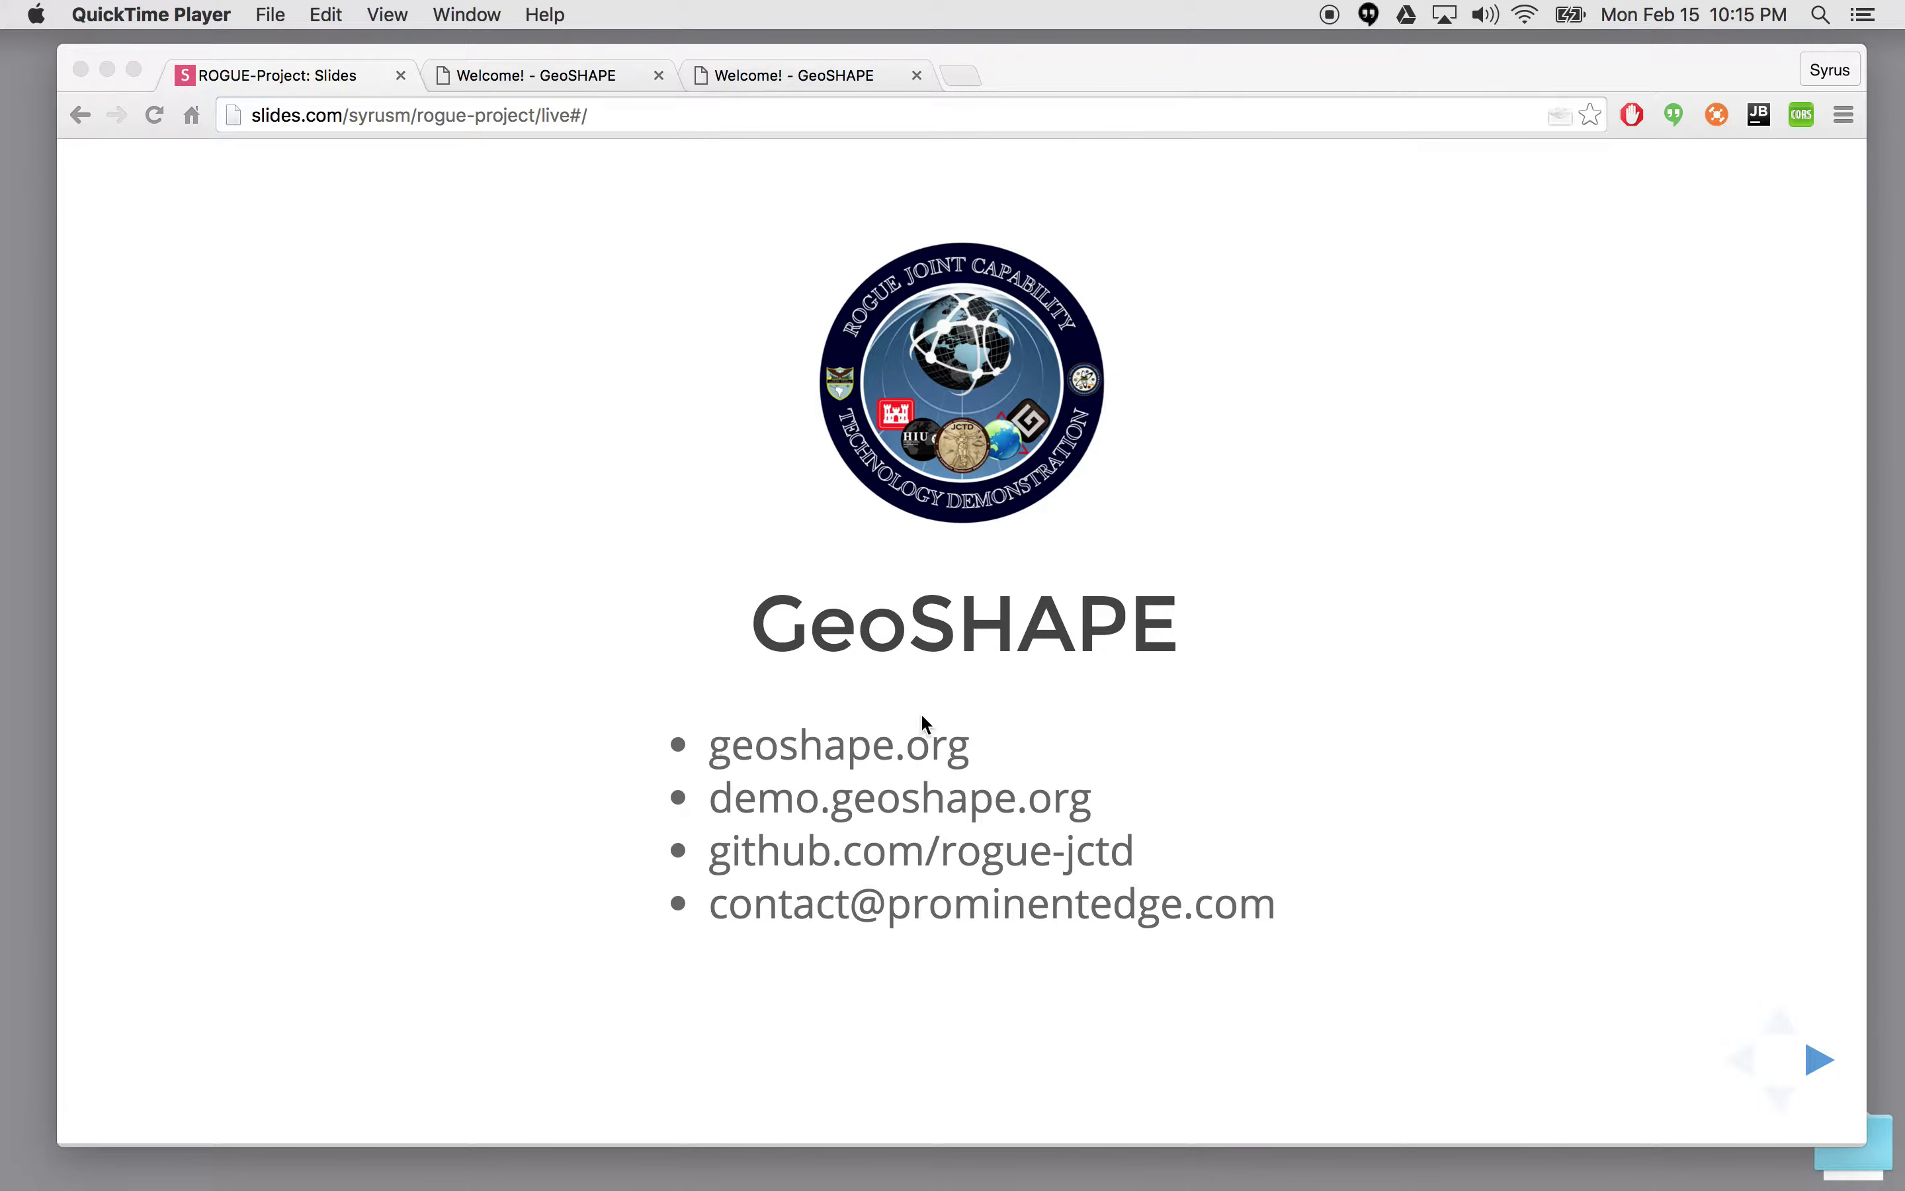
# - Advance the slideshow to the Prominent Edge slide and switch to the GeoSHAPE demo homepage
pyautogui.click(857, 622)
pyautogui.press('Right')
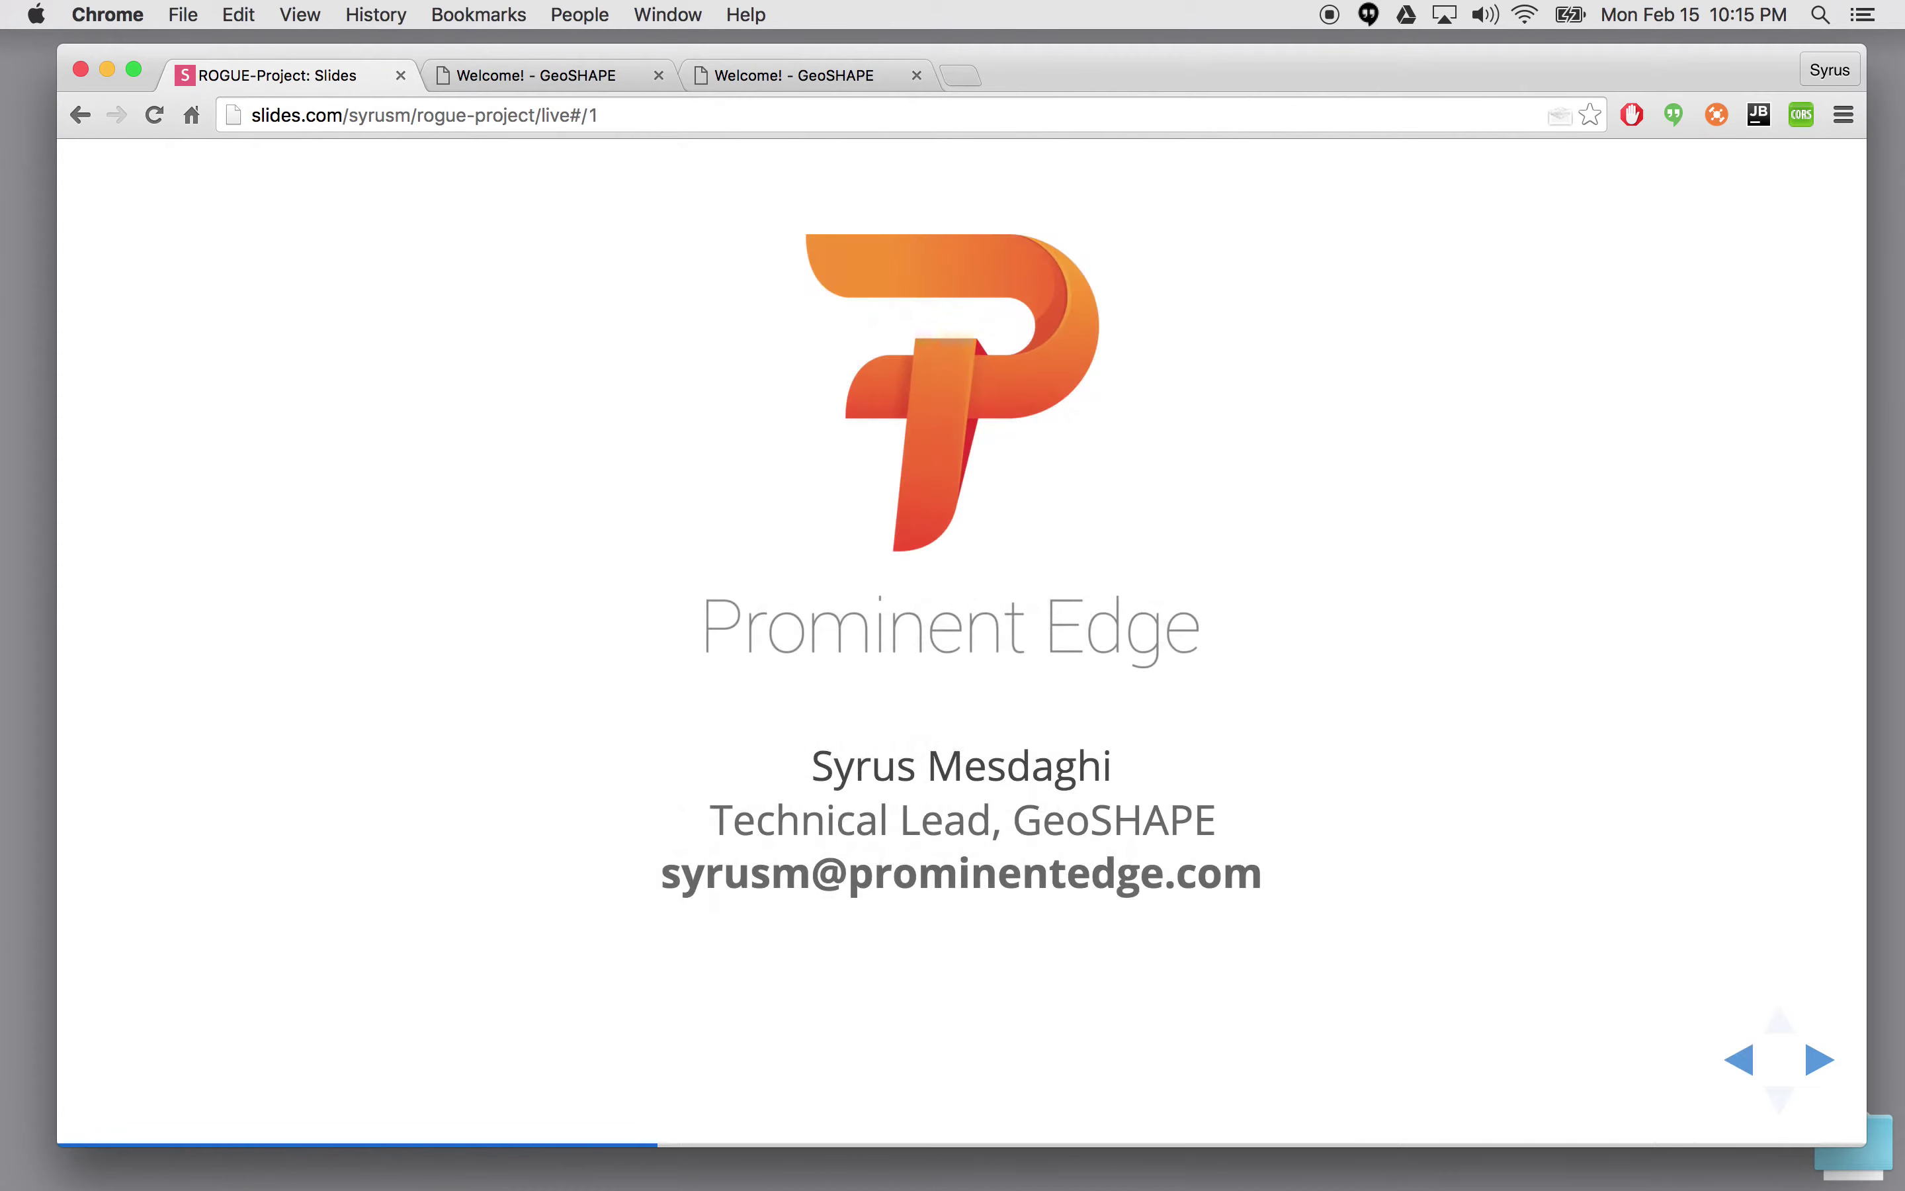
pyautogui.click(573, 82)
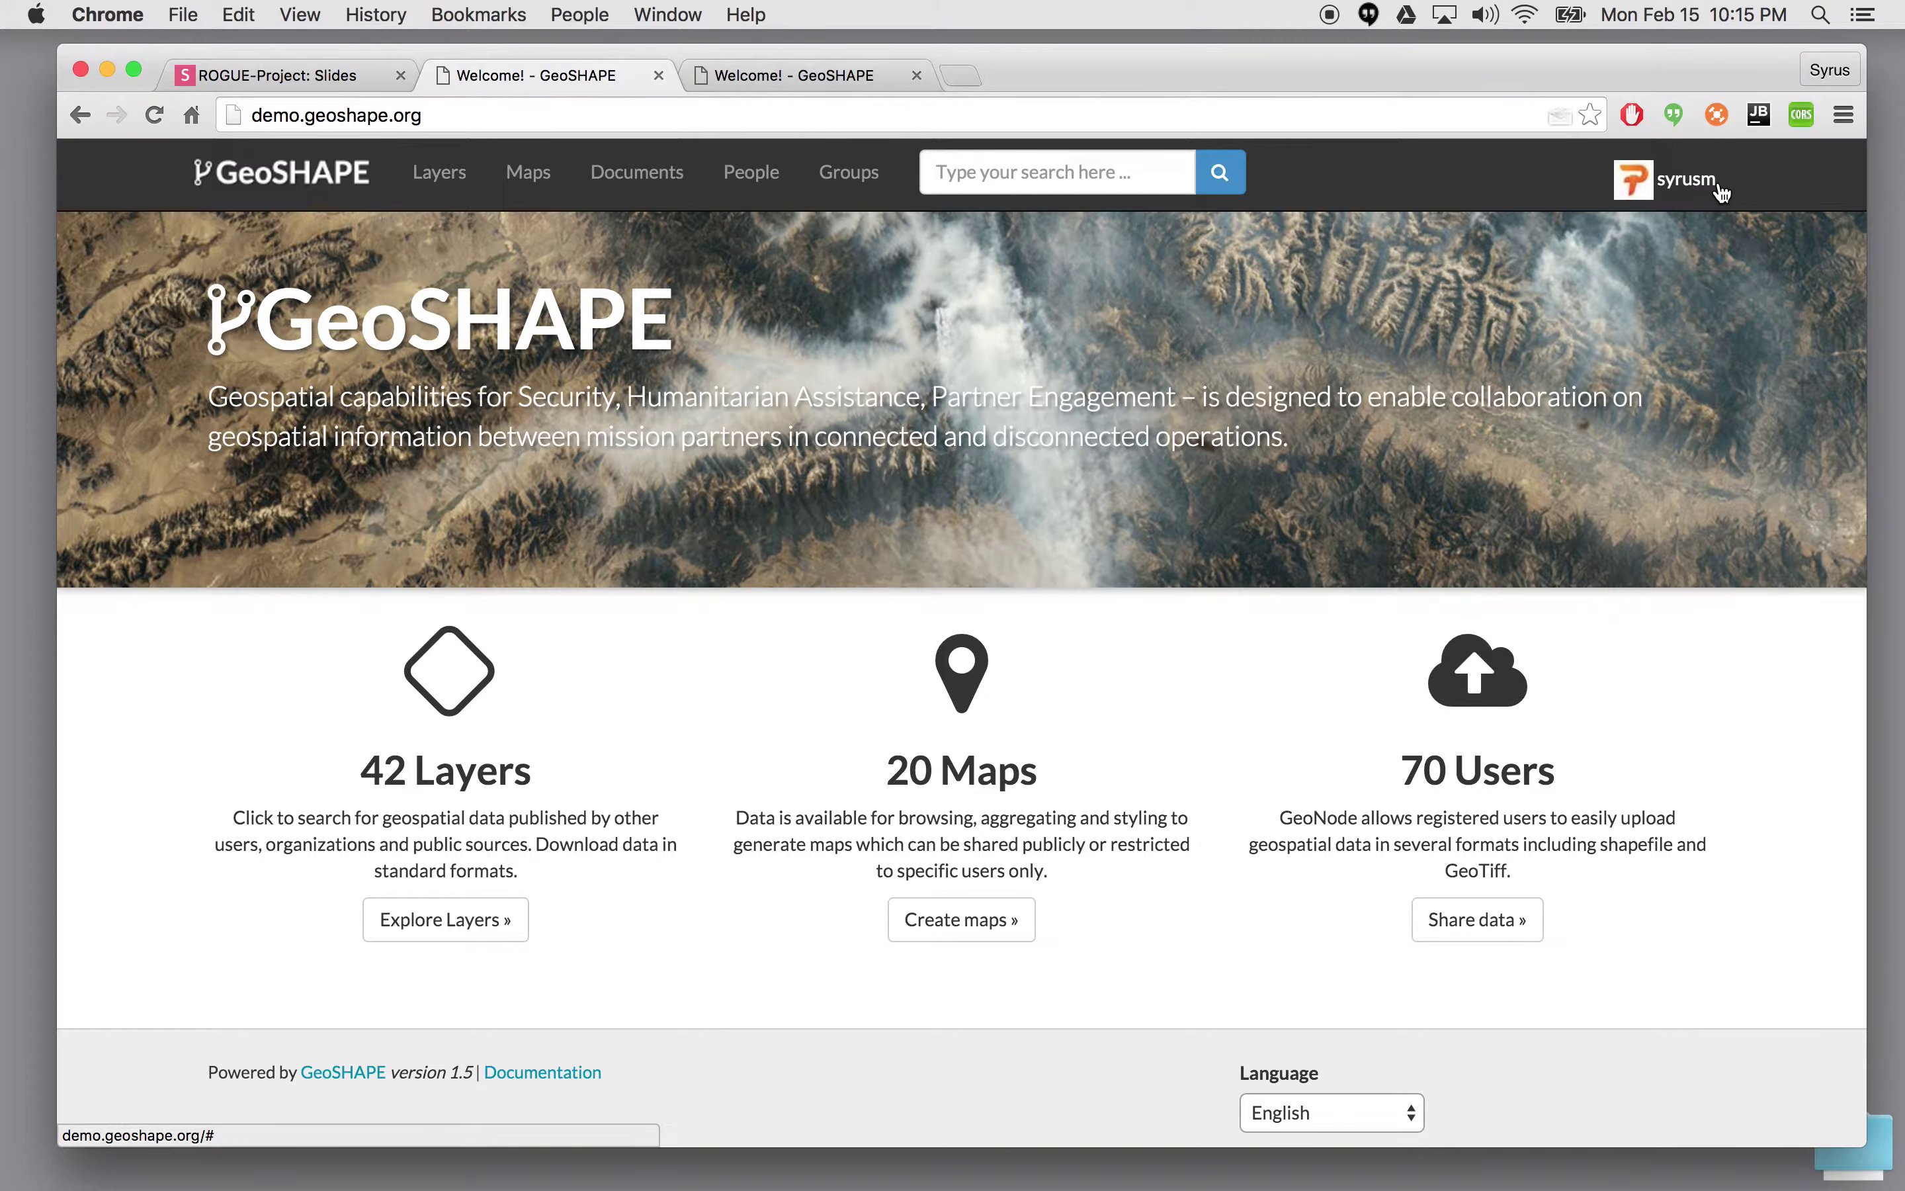
pyautogui.click(606, 115)
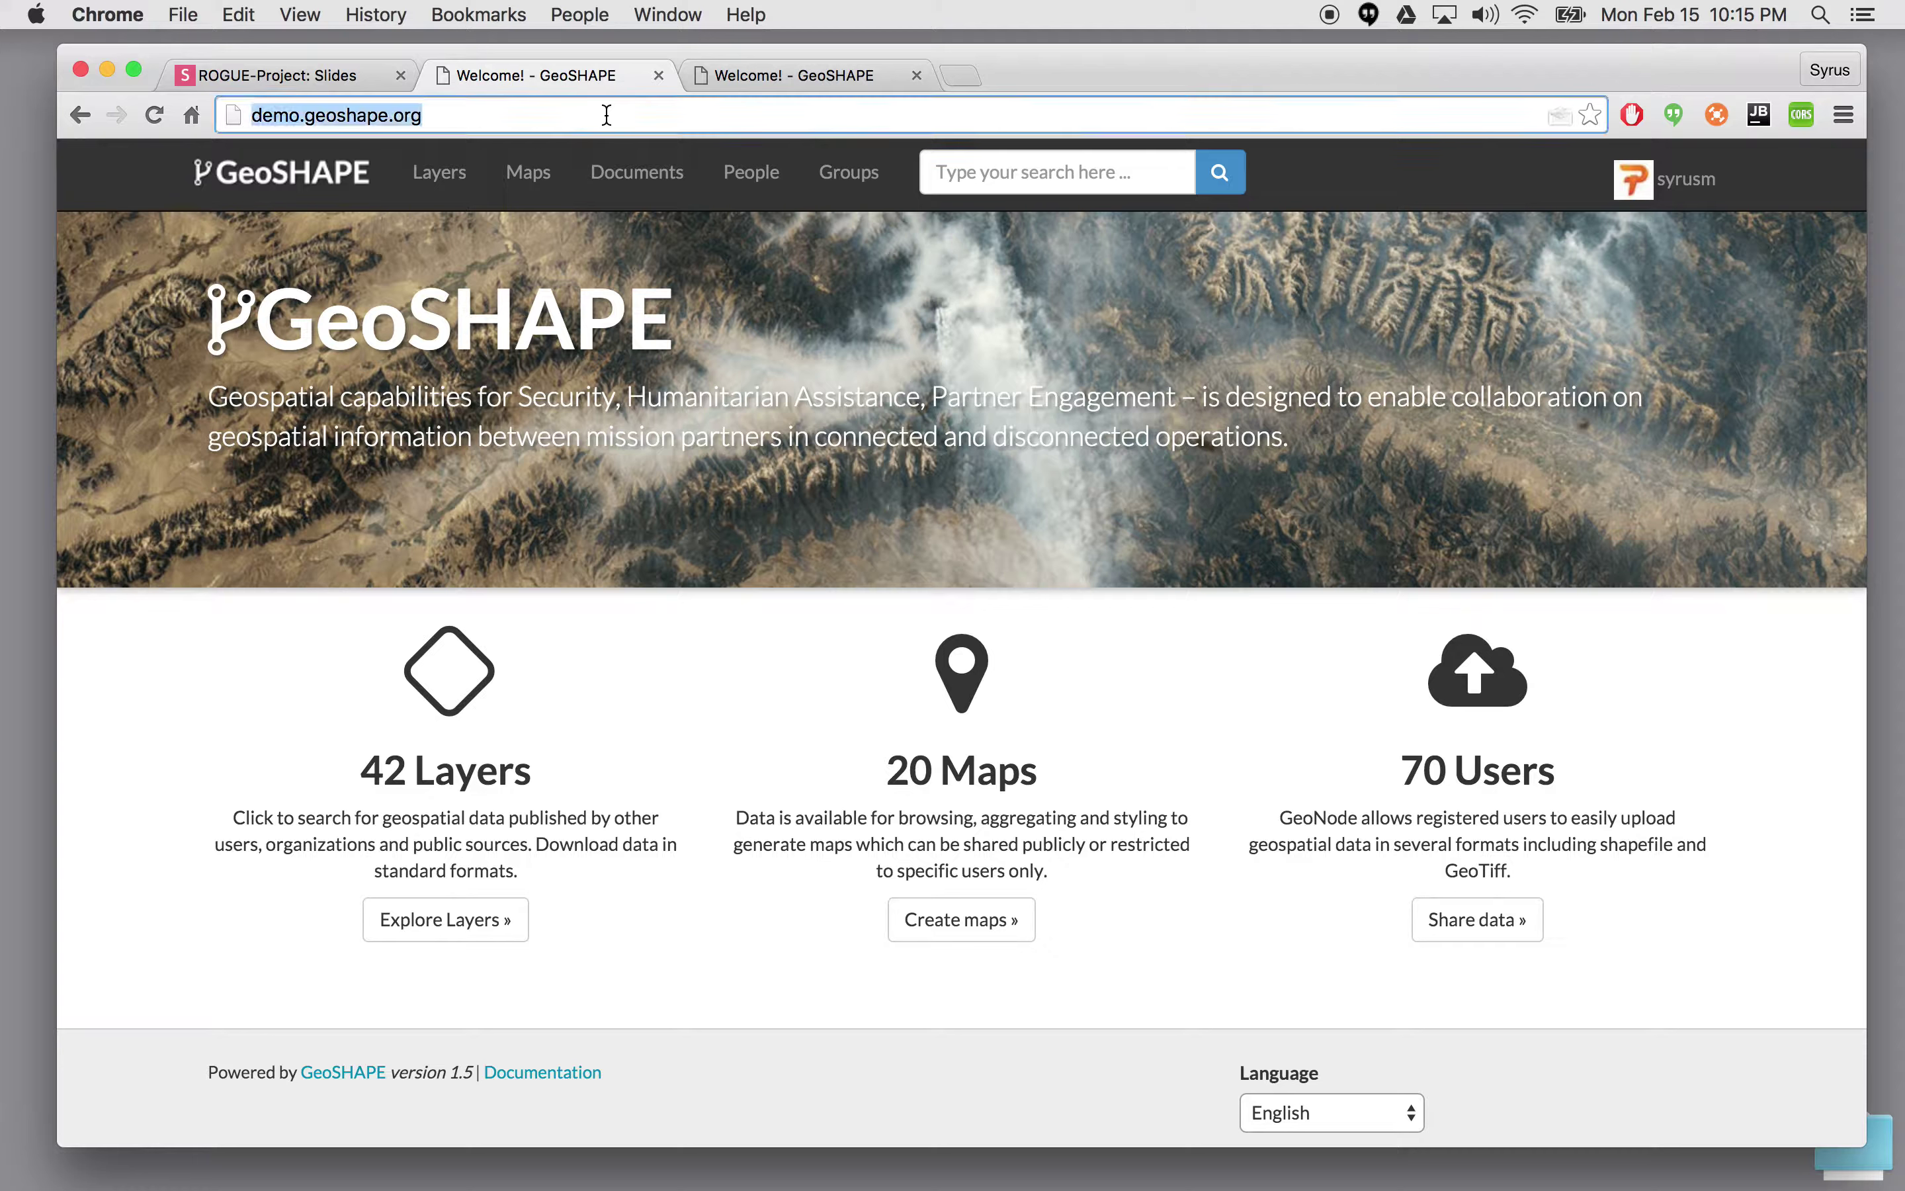
# - Load the site administration page by appending /admin to the GeoSHAPE address
pyautogui.click(606, 115)
pyautogui.write('/admin')
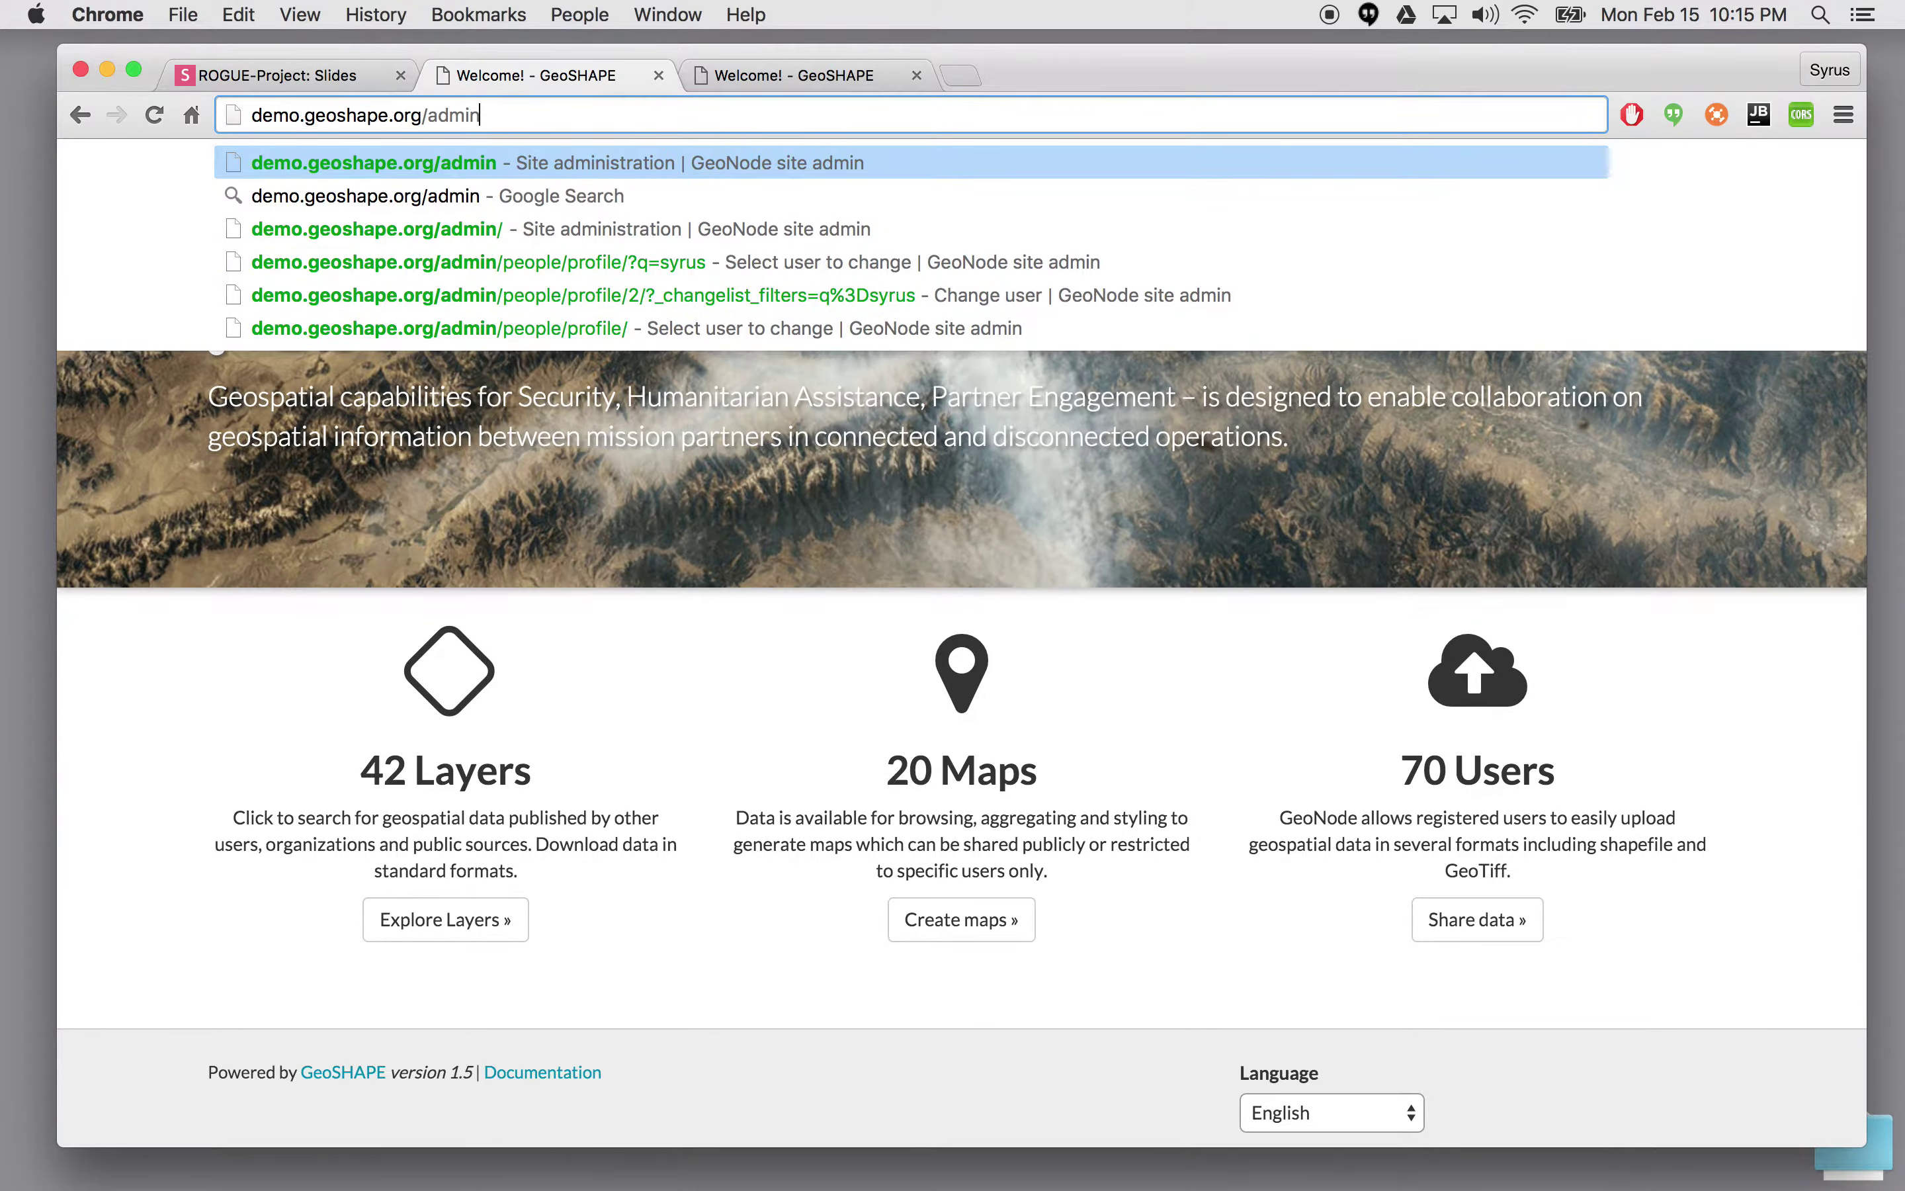
pyautogui.press('Return')
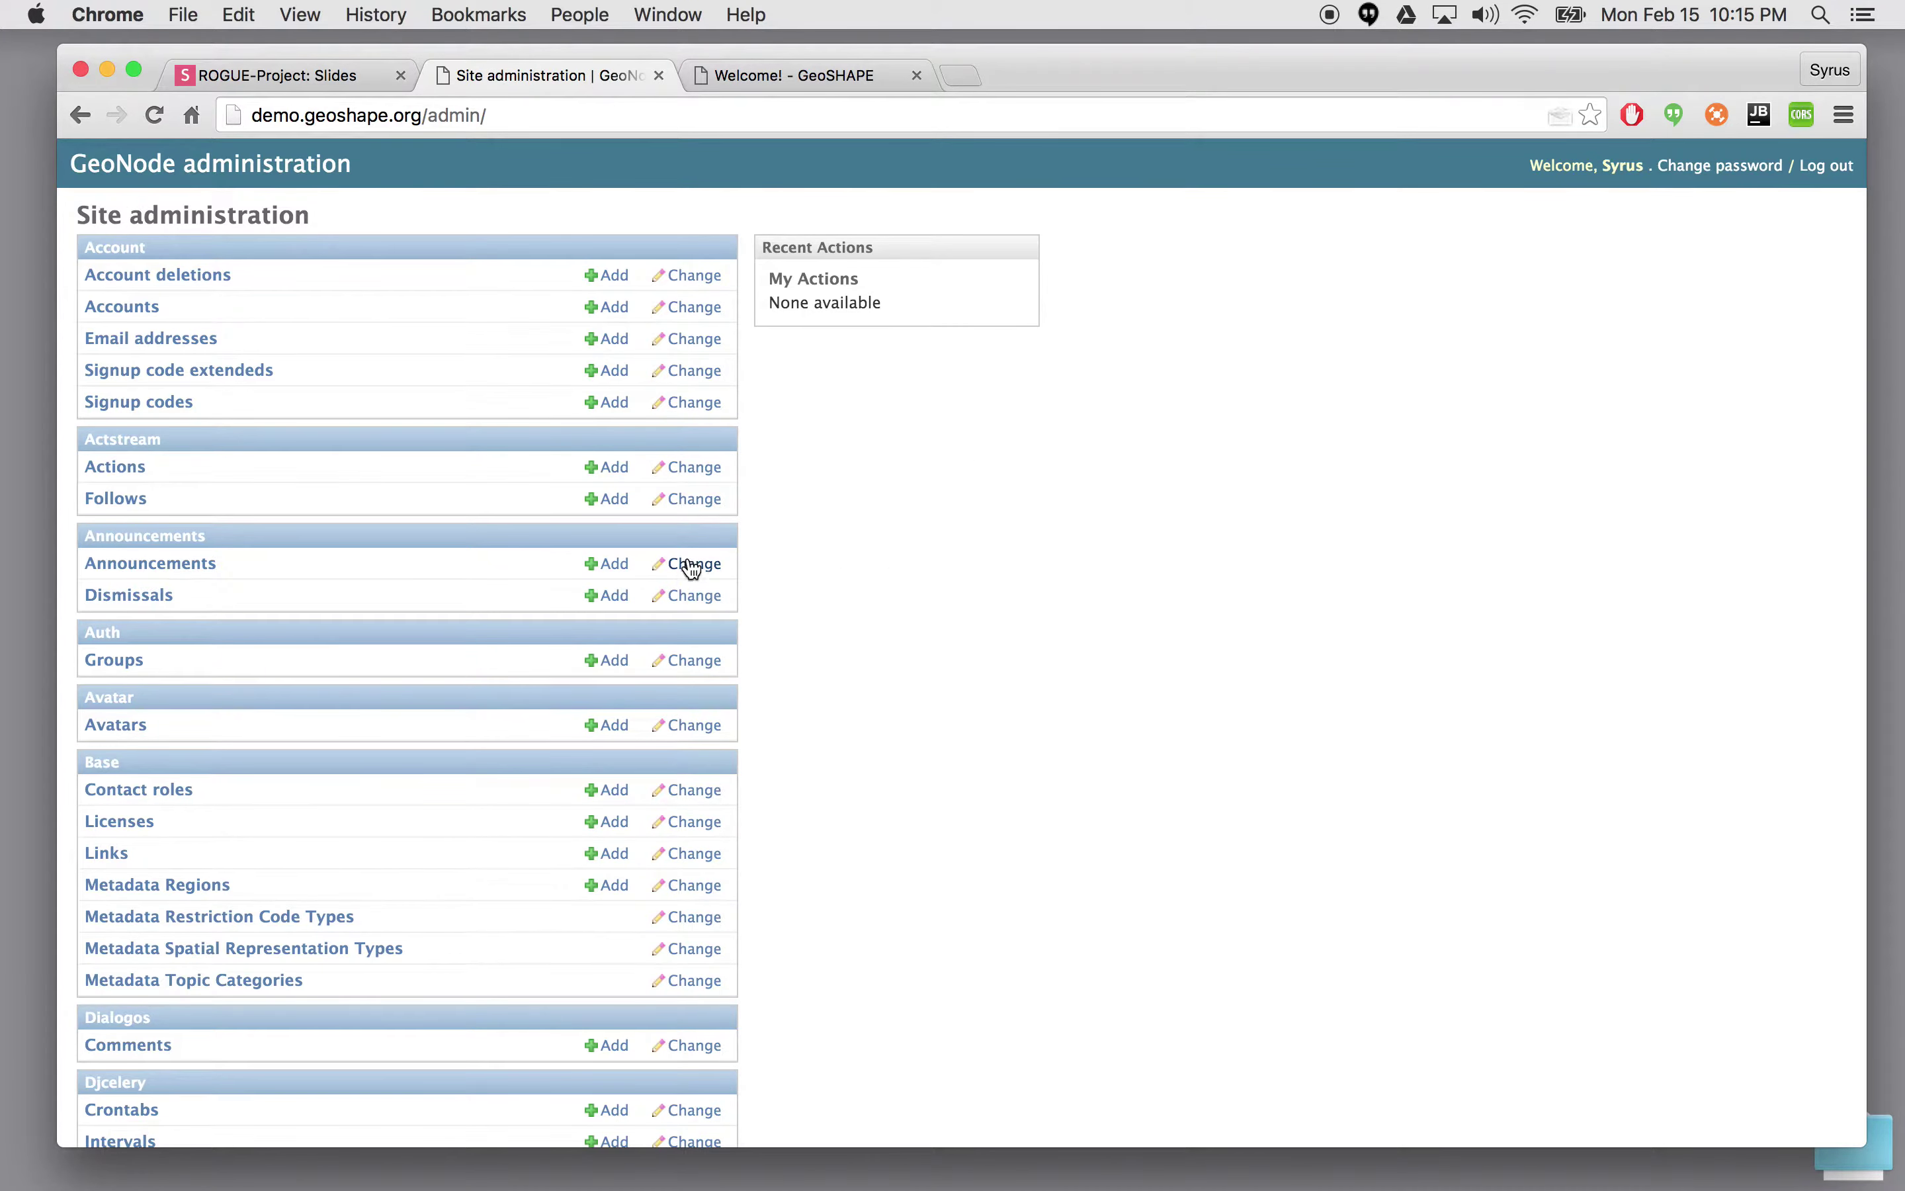
pyautogui.scroll(-1, 630, 503)
pyautogui.scroll(-2, 629, 500)
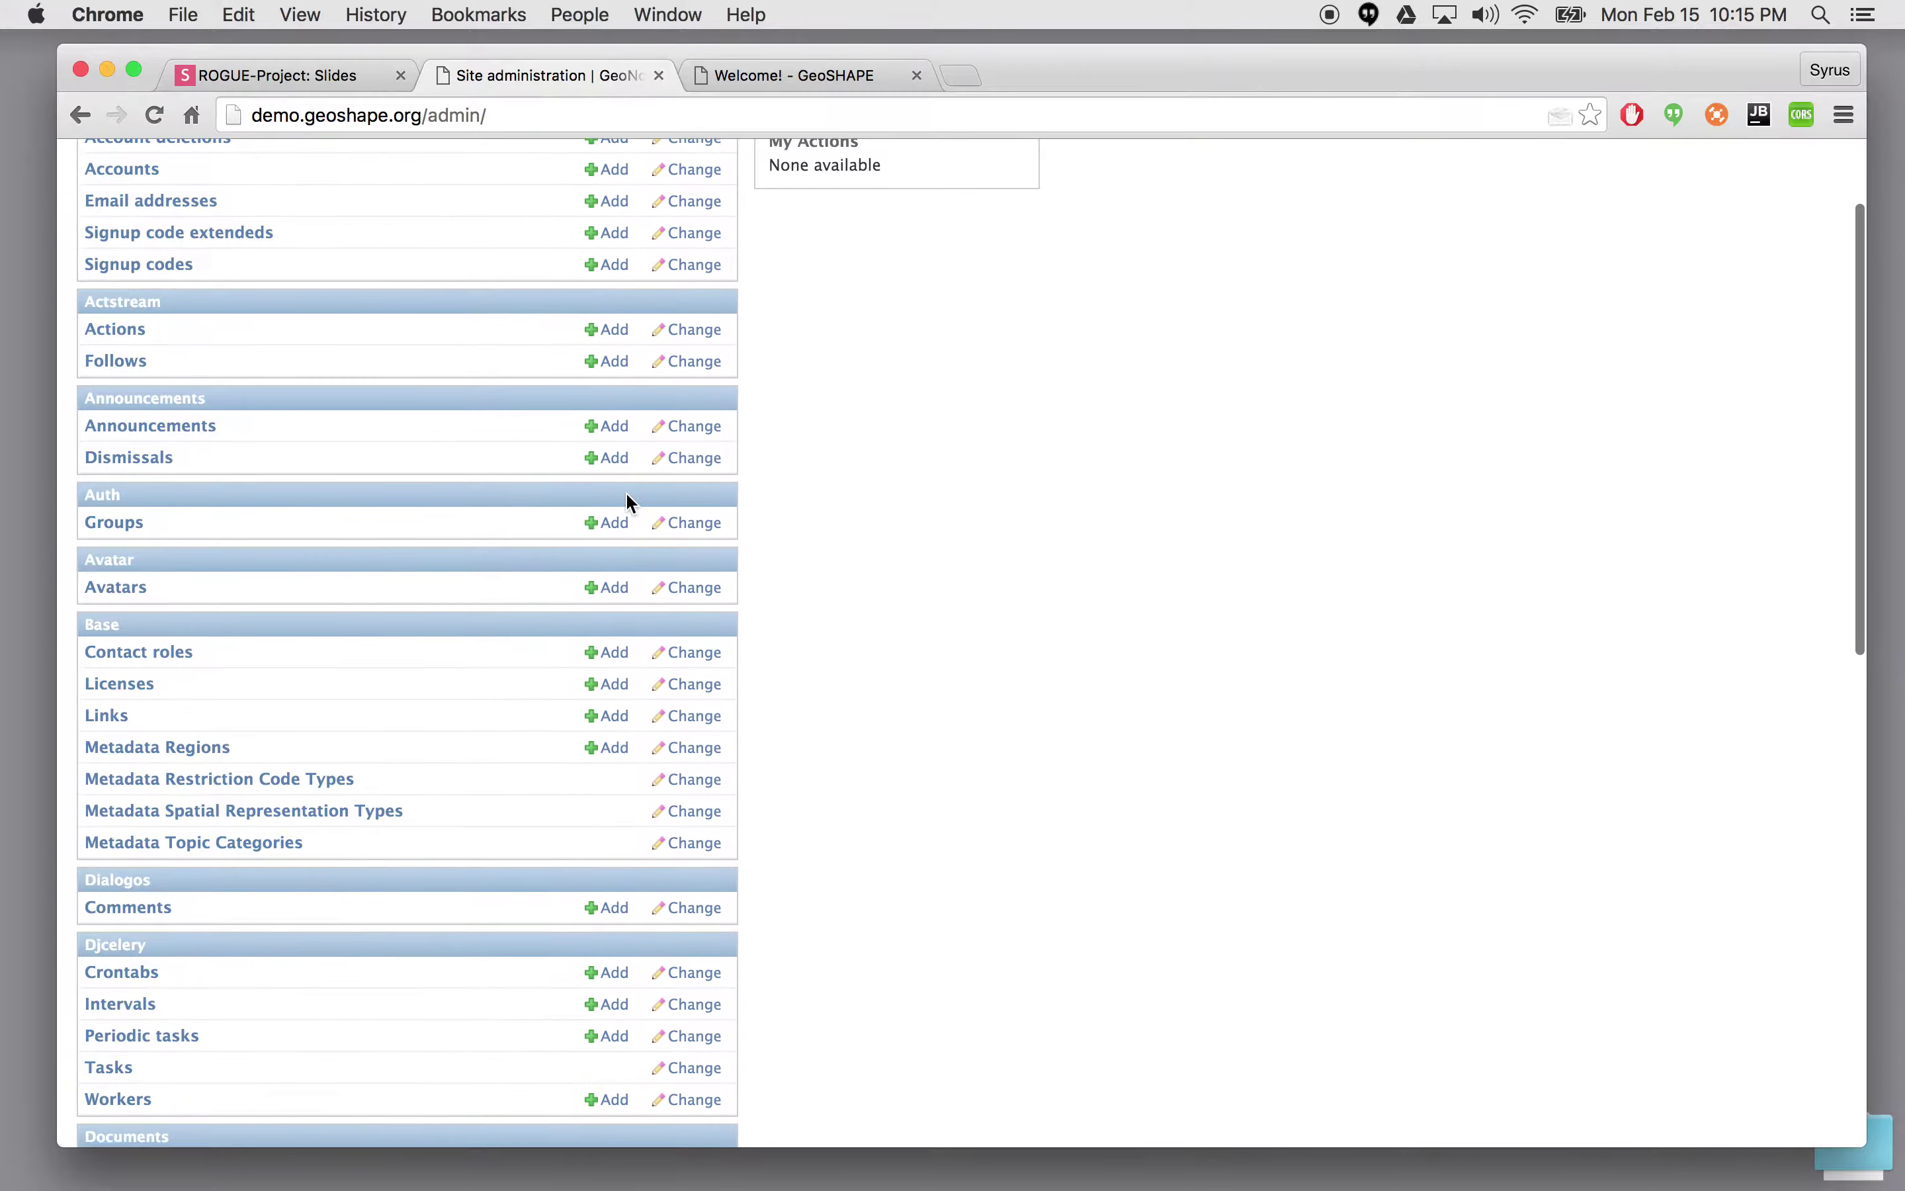
# - Find the Users entry, open the users list and bring up the Add user form
pyautogui.press('super+f')
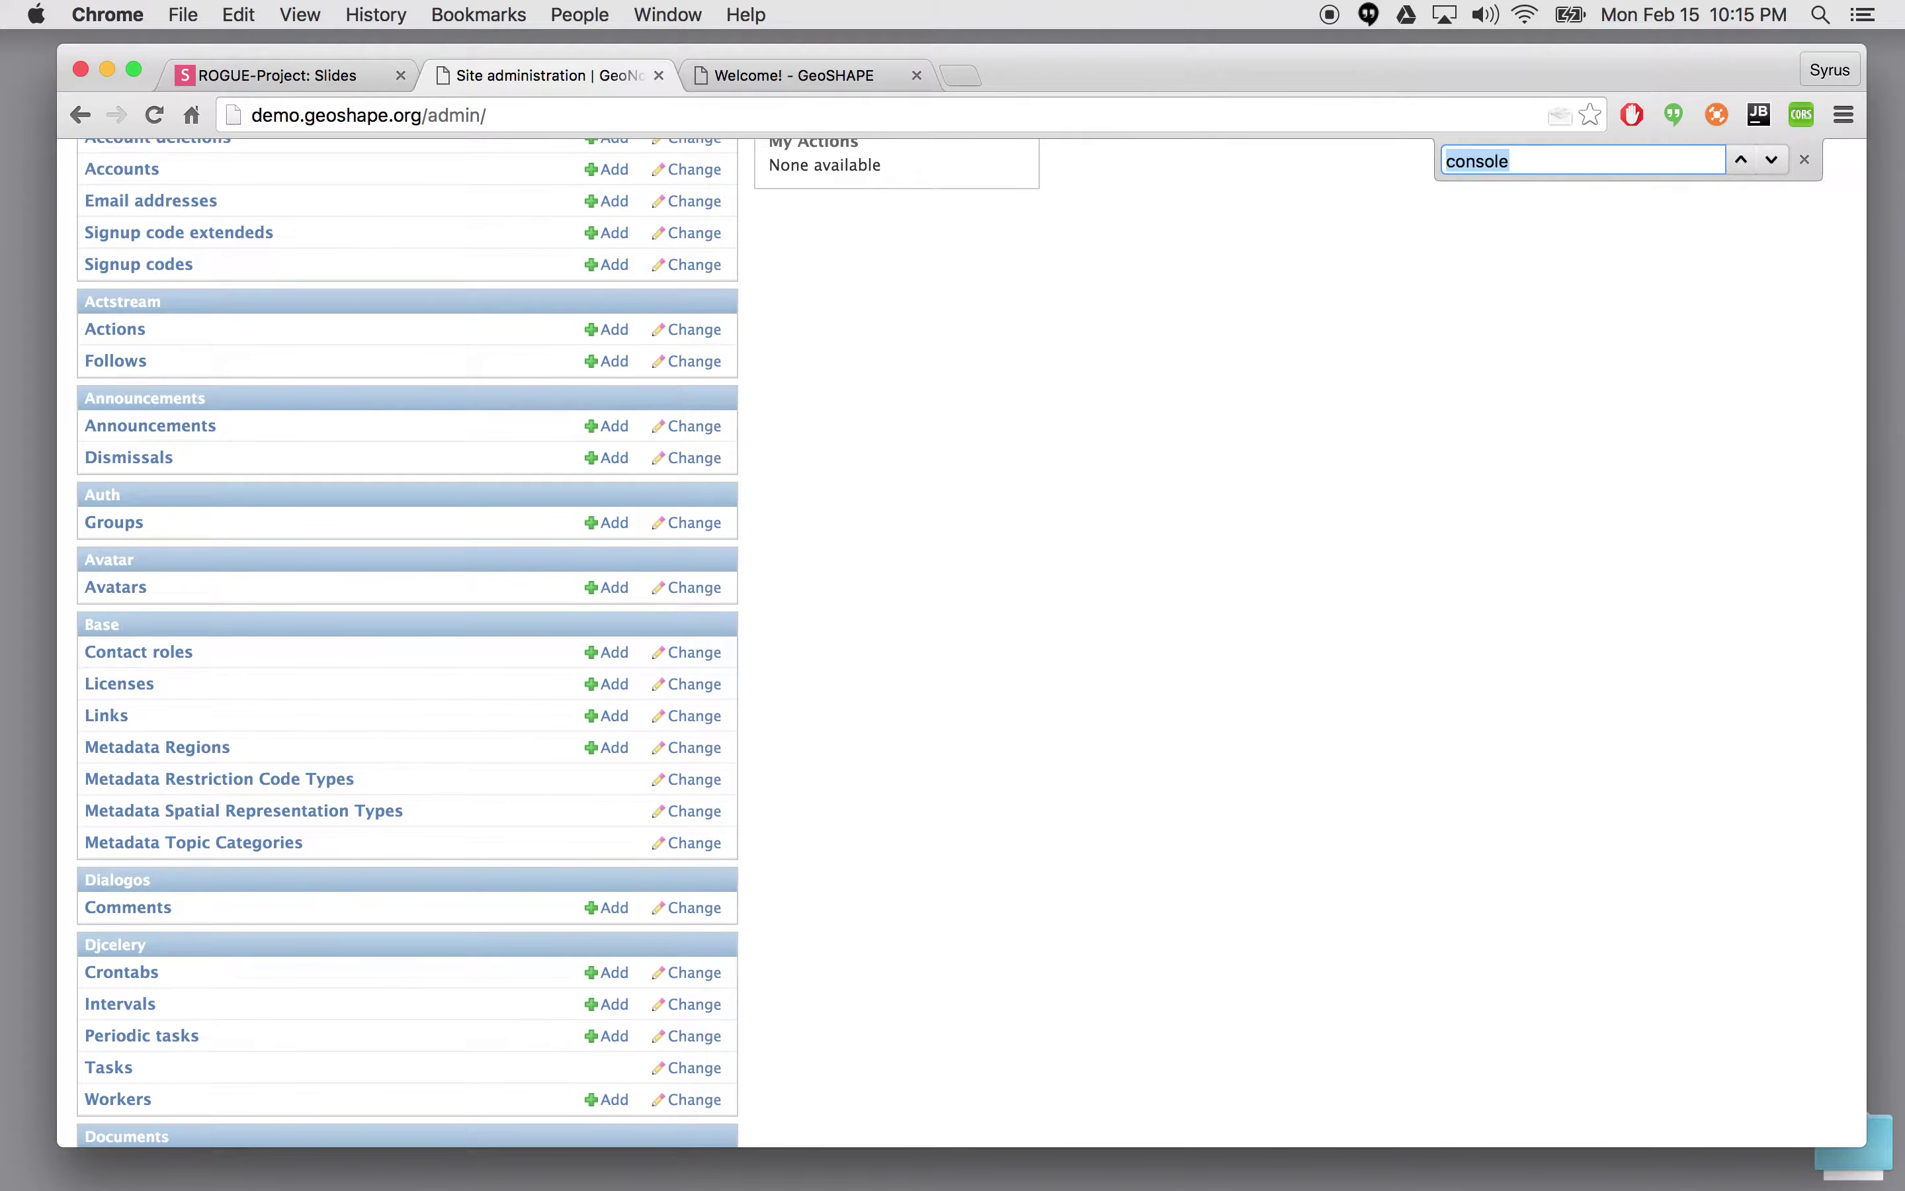
pyautogui.write('user')
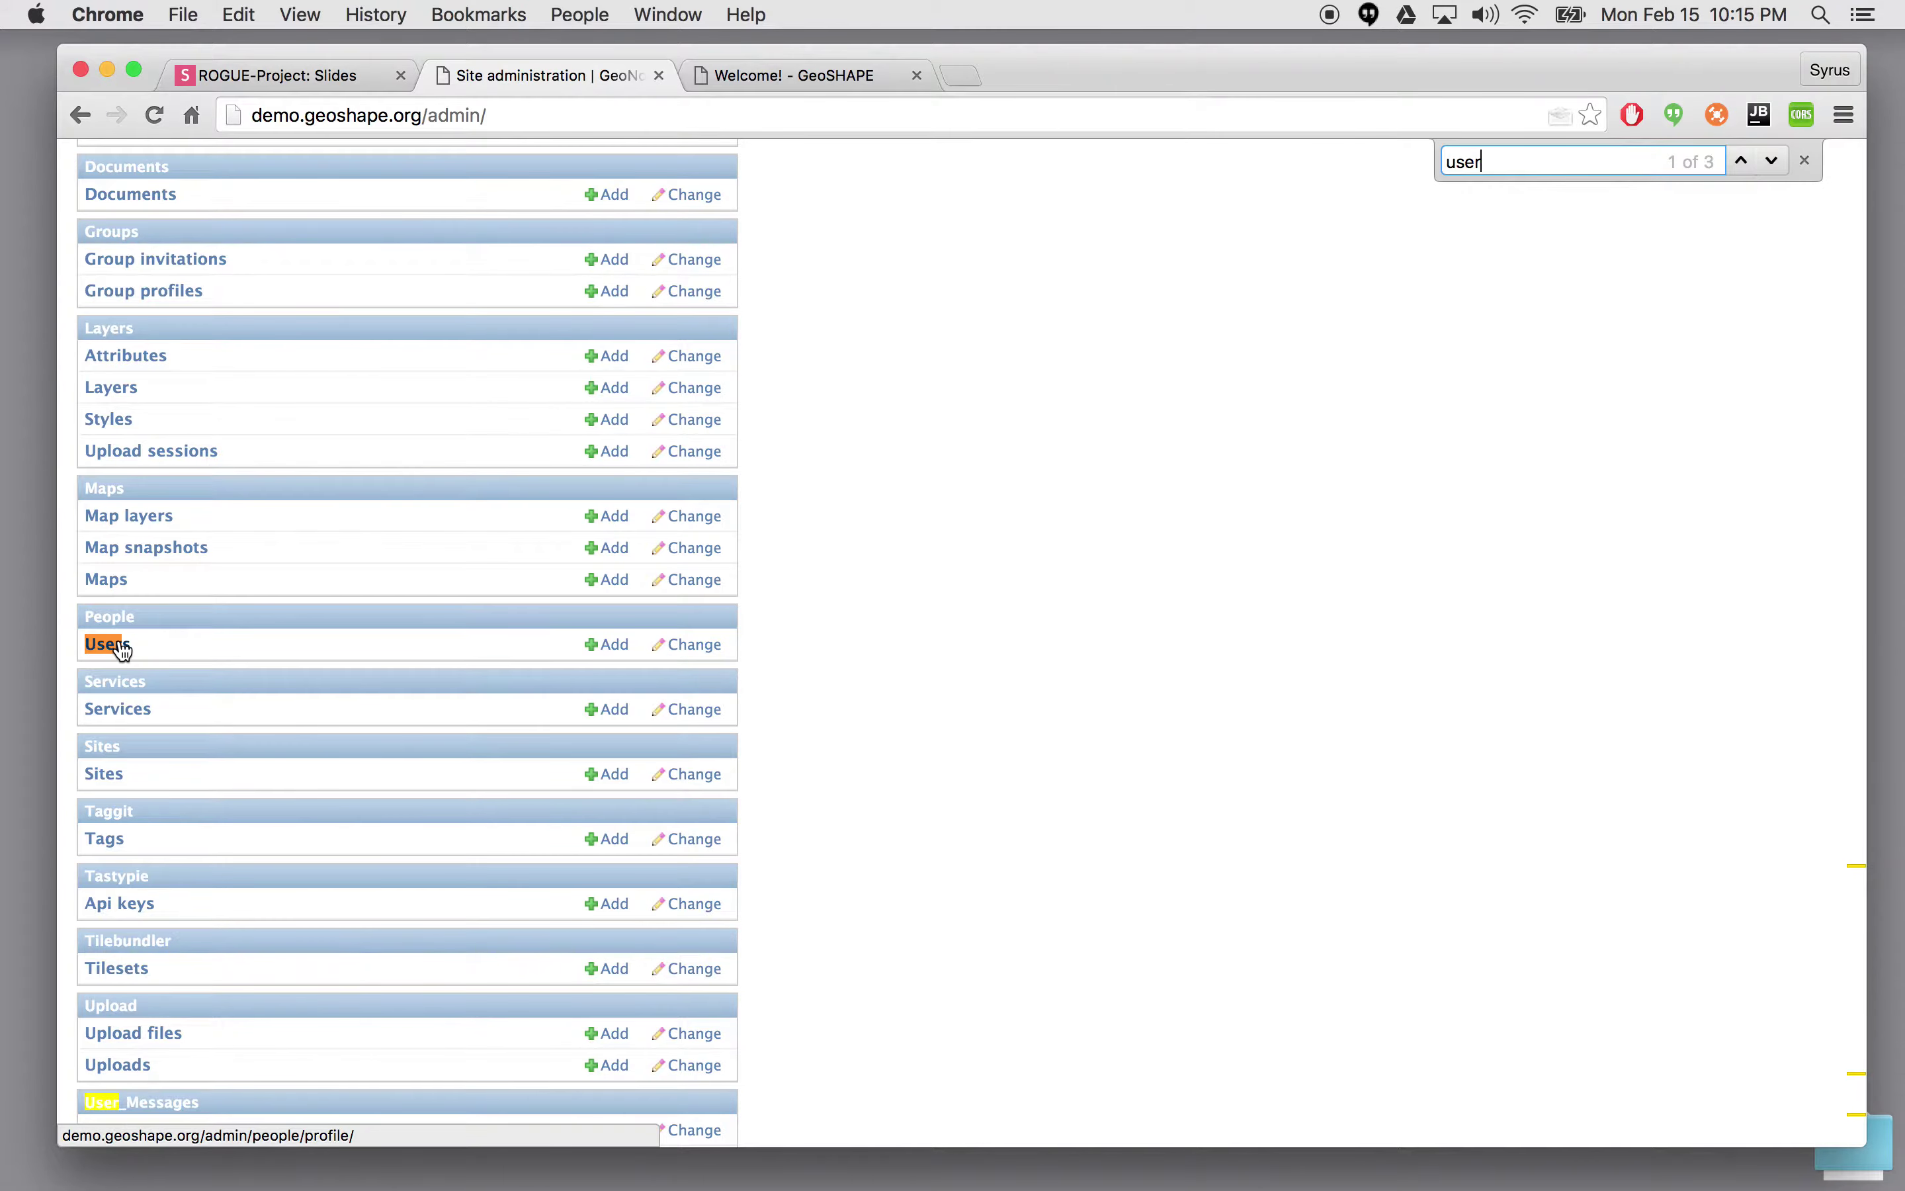
pyautogui.click(120, 644)
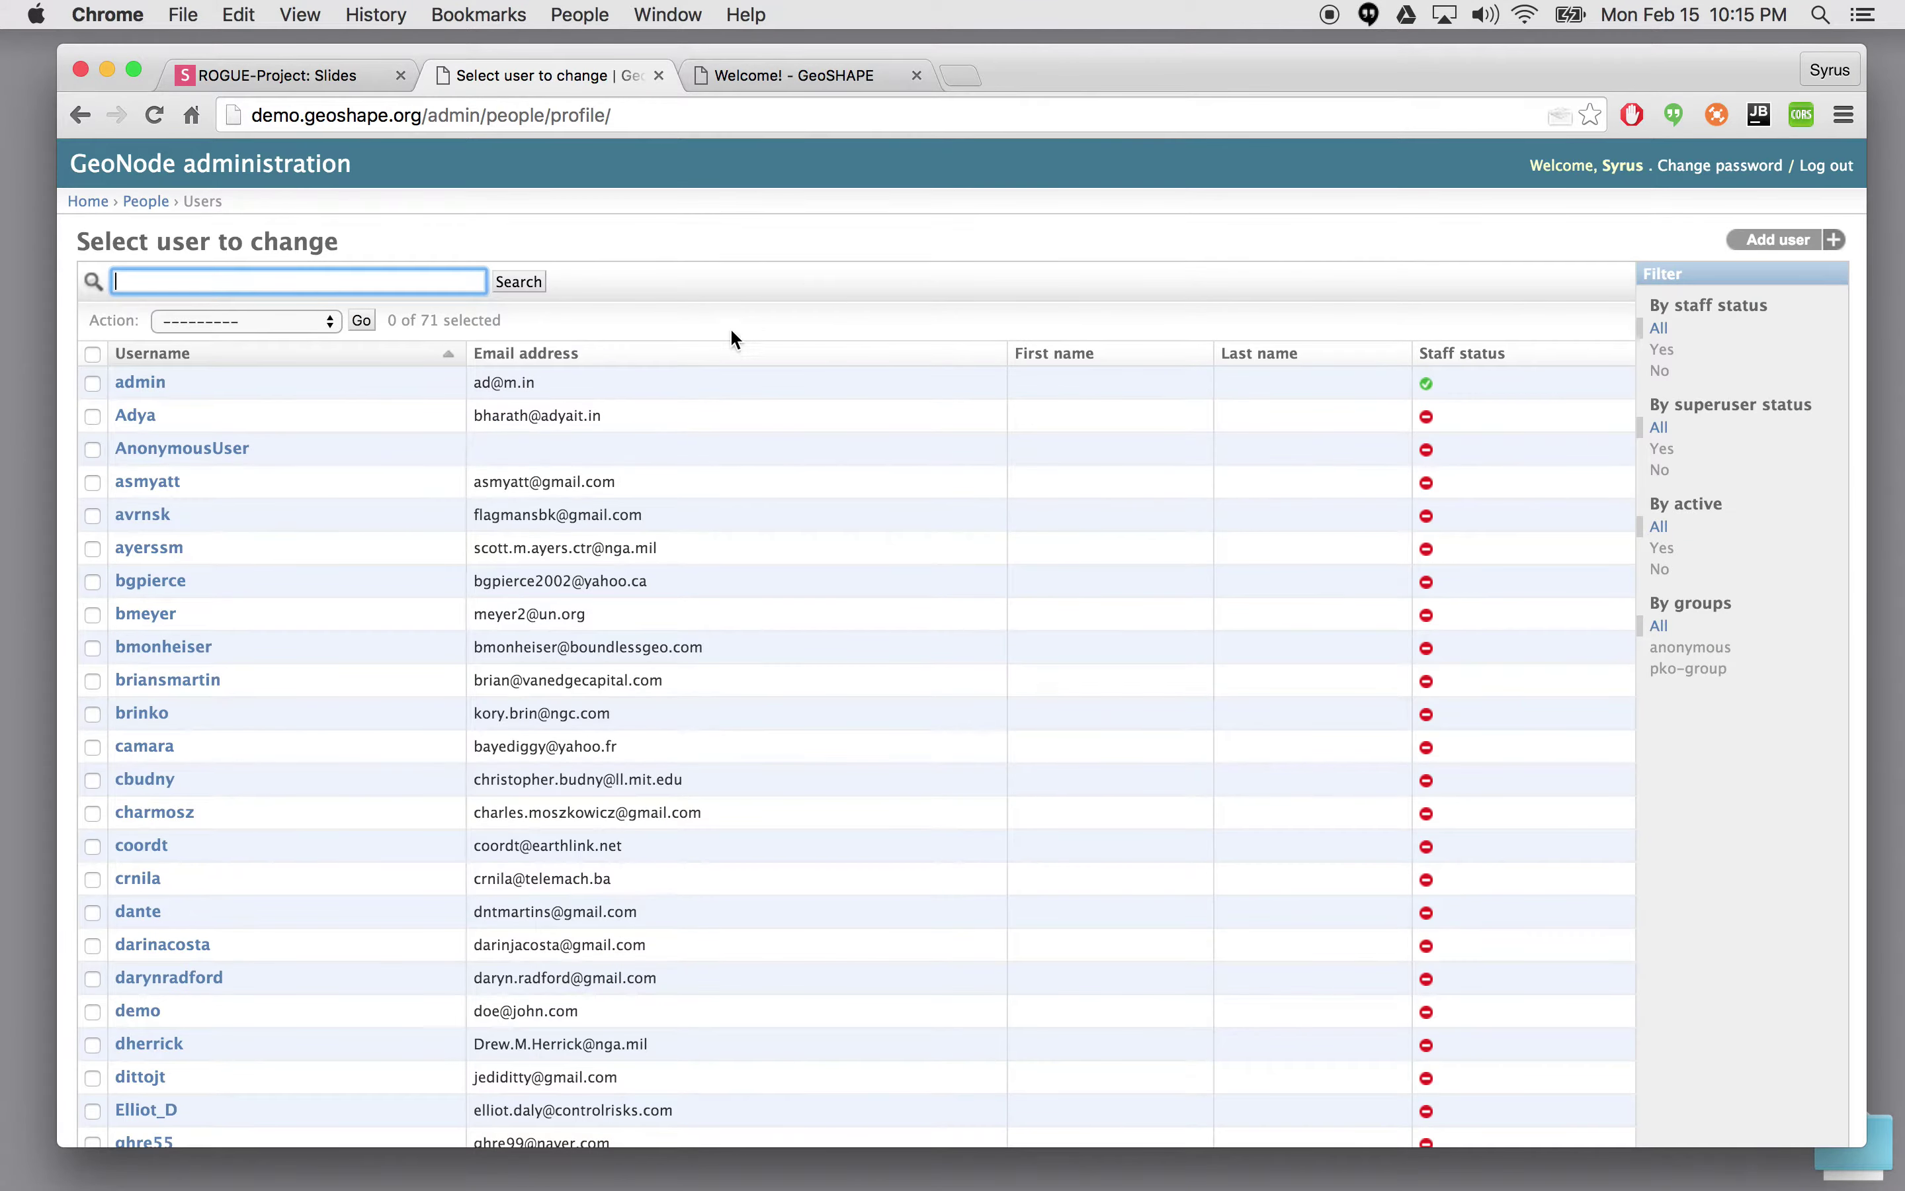
pyautogui.scroll(-15, 762, 616)
pyautogui.scroll(15, 762, 615)
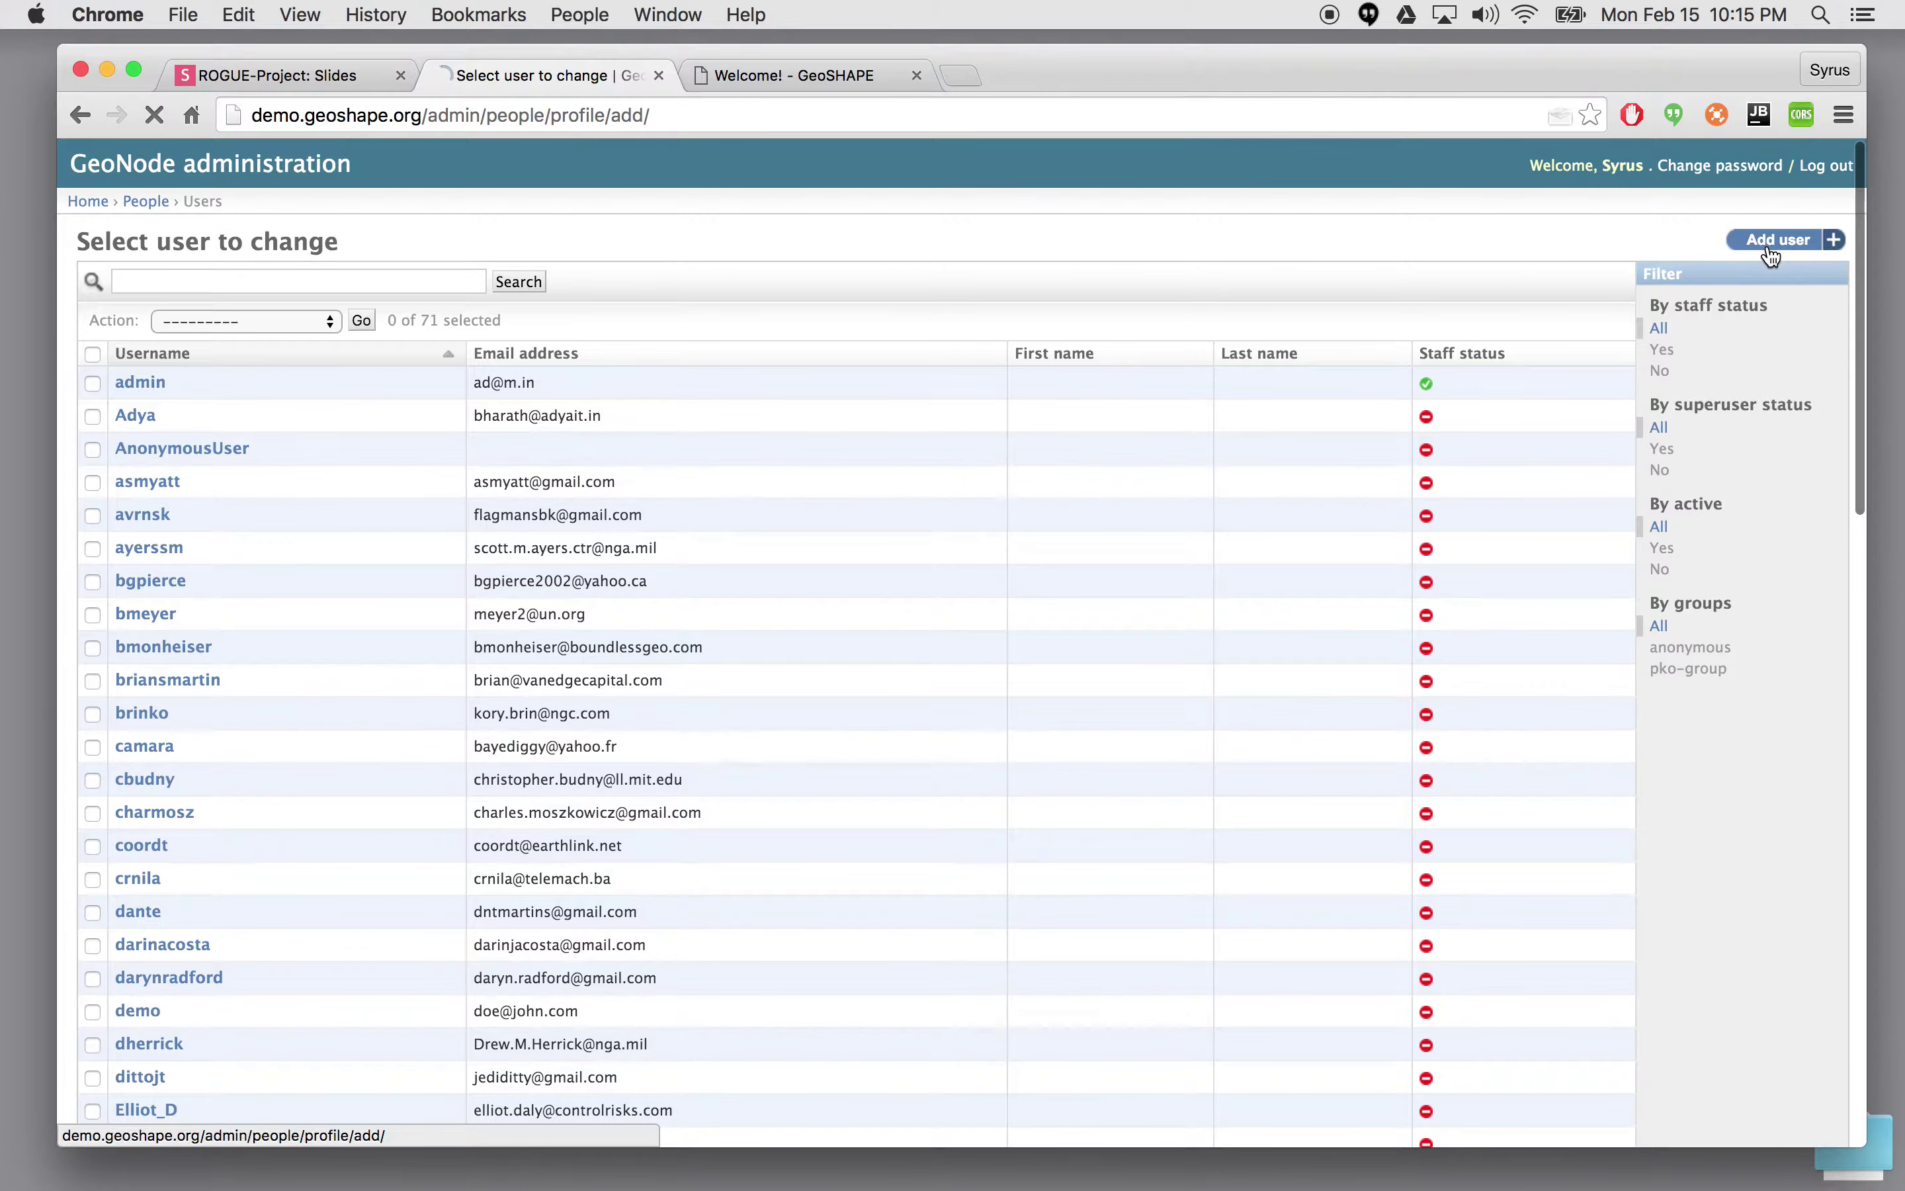
pyautogui.click(1777, 252)
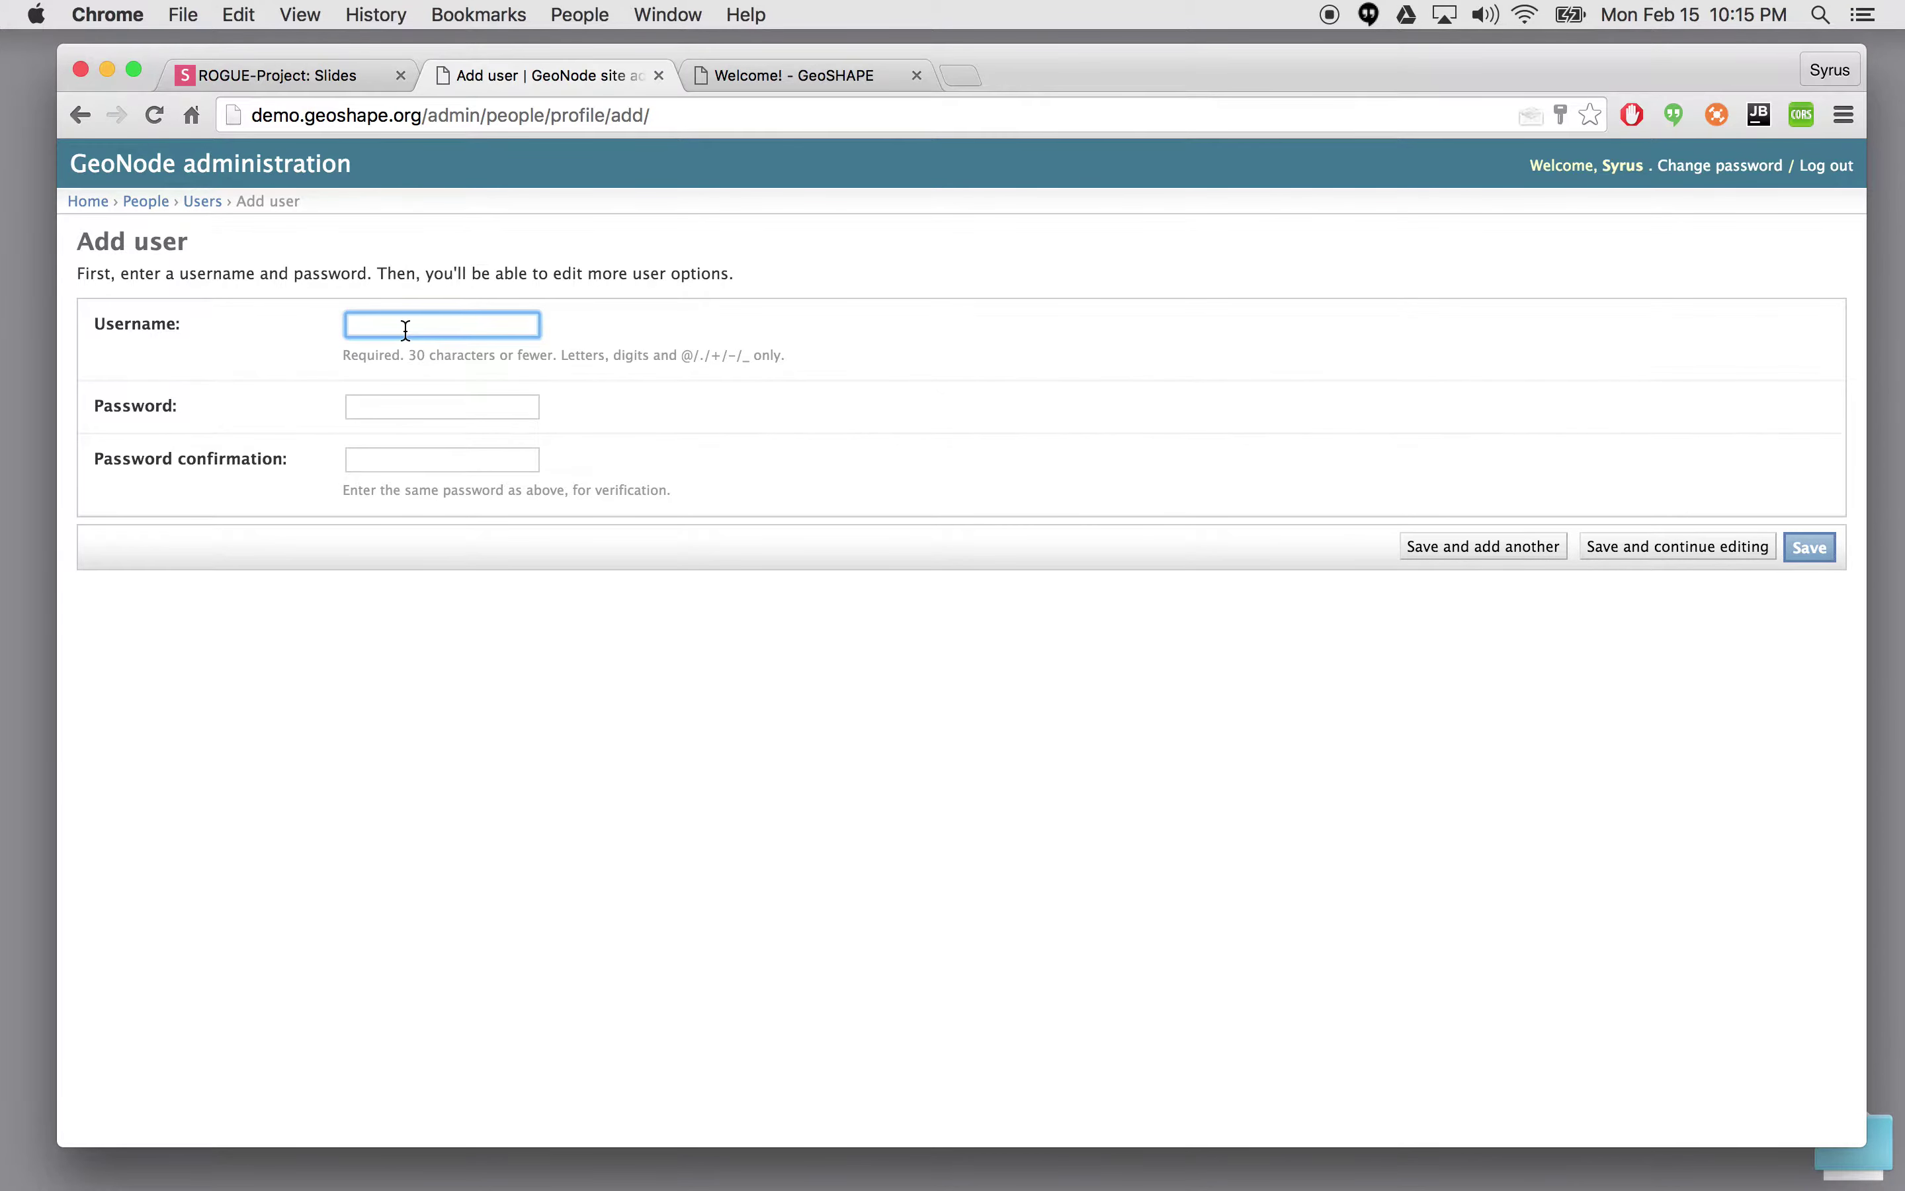
# - Enter username user1 with a matching password and confirmation, then save and continue editing
pyautogui.write('user1')
pyautogui.click(415, 406)
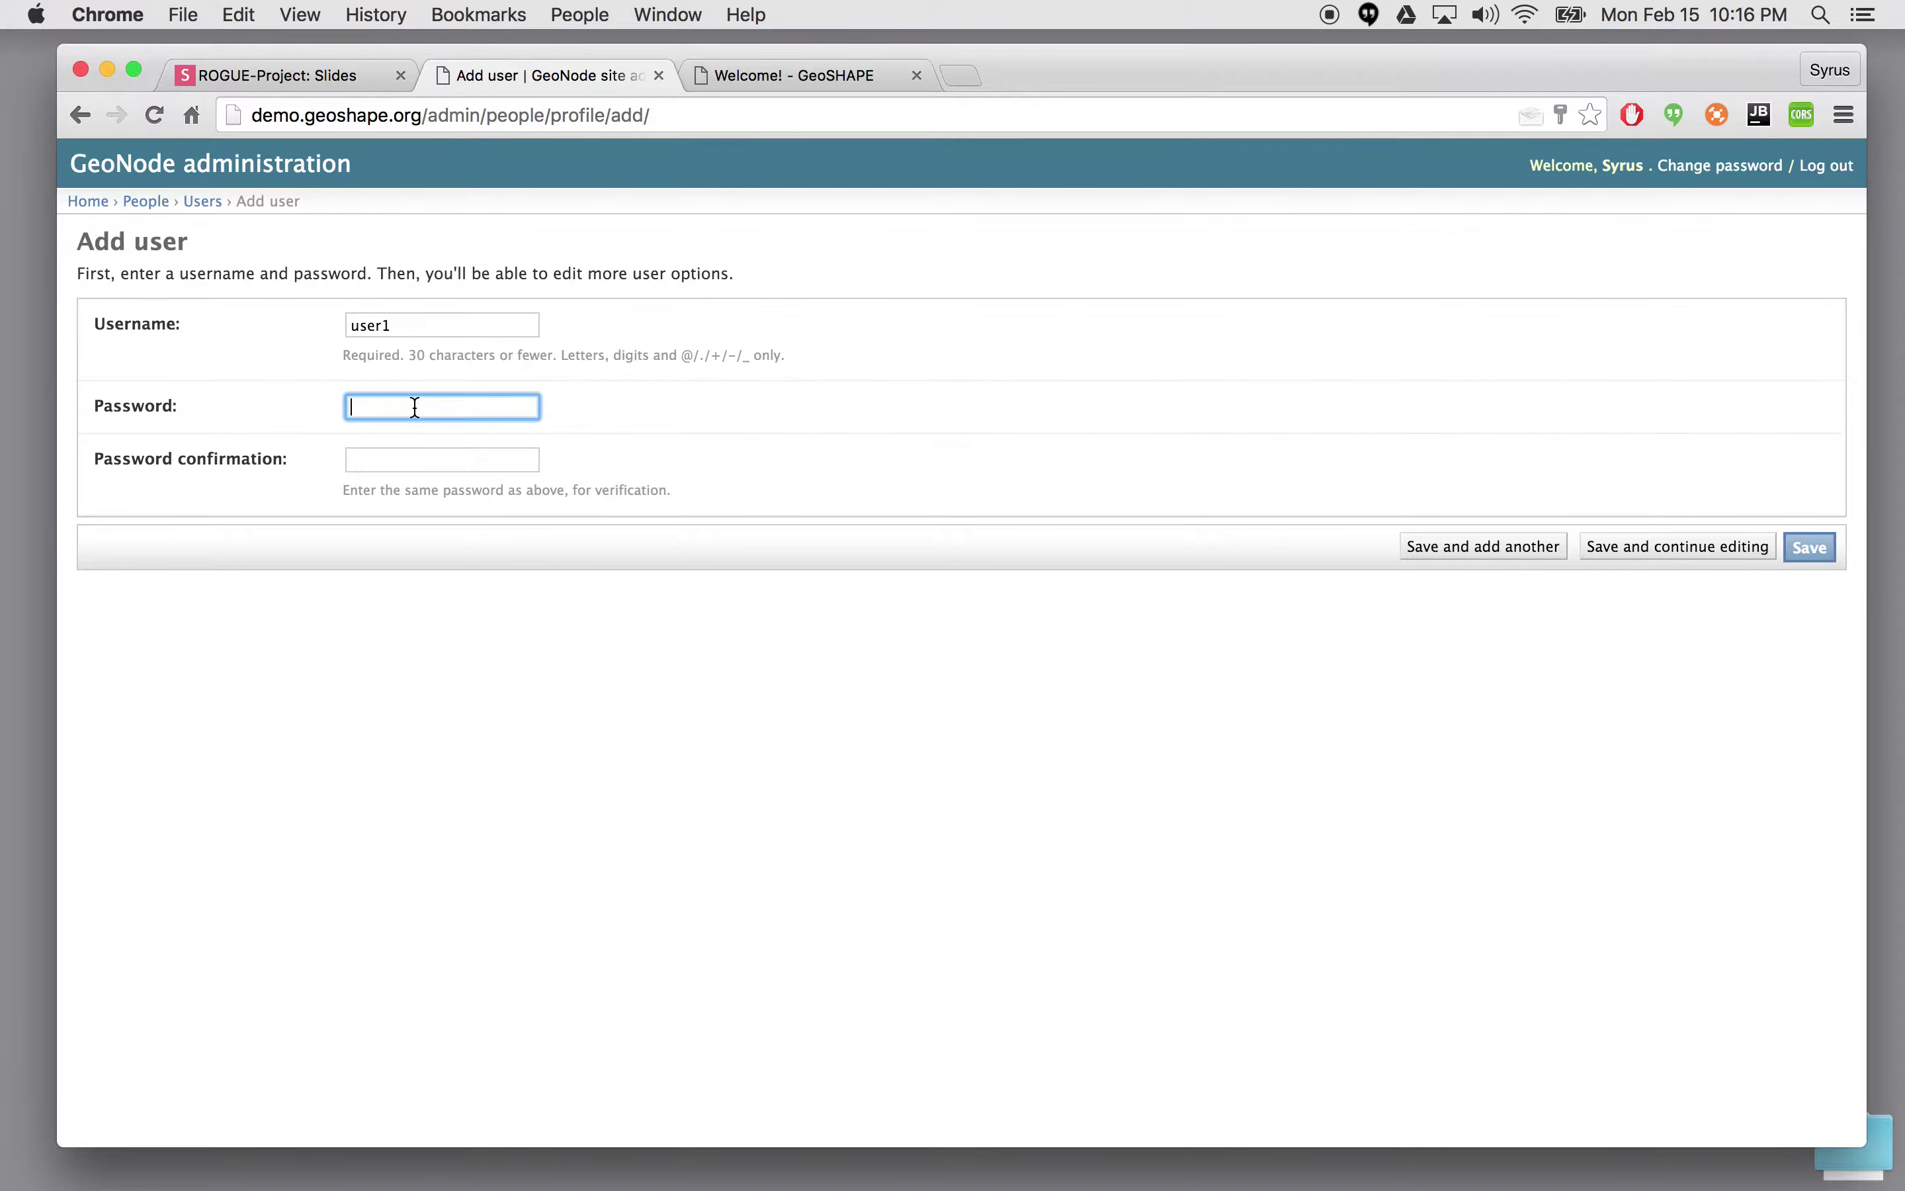
pyautogui.write('abcde')
pyautogui.click(420, 469)
pyautogui.write('abcde')
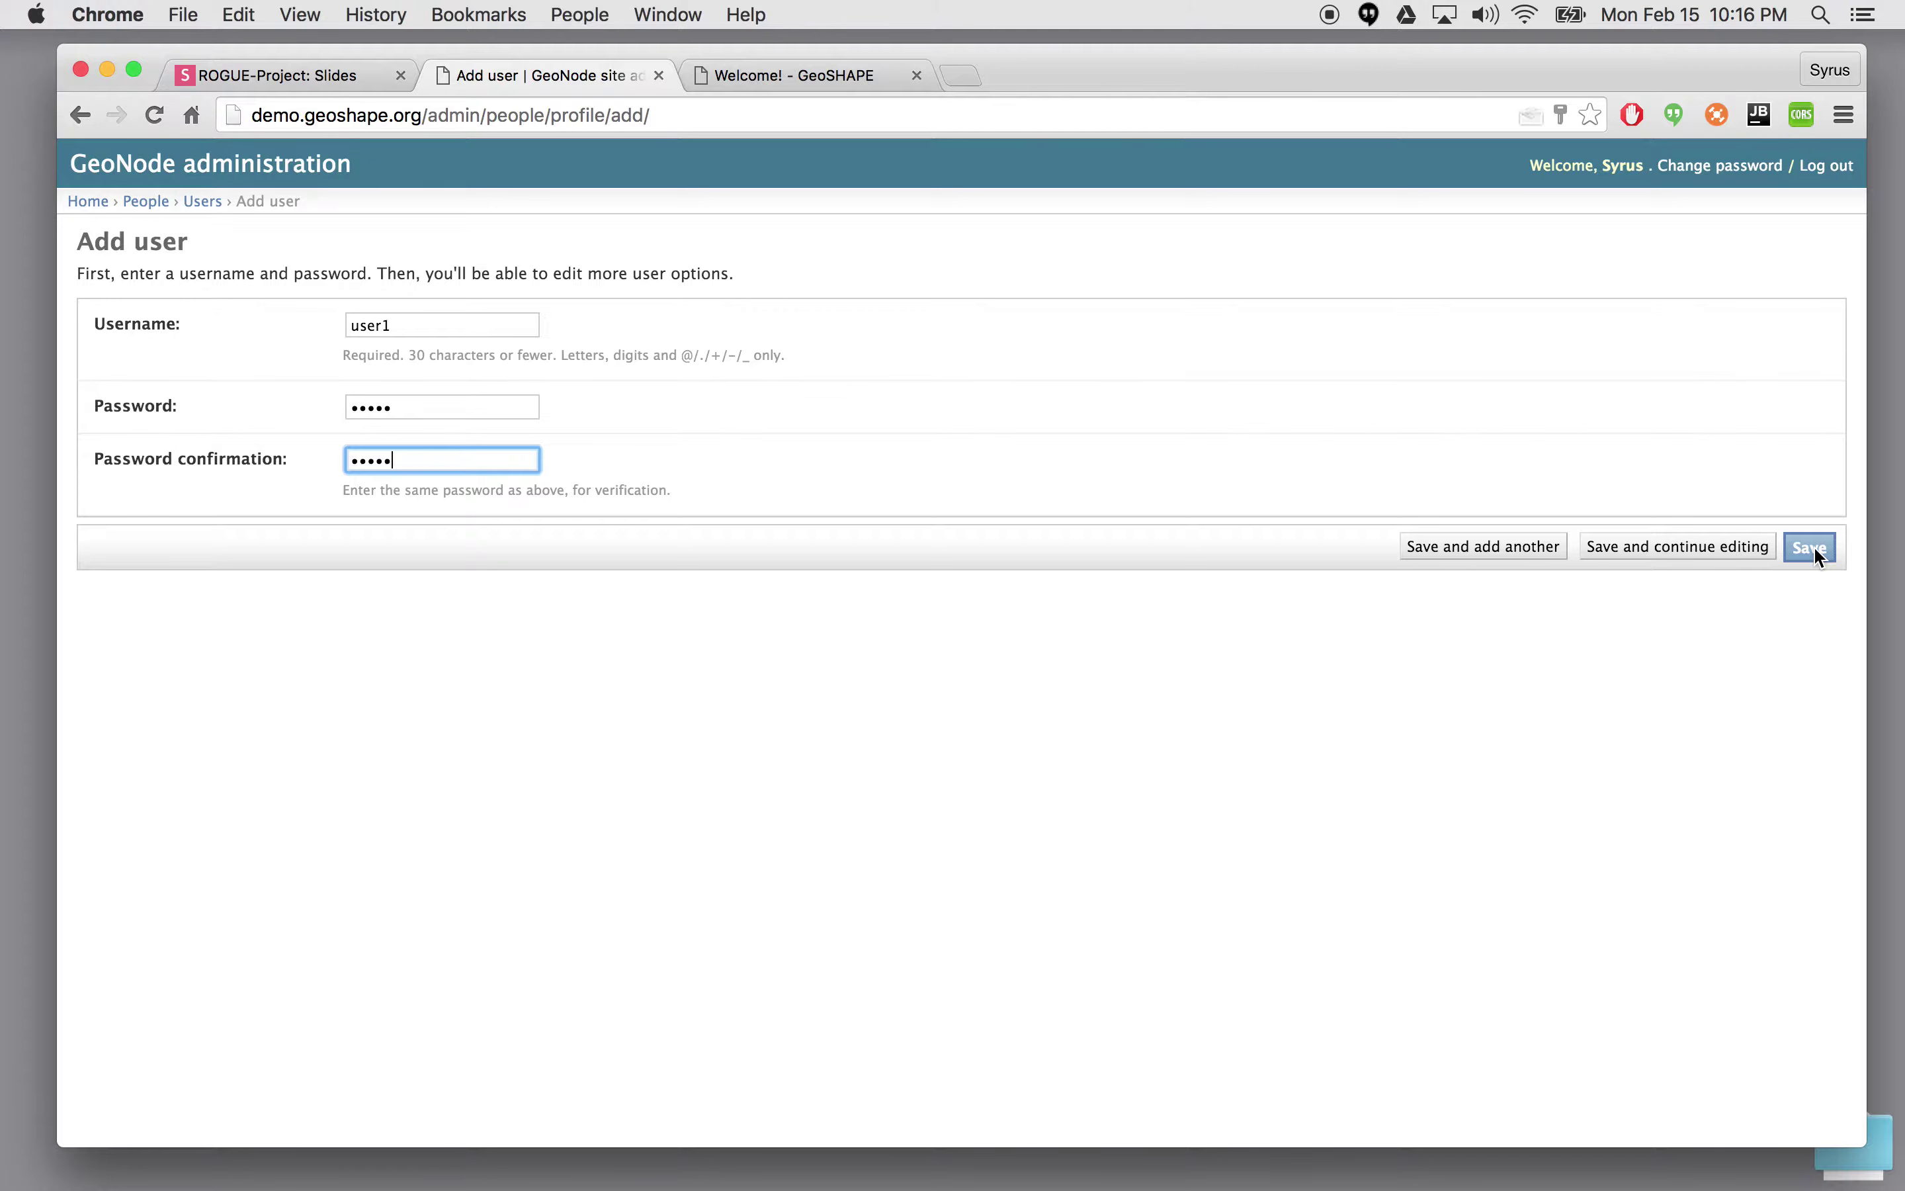
pyautogui.click(1644, 551)
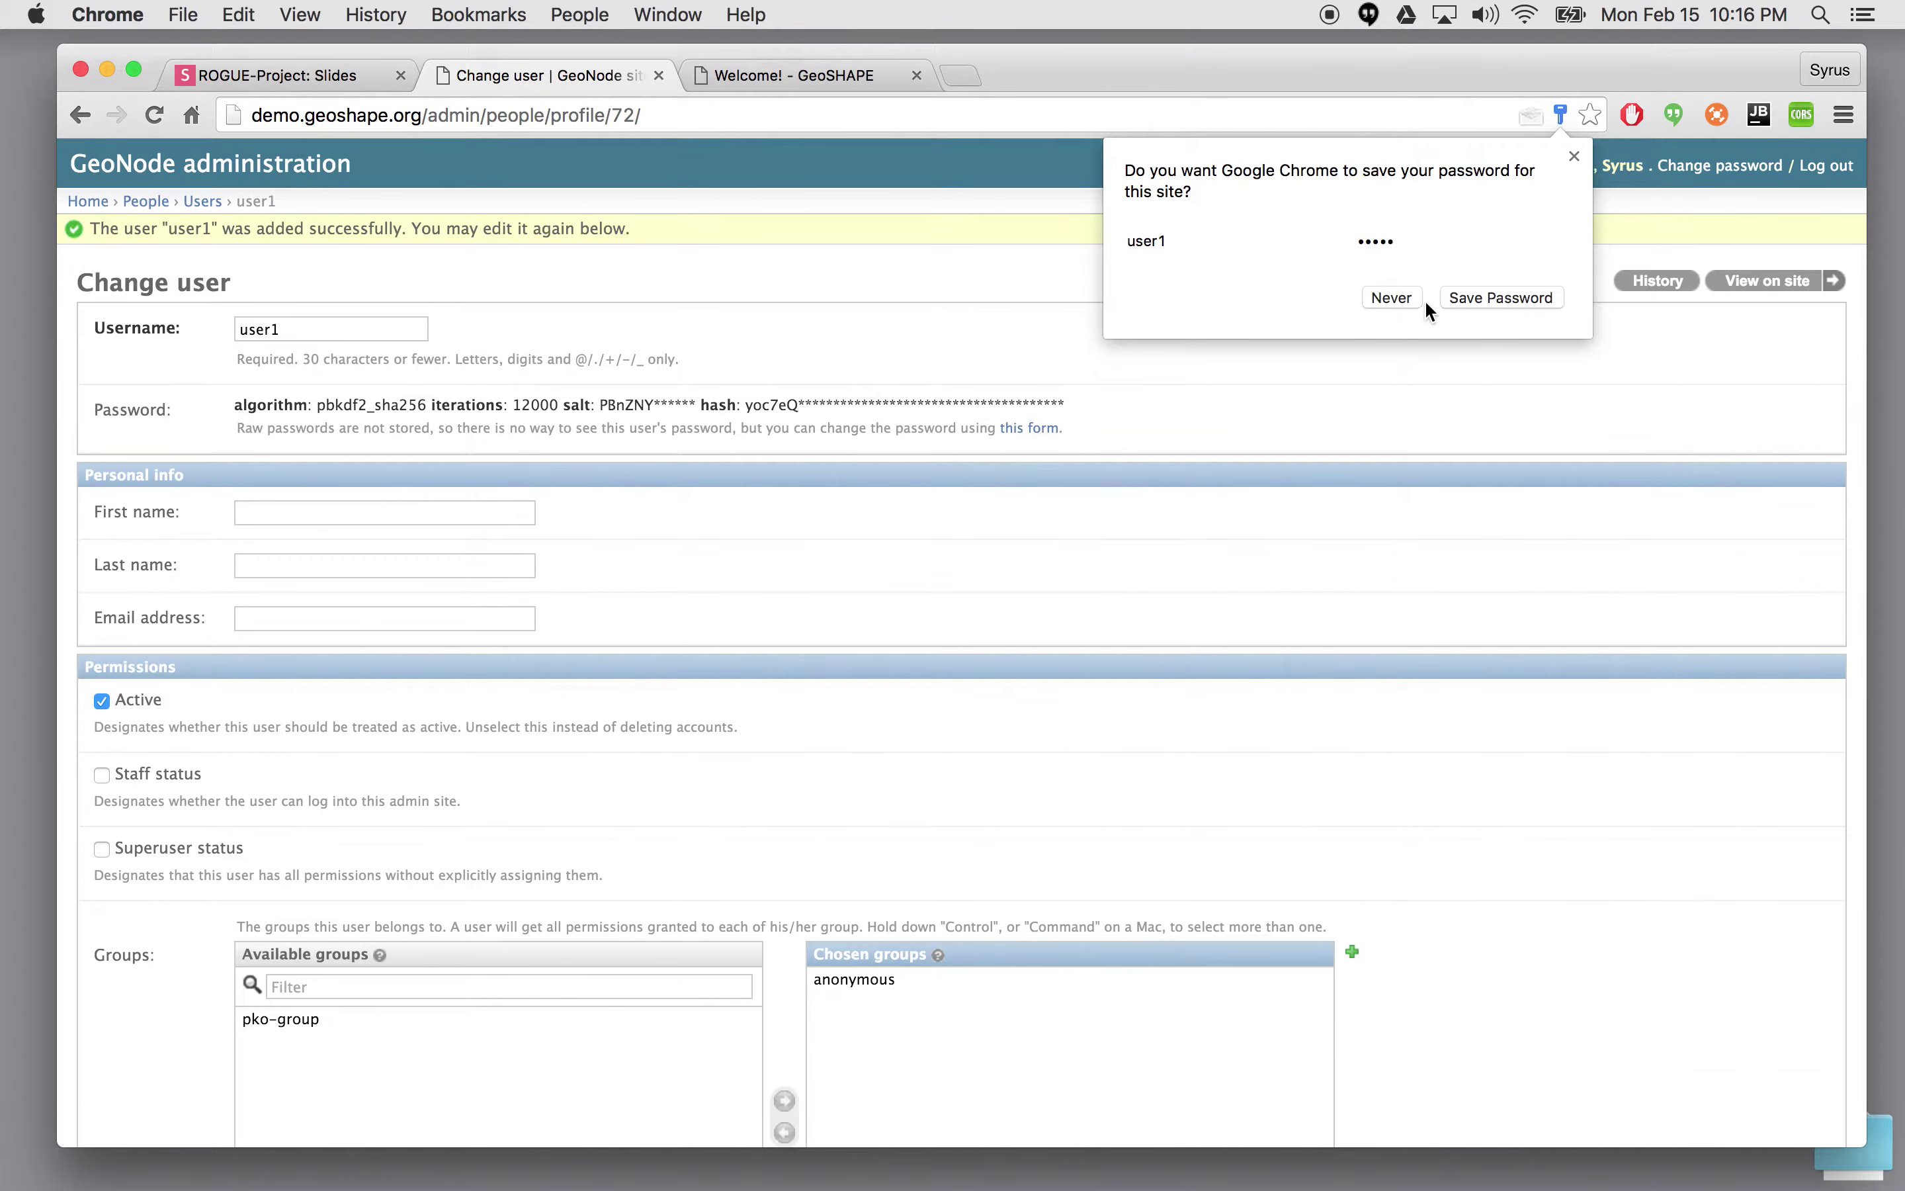
# - Let Chrome store the new login and enter user1's first and last name
pyautogui.click(1487, 299)
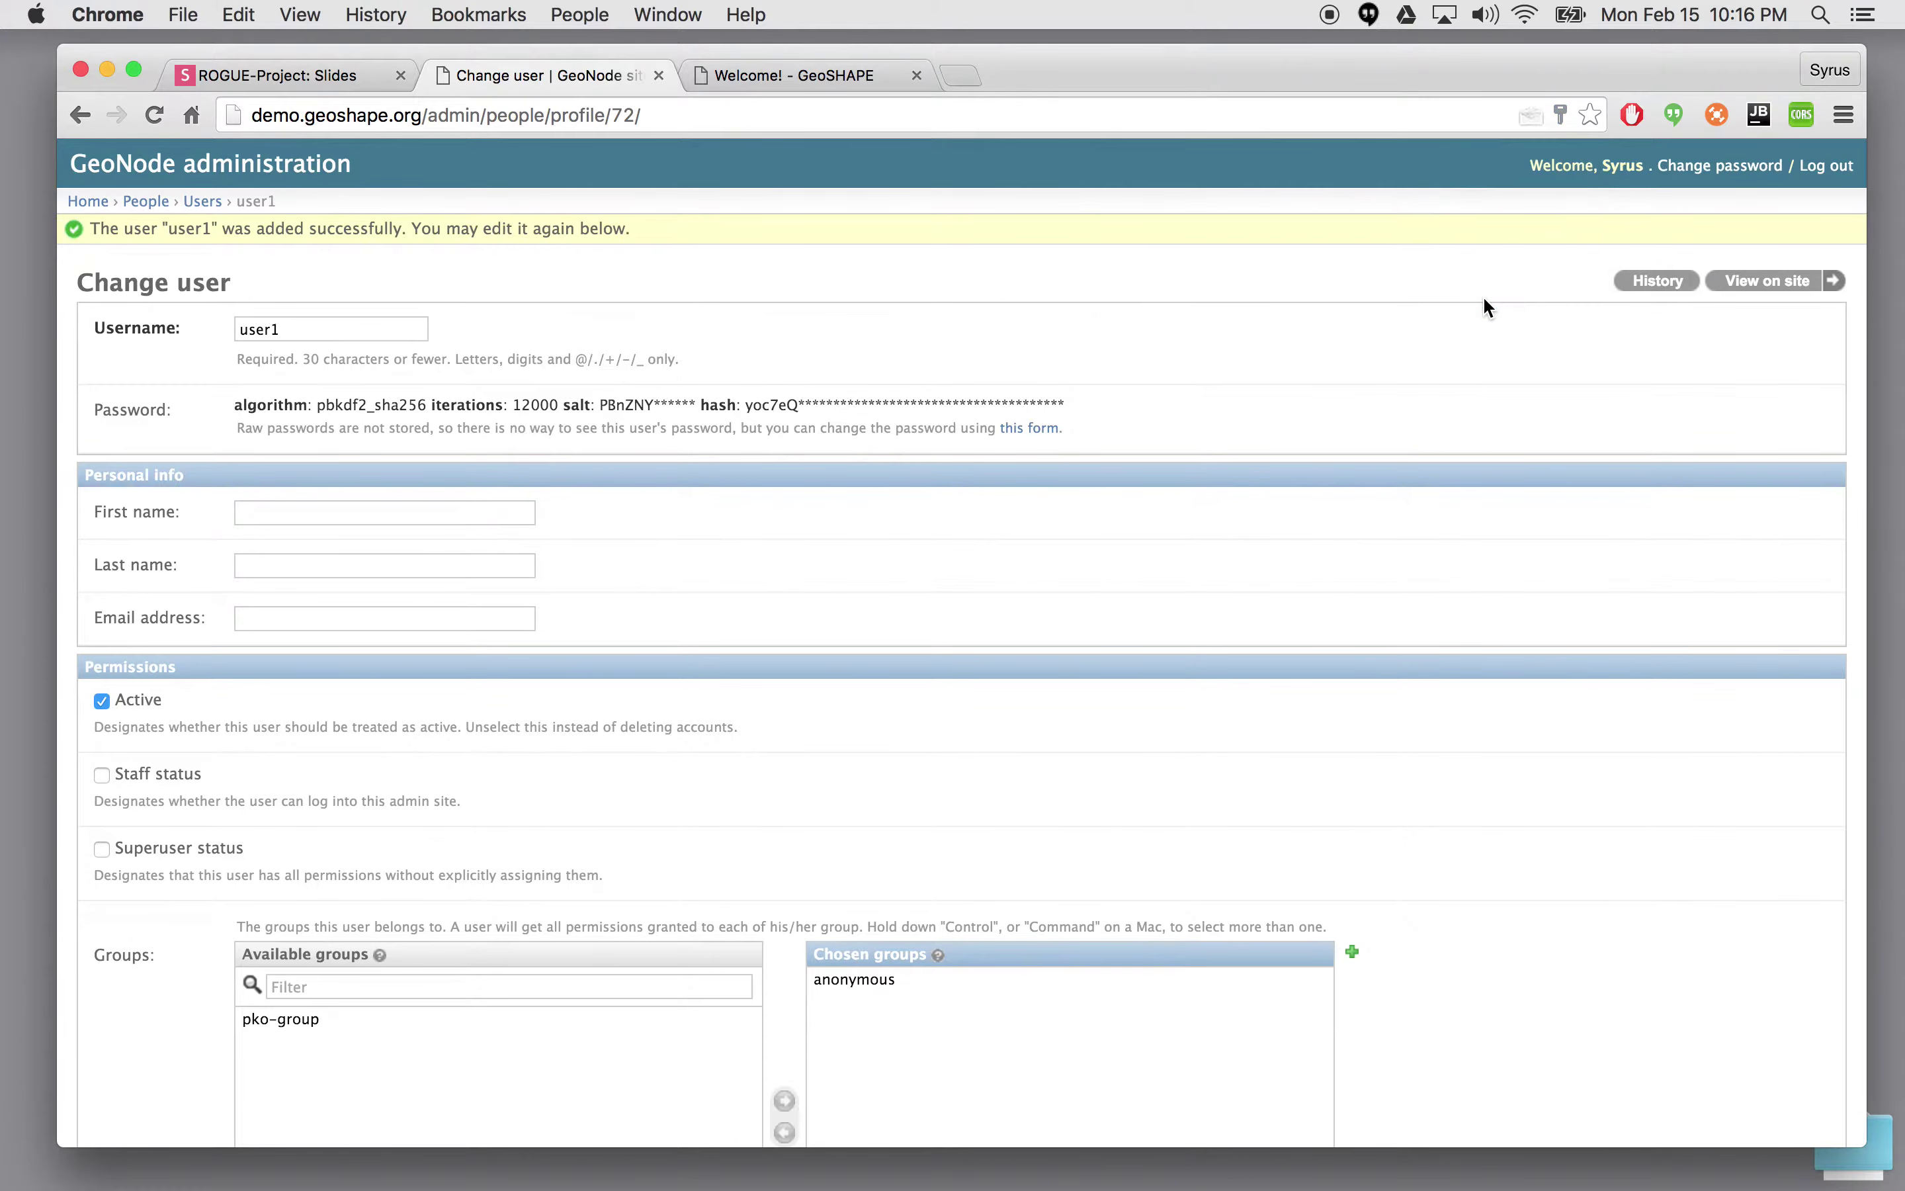
pyautogui.click(266, 520)
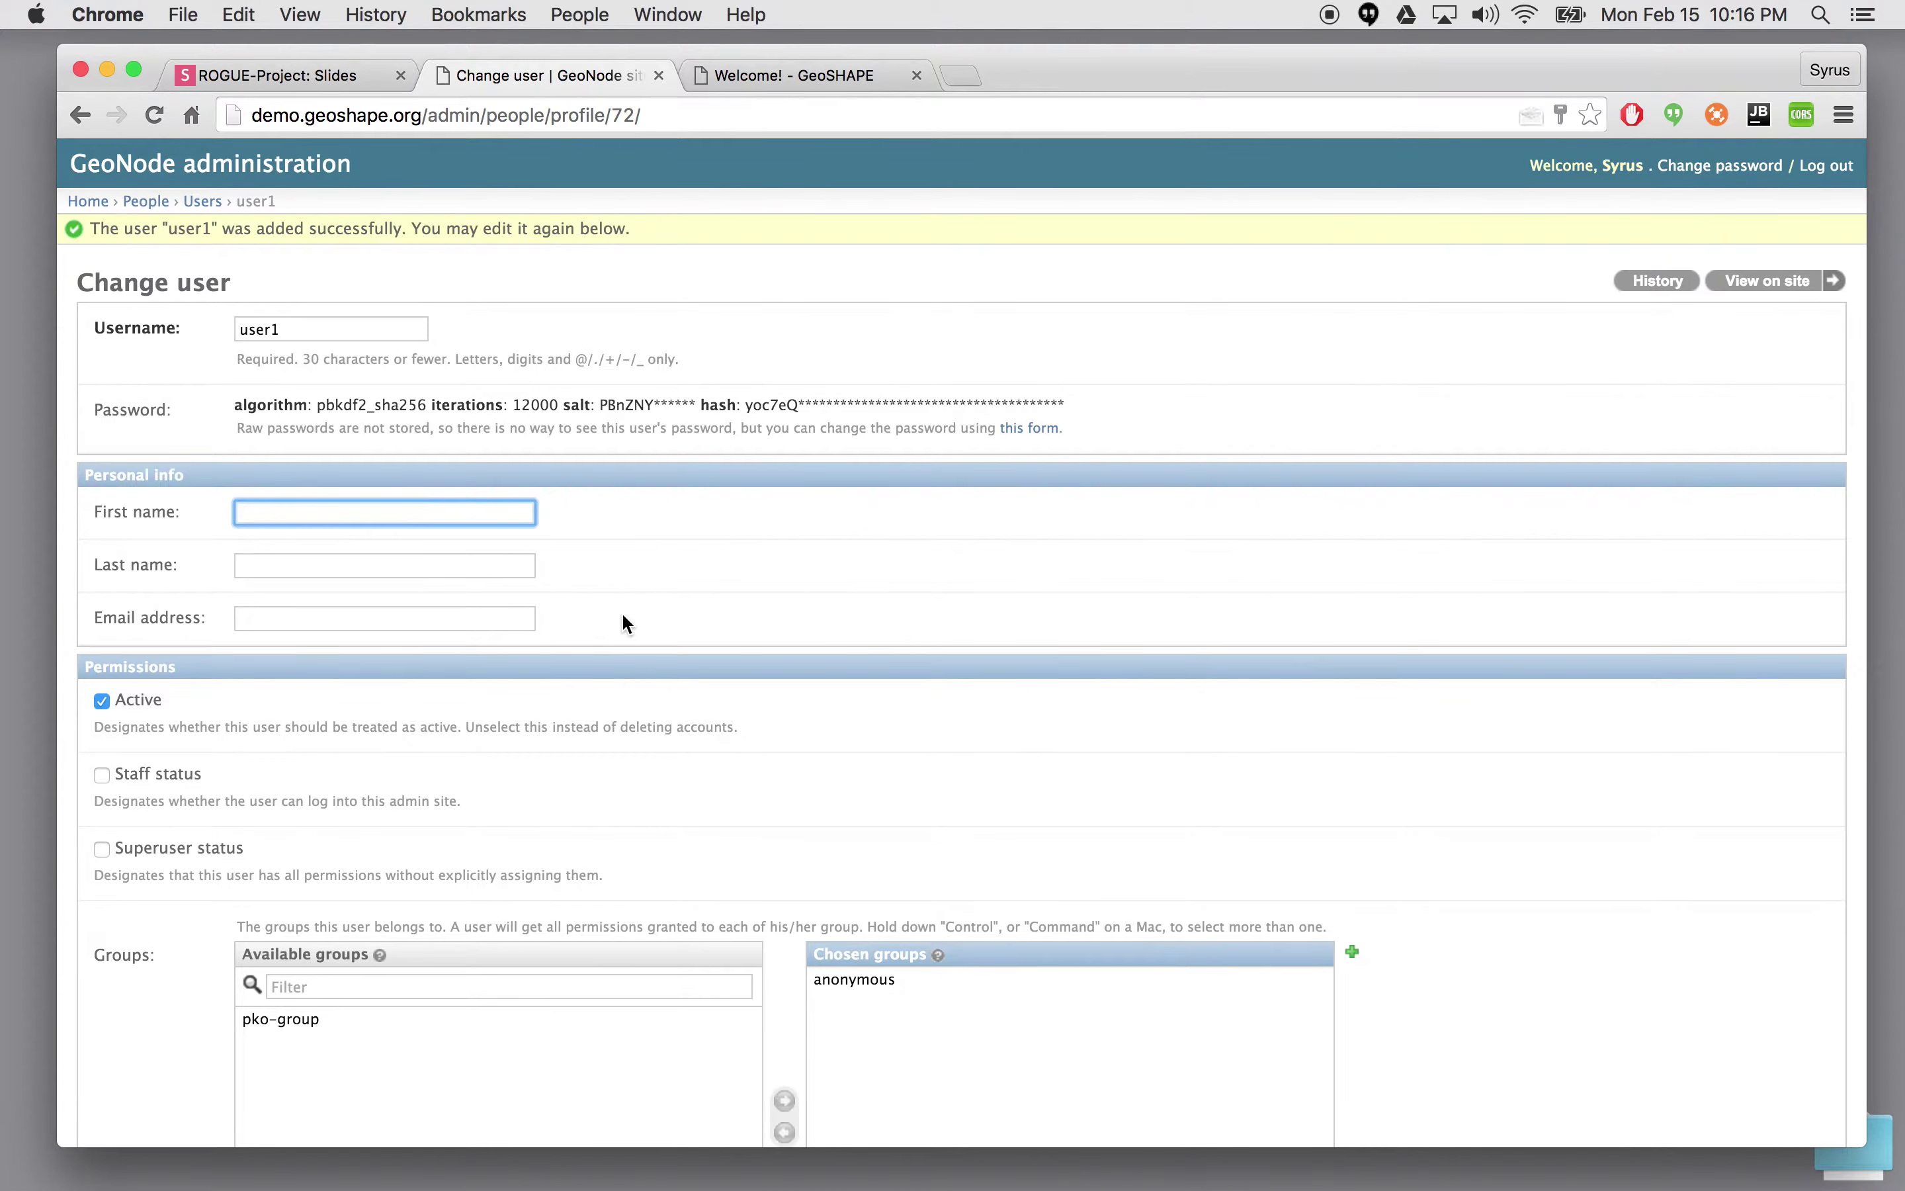
pyautogui.press('Tab')
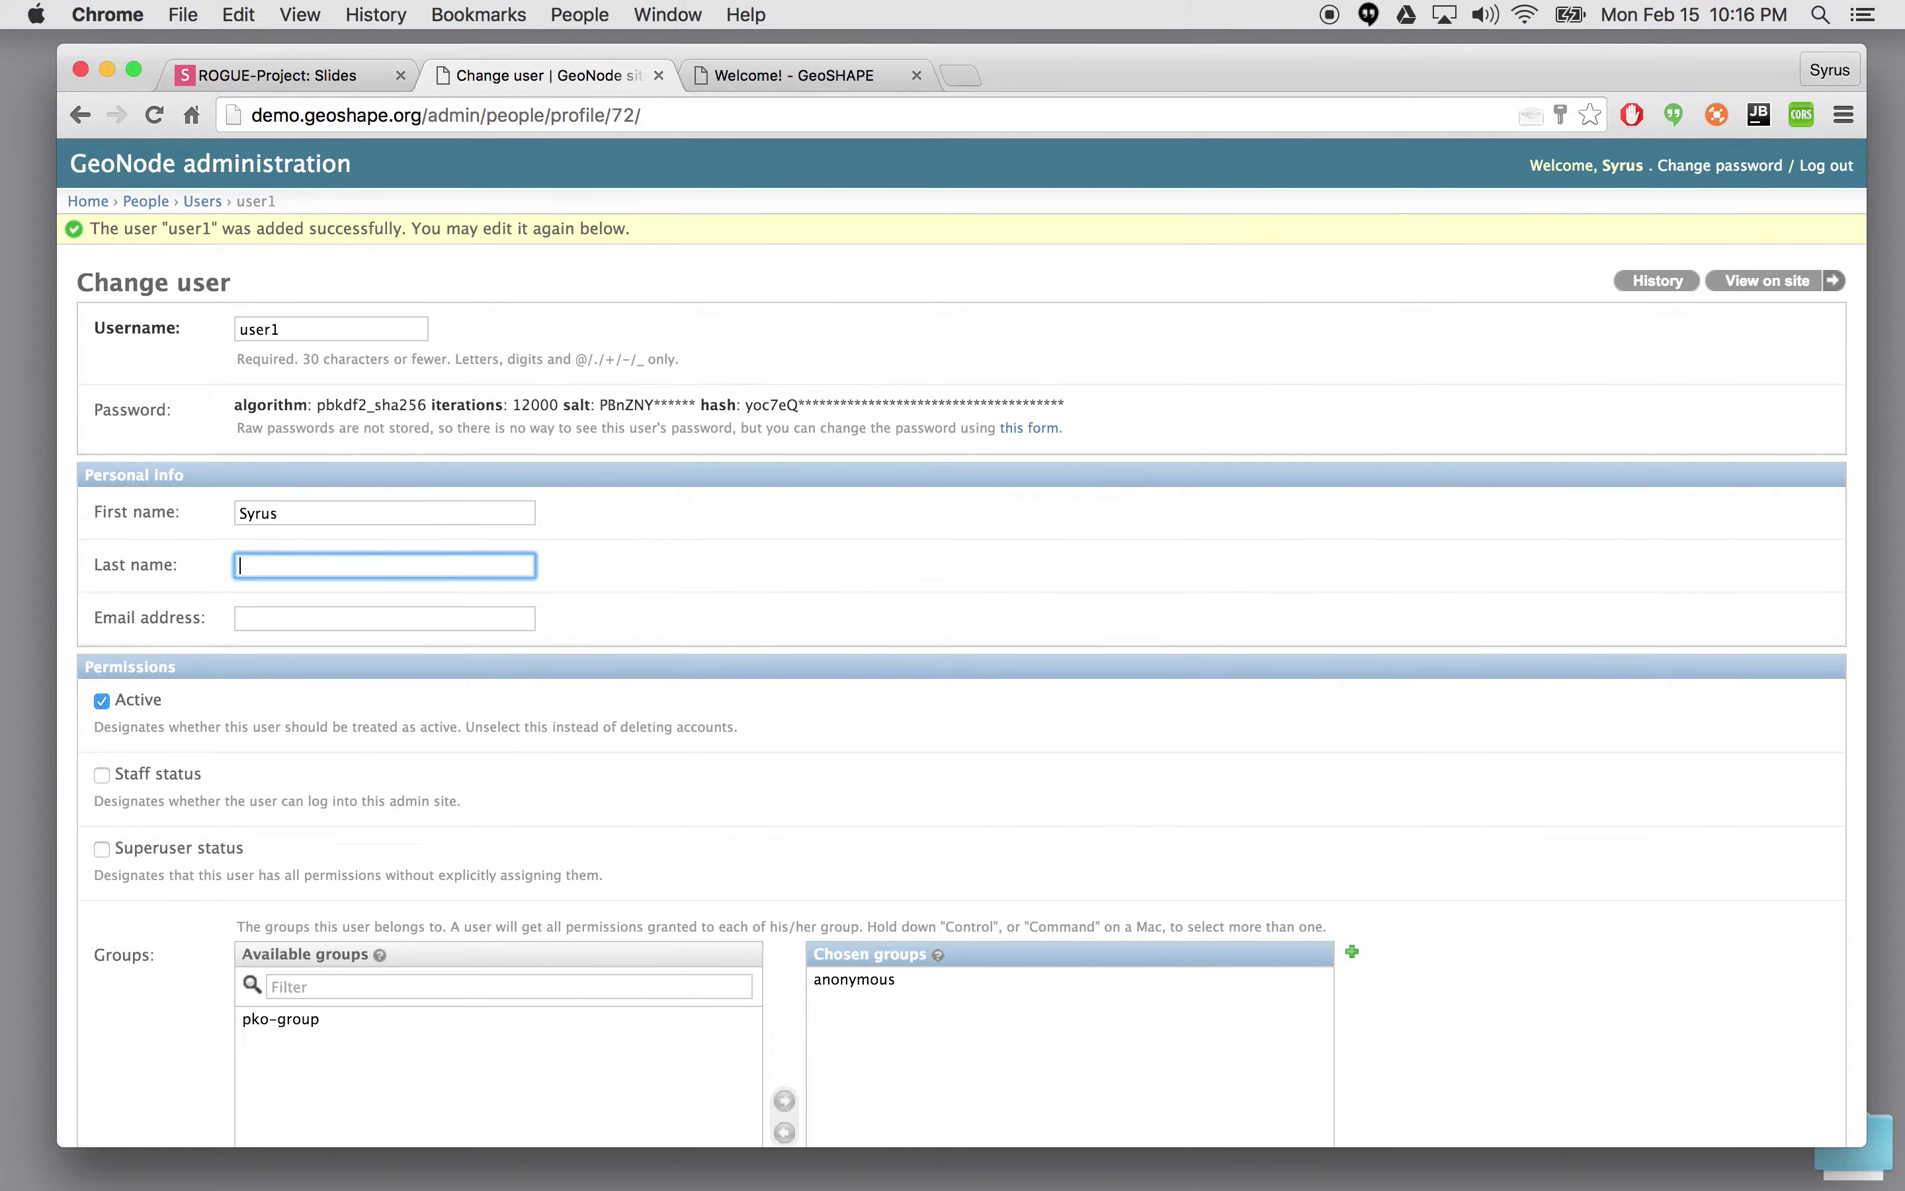
pyautogui.click(1006, 624)
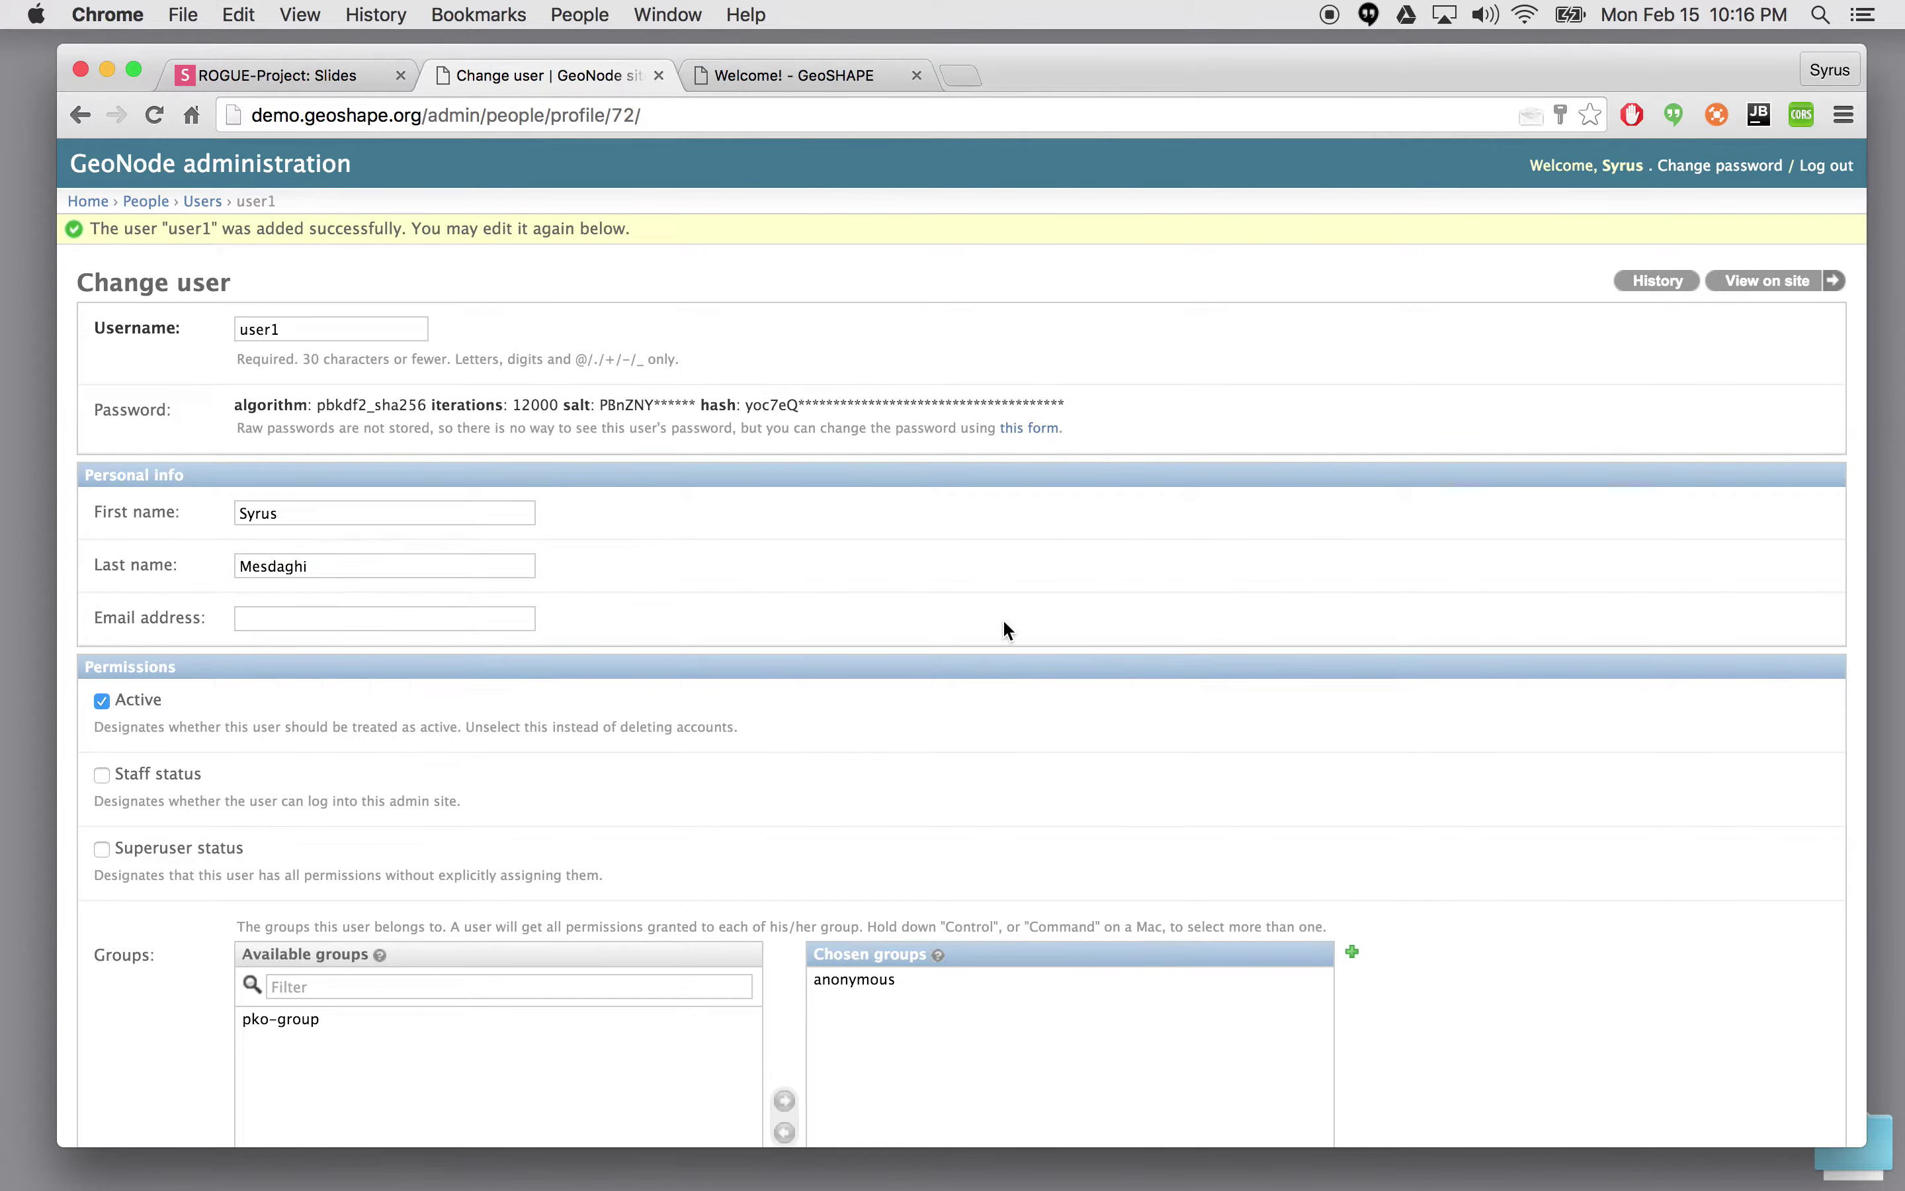
# - Enter user1's e-mail address, correcting a typo along the way
pyautogui.click(331, 625)
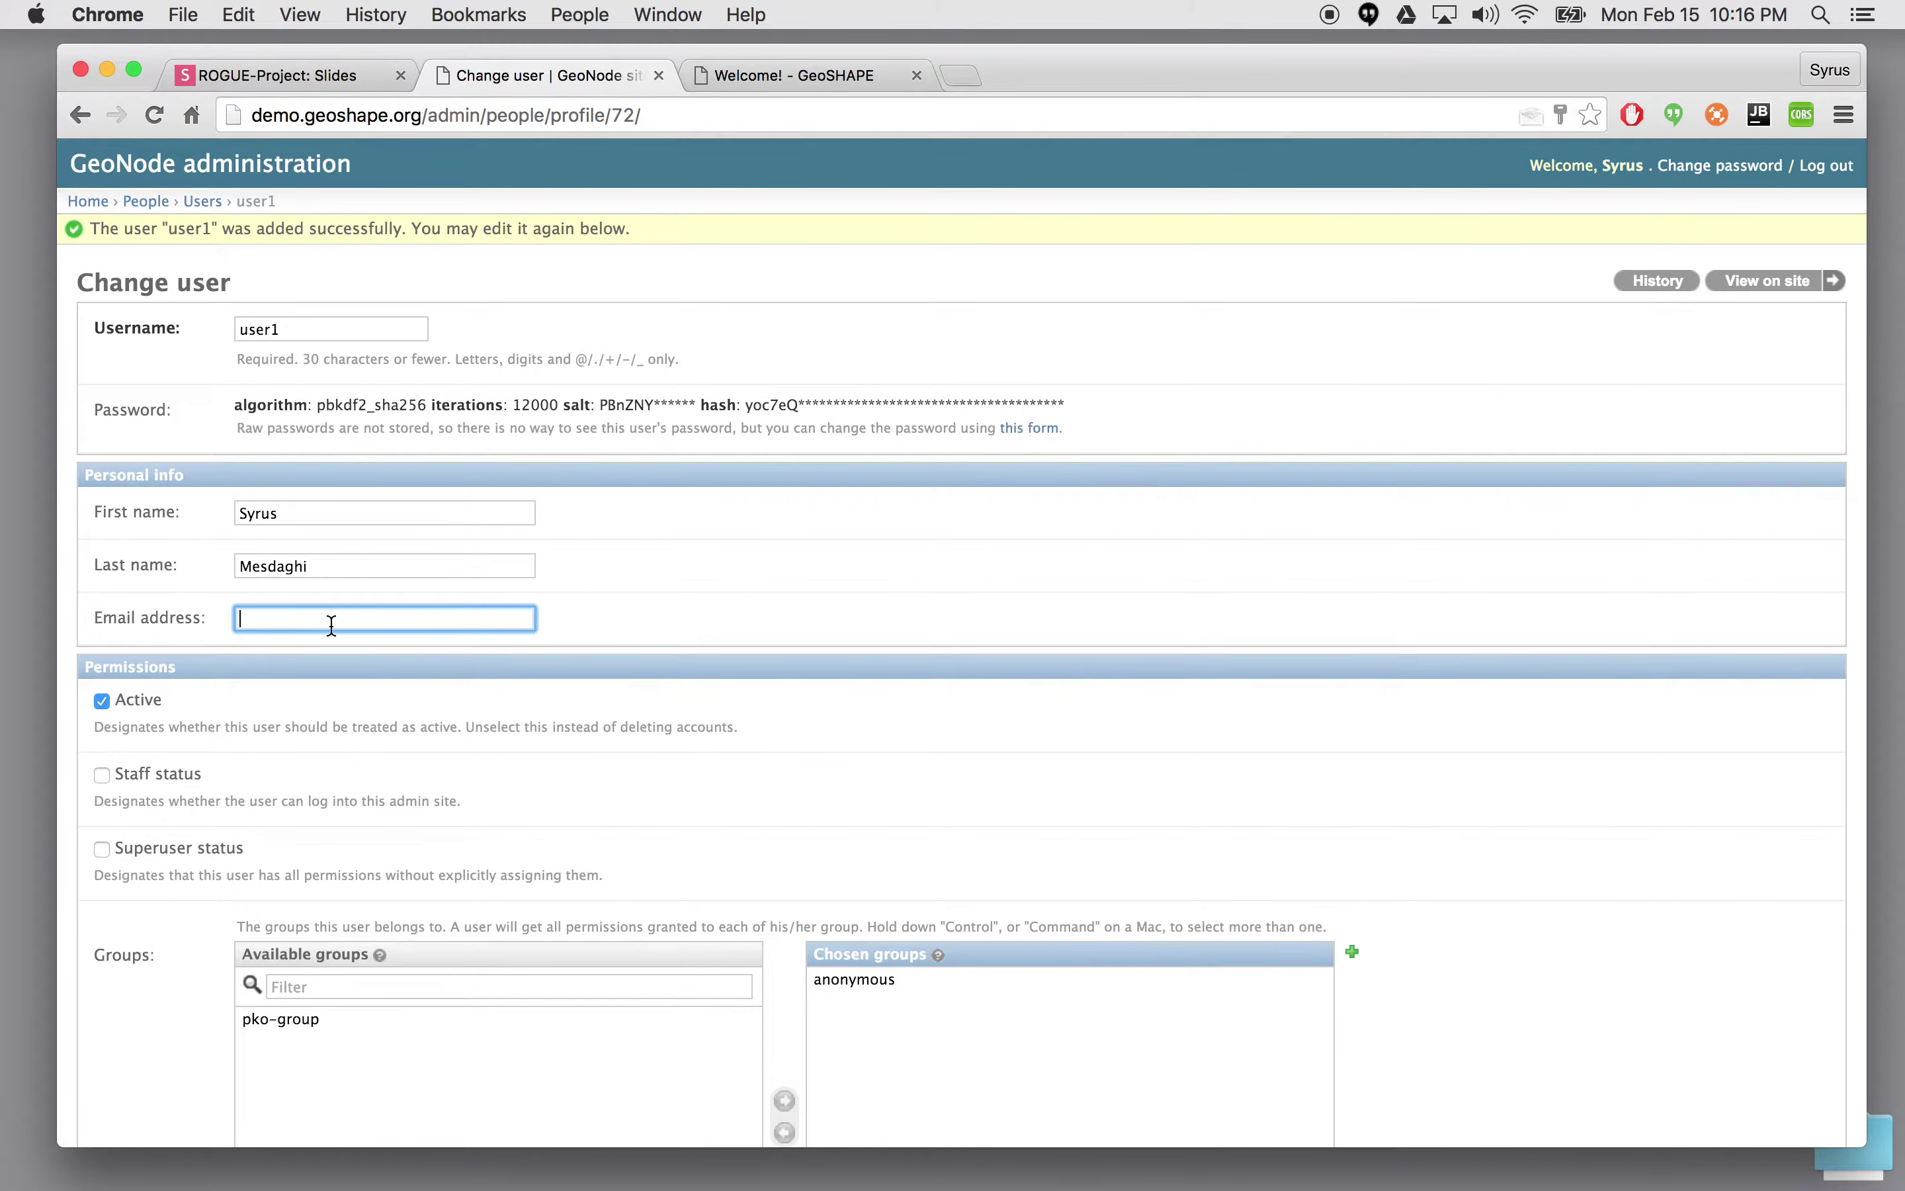
pyautogui.write('test@gmail.com')
pyautogui.scroll(-2, 719, 611)
# - Review user1's Change user form, highlighting the admin part of the page address
pyautogui.scroll(2, 719, 611)
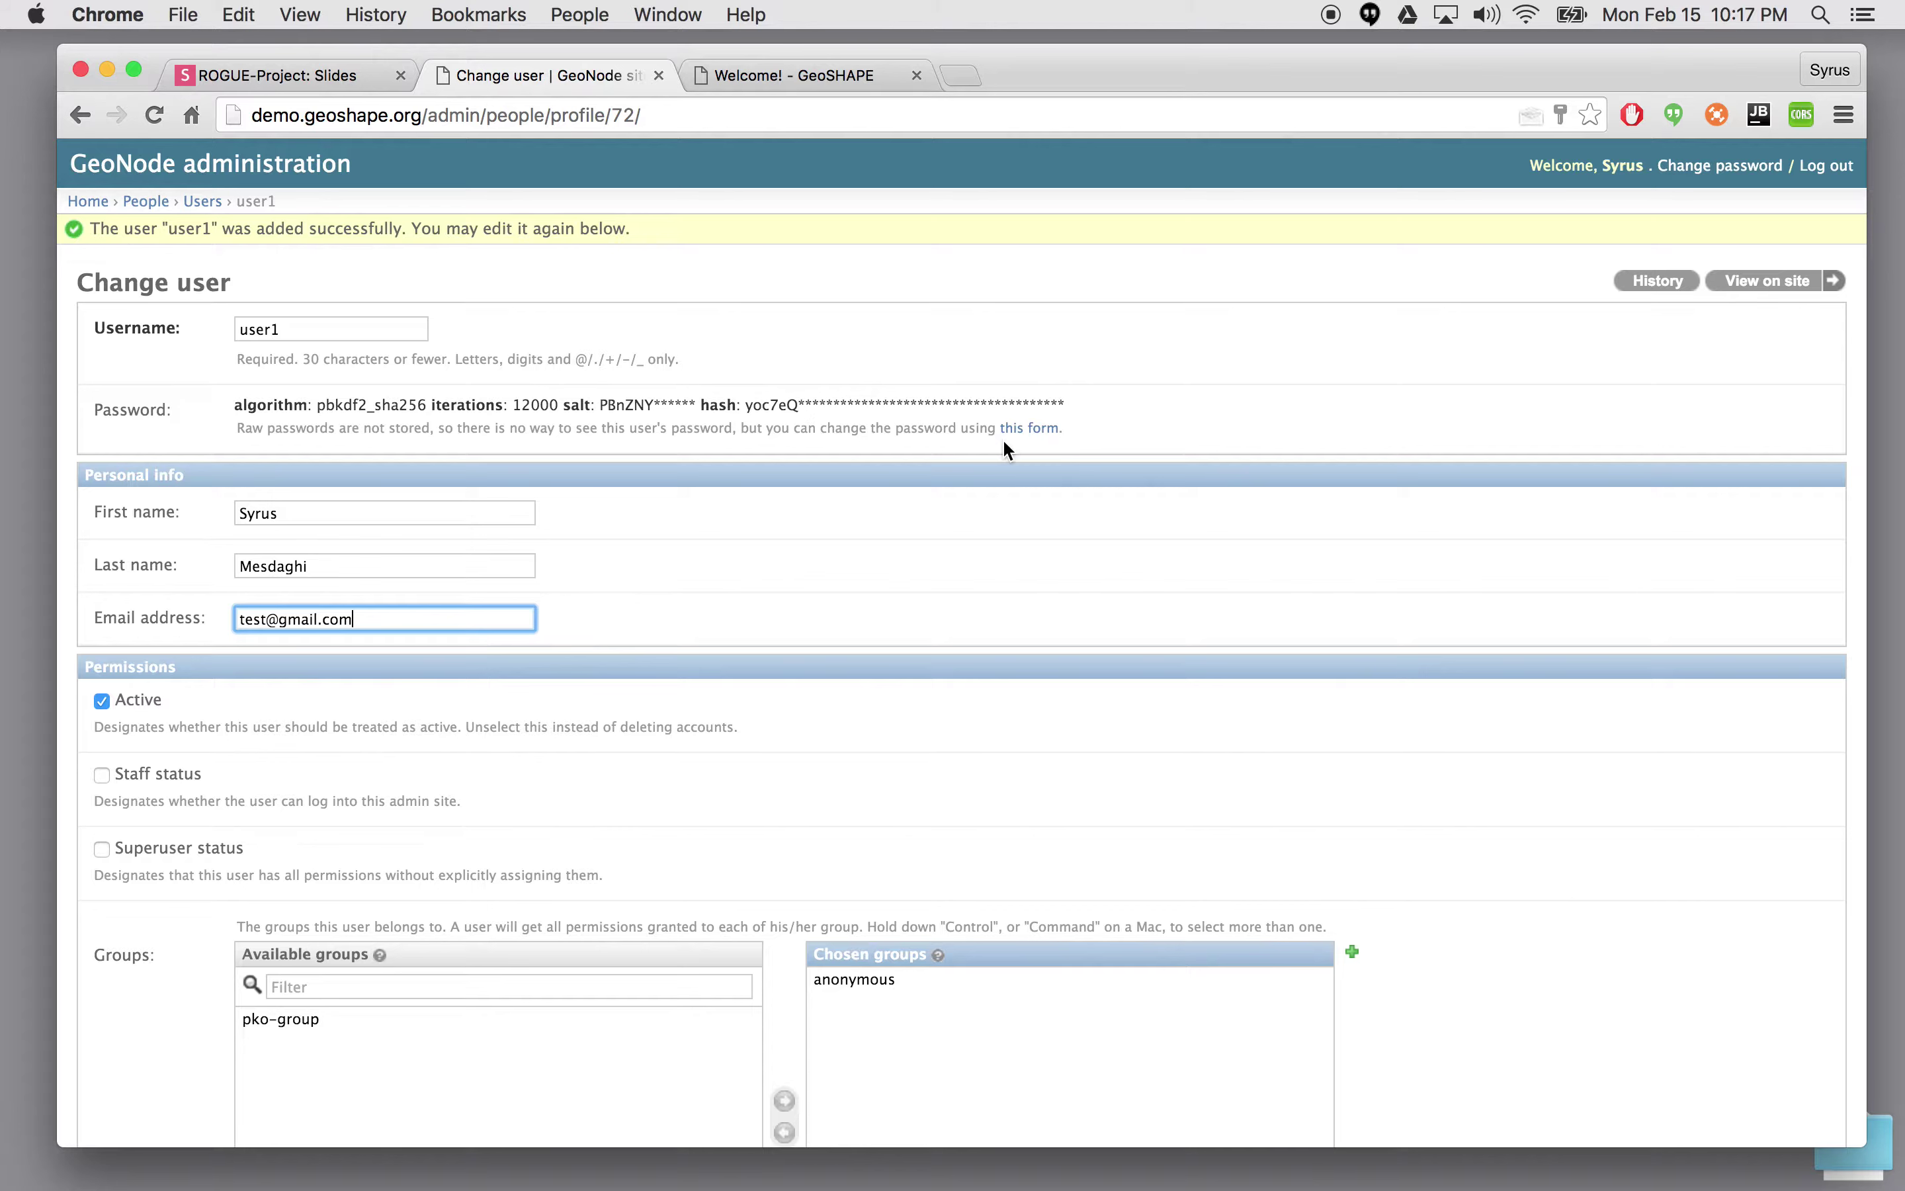
pyautogui.scroll(-1, 881, 615)
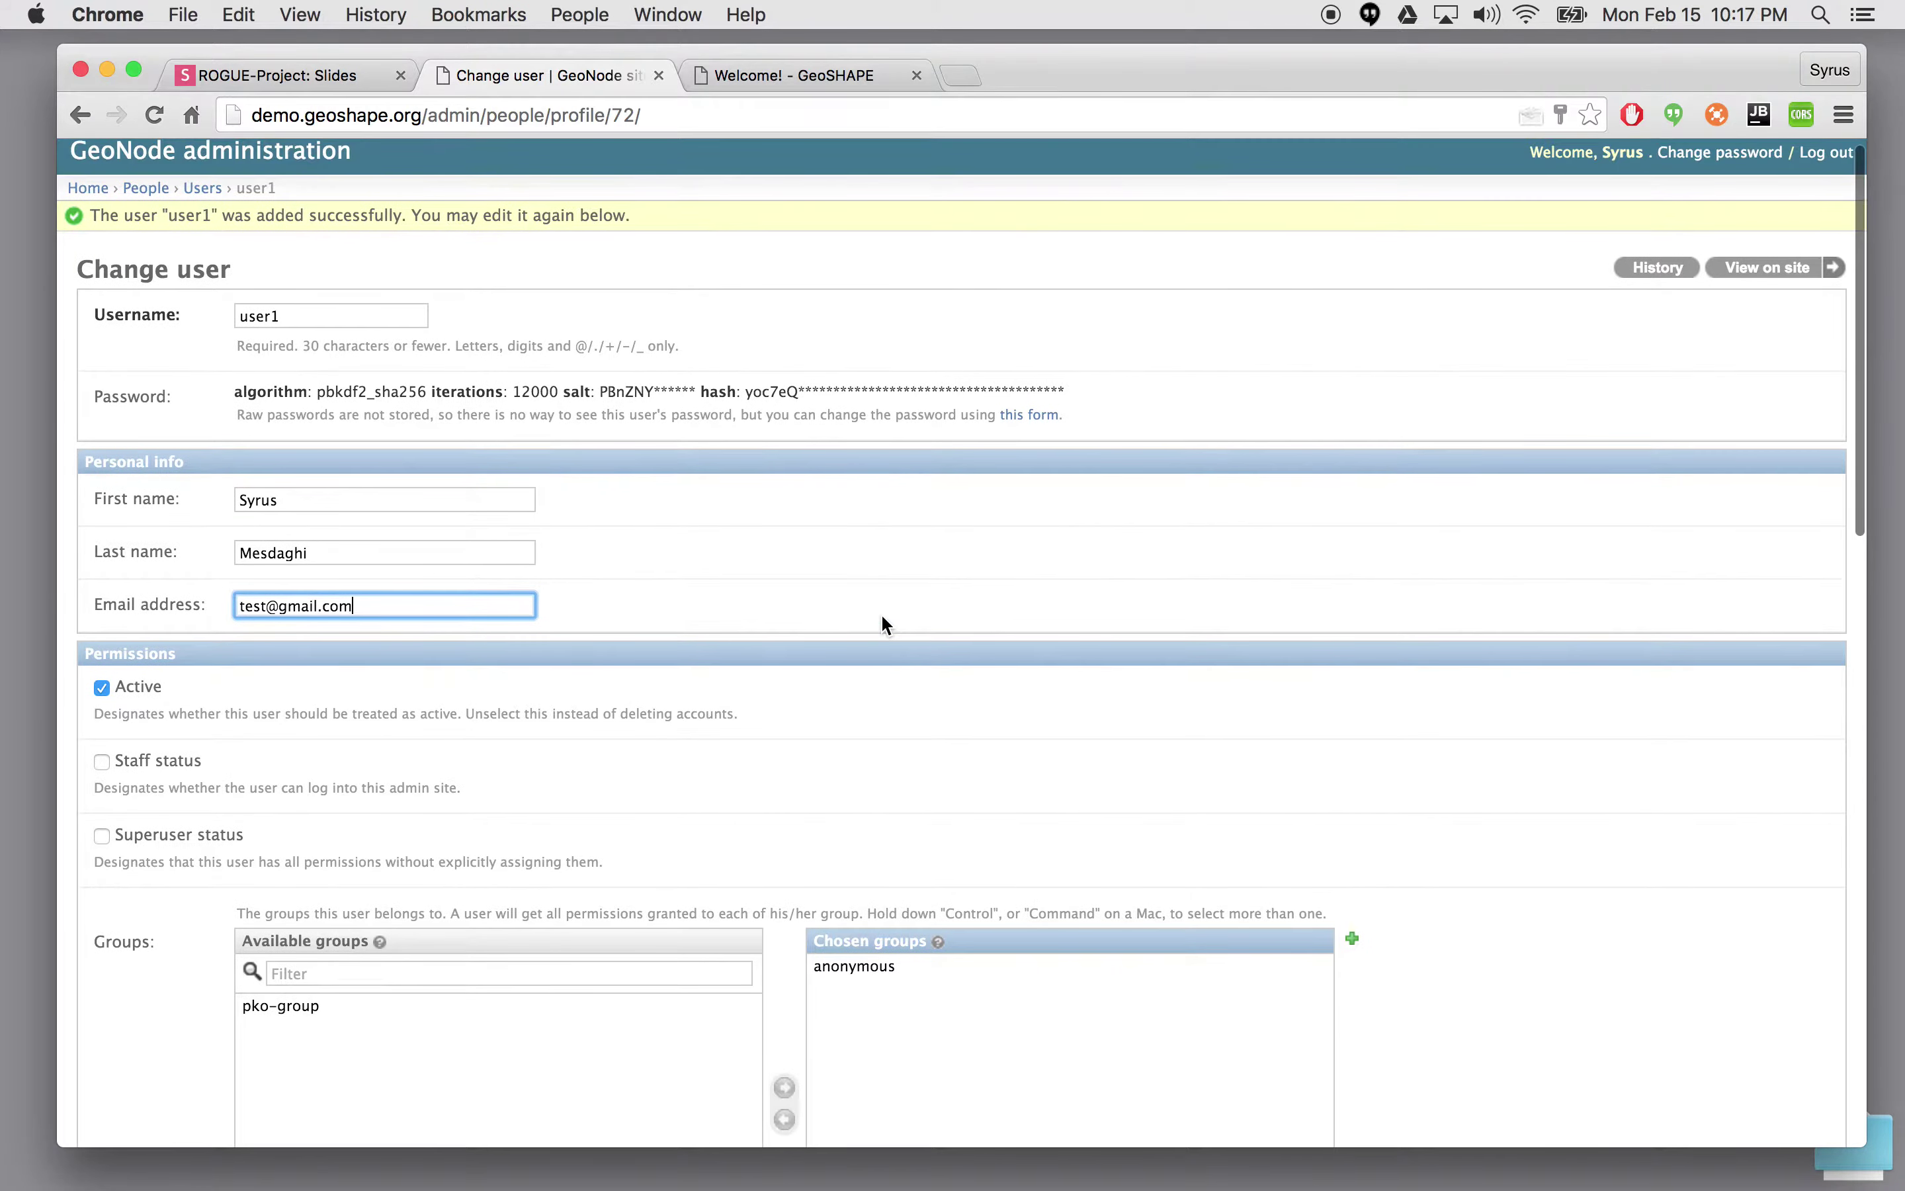
pyautogui.scroll(-3, 878, 613)
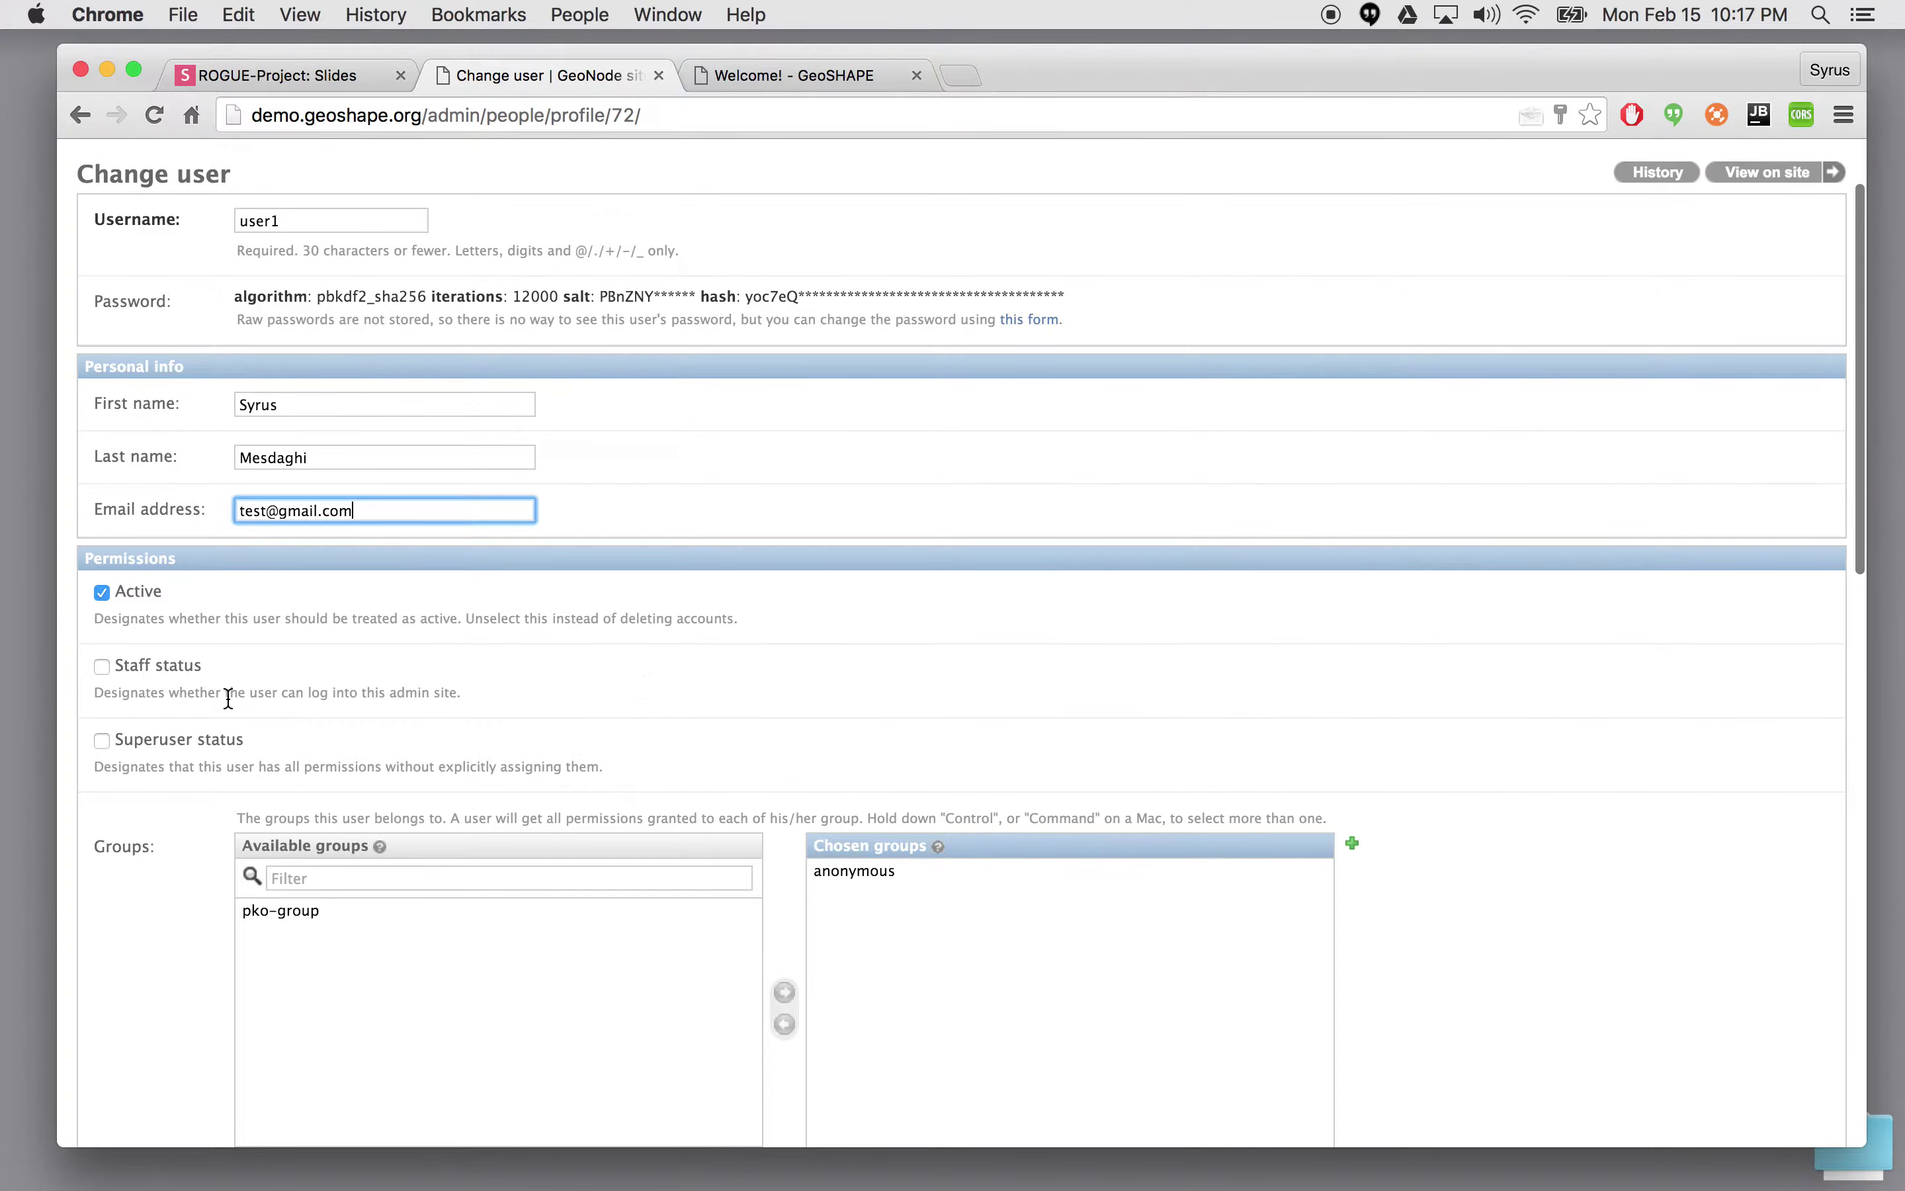
pyautogui.scroll(-5, 352, 551)
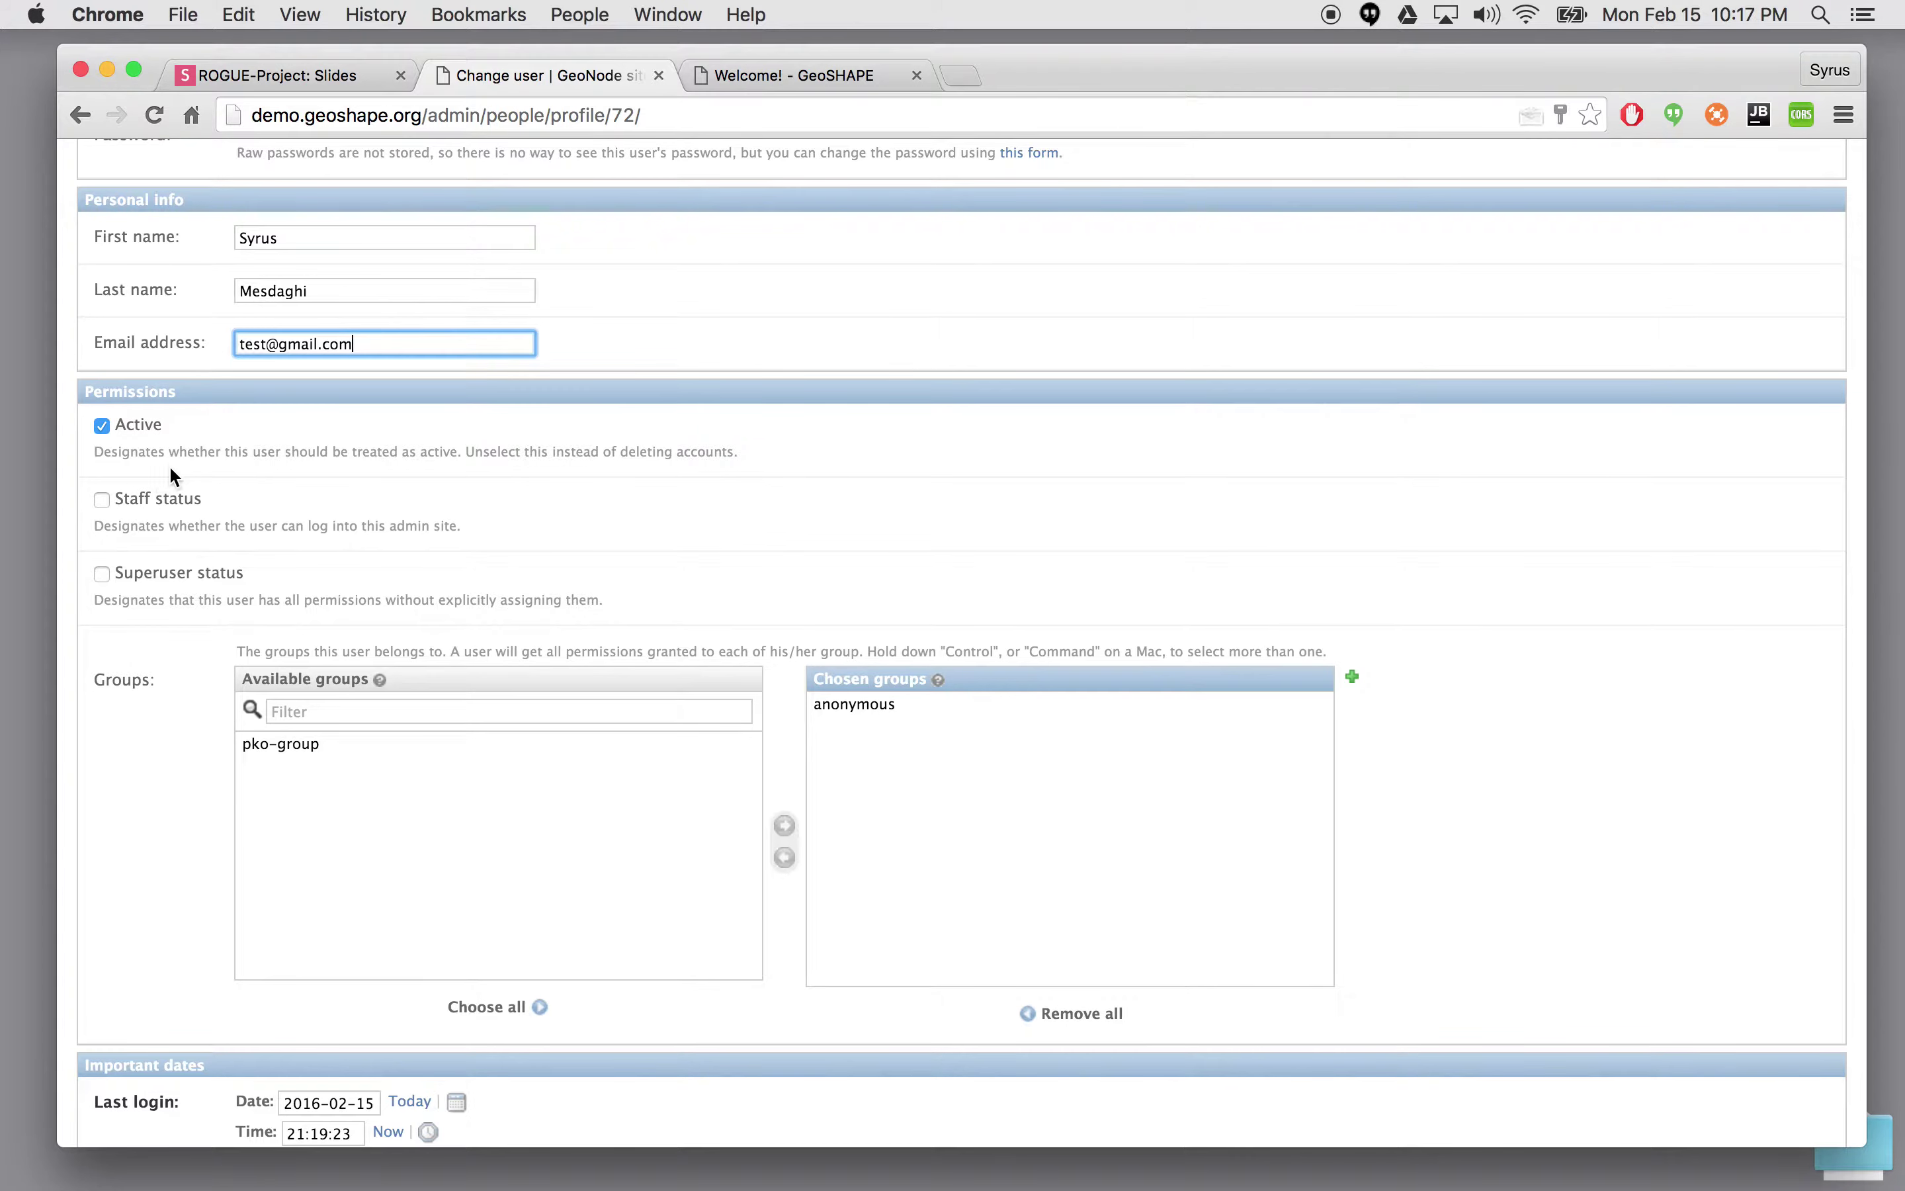
pyautogui.doubleClick(456, 115)
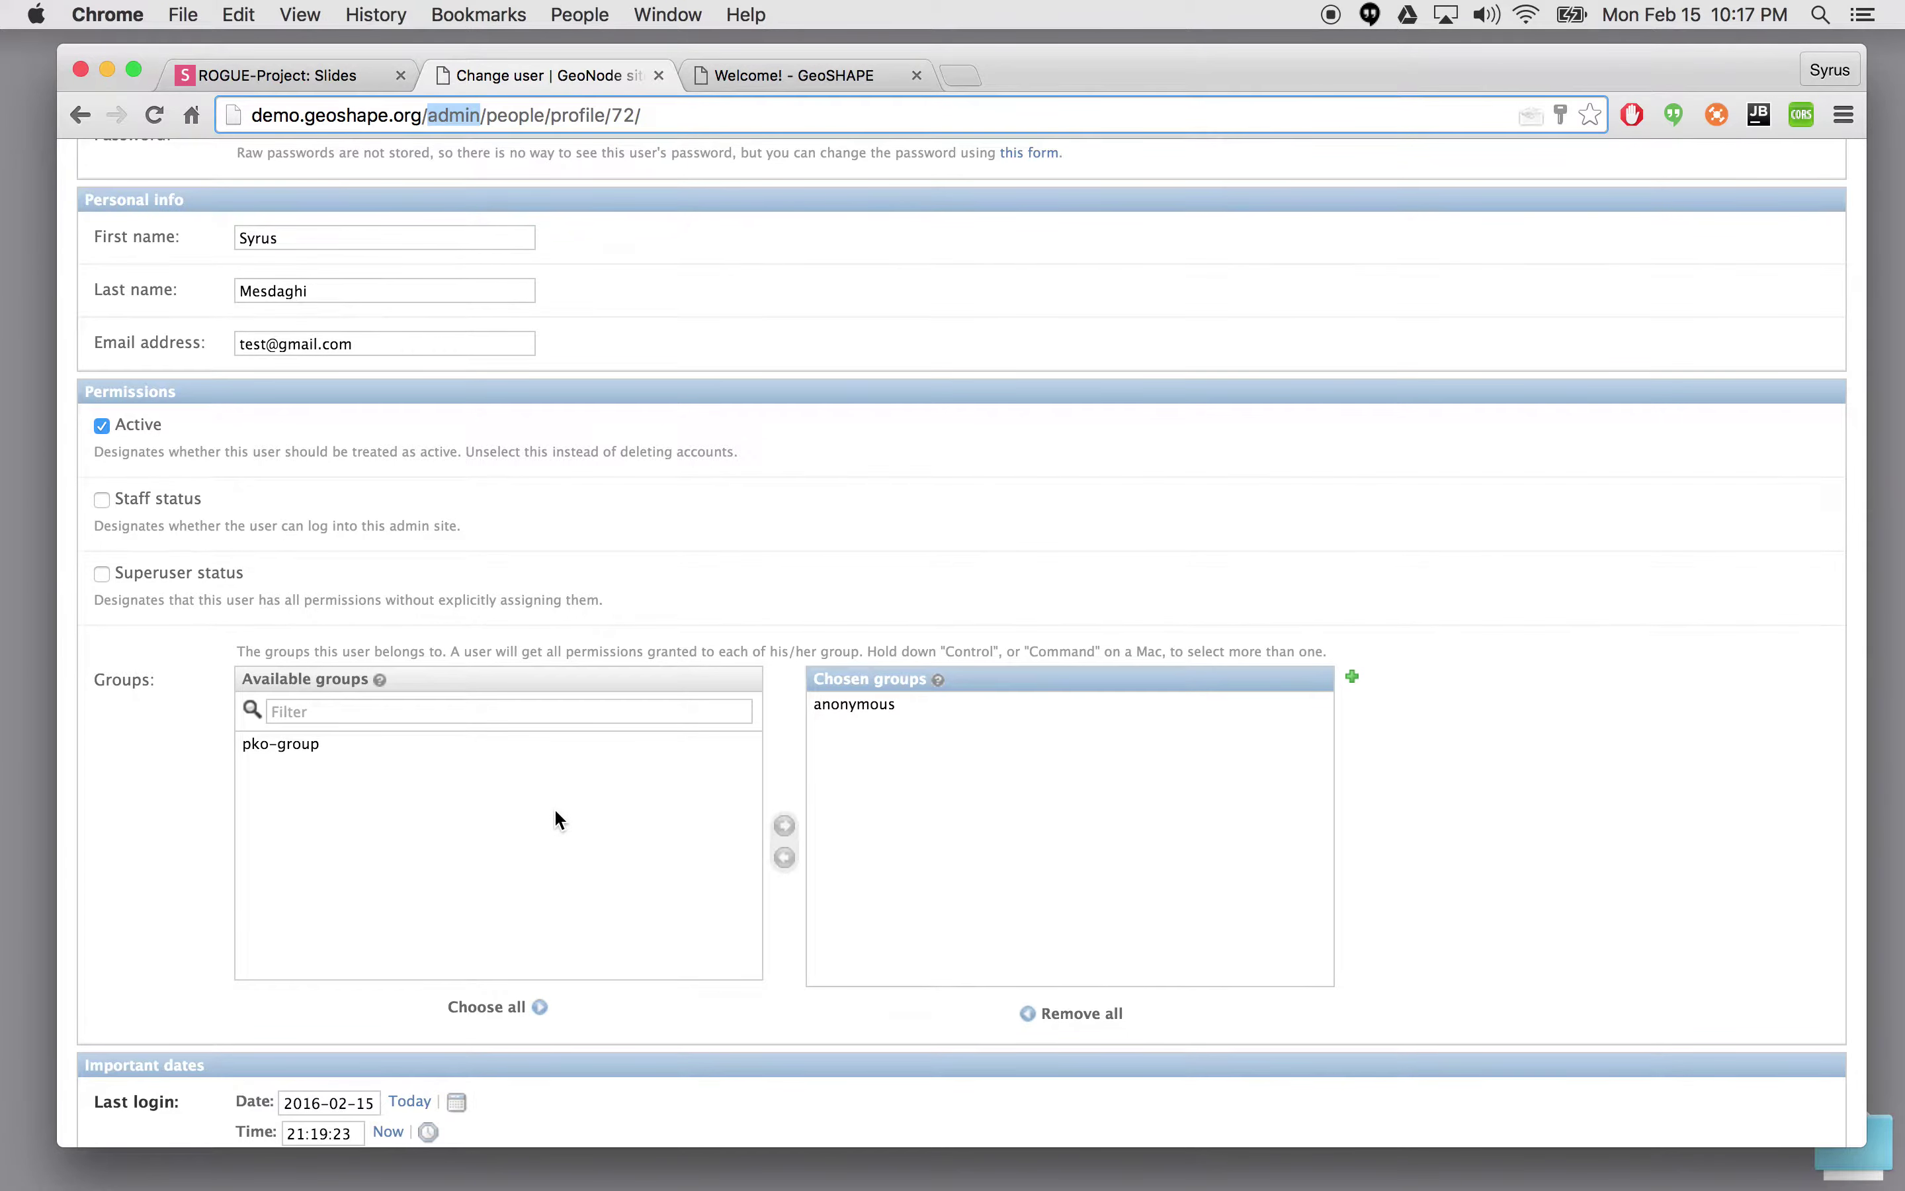
# - Save user1's updated details and return to the presentation's title slide
pyautogui.scroll(-2, 554, 807)
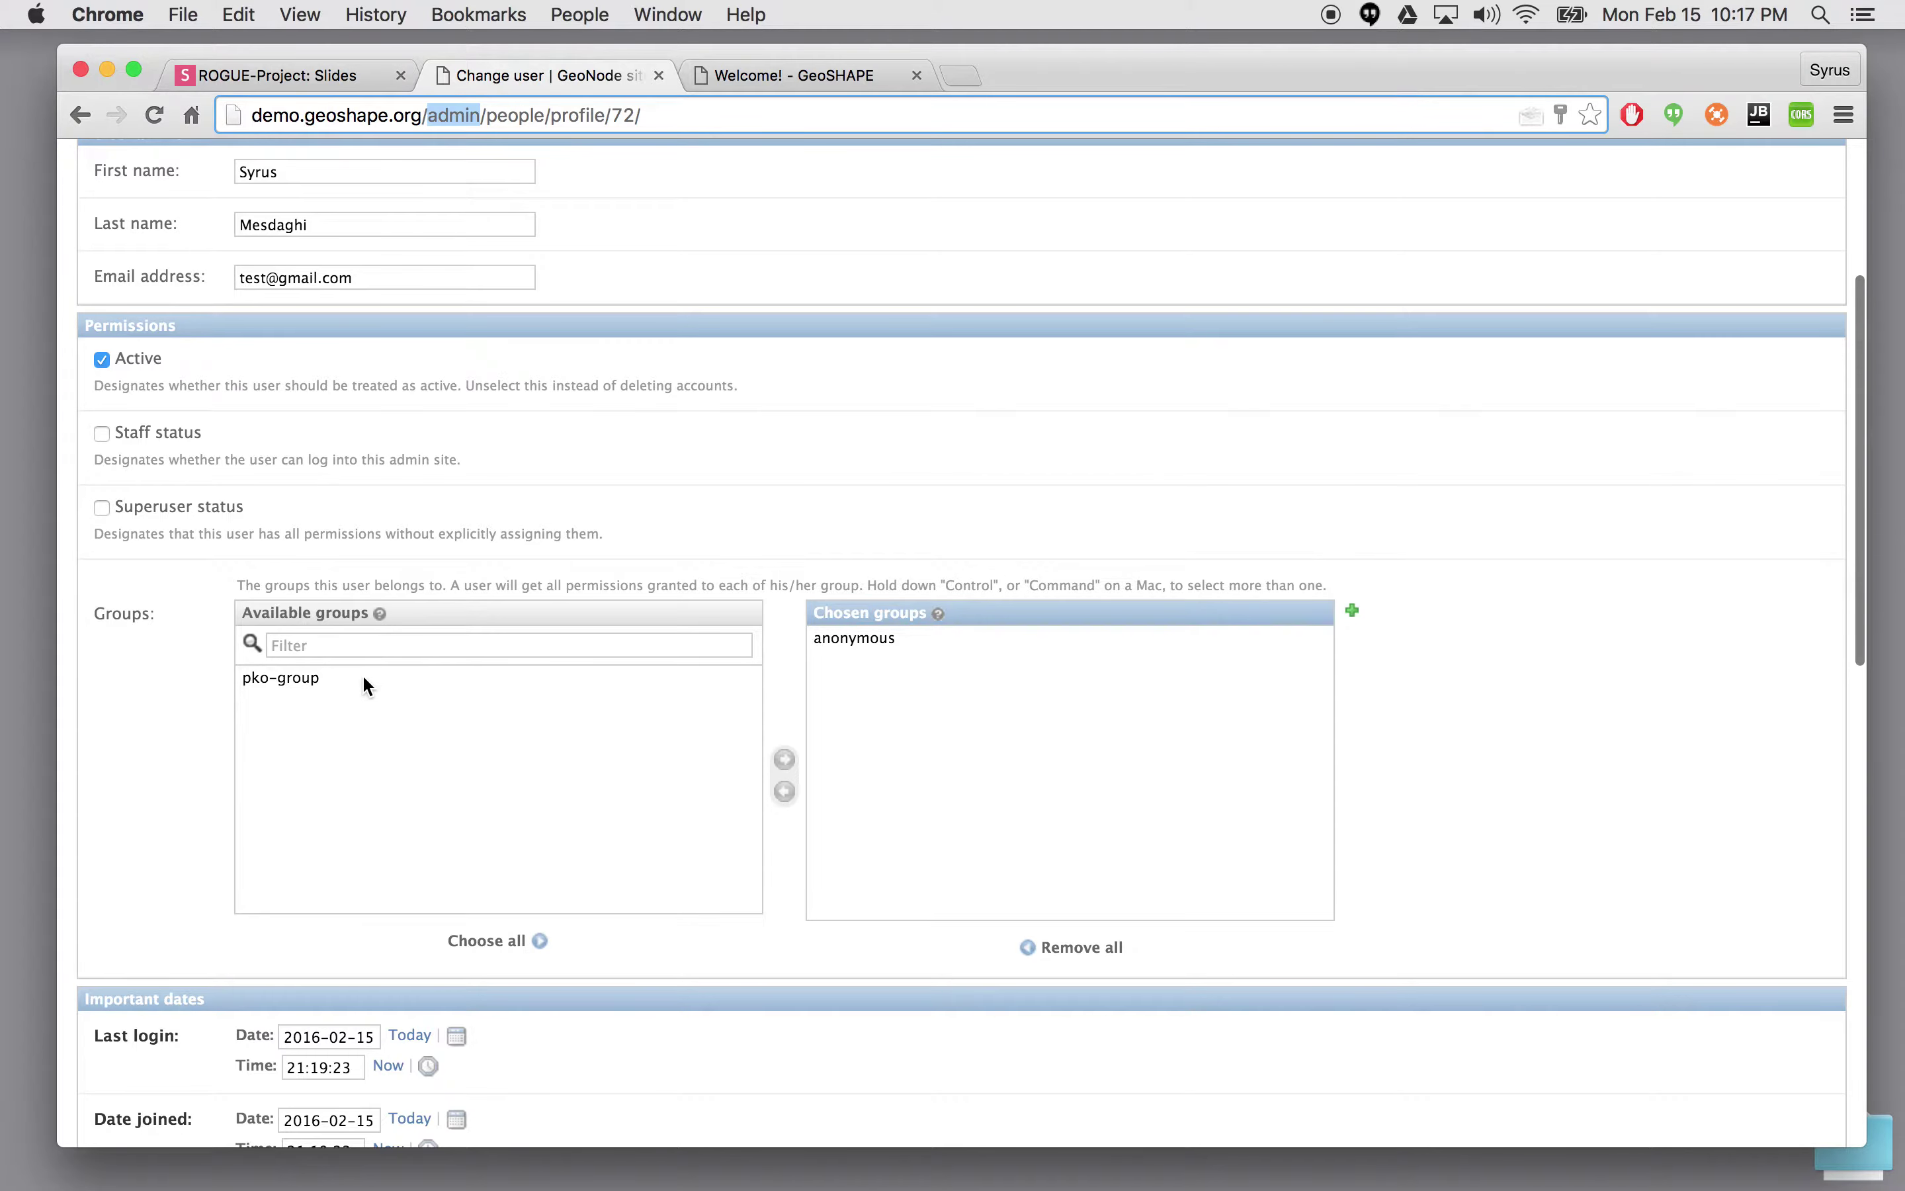
pyautogui.scroll(-10, 555, 512)
pyautogui.scroll(-3, 553, 512)
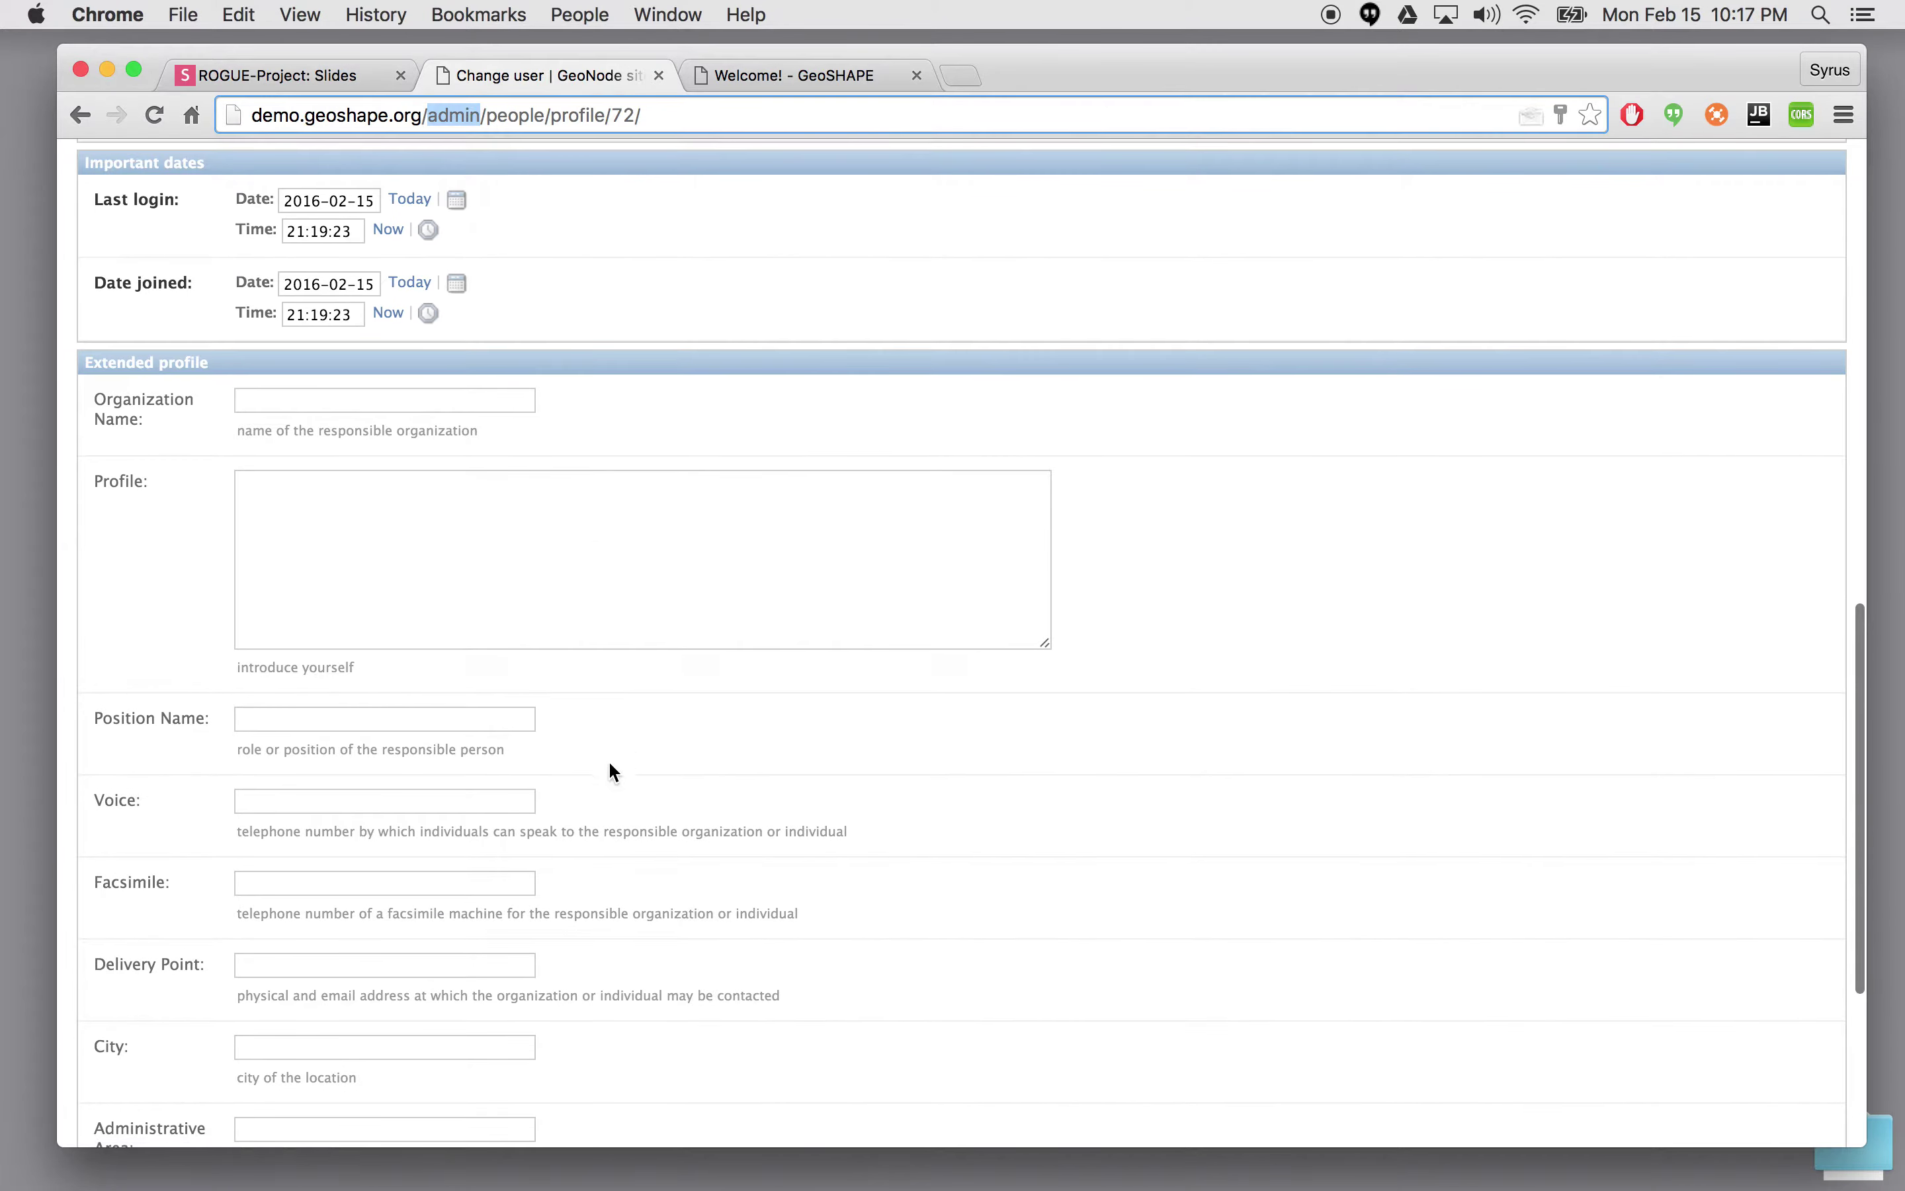
pyautogui.scroll(15, 608, 757)
pyautogui.scroll(-4, 612, 760)
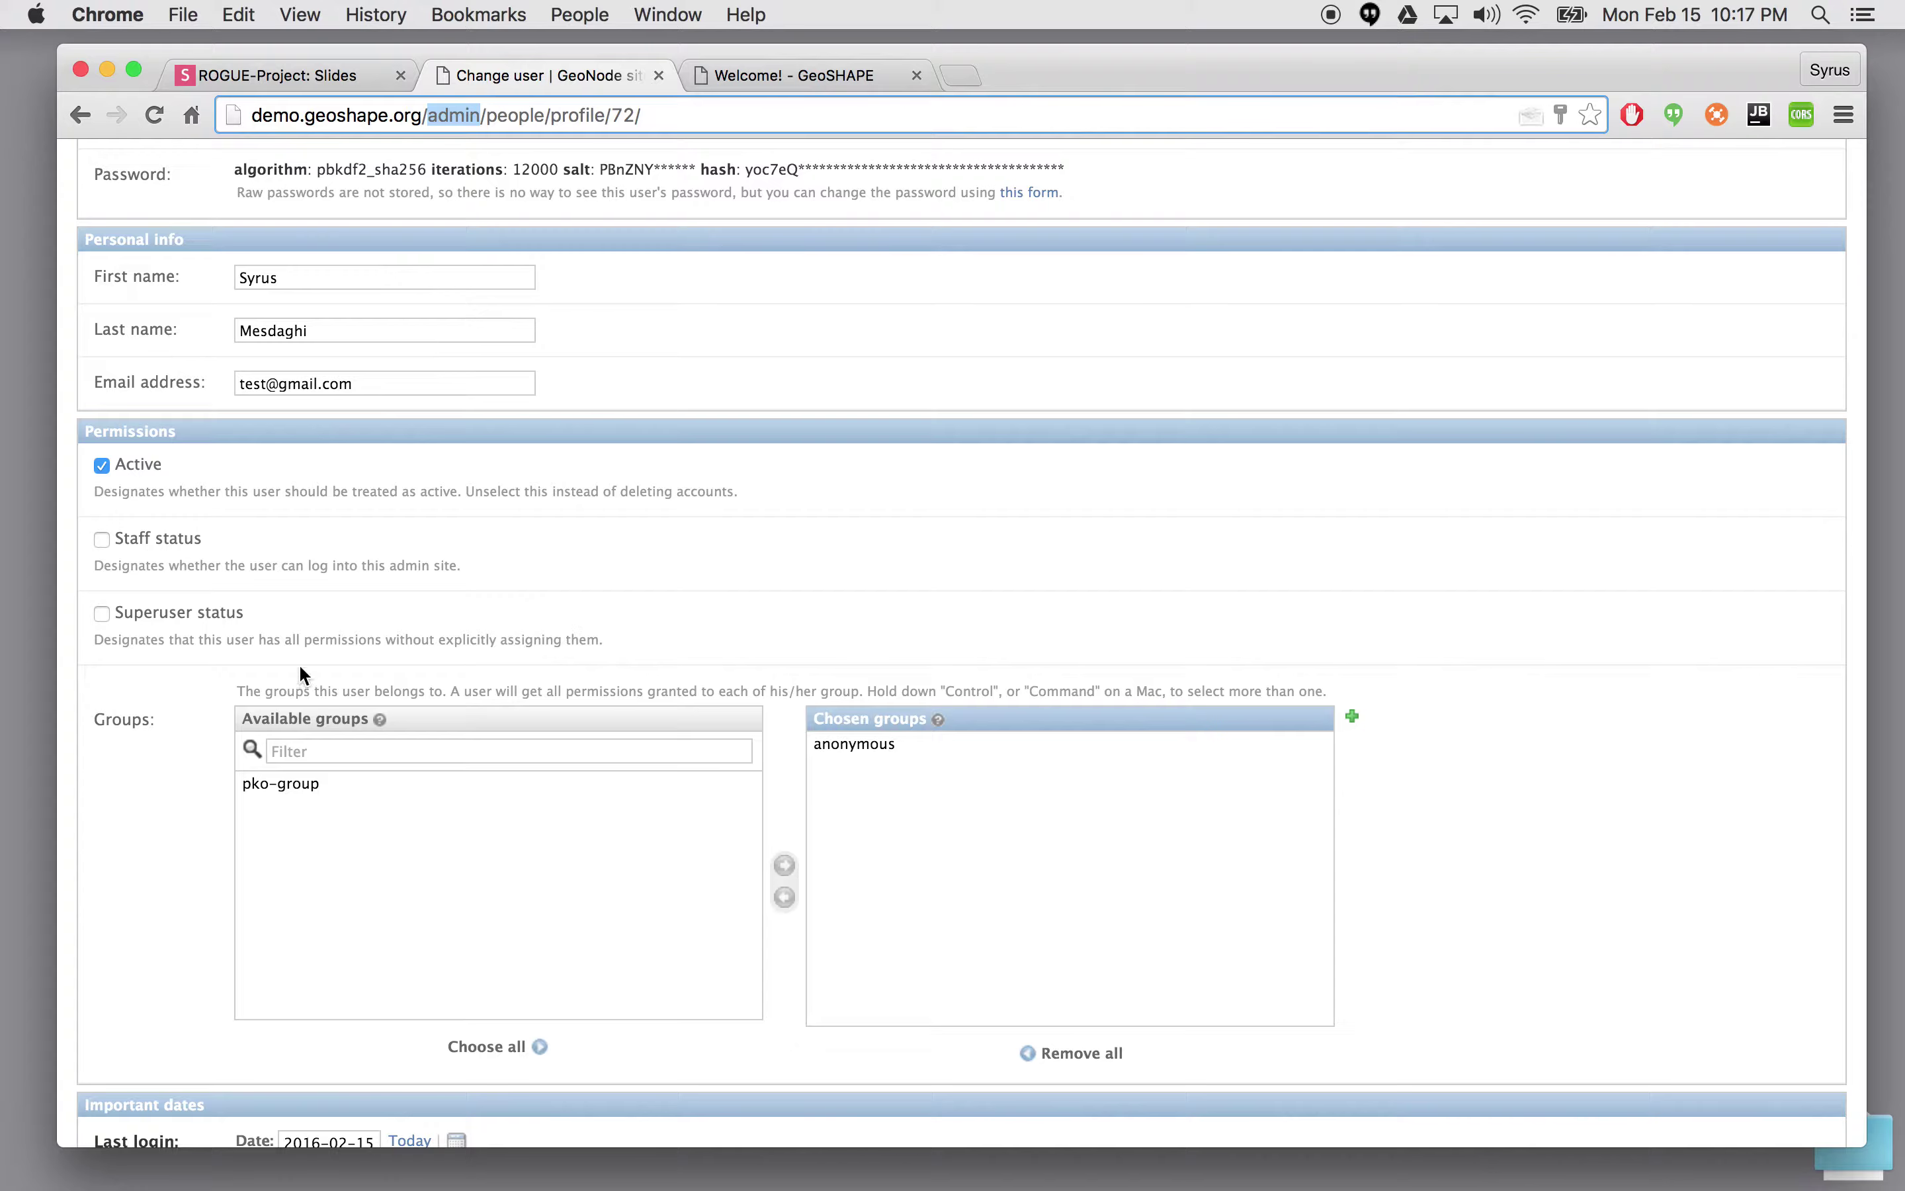
pyautogui.scroll(-7, 339, 571)
pyautogui.scroll(-14, 340, 569)
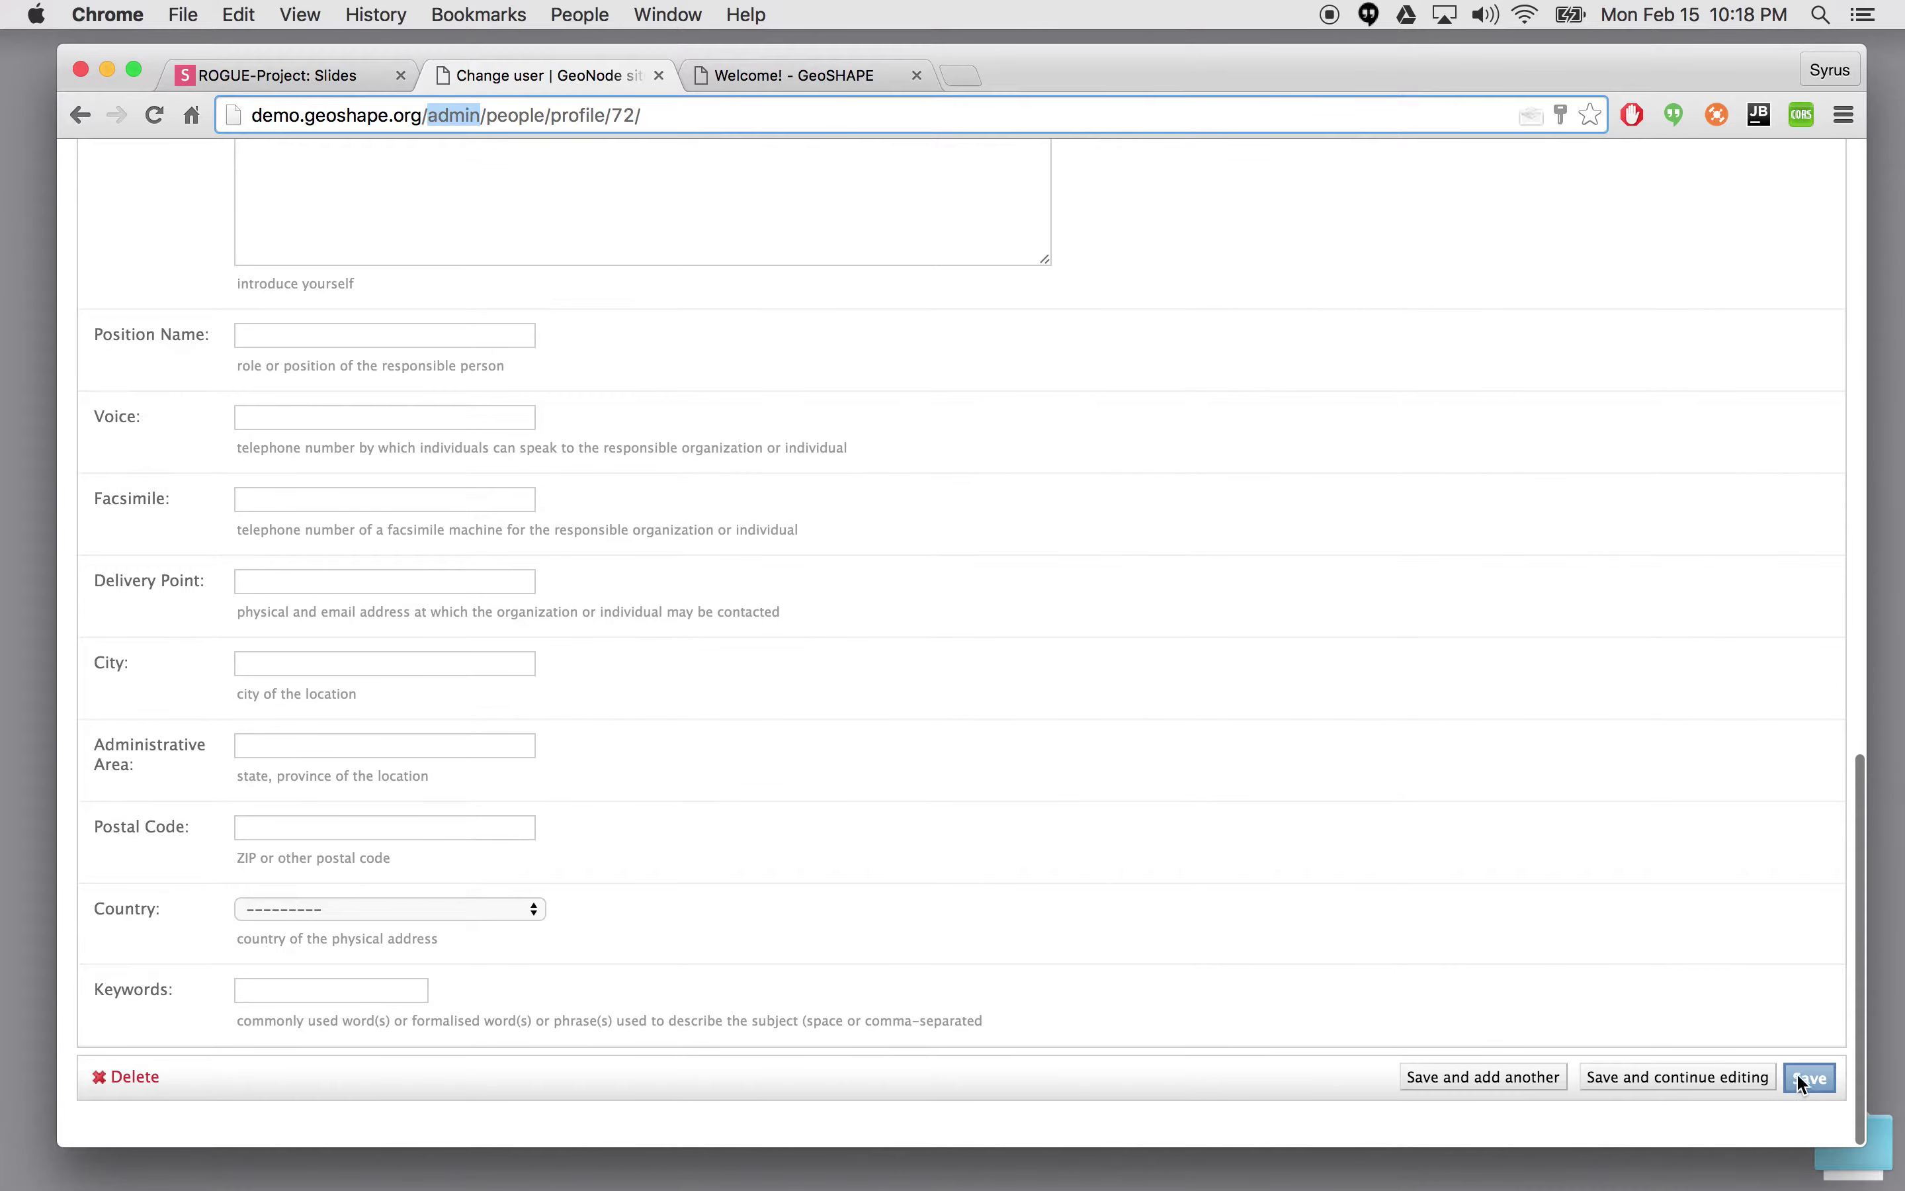
pyautogui.click(1807, 1081)
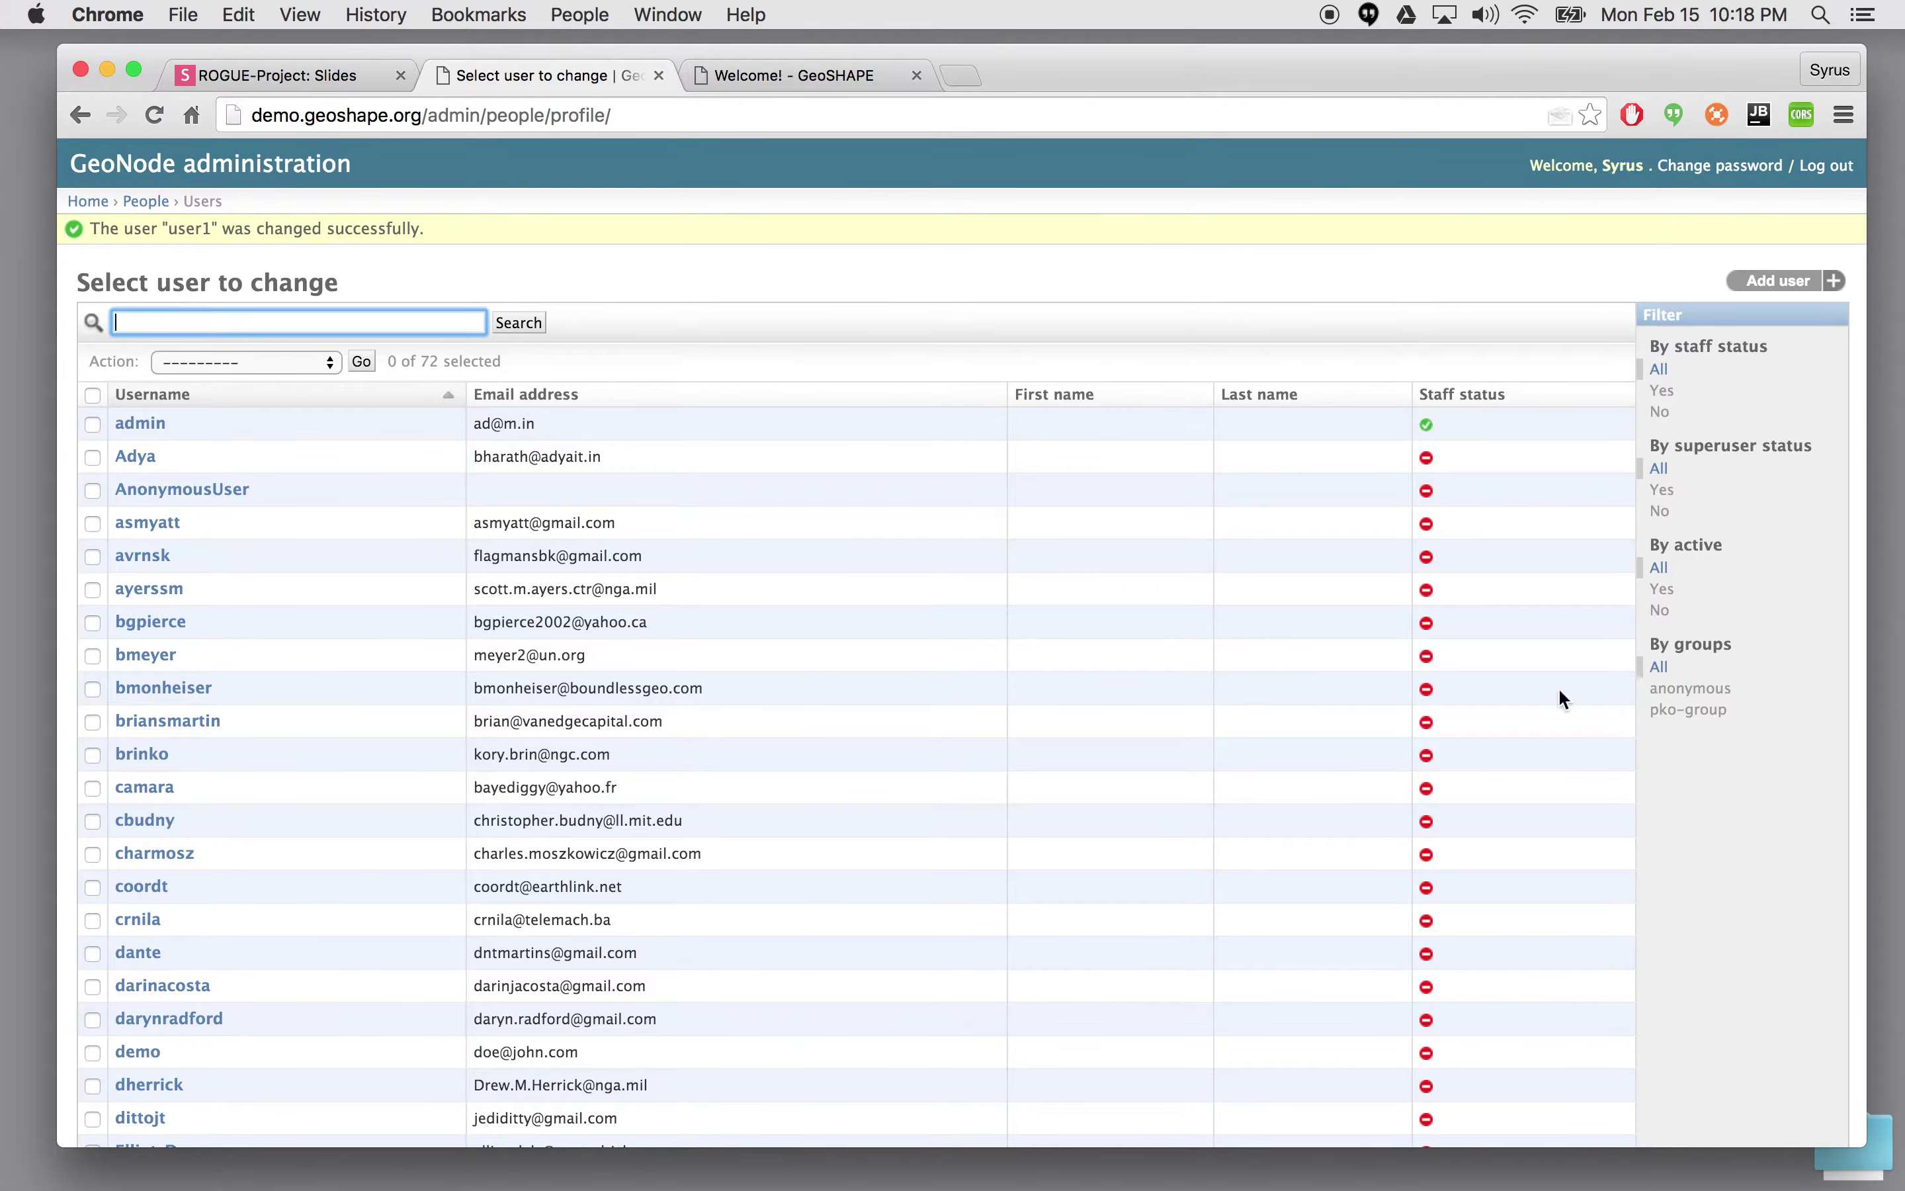
pyautogui.click(304, 74)
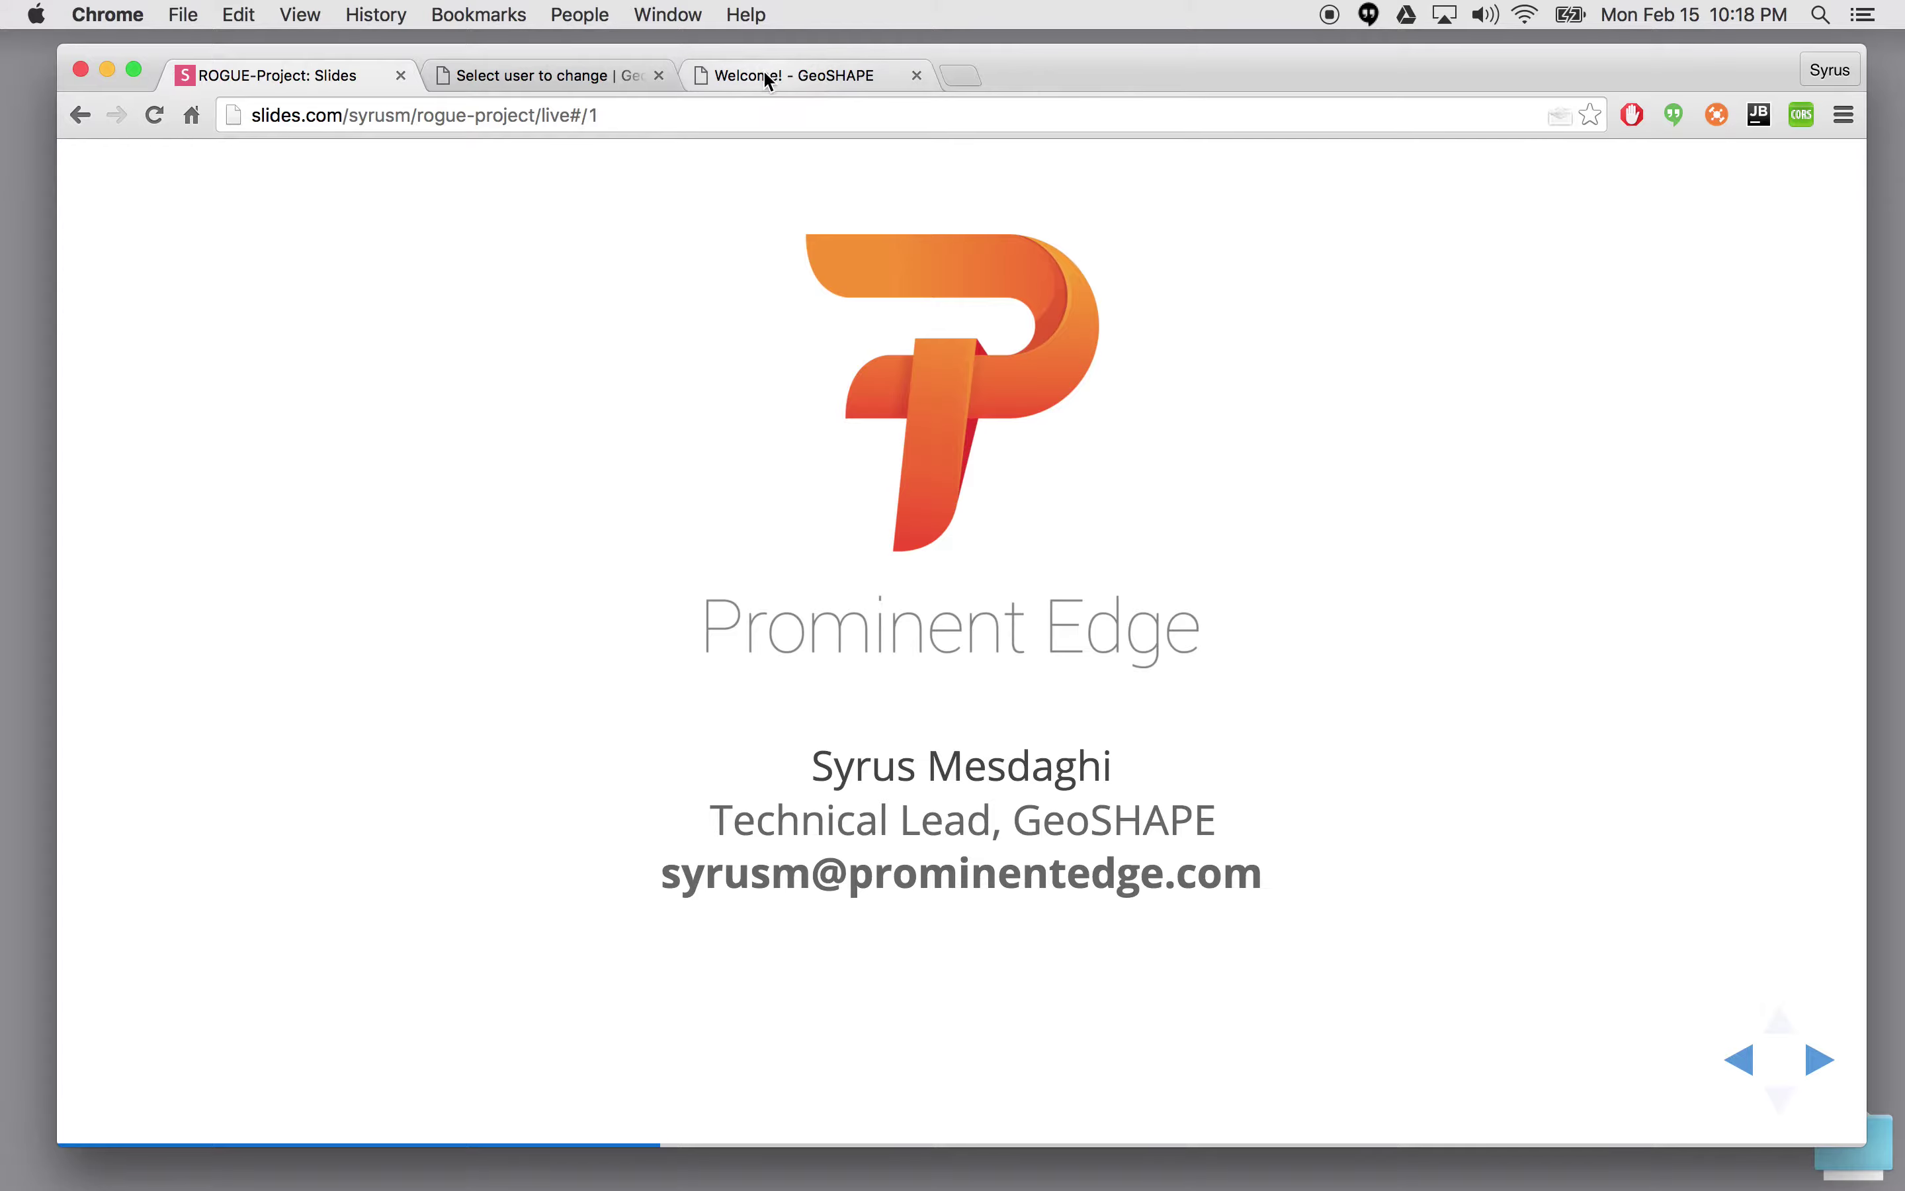
# - Return to the GeoSHAPE home page and log out of the administrator account
pyautogui.click(592, 74)
pyautogui.click(734, 71)
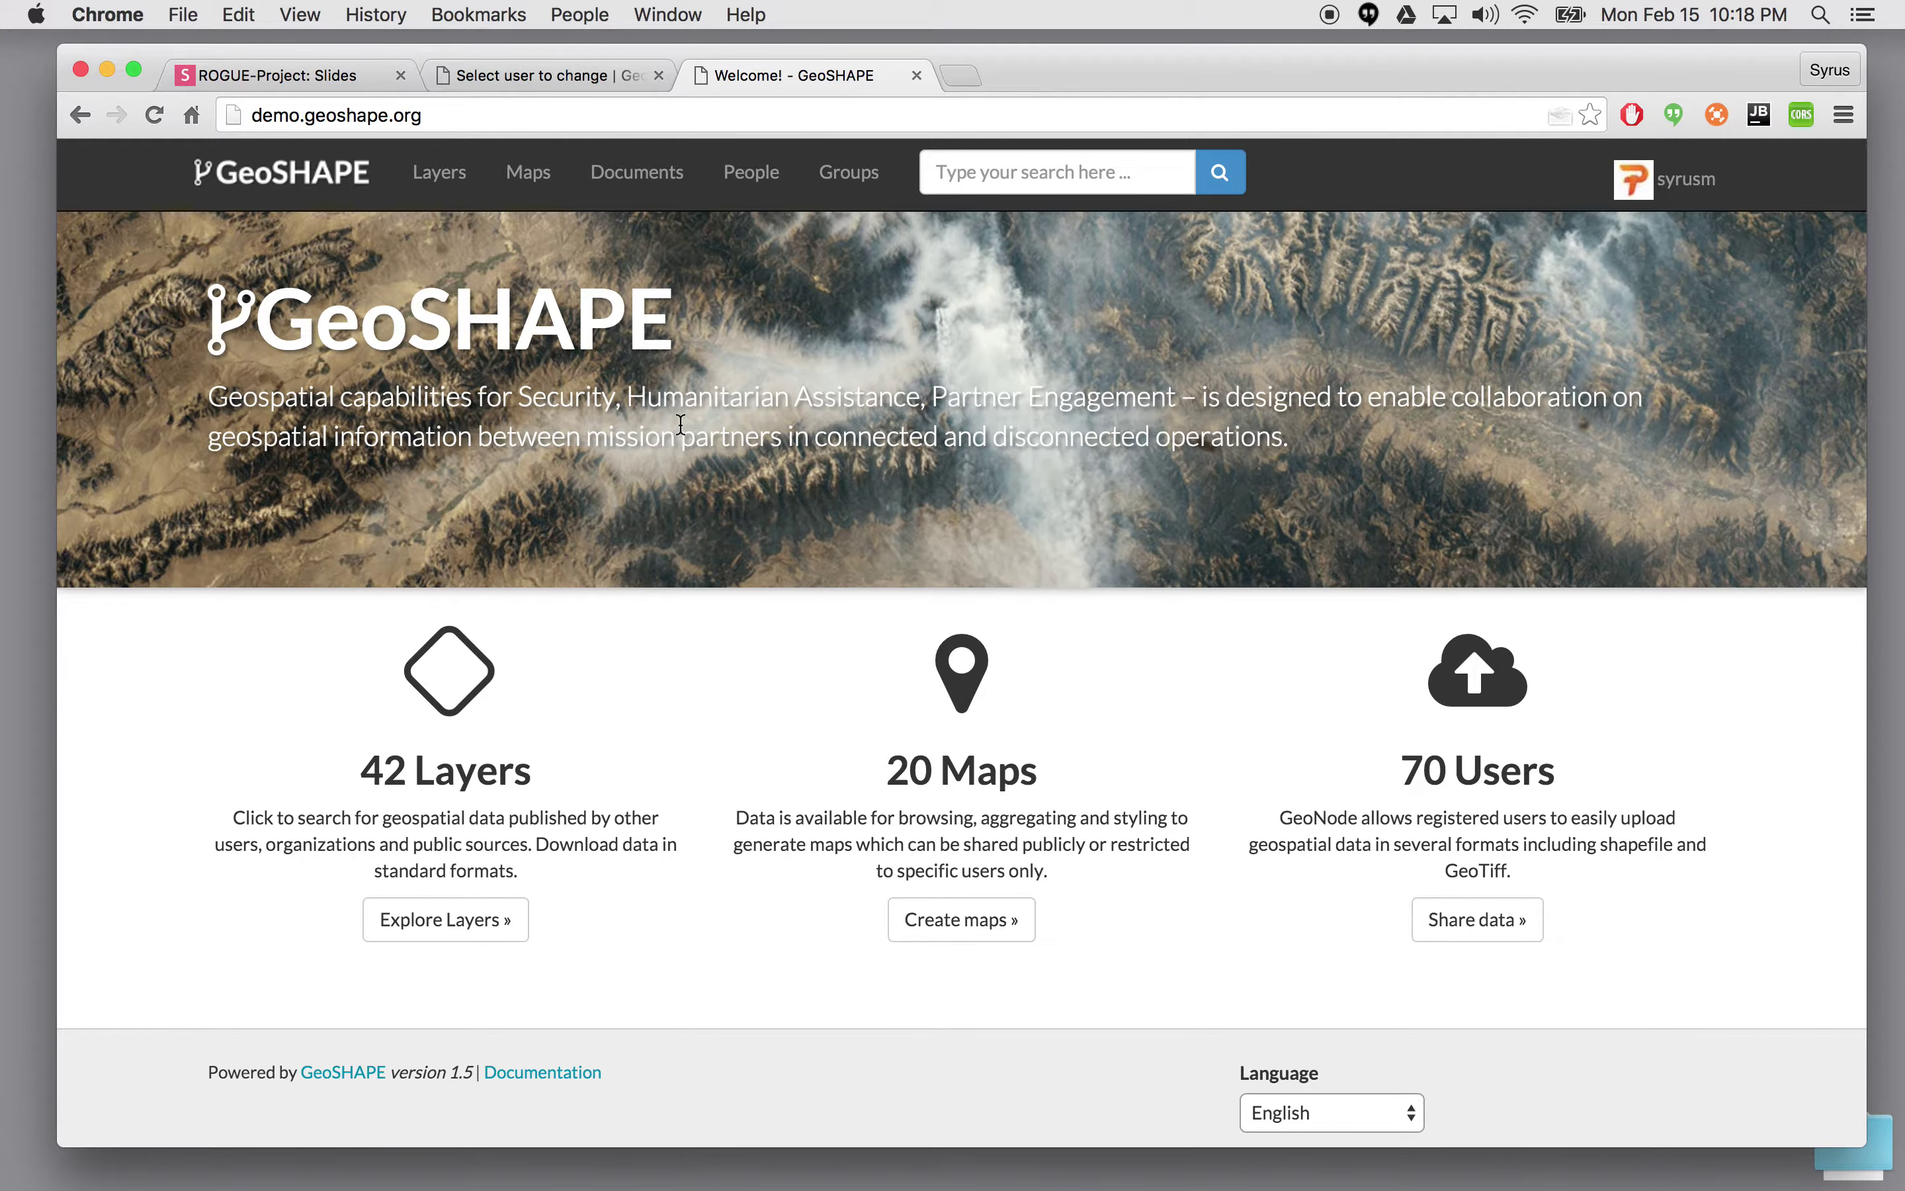
pyautogui.click(1677, 185)
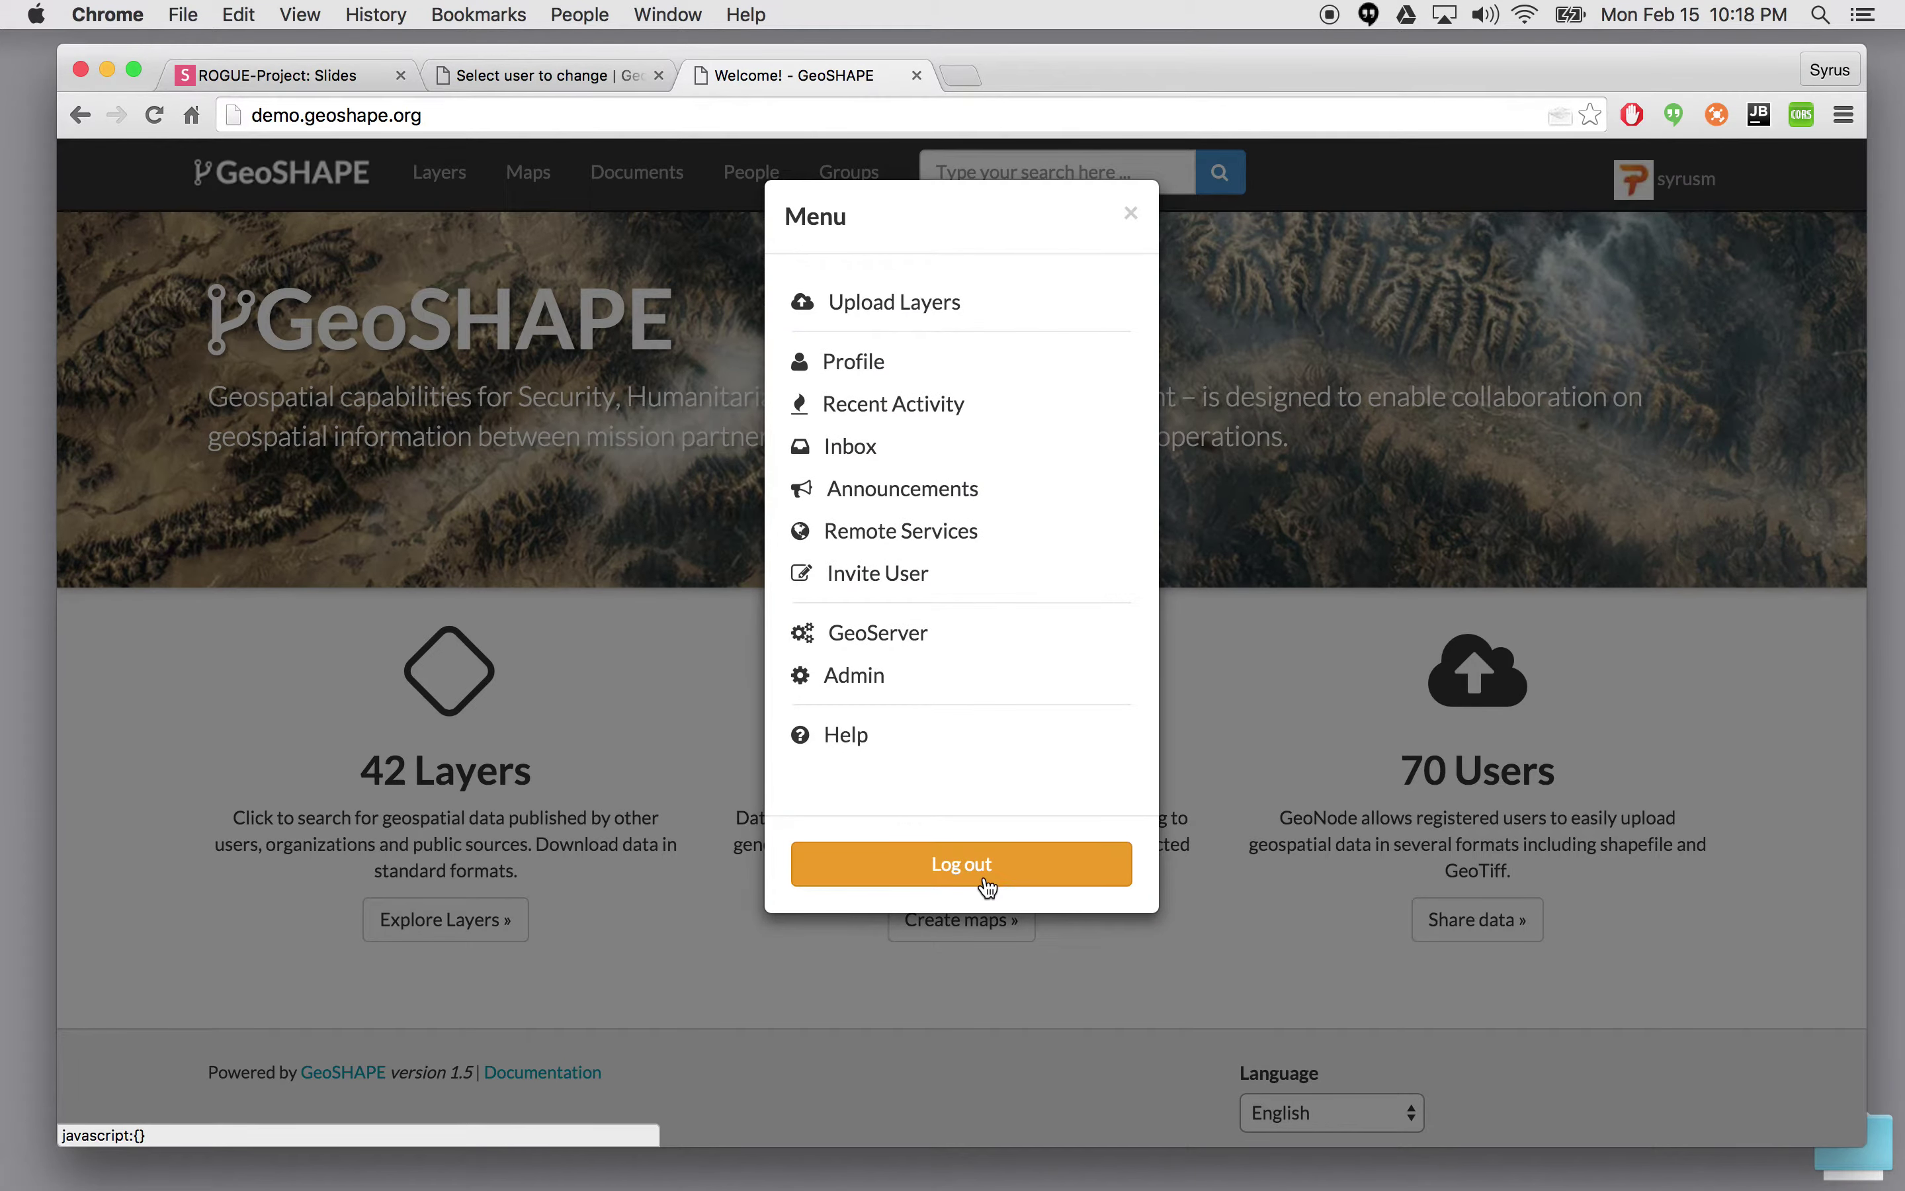
pyautogui.click(987, 881)
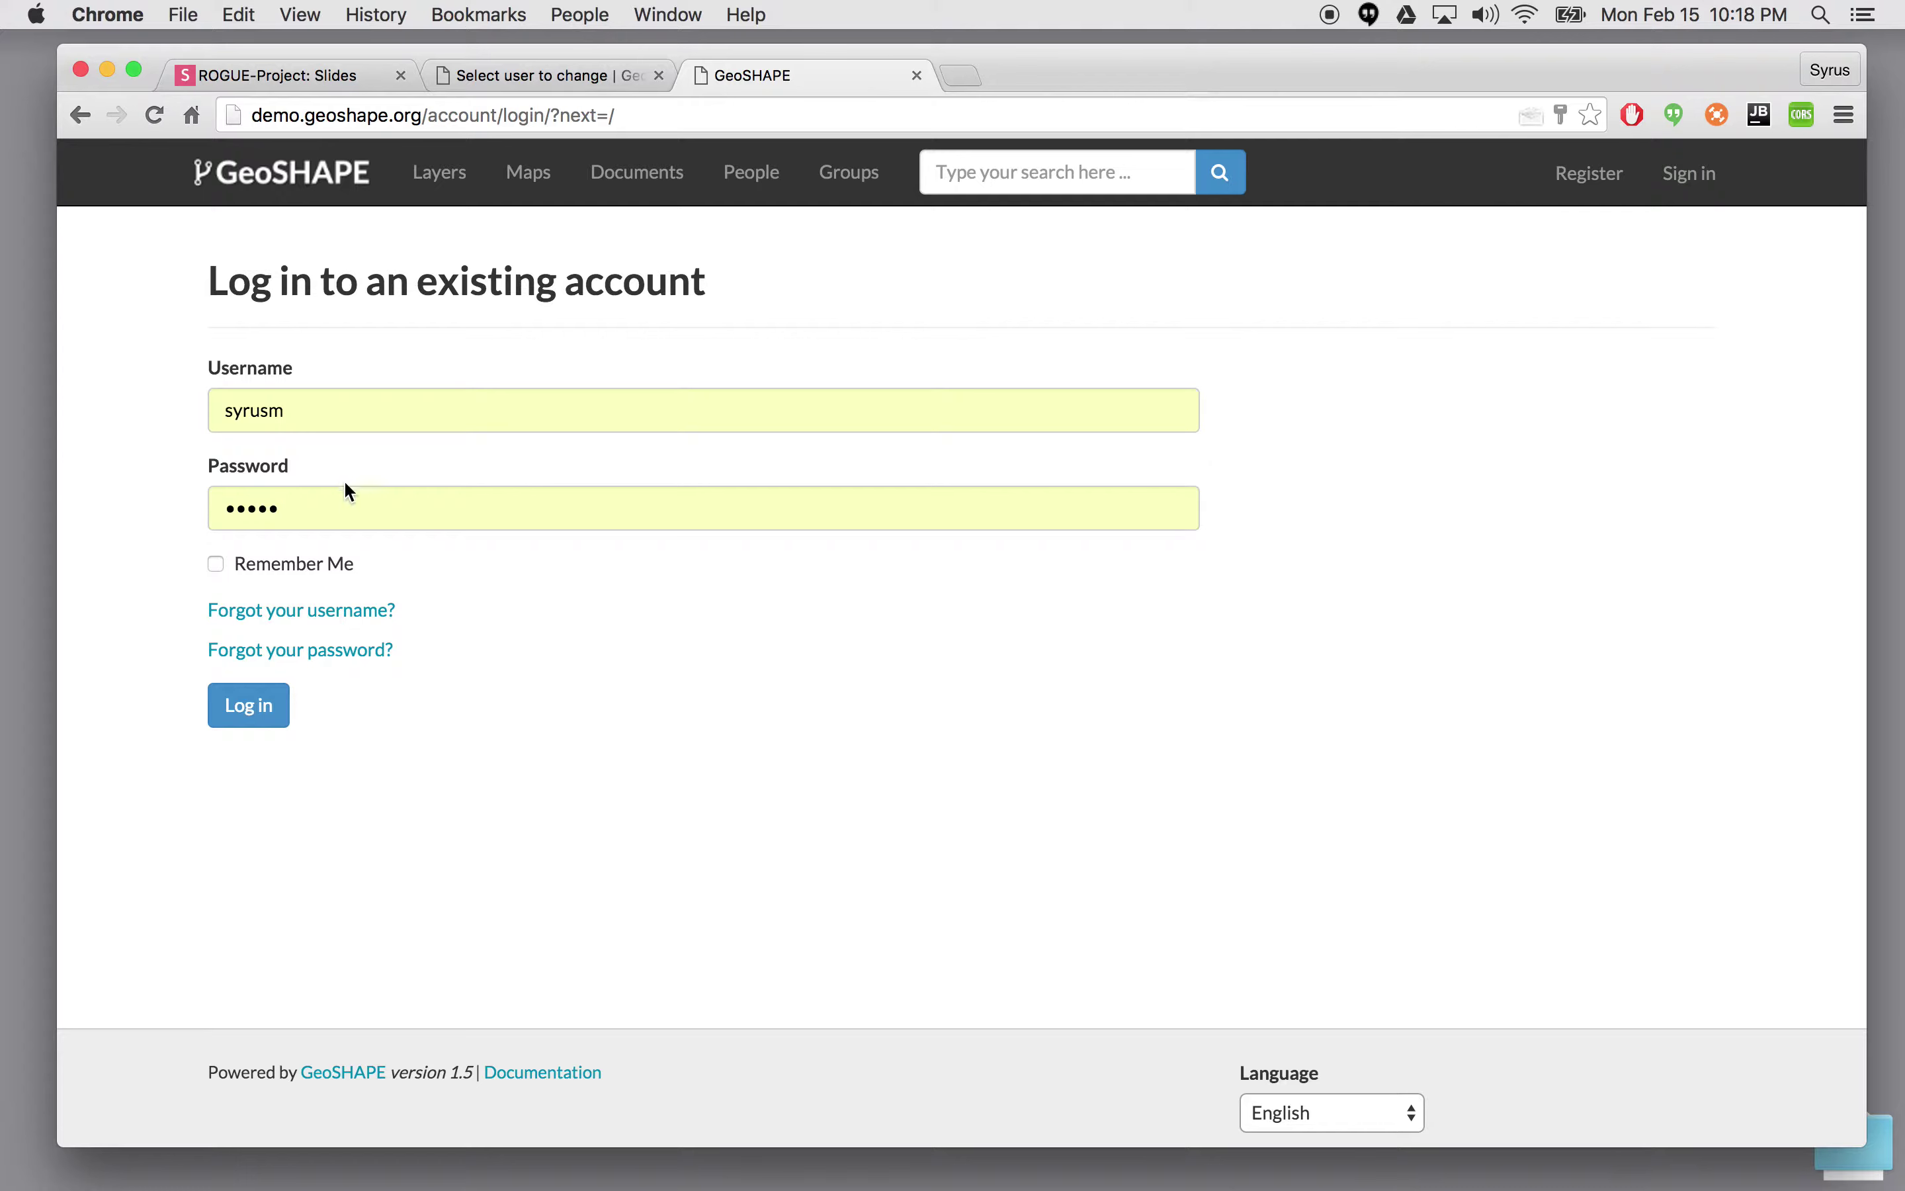
# - Log in to GeoSHAPE as user1 using the saved test login
pyautogui.doubleClick(323, 411)
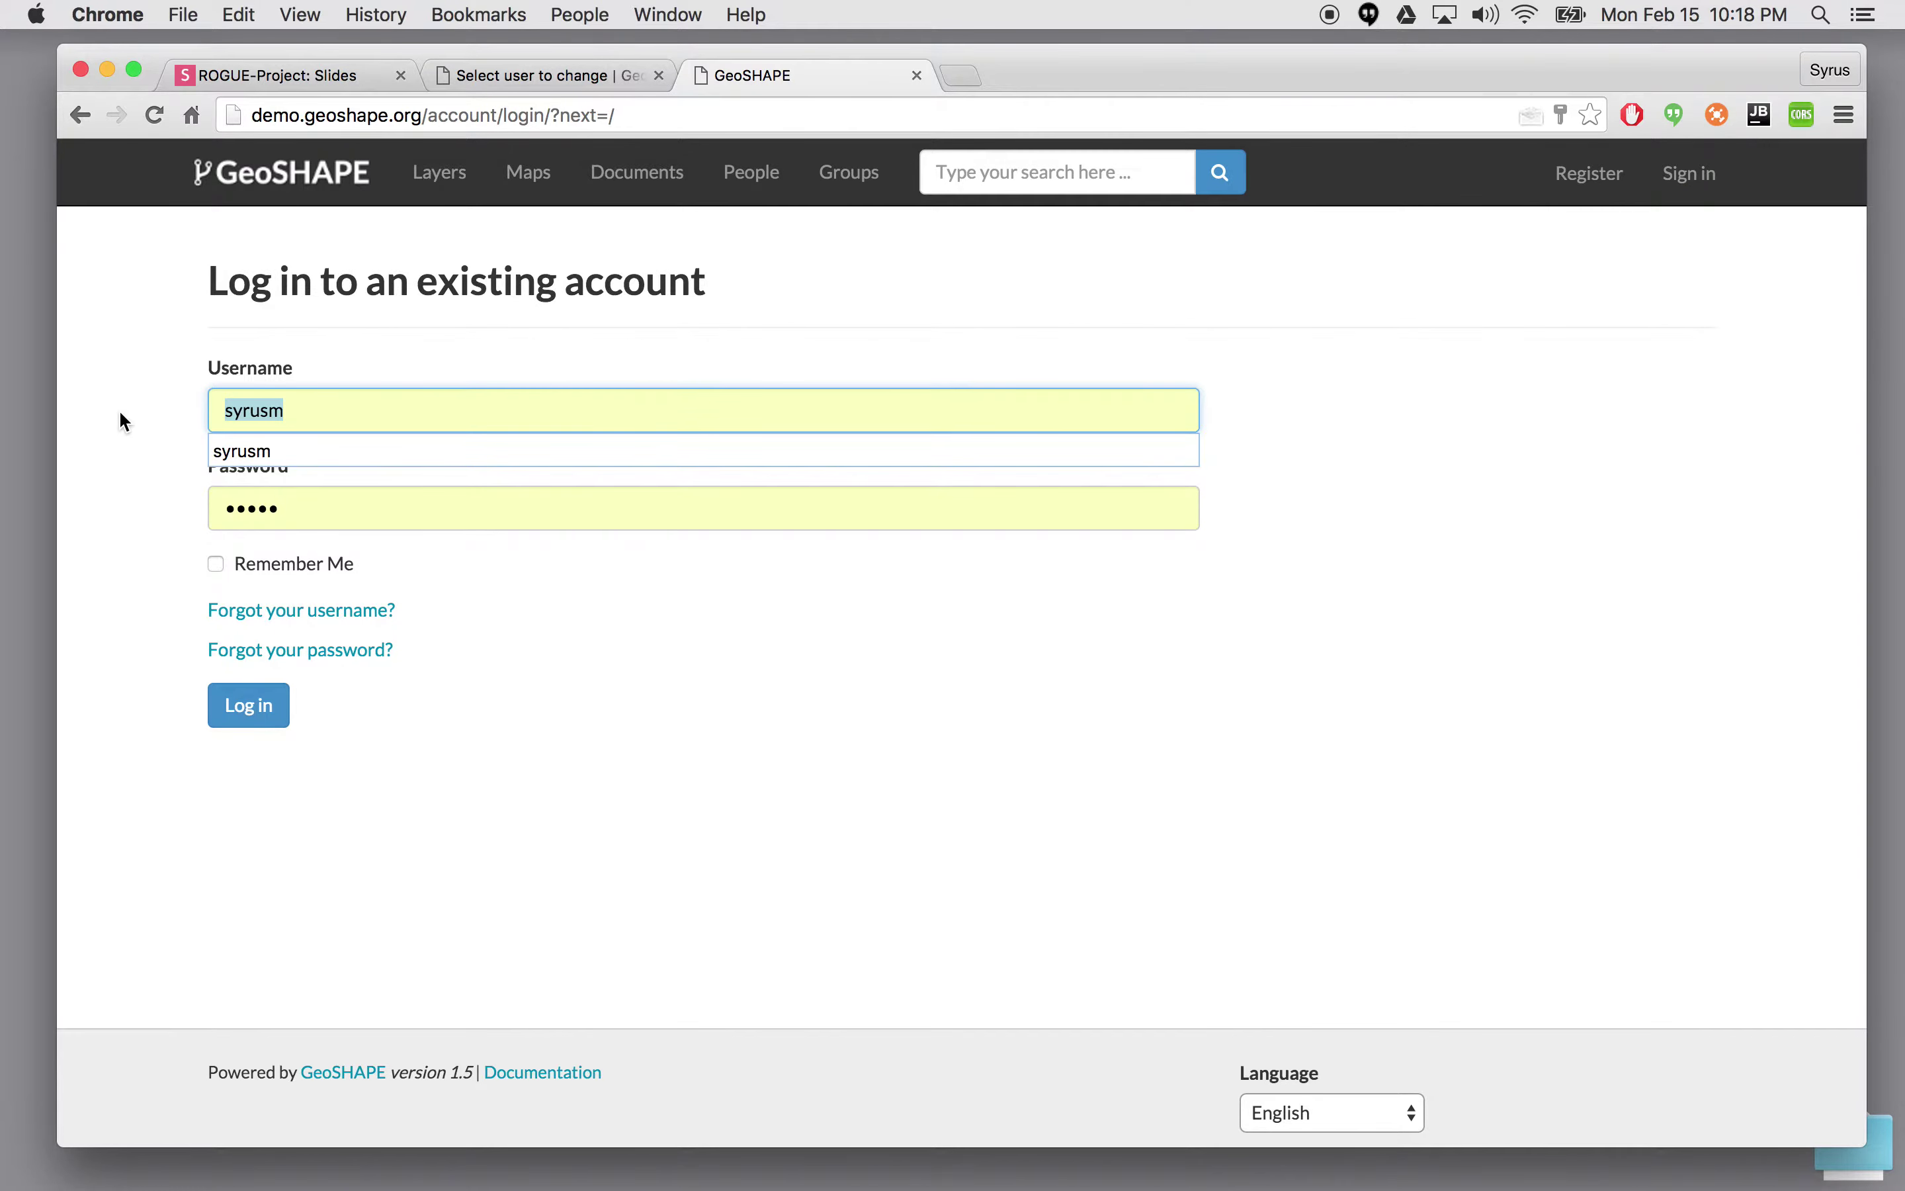
pyautogui.write('user1')
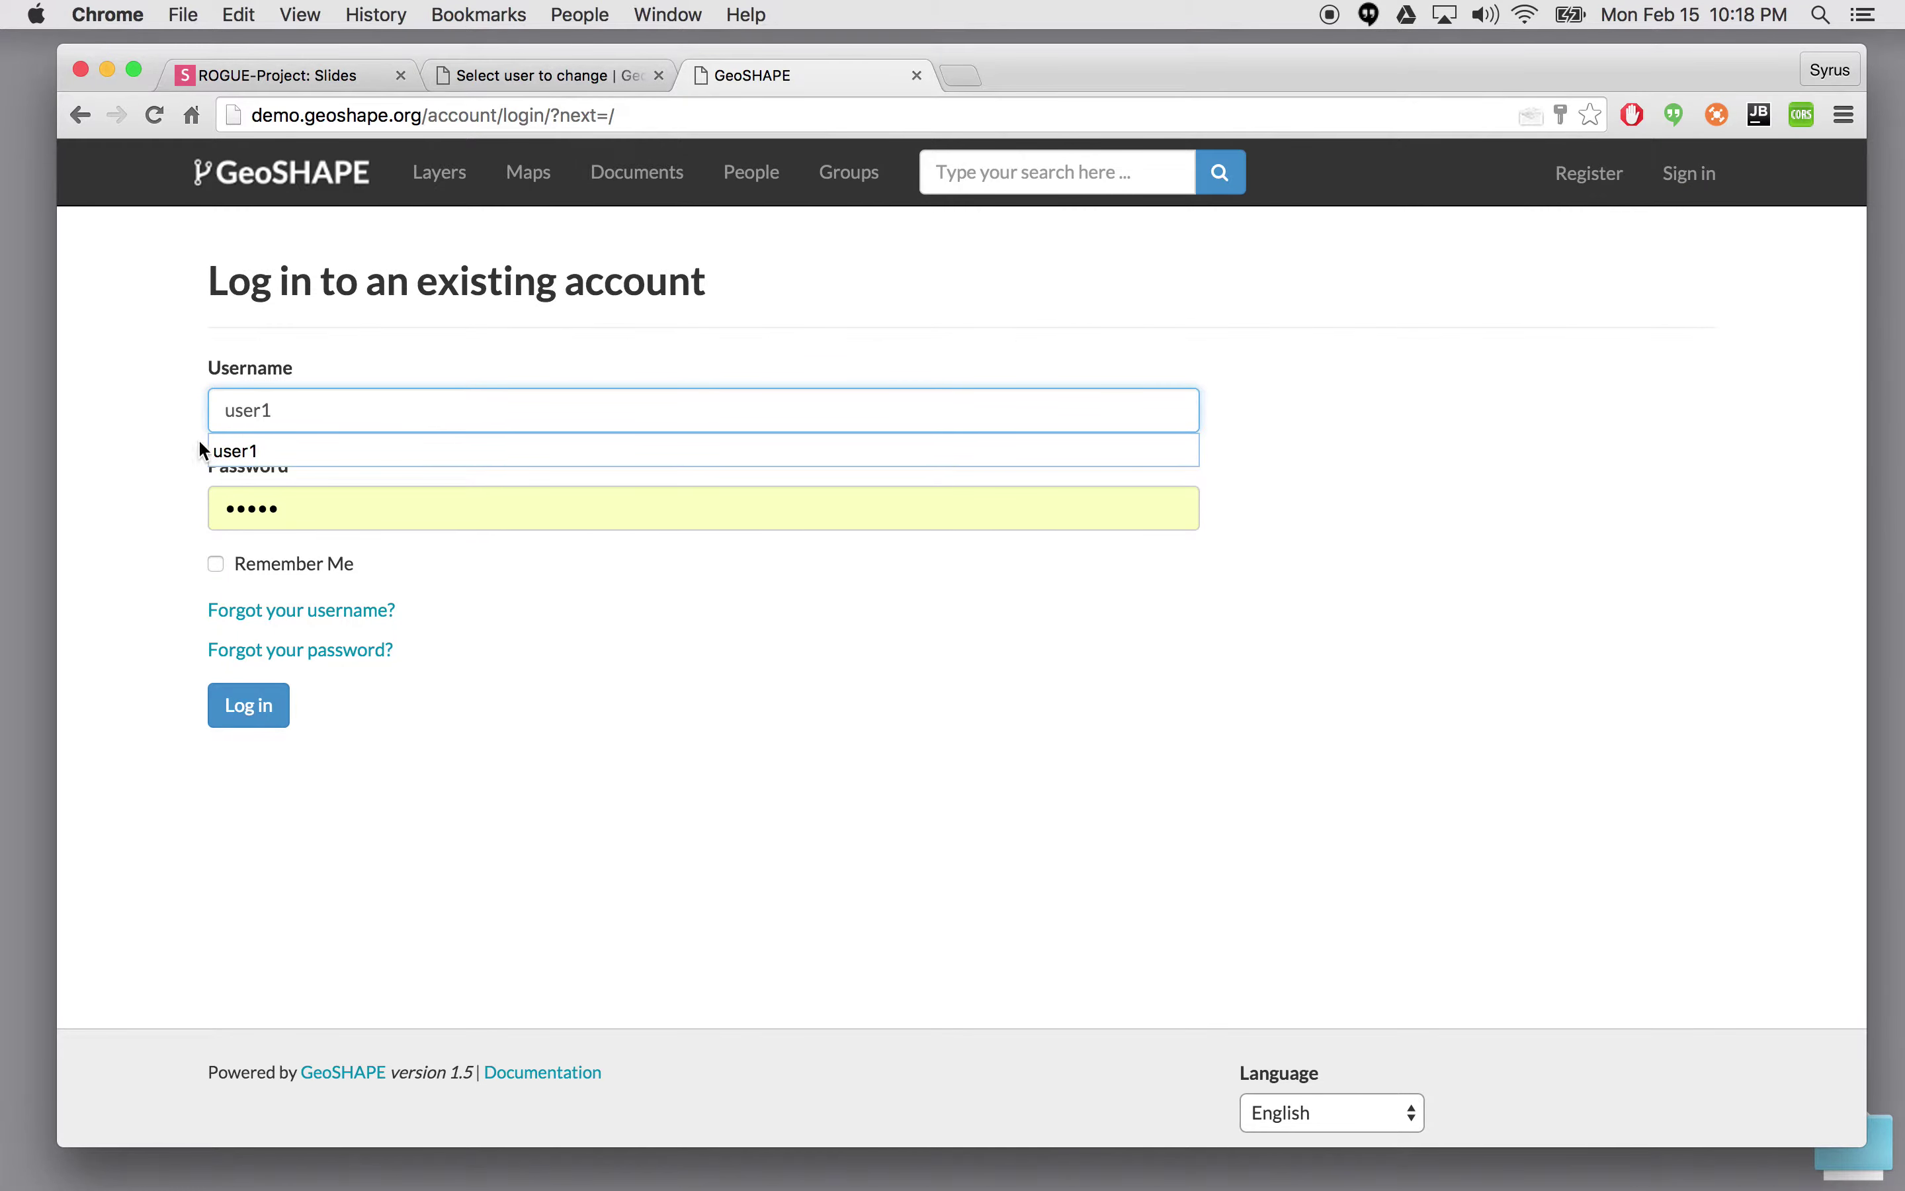
pyautogui.click(222, 447)
pyautogui.doubleClick(289, 506)
pyautogui.write('a')
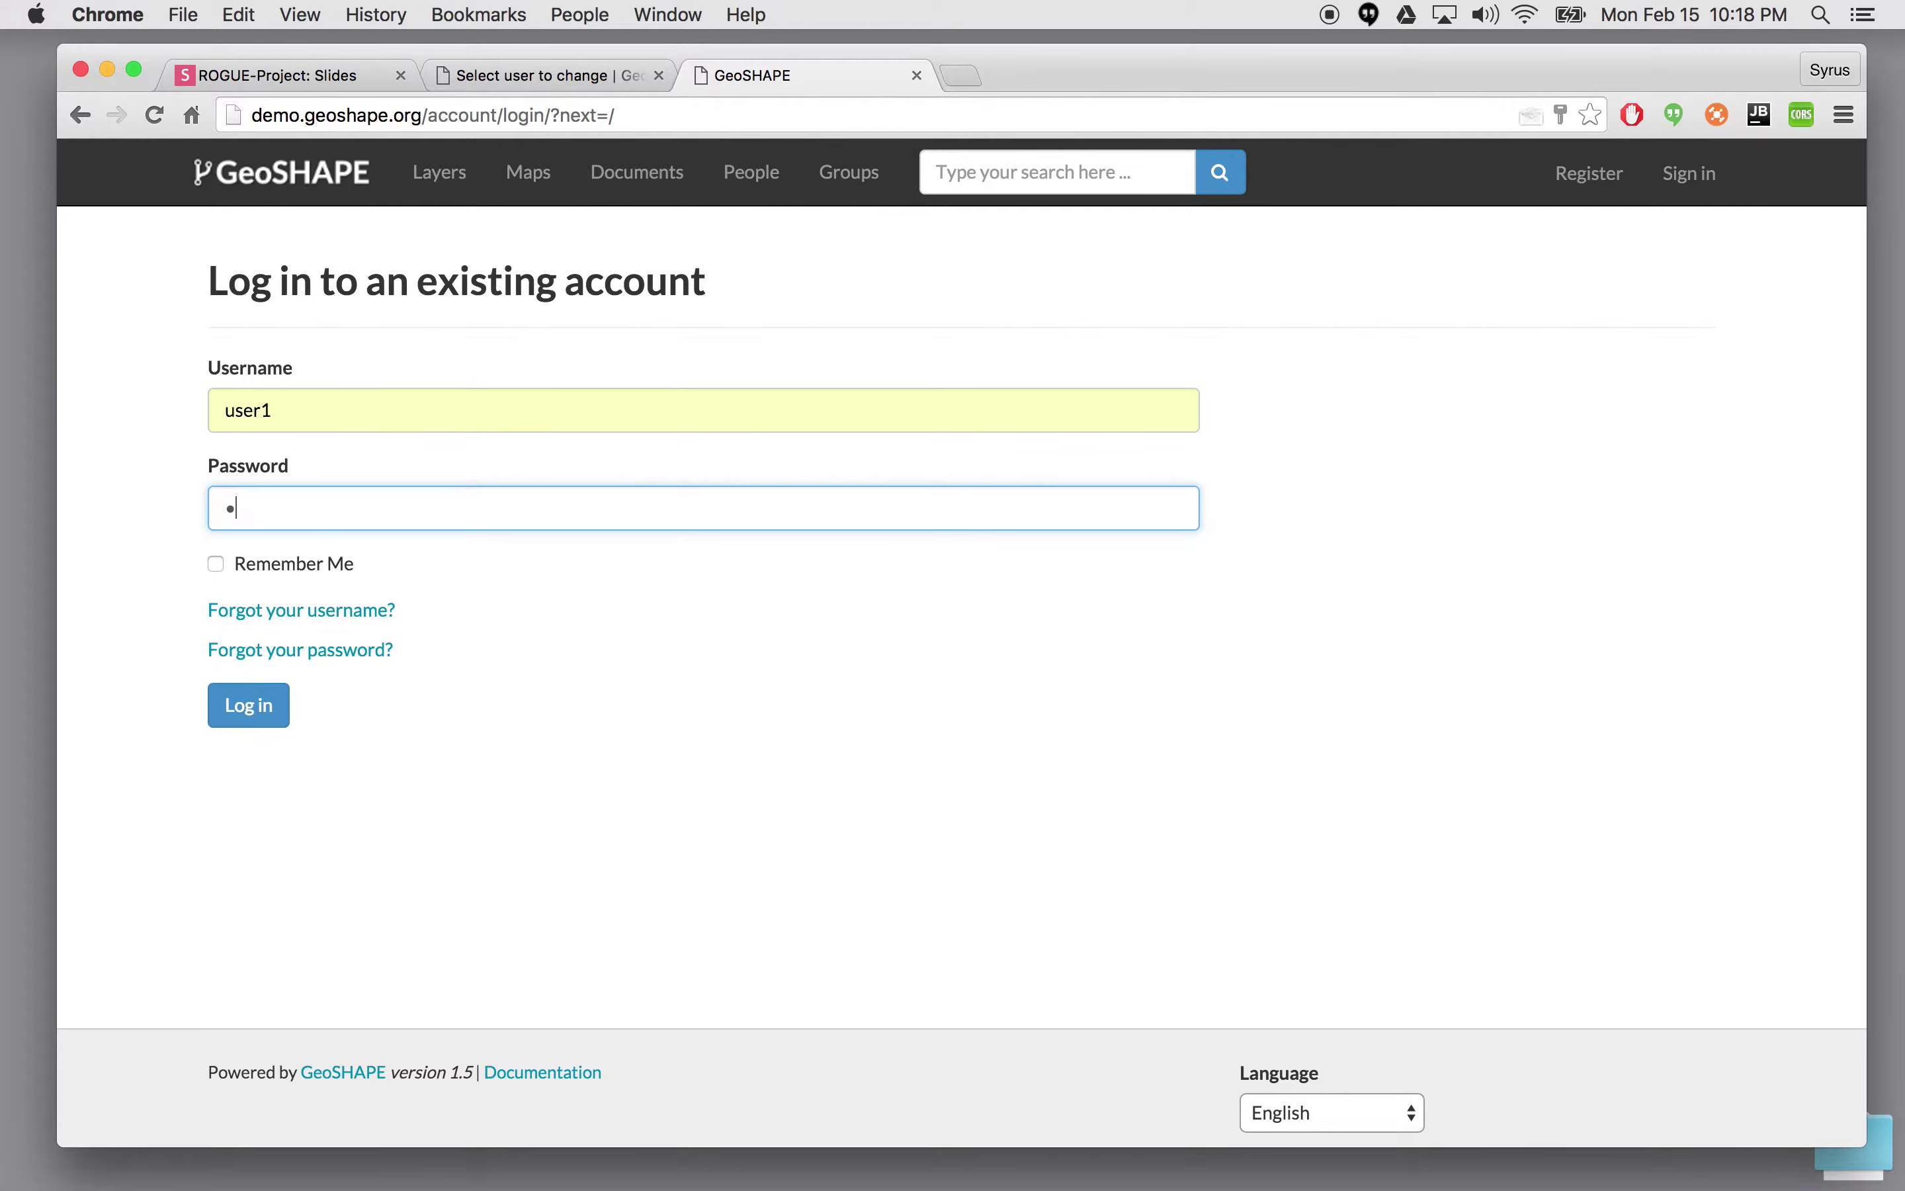
pyautogui.write('dmin')
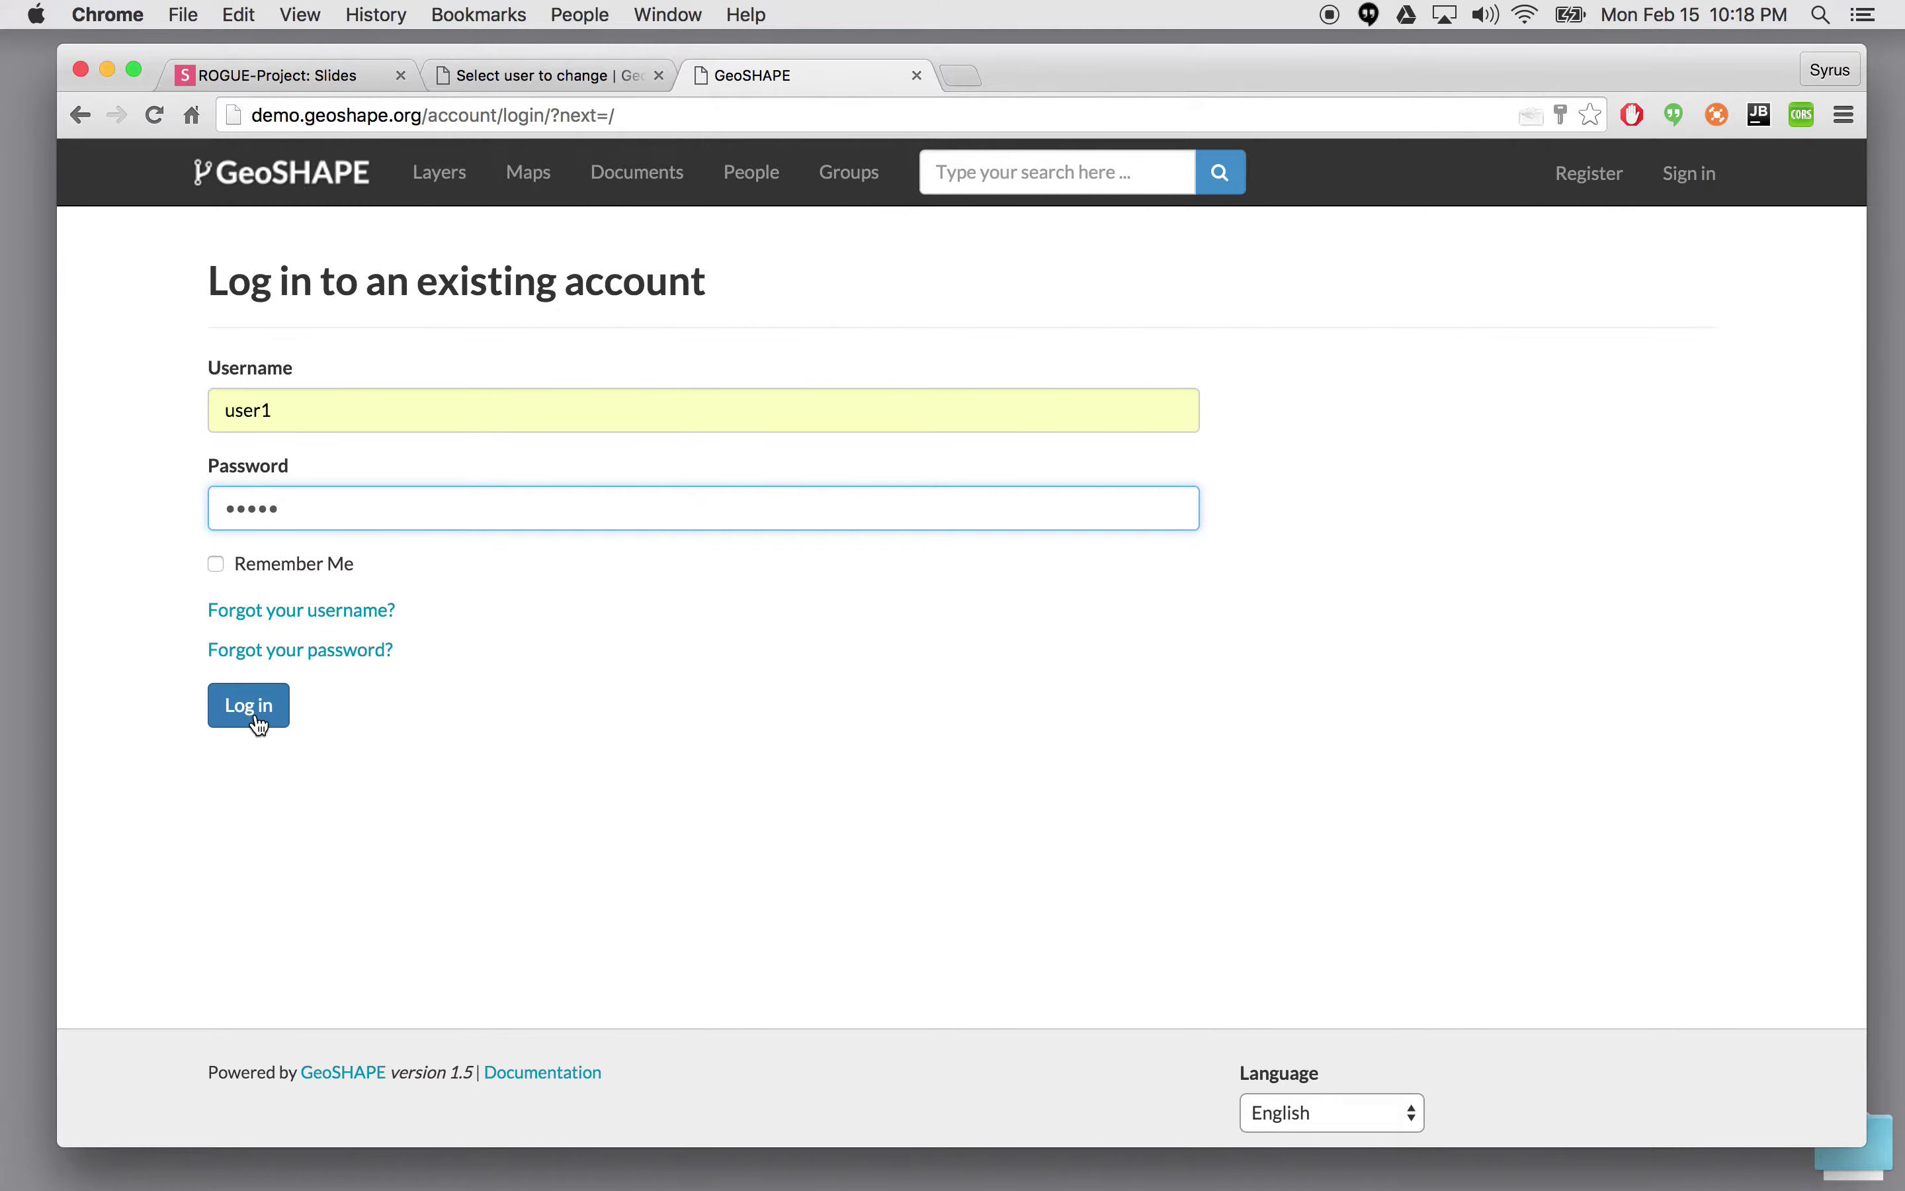
pyautogui.click(255, 721)
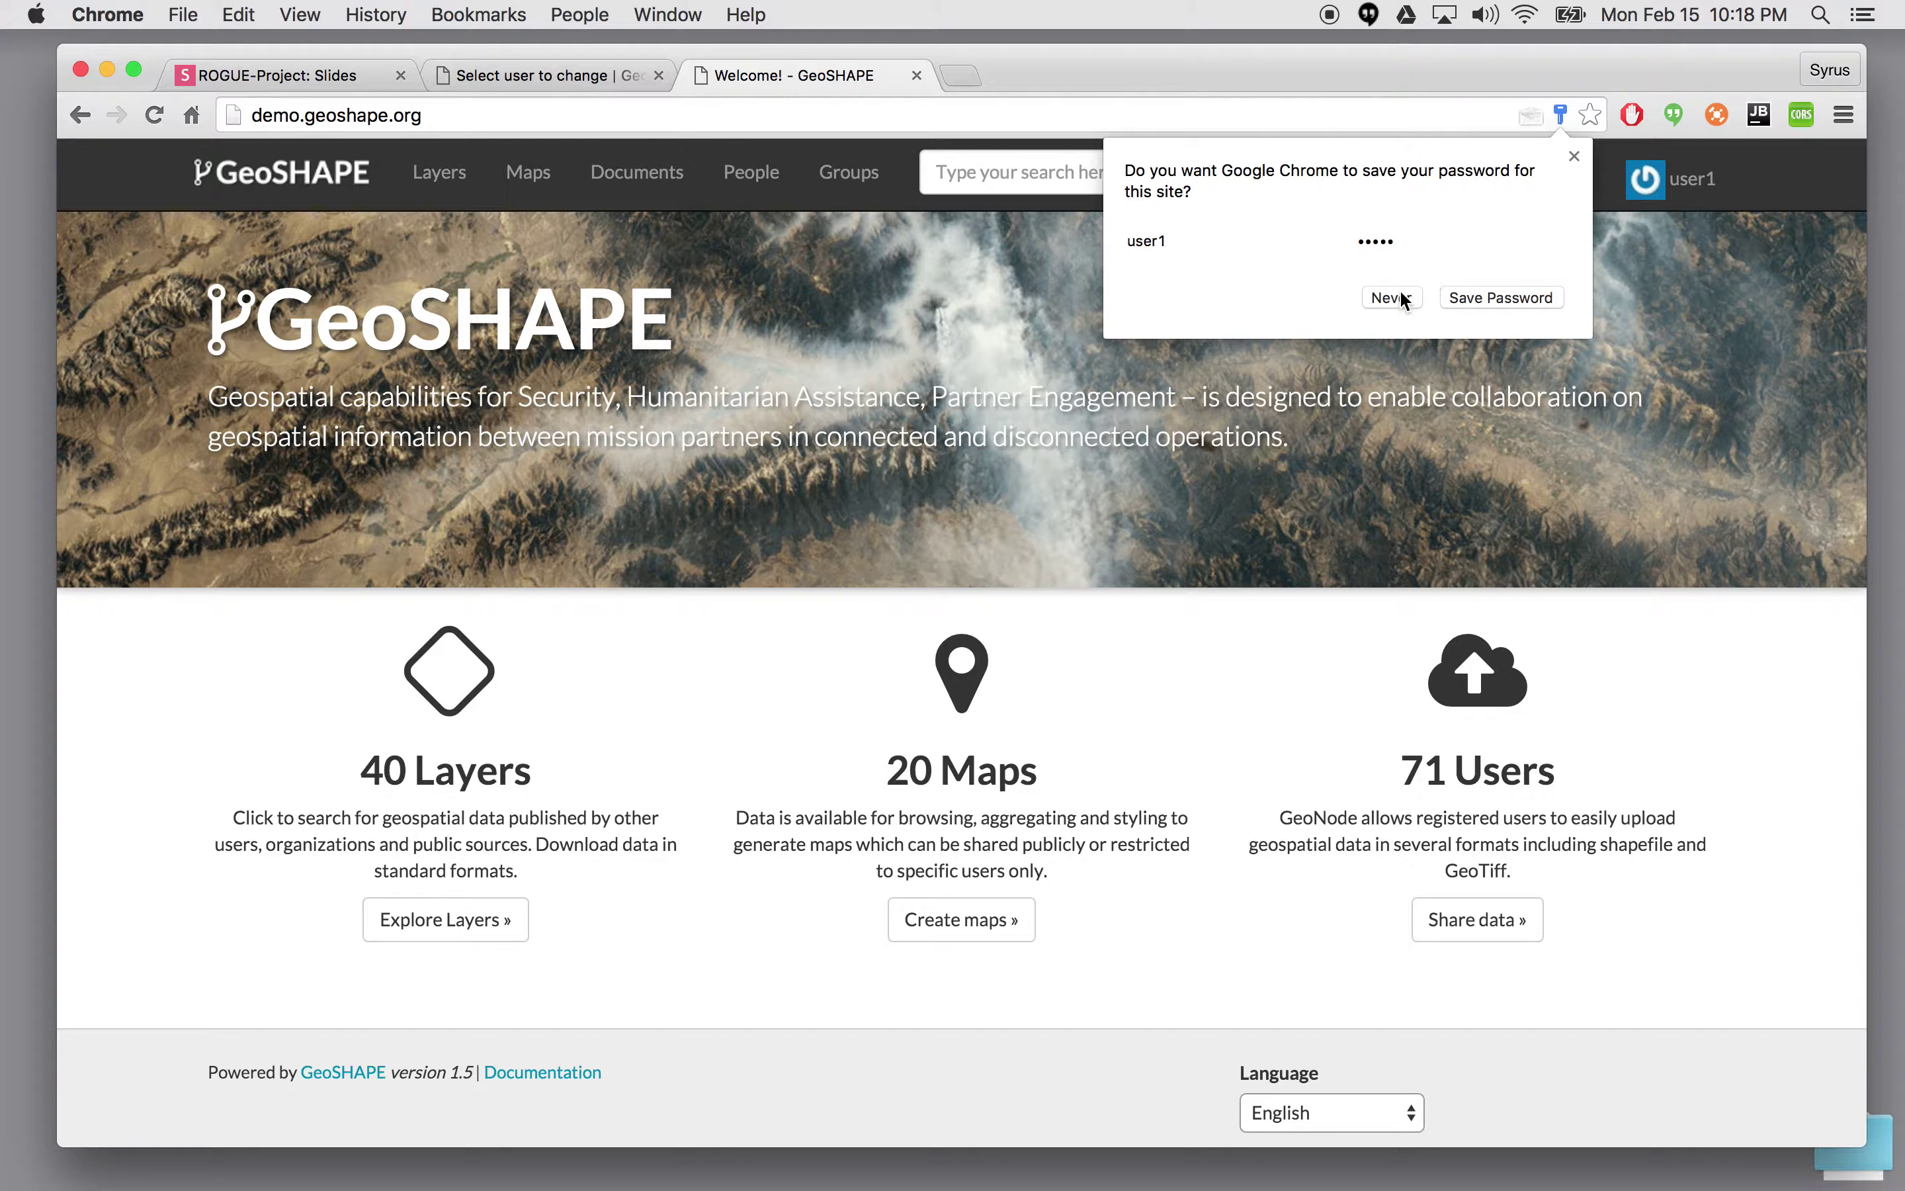
# - Decline saving the password, review user1's profile page, then log user1 out
pyautogui.click(1400, 297)
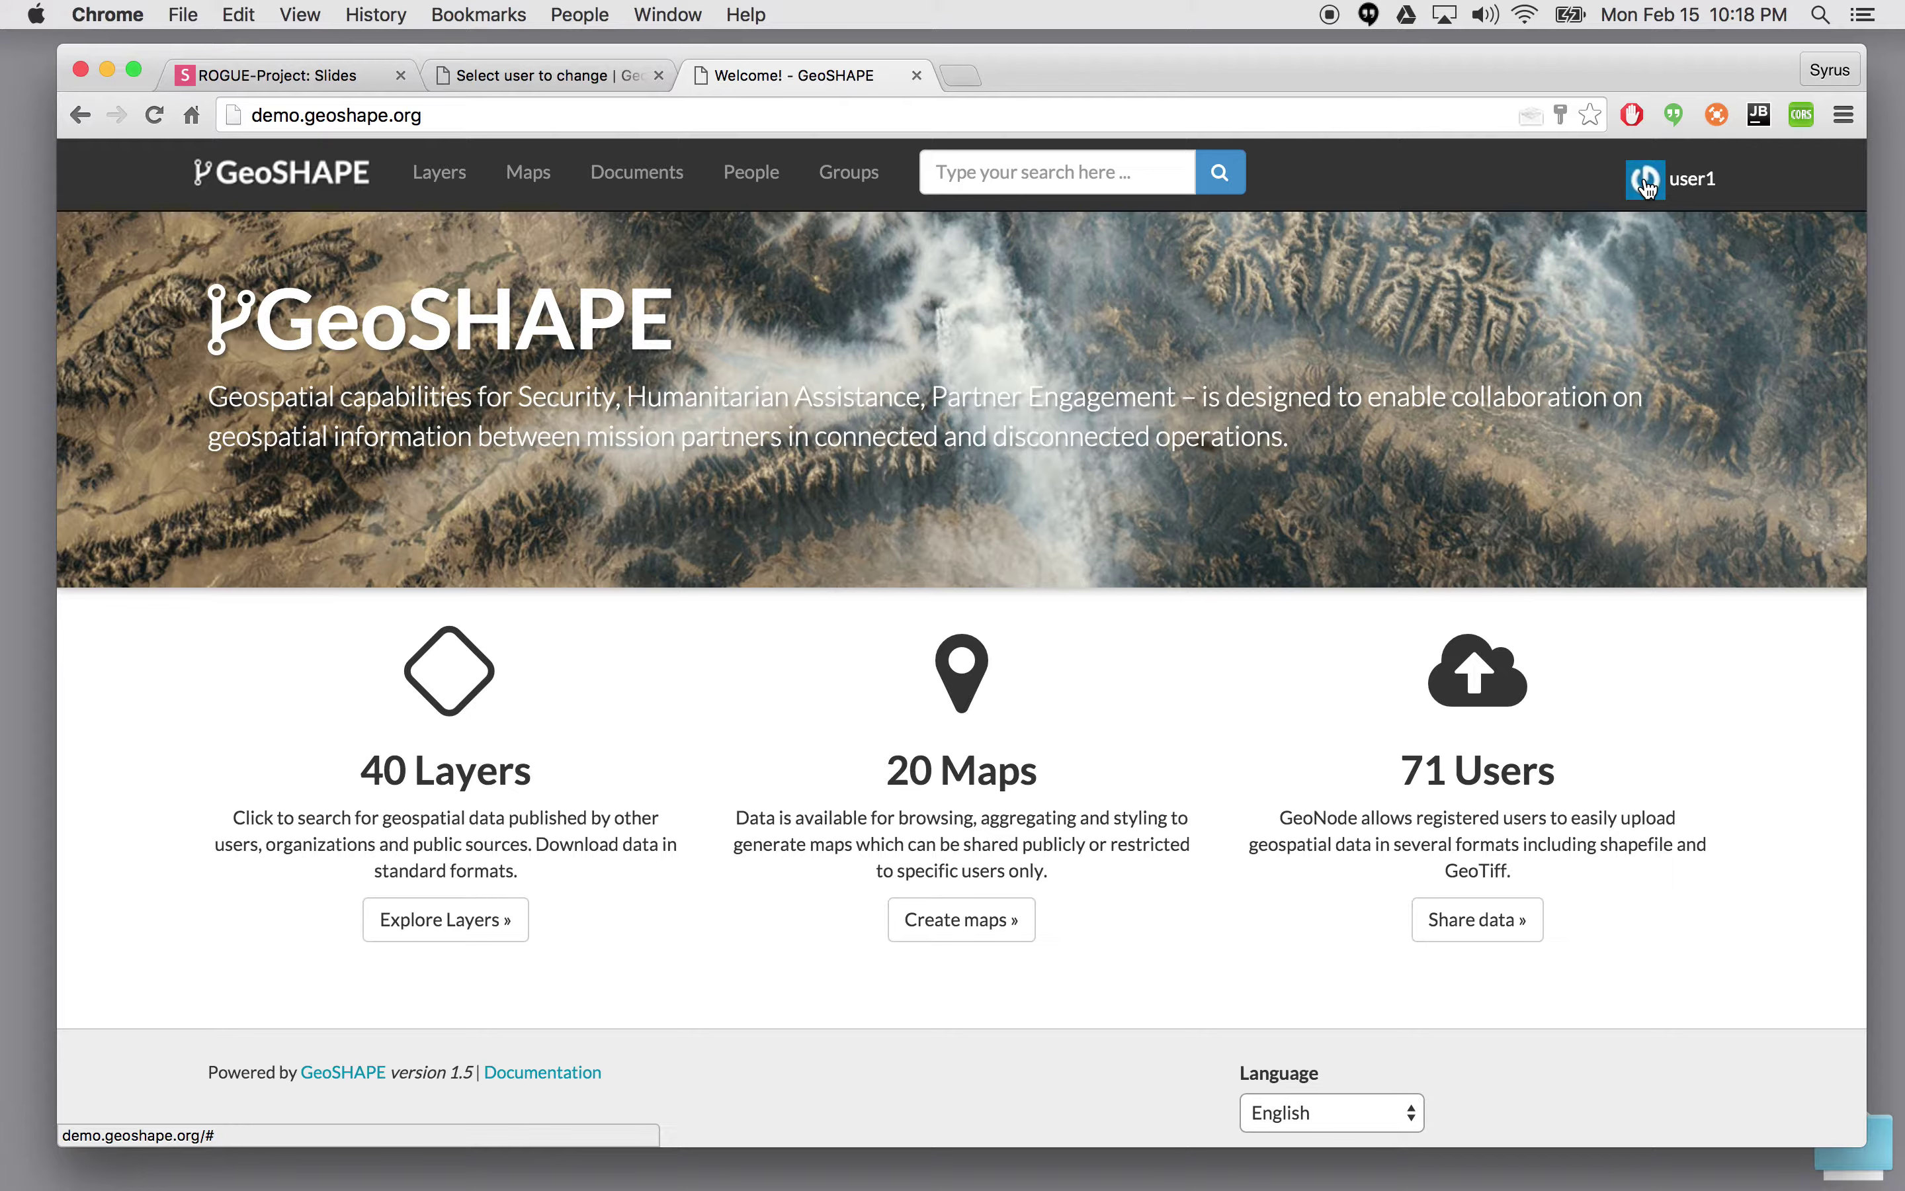
pyautogui.click(1647, 185)
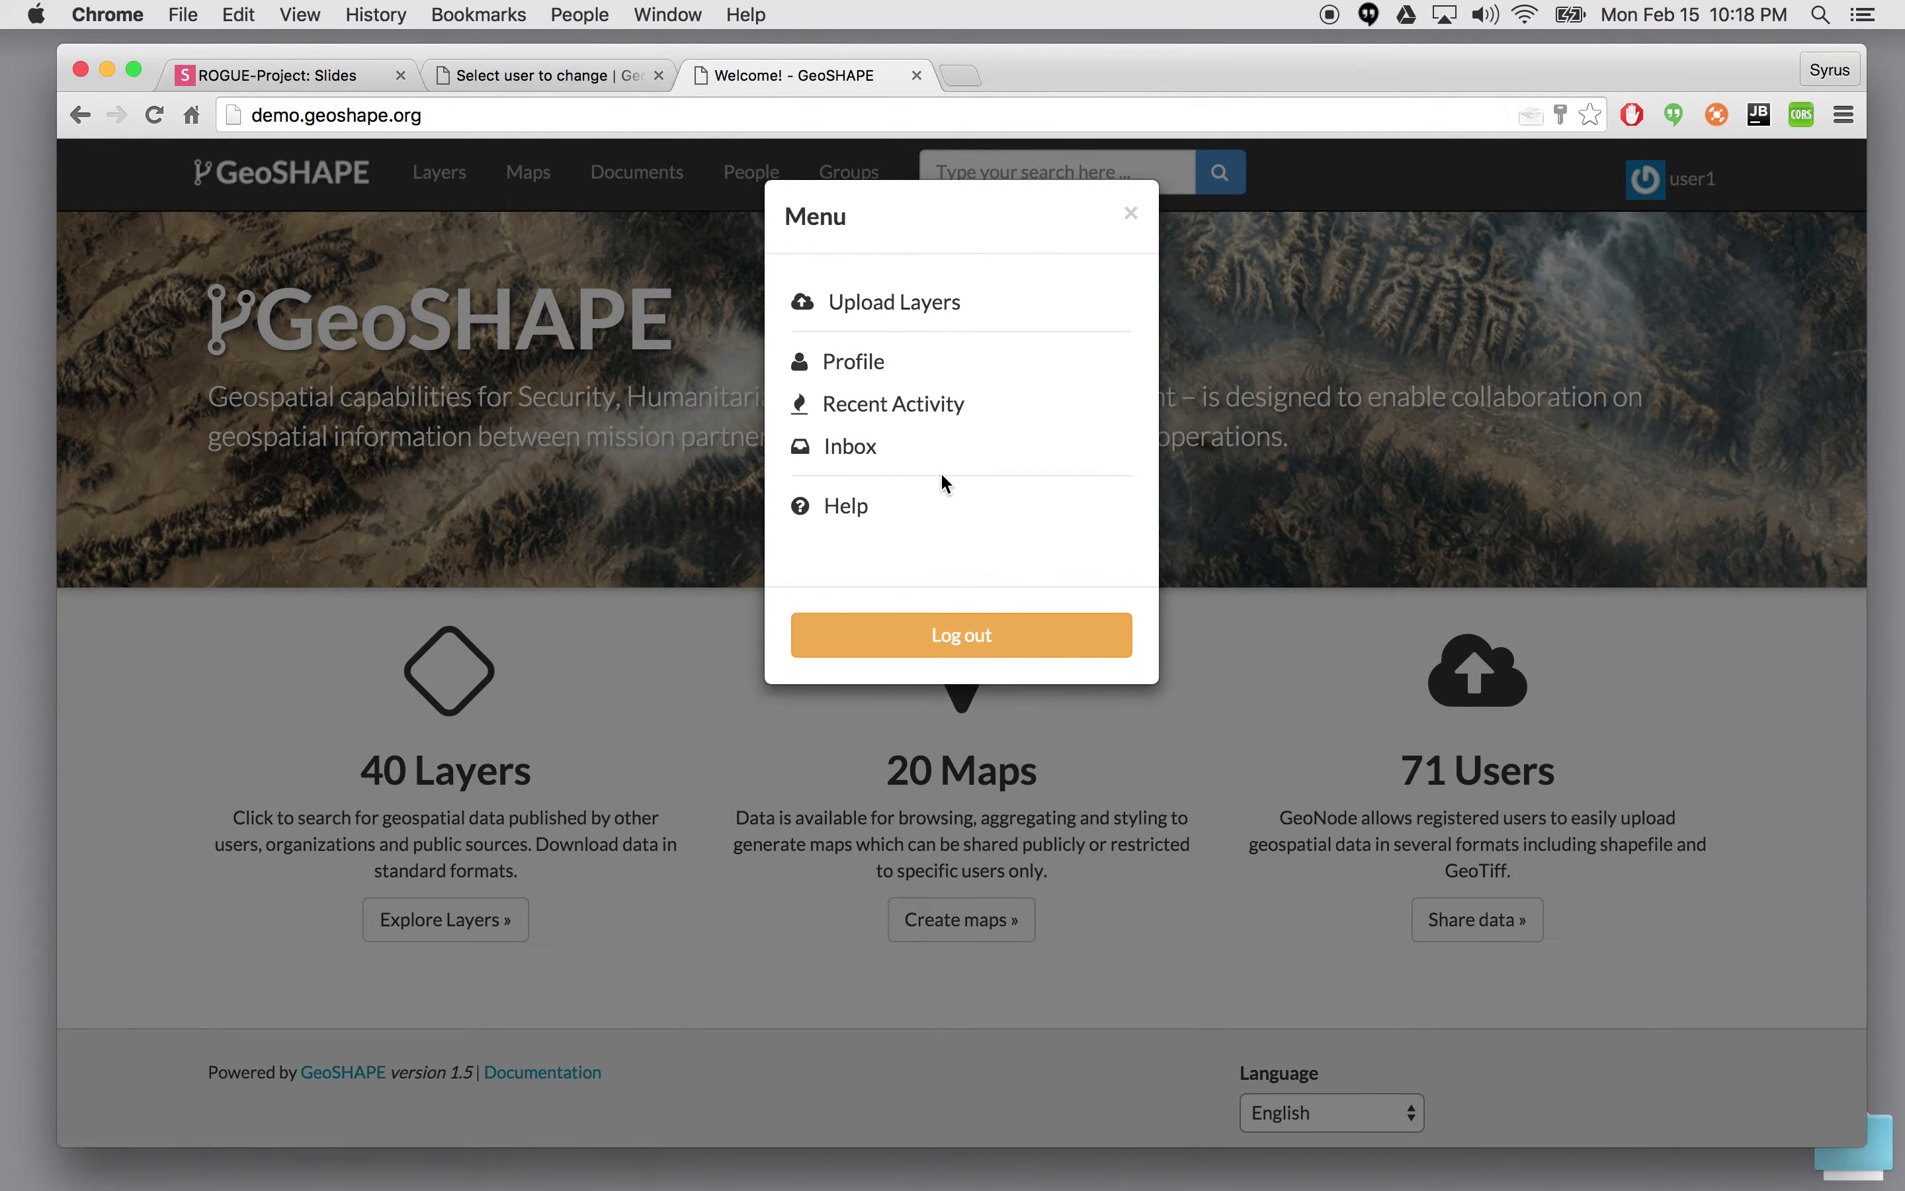
pyautogui.click(849, 364)
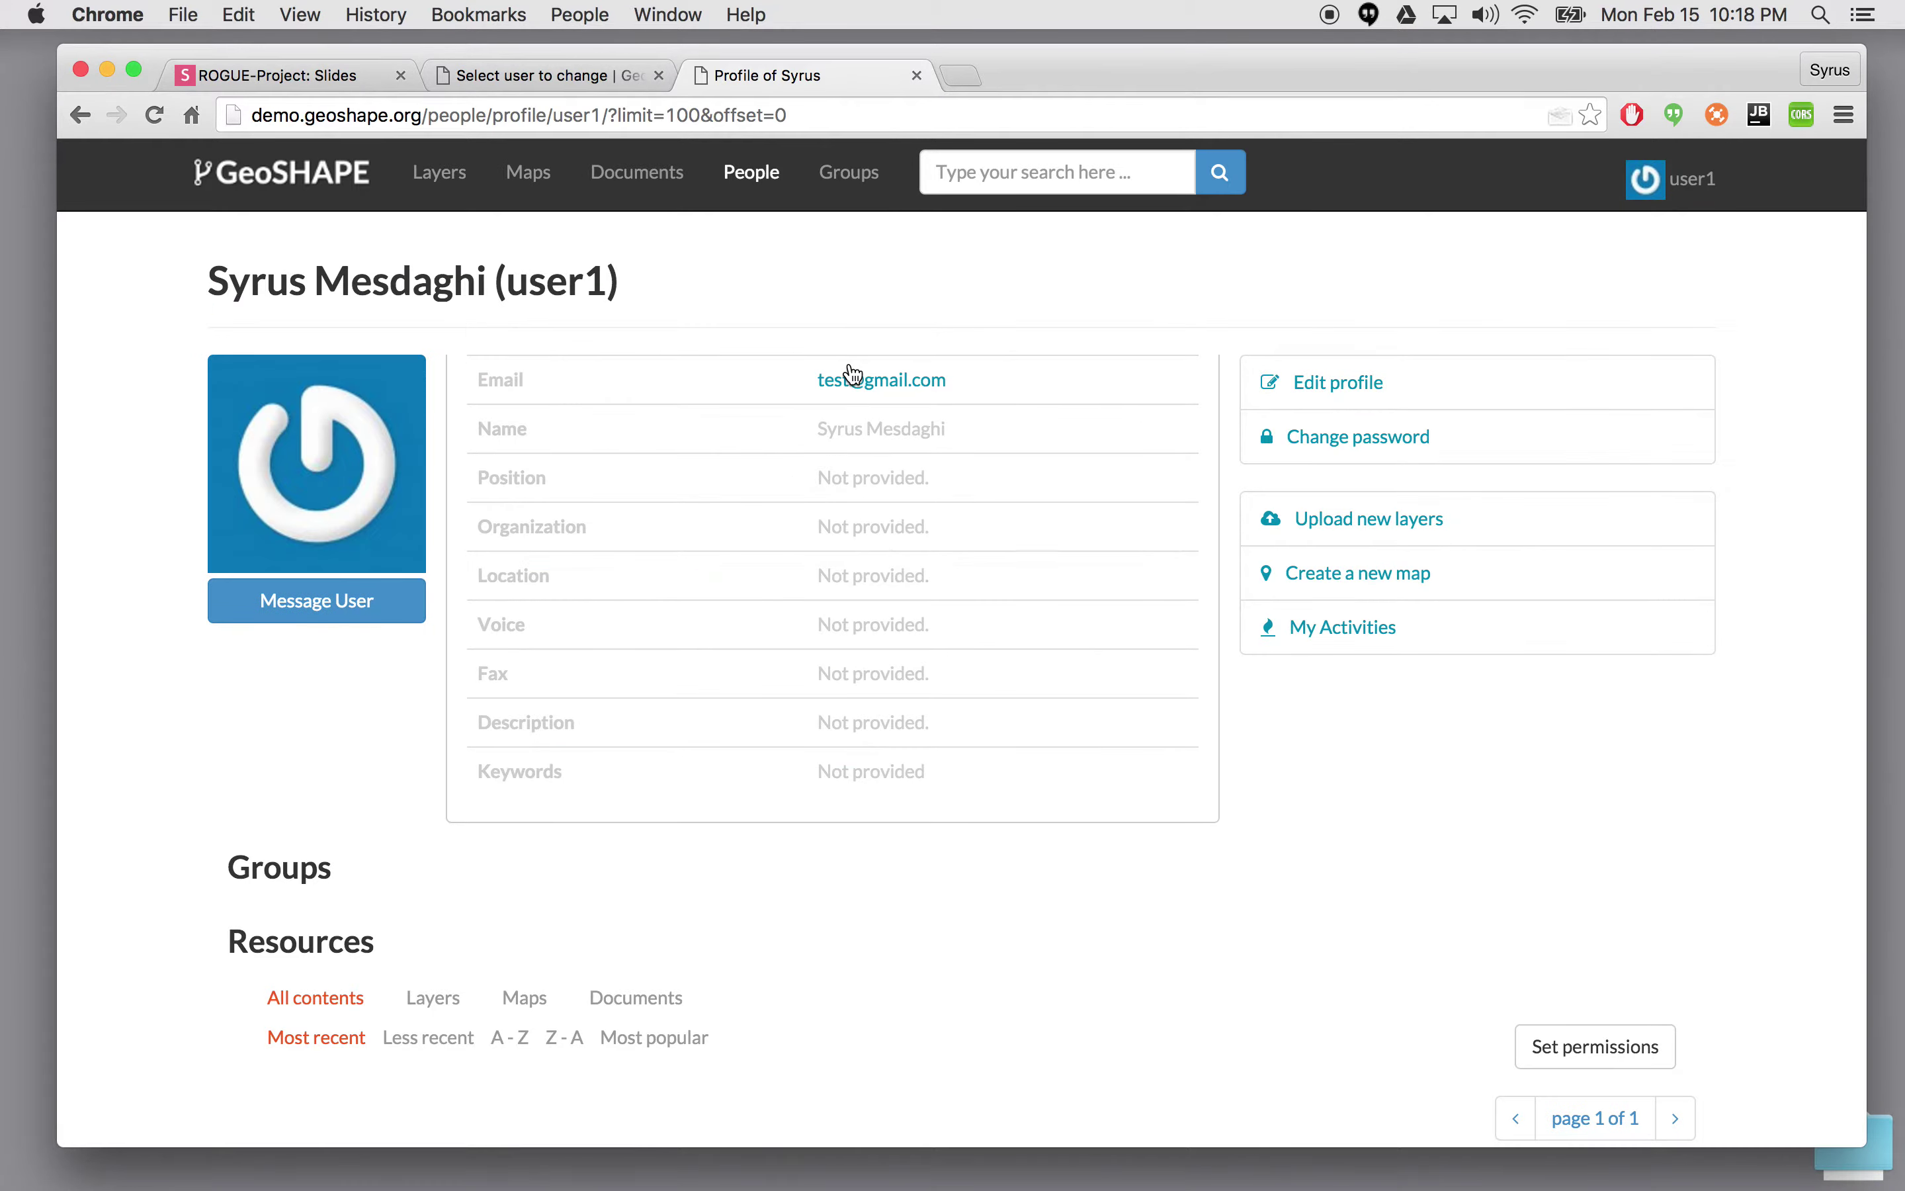
pyautogui.scroll(-2, 891, 500)
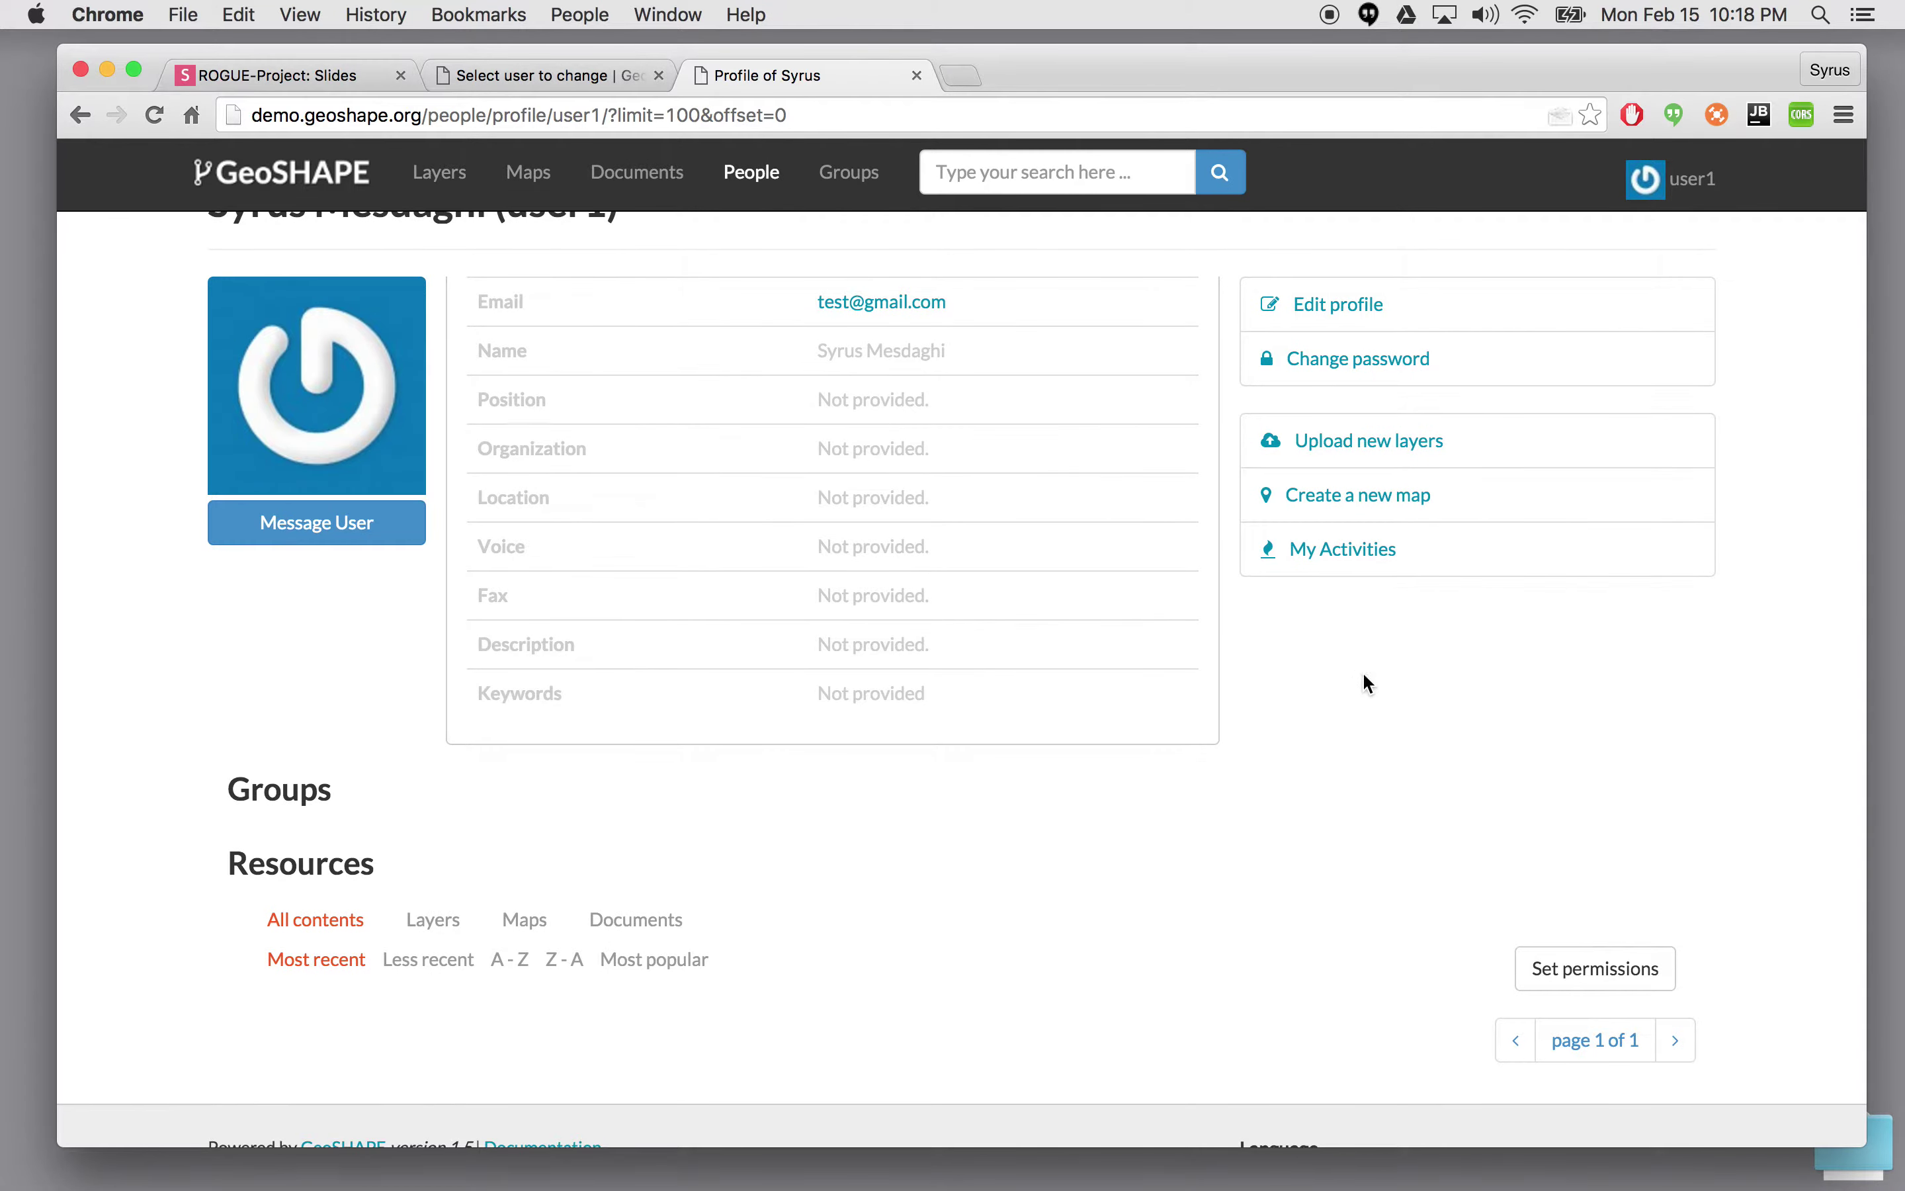
pyautogui.scroll(2, 1370, 697)
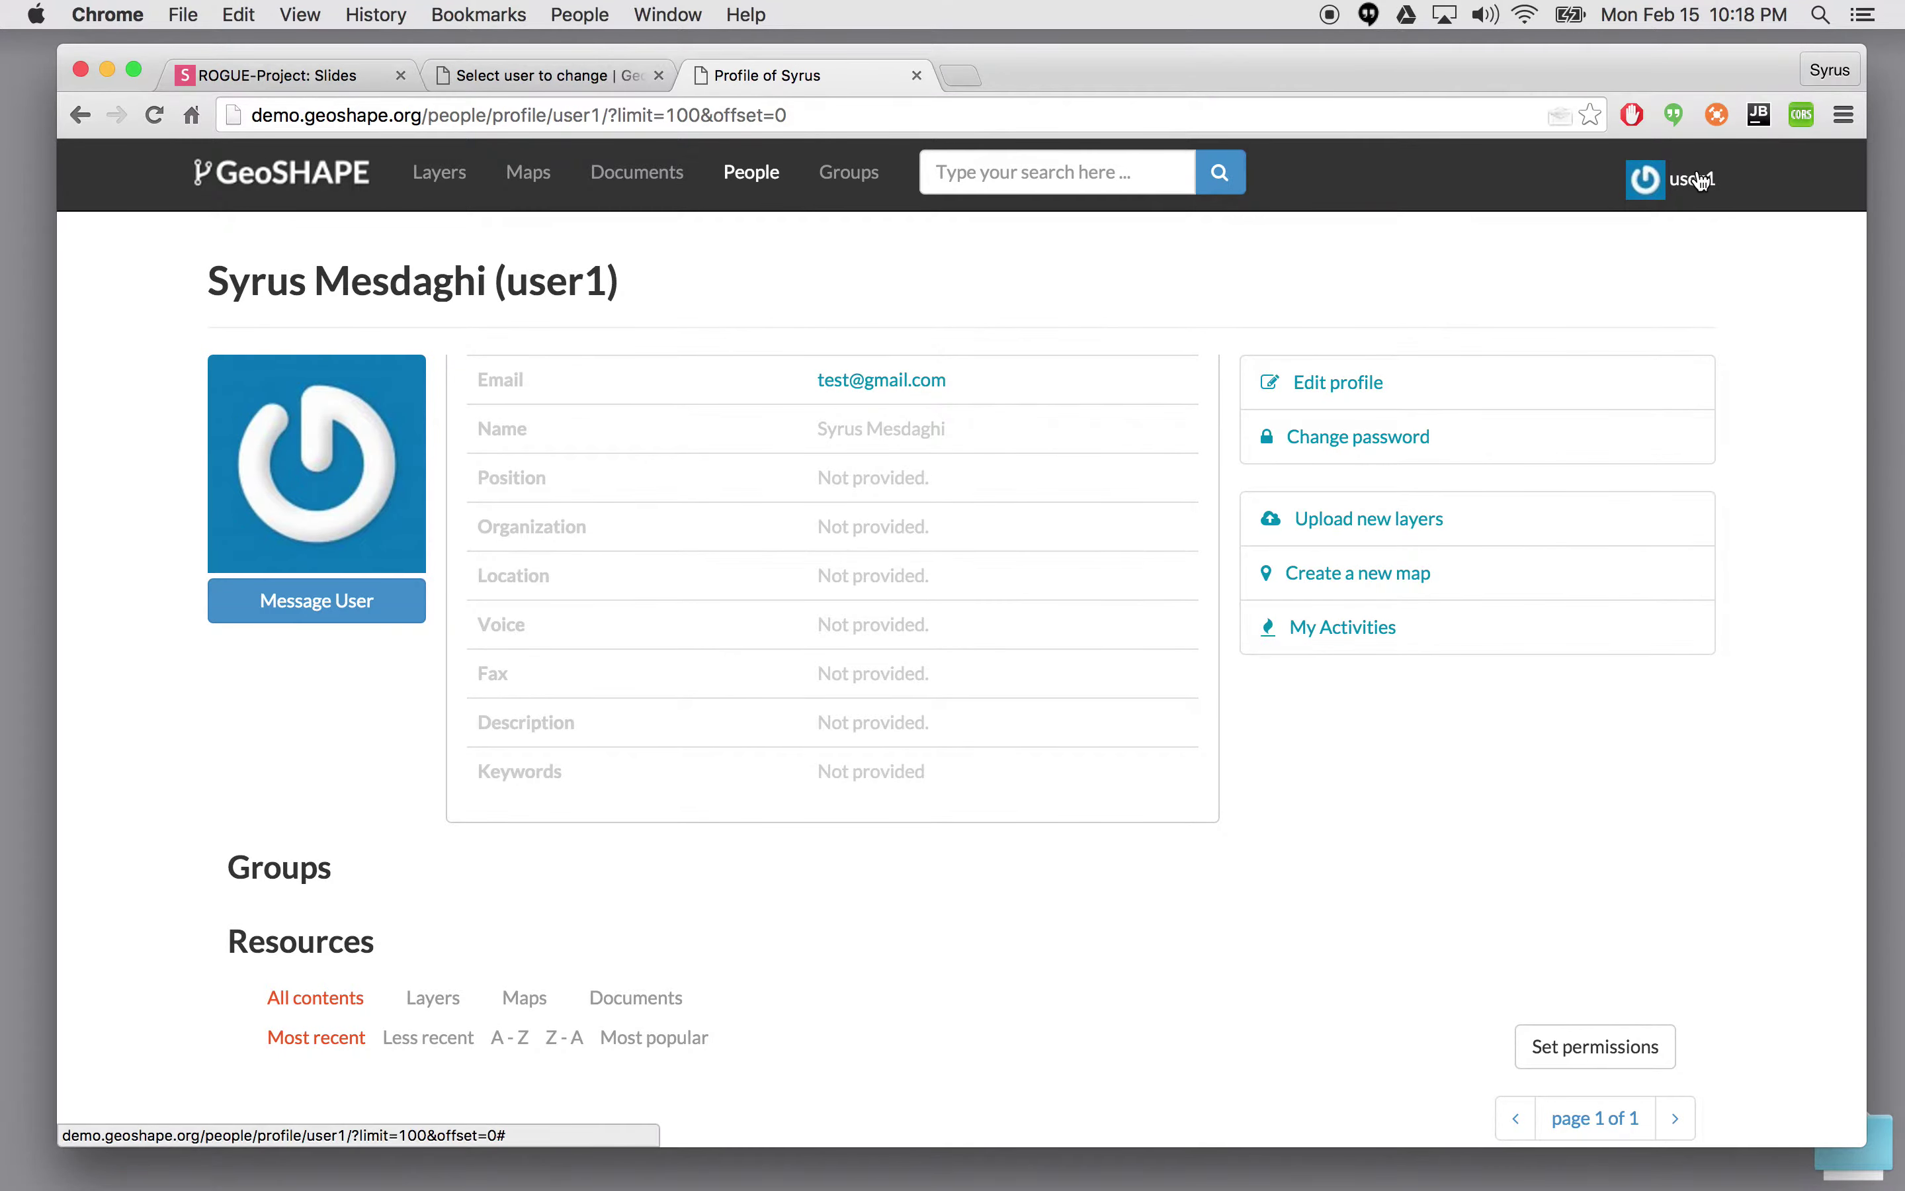
pyautogui.click(1701, 181)
pyautogui.click(956, 641)
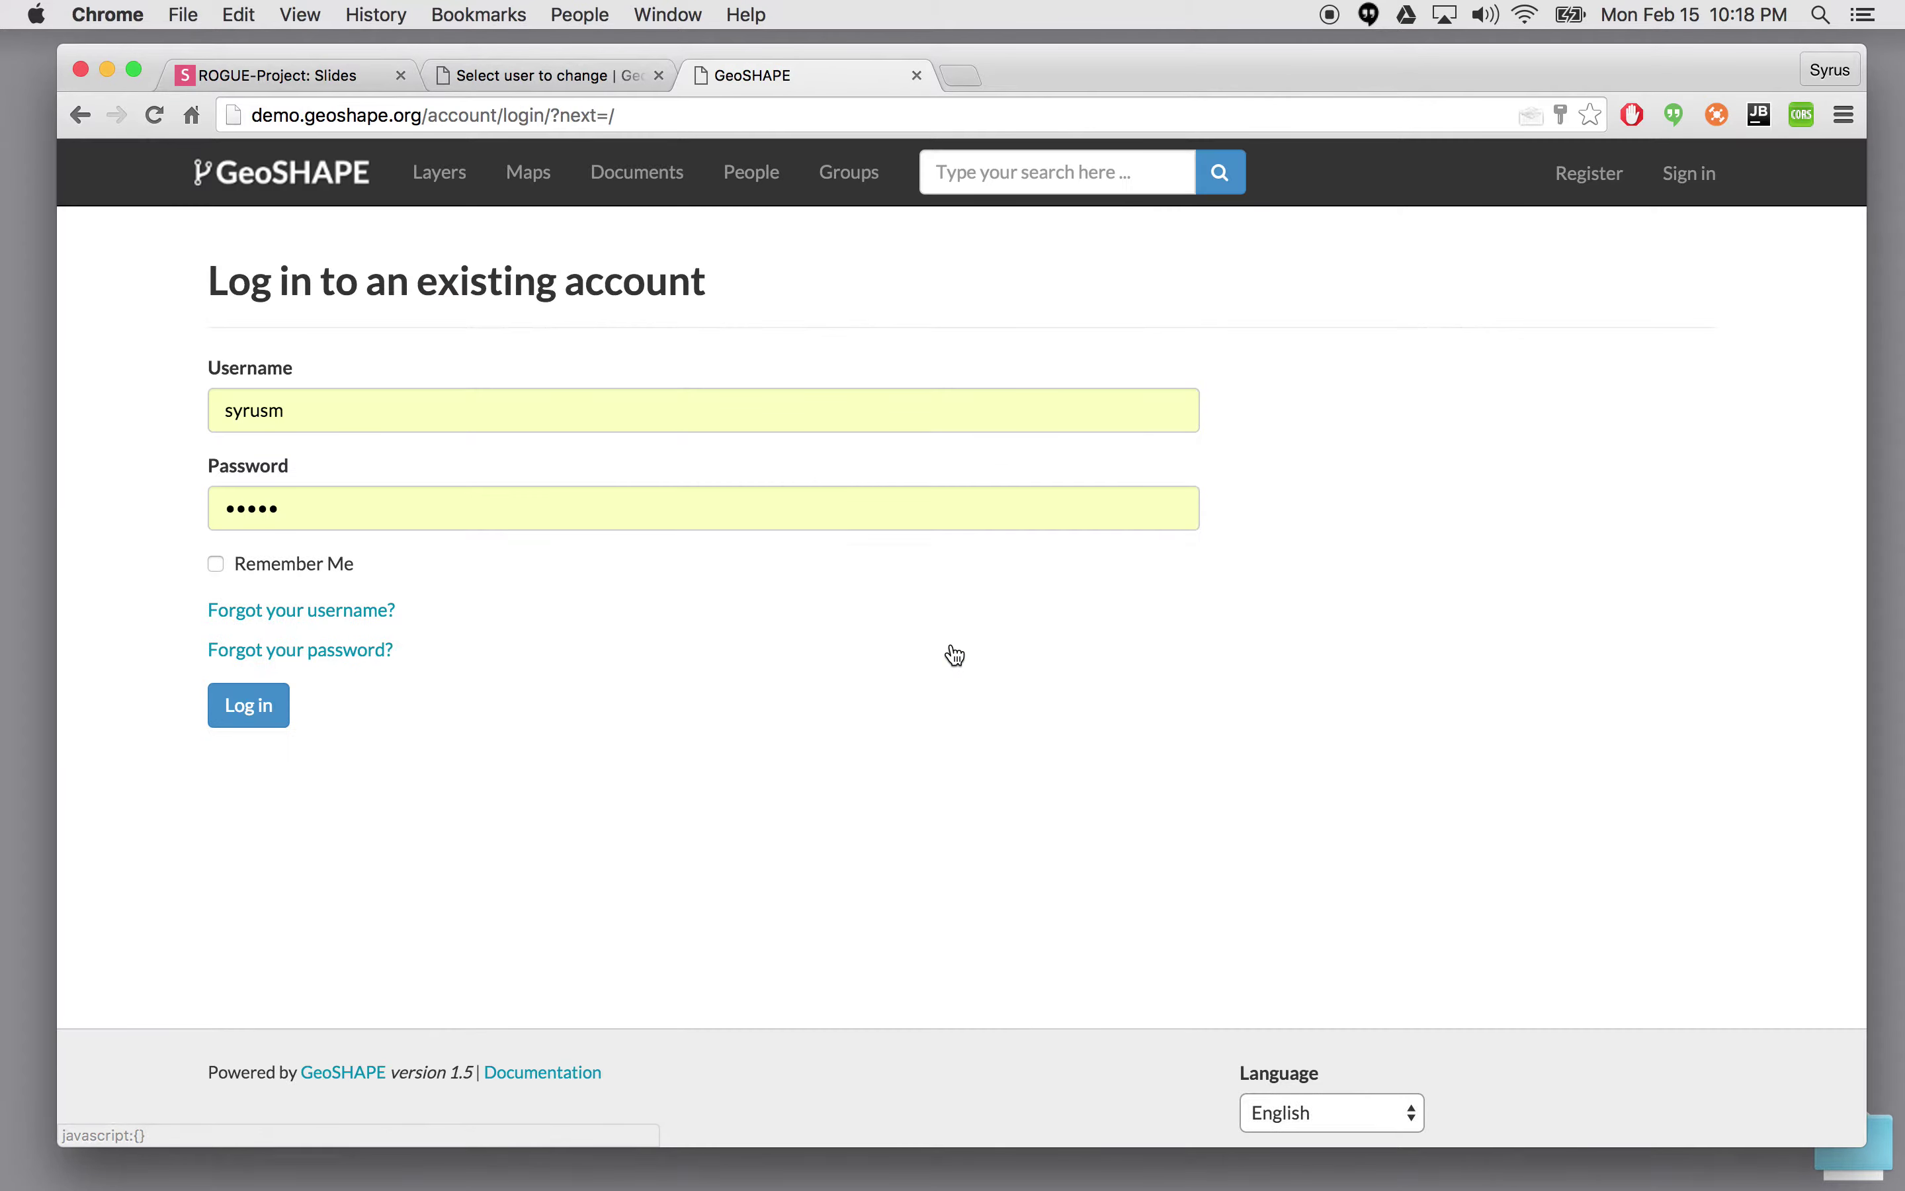
# - Log back in as administrator and start a new group titled exercise2 from the Groups list
pyautogui.click(250, 711)
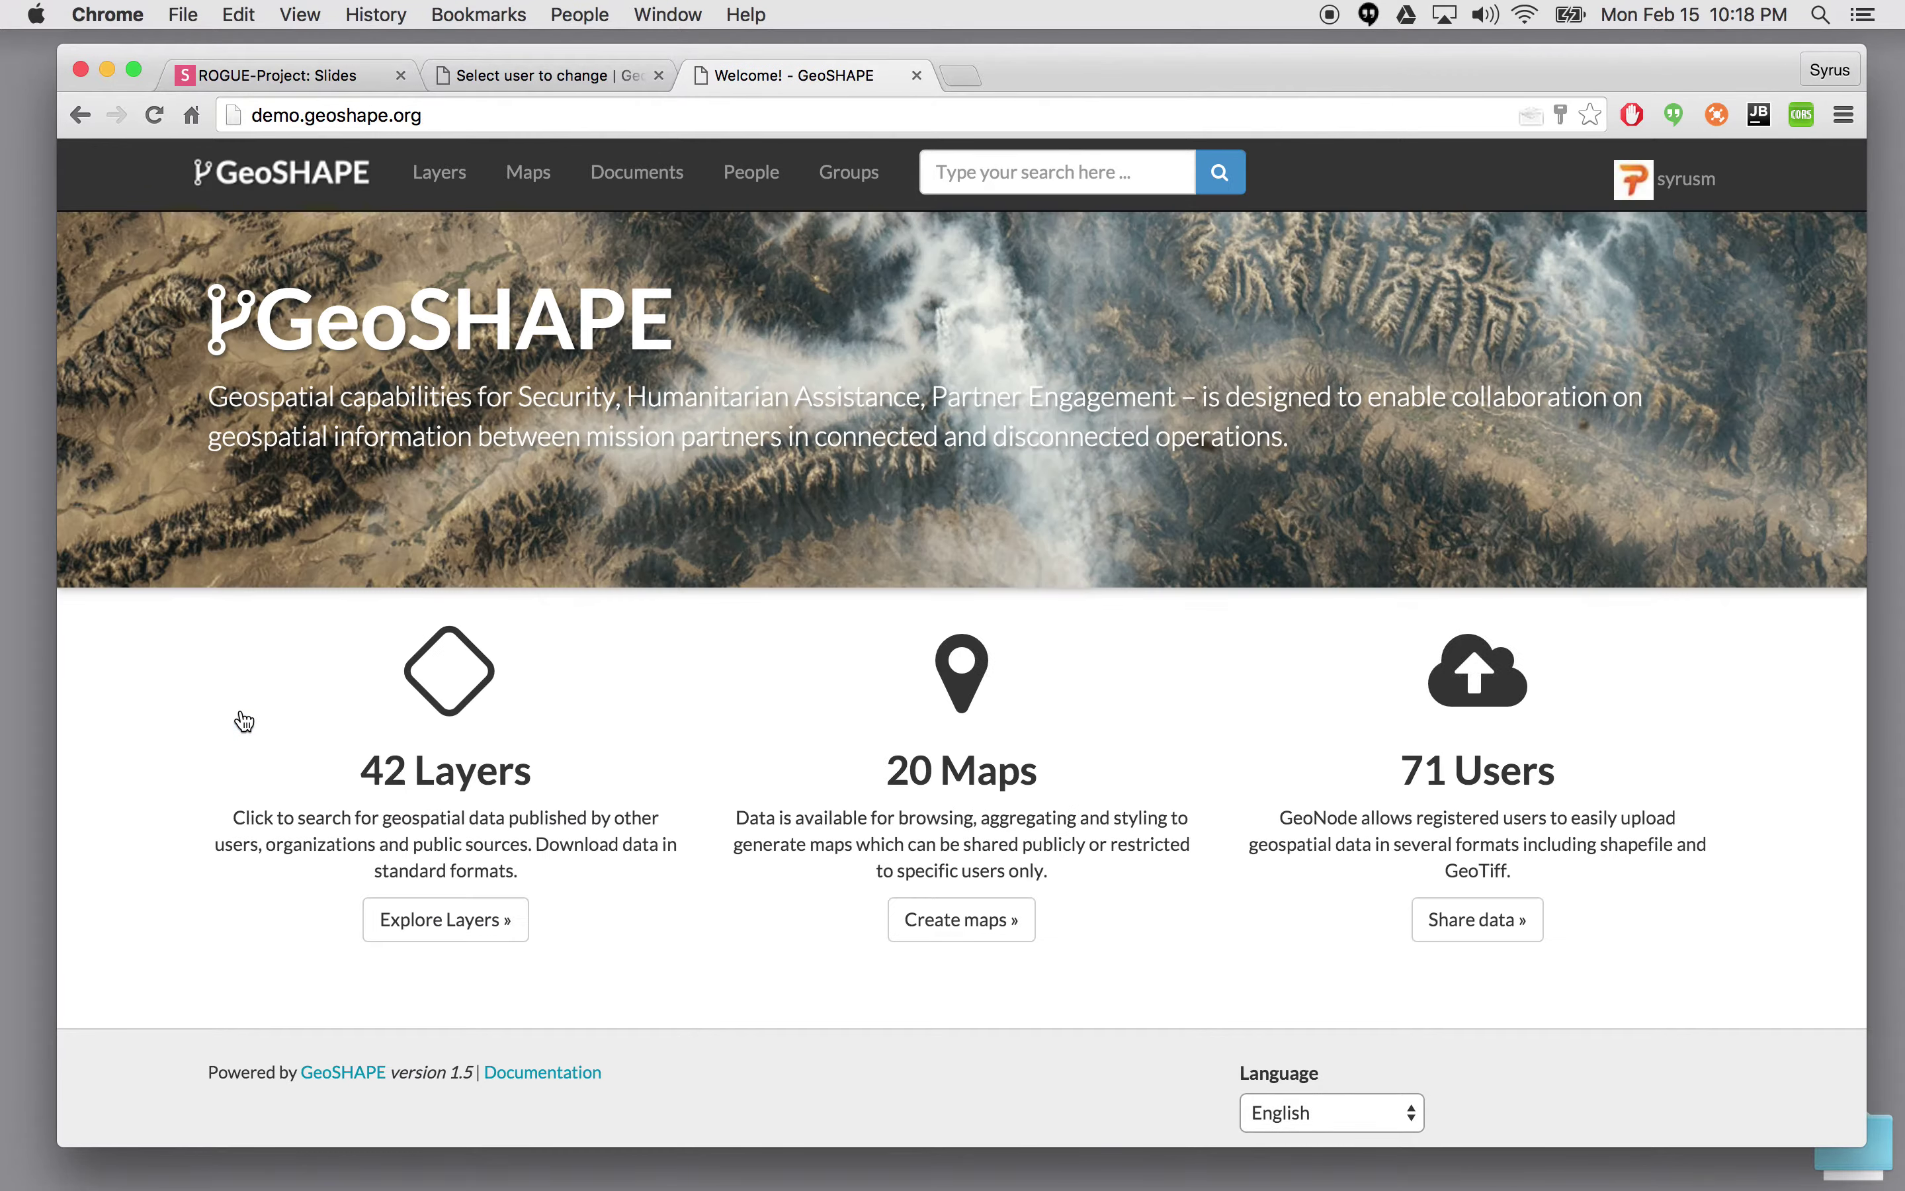
pyautogui.click(752, 183)
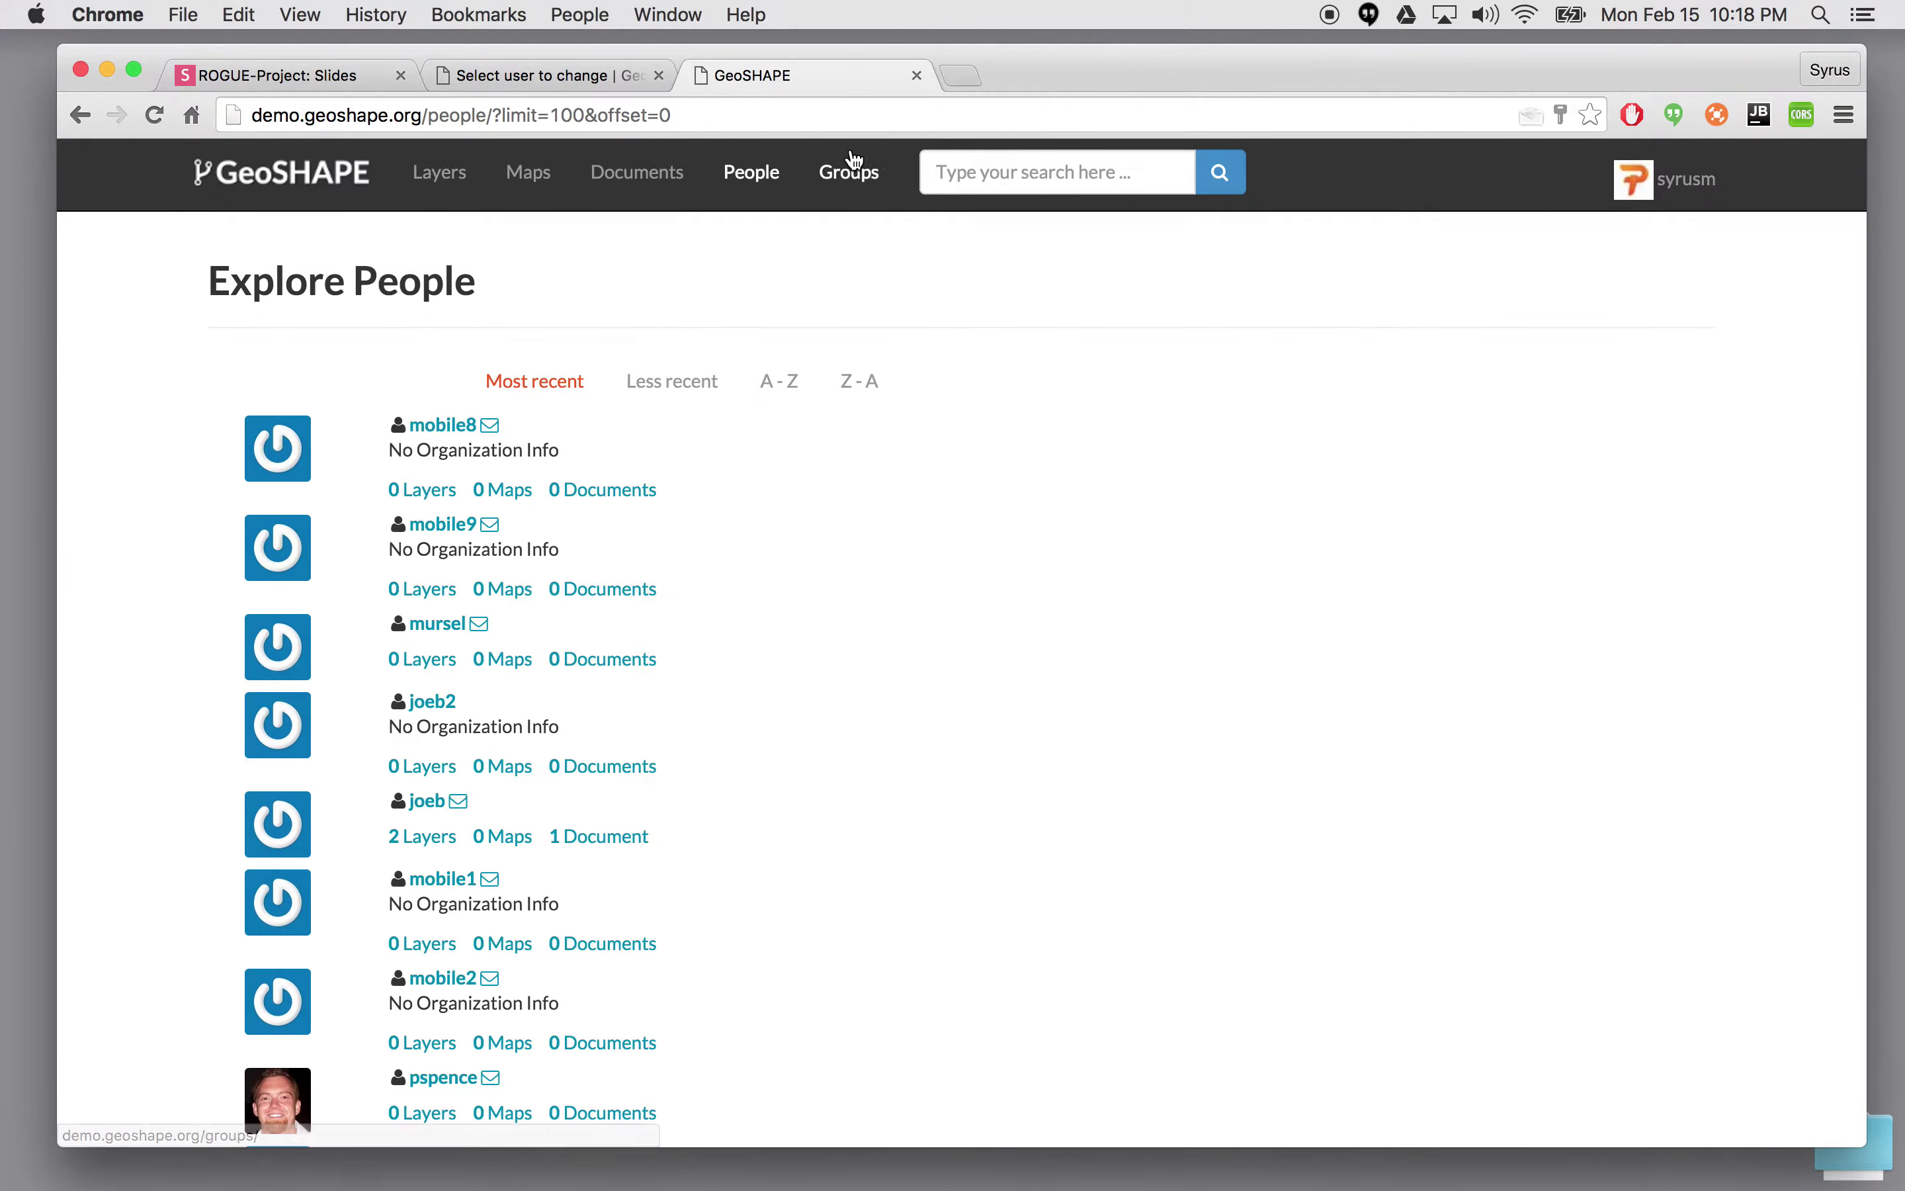
pyautogui.click(860, 178)
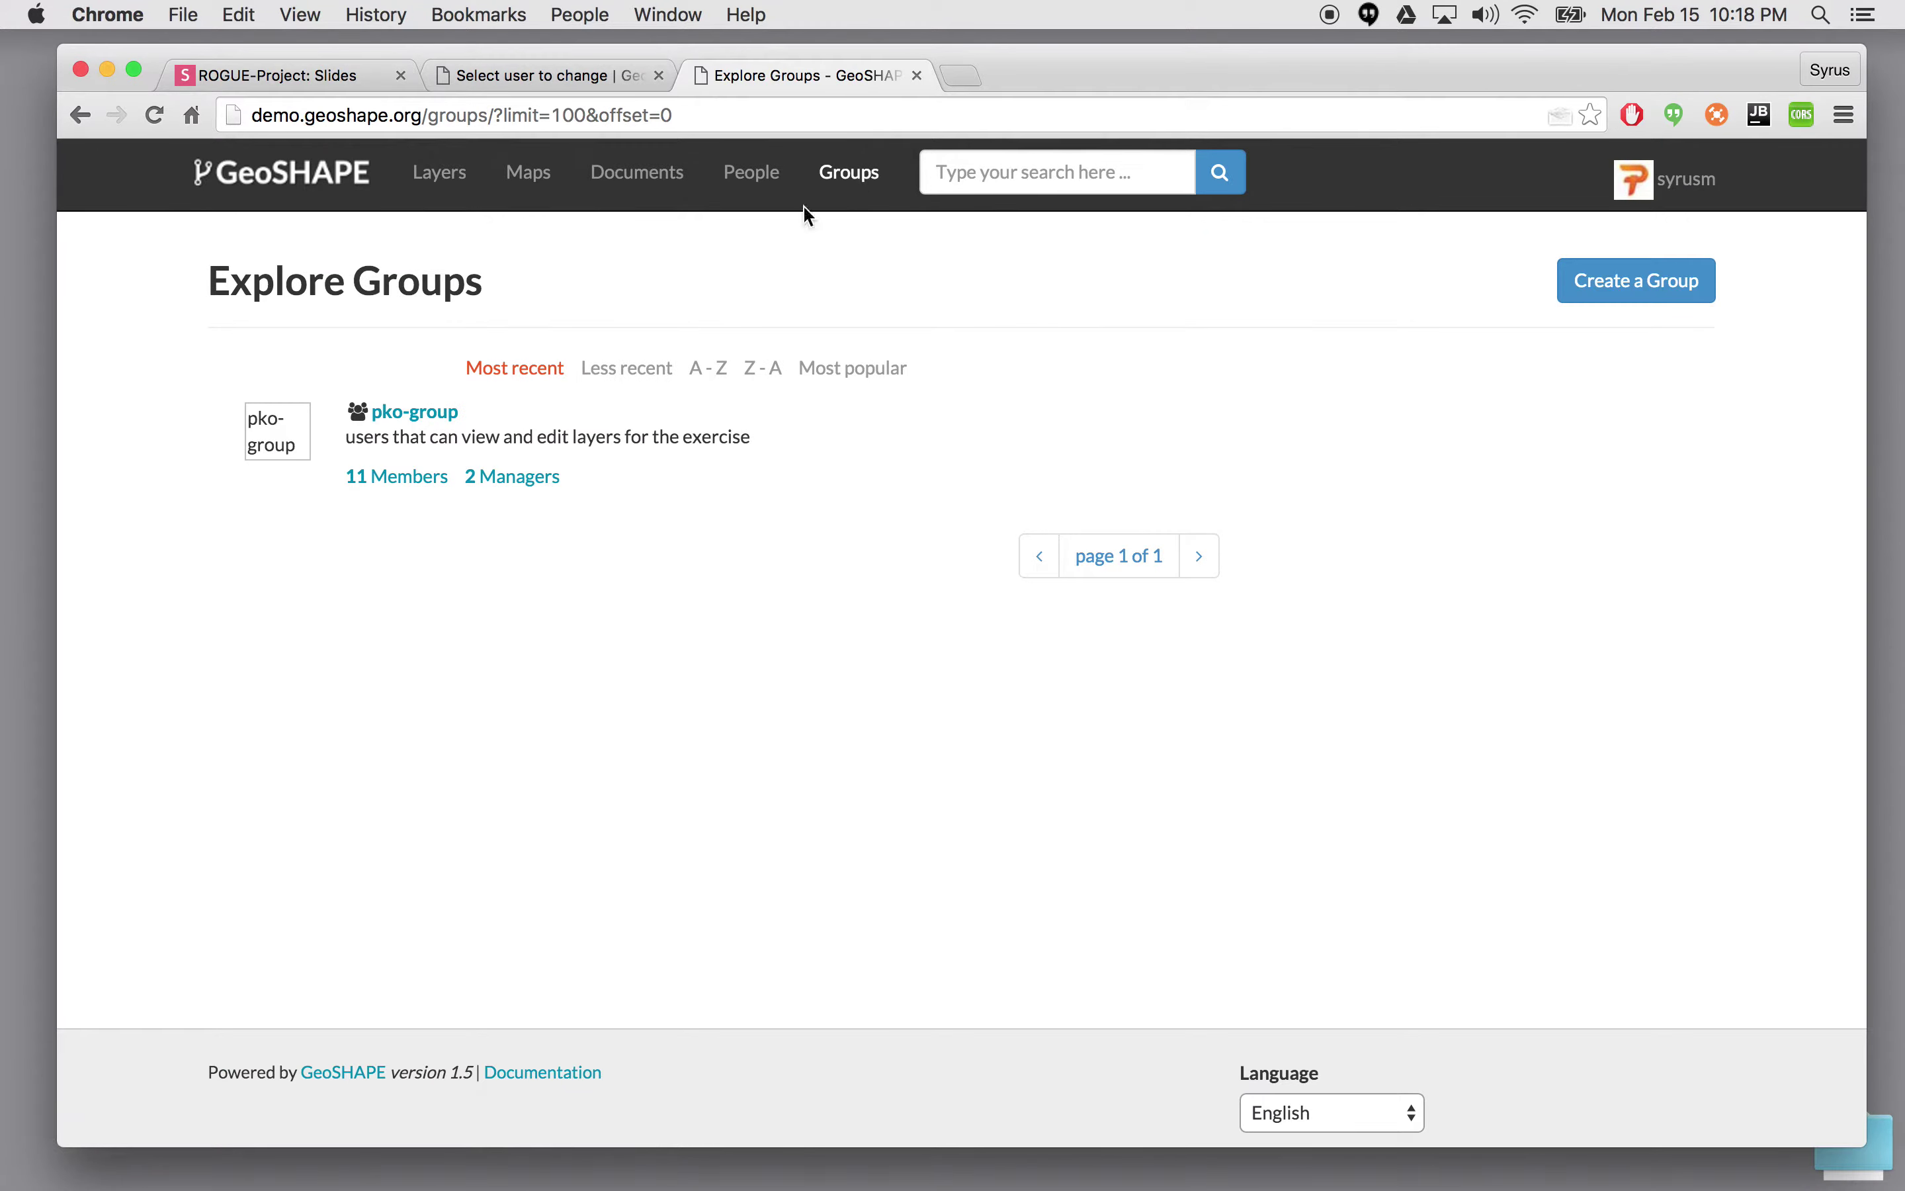
pyautogui.click(1652, 281)
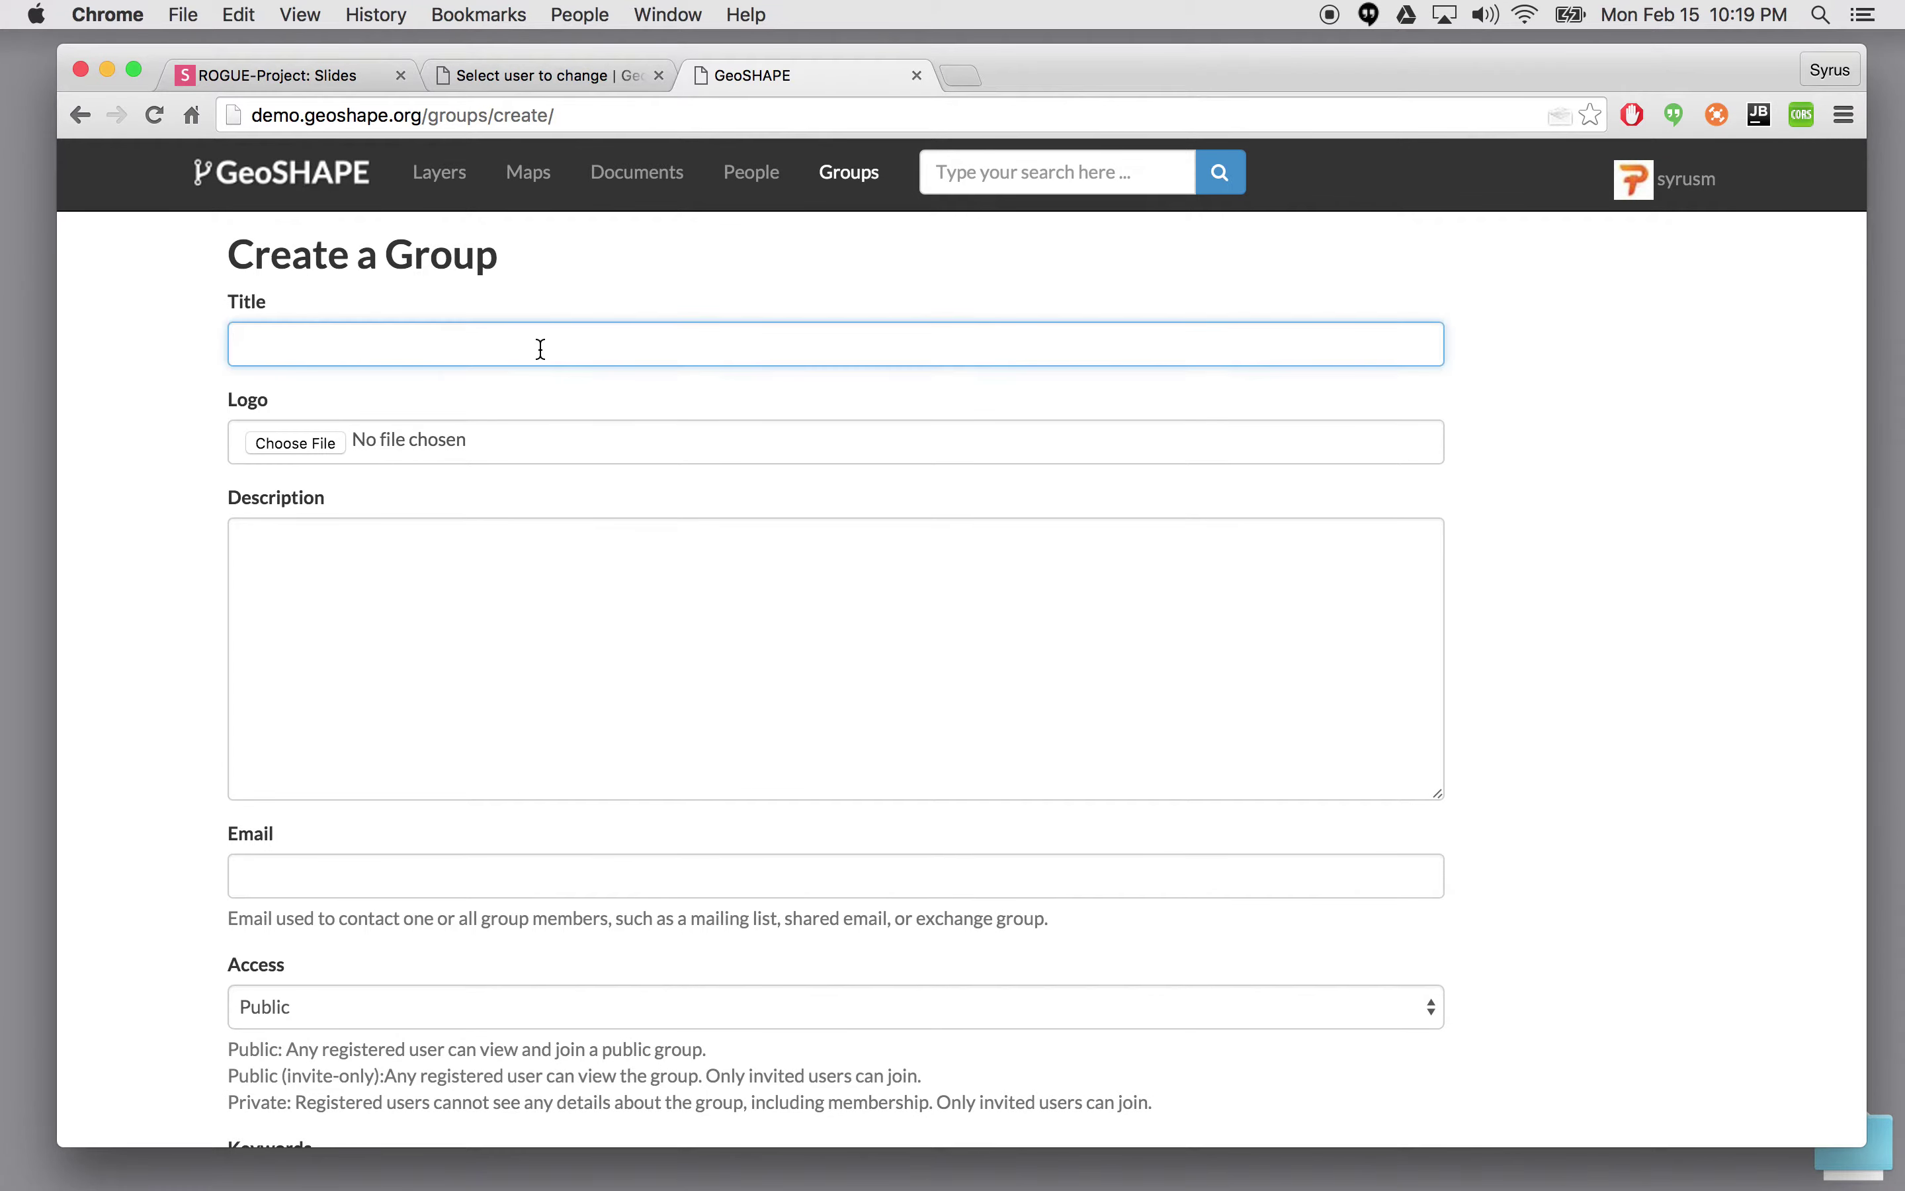
pyautogui.write('exercise')
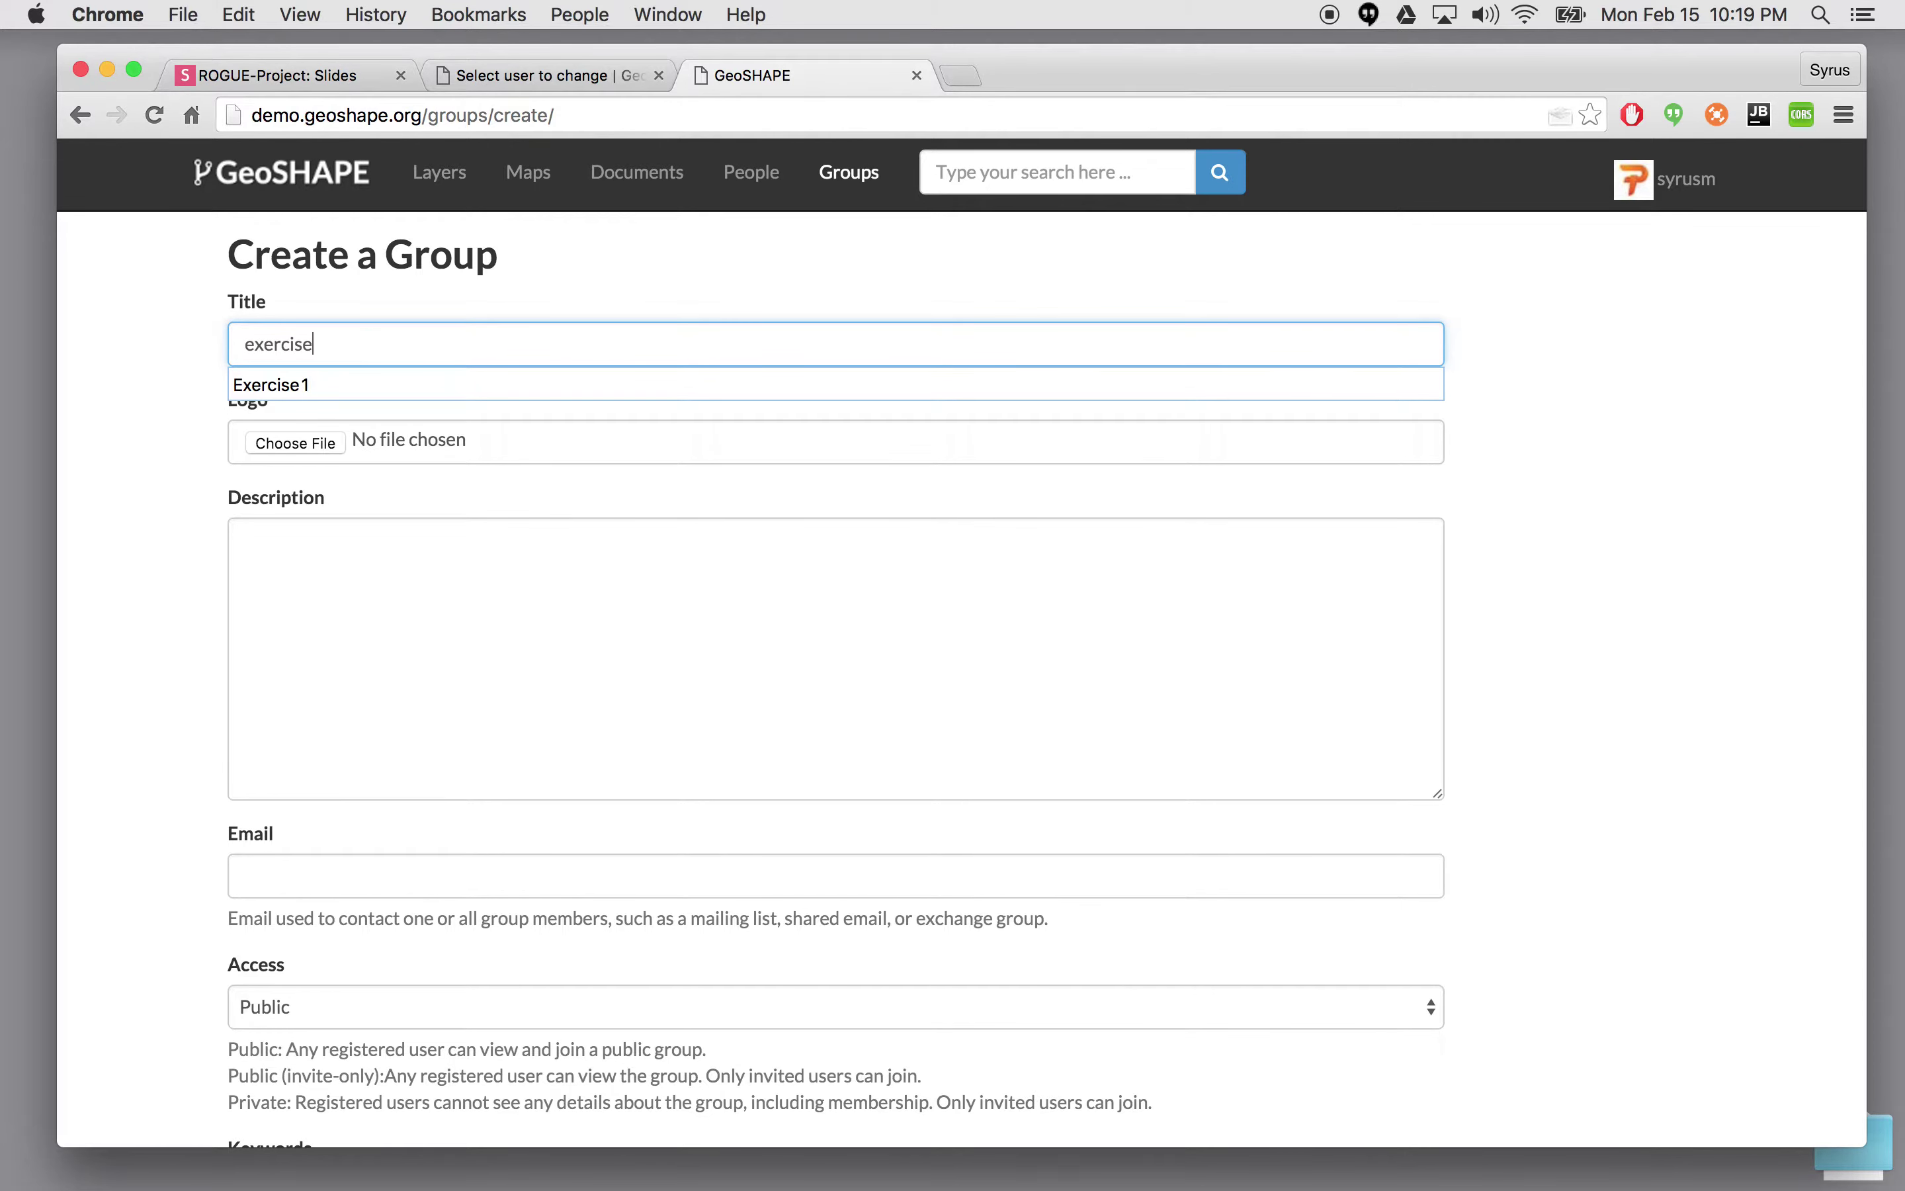
pyautogui.write('2')
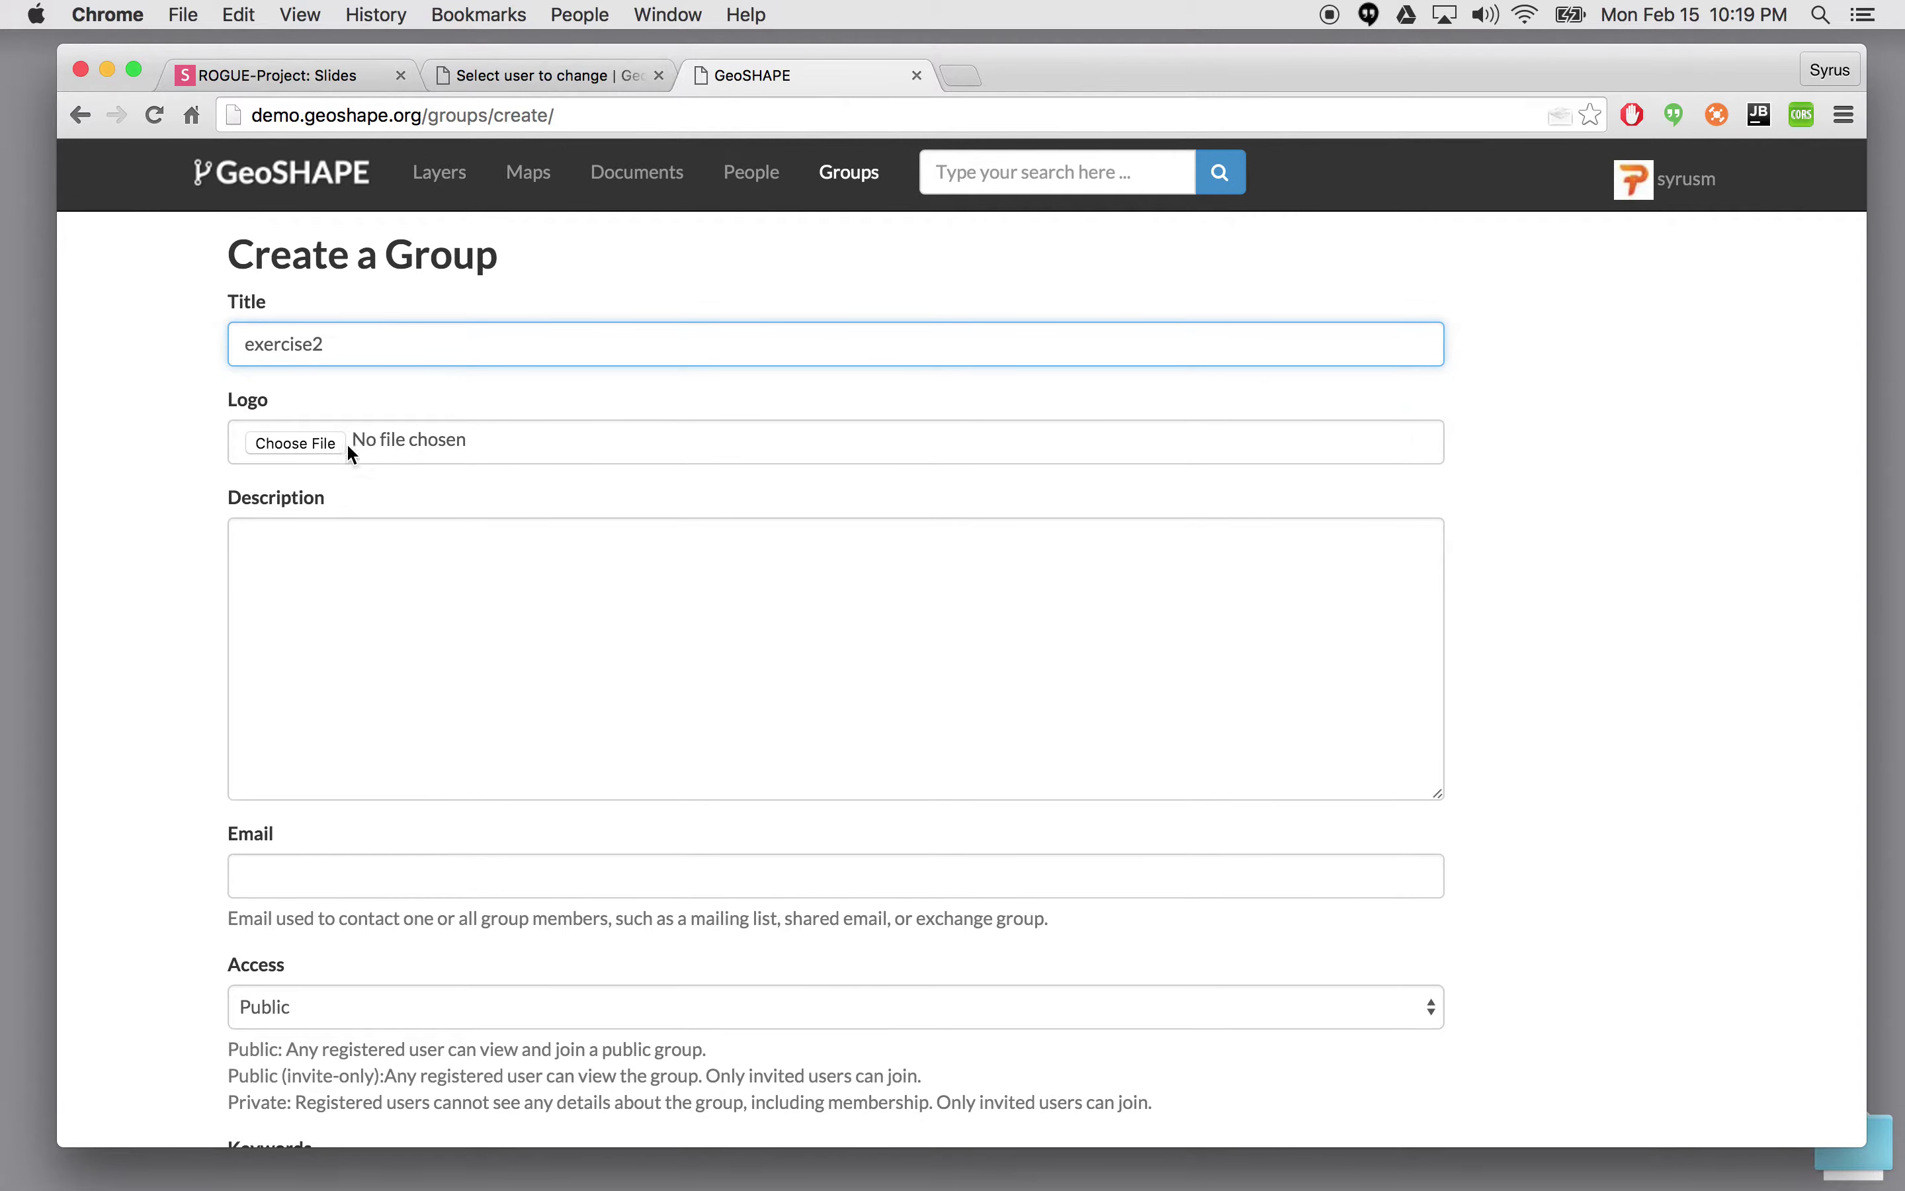
# - Look over the description, logo and contact email fields, cancelling the logo file picker
pyautogui.scroll(-1, 413, 385)
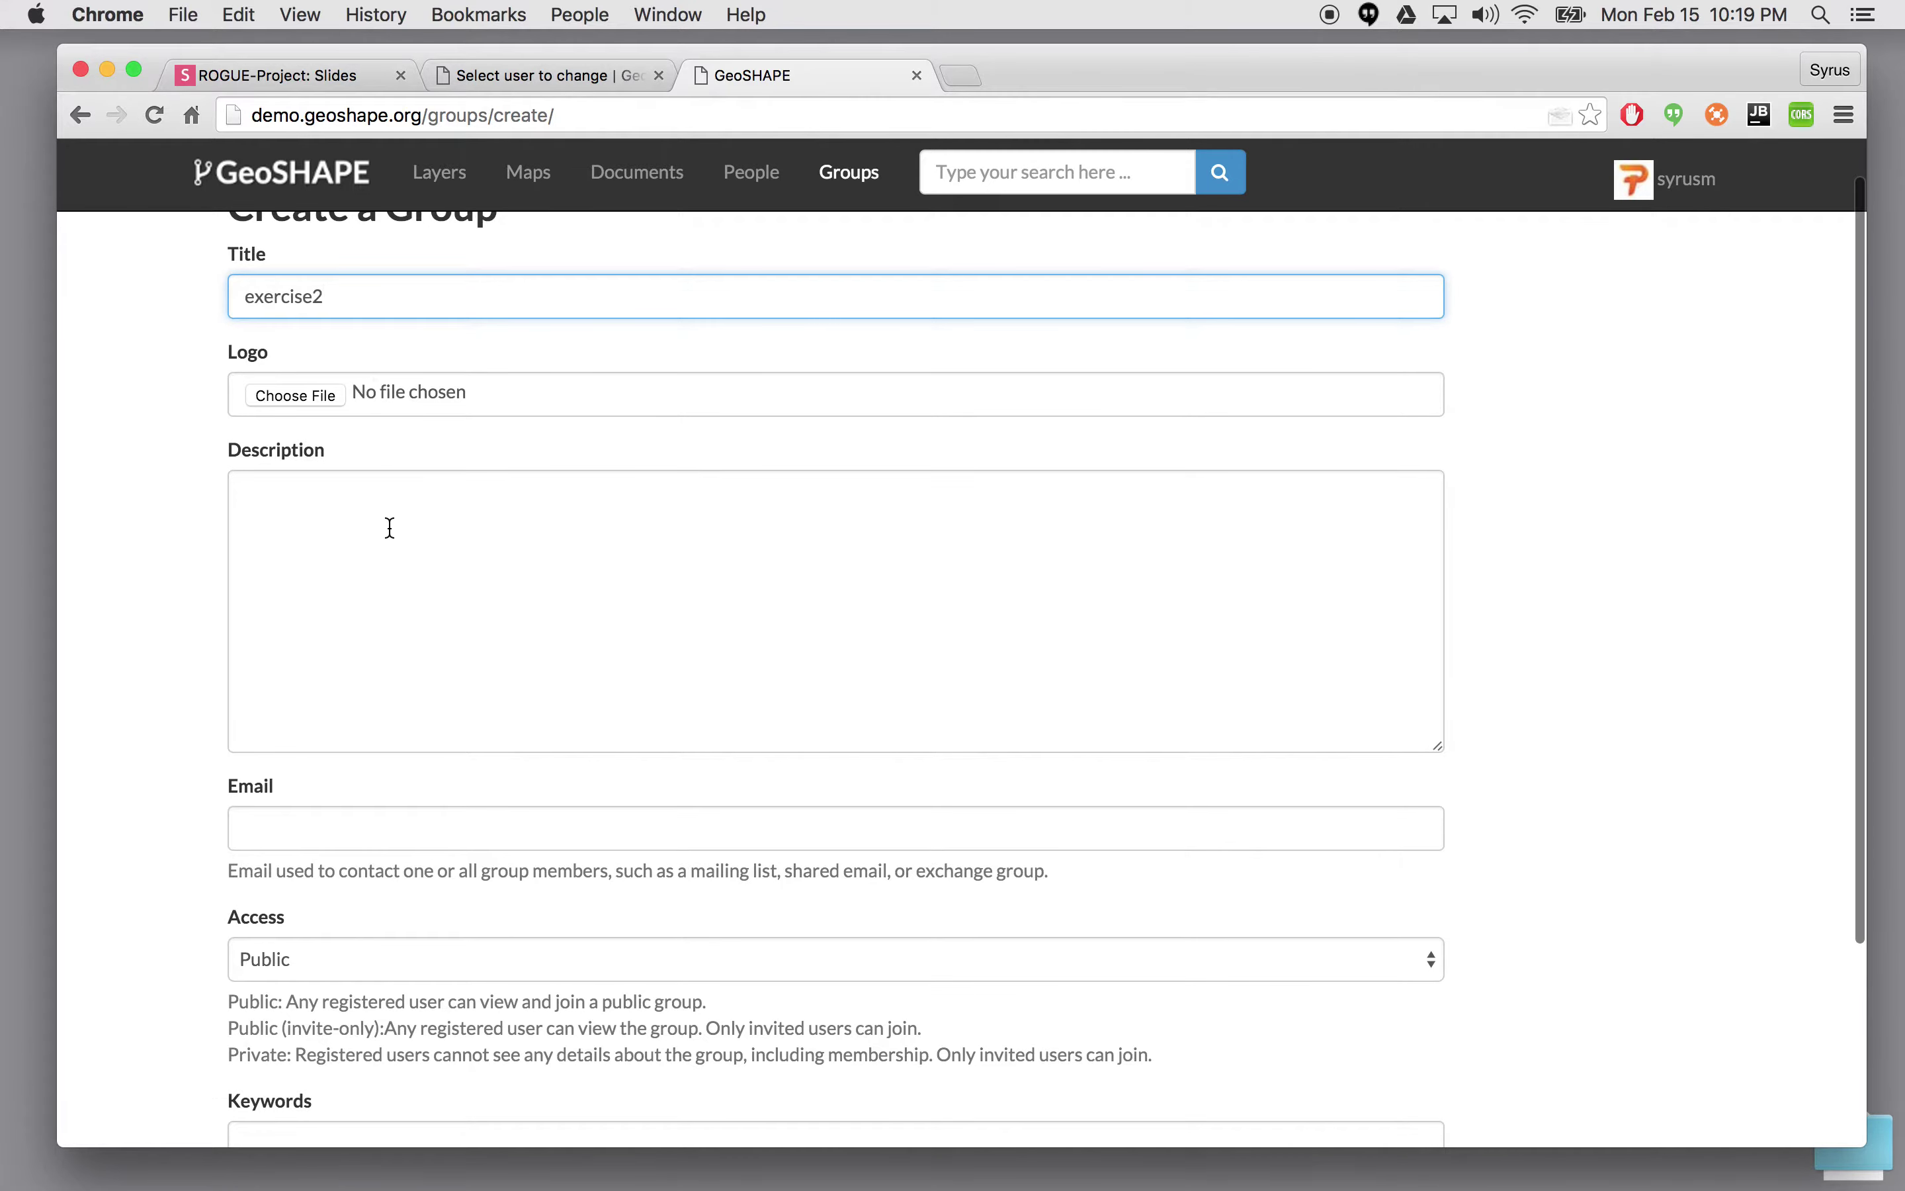
pyautogui.click(472, 590)
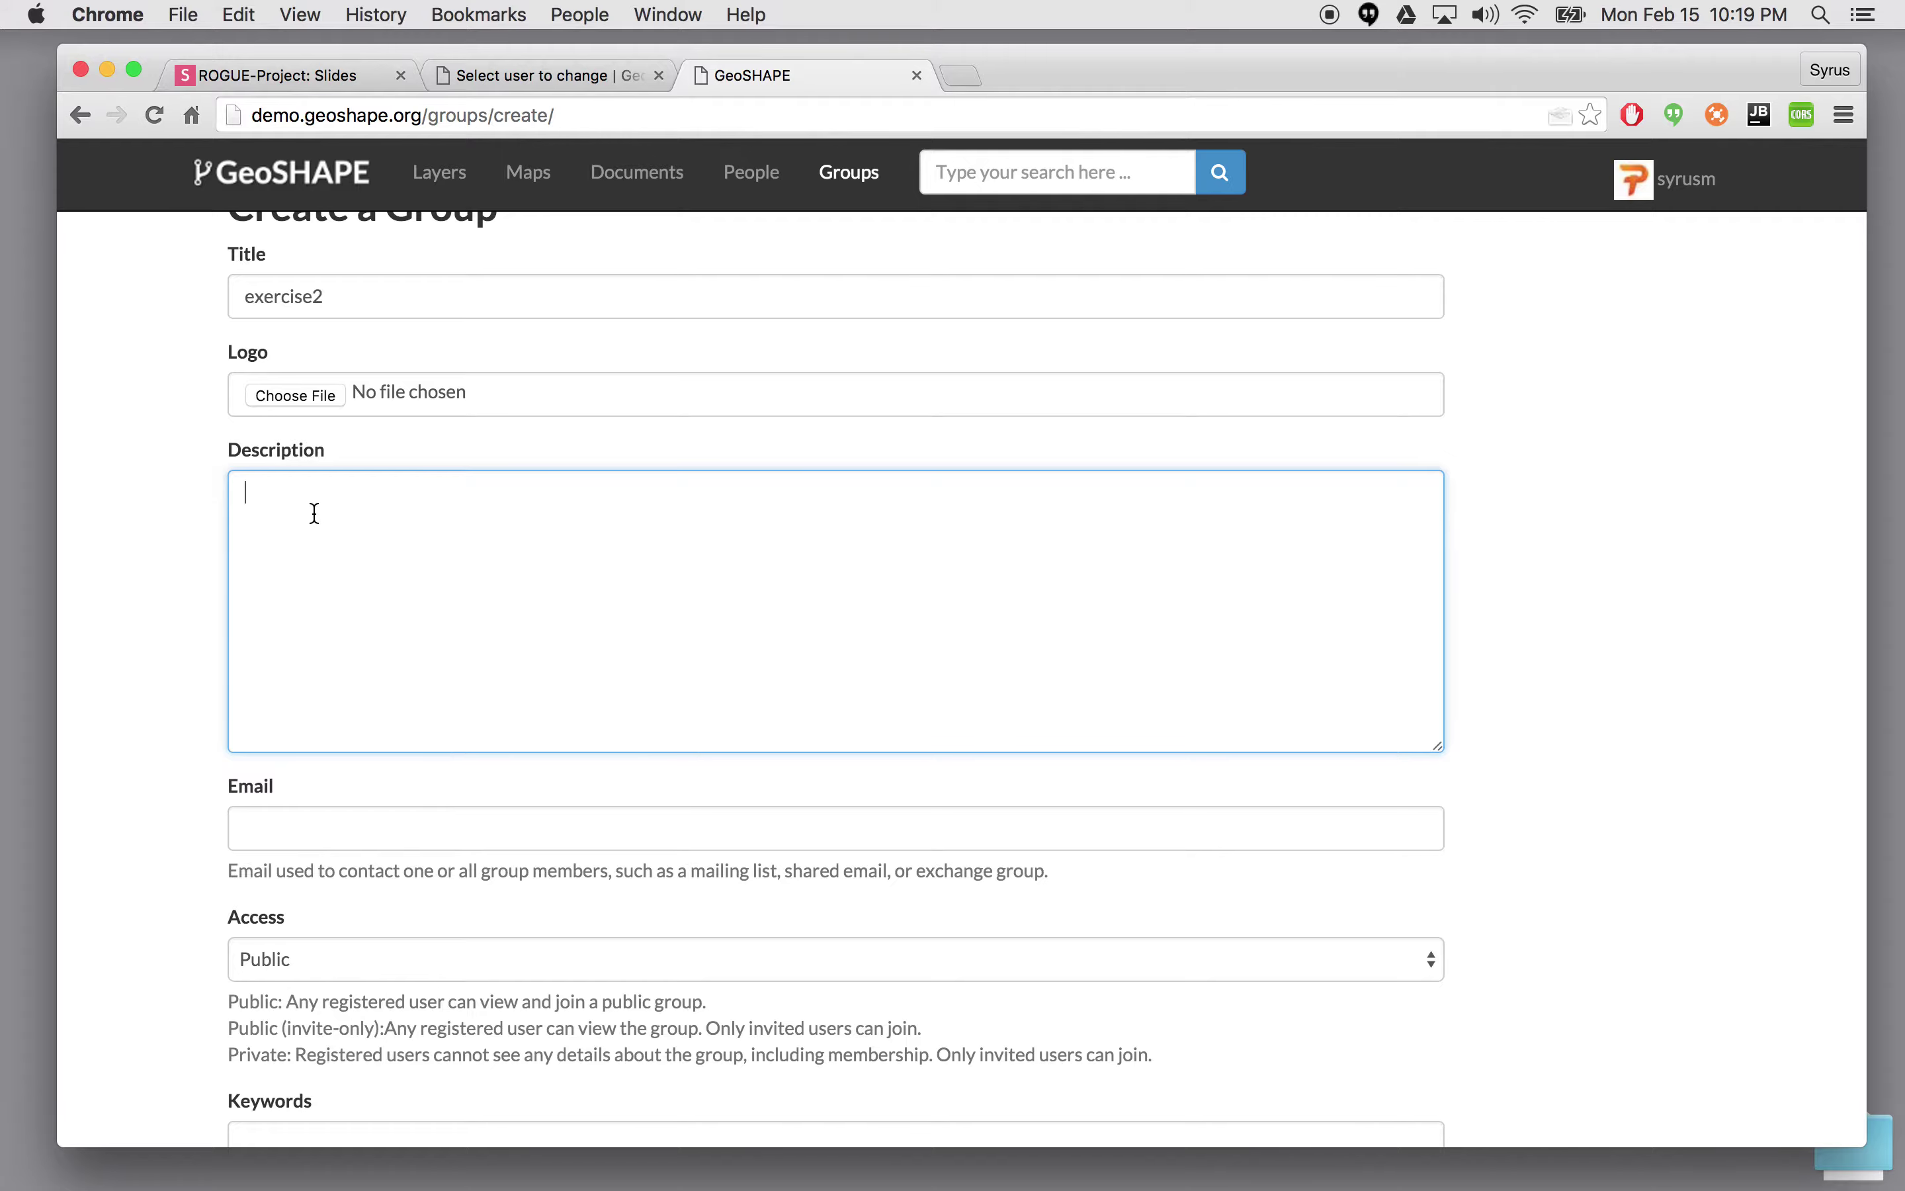
pyautogui.click(303, 395)
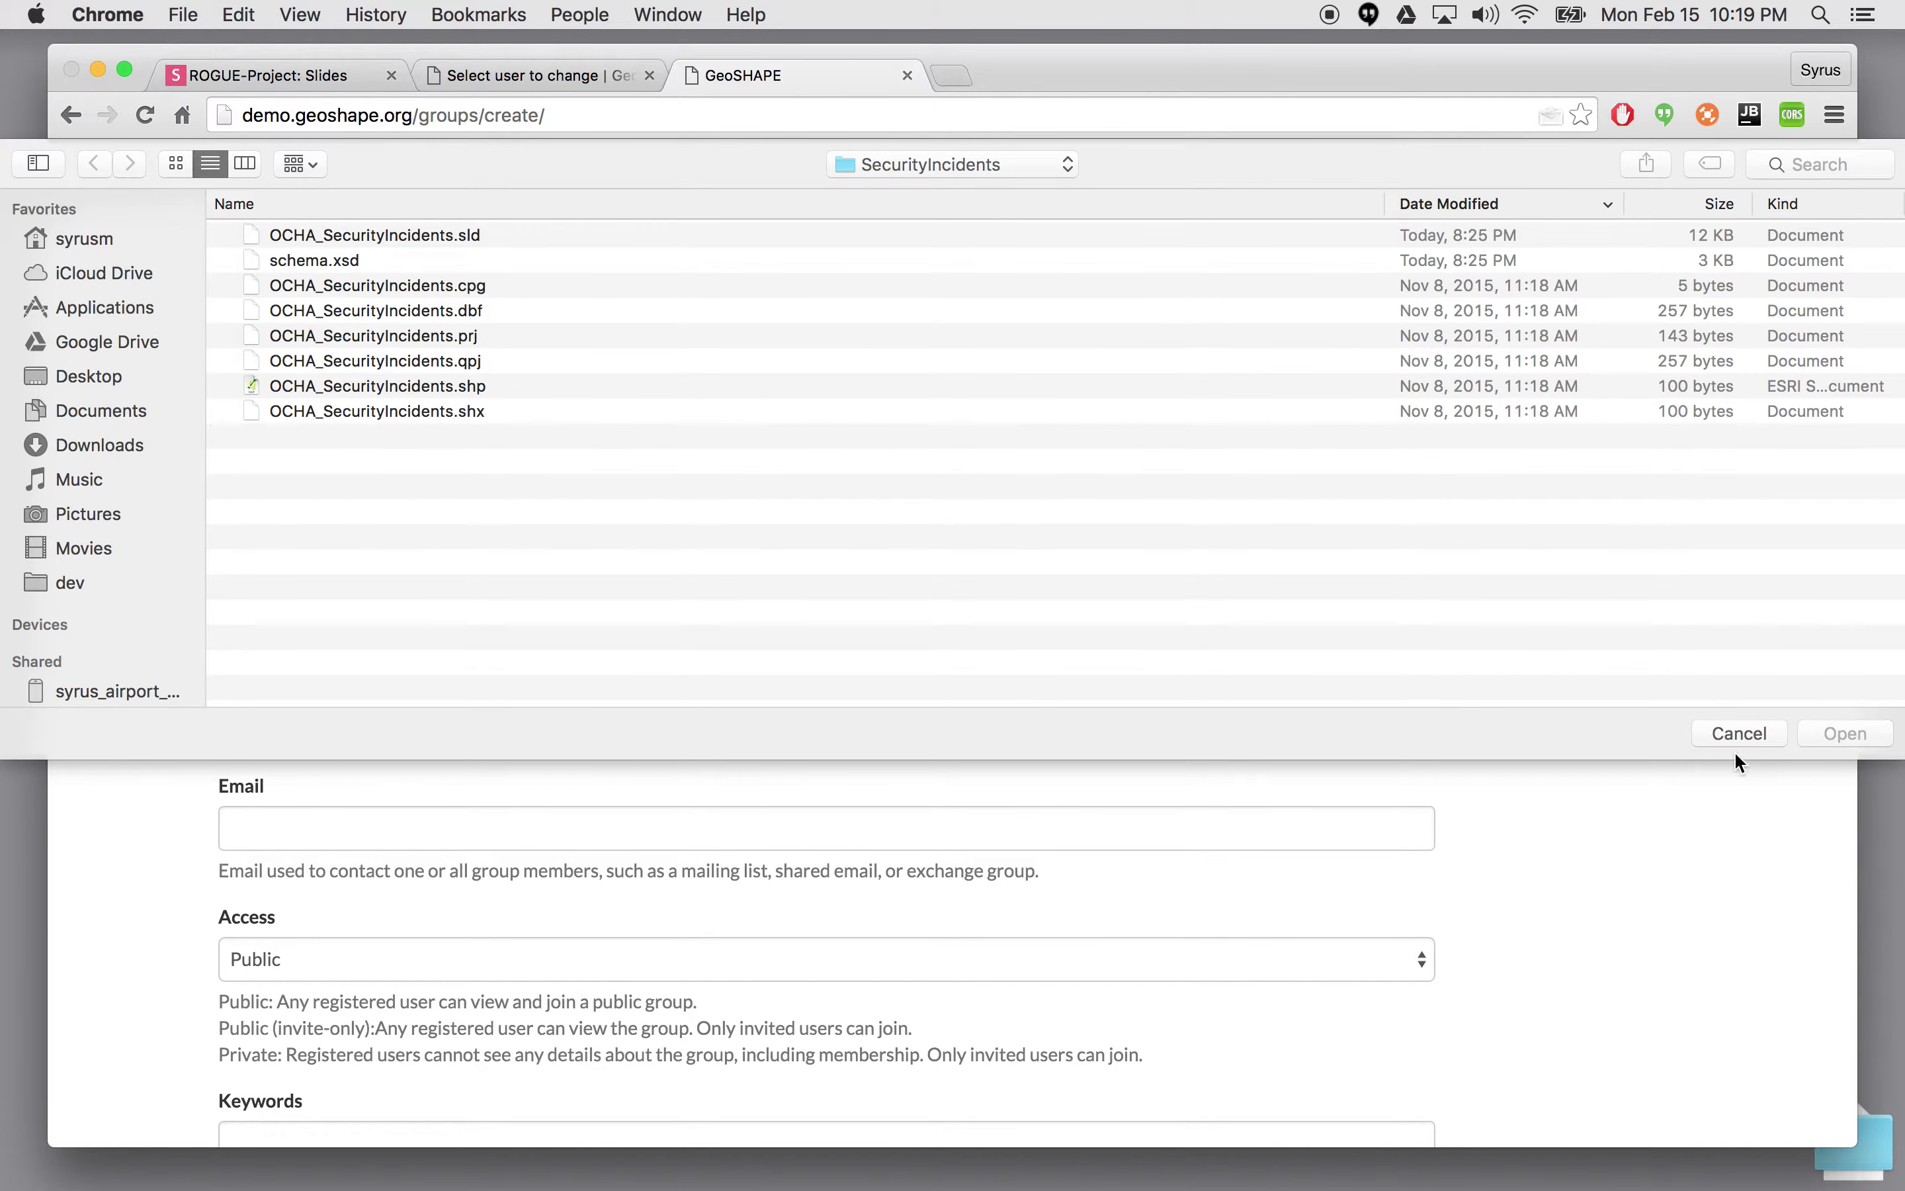
pyautogui.click(1738, 736)
pyautogui.scroll(-3, 516, 530)
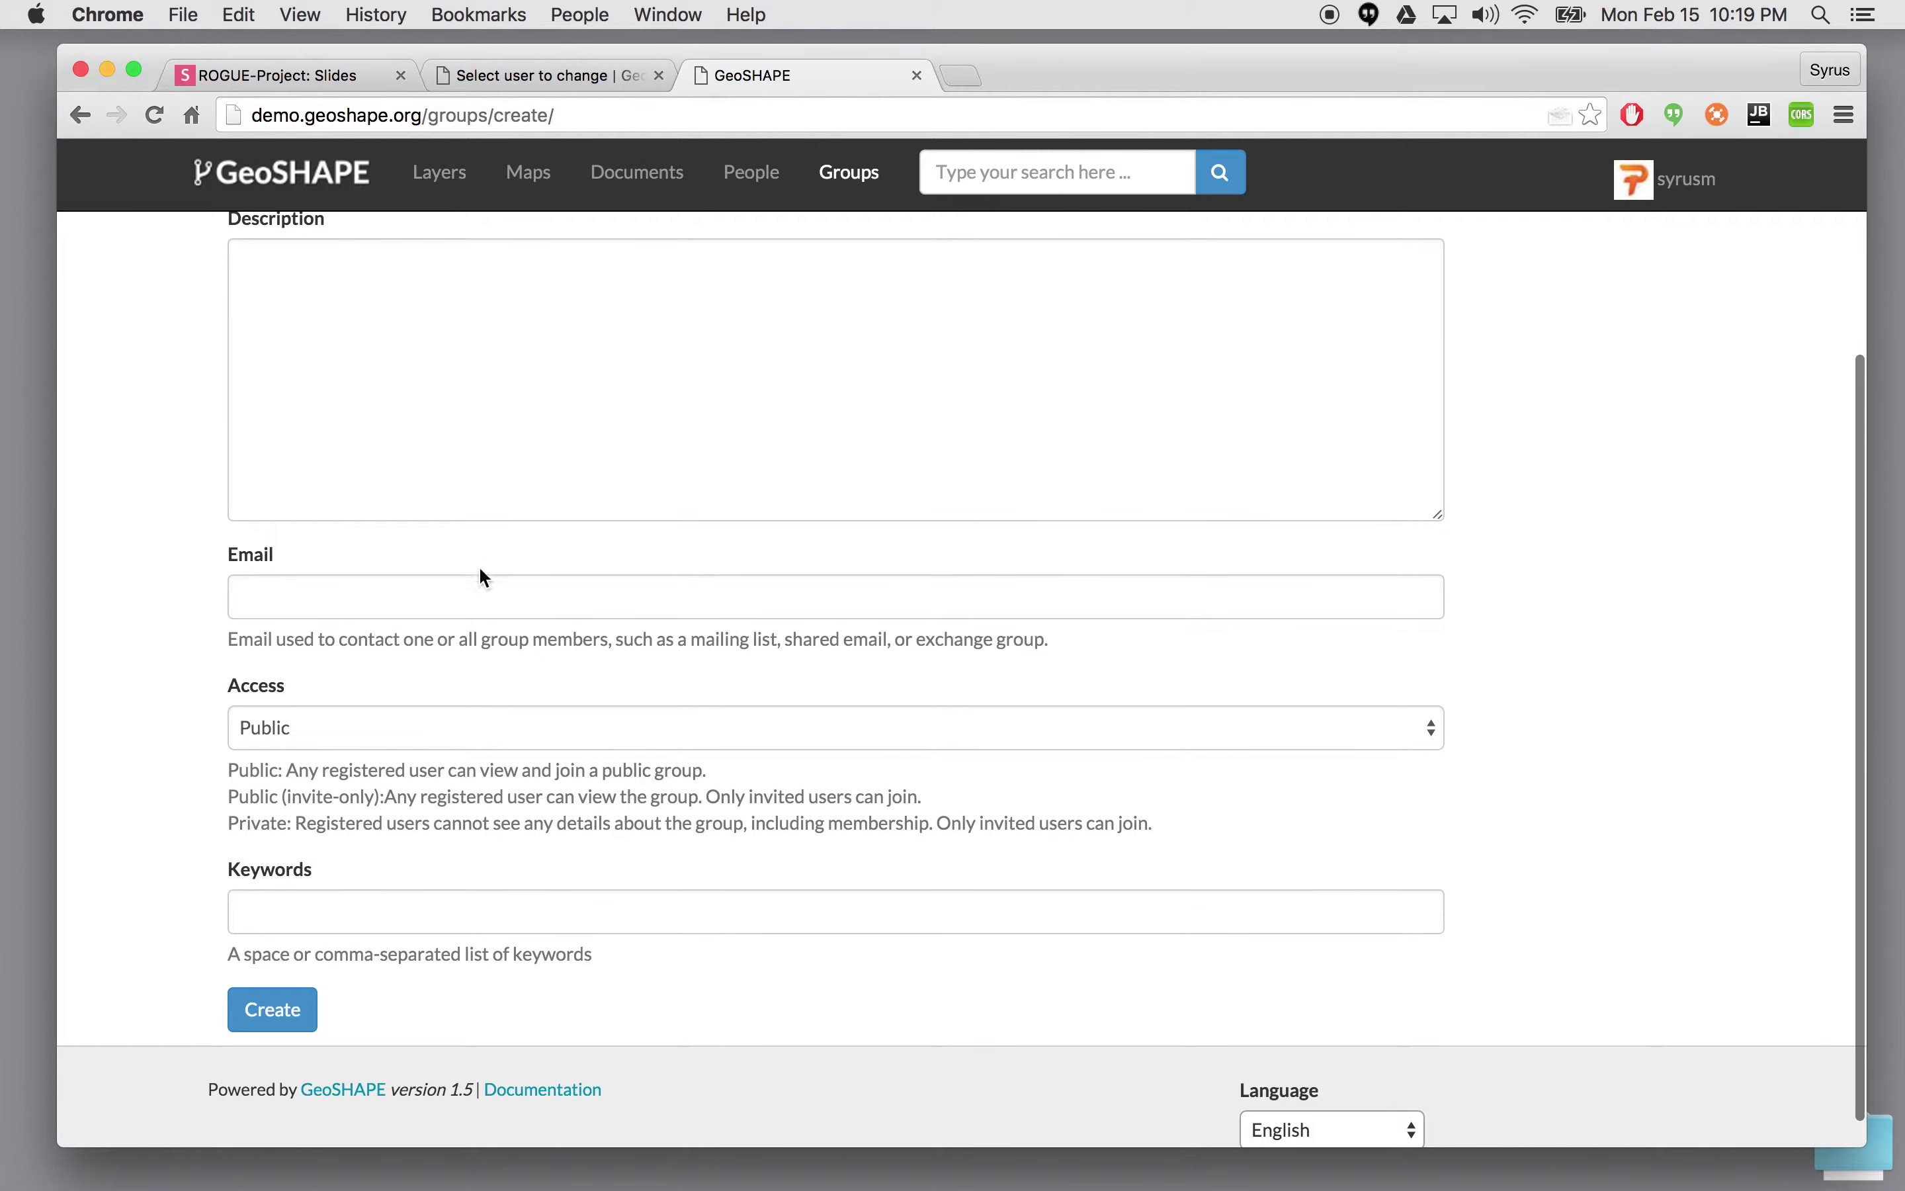
pyautogui.click(384, 602)
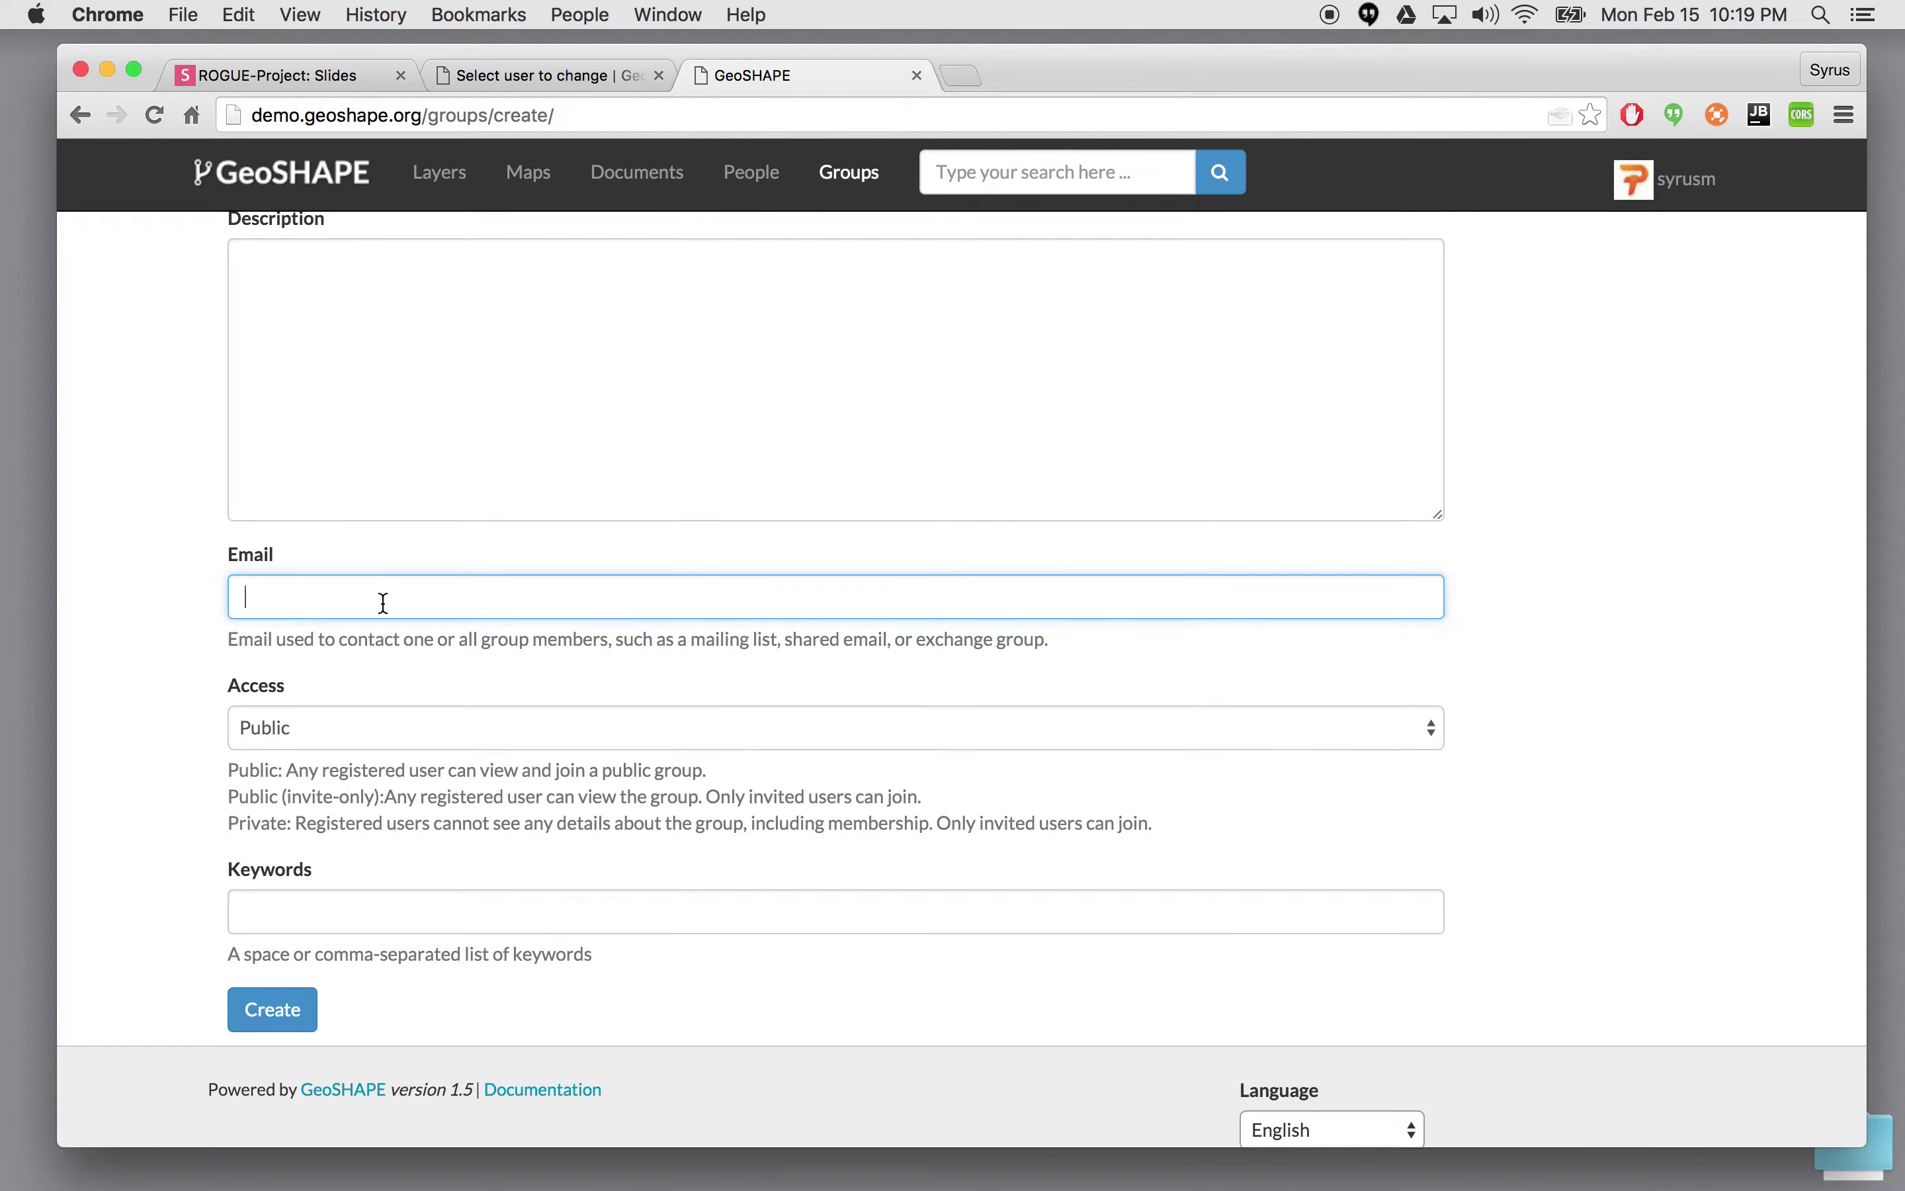
pyautogui.scroll(3, 381, 590)
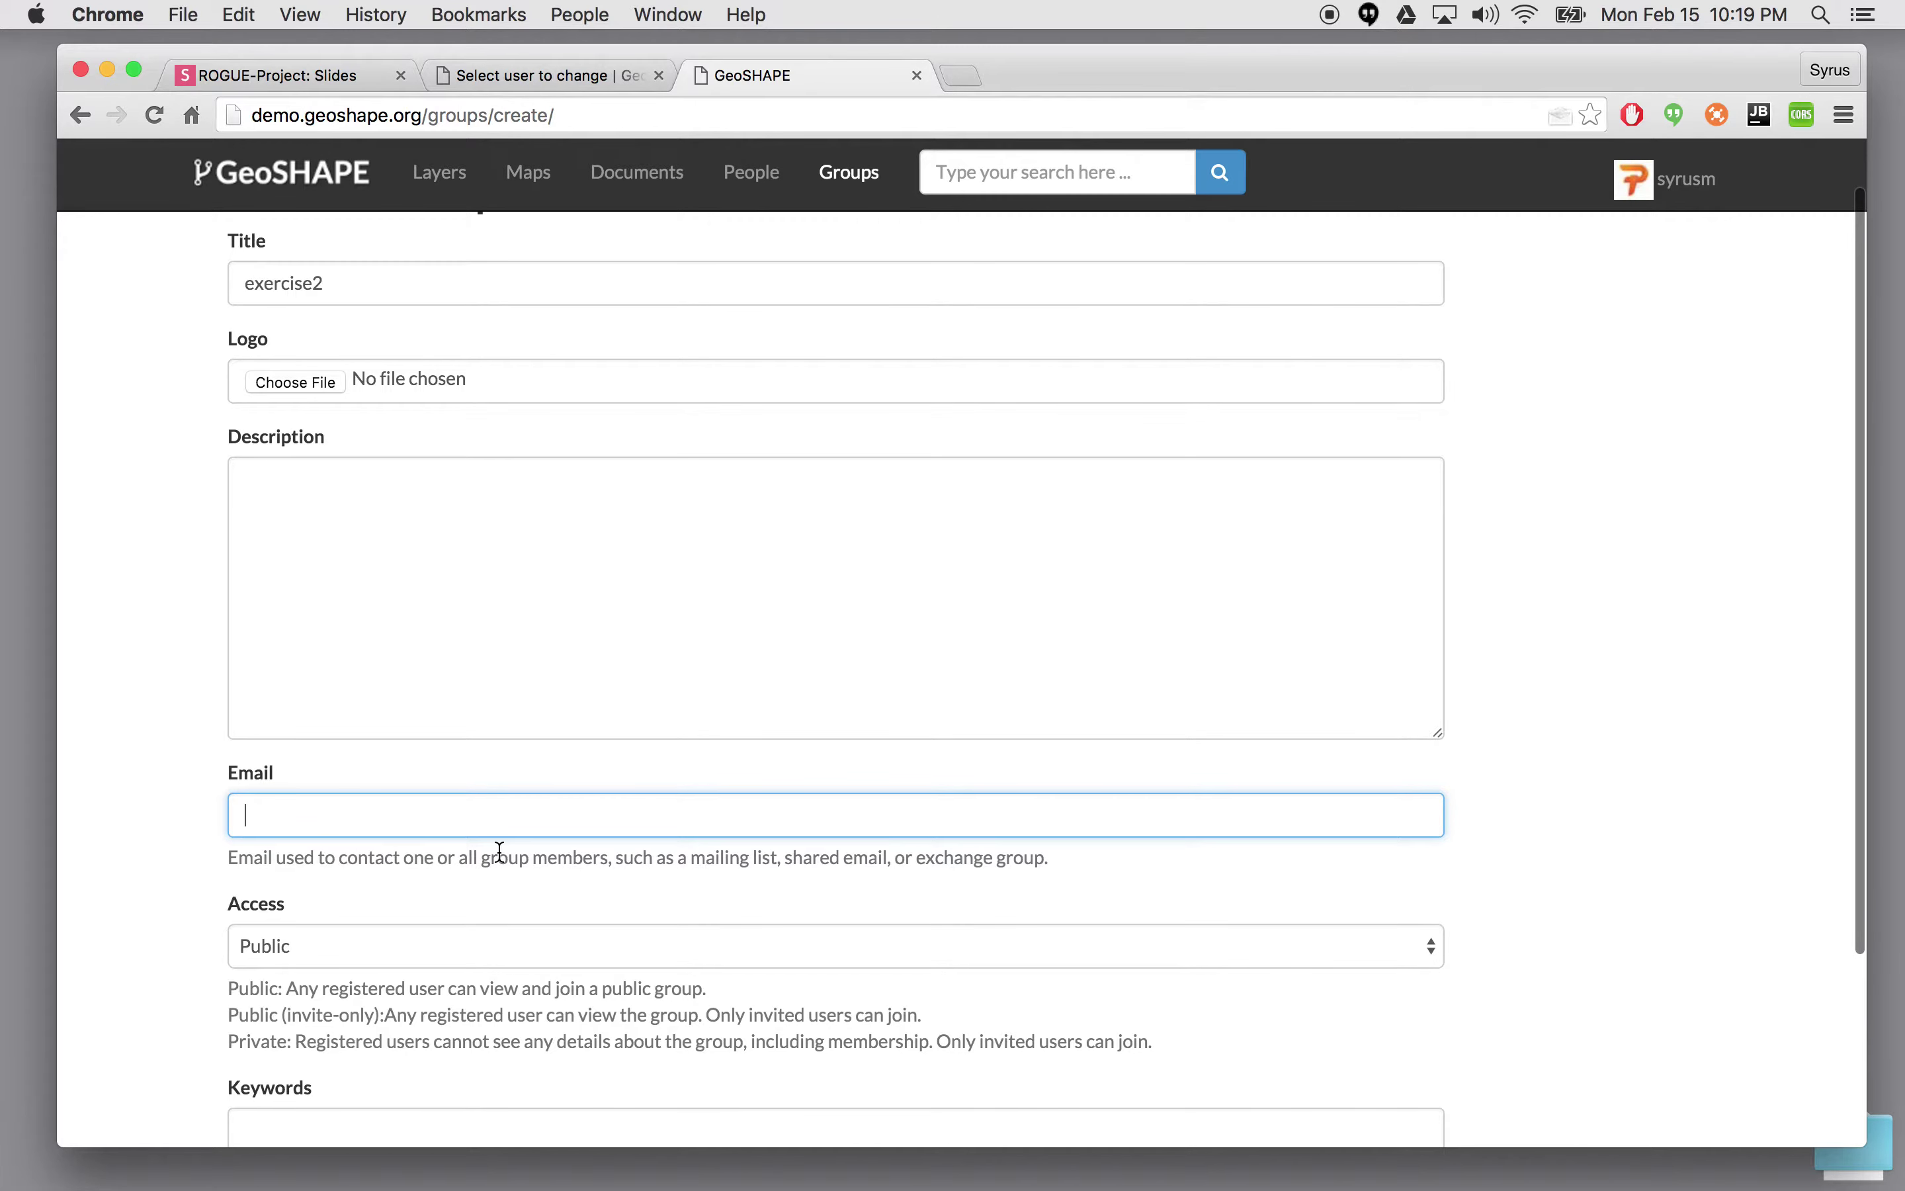
pyautogui.scroll(-3, 500, 851)
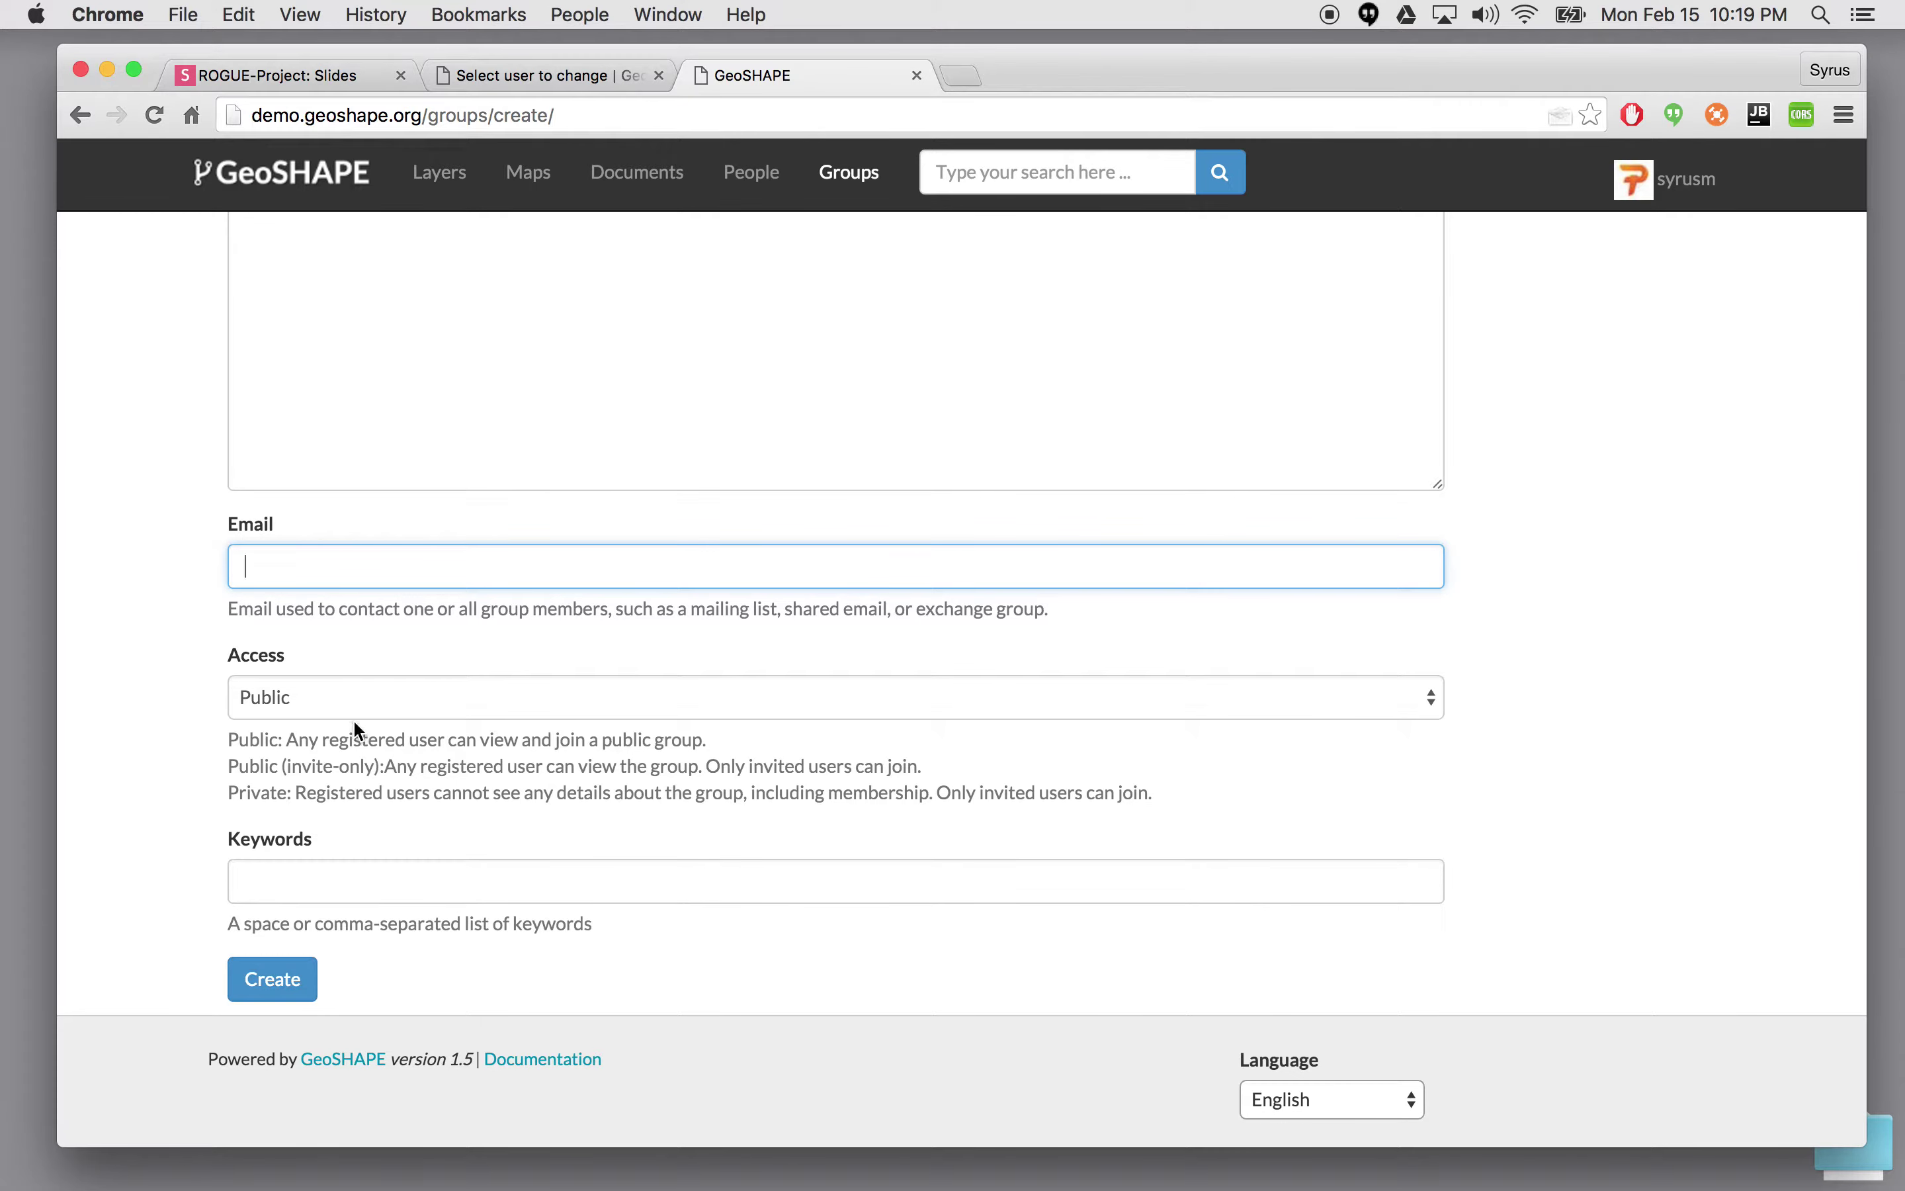
# - Set access to Public (invite-only) and submit, which flags Description as required
pyautogui.click(303, 693)
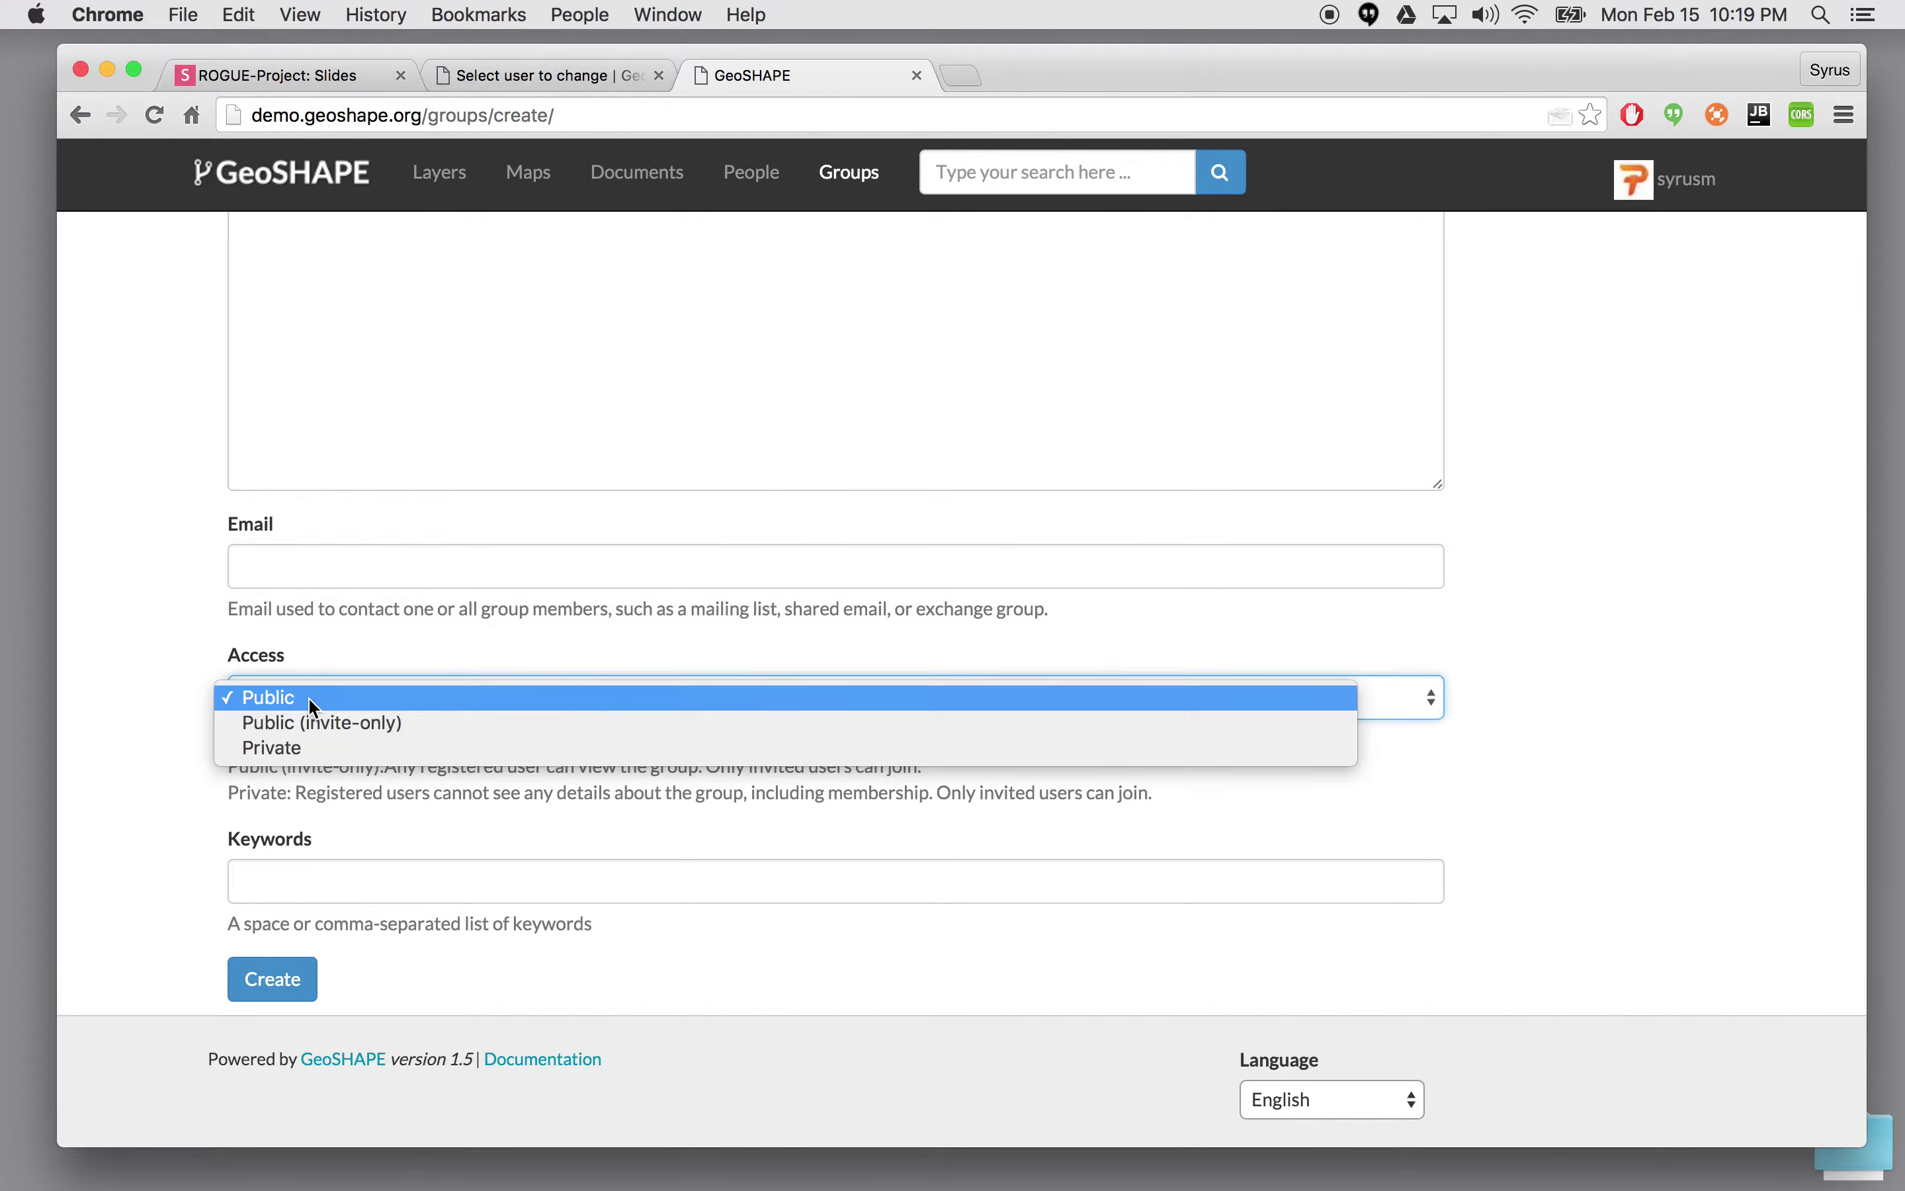
pyautogui.click(403, 724)
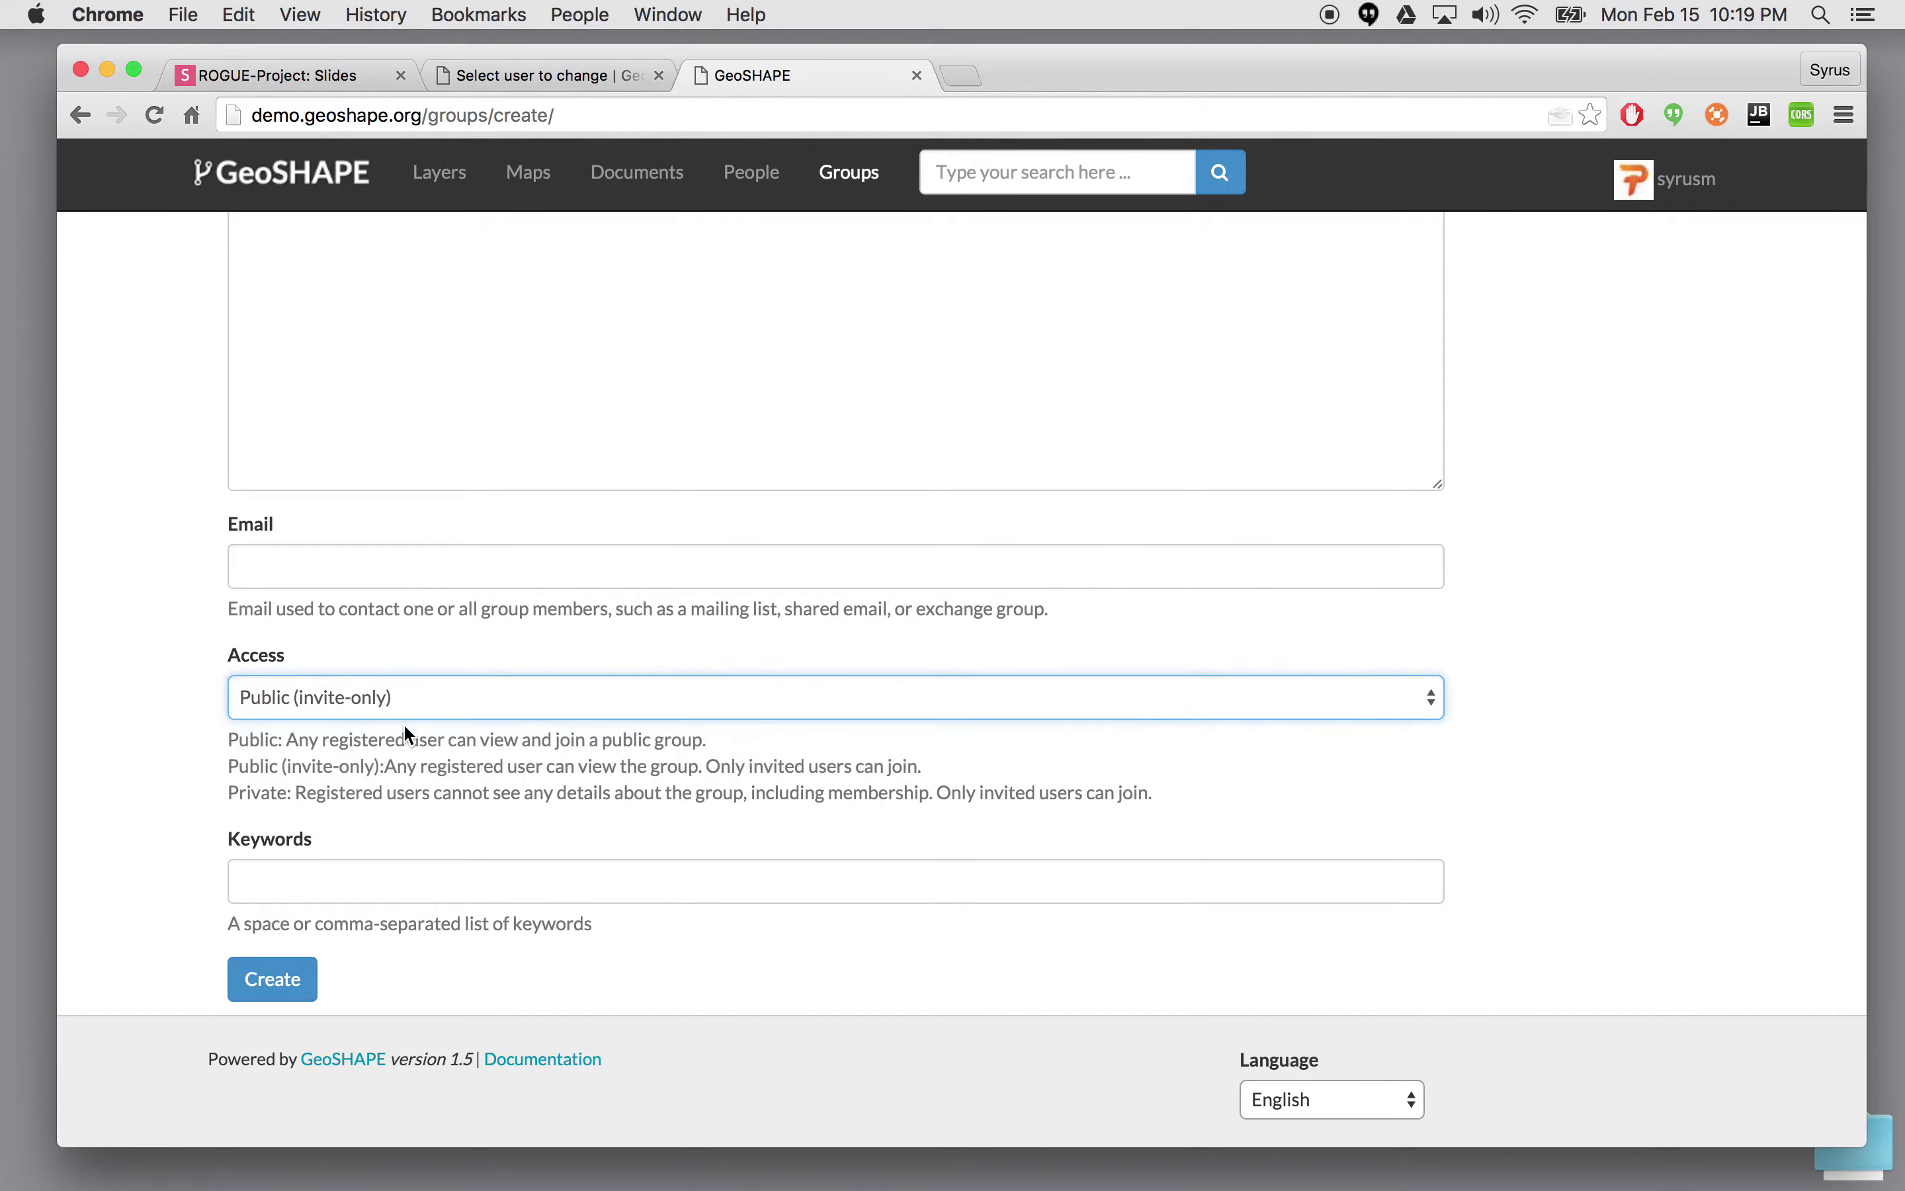
pyautogui.scroll(5, 551, 866)
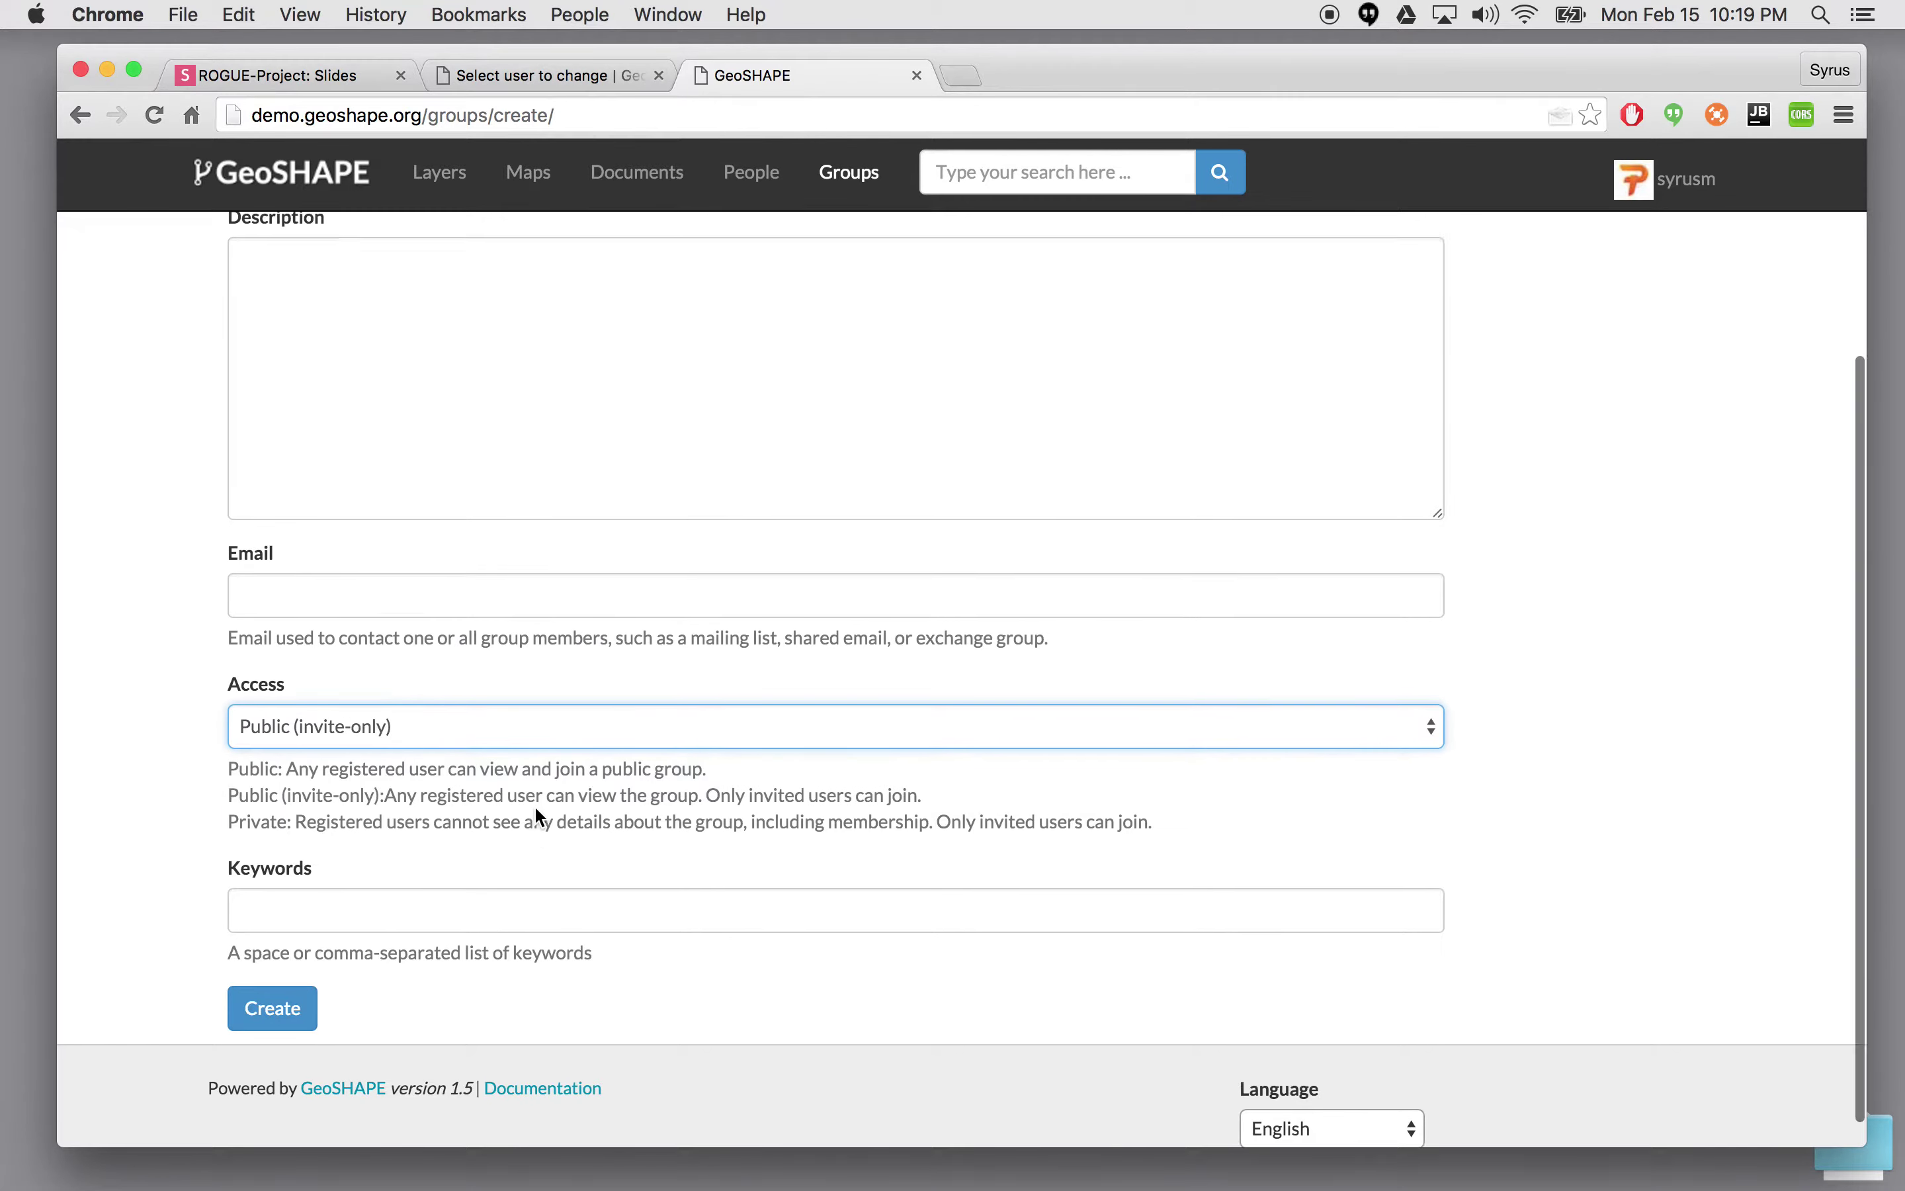
pyautogui.scroll(-5, 355, 458)
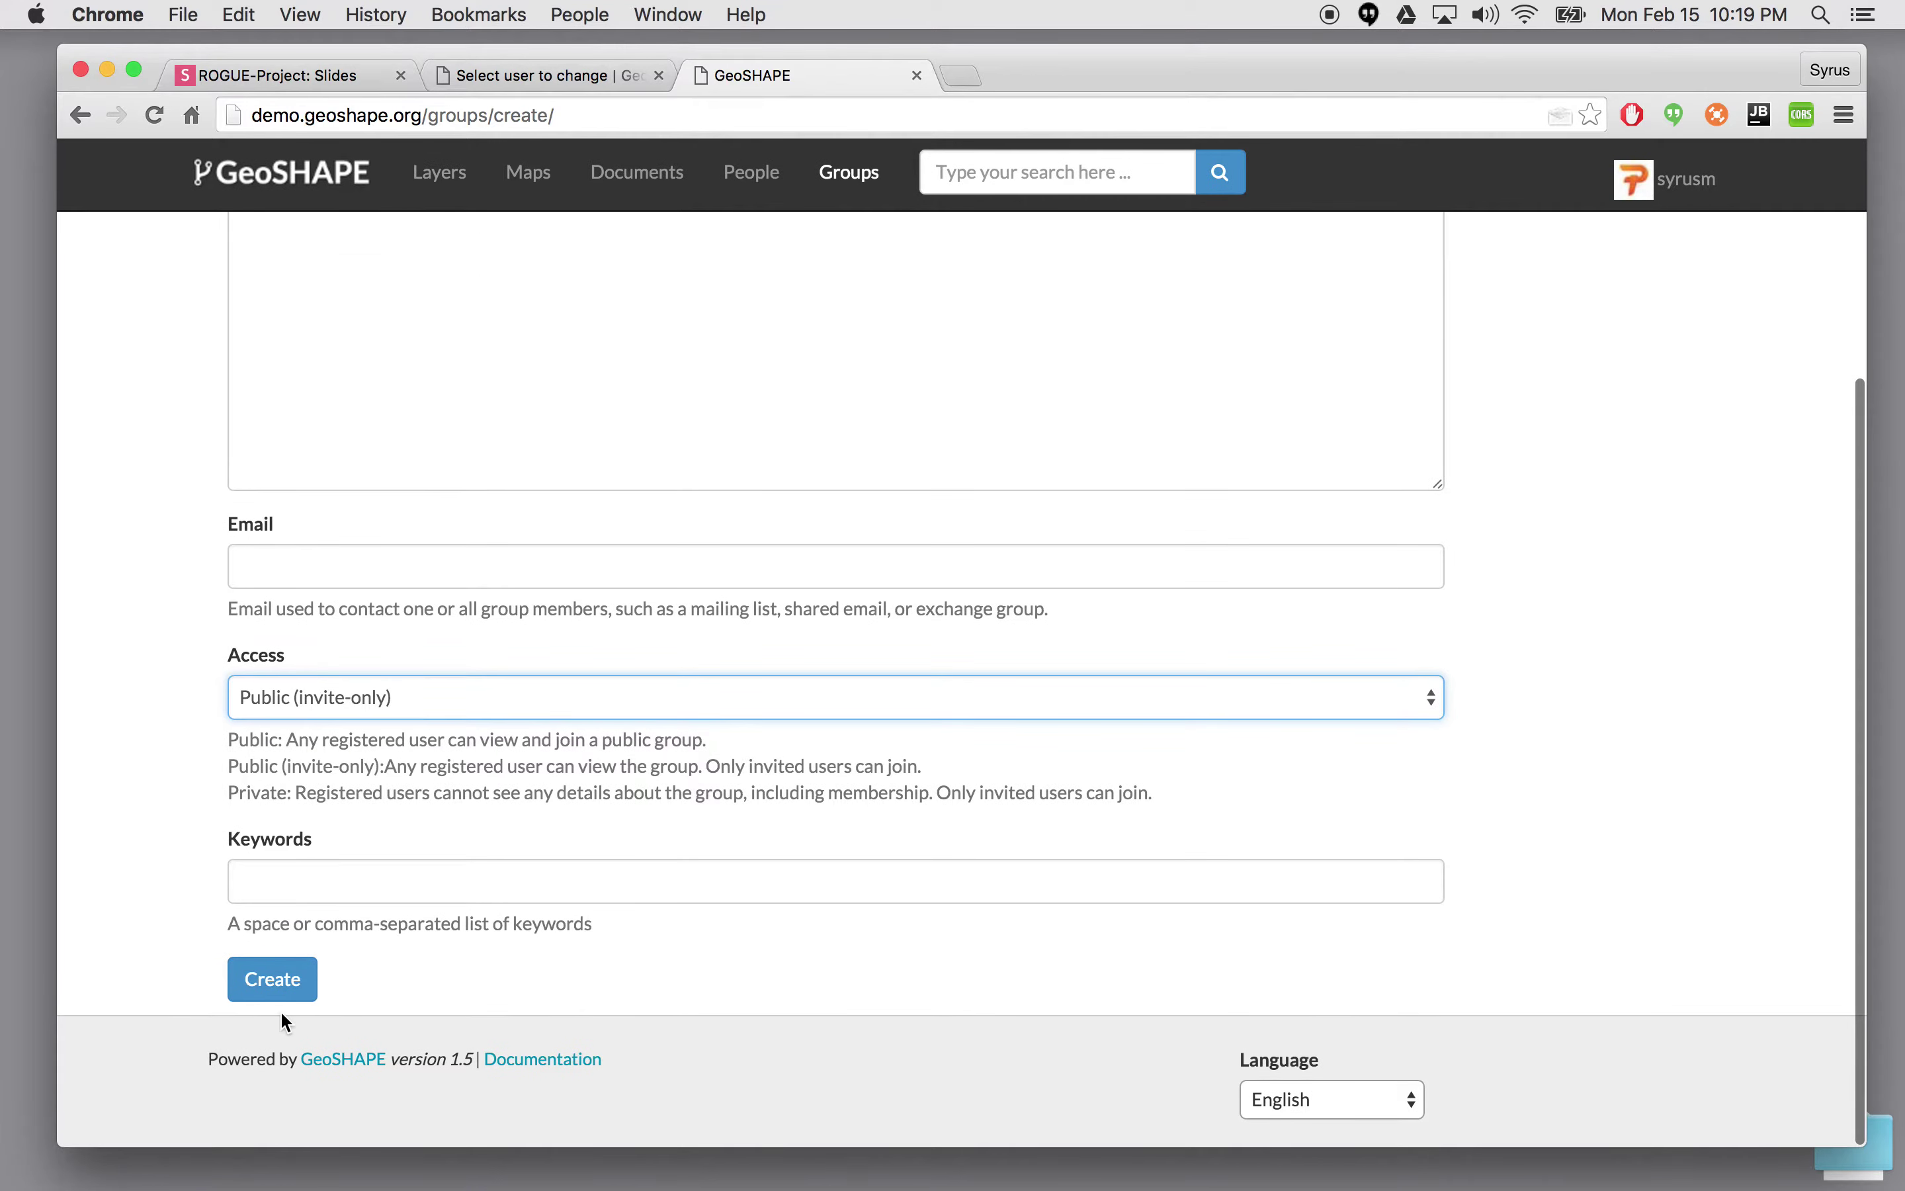
pyautogui.click(289, 992)
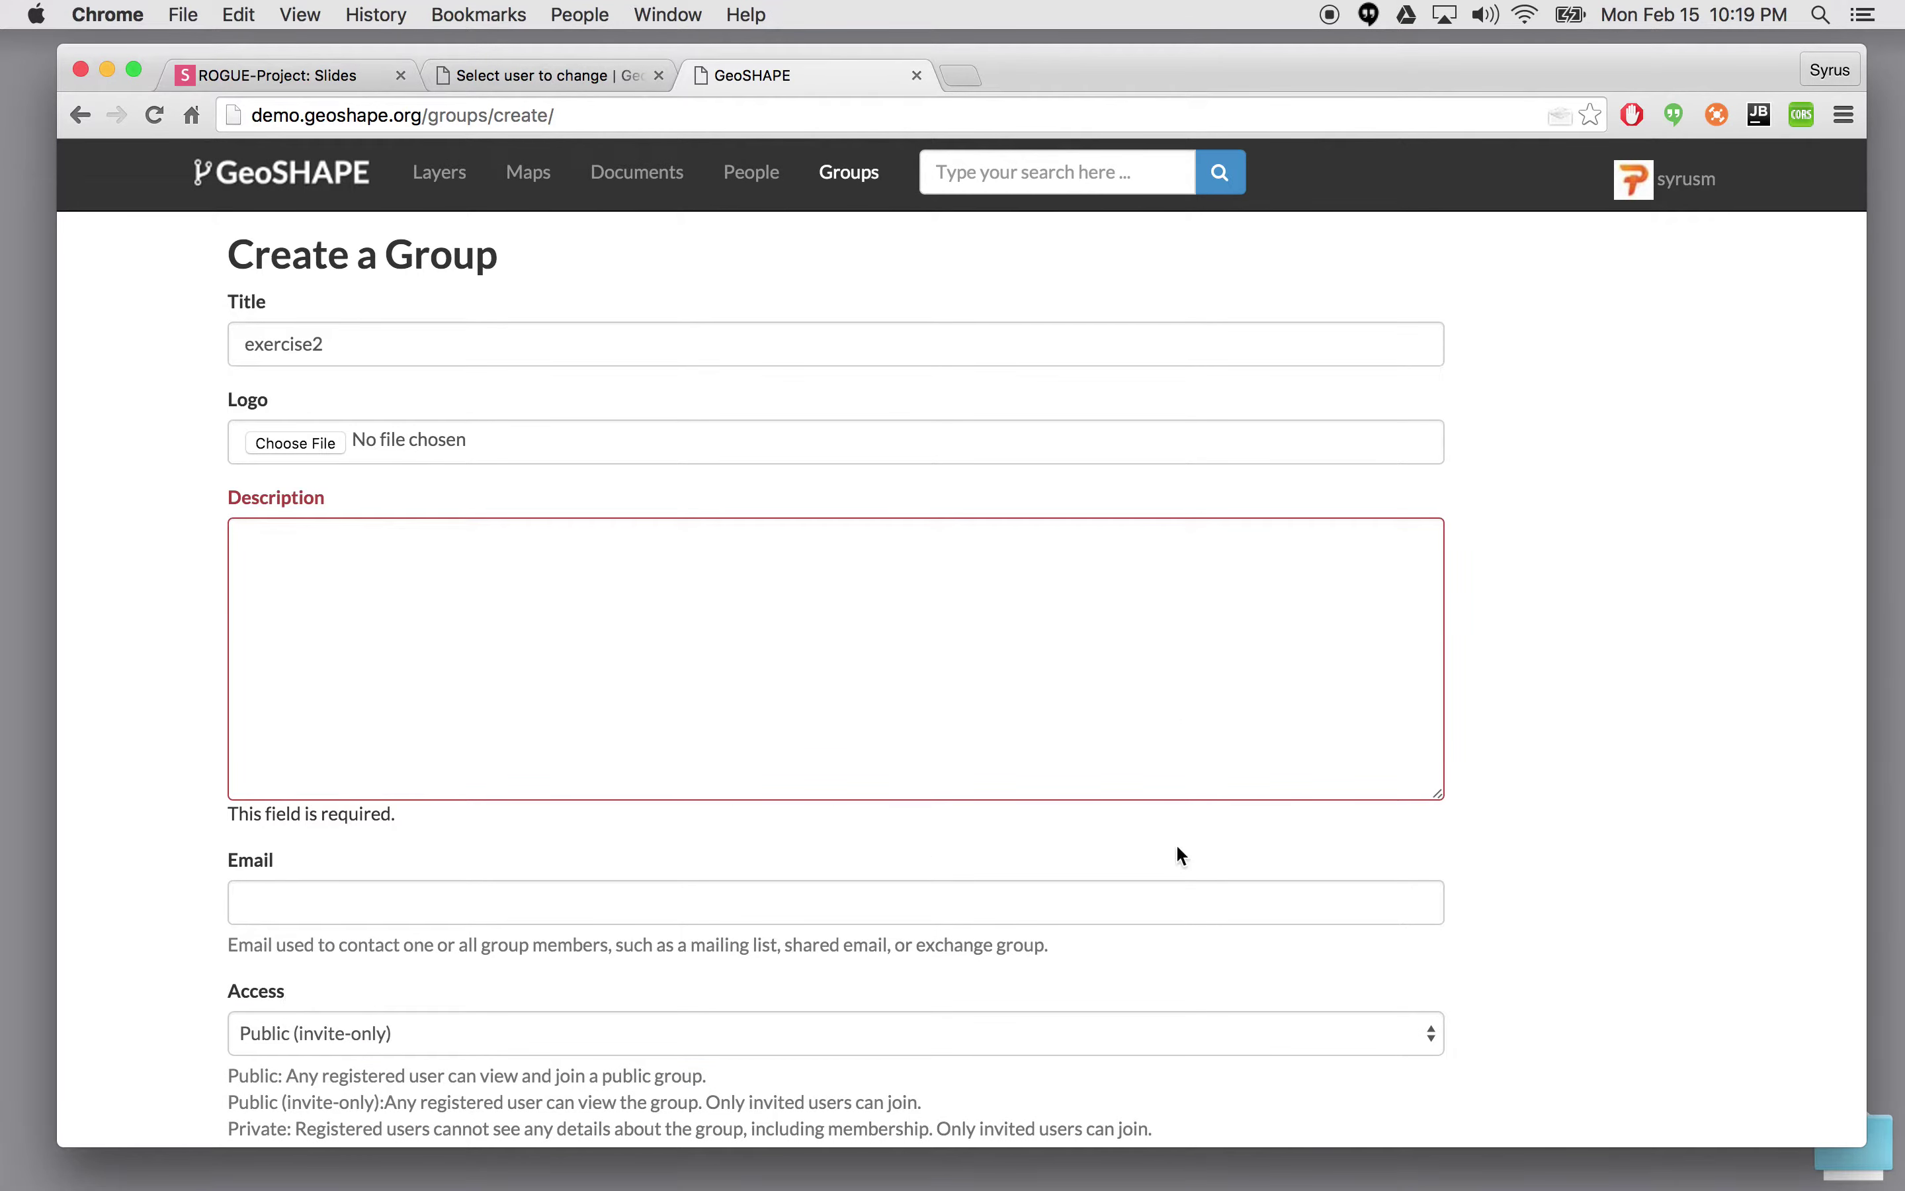
# - Enter the description 'exercise 2' and create the exercise2 group
pyautogui.scroll(-5, 1581, 790)
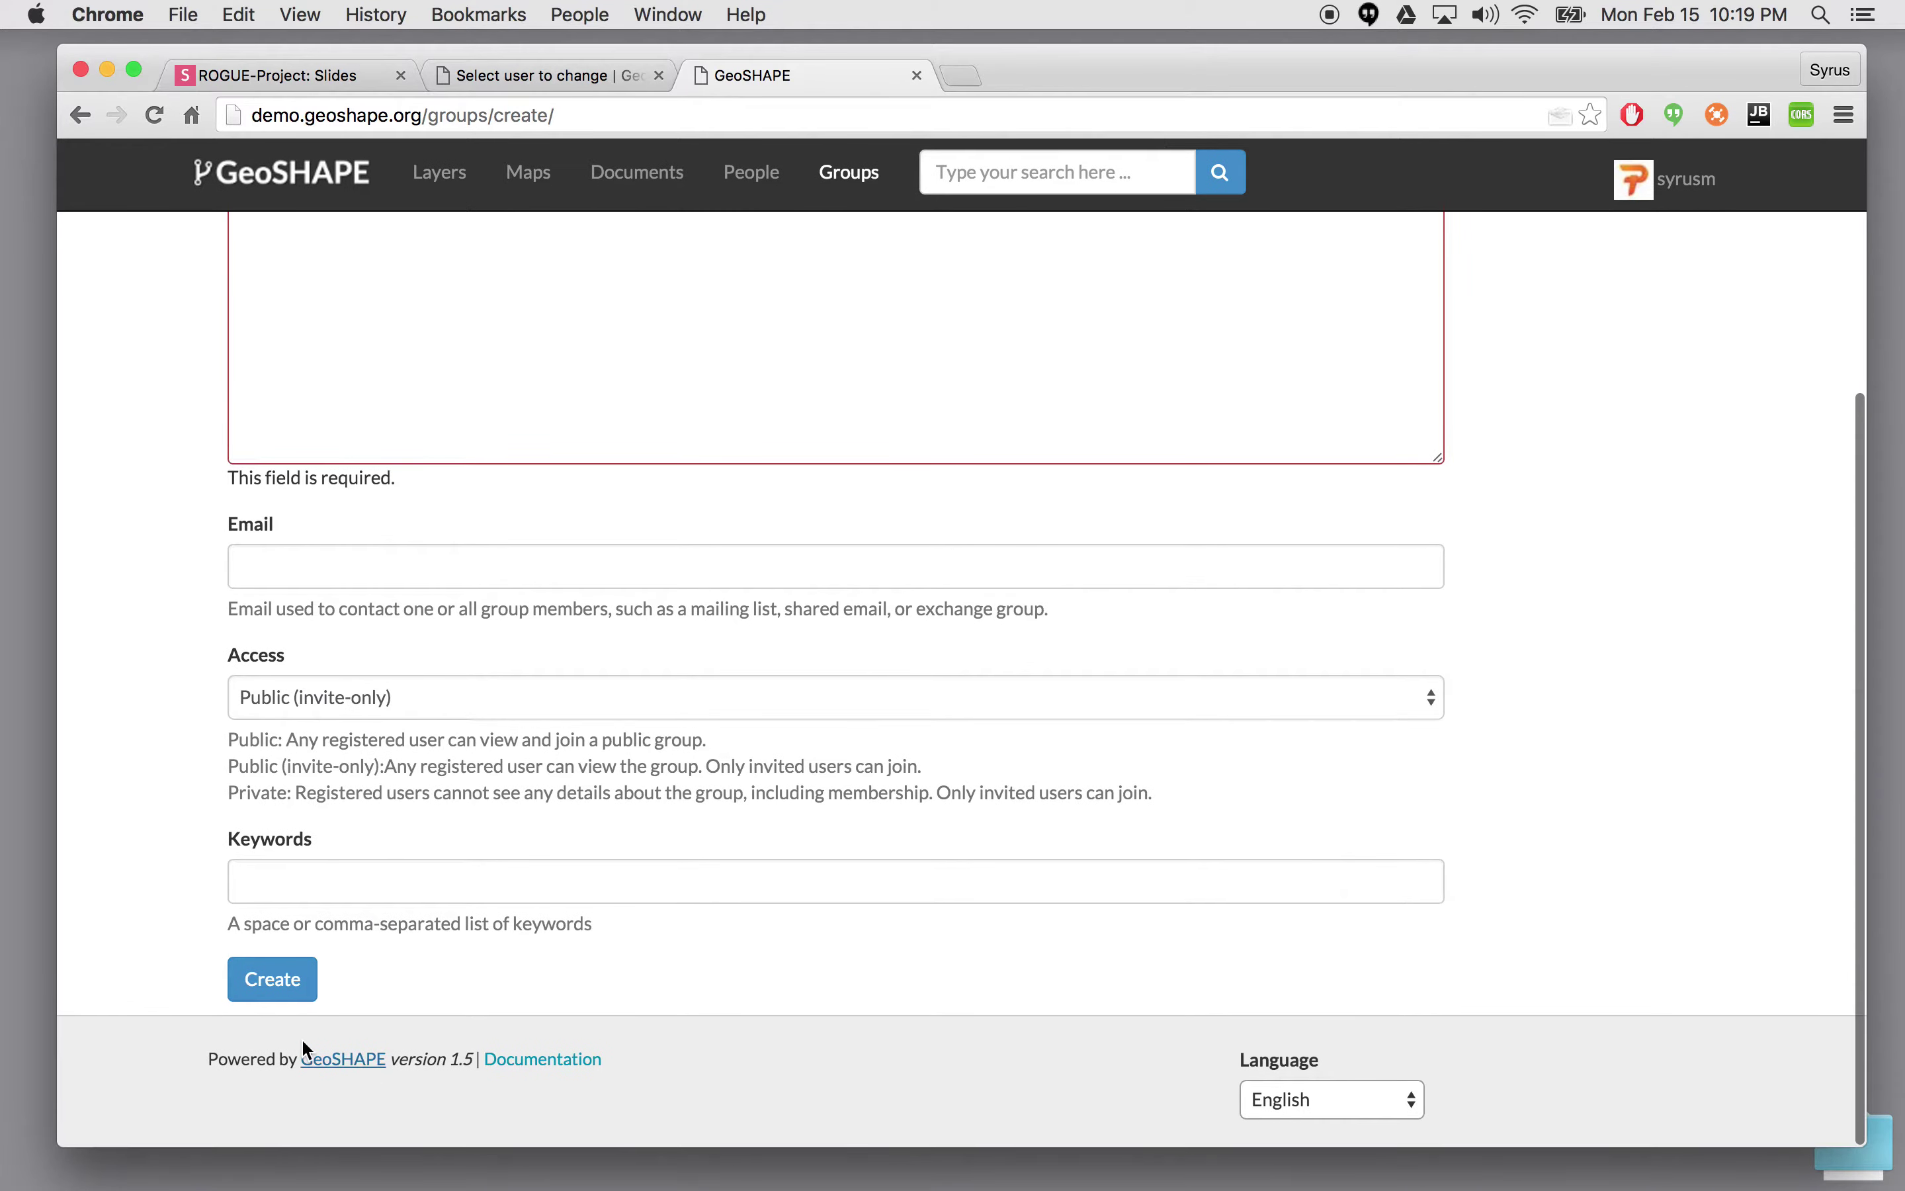
pyautogui.click(280, 981)
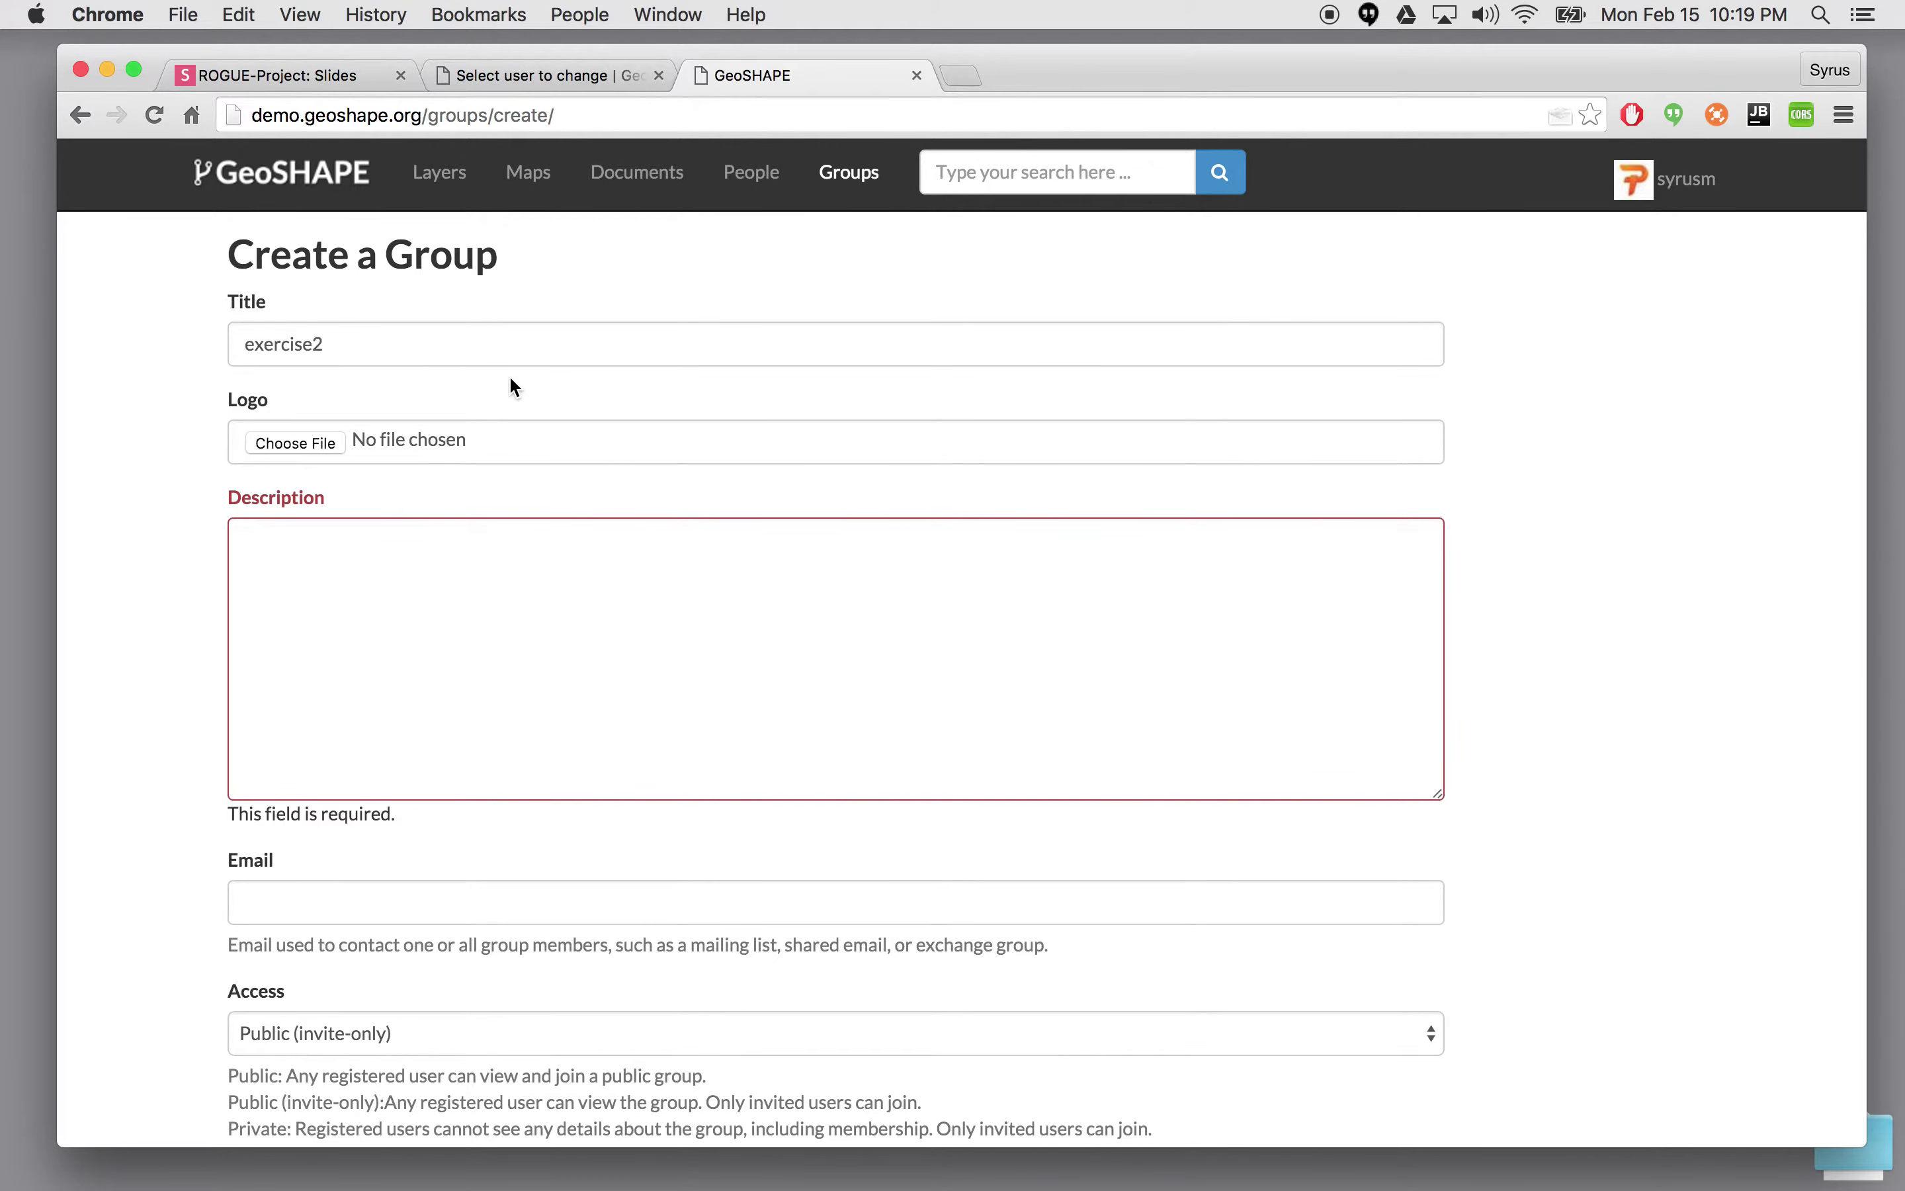
pyautogui.click(396, 608)
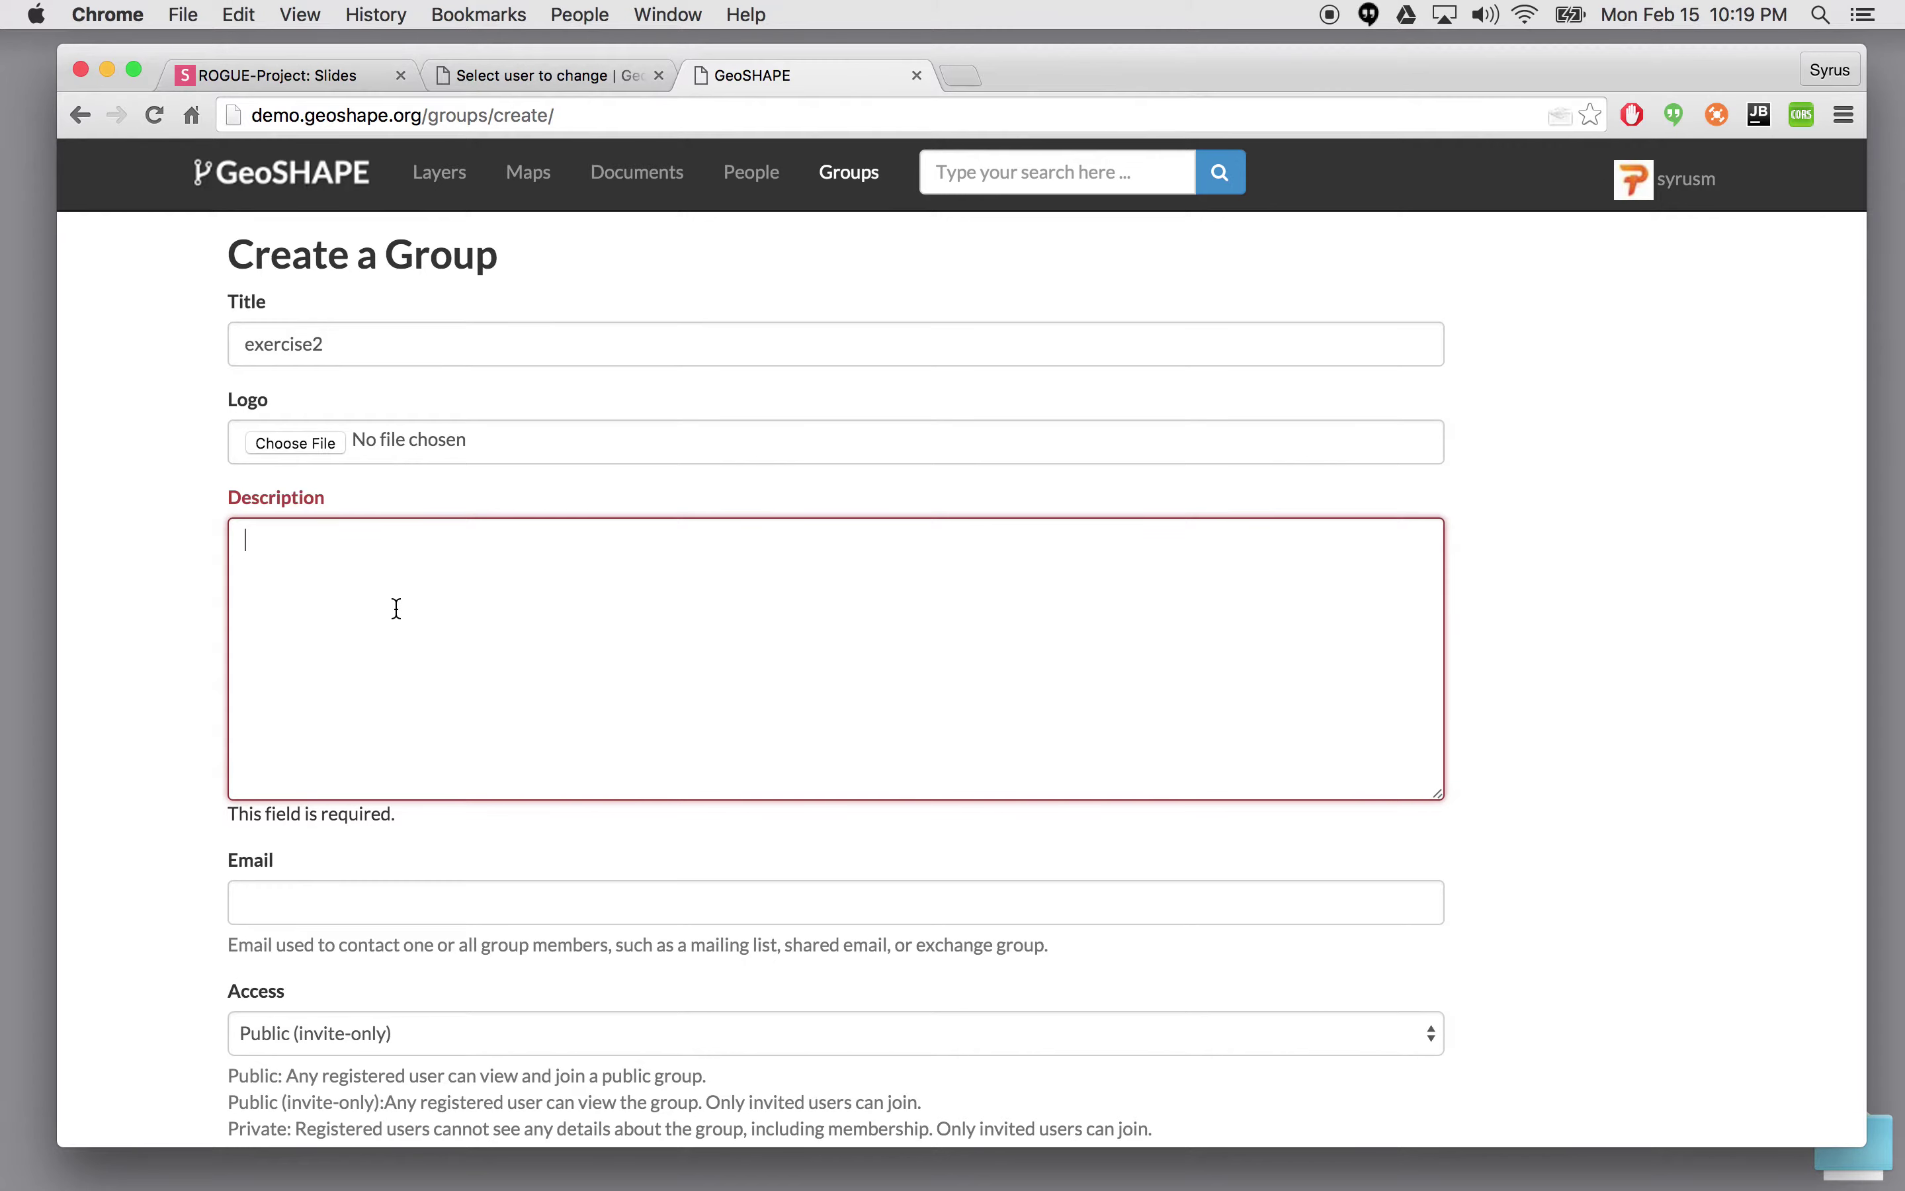
pyautogui.write('exercise 2')
pyautogui.scroll(-5, 548, 627)
pyautogui.click(274, 994)
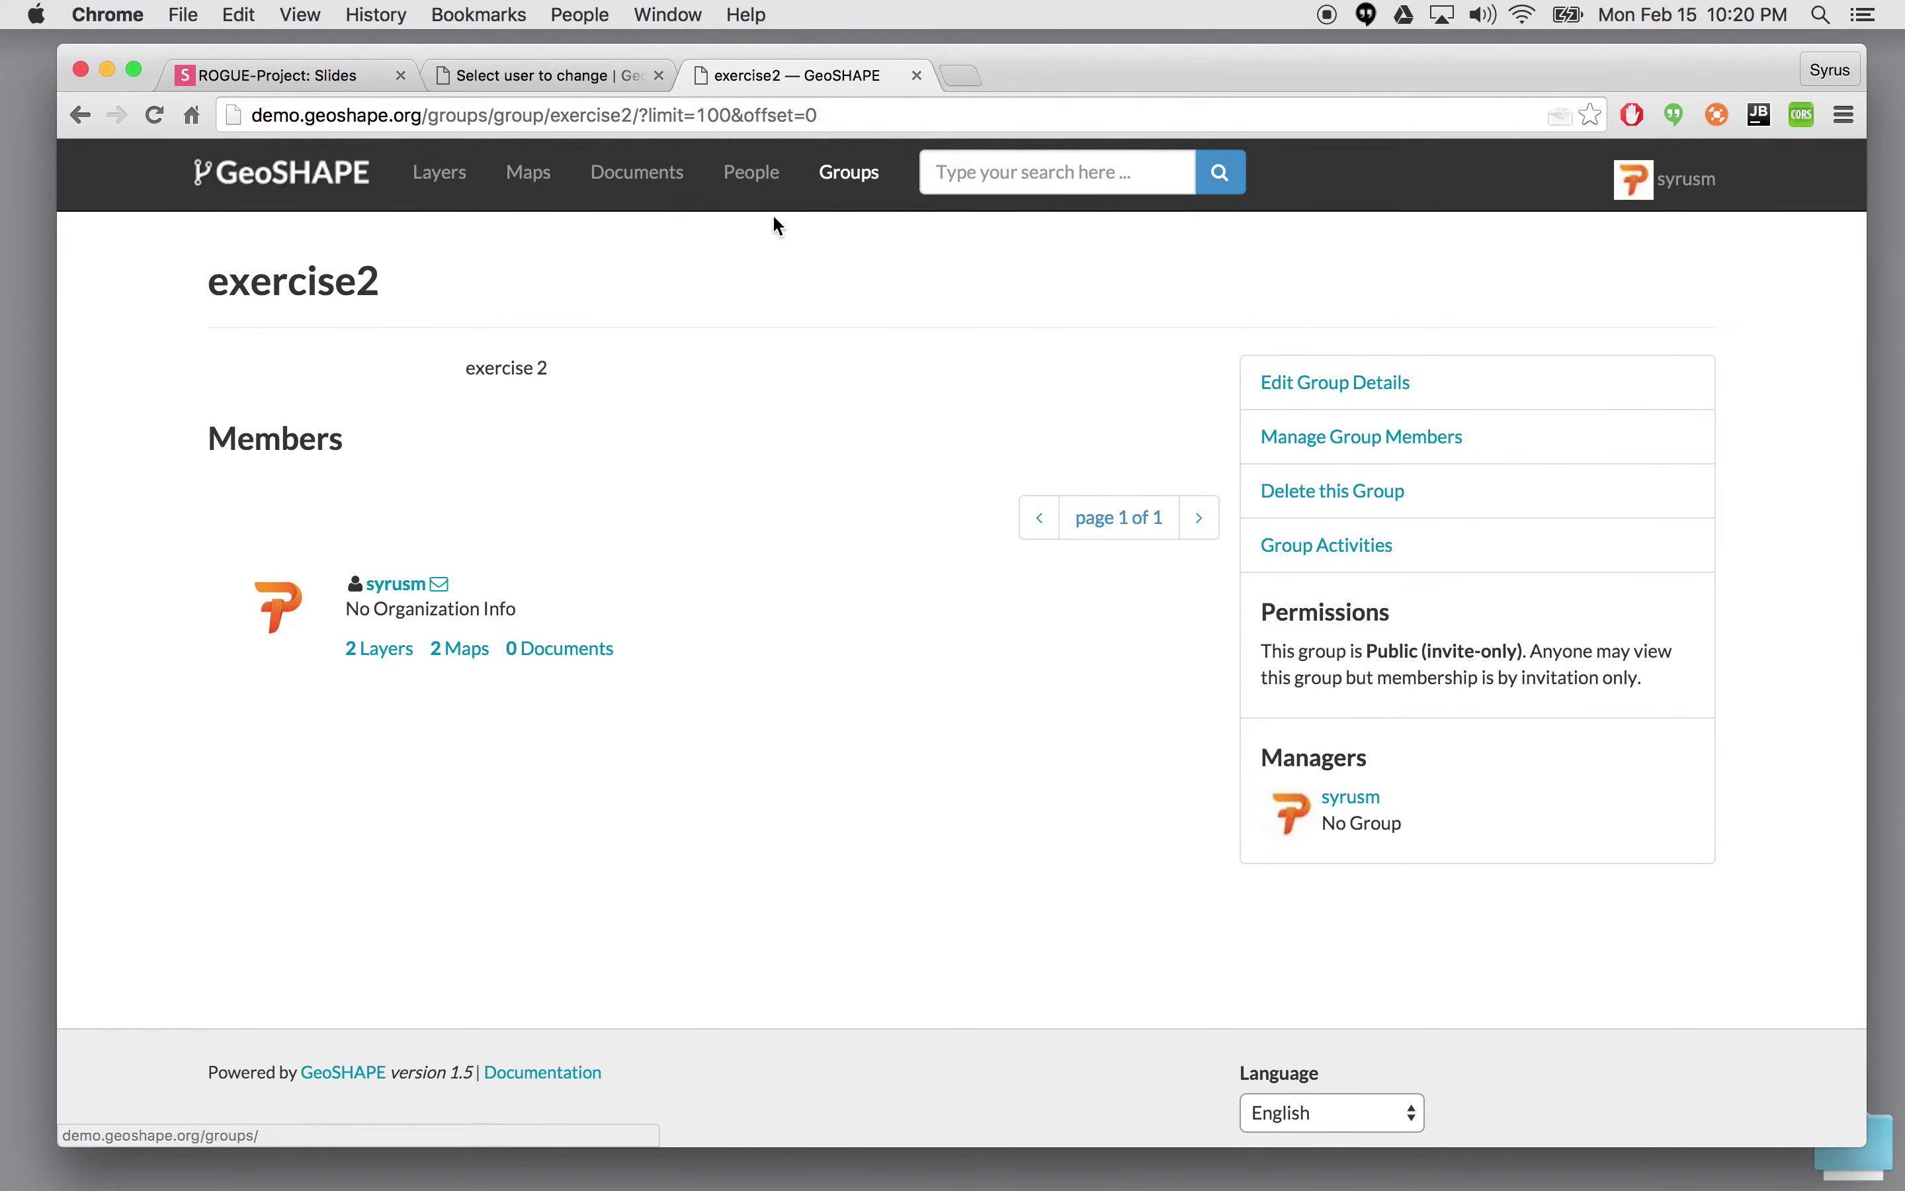
pyautogui.click(849, 175)
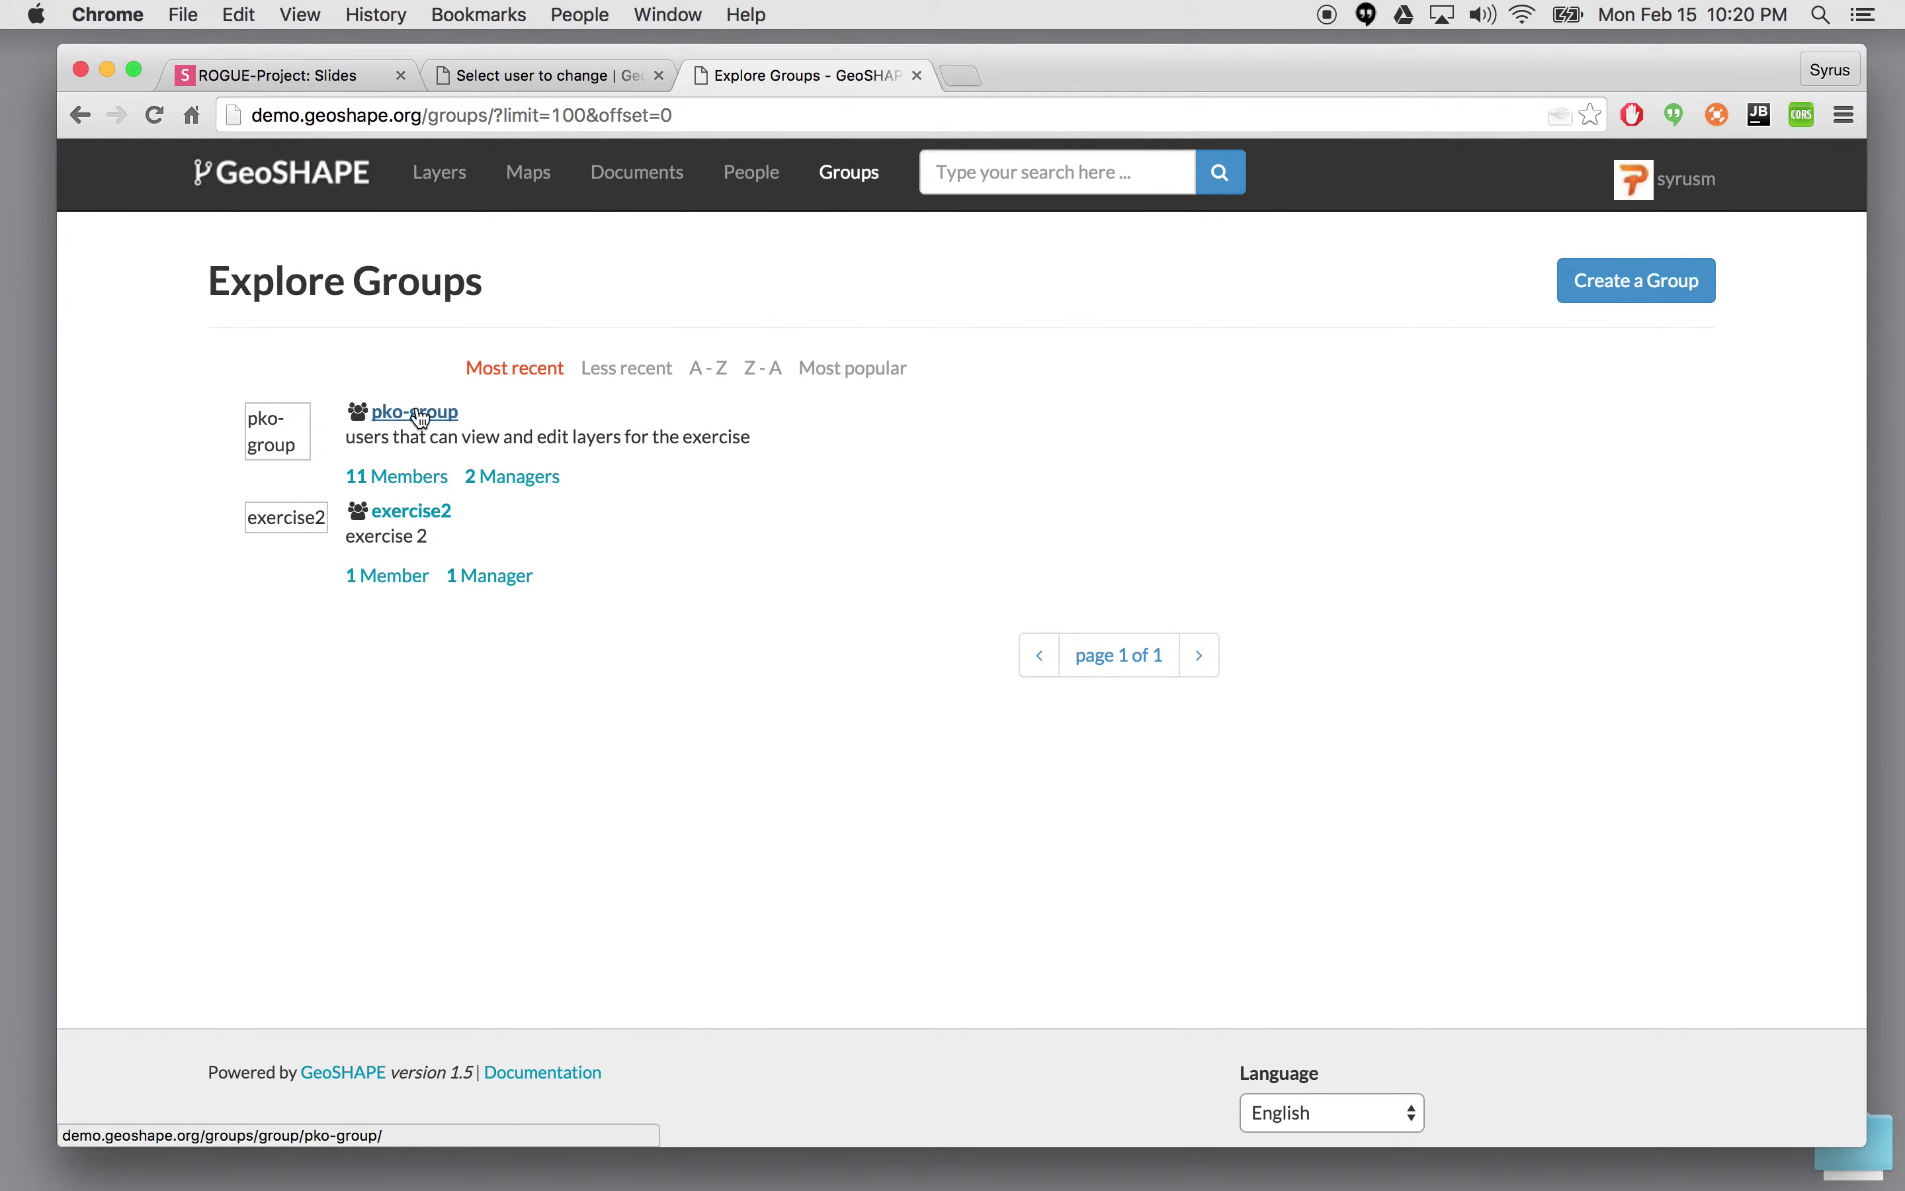
pyautogui.click(442, 525)
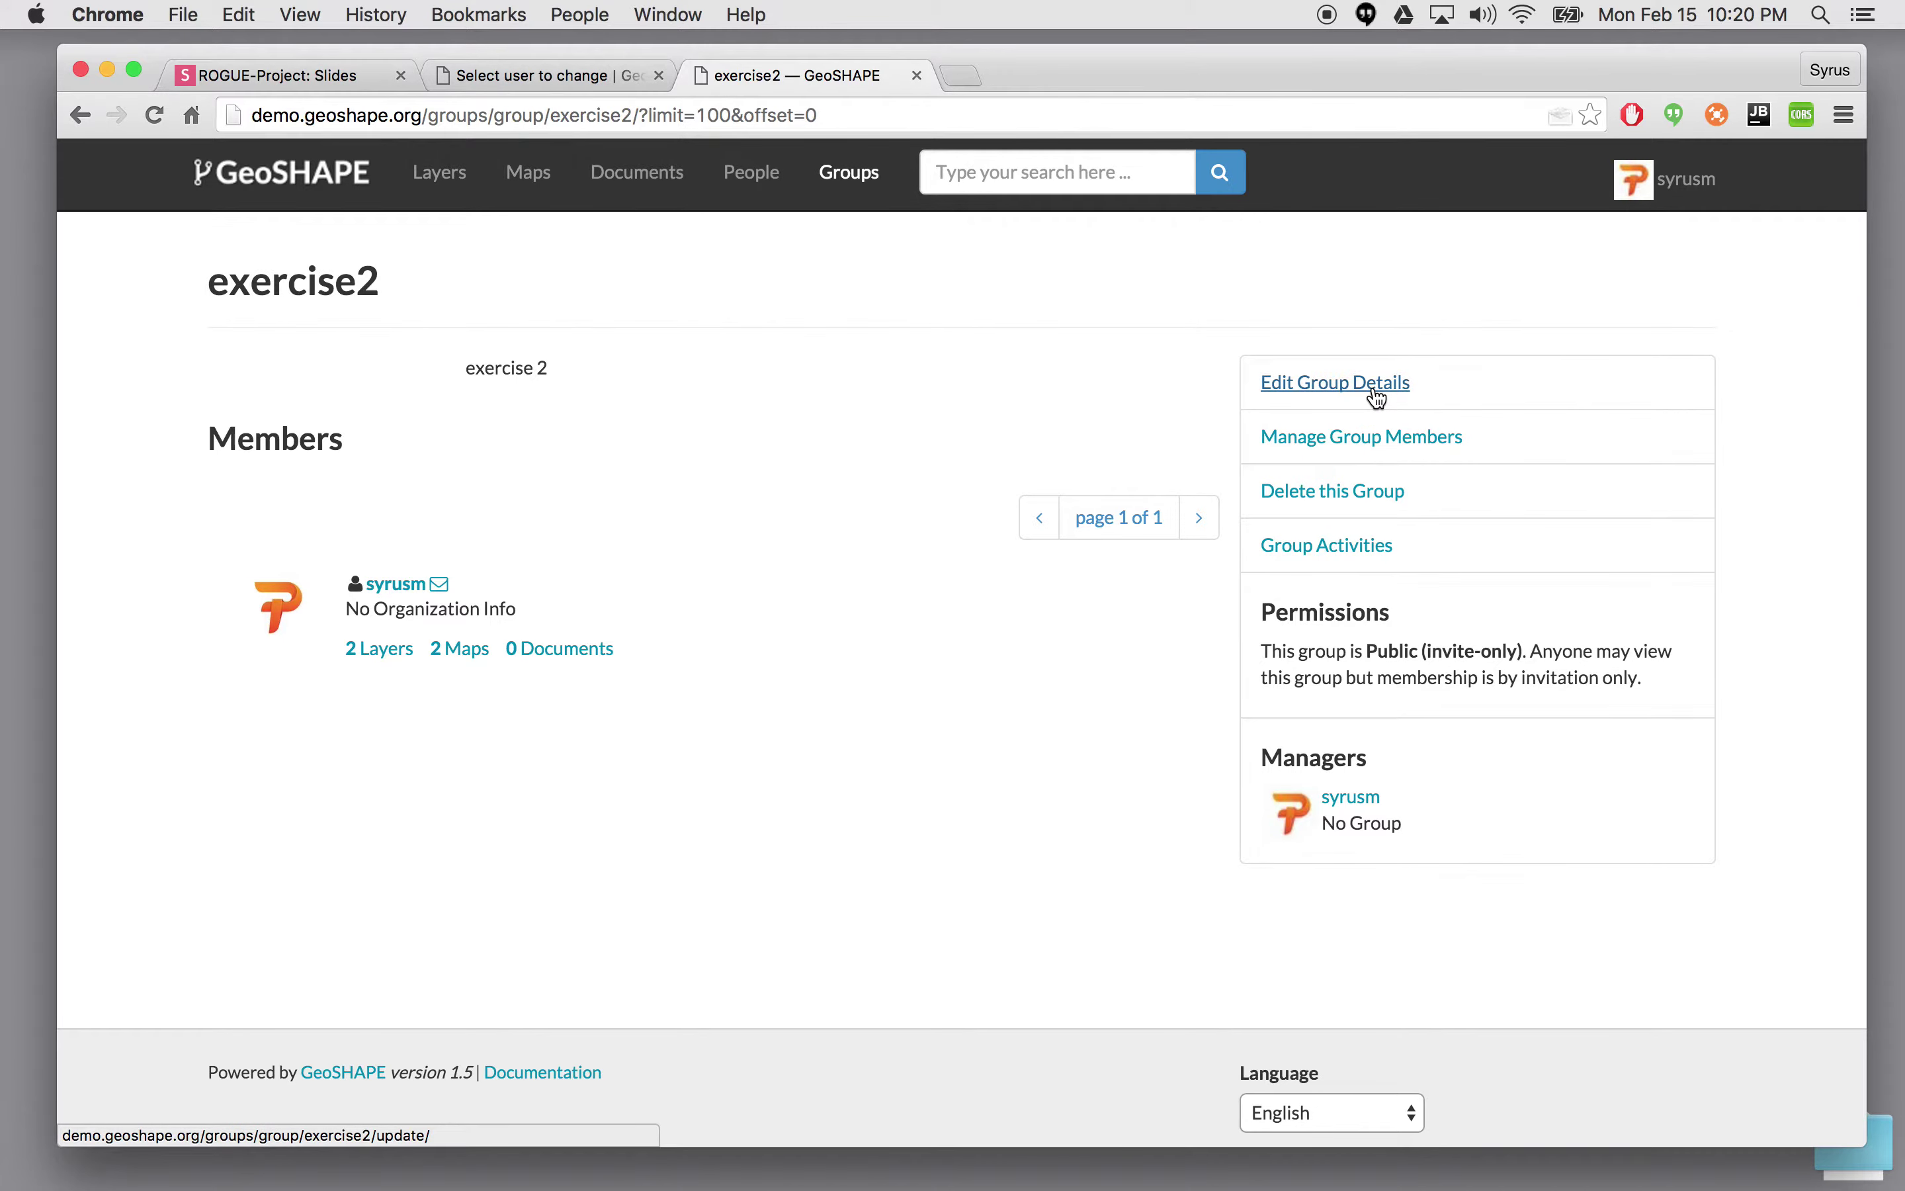
pyautogui.click(1393, 450)
# - Add user1 to exercise2 through the User identifiers field, then reopen member management
pyautogui.scroll(-3, 856, 797)
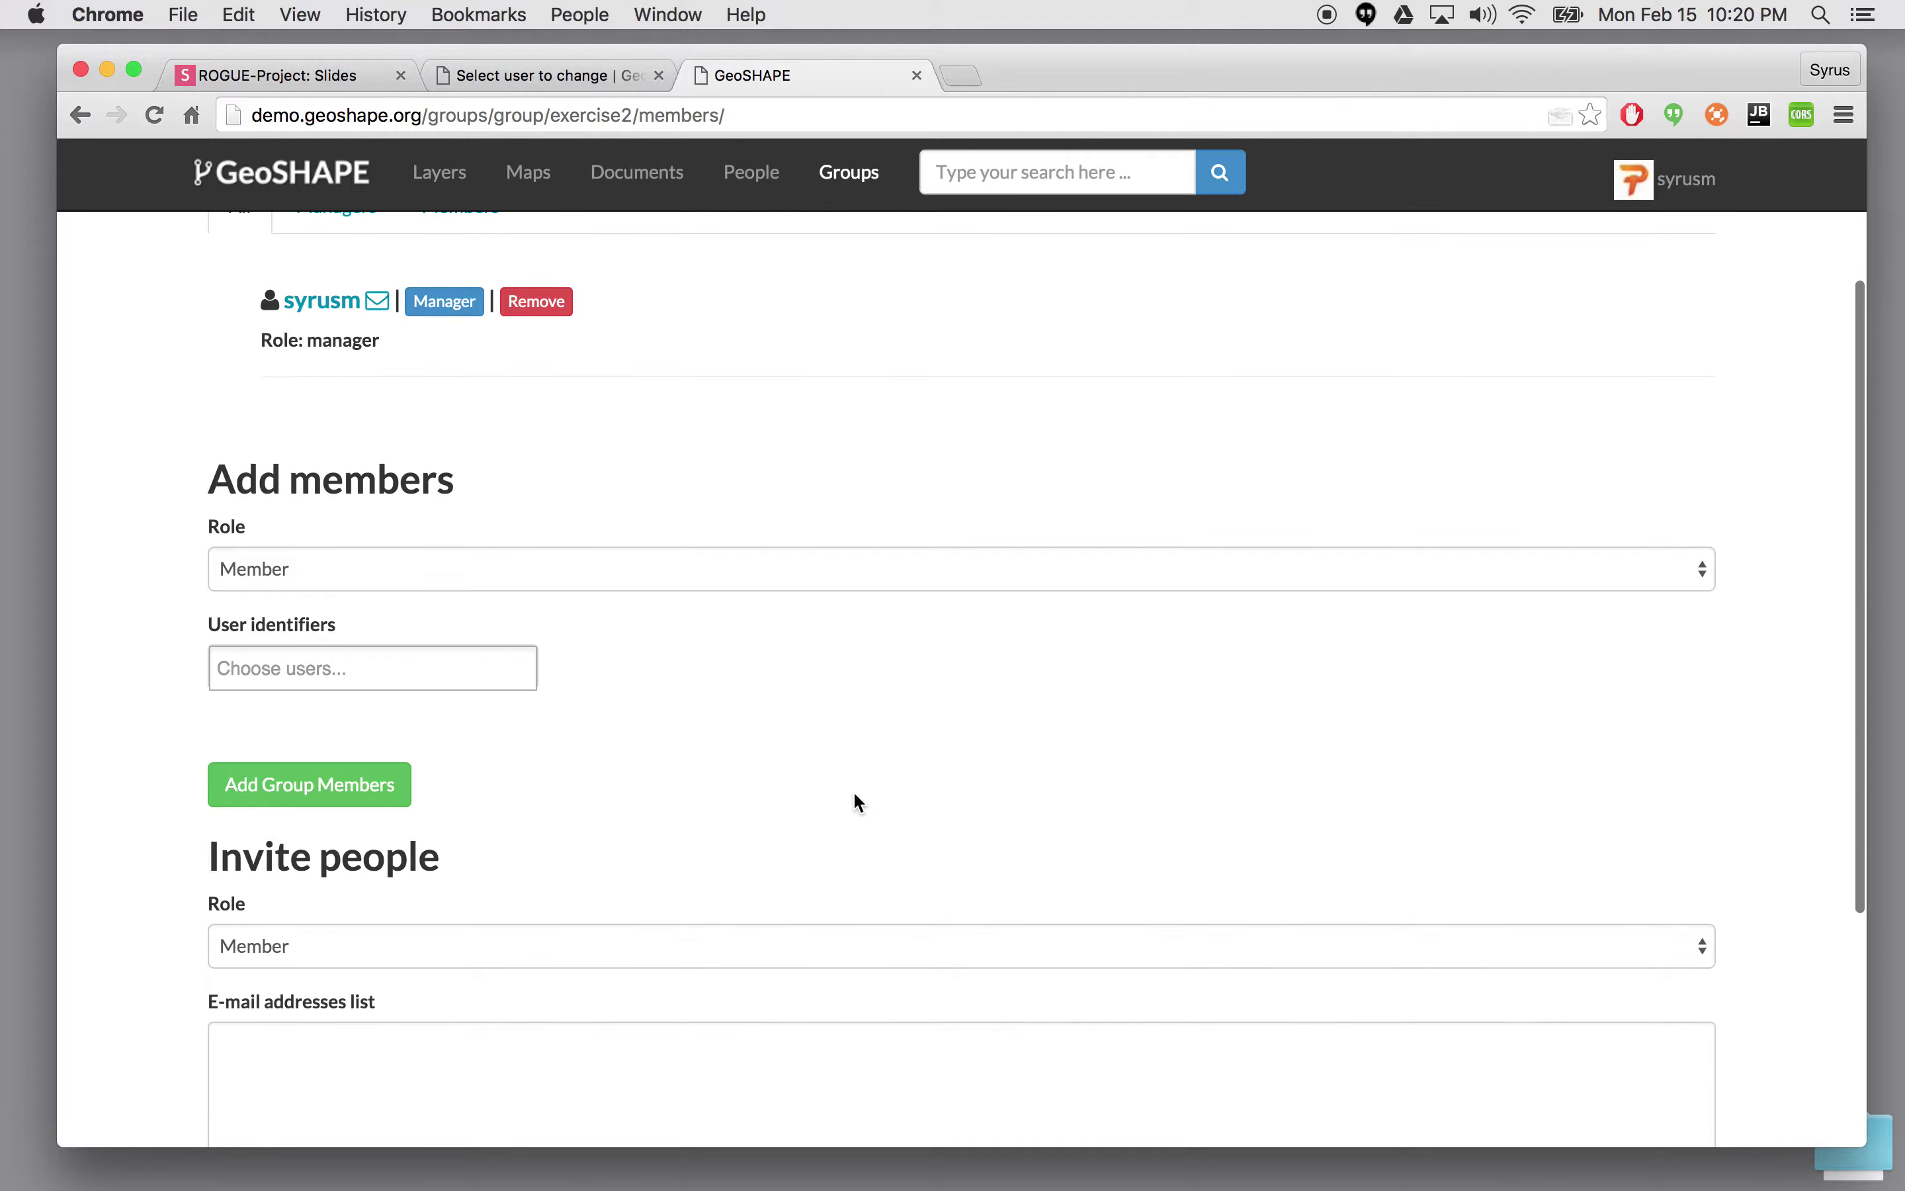
pyautogui.scroll(3, 857, 797)
pyautogui.scroll(-1, 853, 790)
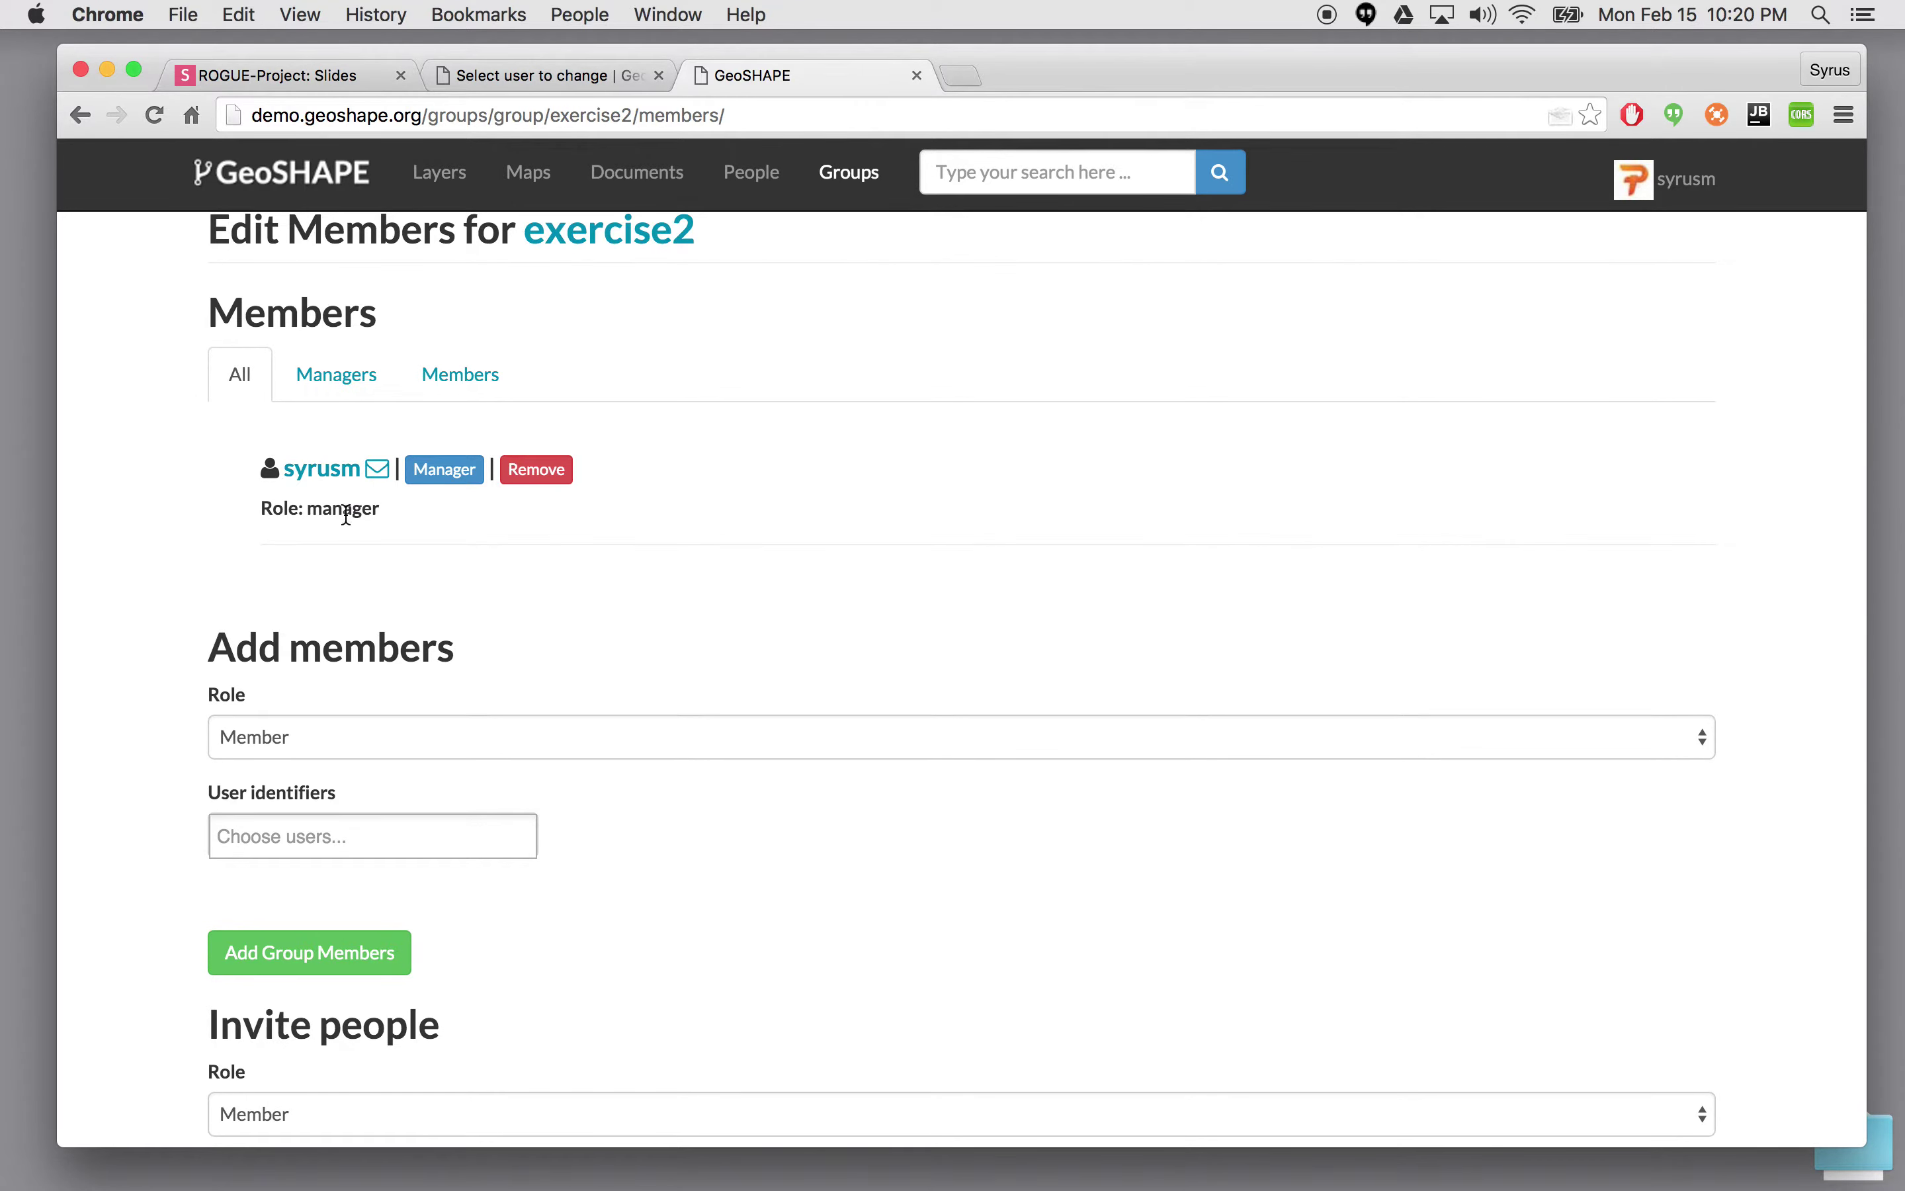
pyautogui.scroll(-4, 328, 794)
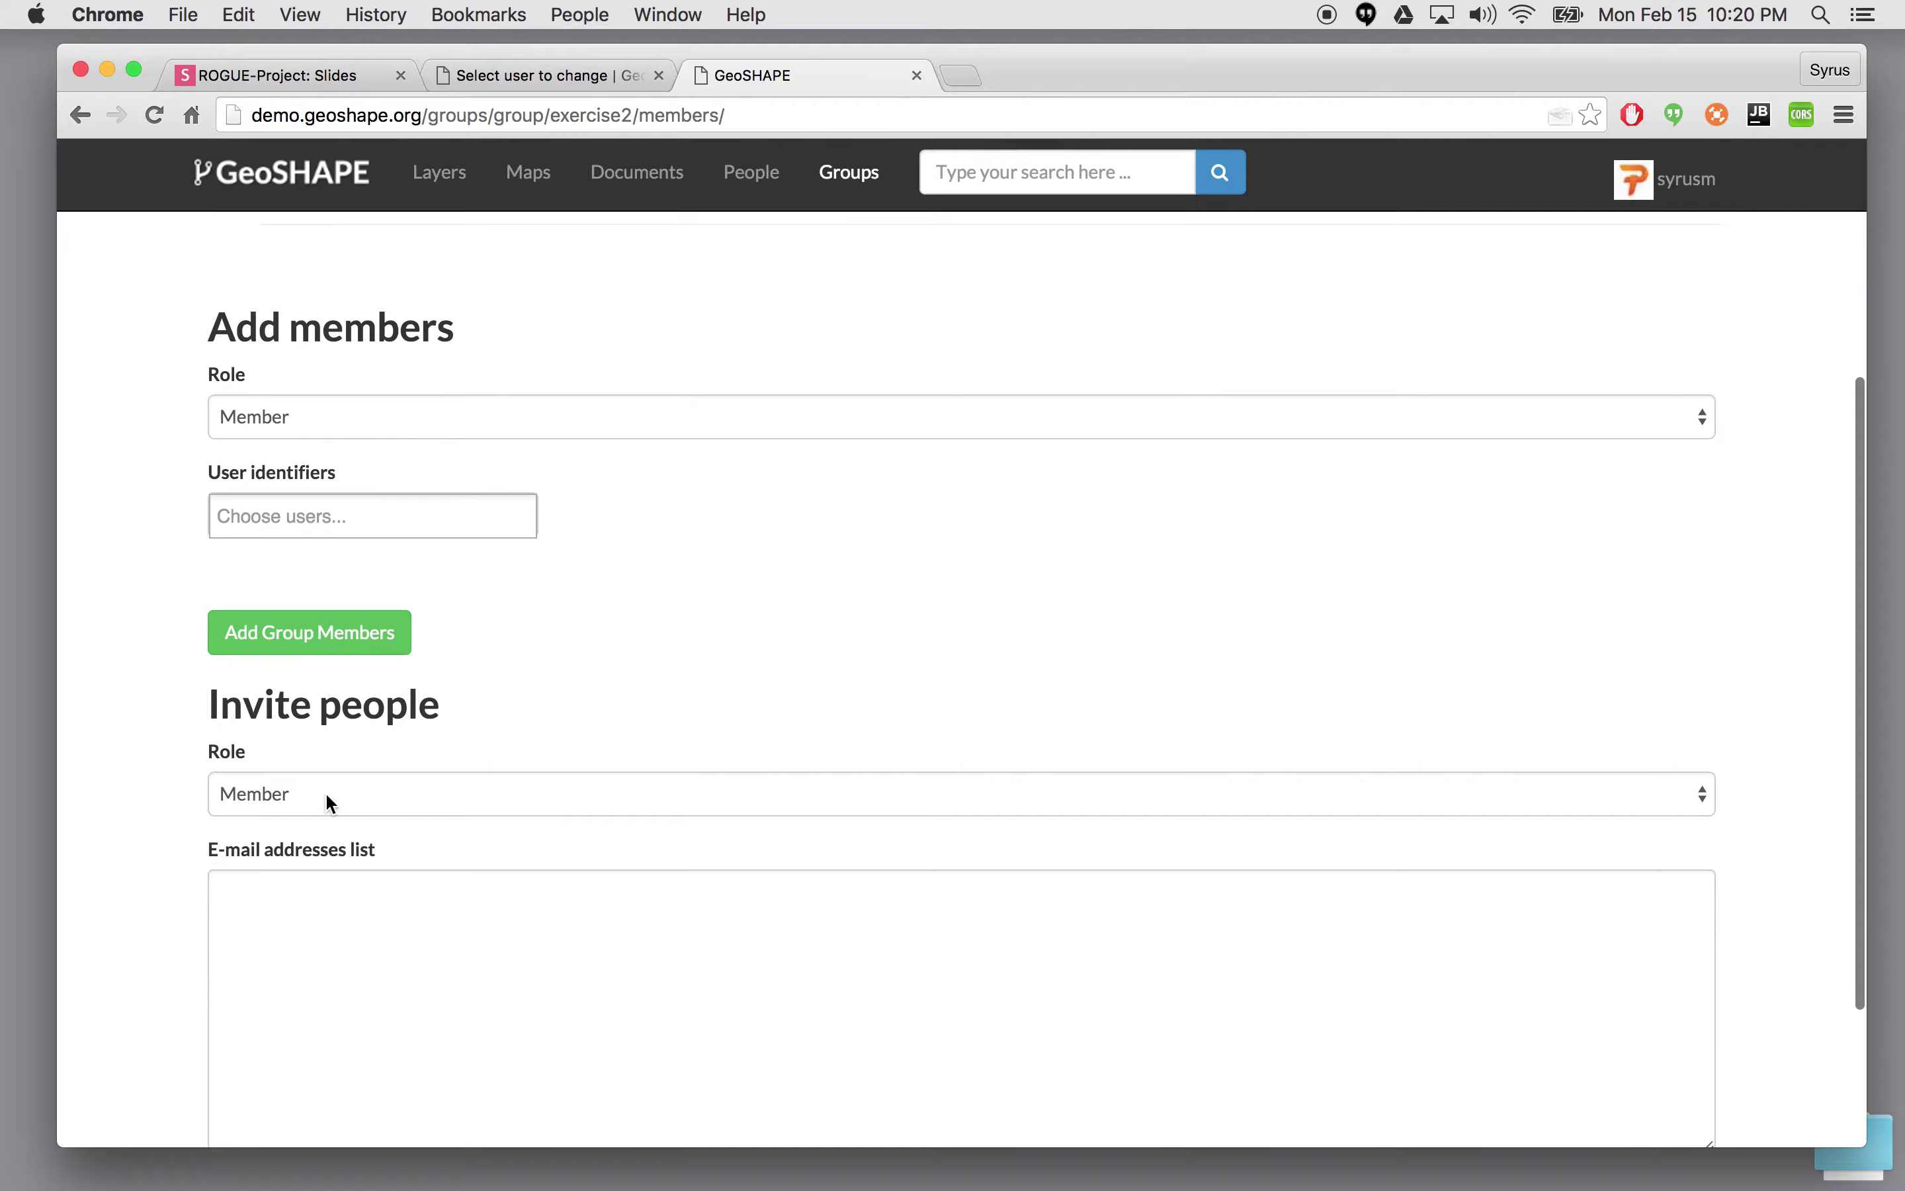
pyautogui.scroll(5, 329, 799)
pyautogui.scroll(-1, 324, 793)
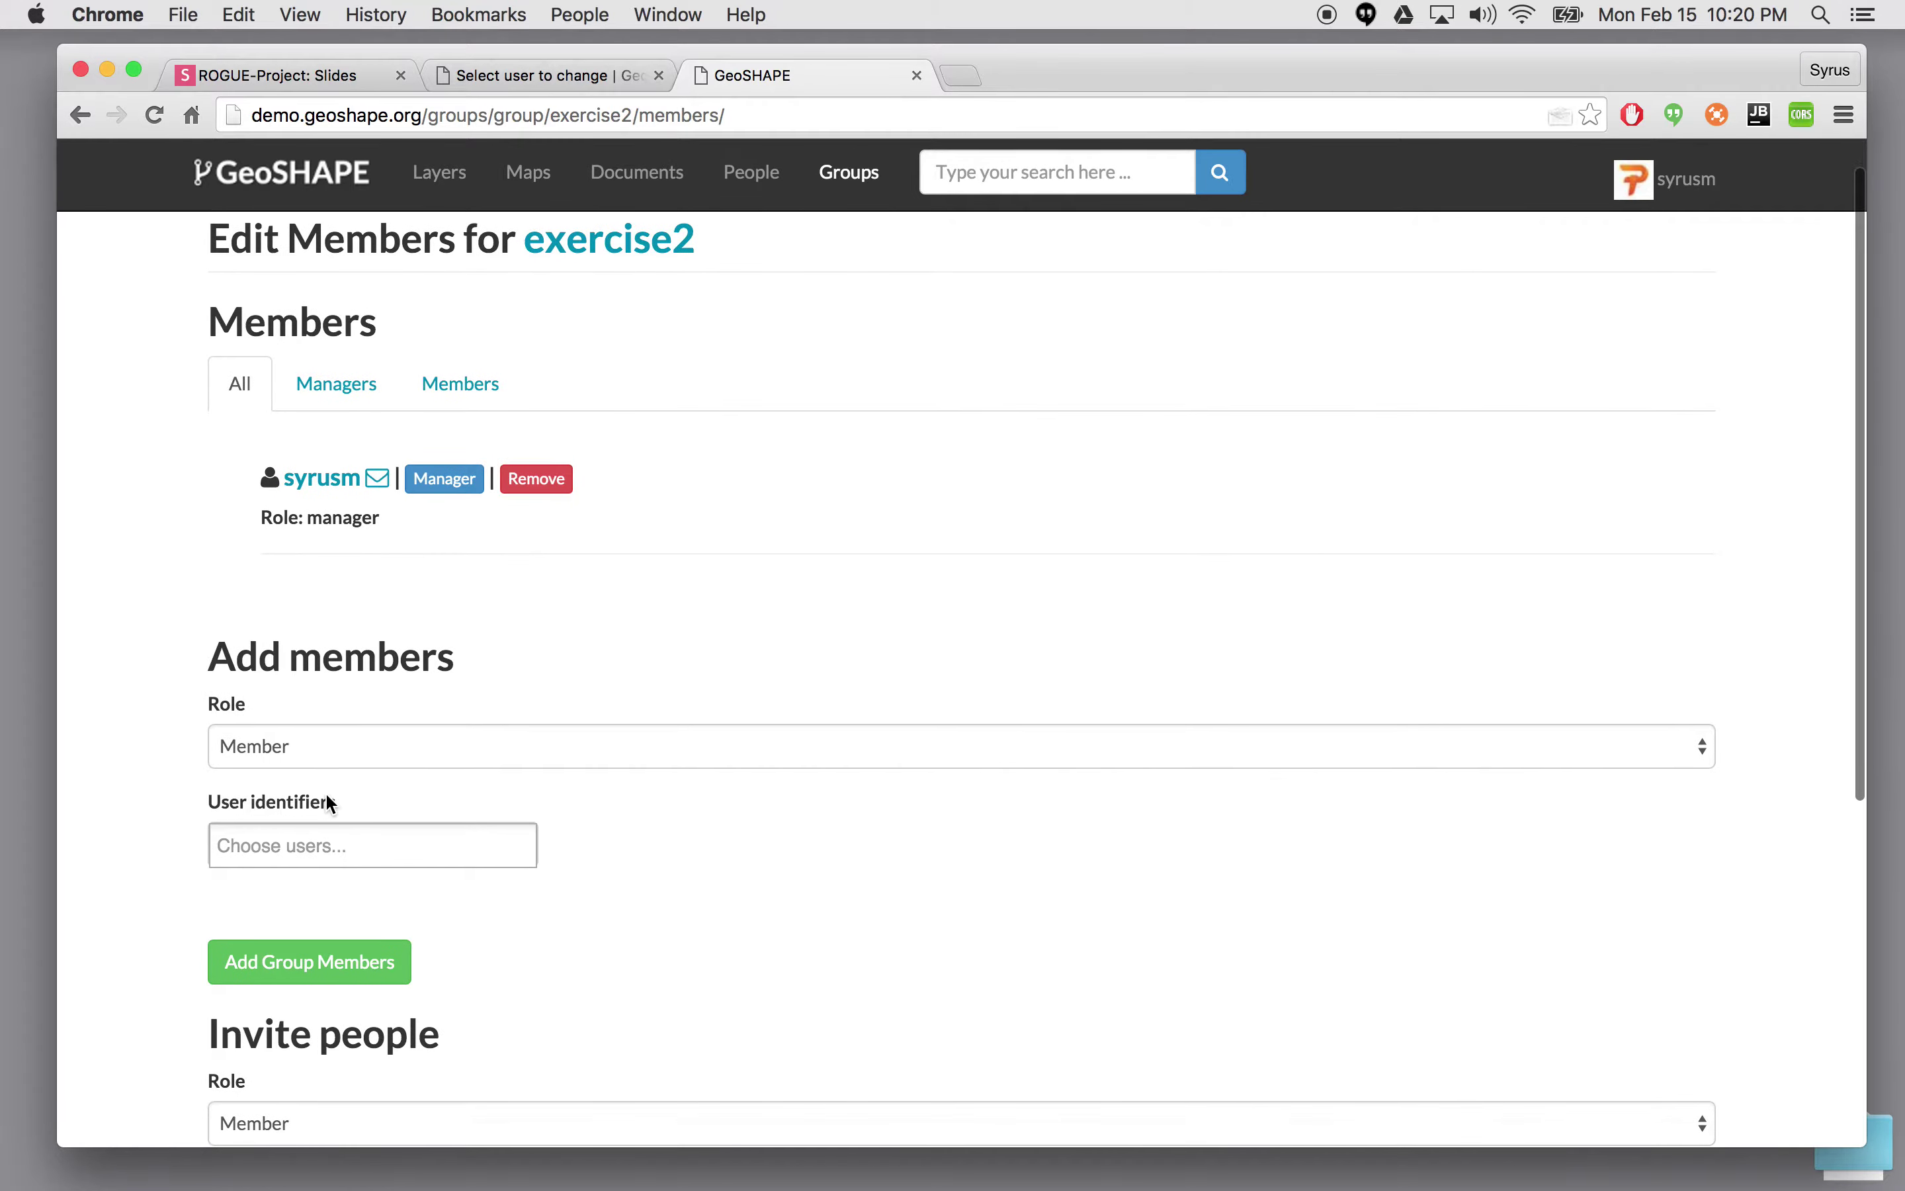
pyautogui.click(323, 854)
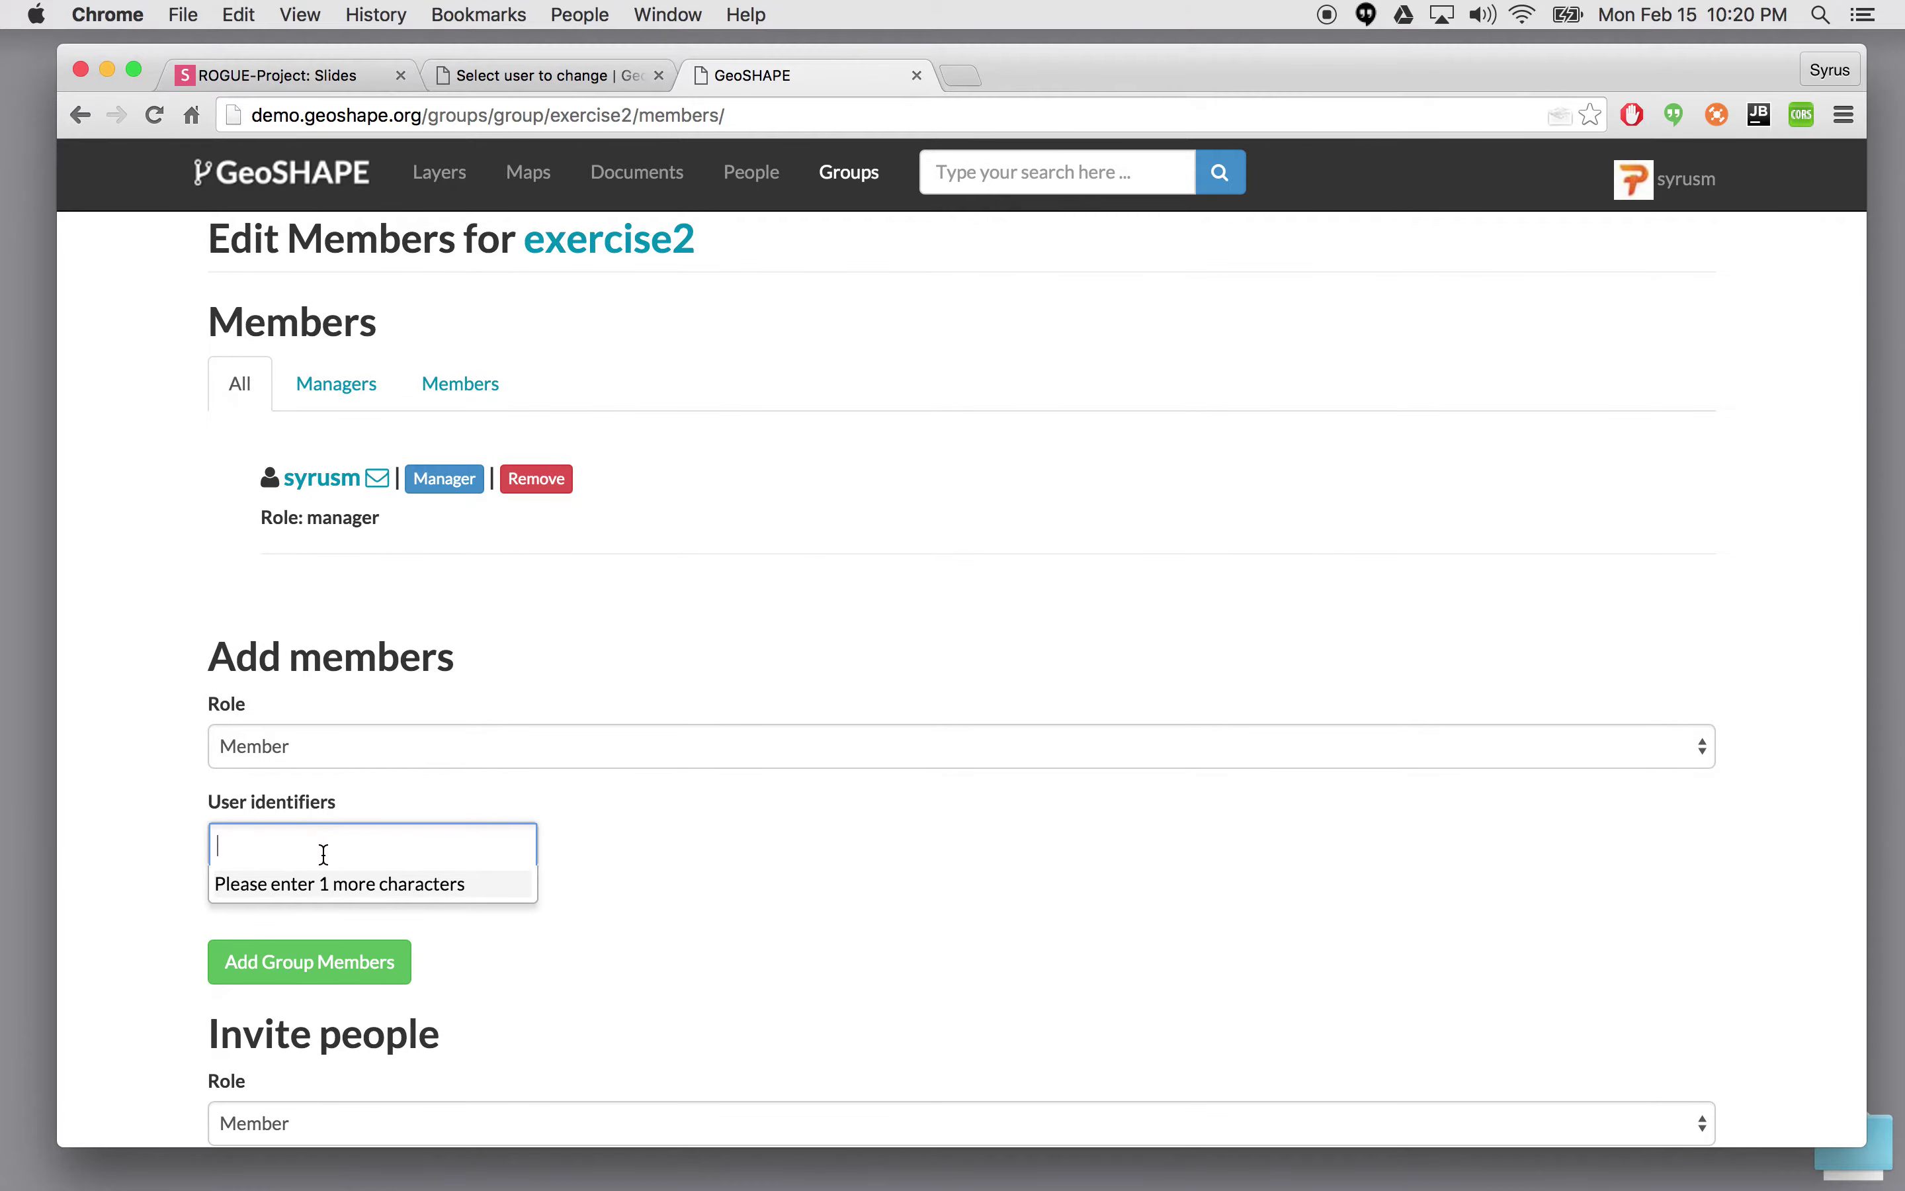
pyautogui.write('user')
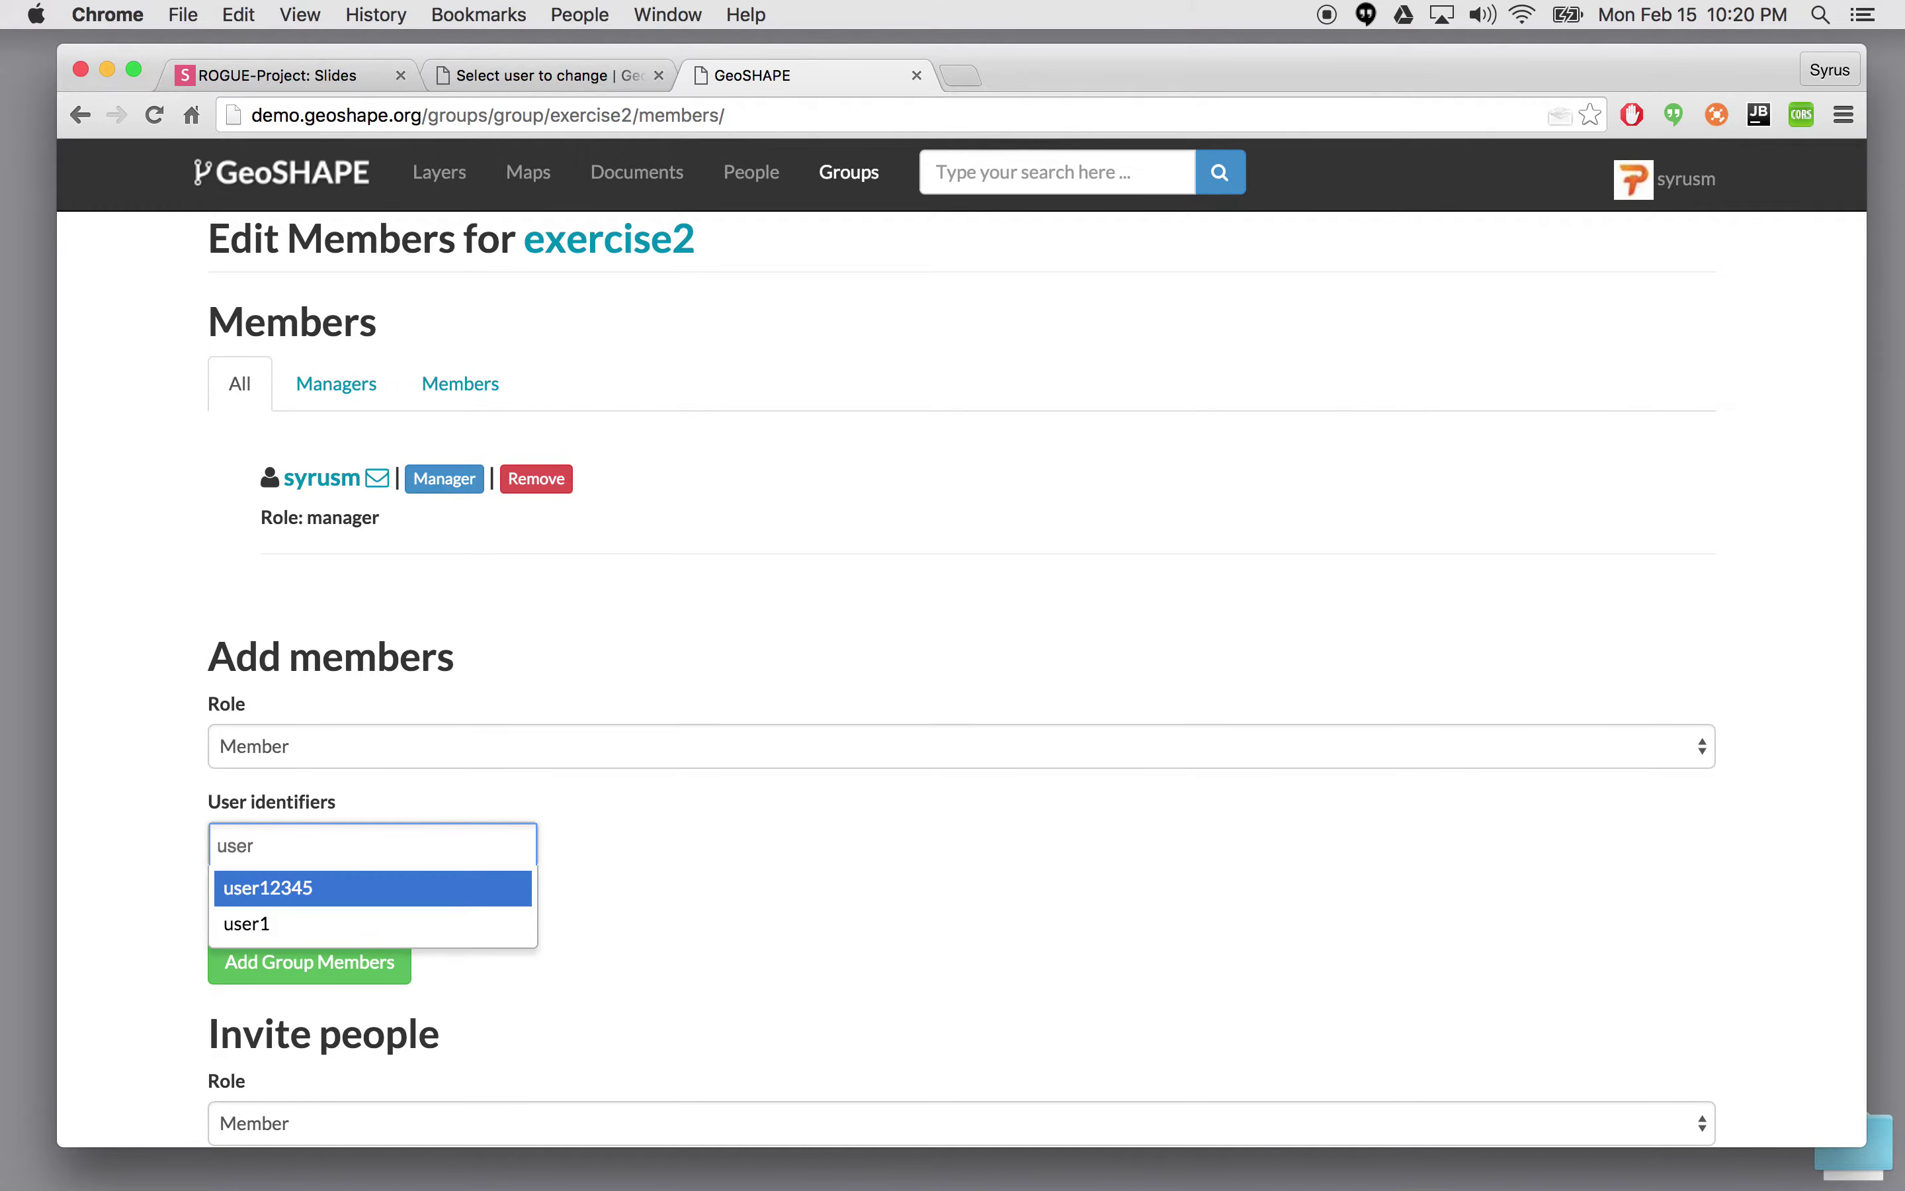
pyautogui.write('1')
pyautogui.press('Return')
pyautogui.scroll(-2, 615, 933)
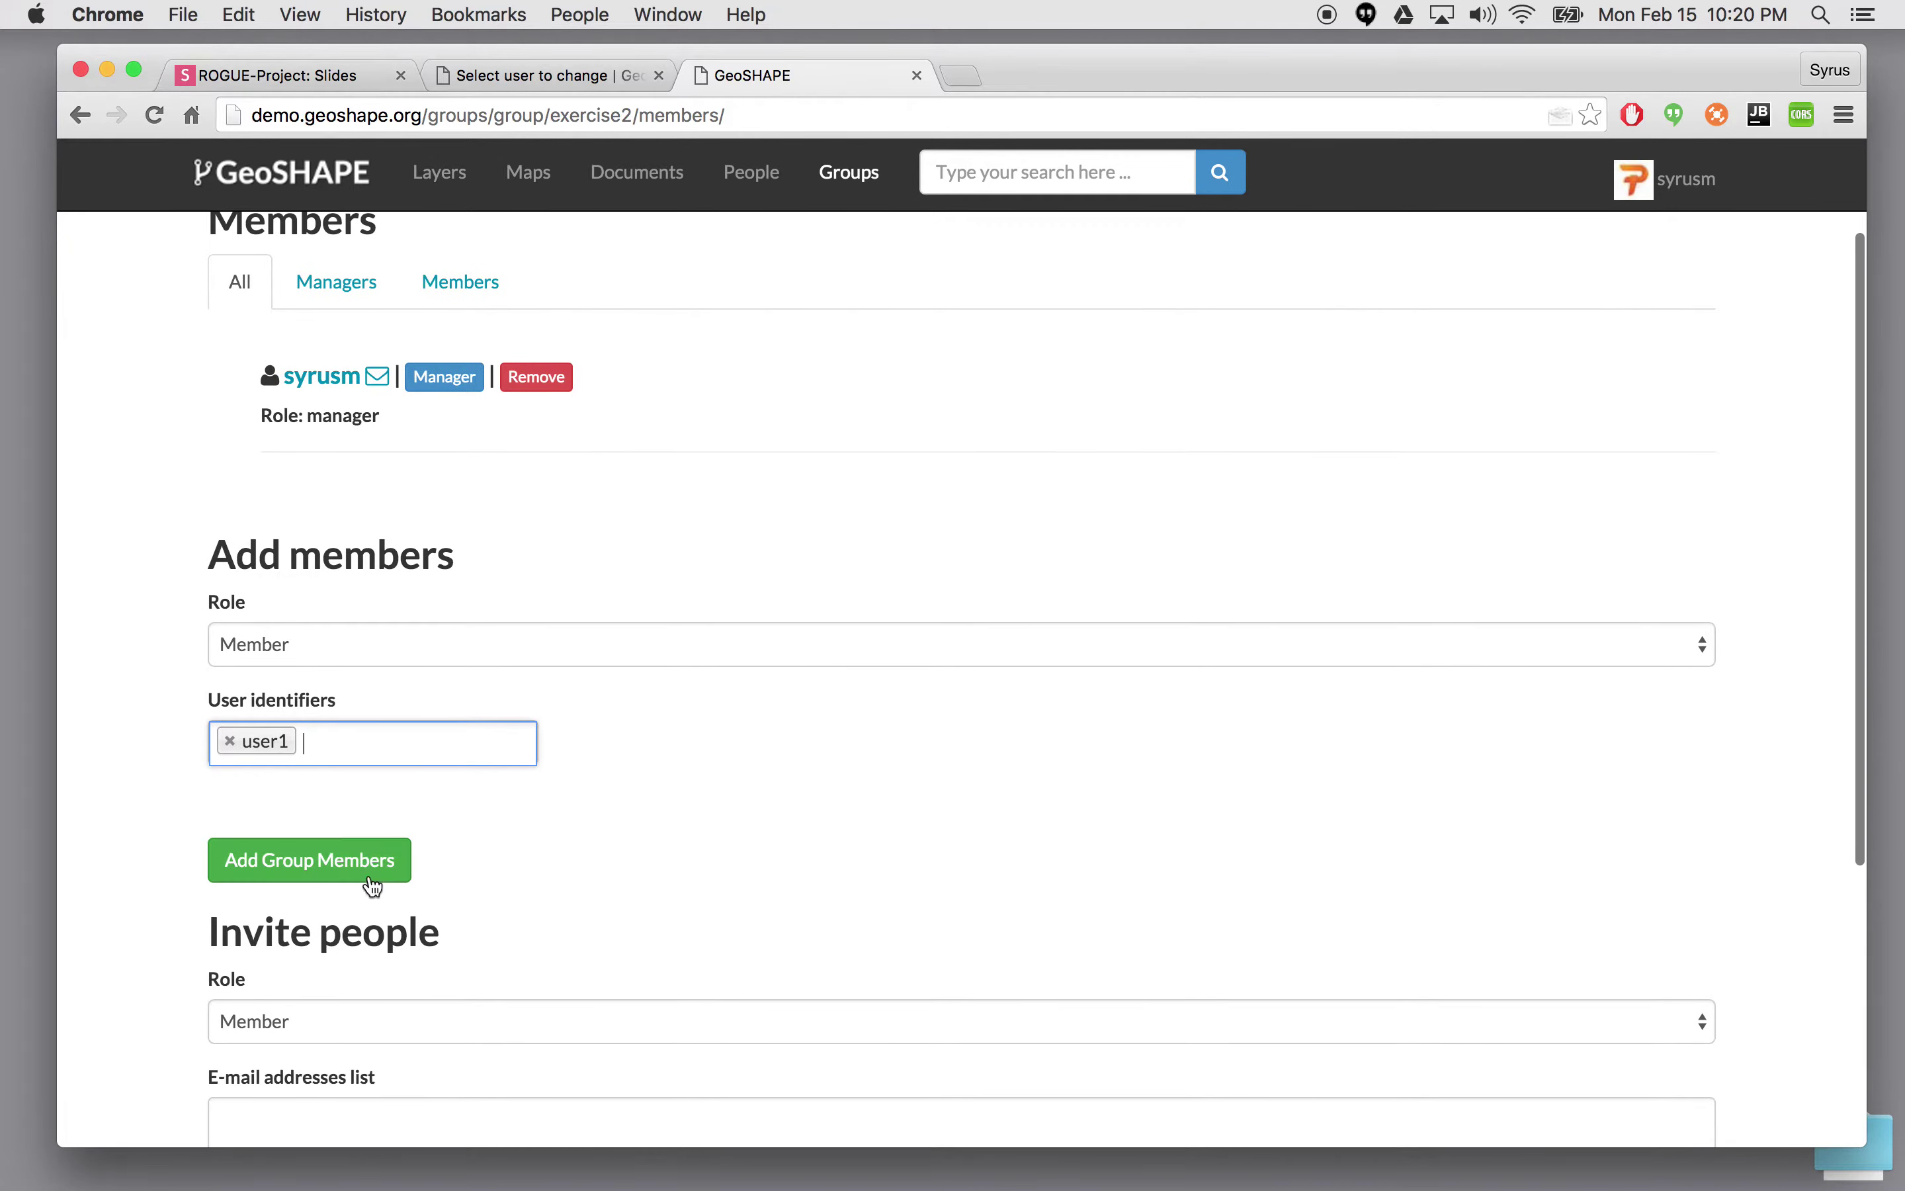
pyautogui.click(319, 962)
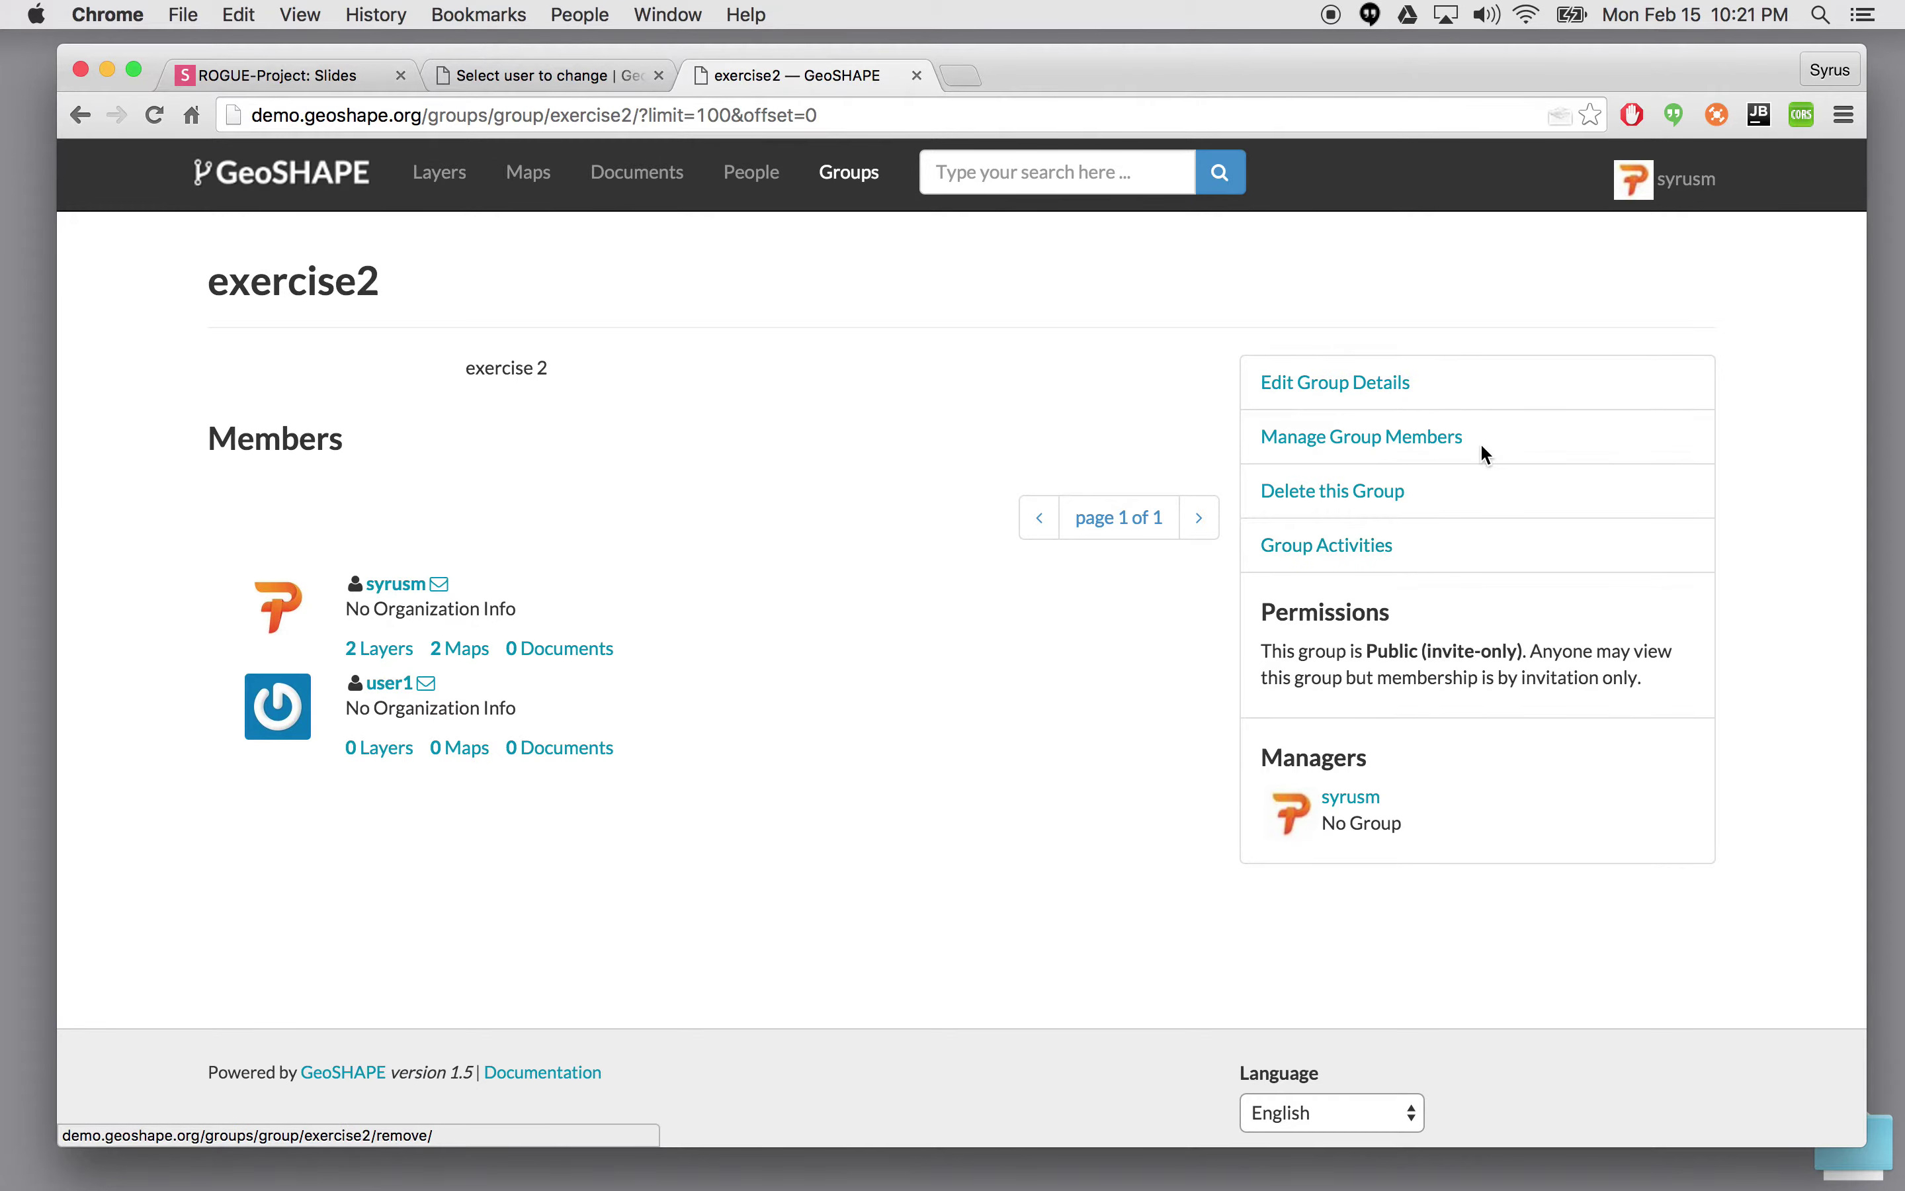
pyautogui.click(1380, 448)
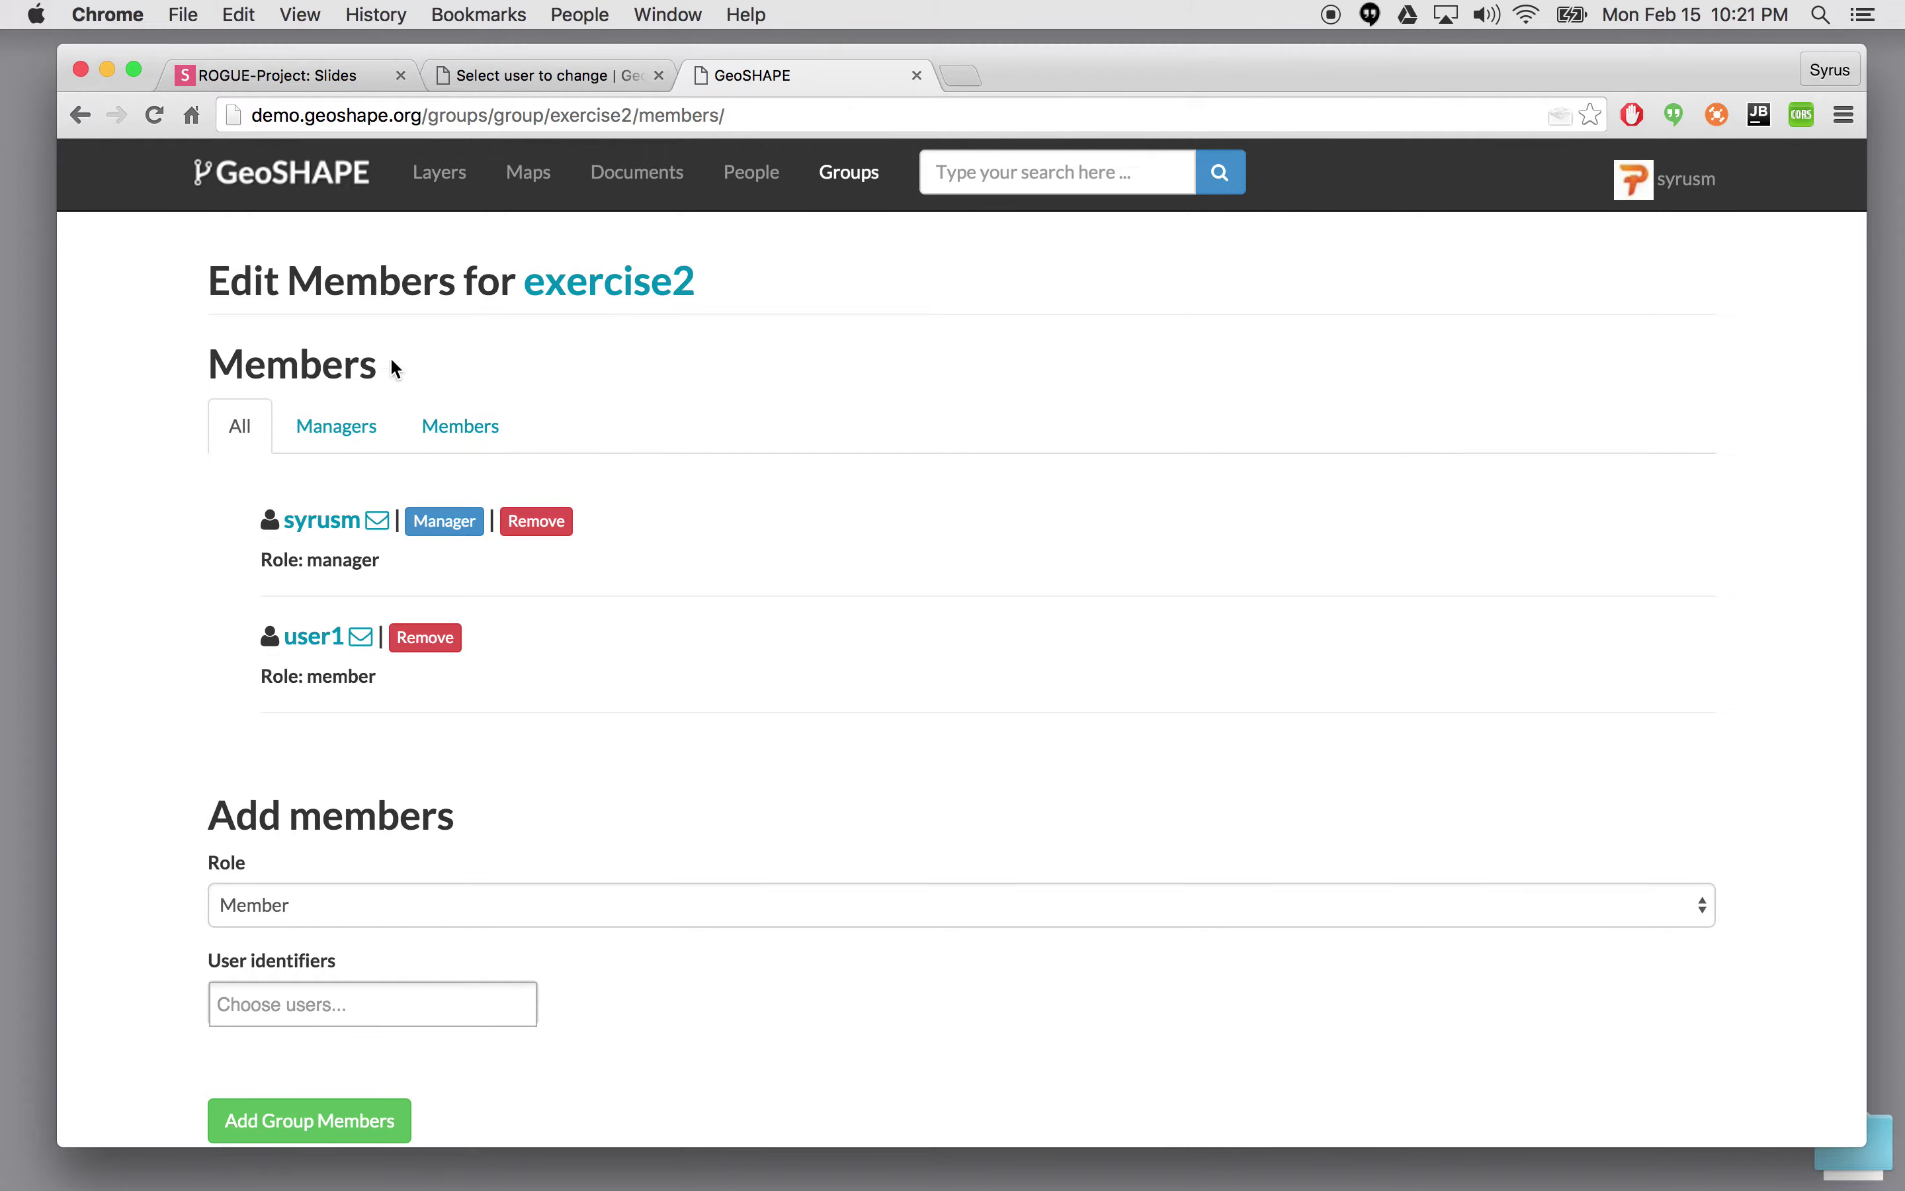
# - Search 'mobi' and add mobile1 as an exercise2 group member, then go to the Maps list
pyautogui.scroll(-2, 292, 866)
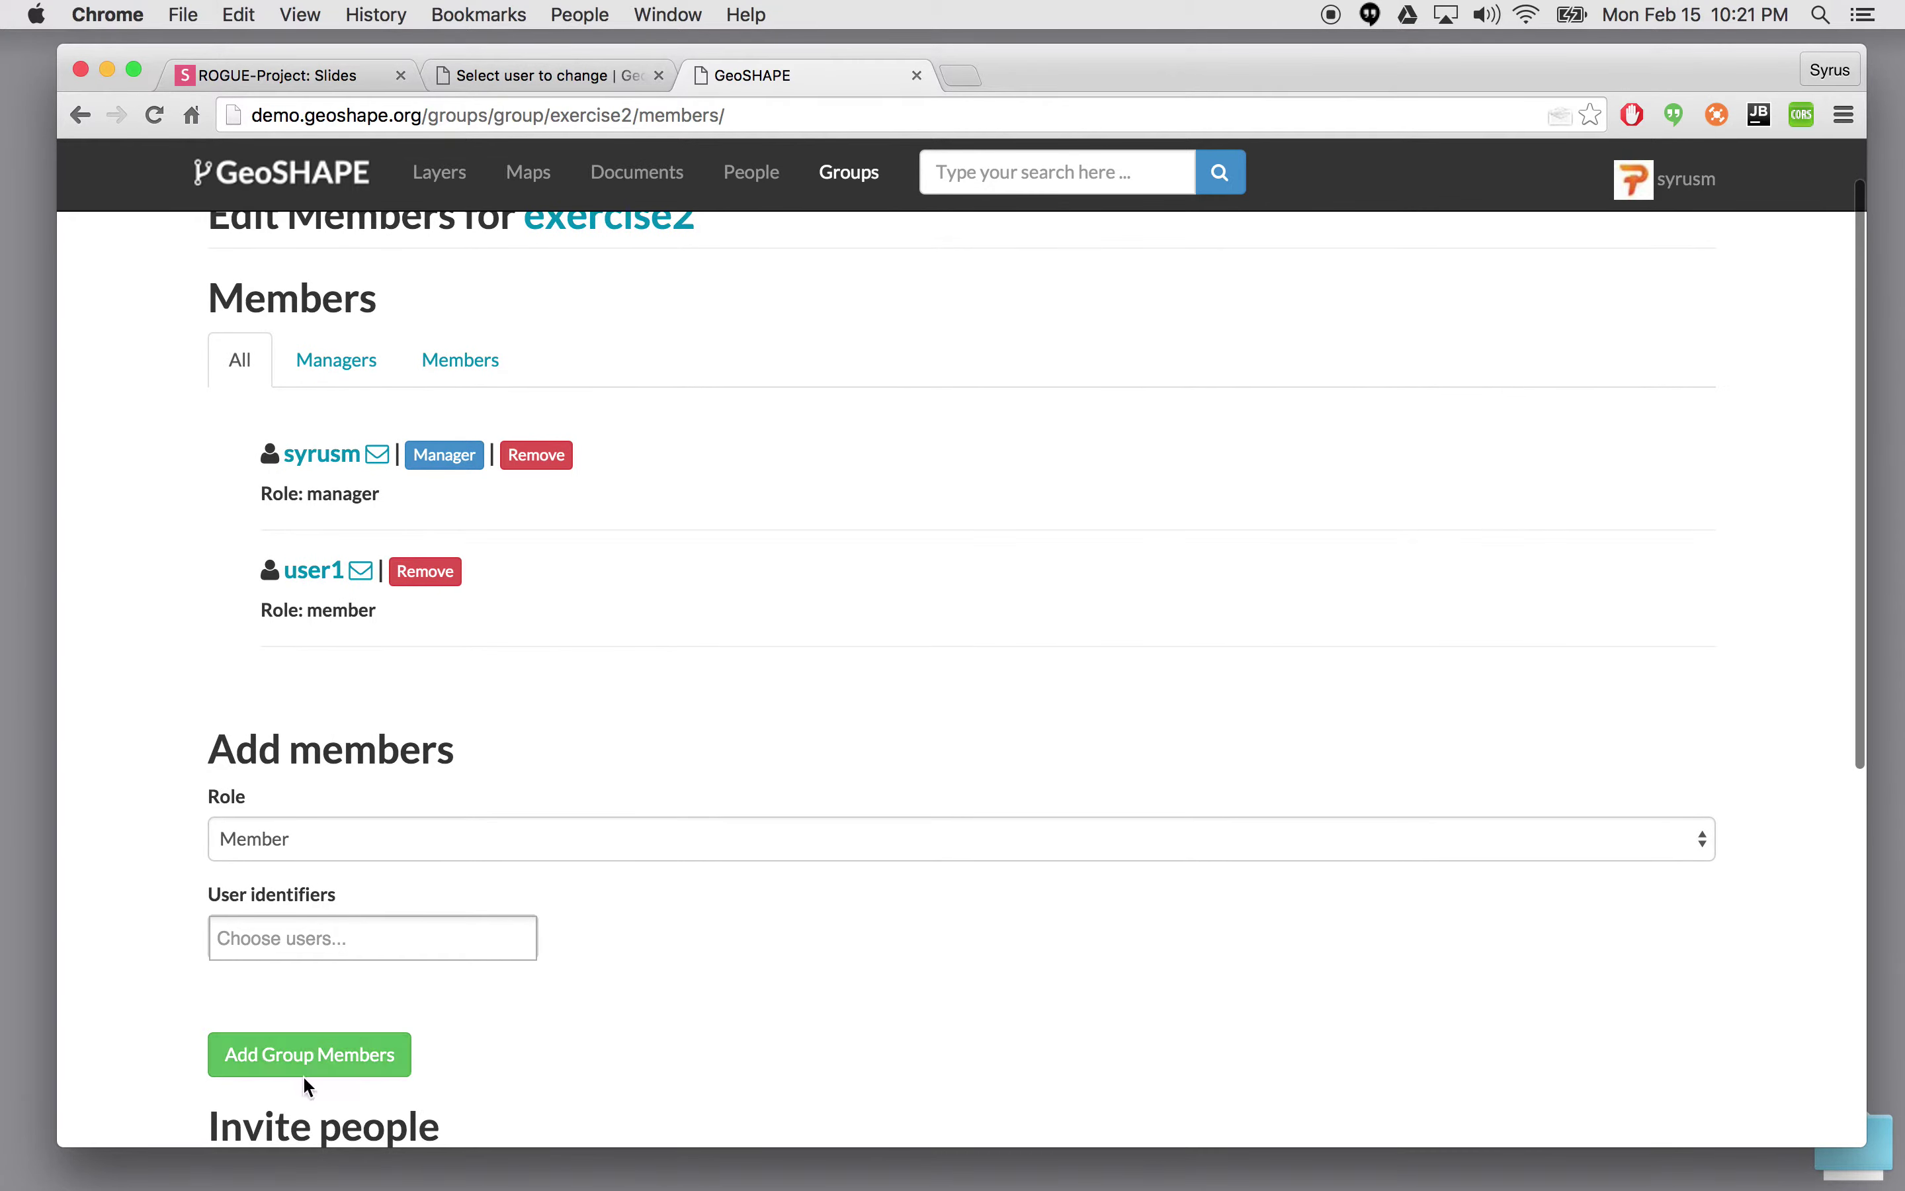
pyautogui.click(327, 939)
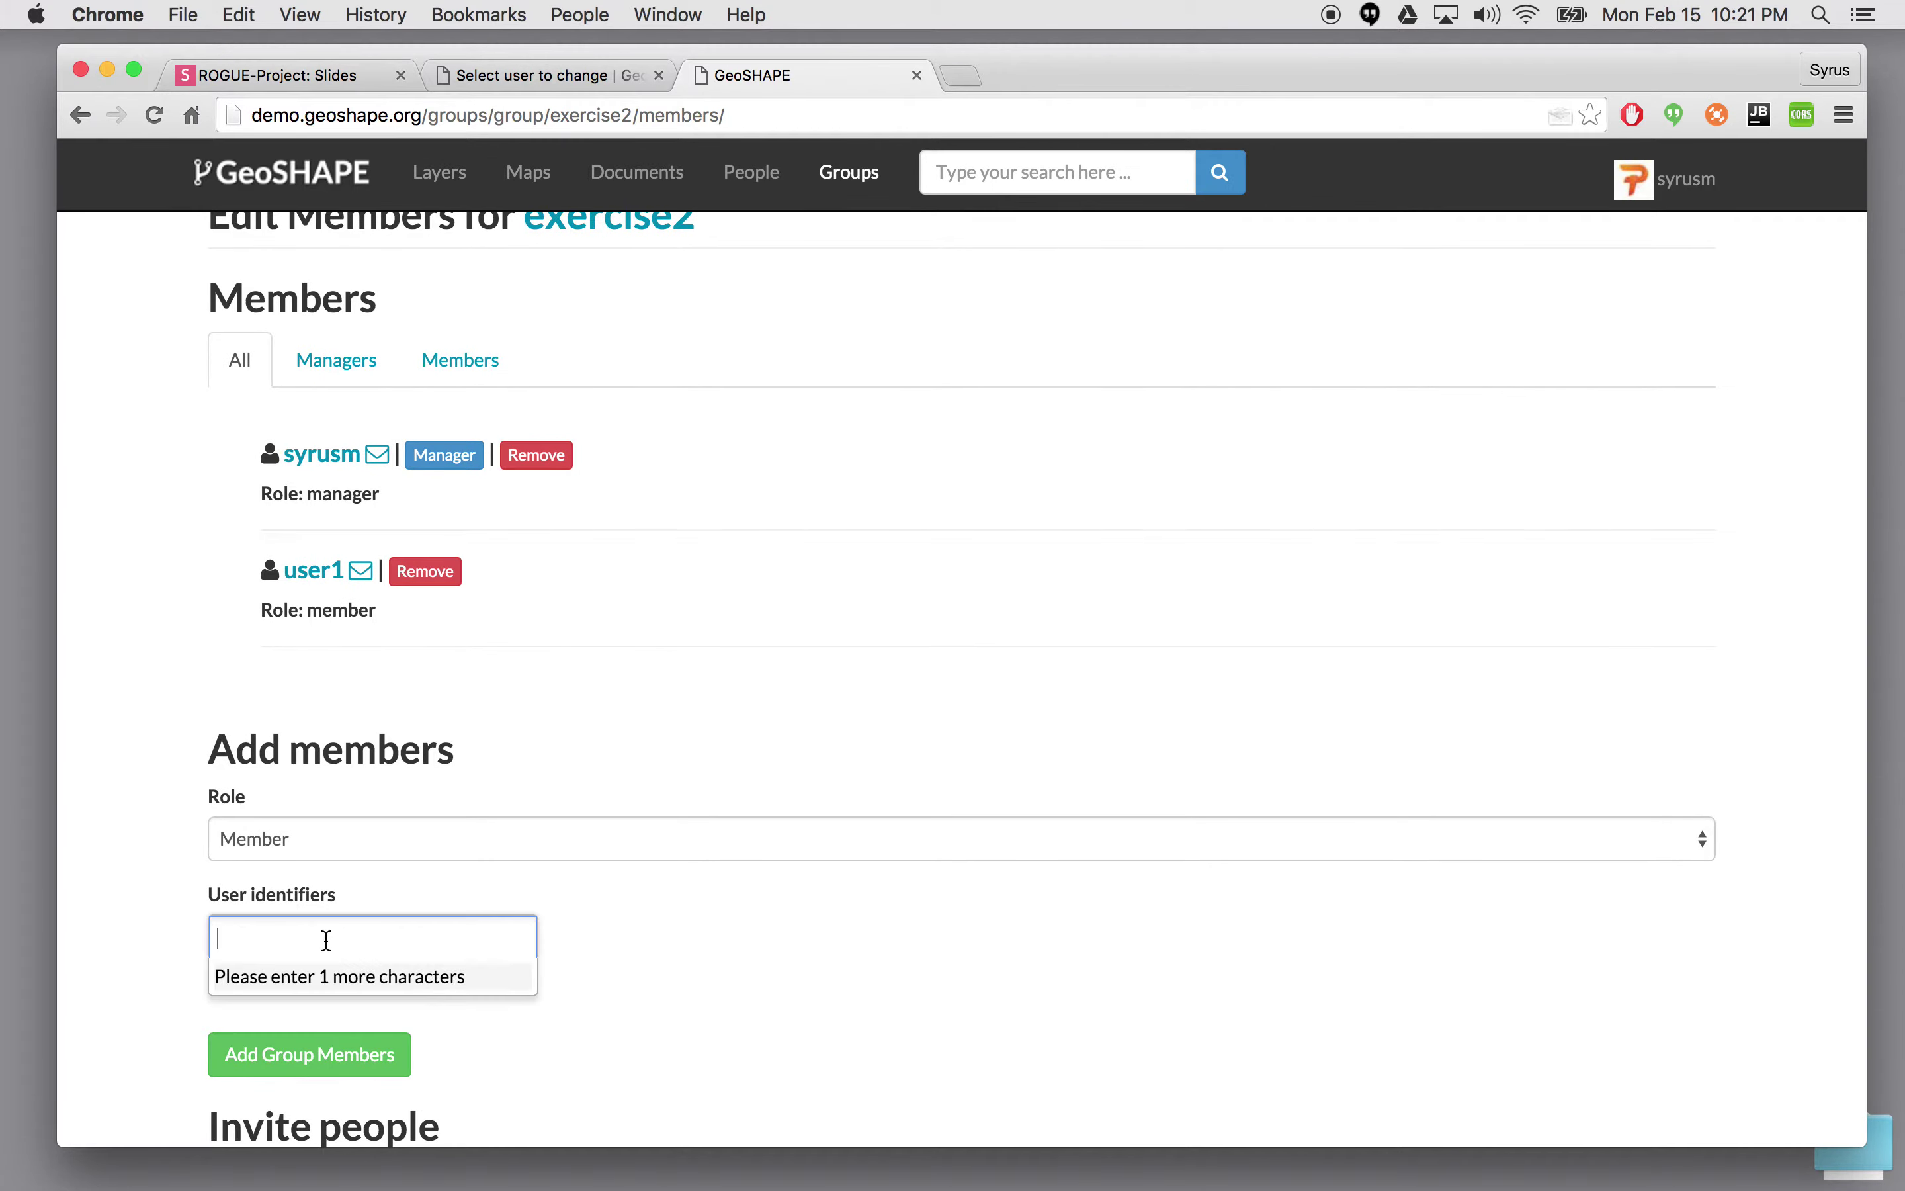
pyautogui.write('mobi')
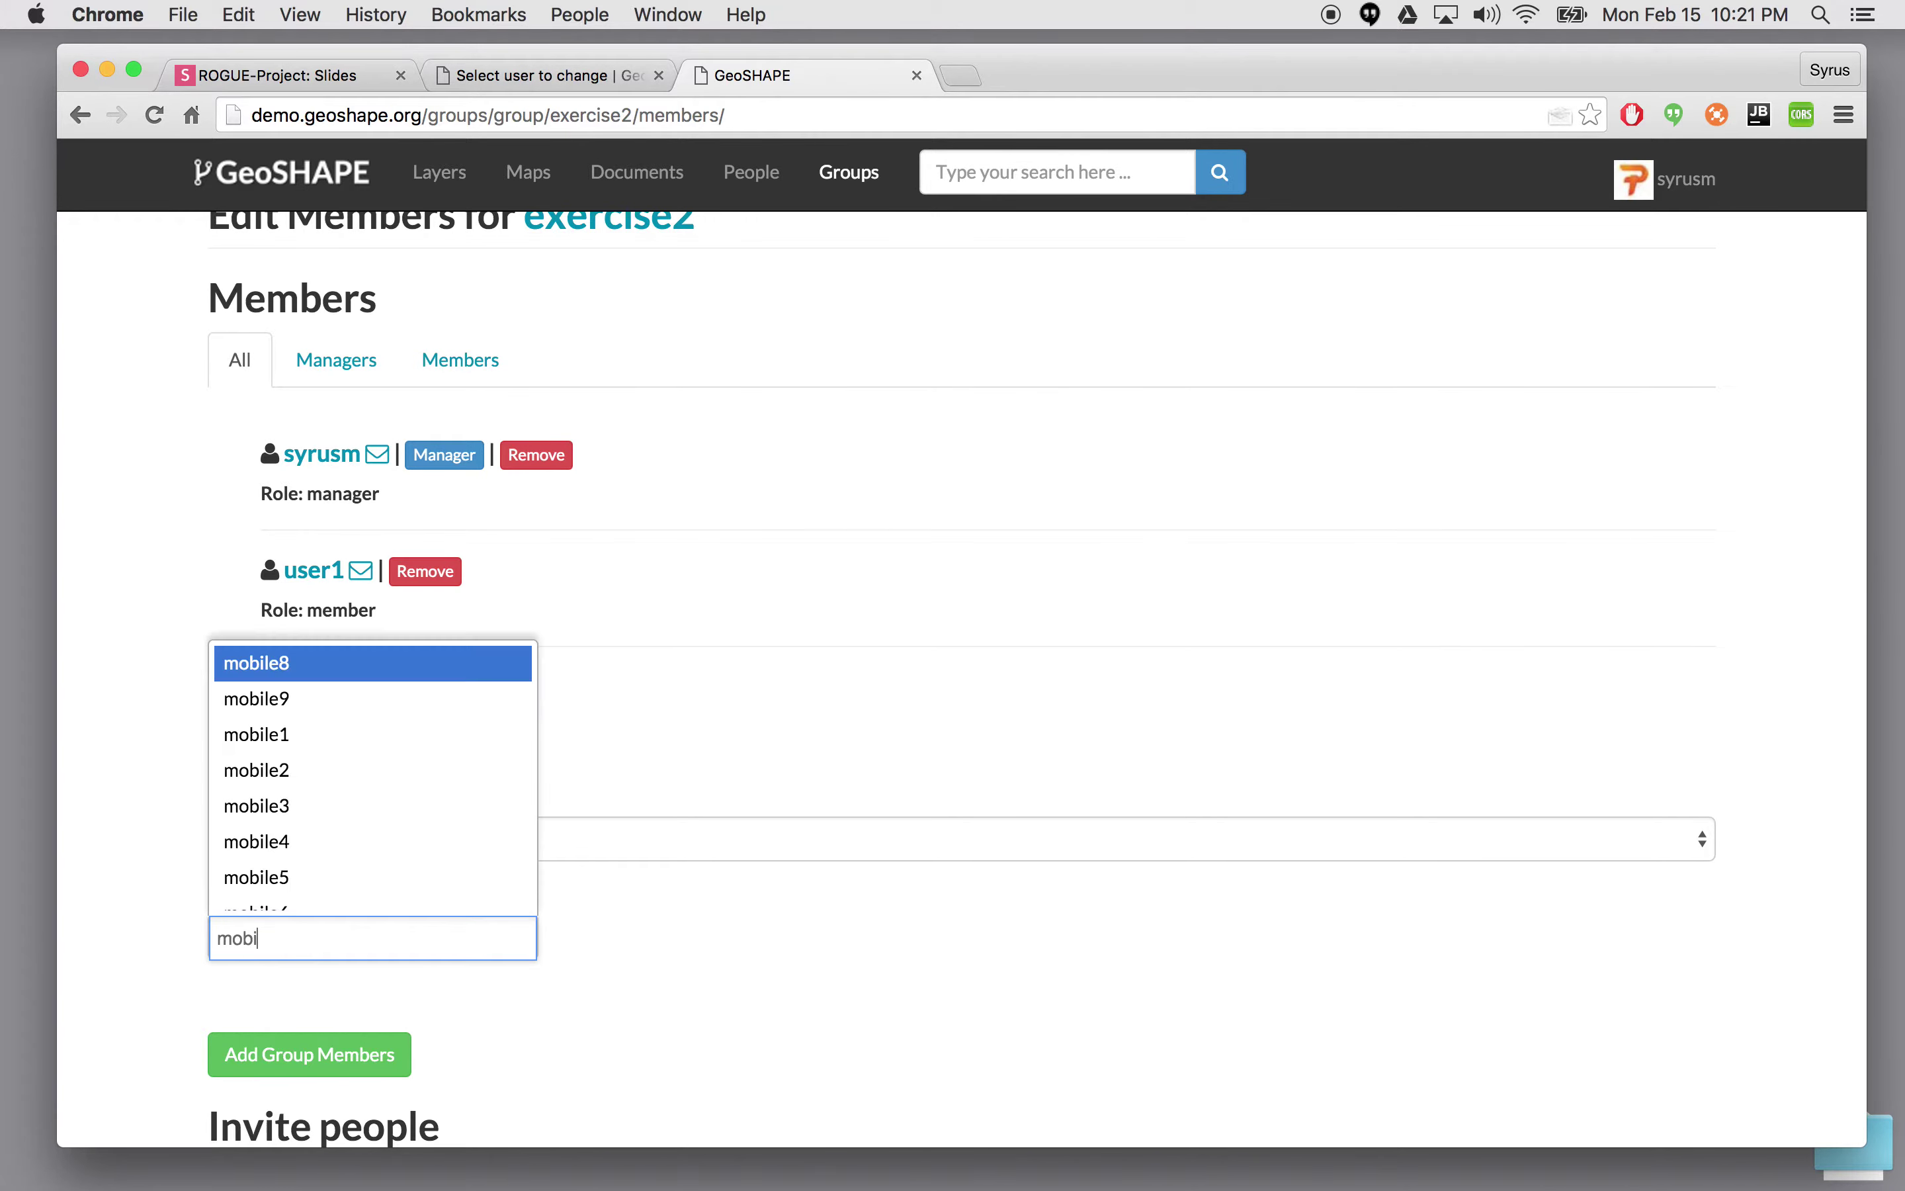
pyautogui.press('Down')
pyautogui.press('Down')
pyautogui.press('Return')
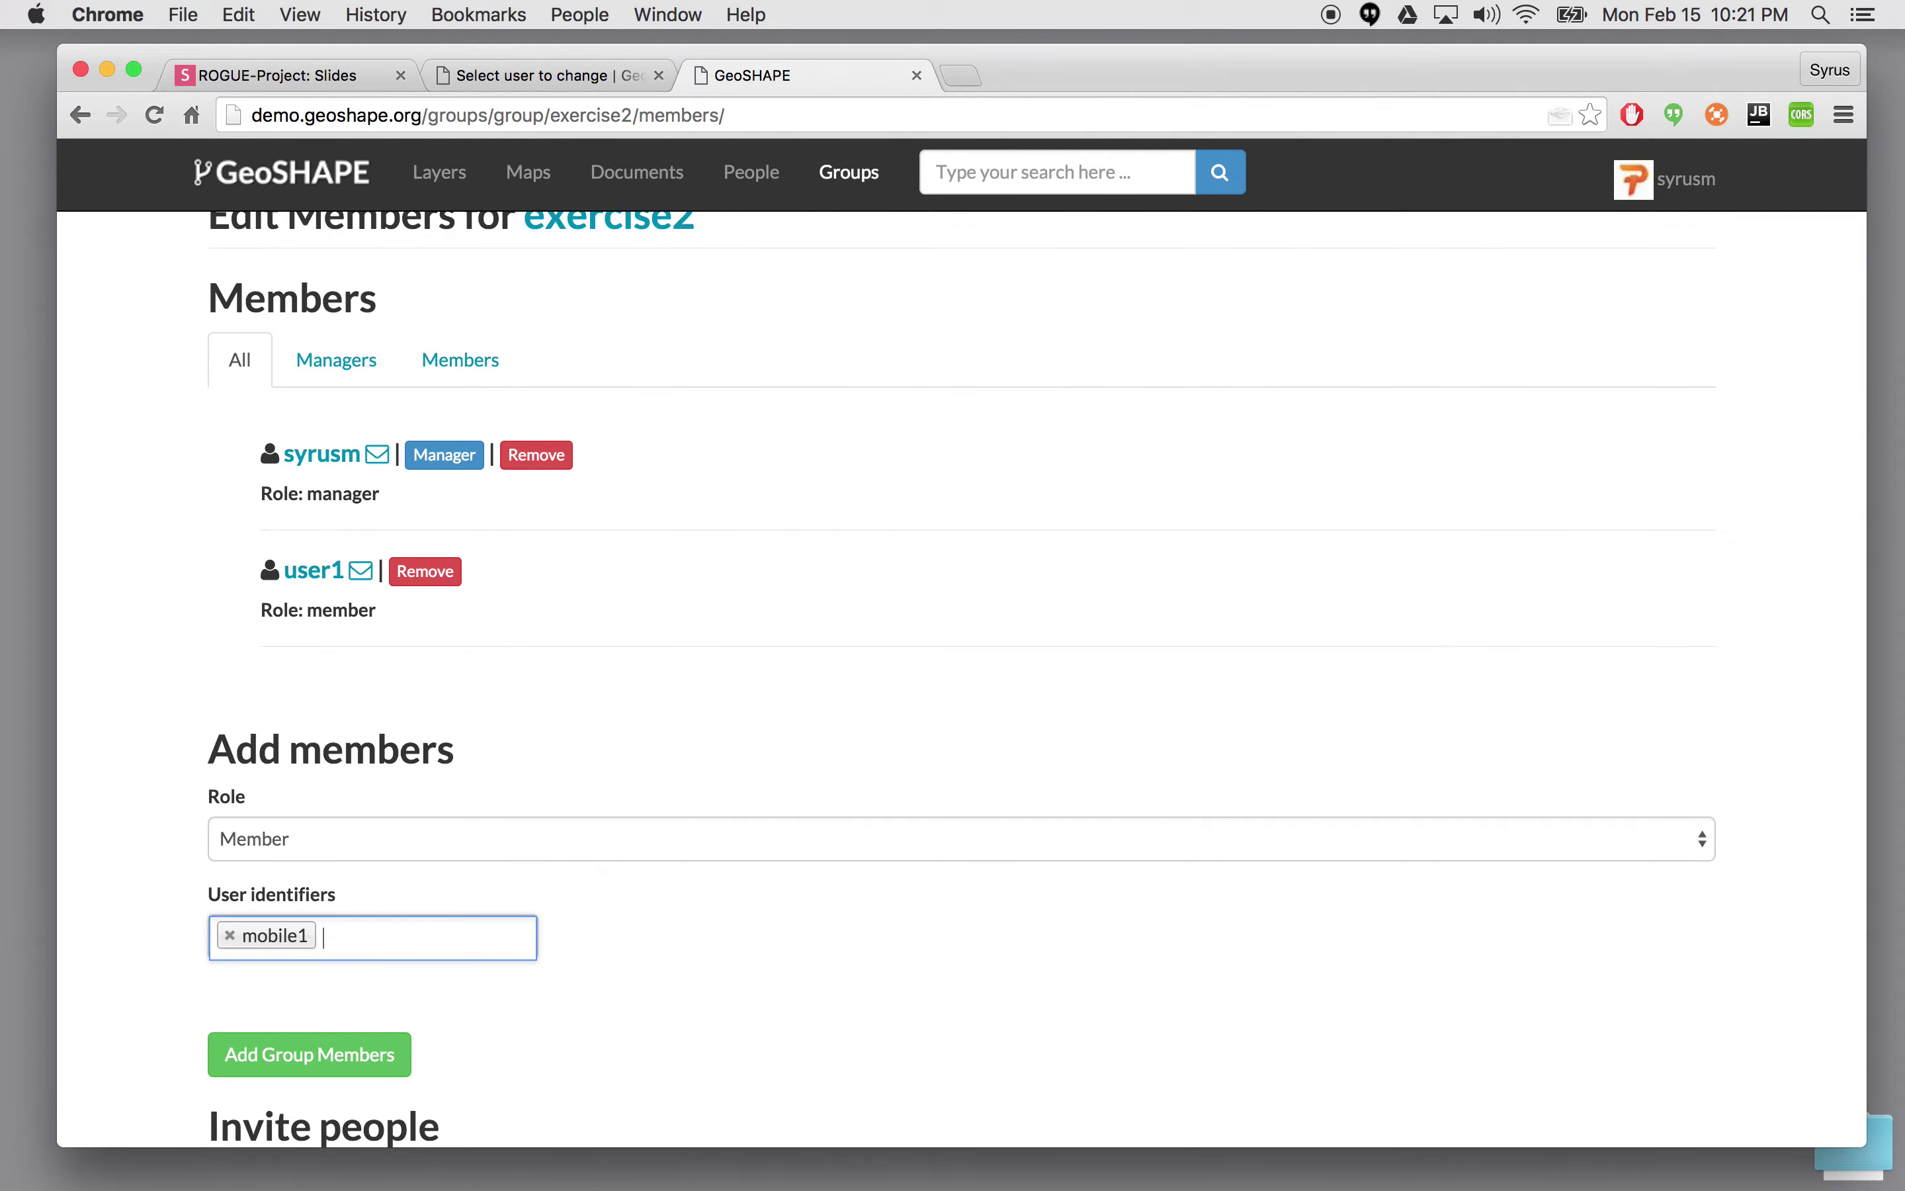
pyautogui.scroll(-2, 591, 1009)
pyautogui.click(396, 1013)
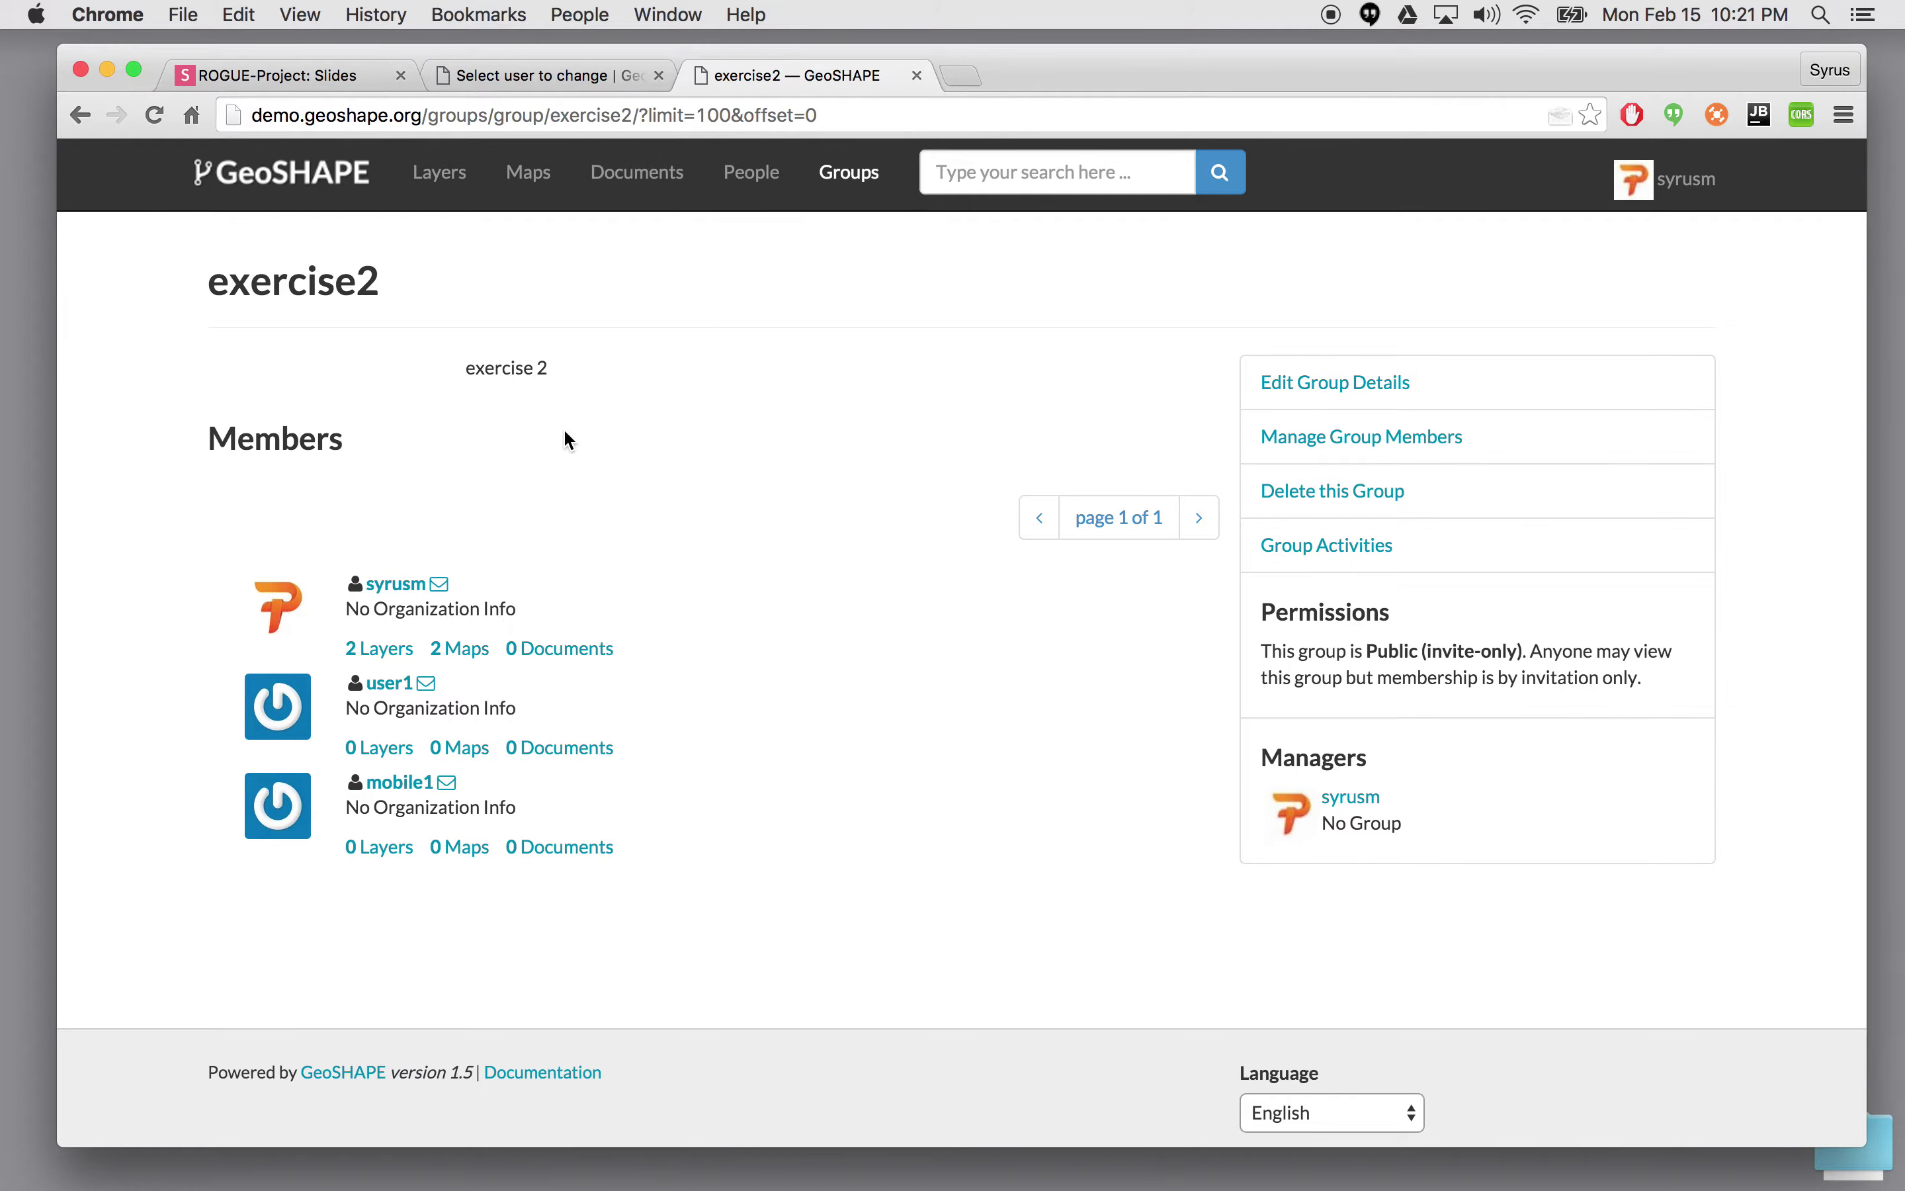
pyautogui.click(529, 179)
# - From the Layers list, open OCHA_SecurityIncidents and bring up its permission settings
pyautogui.click(458, 178)
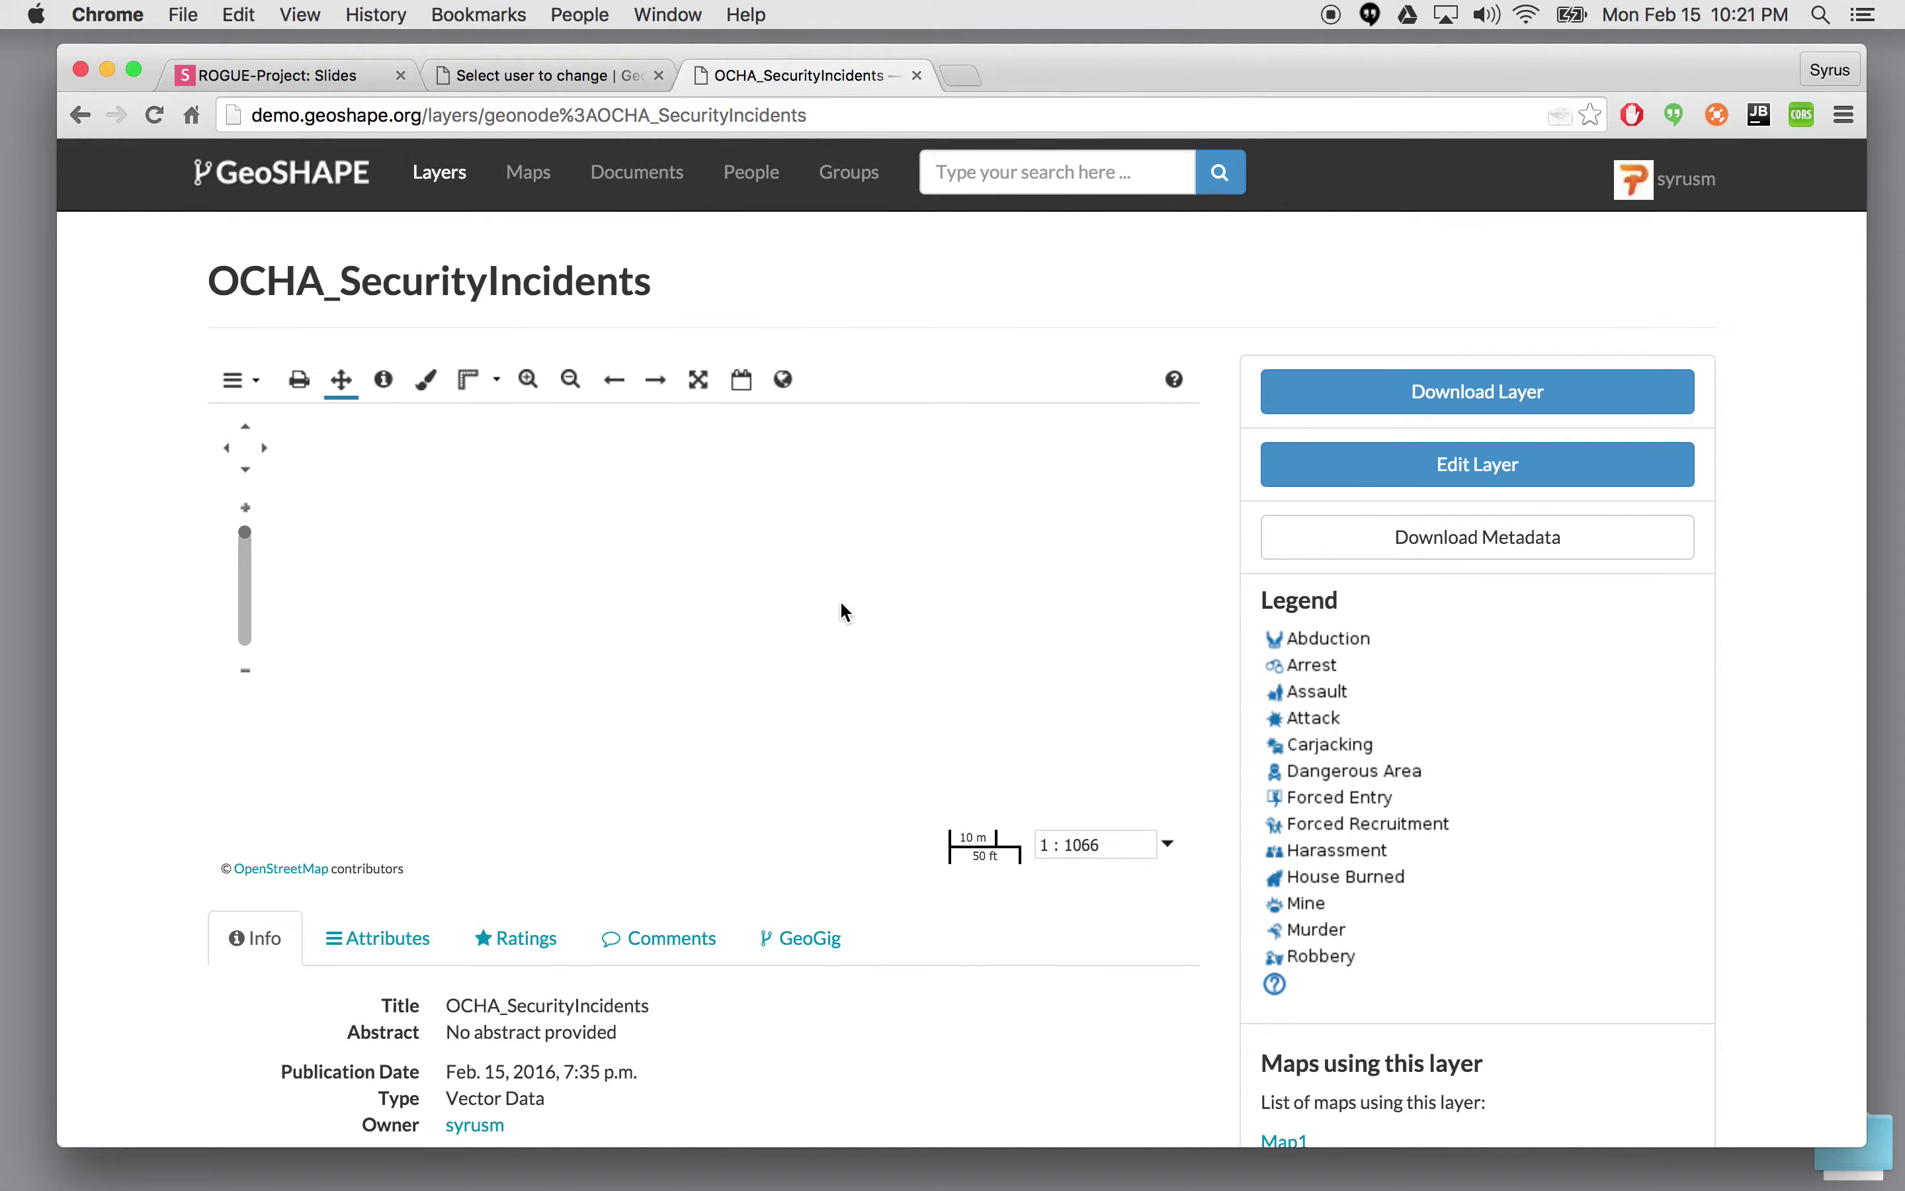
pyautogui.scroll(-10, 1610, 694)
pyautogui.scroll(5, 1611, 694)
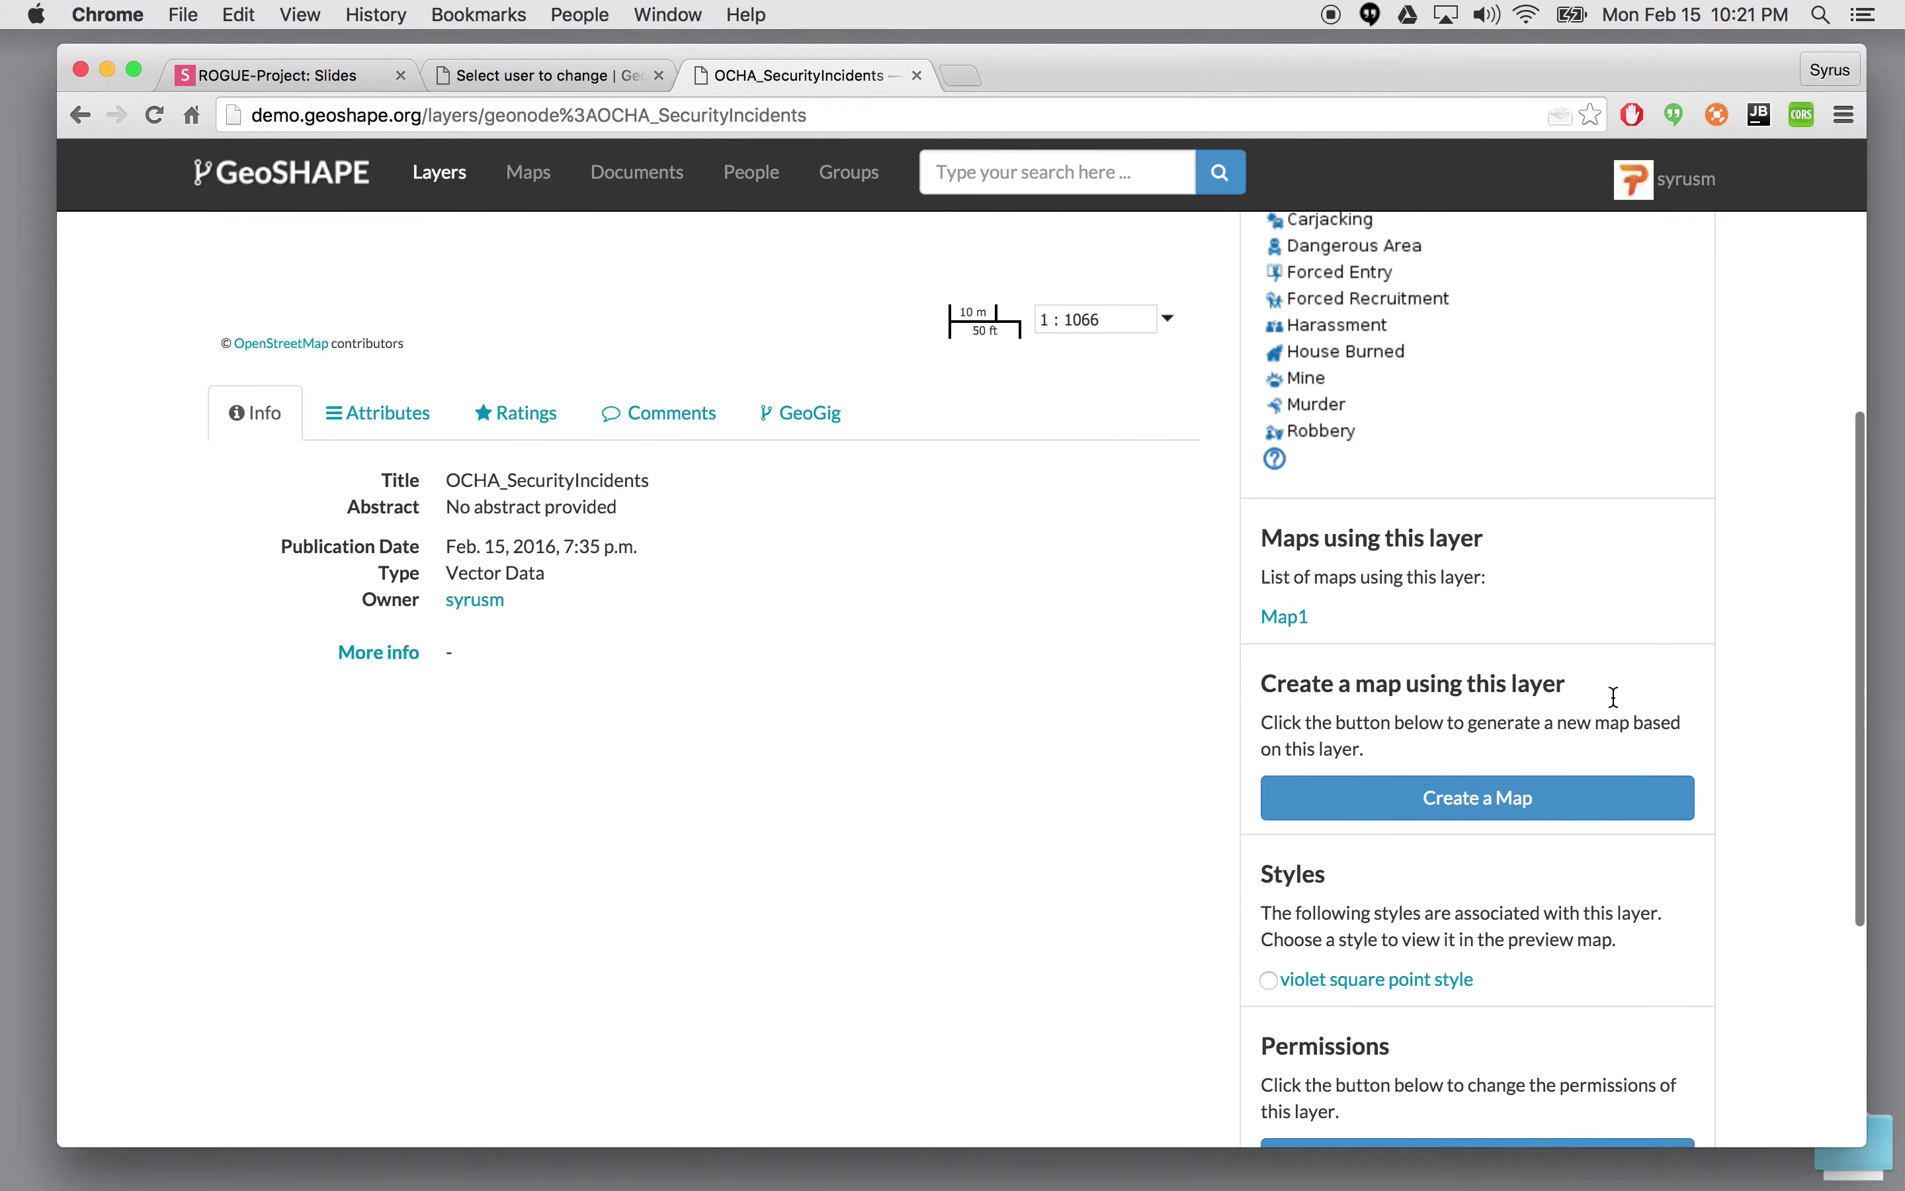
pyautogui.scroll(-2, 1612, 694)
pyautogui.scroll(-2, 1612, 698)
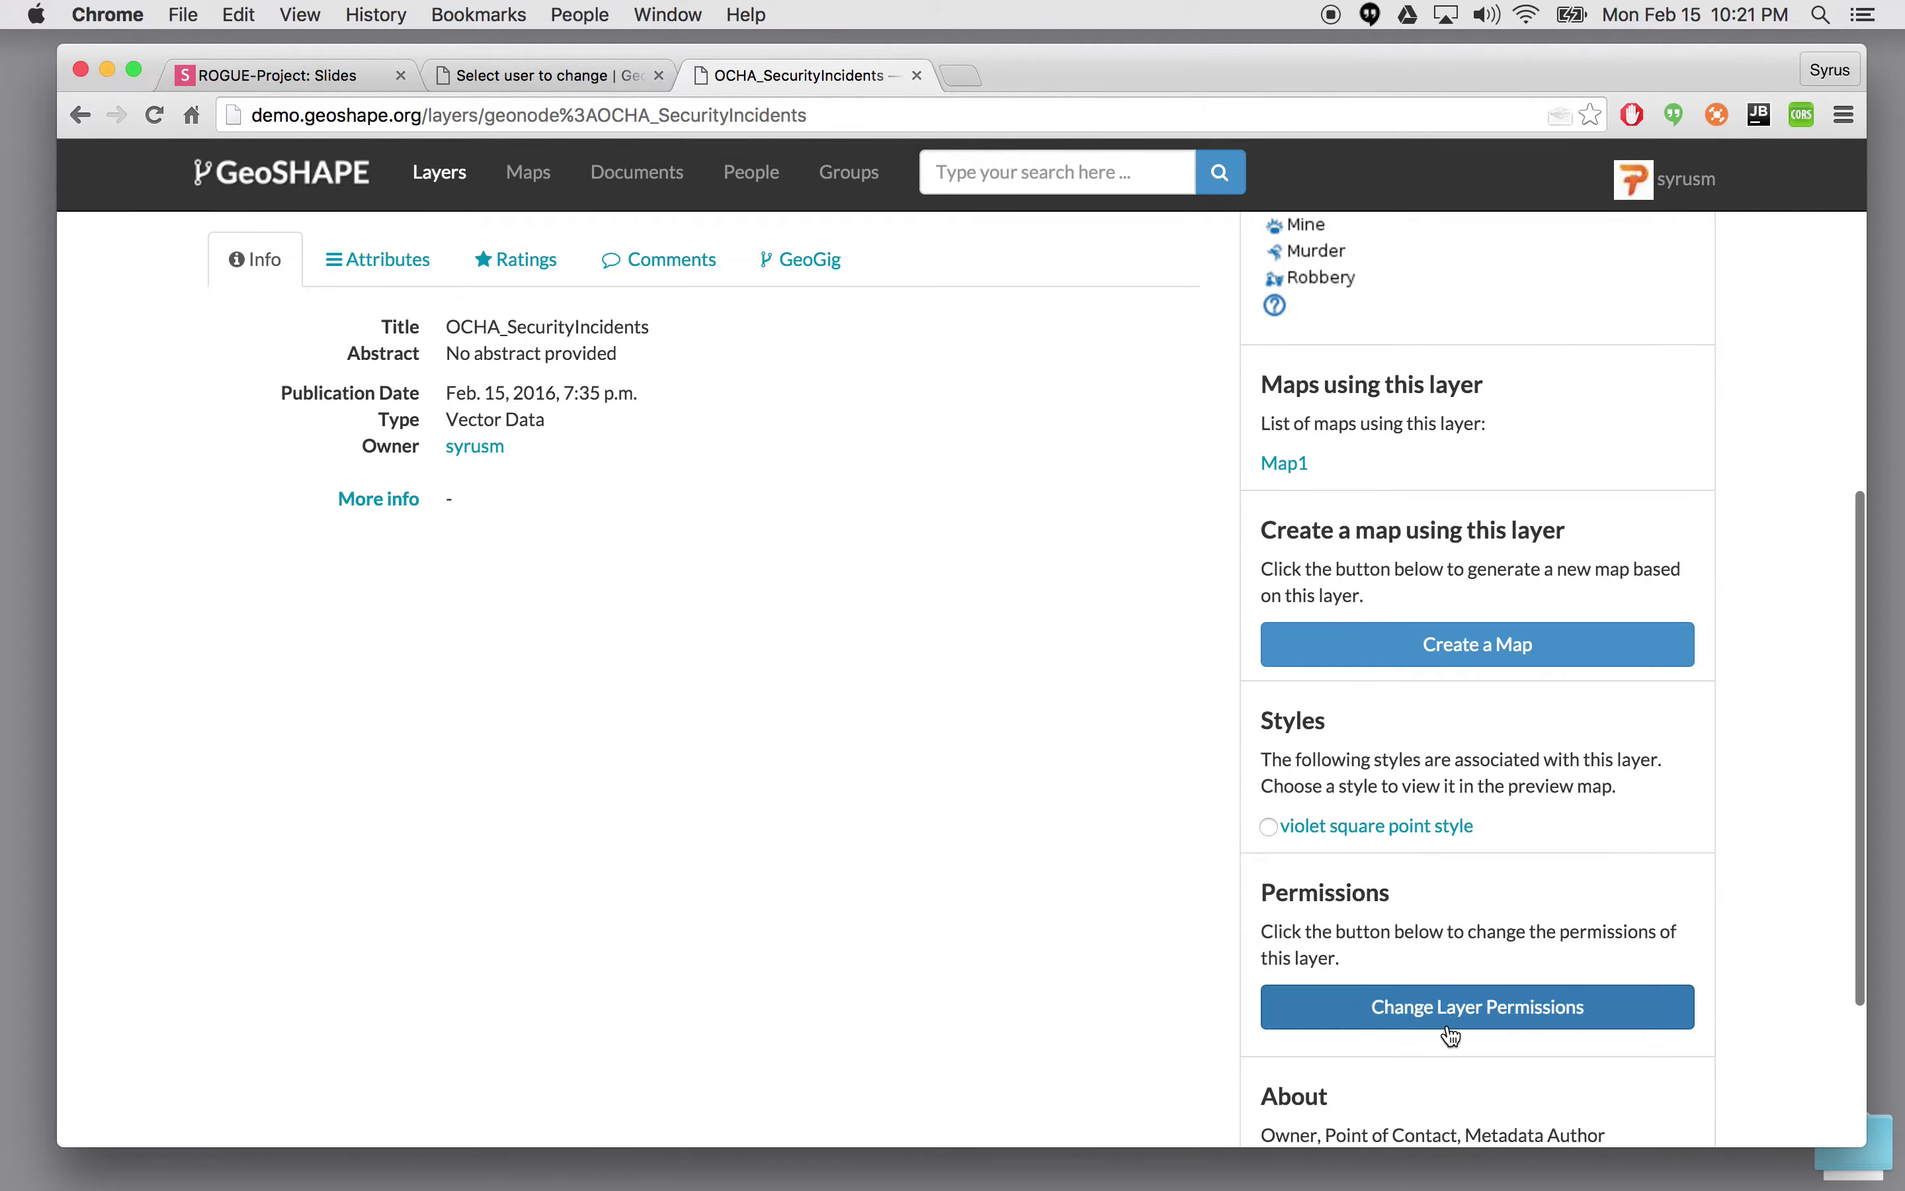
pyautogui.click(1477, 1009)
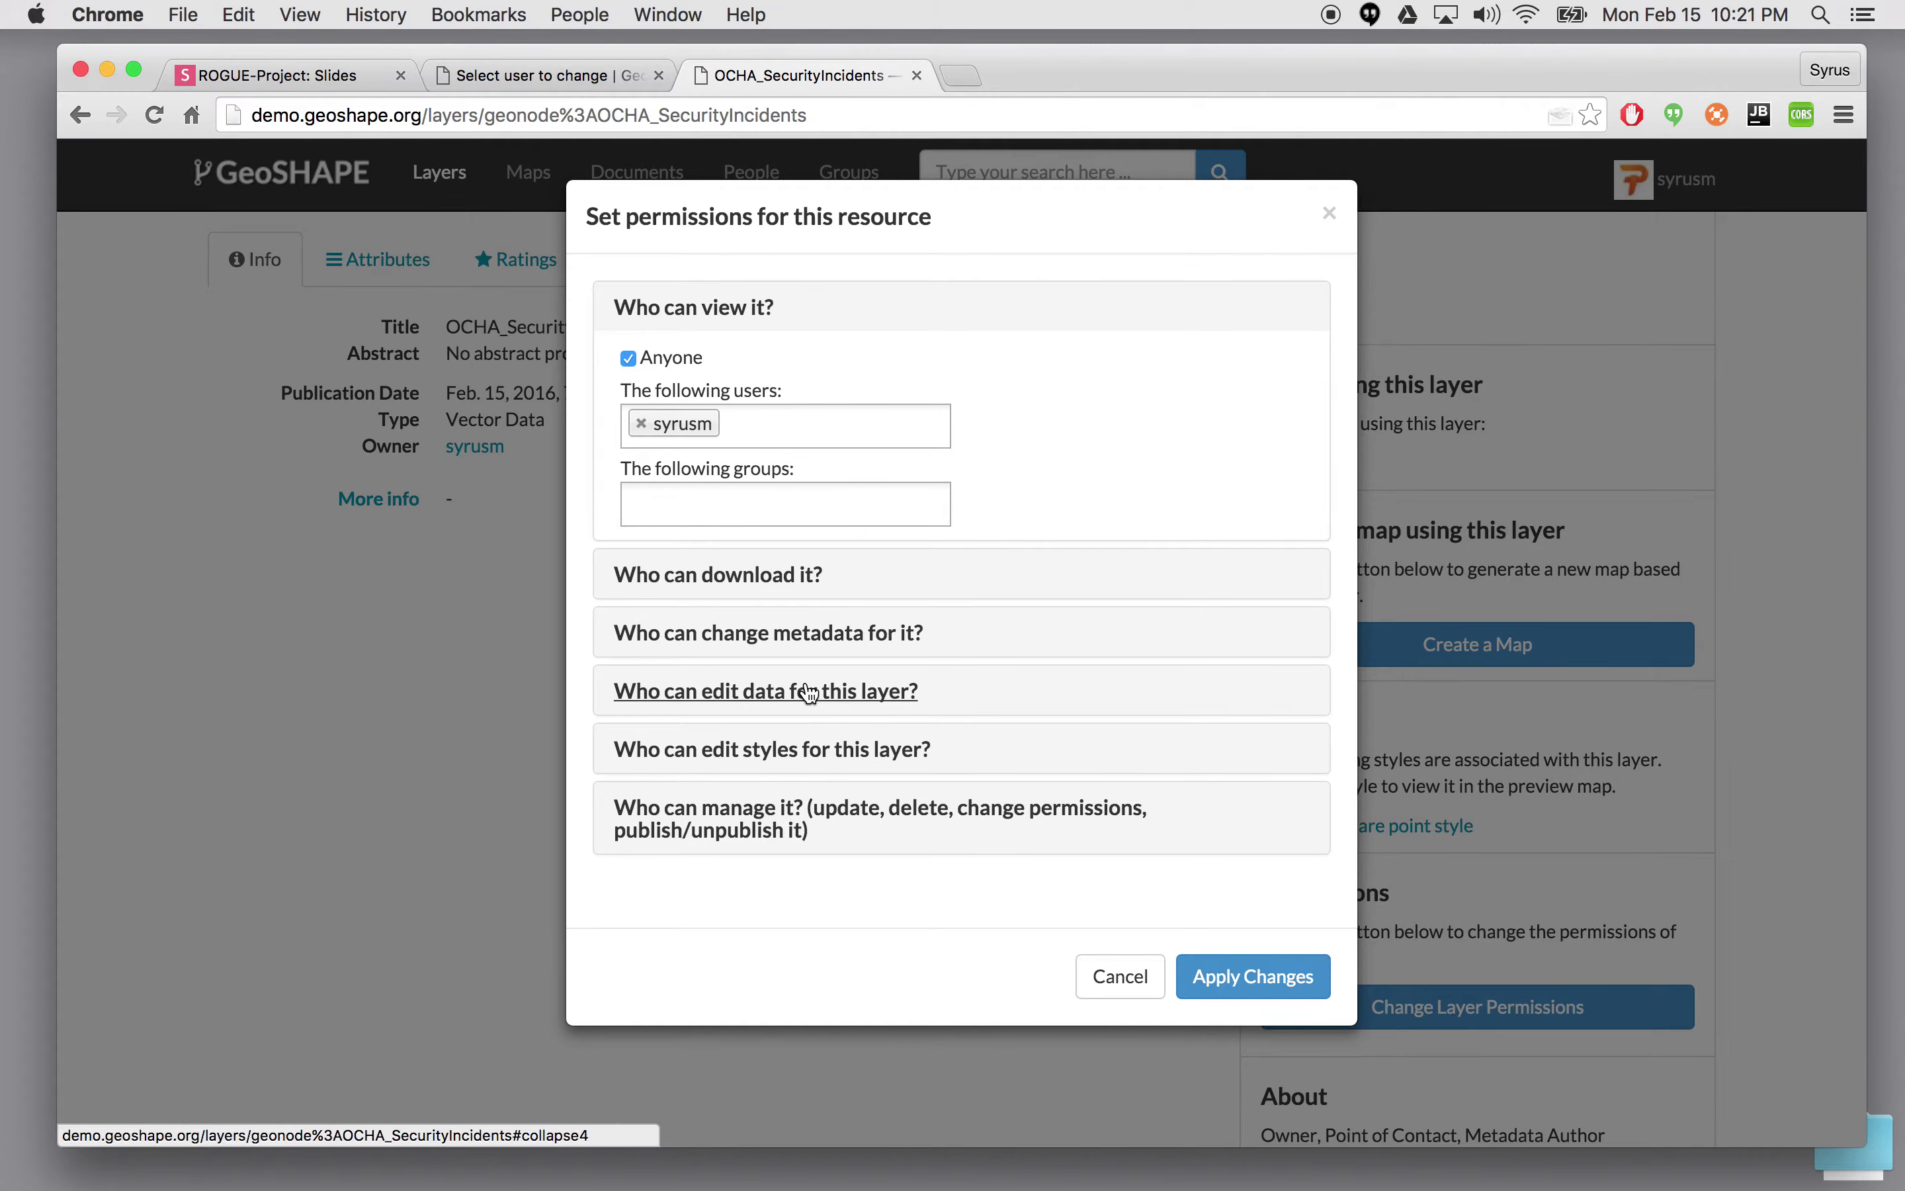
# - Grant the exercise2 group edit-data rights on OCHA_SecurityIncidents and apply the permission changes
pyautogui.click(828, 694)
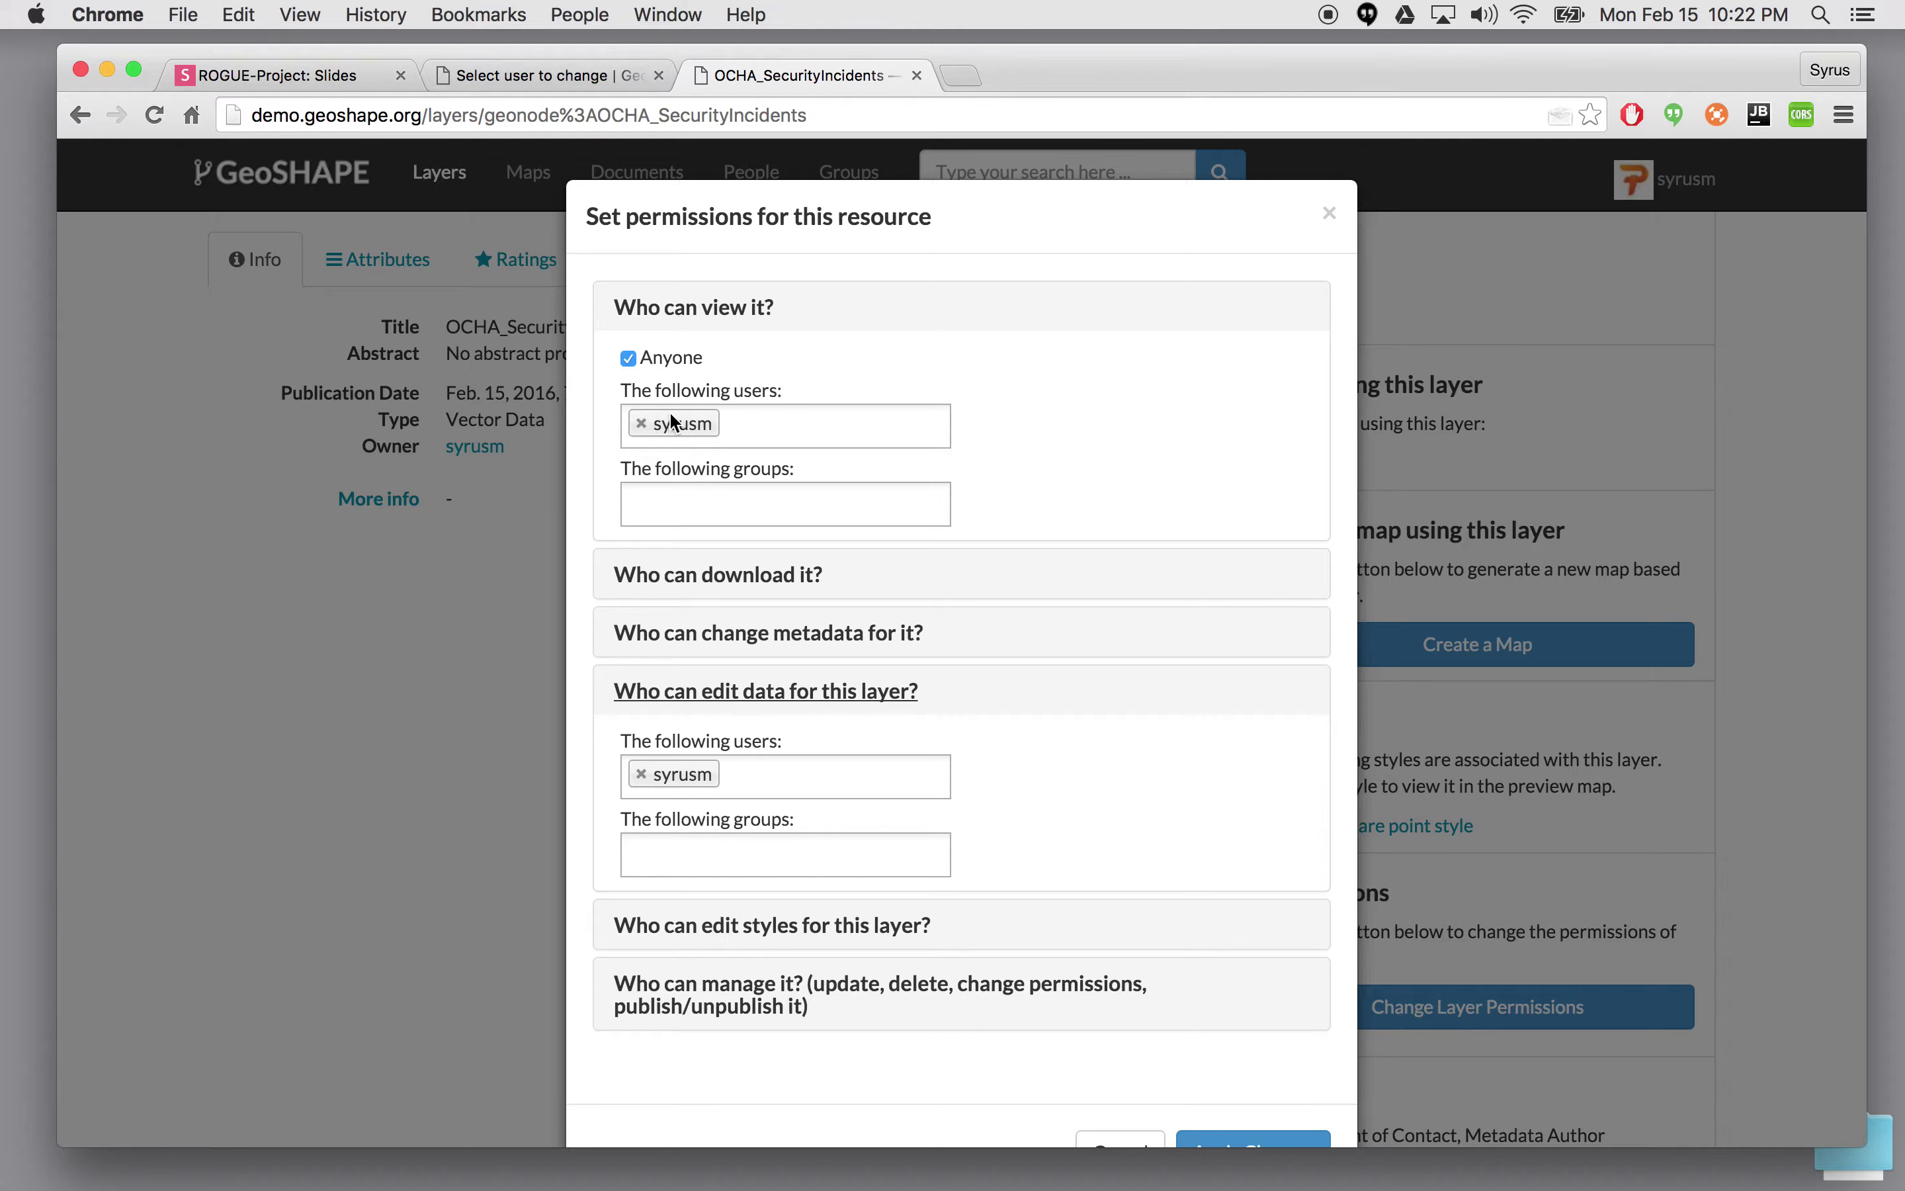
pyautogui.click(692, 865)
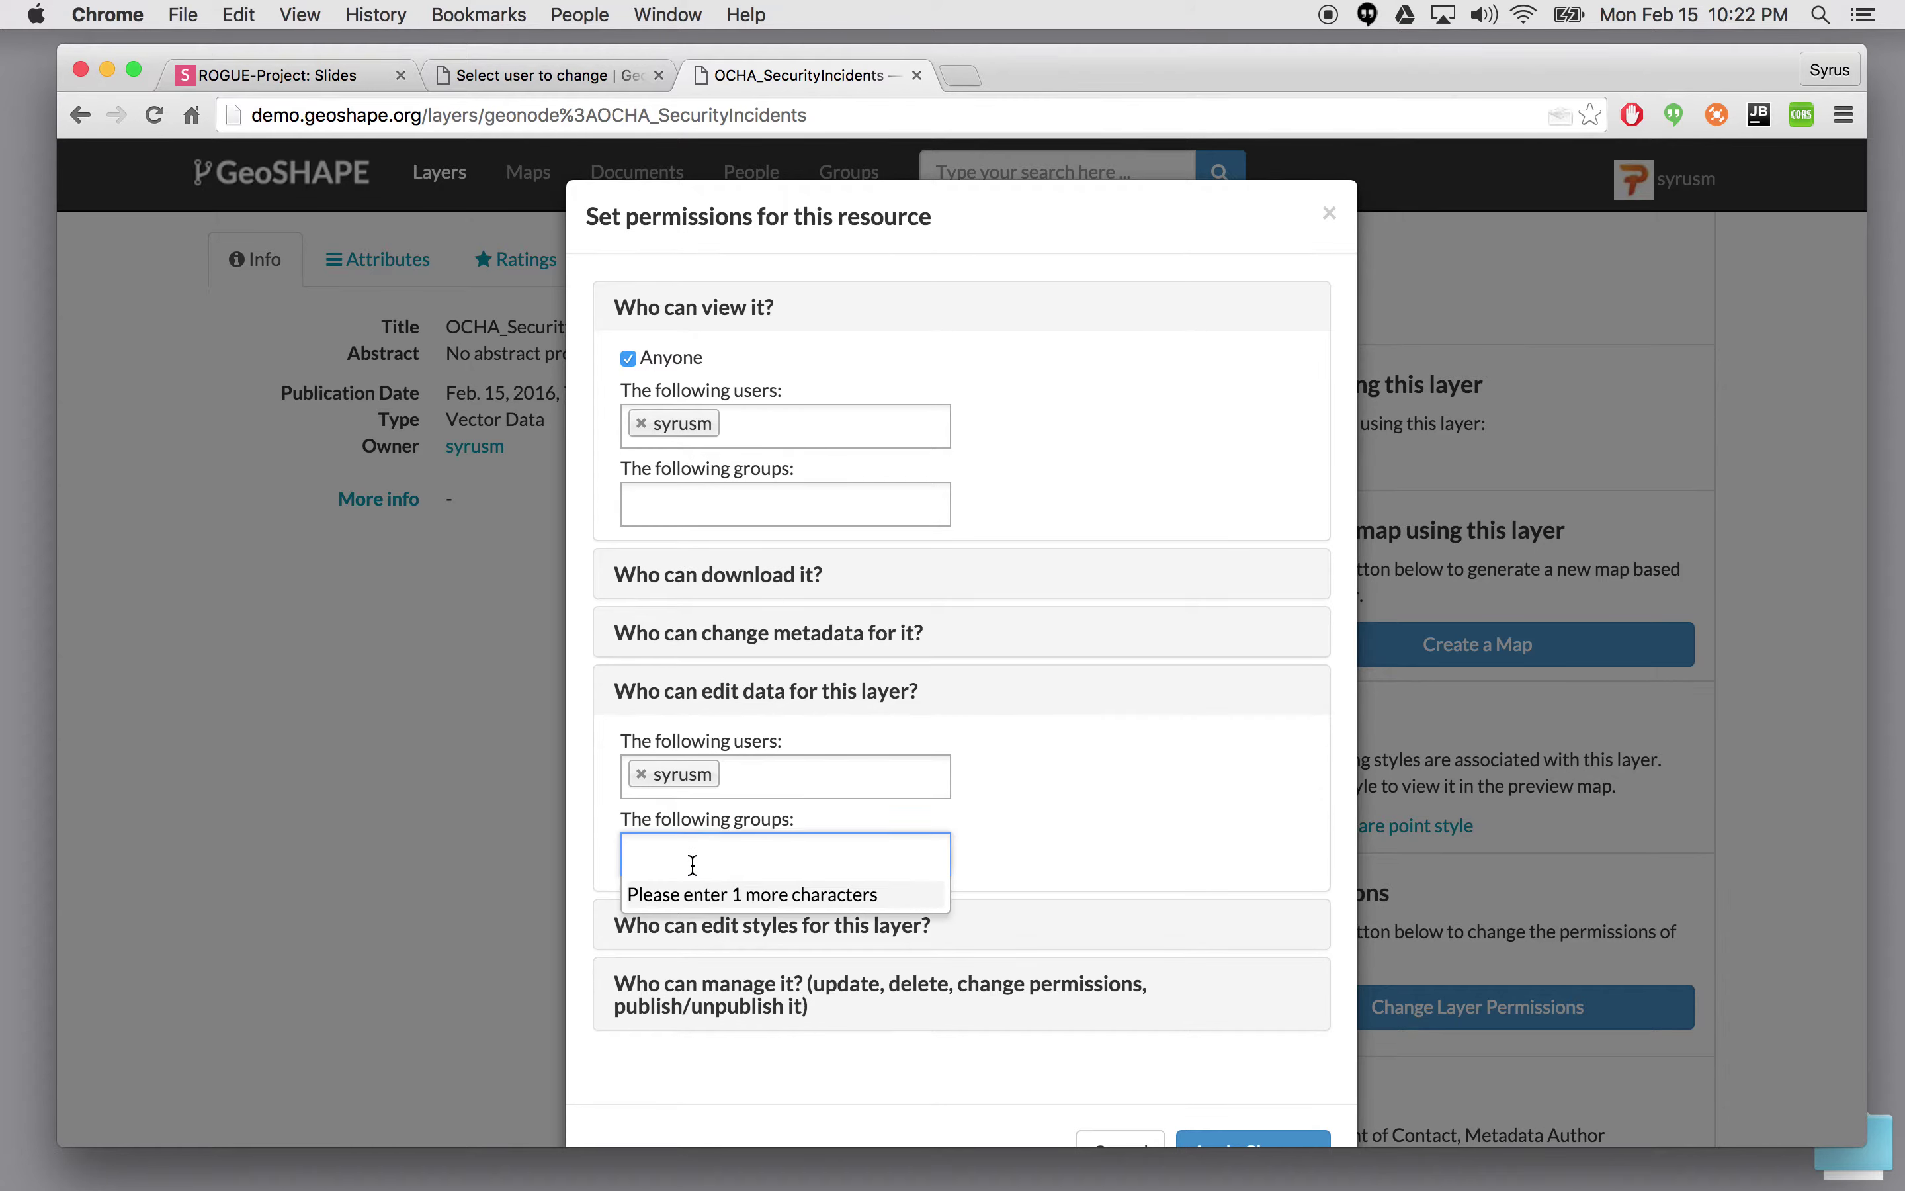
pyautogui.write('exe')
pyautogui.press('Down')
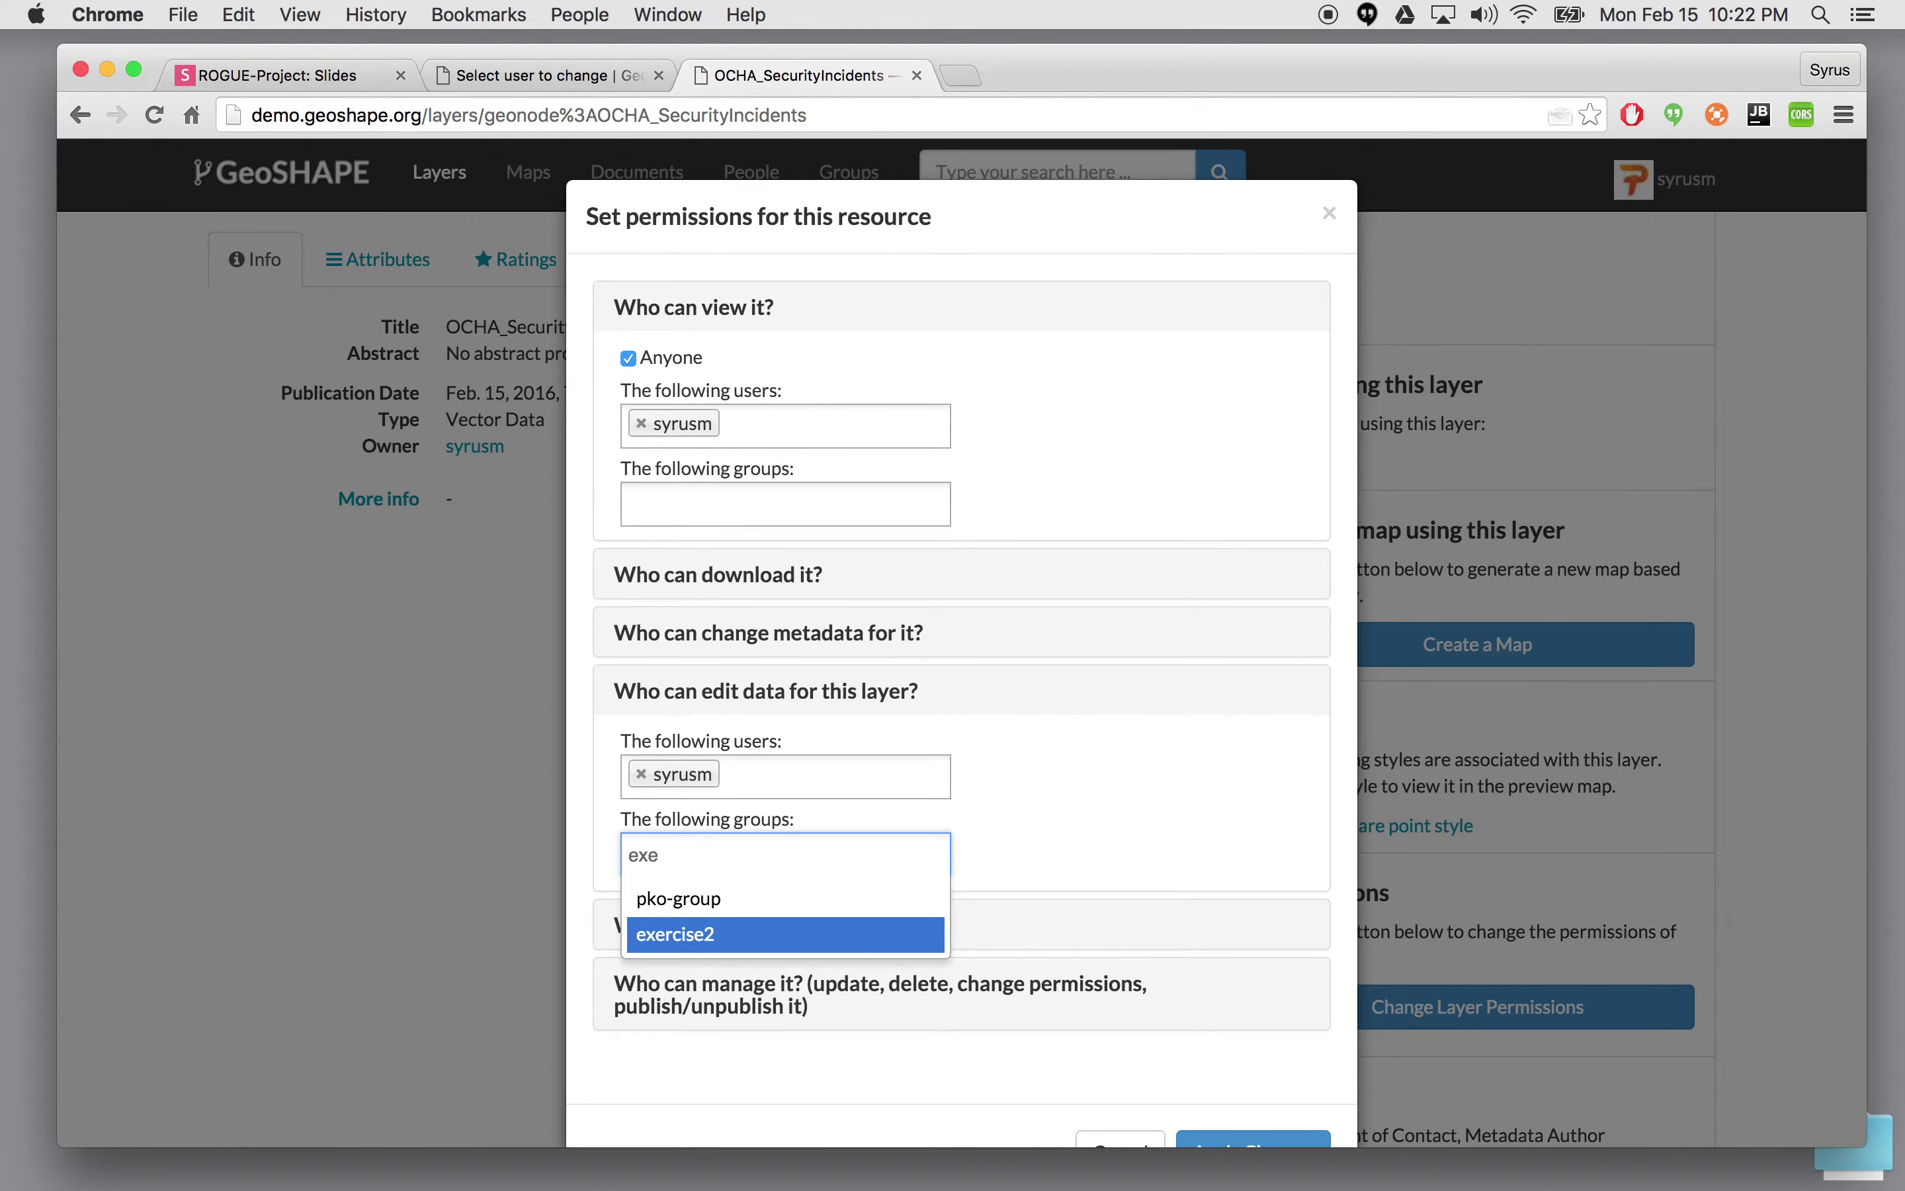
pyautogui.press('Return')
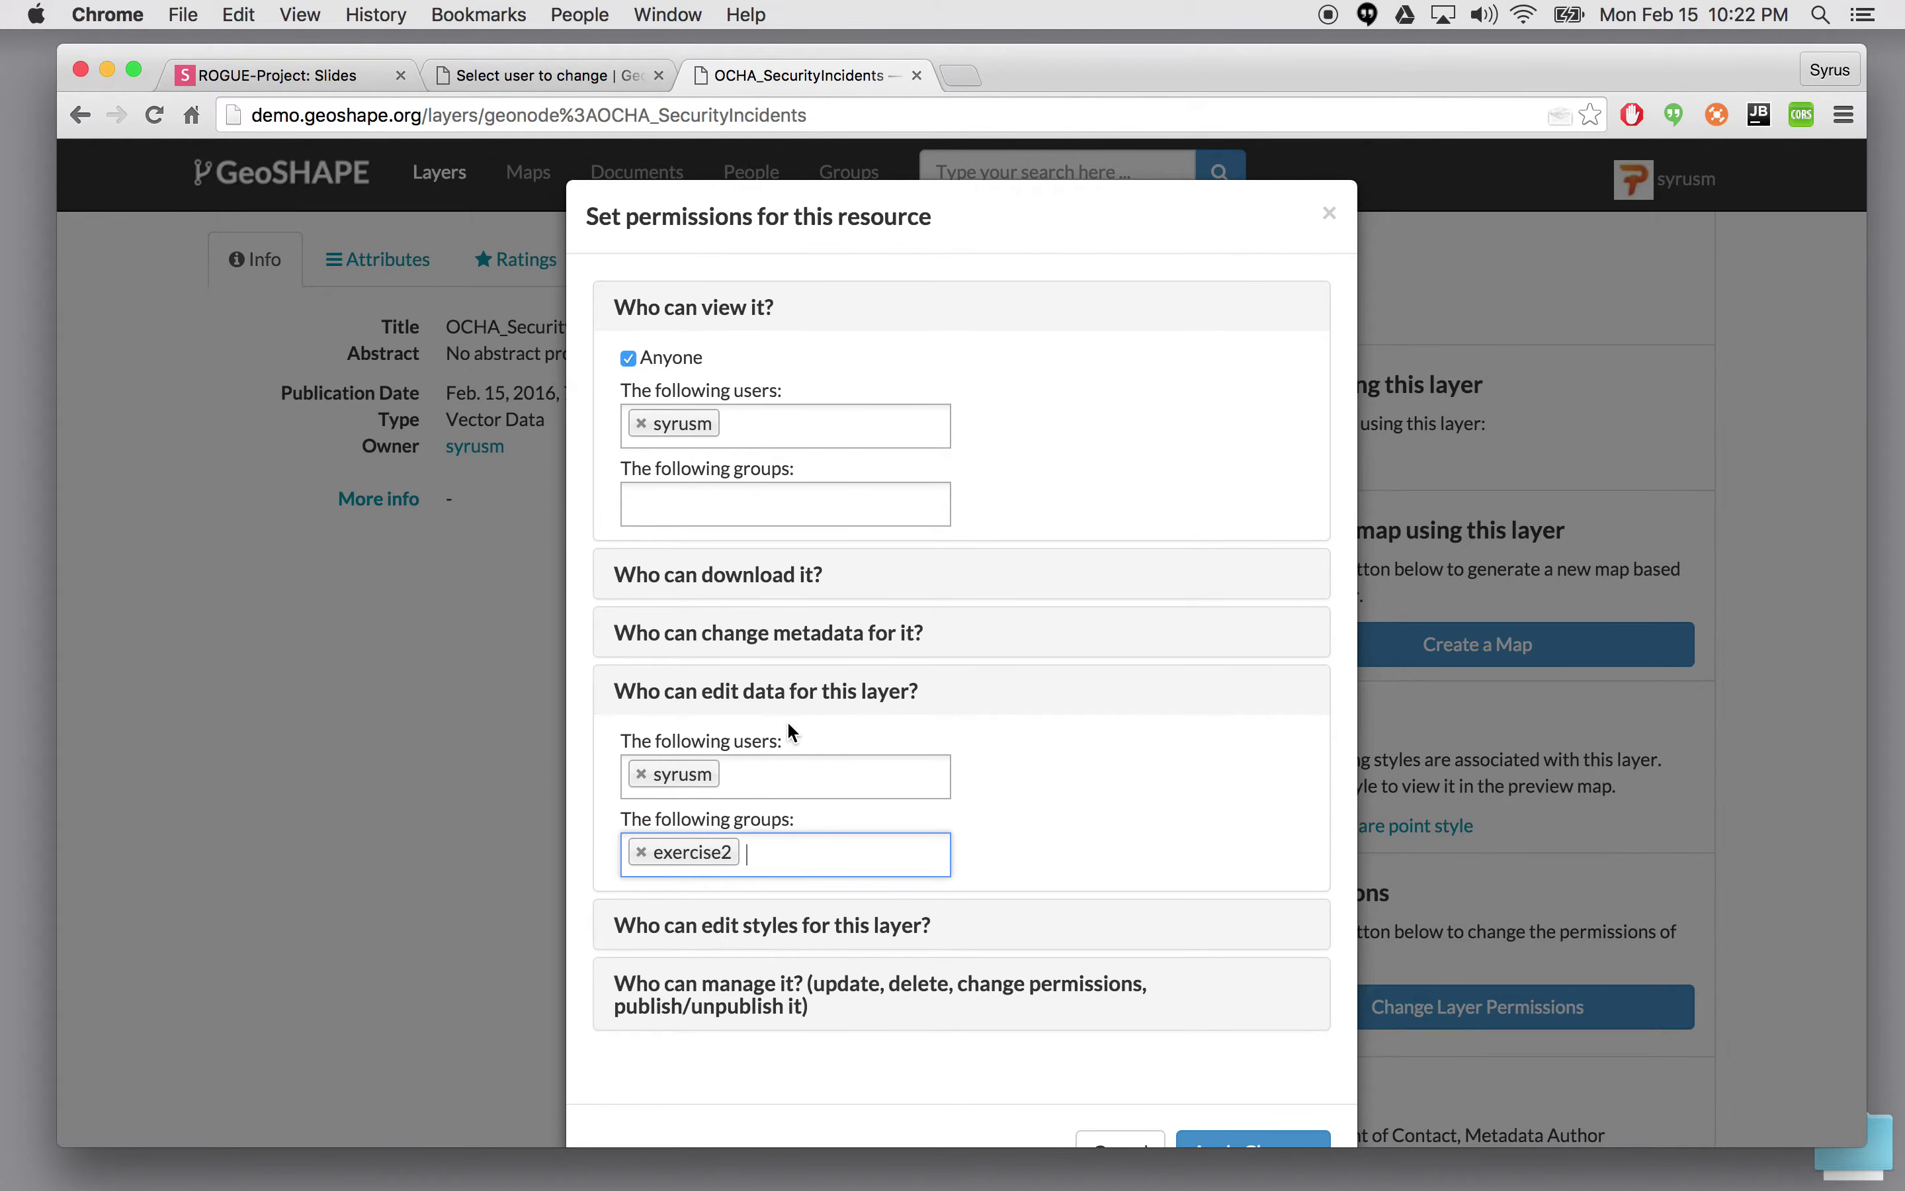
pyautogui.scroll(-3, 1033, 760)
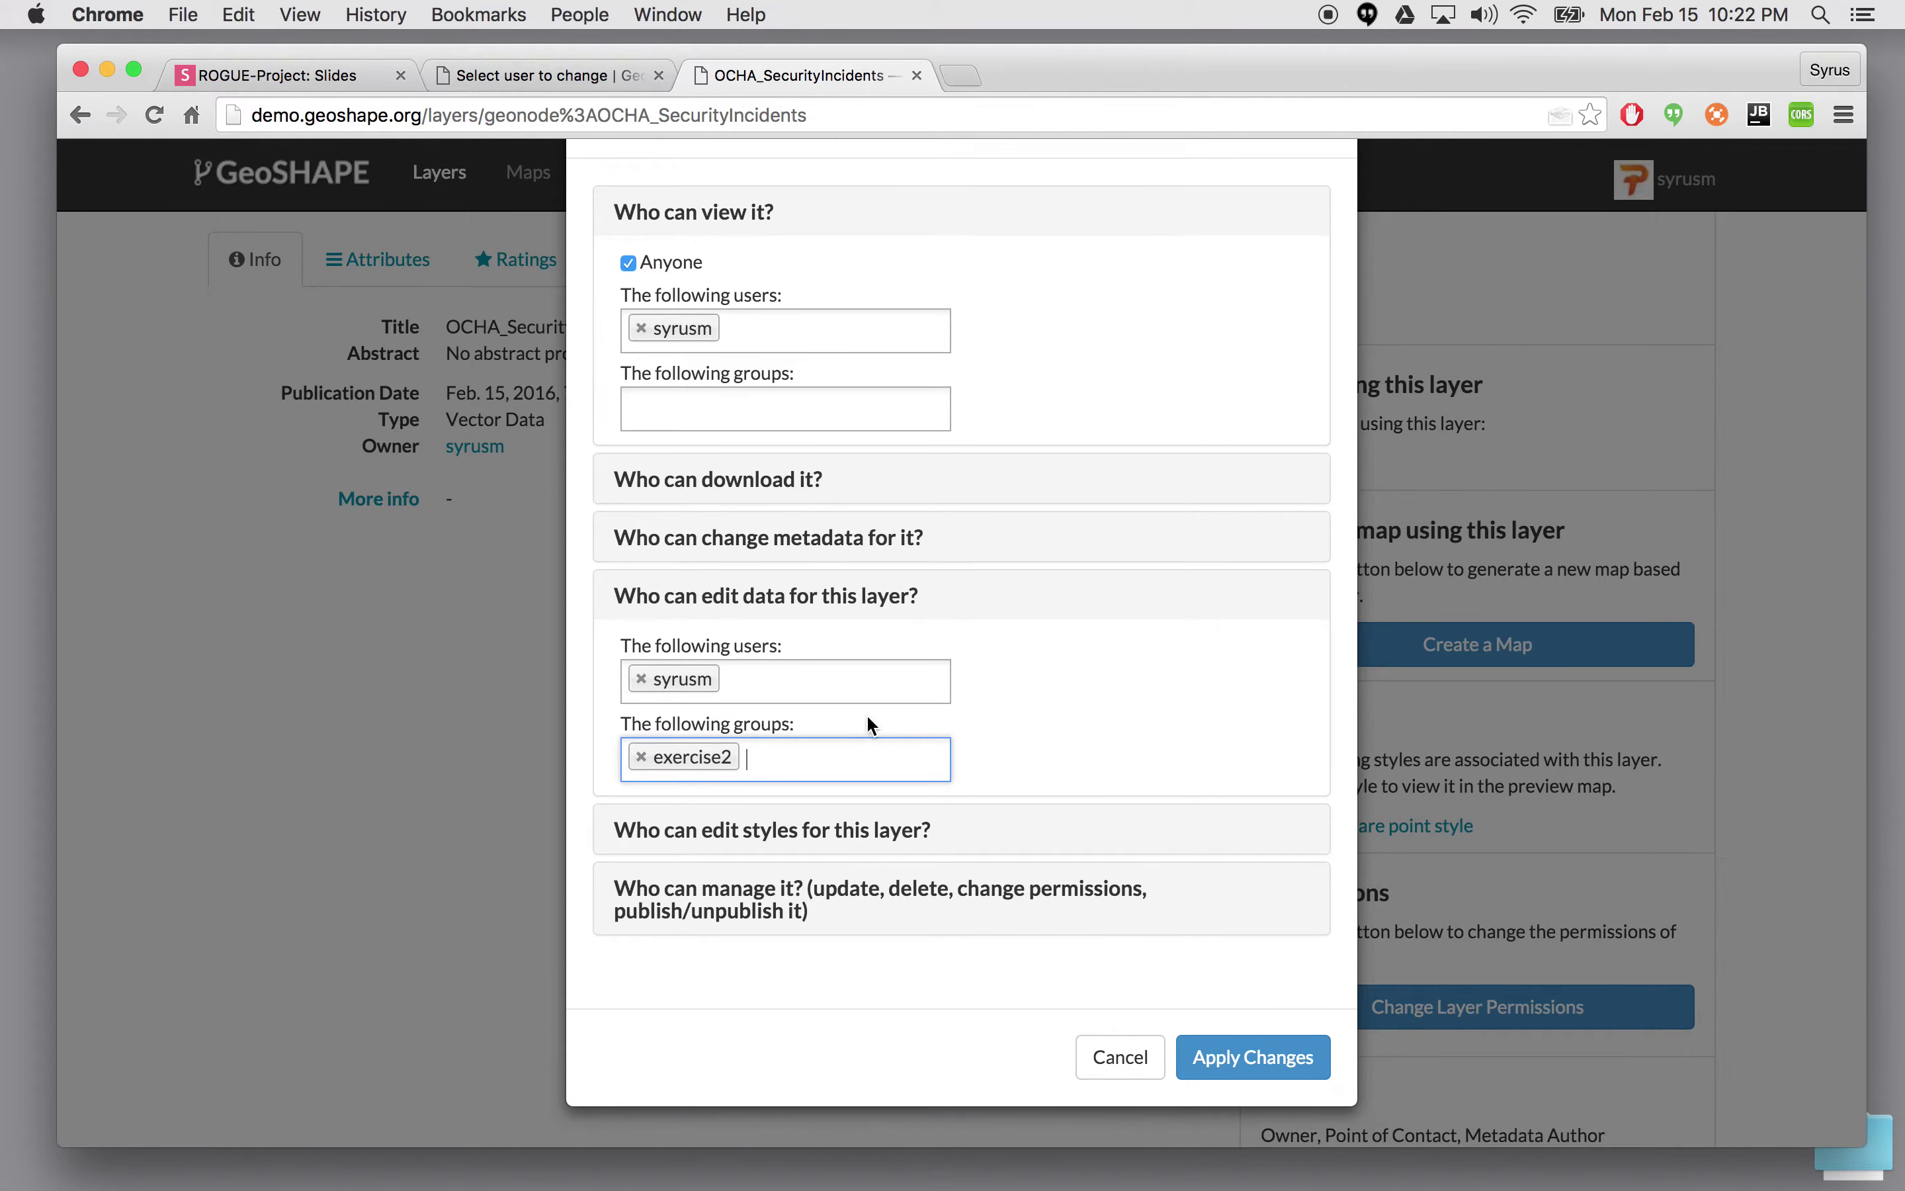
pyautogui.click(1276, 1058)
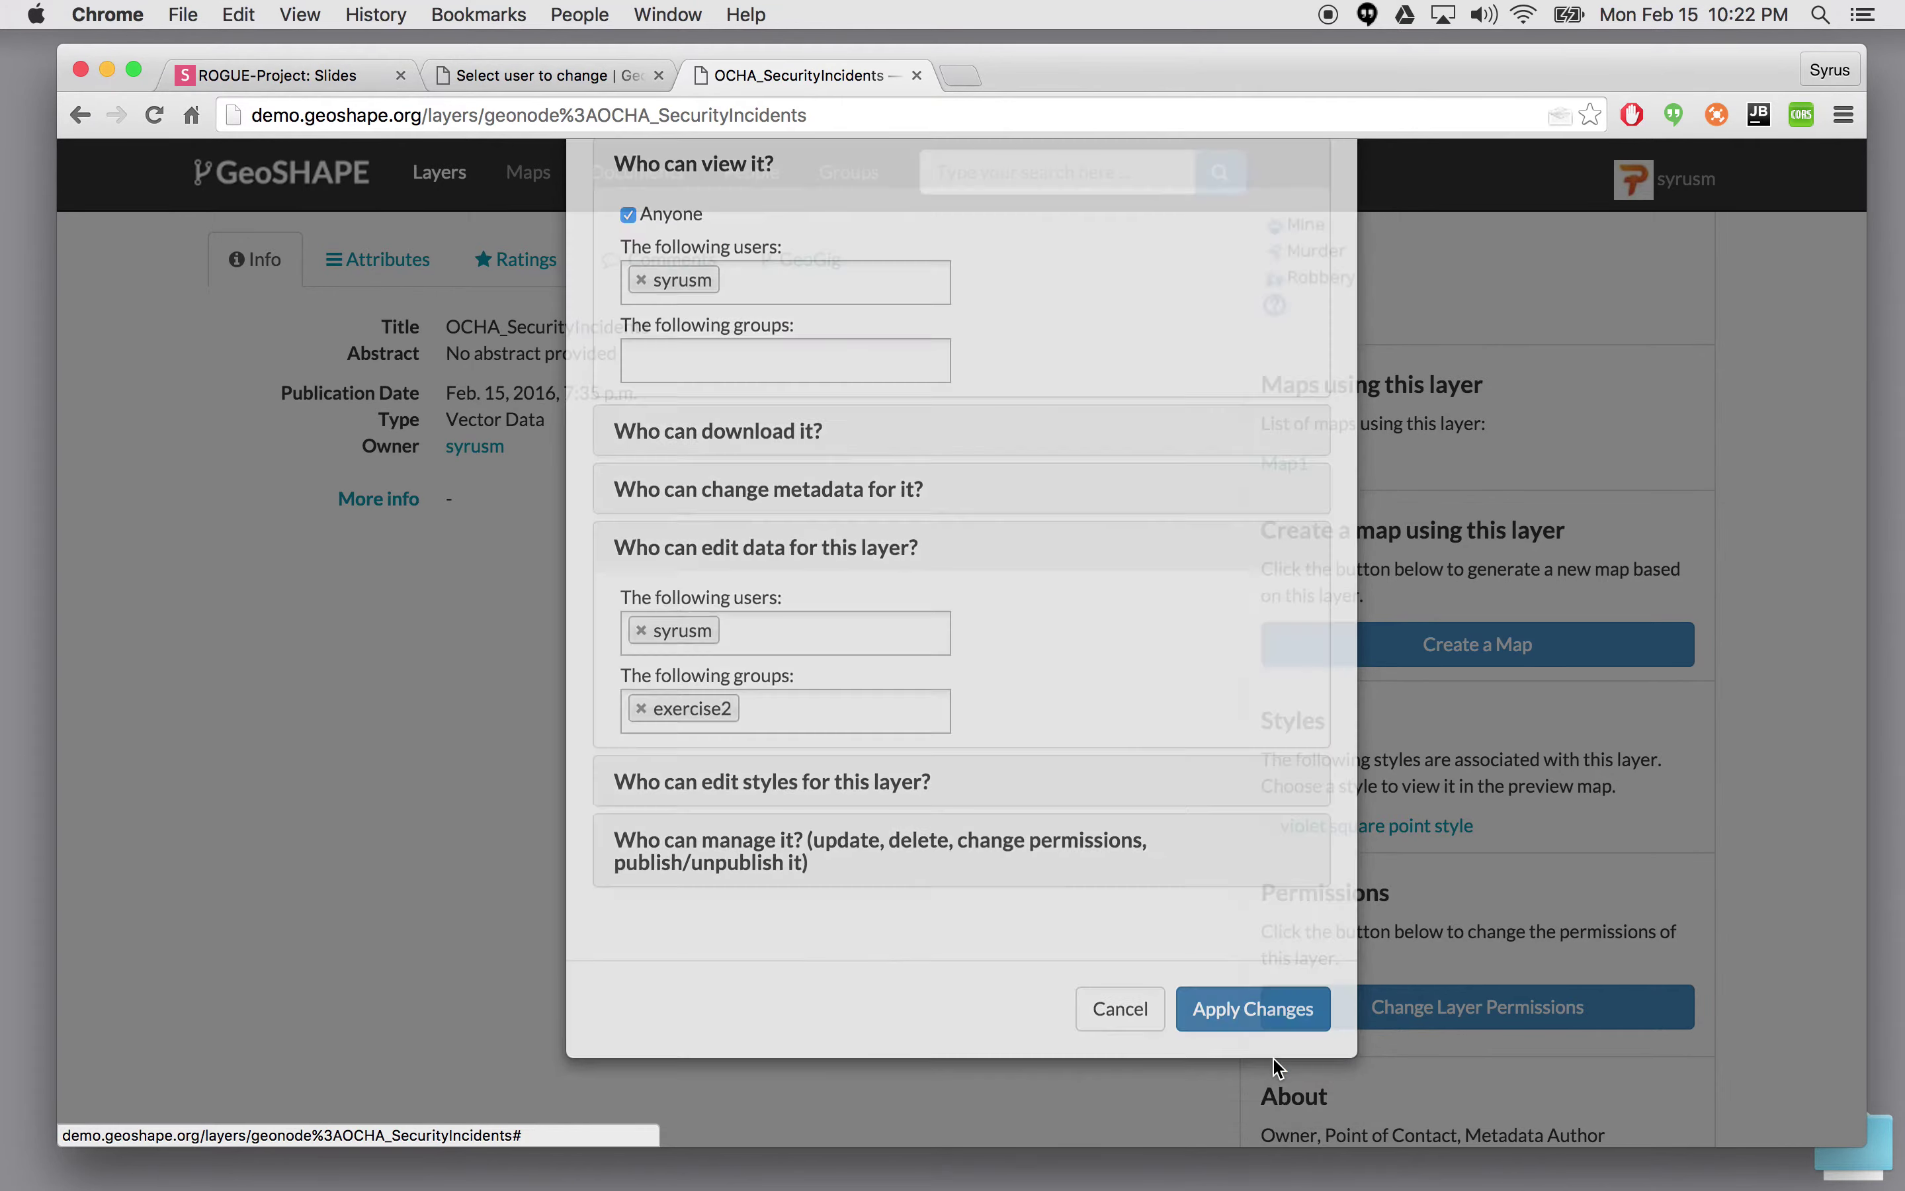
pyautogui.scroll(3, 1095, 823)
# - Change the page address to /admin, find 'user' on the page, and open People > Users
pyautogui.scroll(5, 1090, 849)
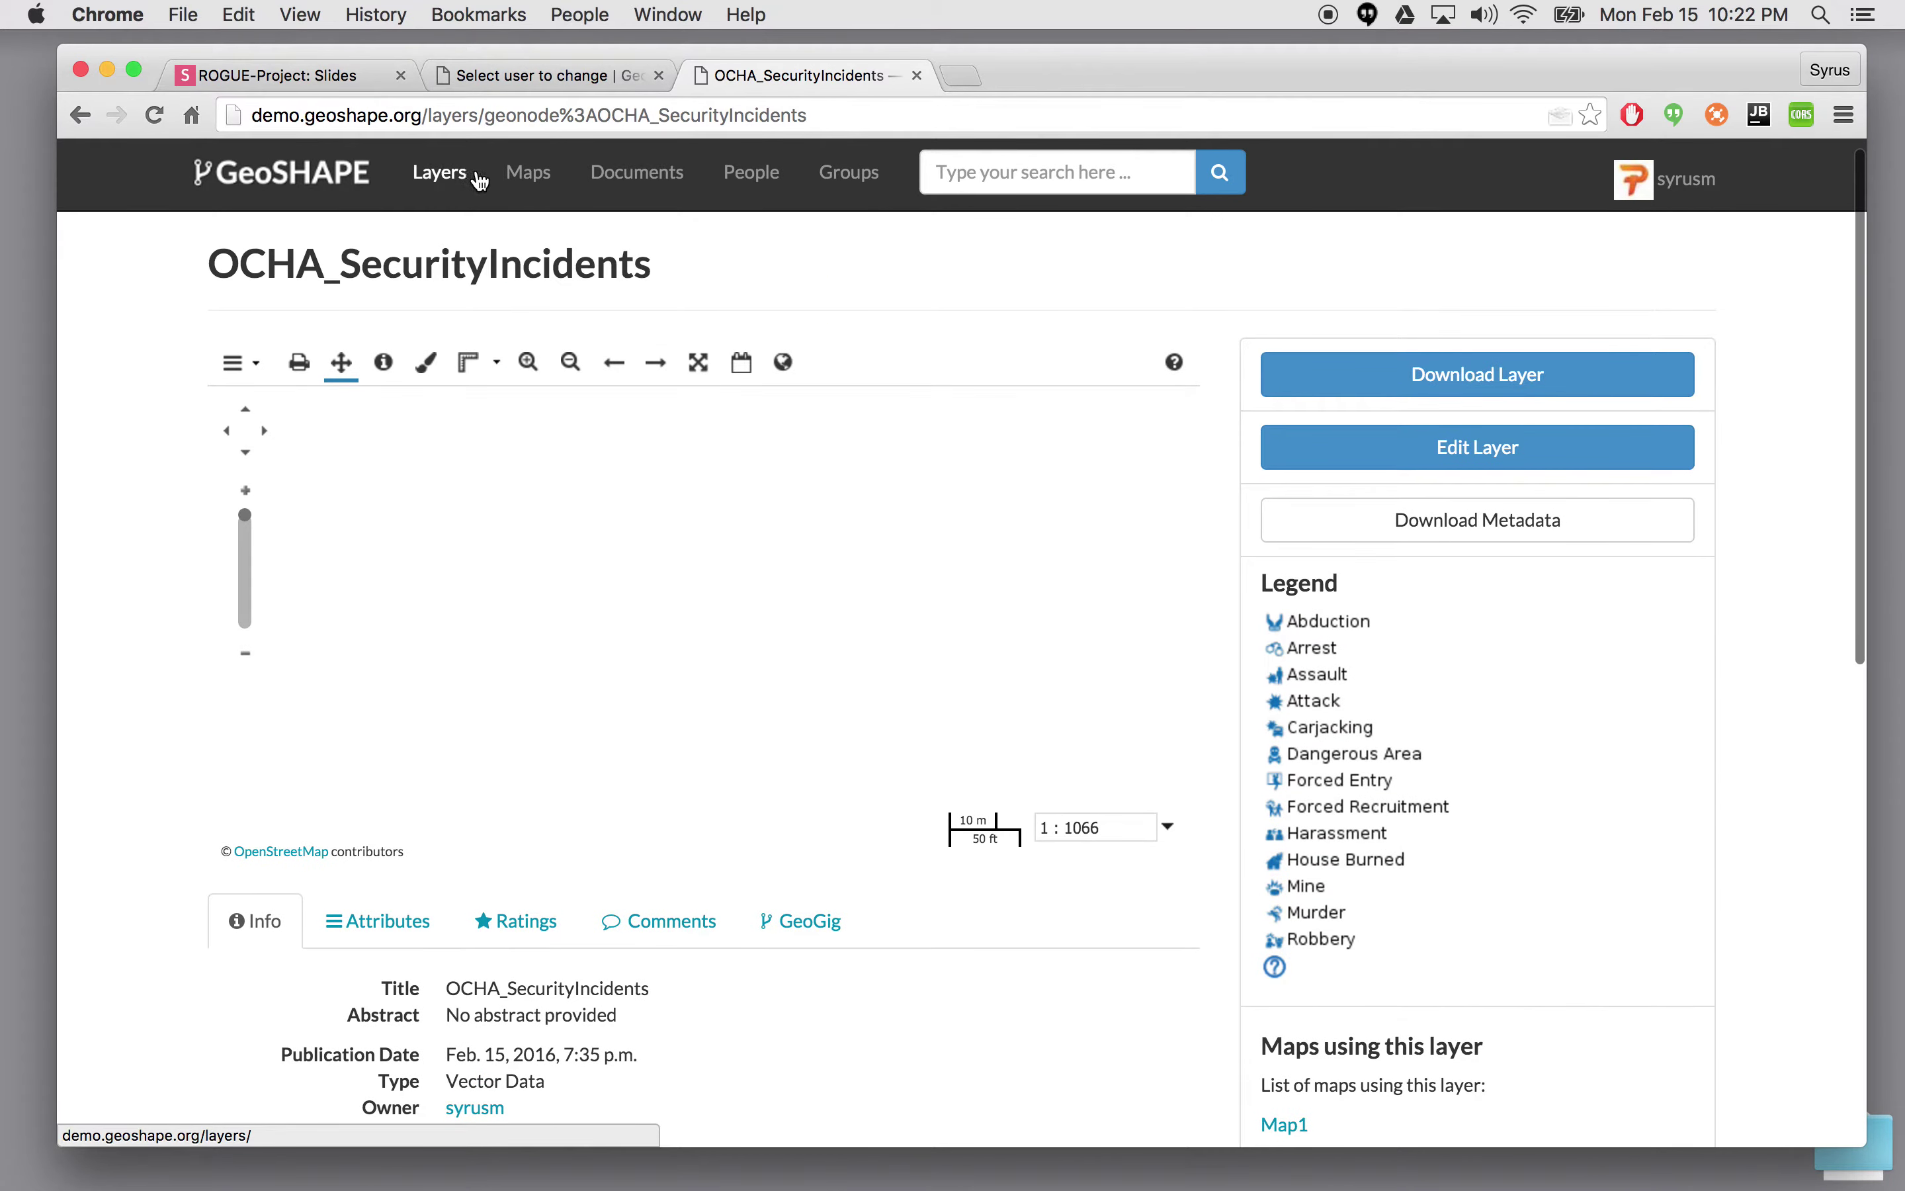
pyautogui.click(752, 173)
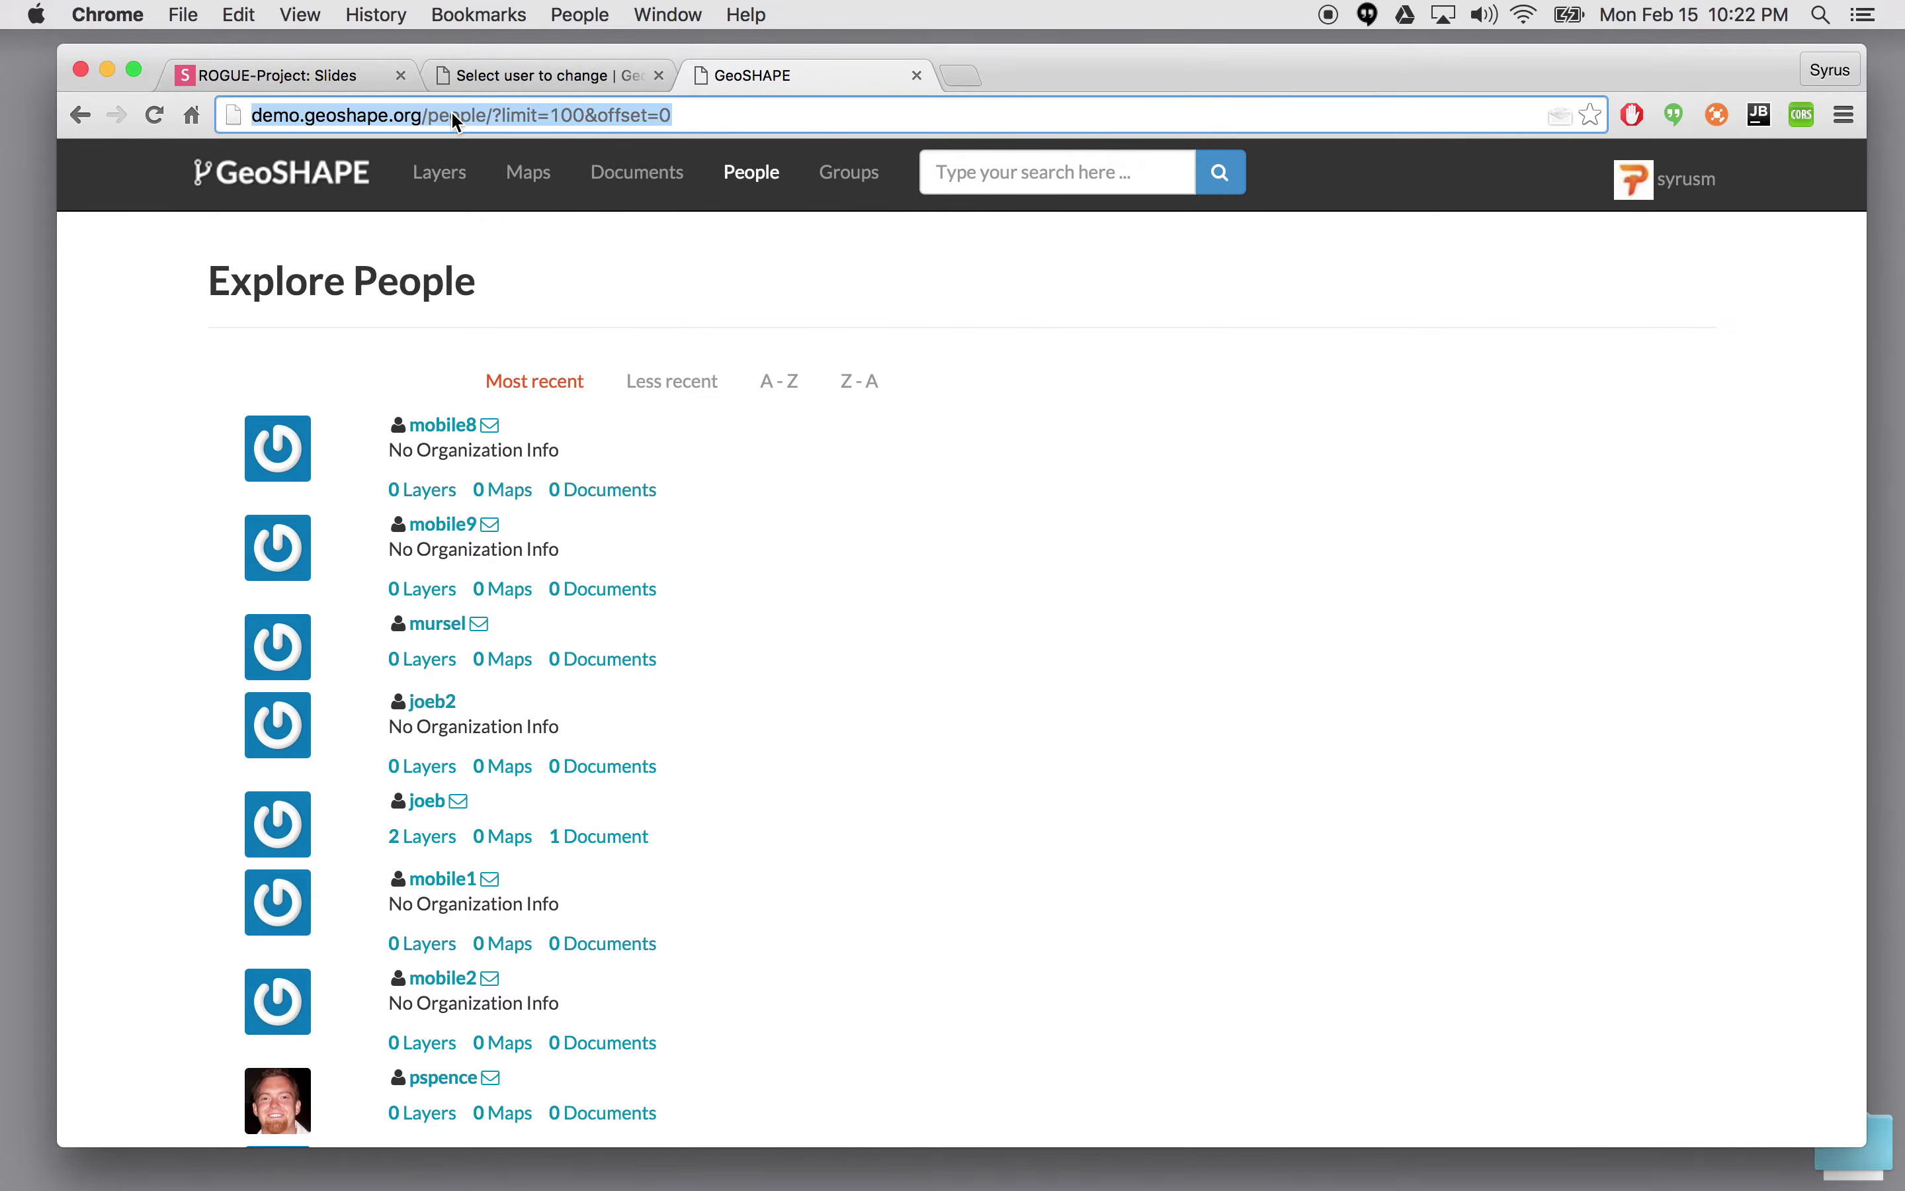
pyautogui.doubleClick(453, 114)
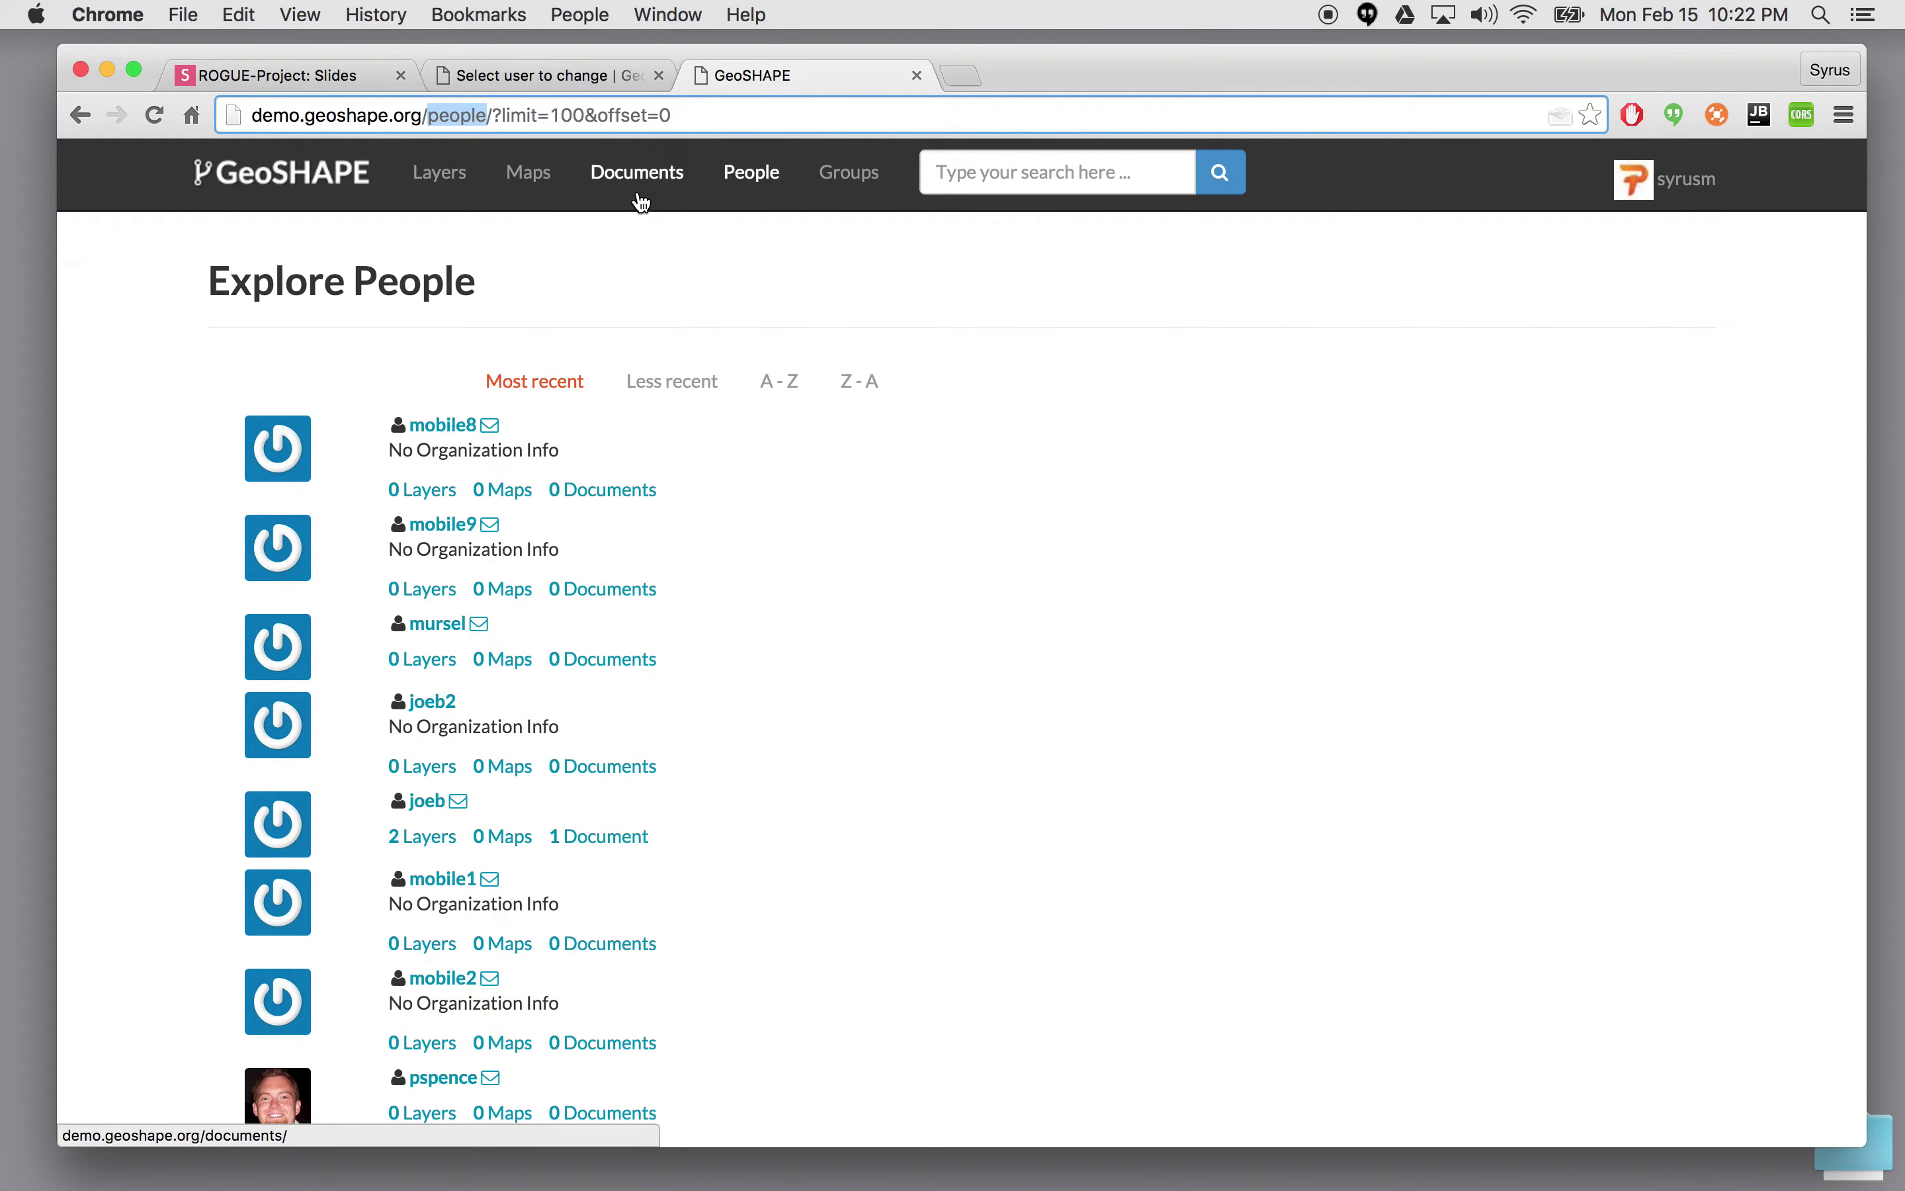
pyautogui.click(529, 172)
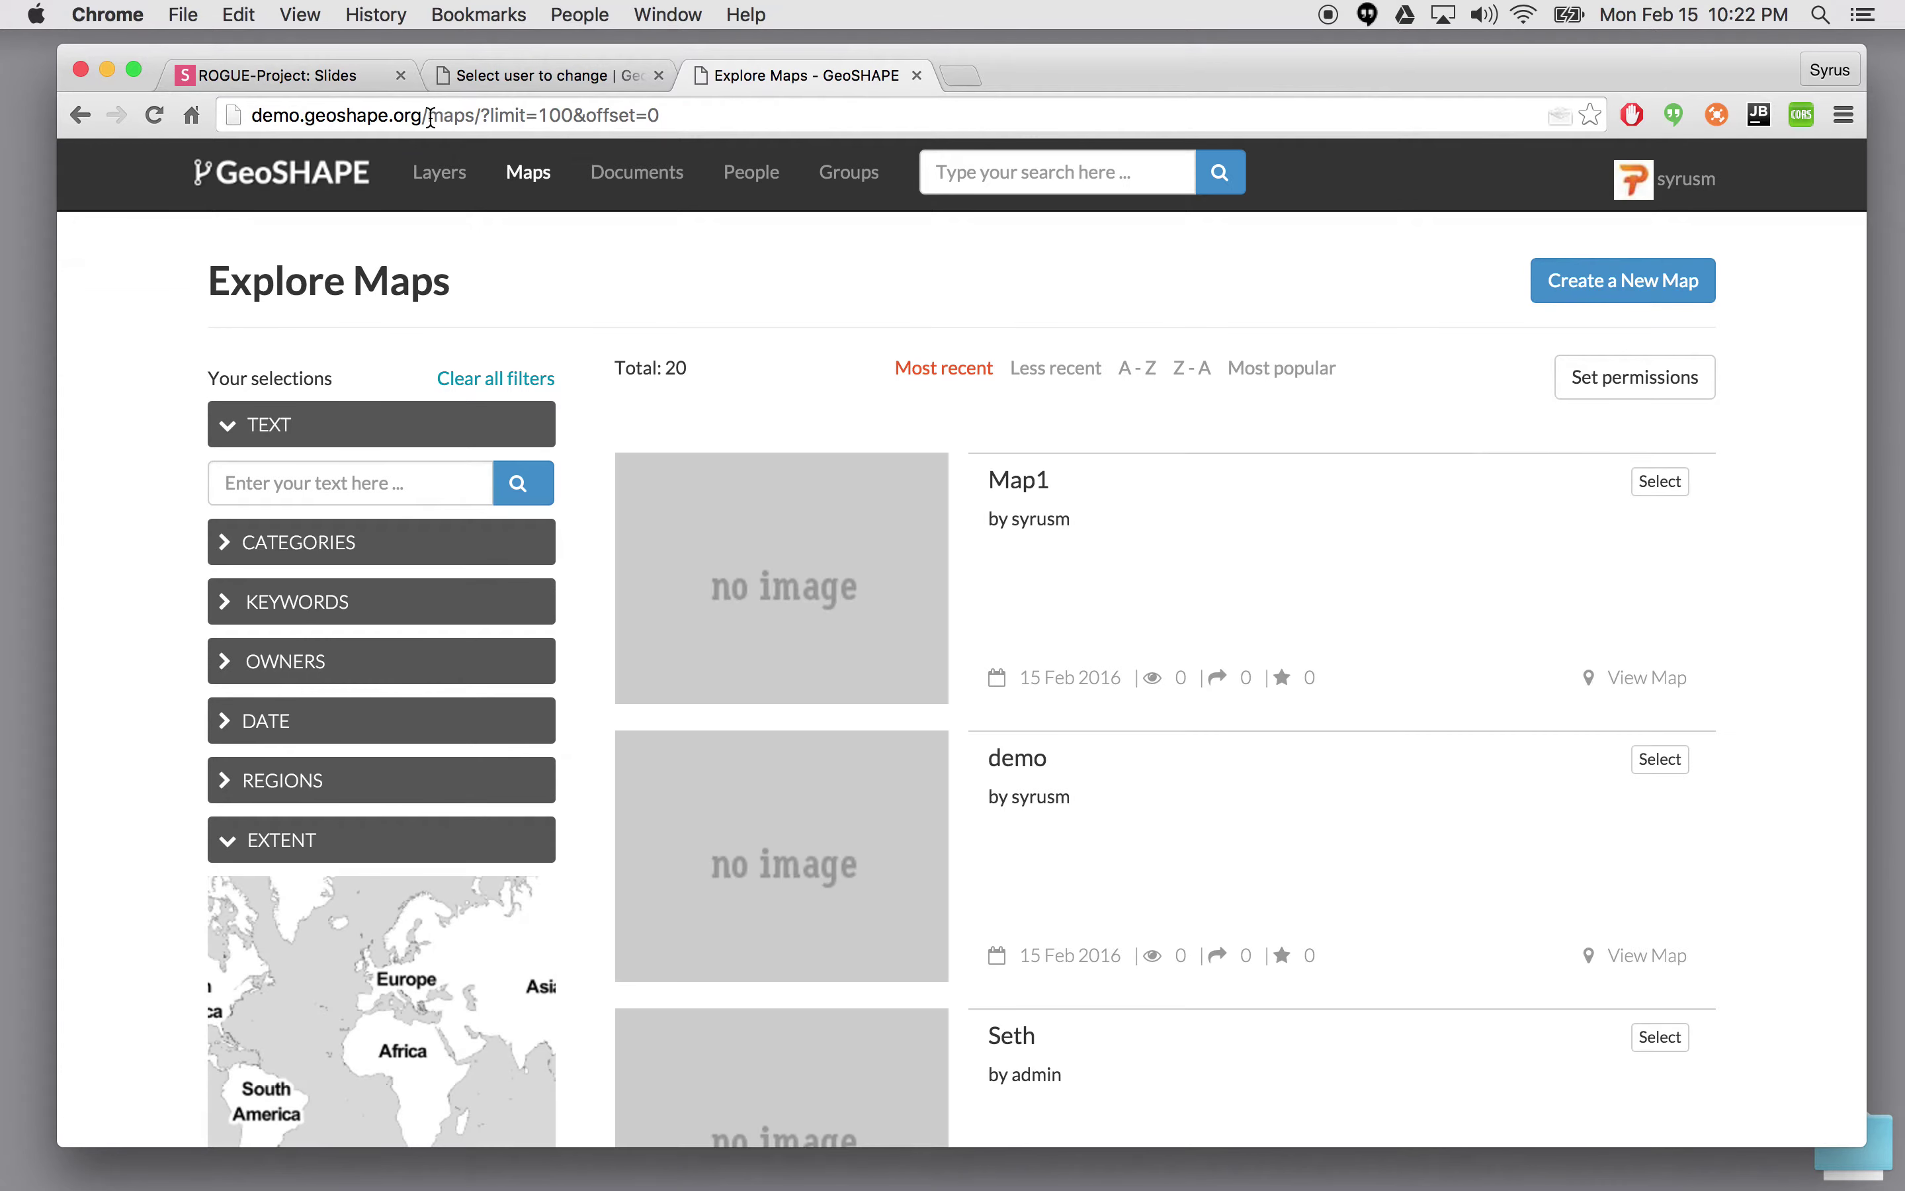
pyautogui.moveTo(426, 115); pyautogui.dragTo(660, 115)
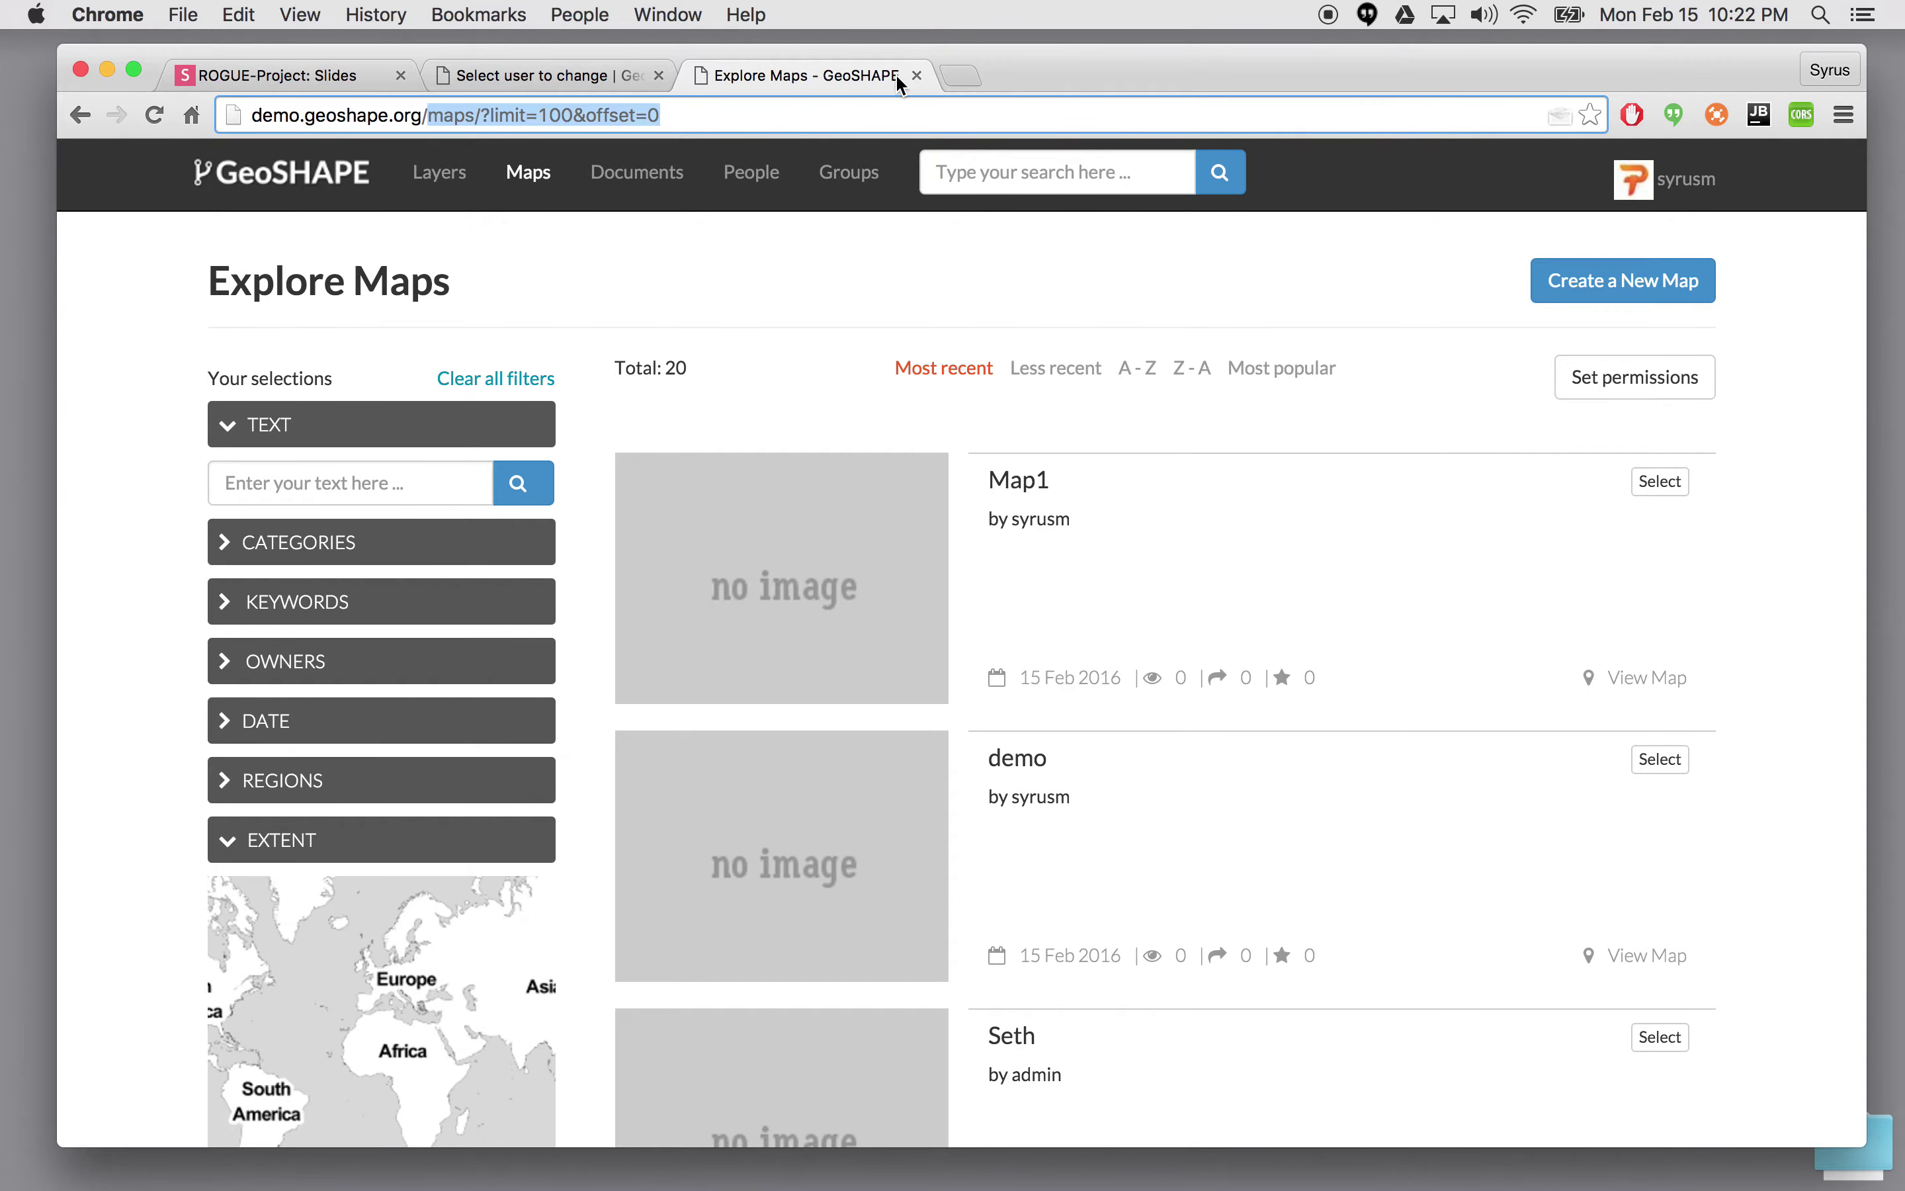
pyautogui.write('admin')
pyautogui.press('Return')
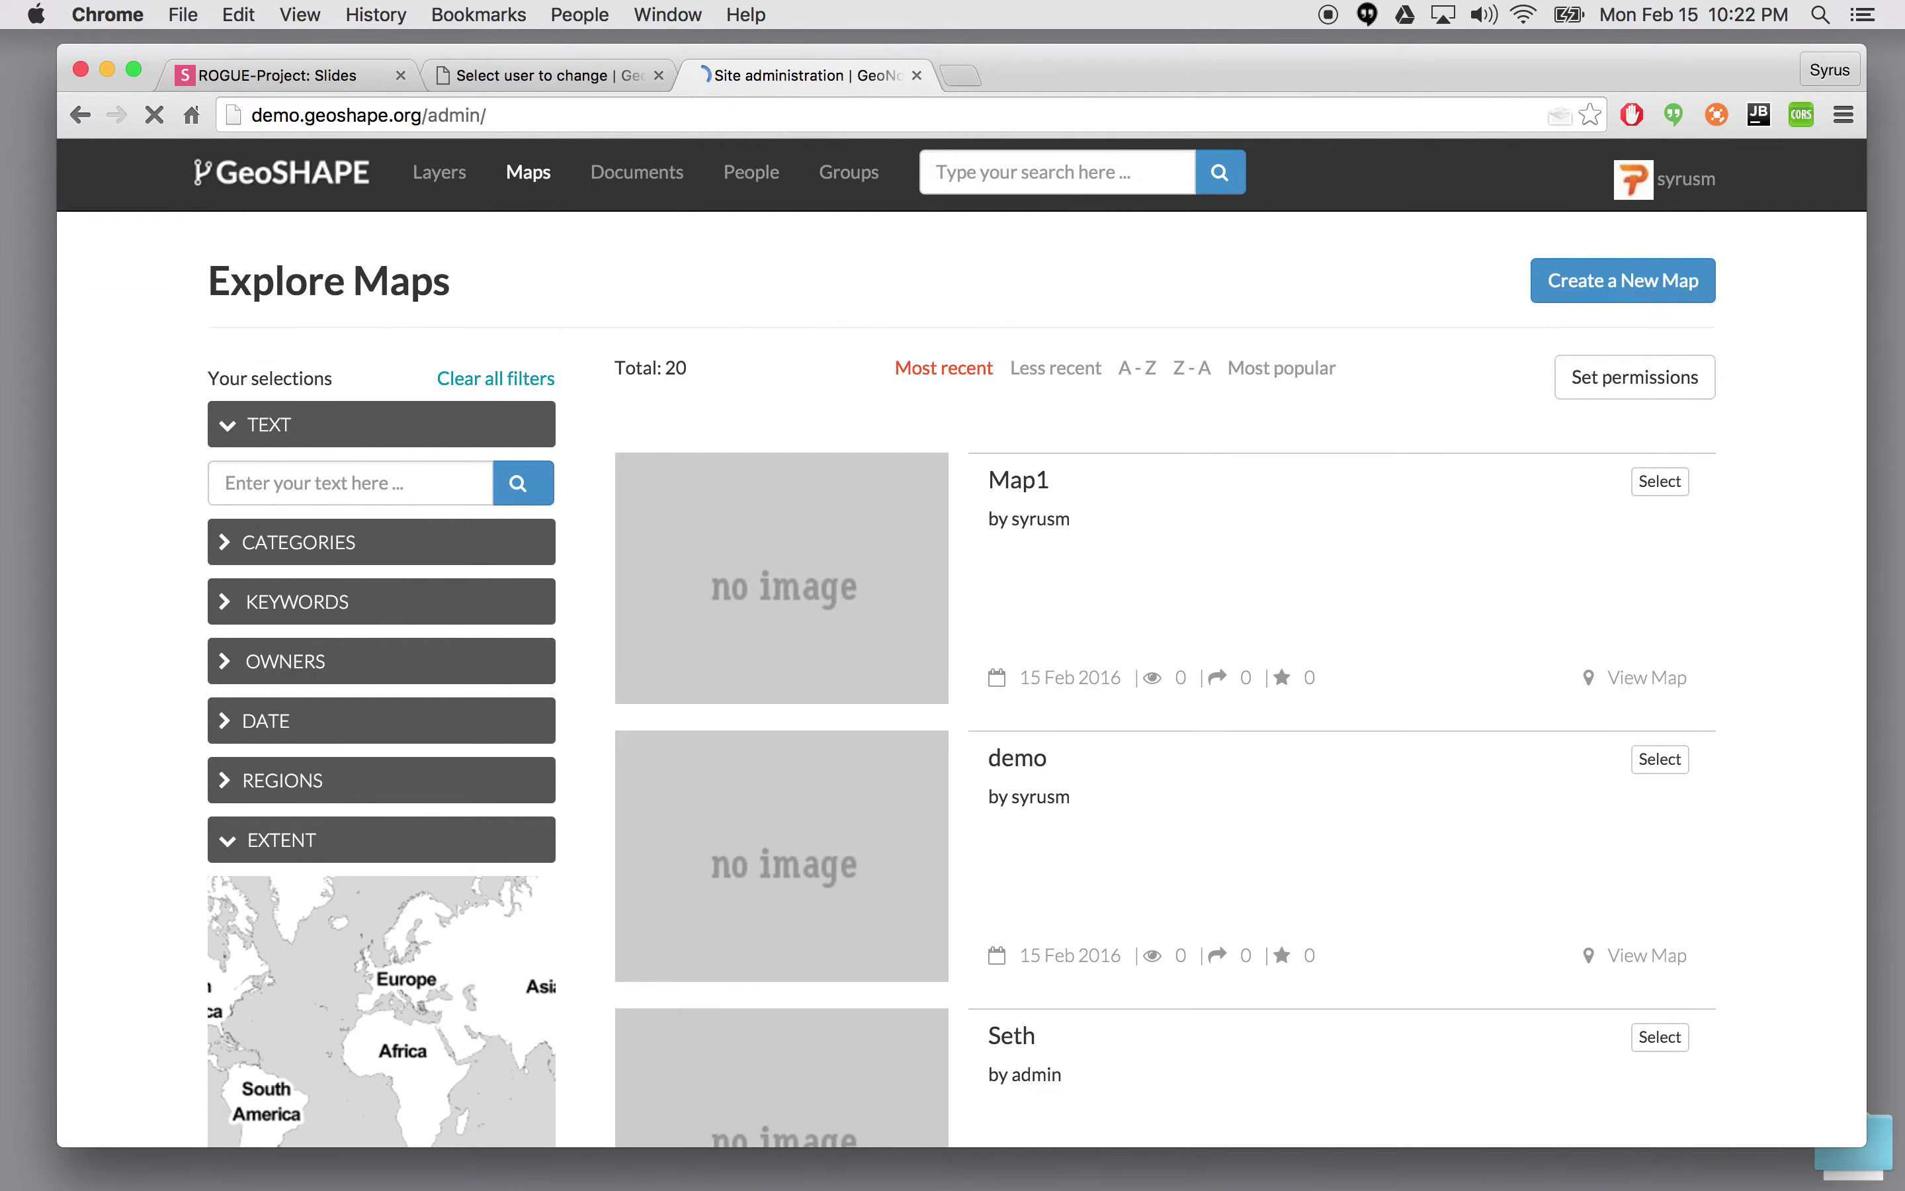
pyautogui.press('super+f')
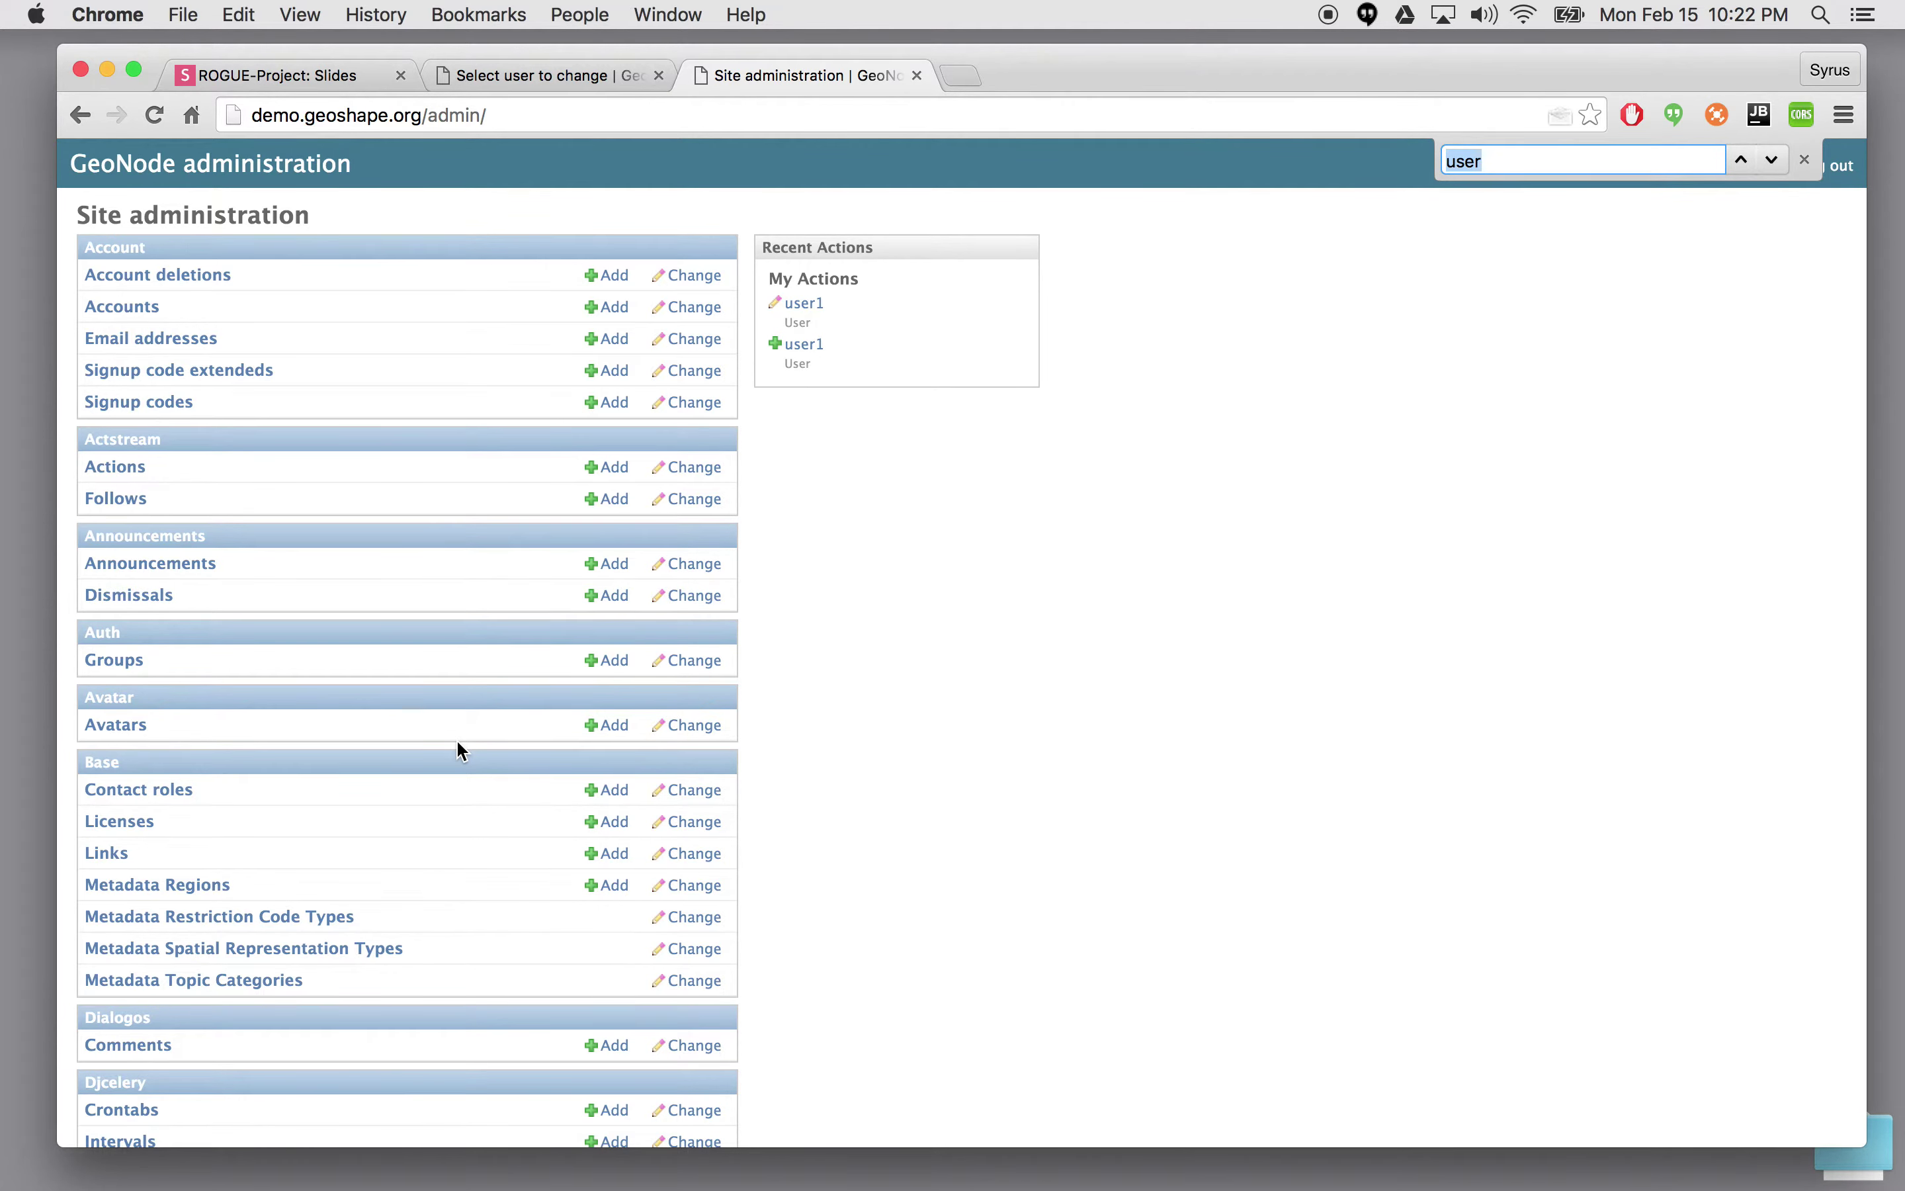
pyautogui.press('Return')
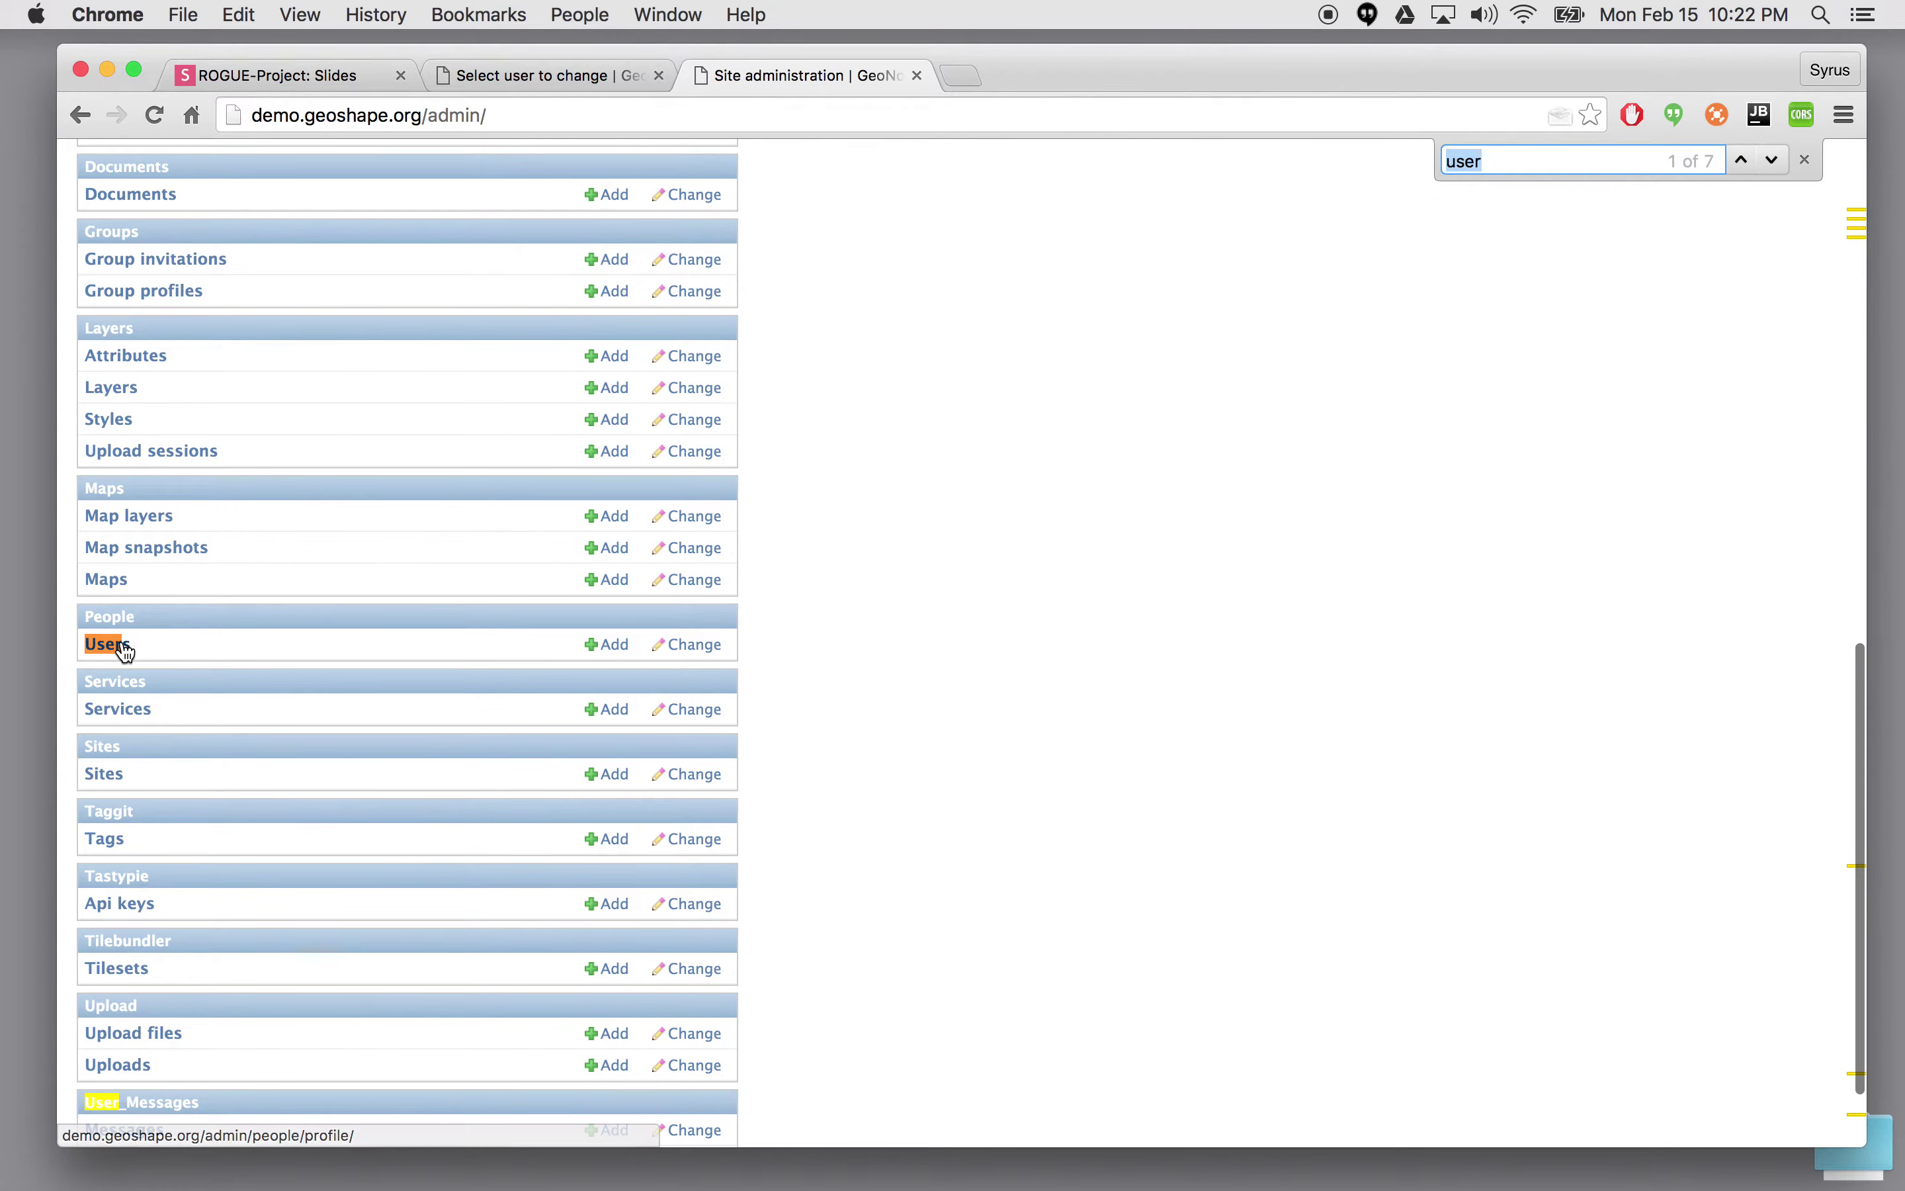
pyautogui.click(116, 645)
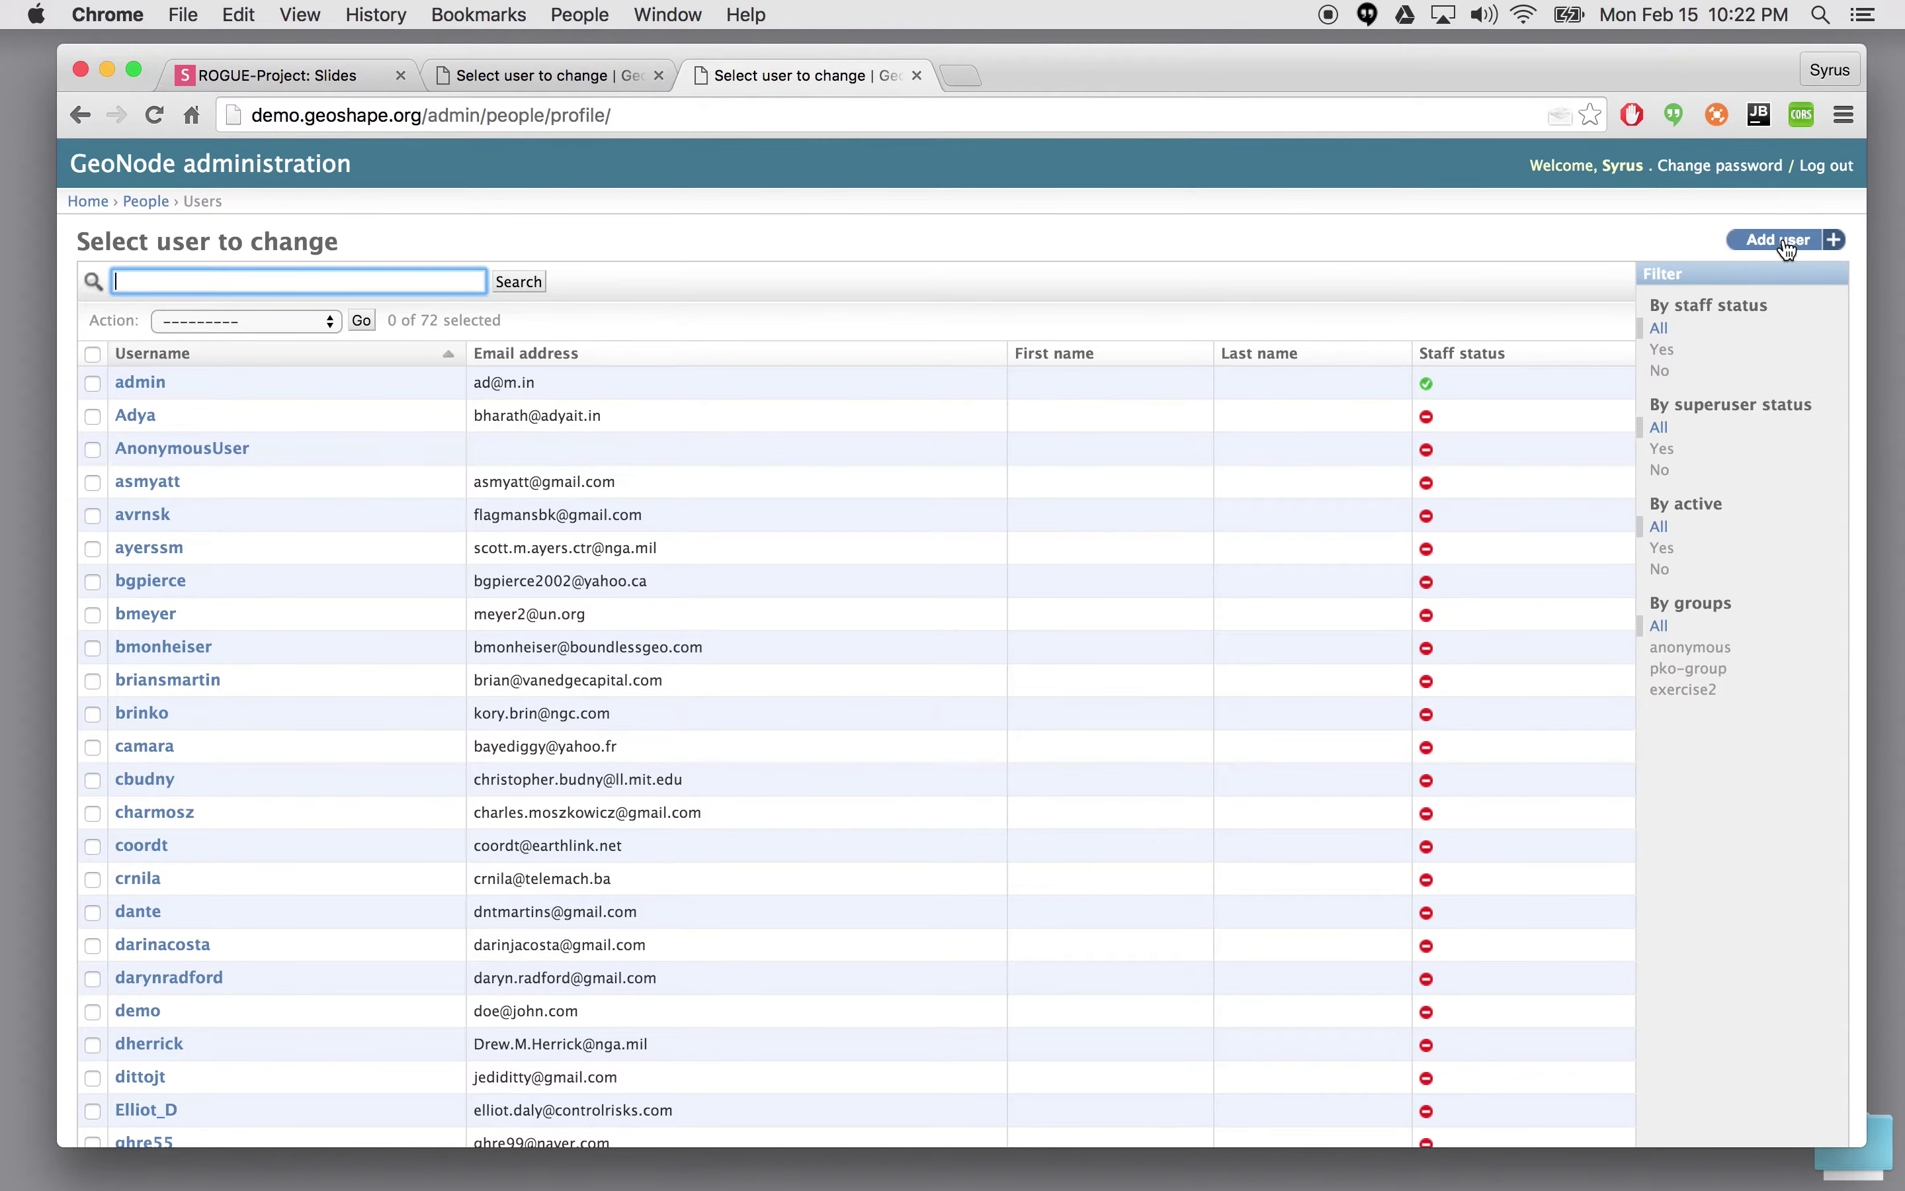
# - Add a new user2 account with its password entered twice, saving and continuing to edit
pyautogui.click(1780, 240)
pyautogui.click(399, 313)
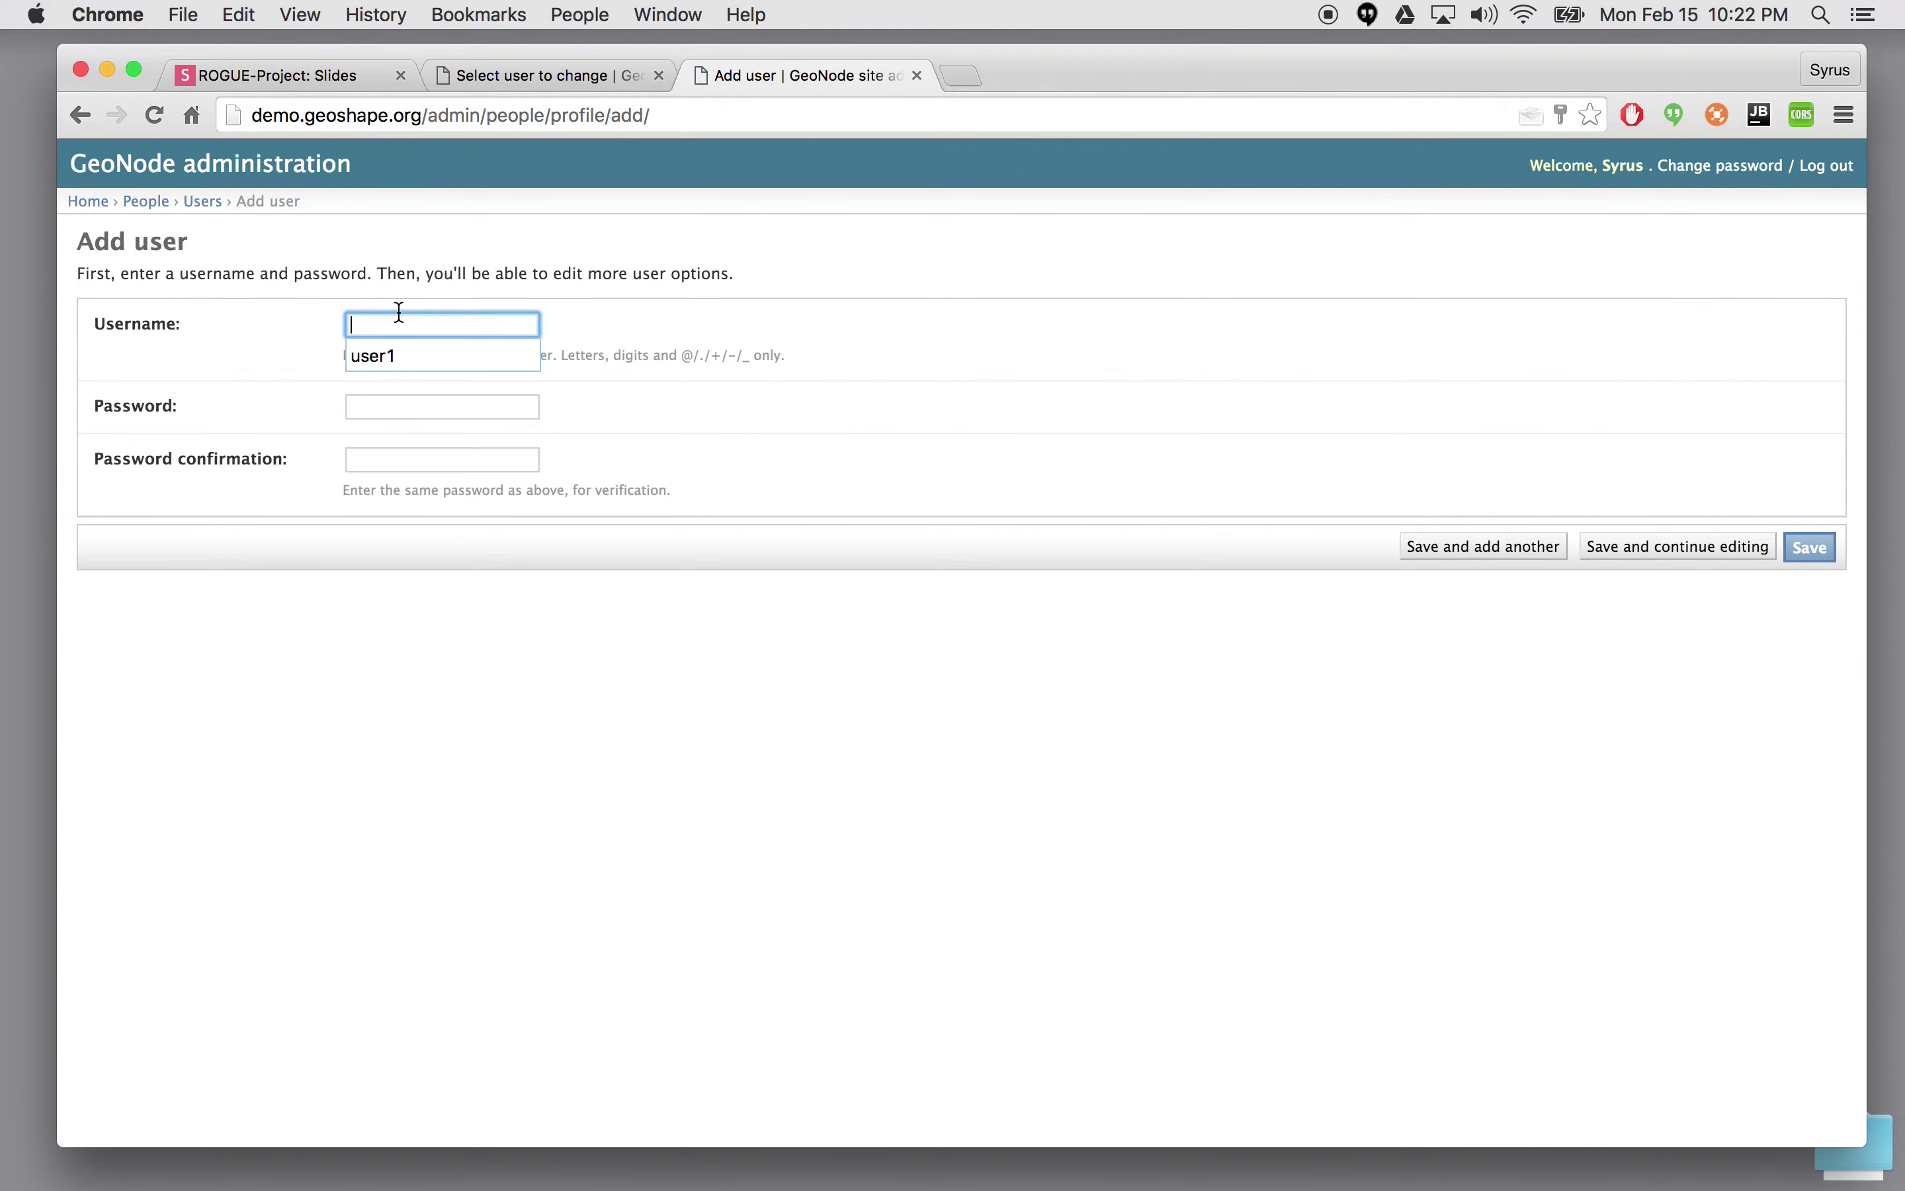
pyautogui.write('user2')
pyautogui.click(395, 406)
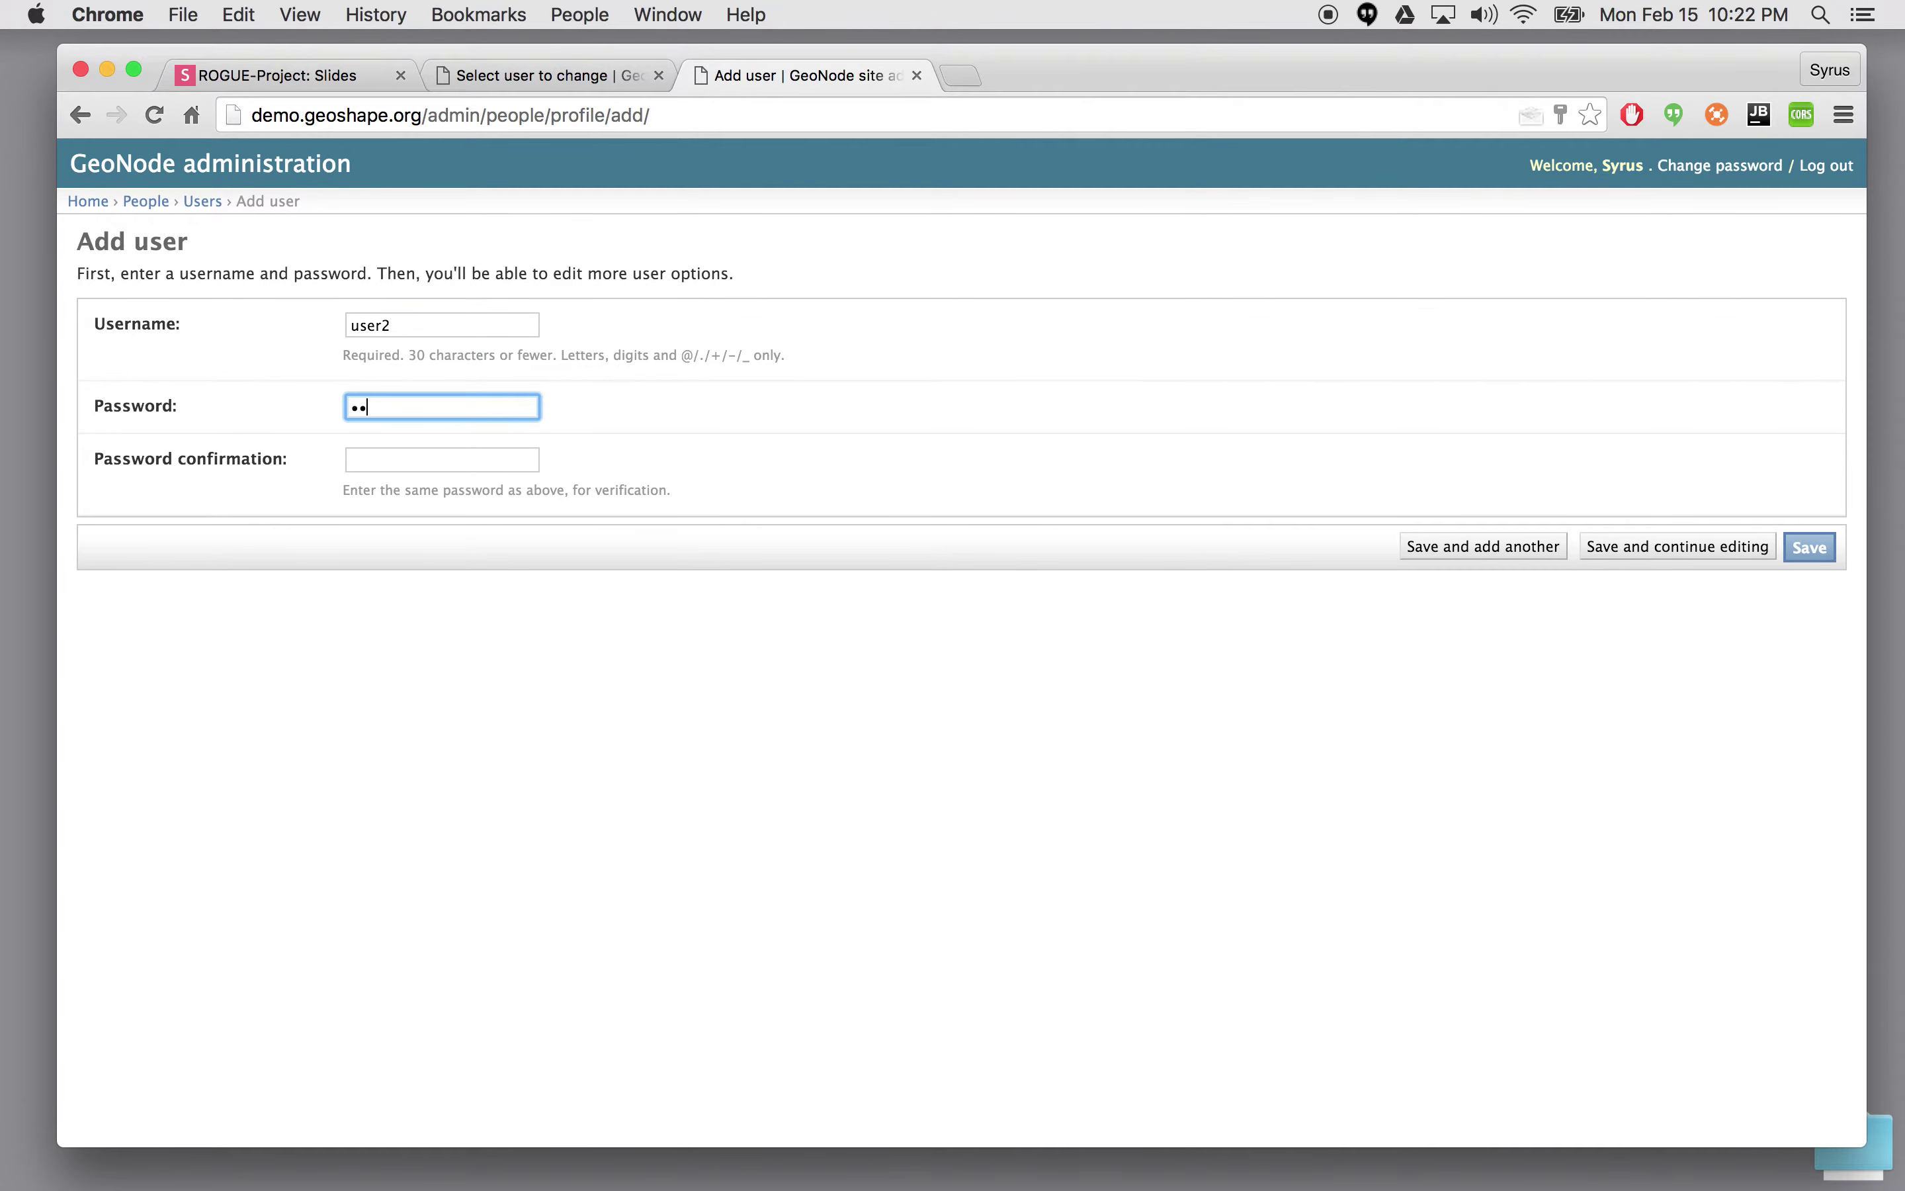
pyautogui.click(407, 463)
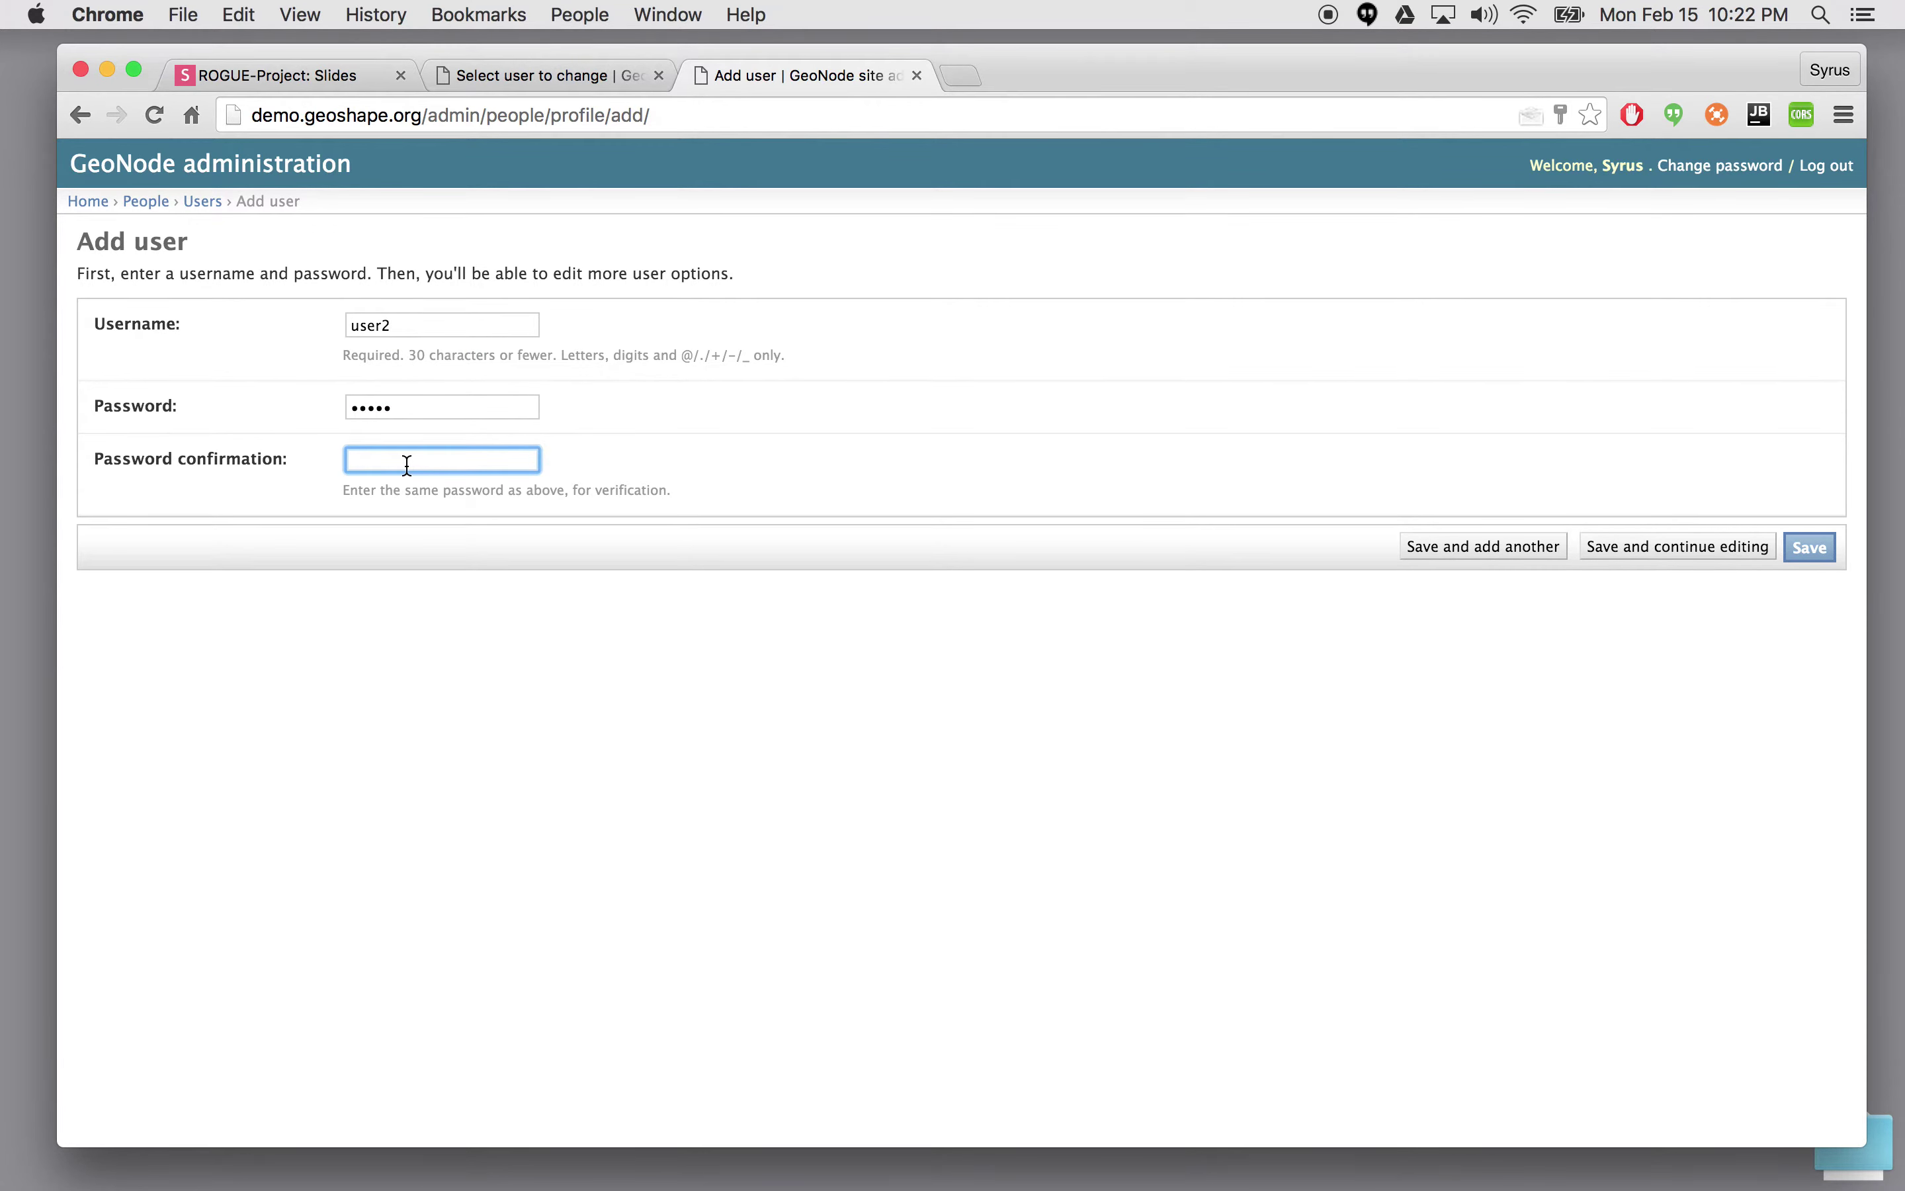
pyautogui.write('user2')
pyautogui.click(1699, 545)
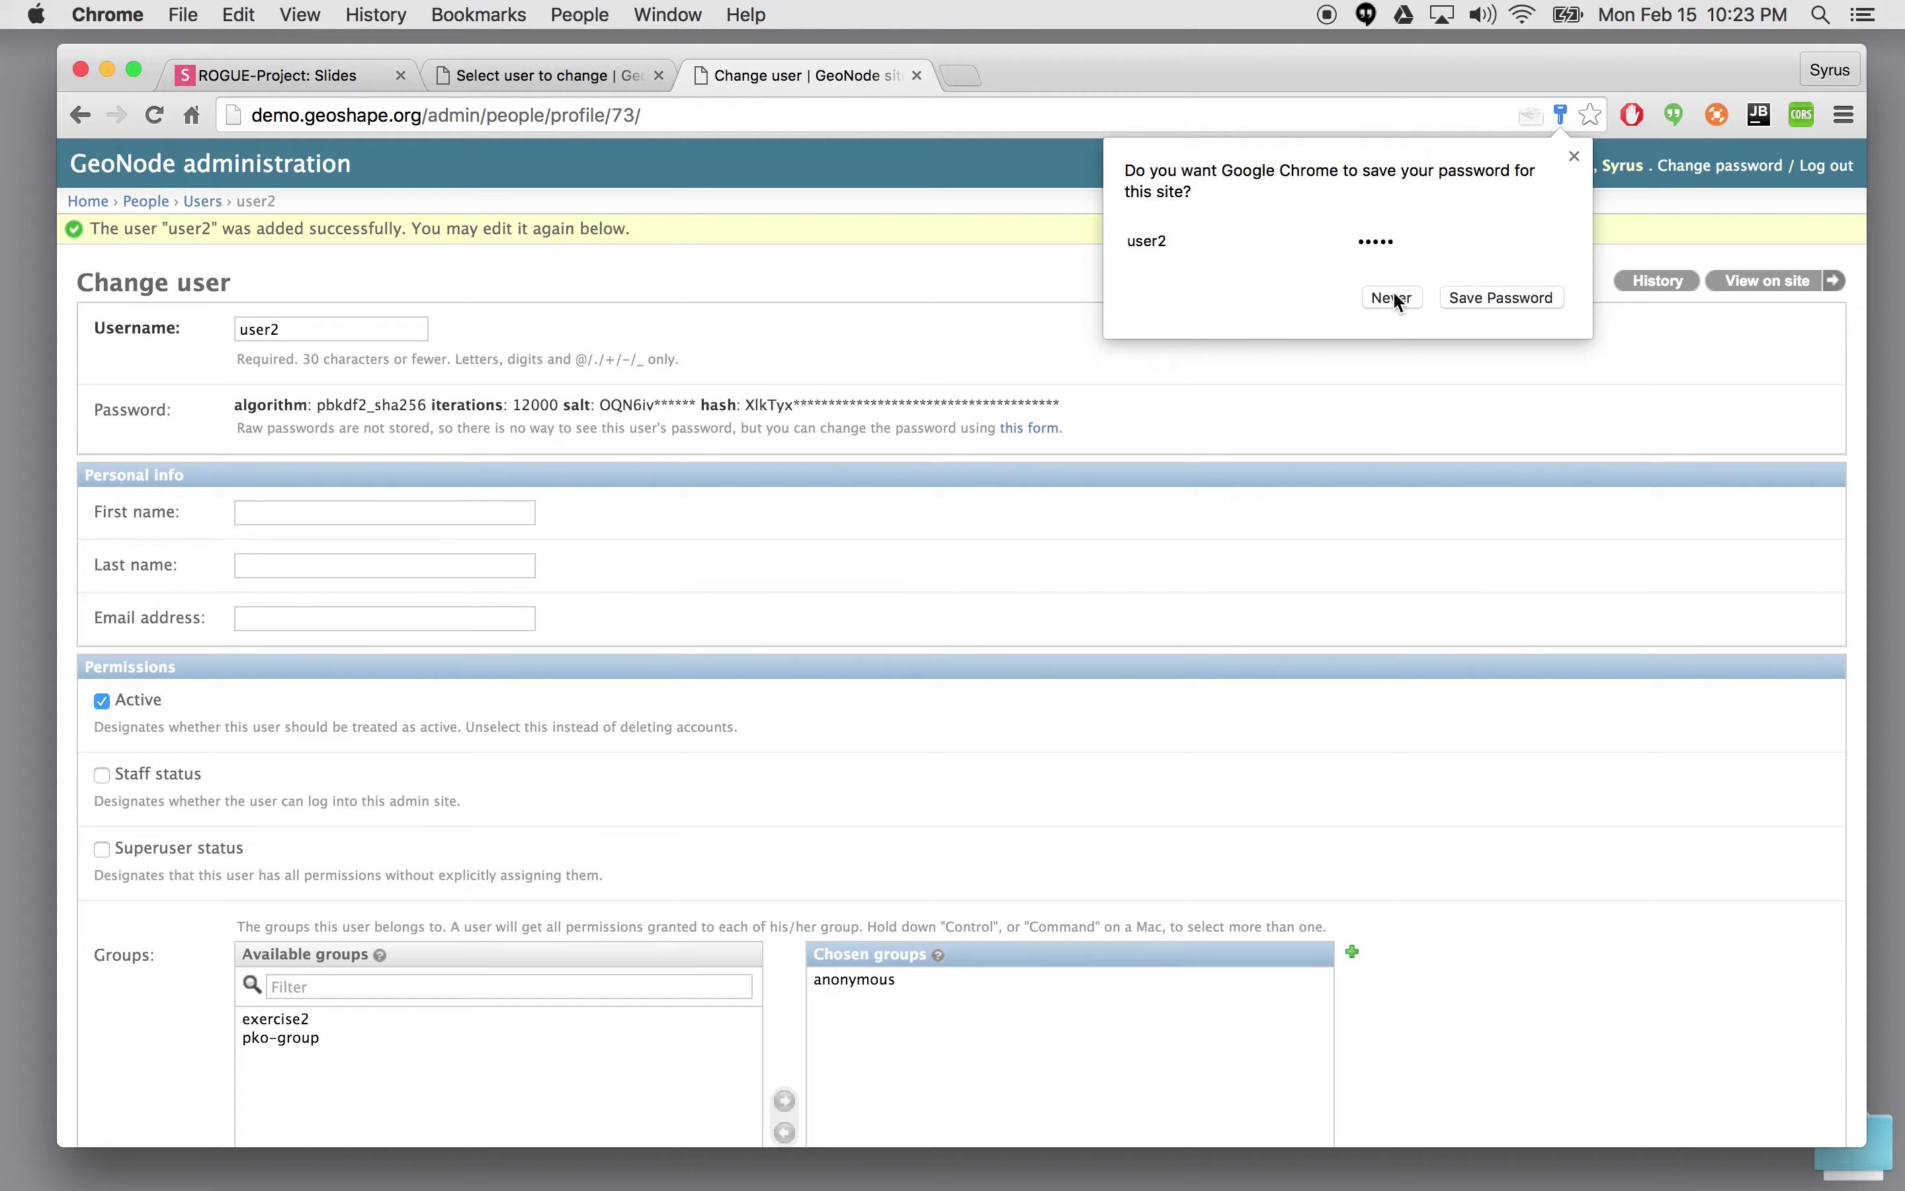
pyautogui.click(1397, 300)
# - Fill in user2's first name, last name and e-mail address, then save the profile
pyautogui.click(373, 512)
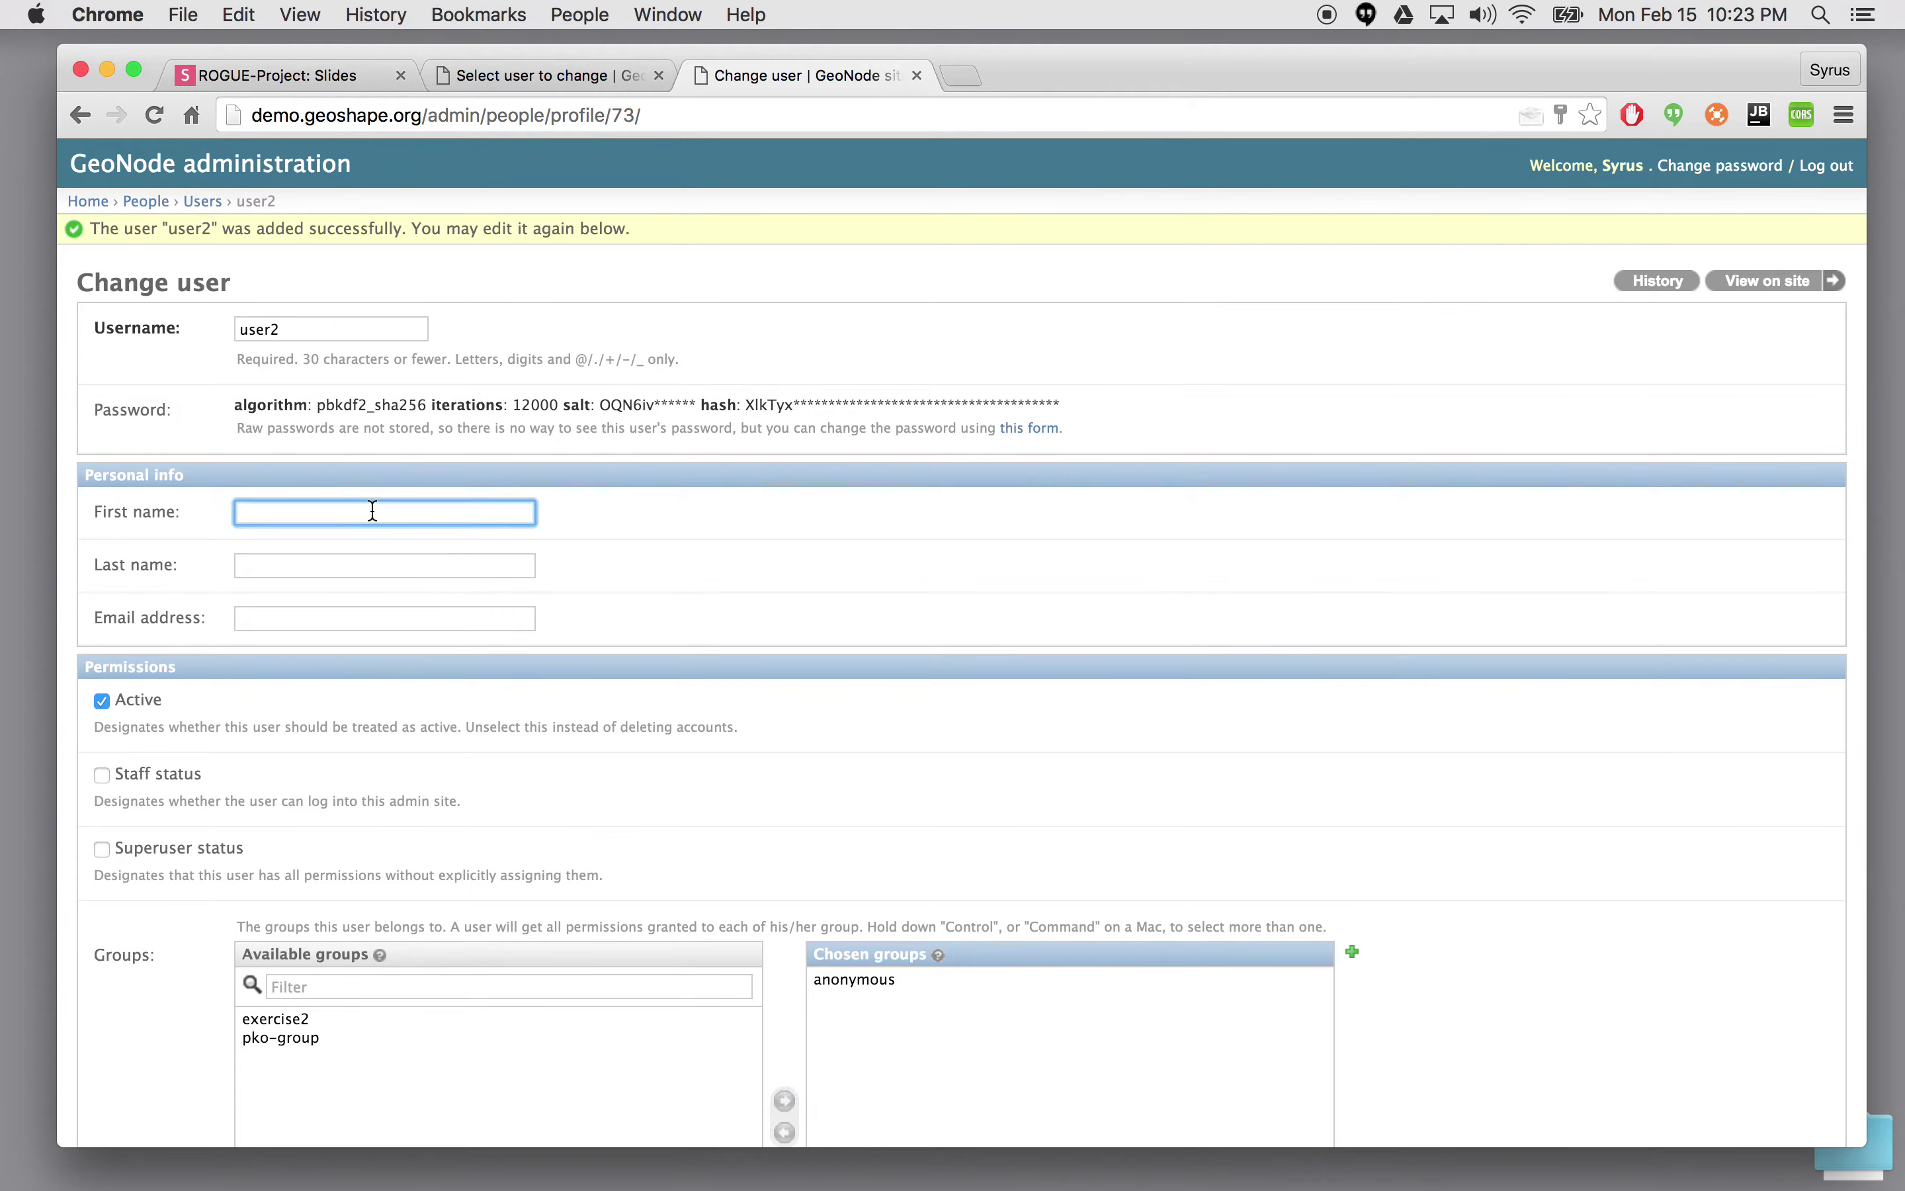
pyautogui.write('user')
pyautogui.press('Tab')
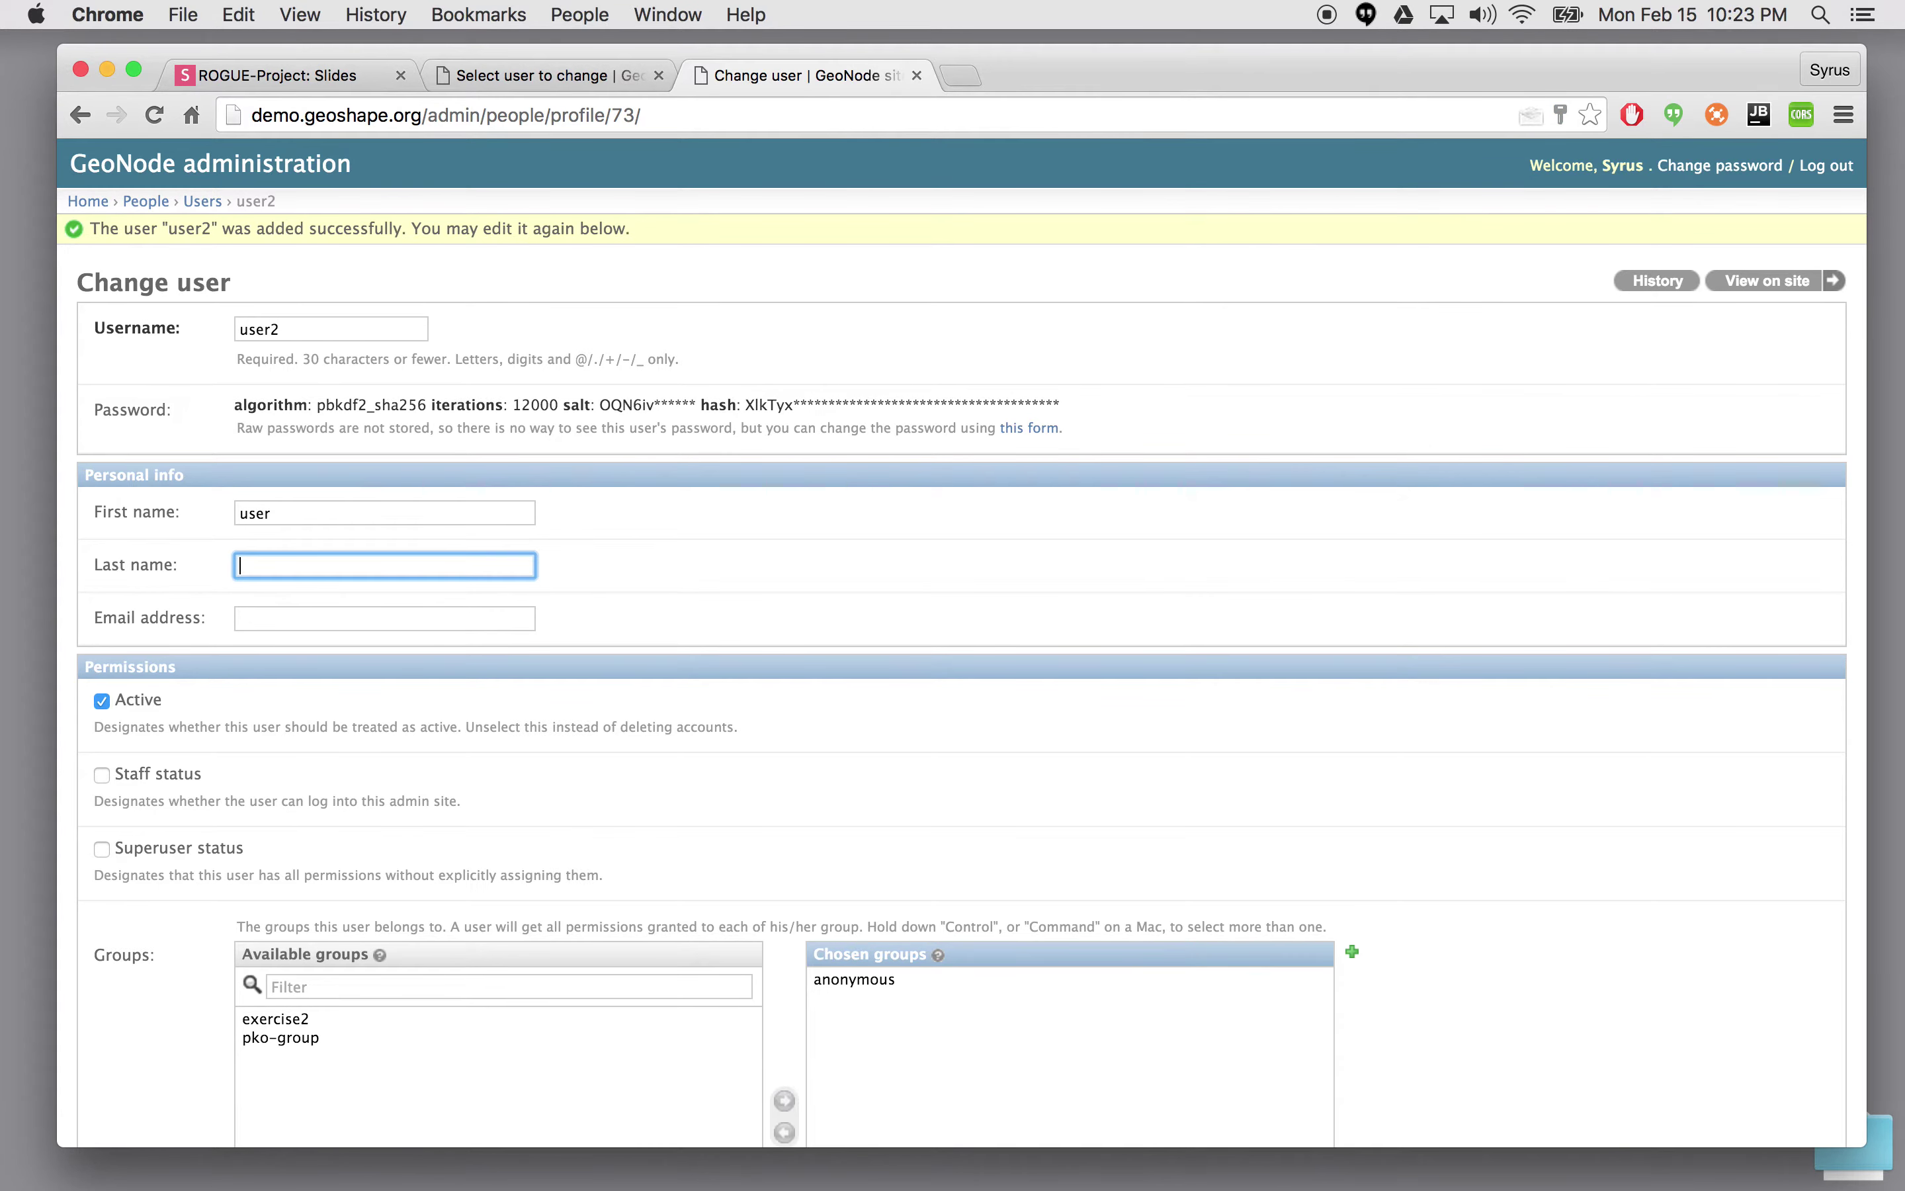
pyautogui.write('user')
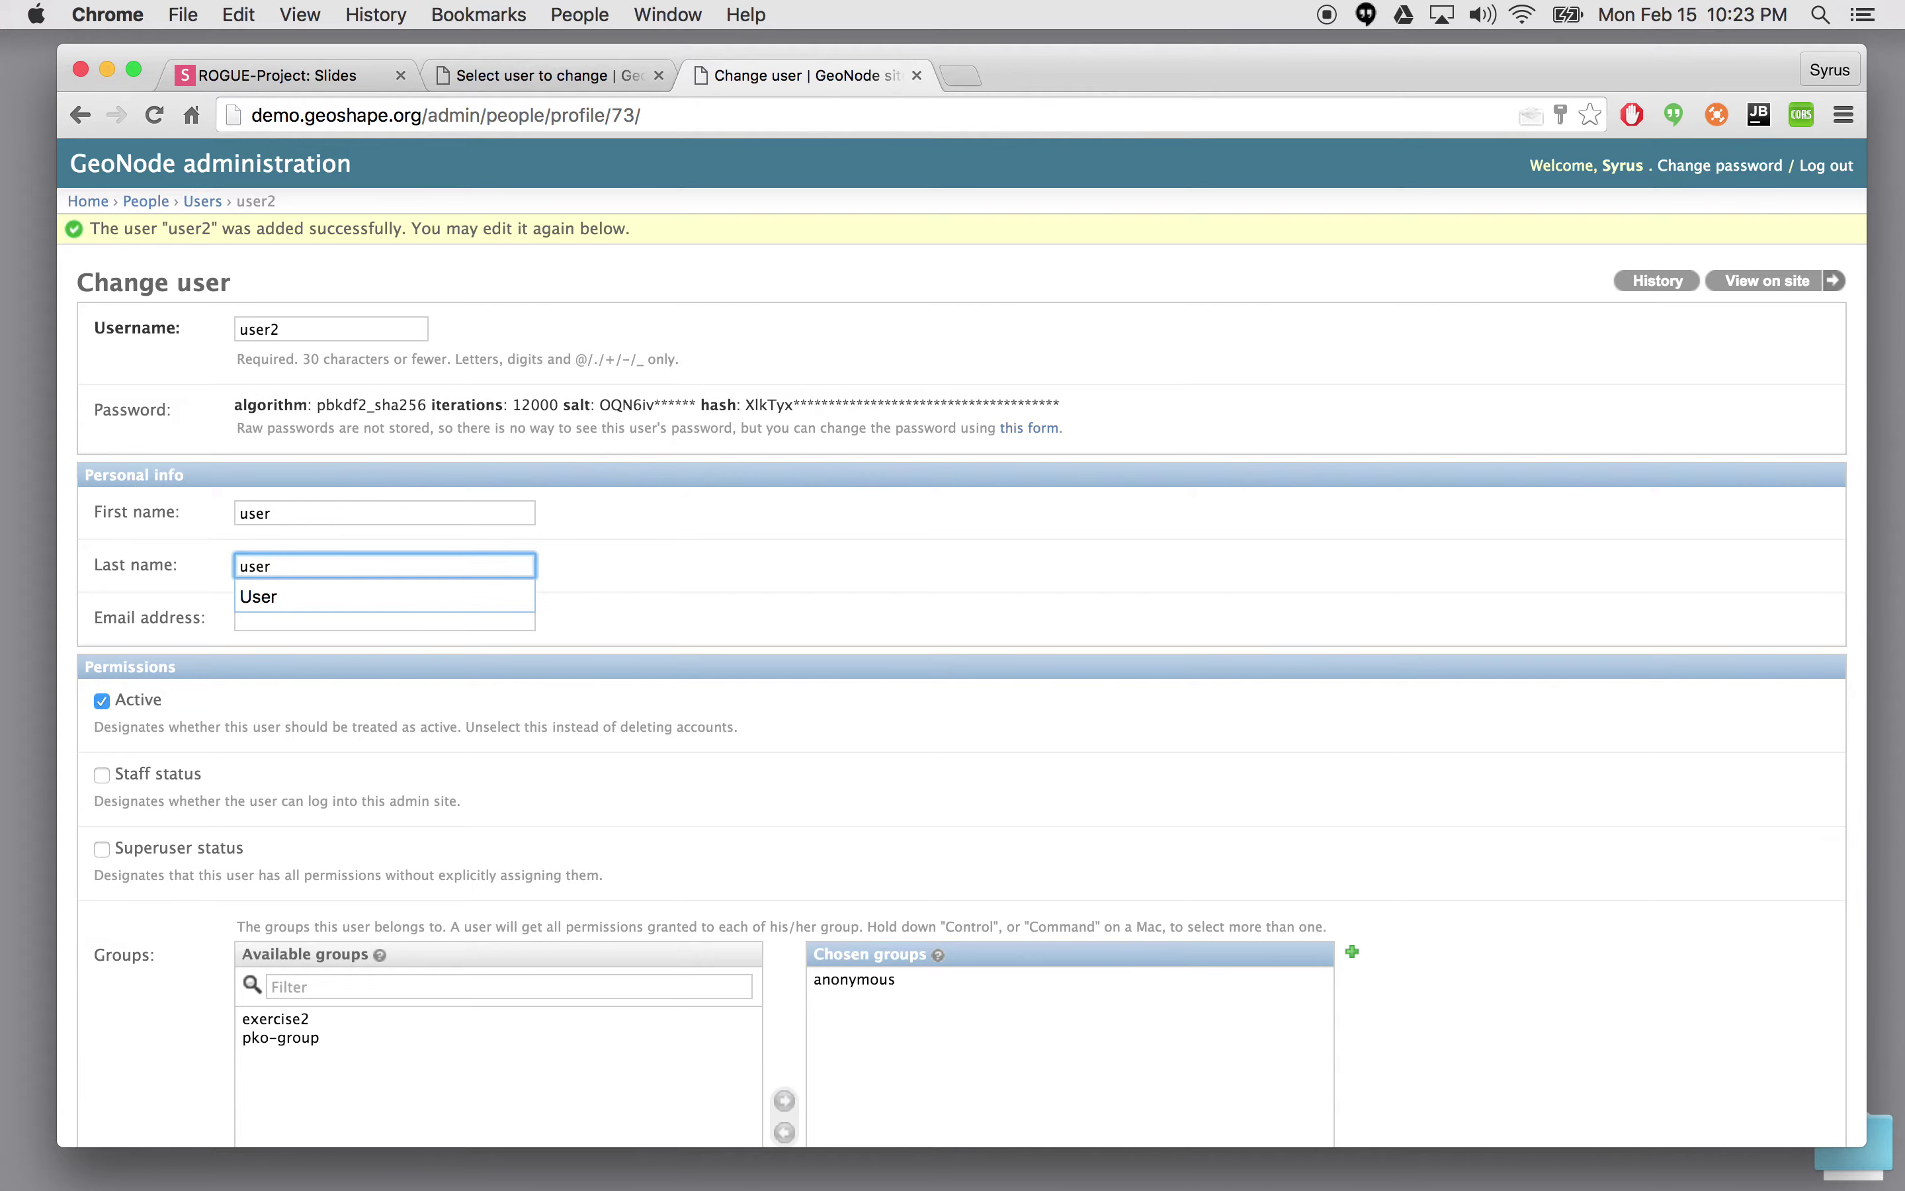
pyautogui.press('Escape')
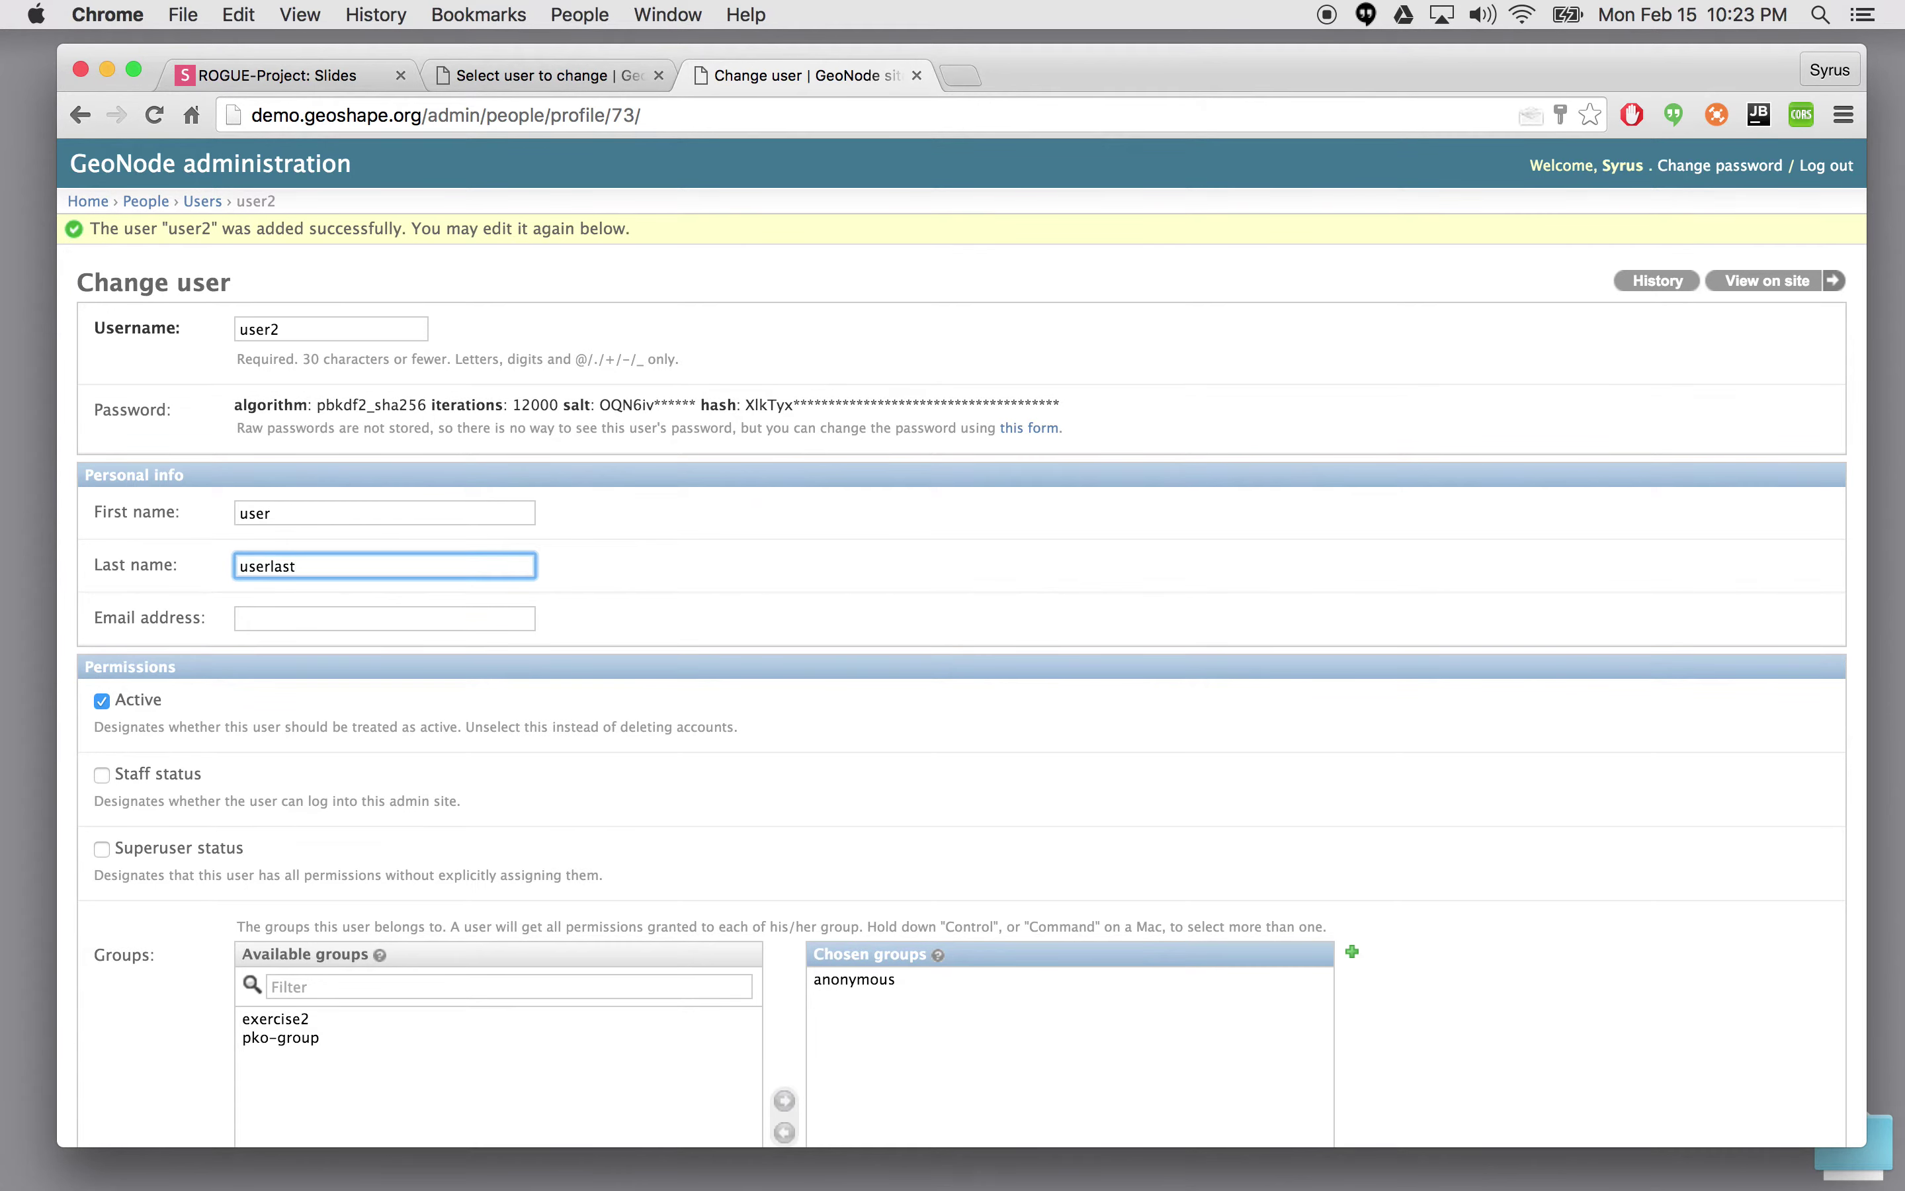
pyautogui.click(315, 617)
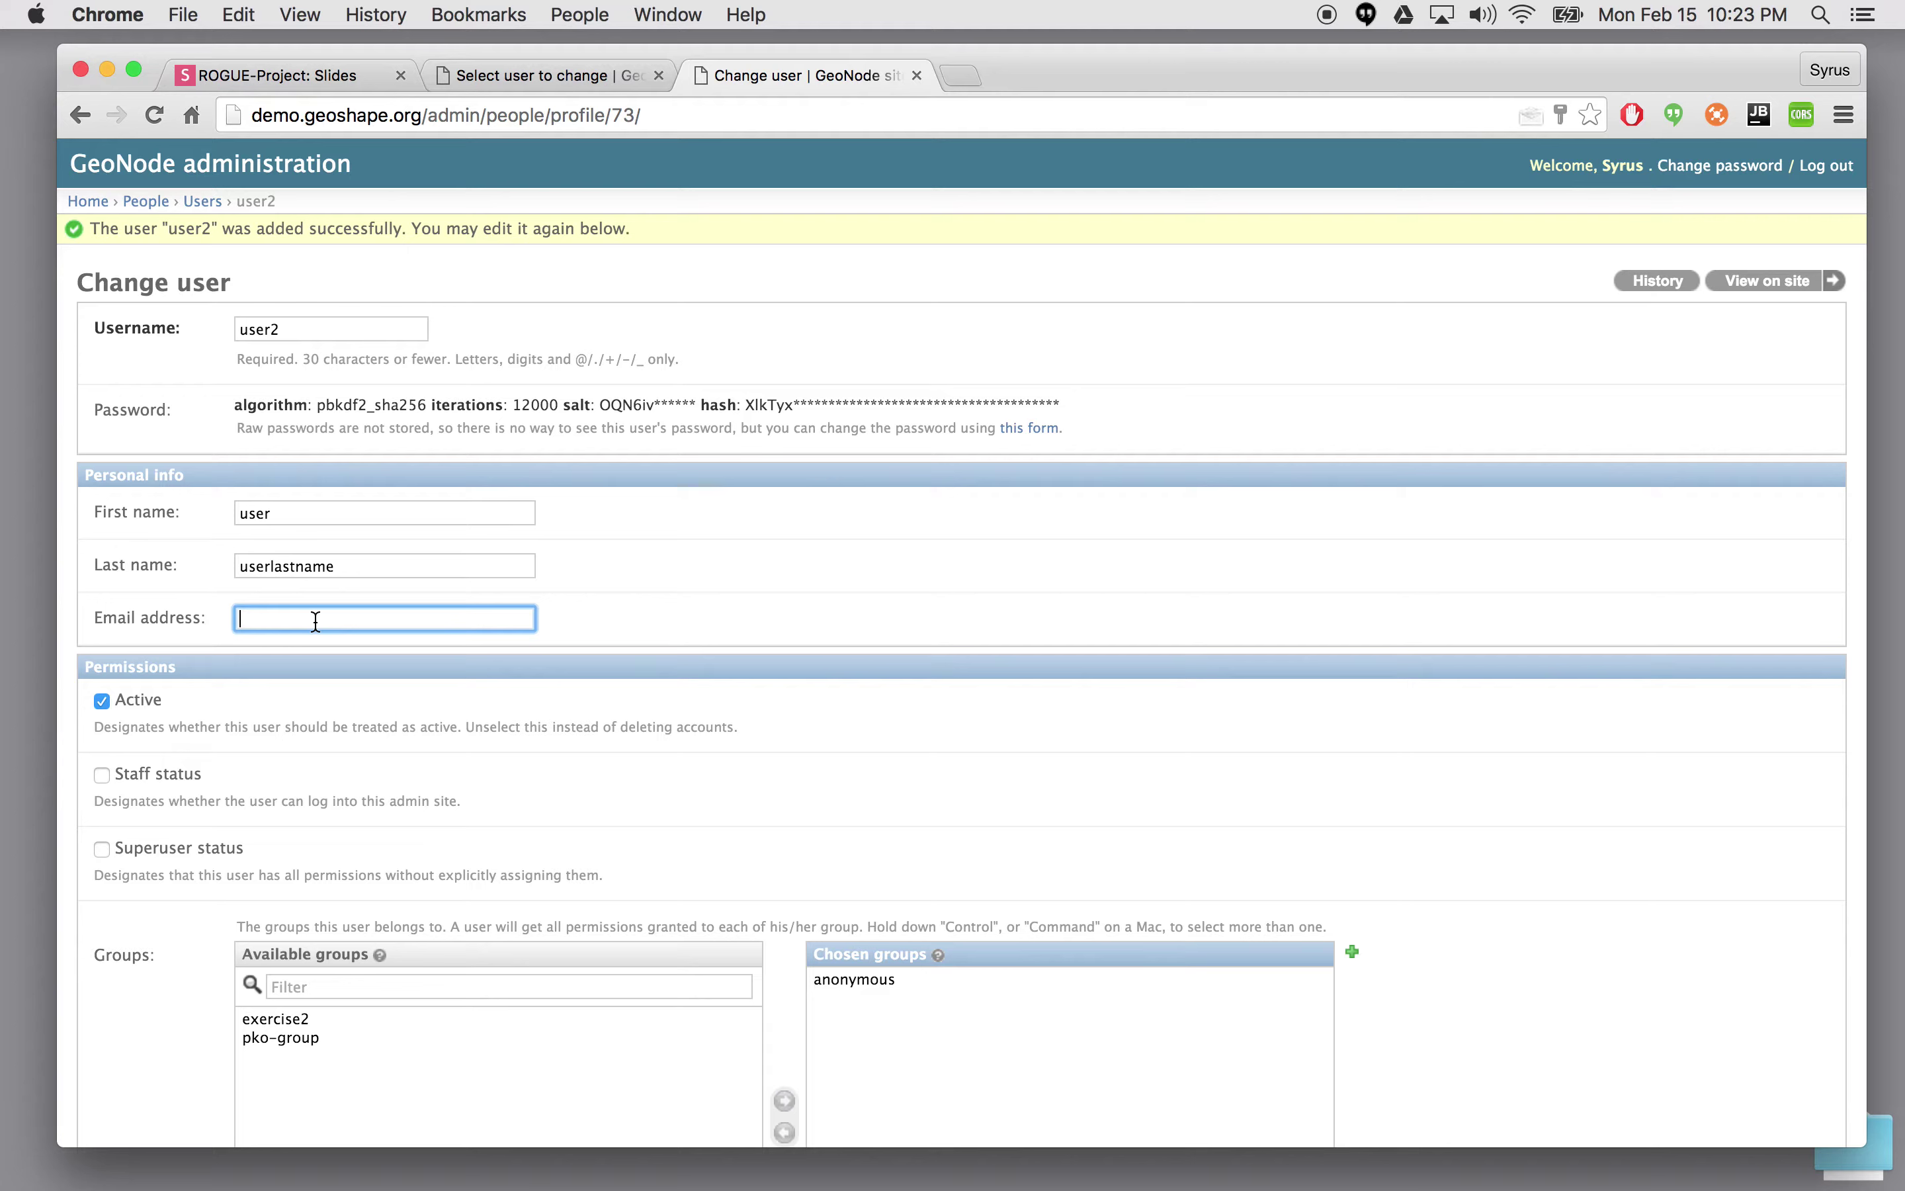
pyautogui.write('test2@gmail.com')
pyautogui.scroll(-3, 768, 658)
pyautogui.scroll(-5, 206, 629)
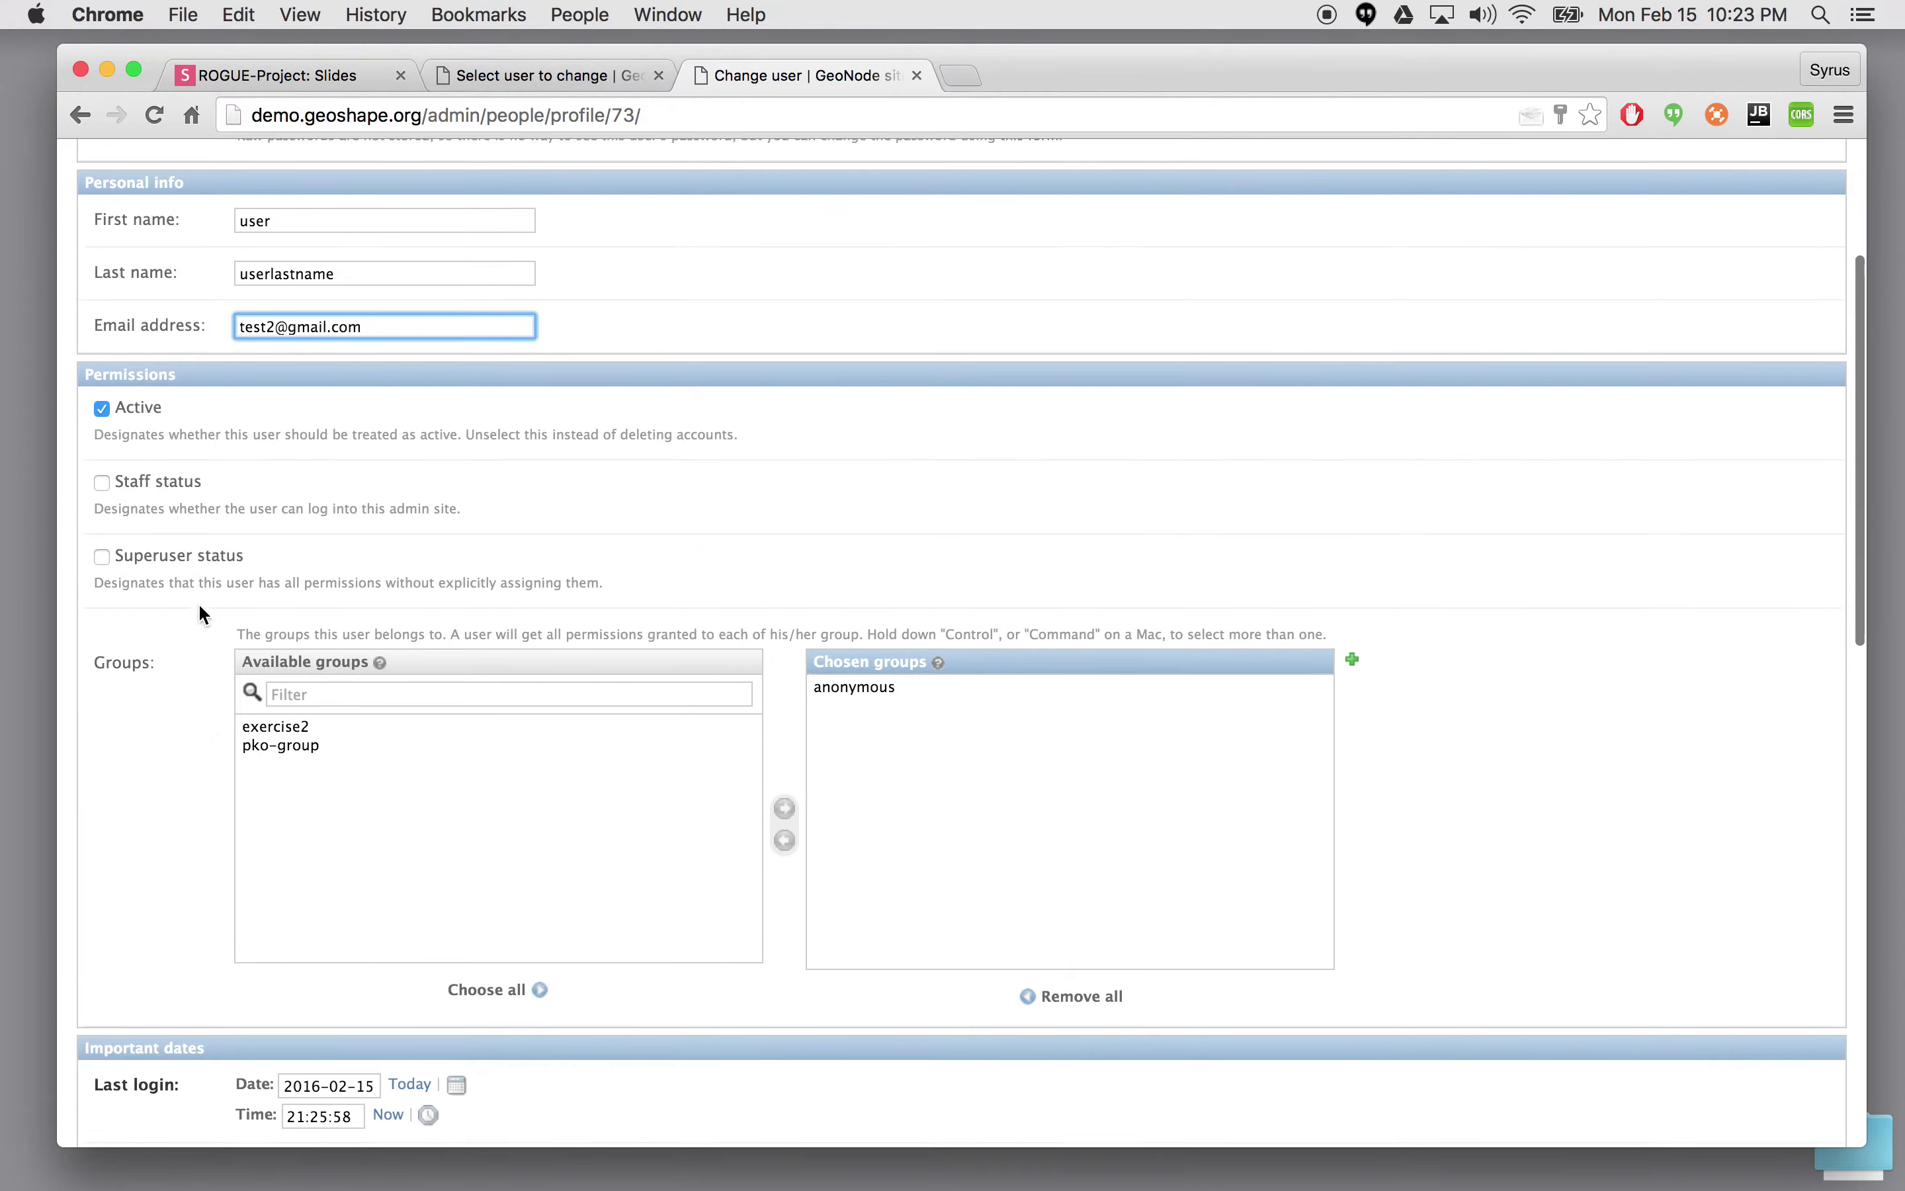
pyautogui.scroll(-3, 197, 602)
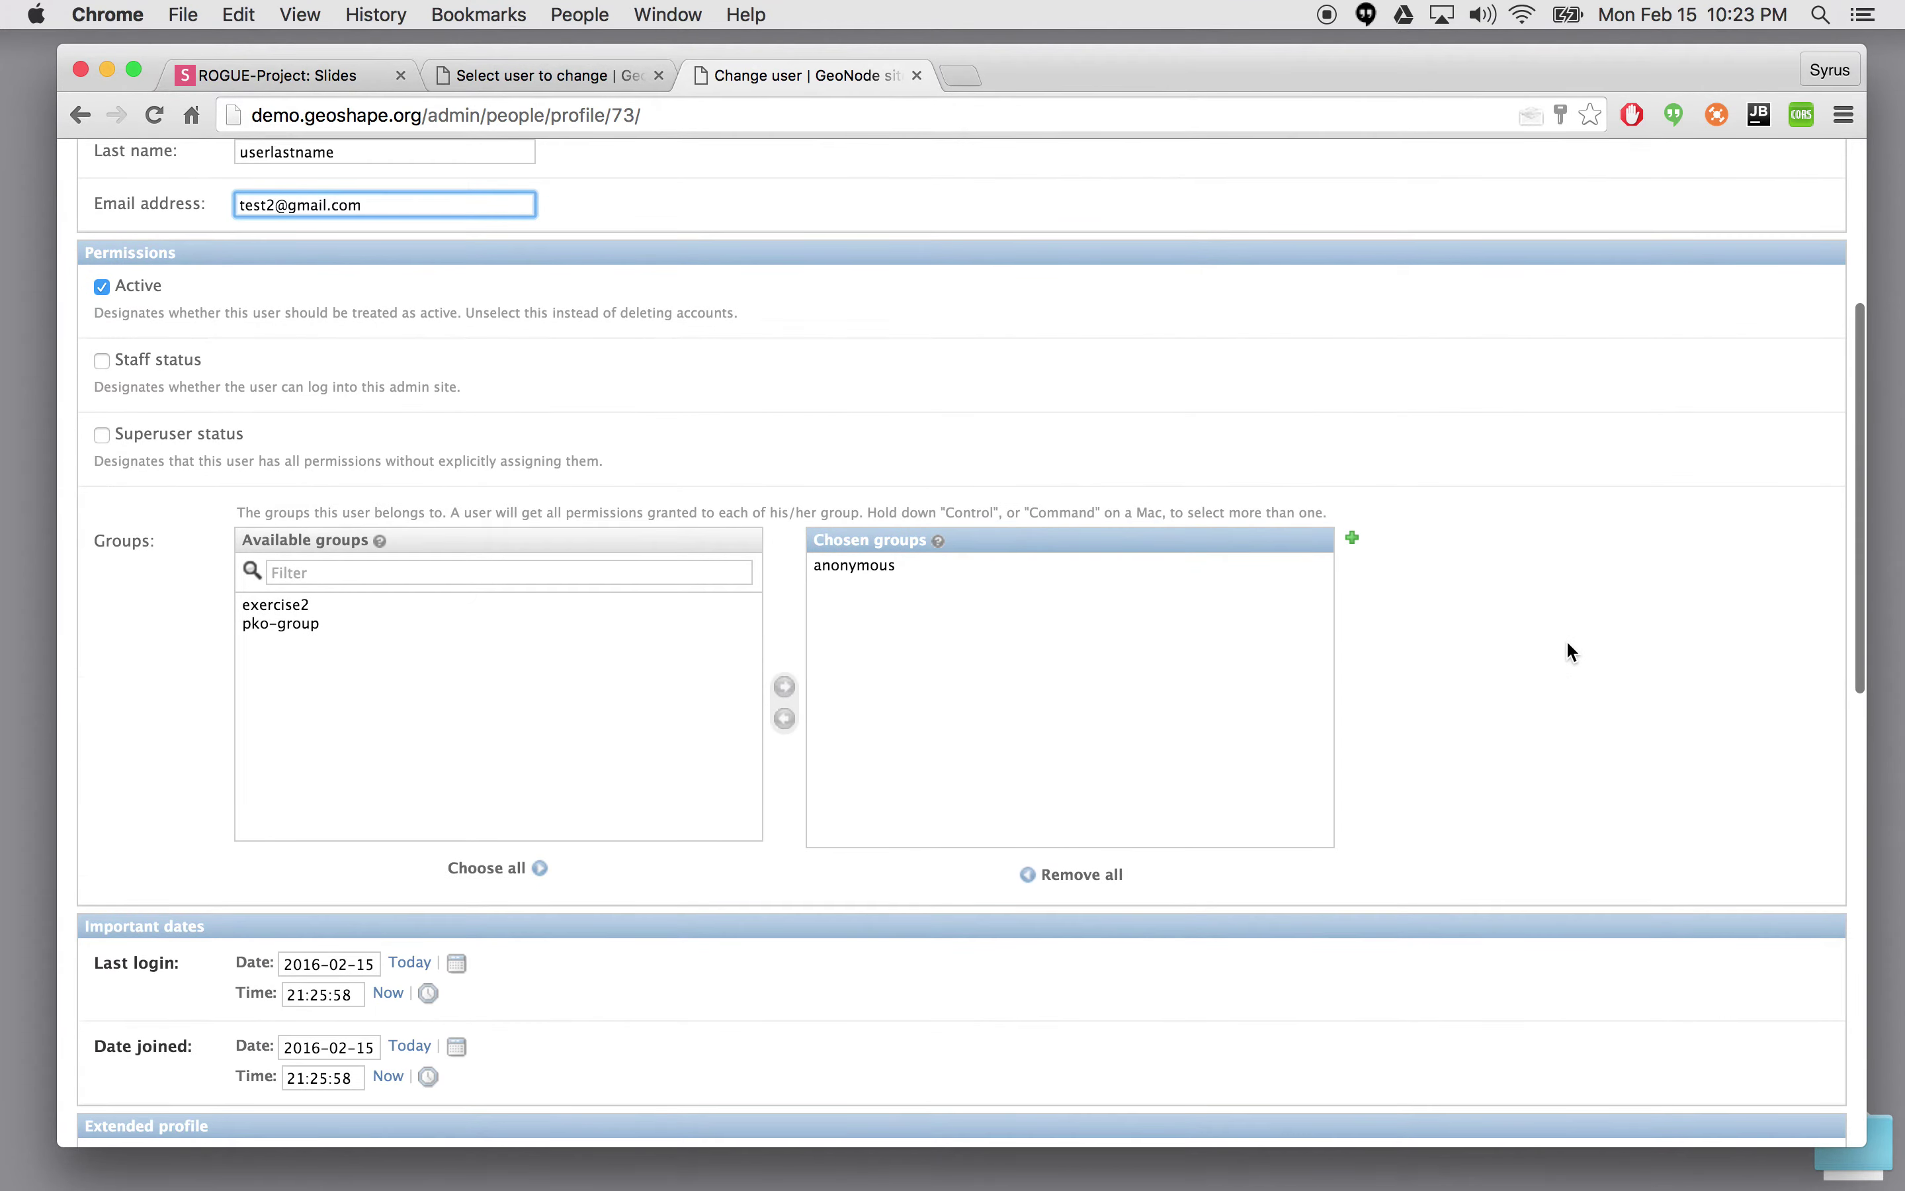
pyautogui.scroll(-15, 1571, 653)
pyautogui.click(1809, 1095)
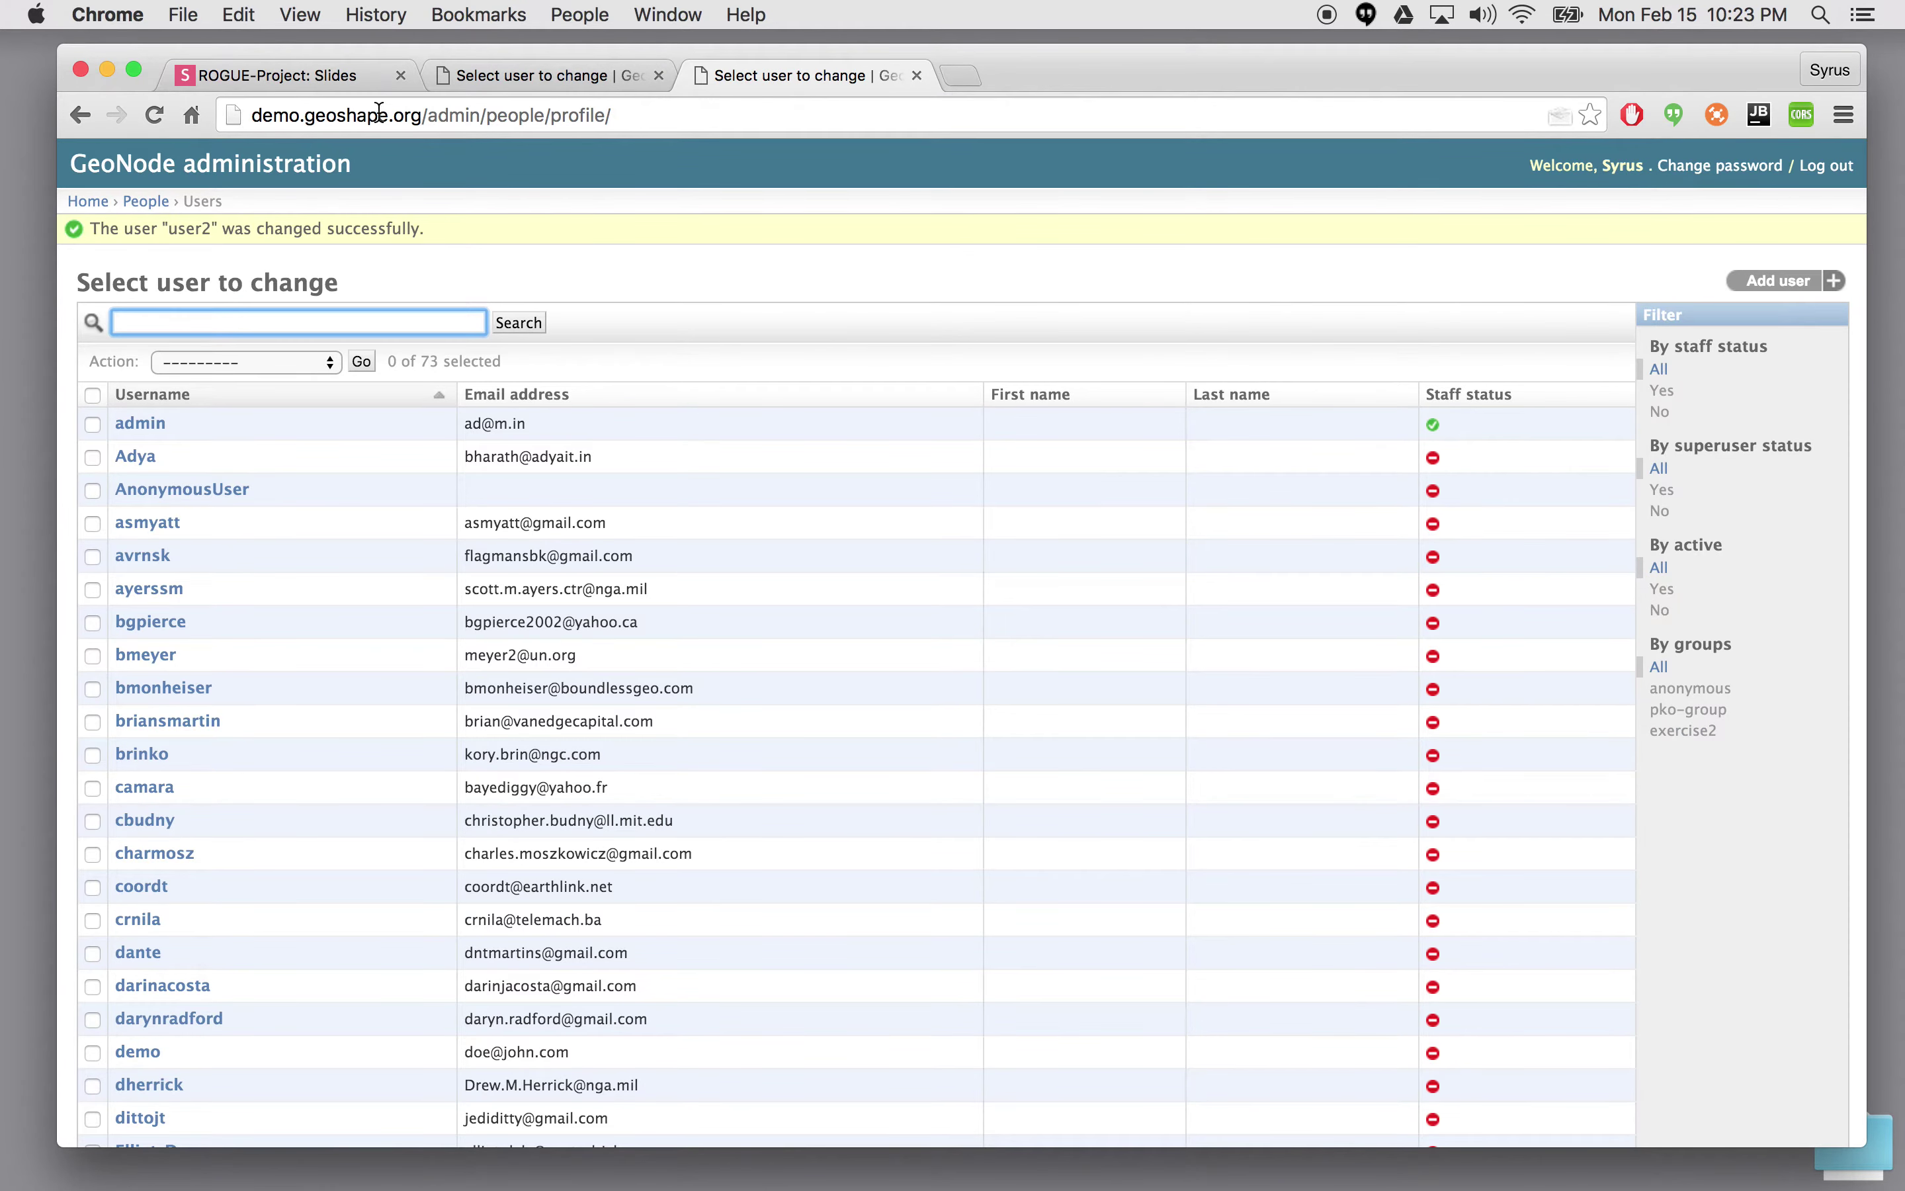
# - Remove /admin from the address to load the GeoSHAPE home page, then log out
pyautogui.click(466, 74)
pyautogui.click(719, 82)
pyautogui.moveTo(429, 115); pyautogui.dragTo(708, 115)
pyautogui.press('BackSpace')
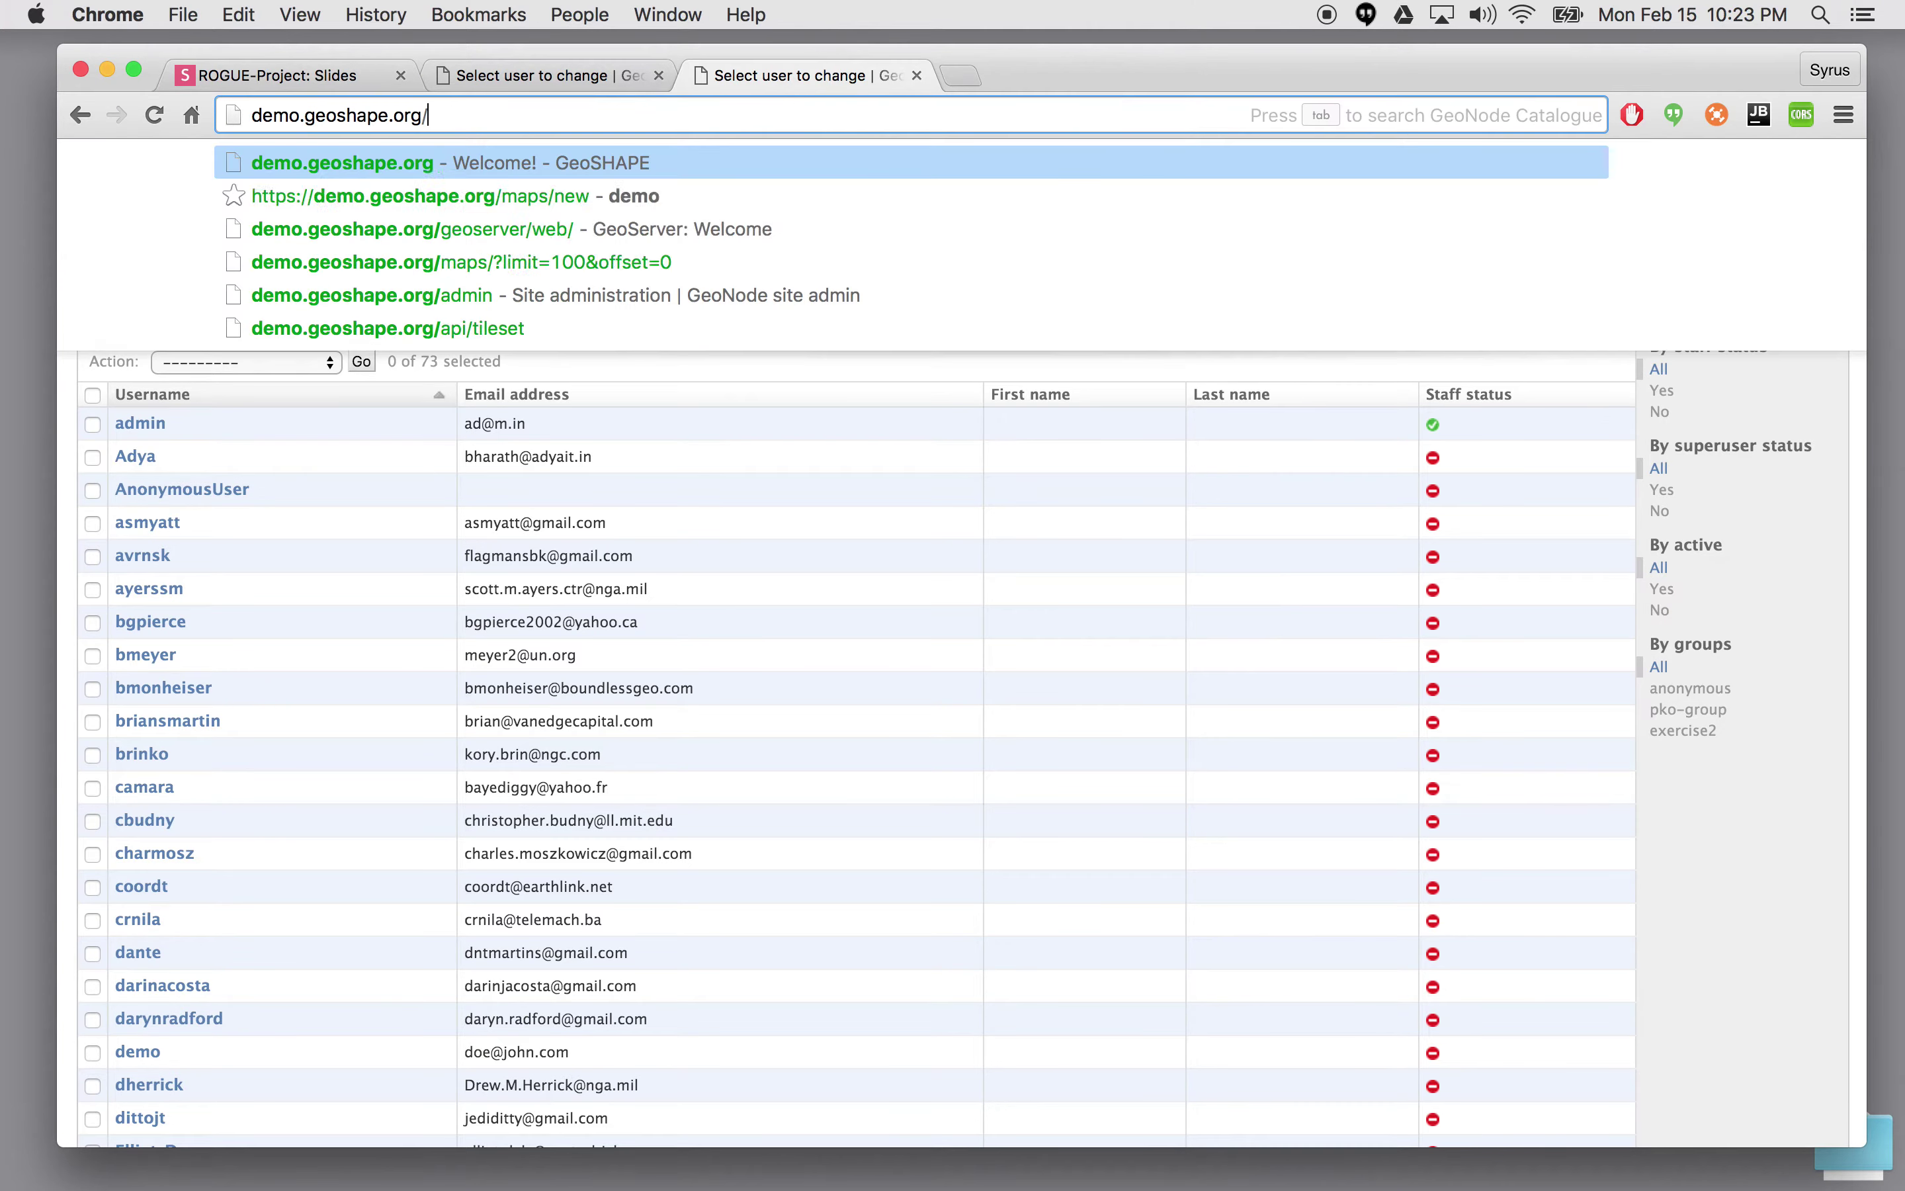
pyautogui.press('Return')
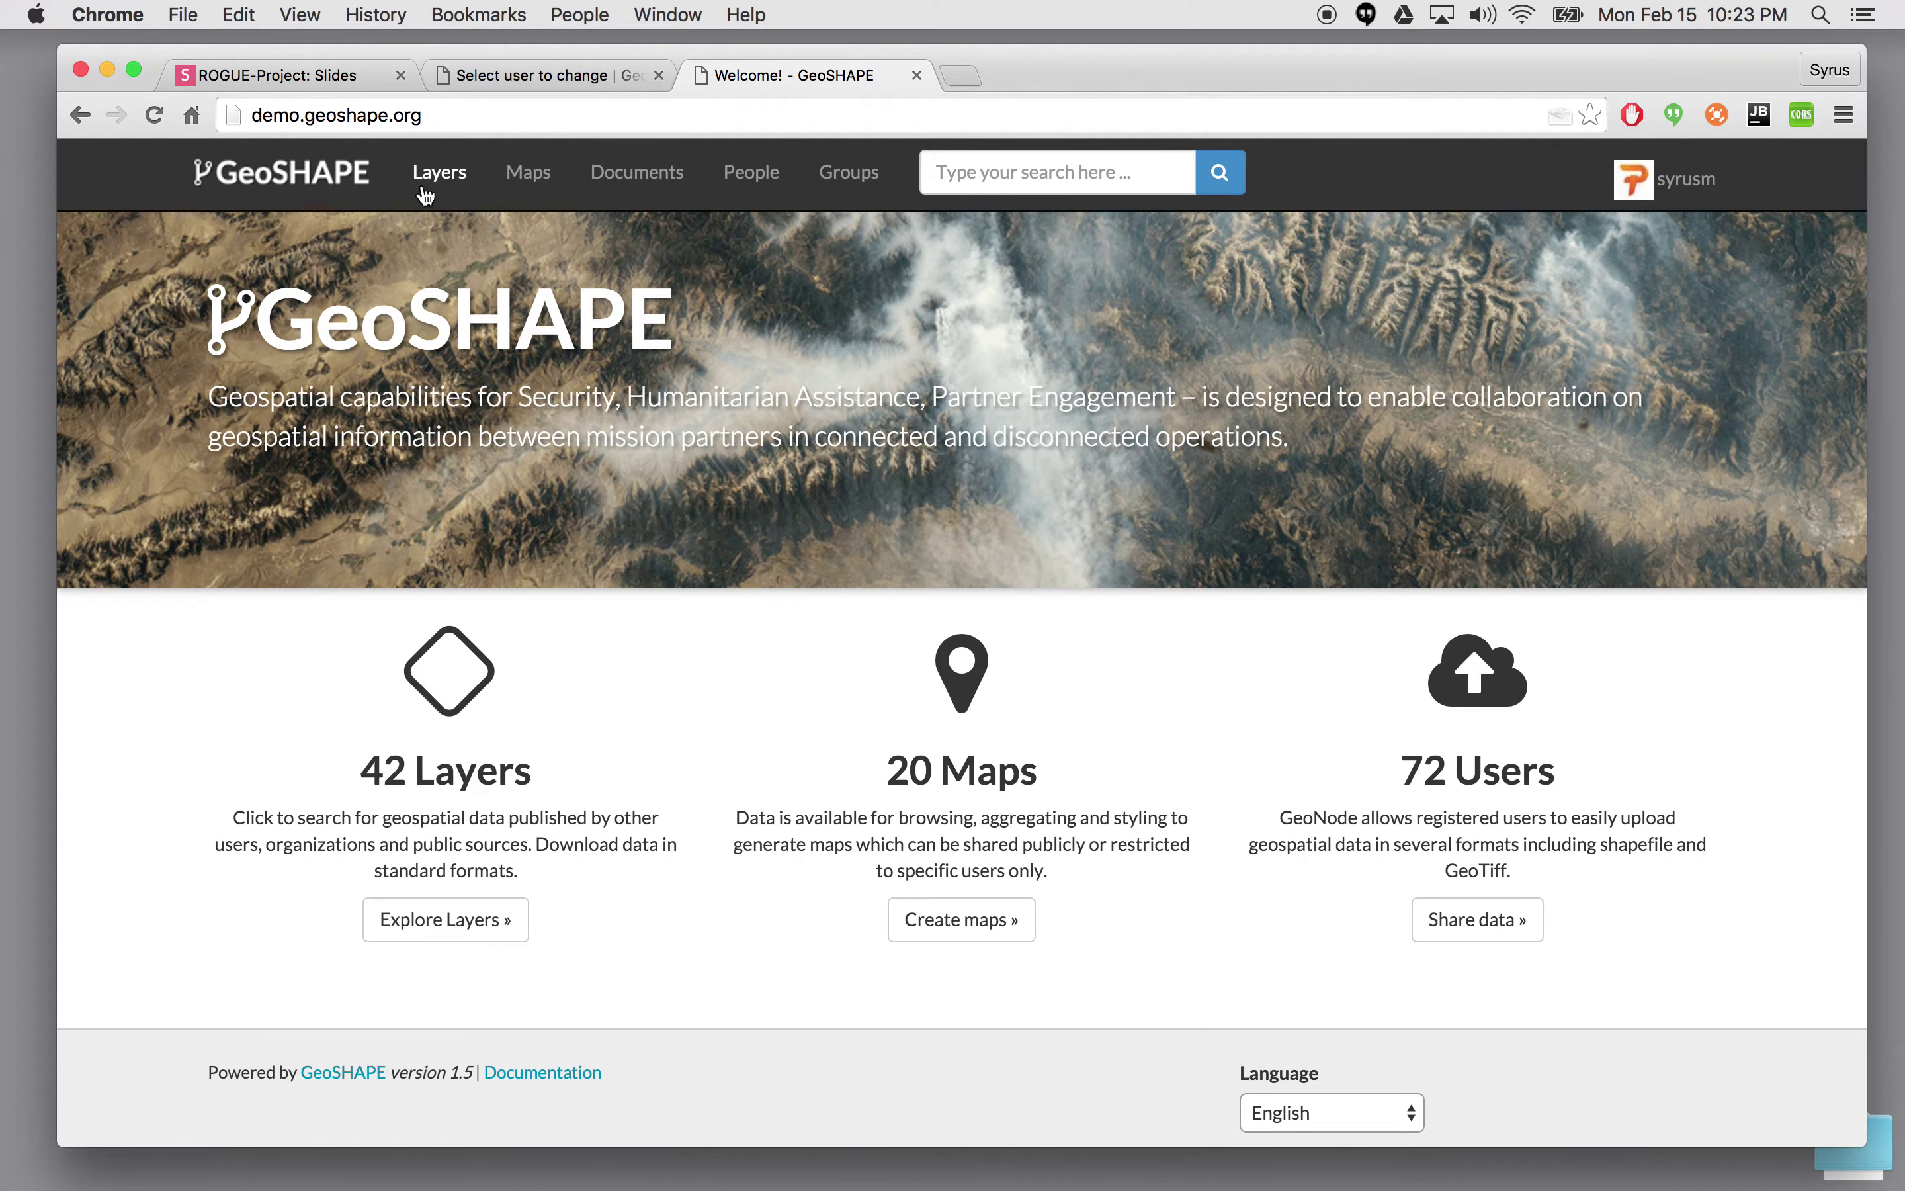
pyautogui.click(1708, 186)
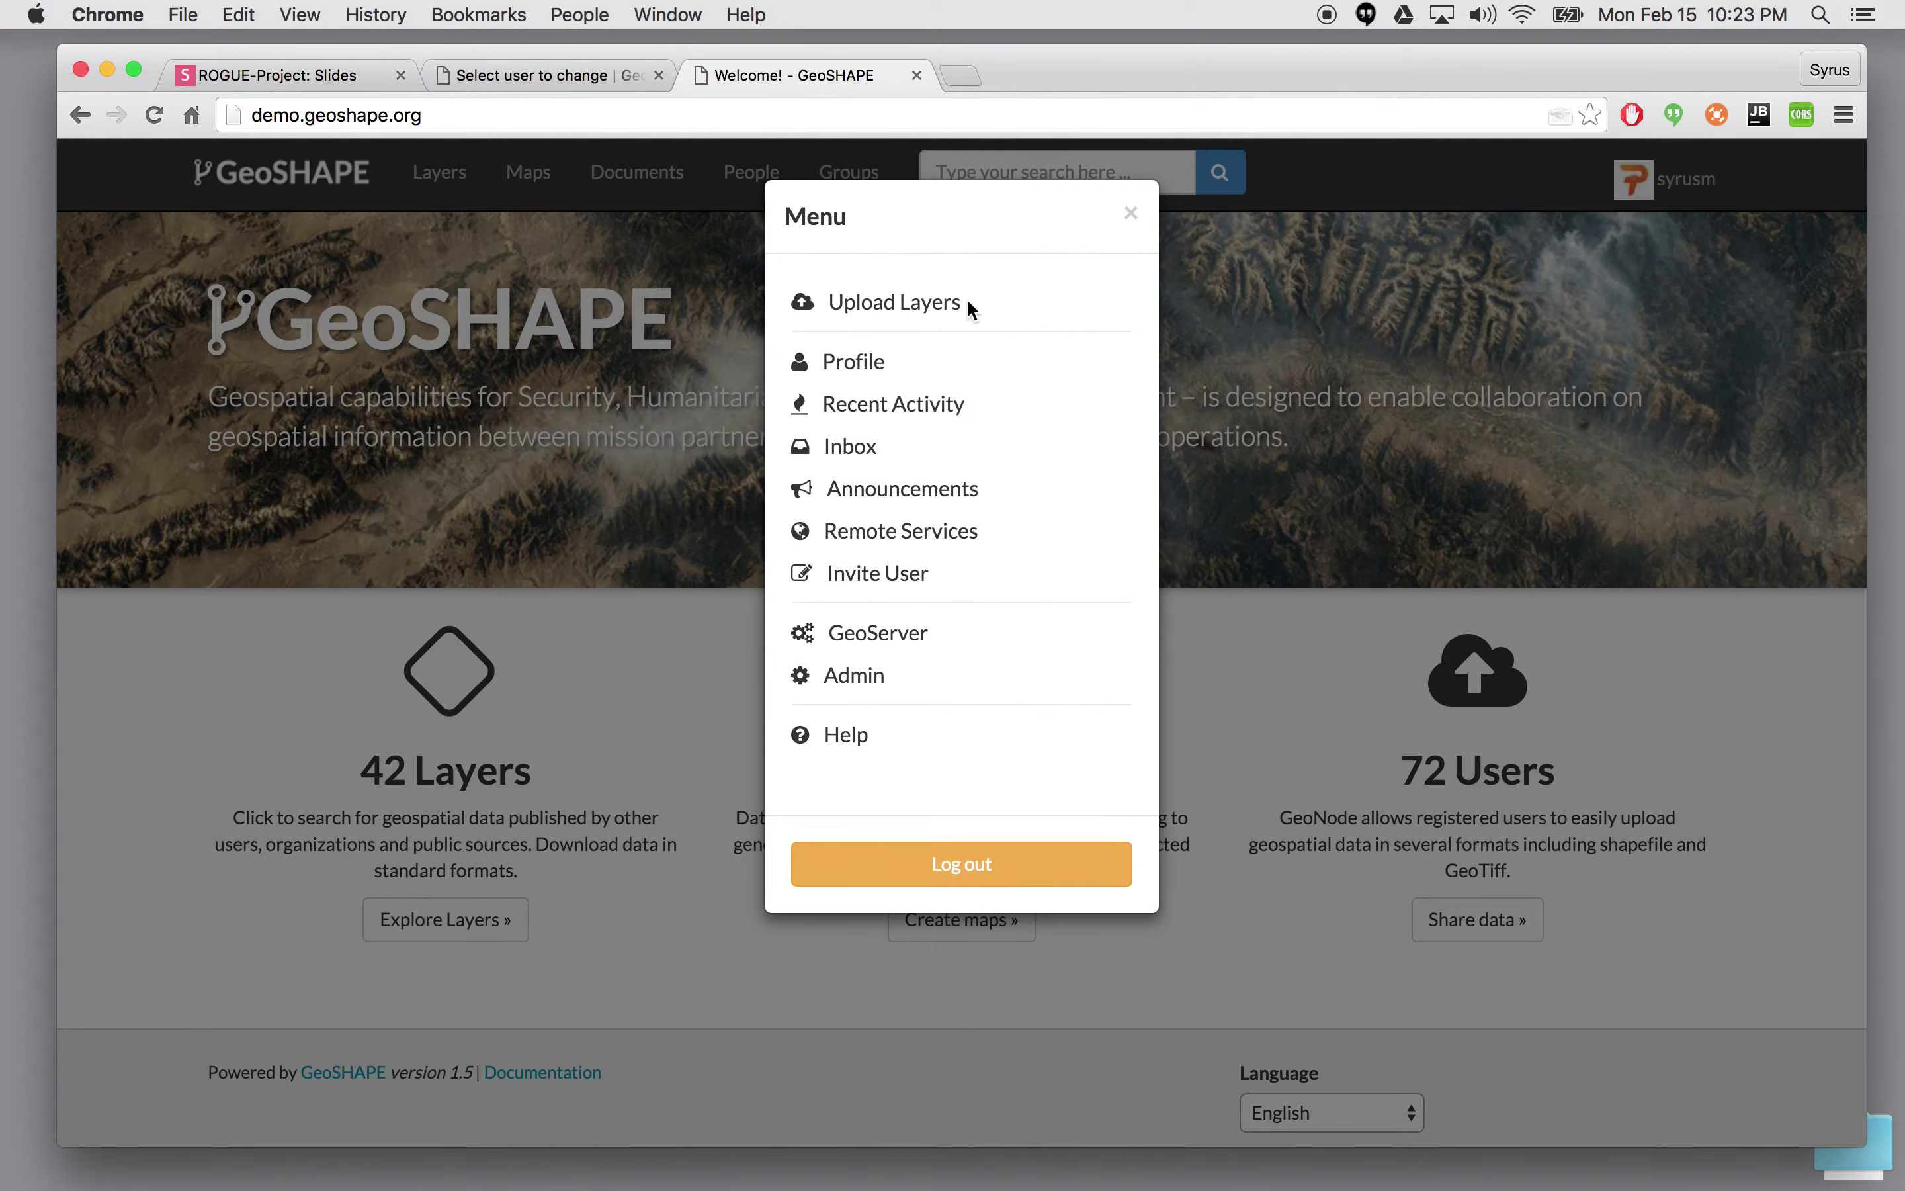
pyautogui.click(945, 842)
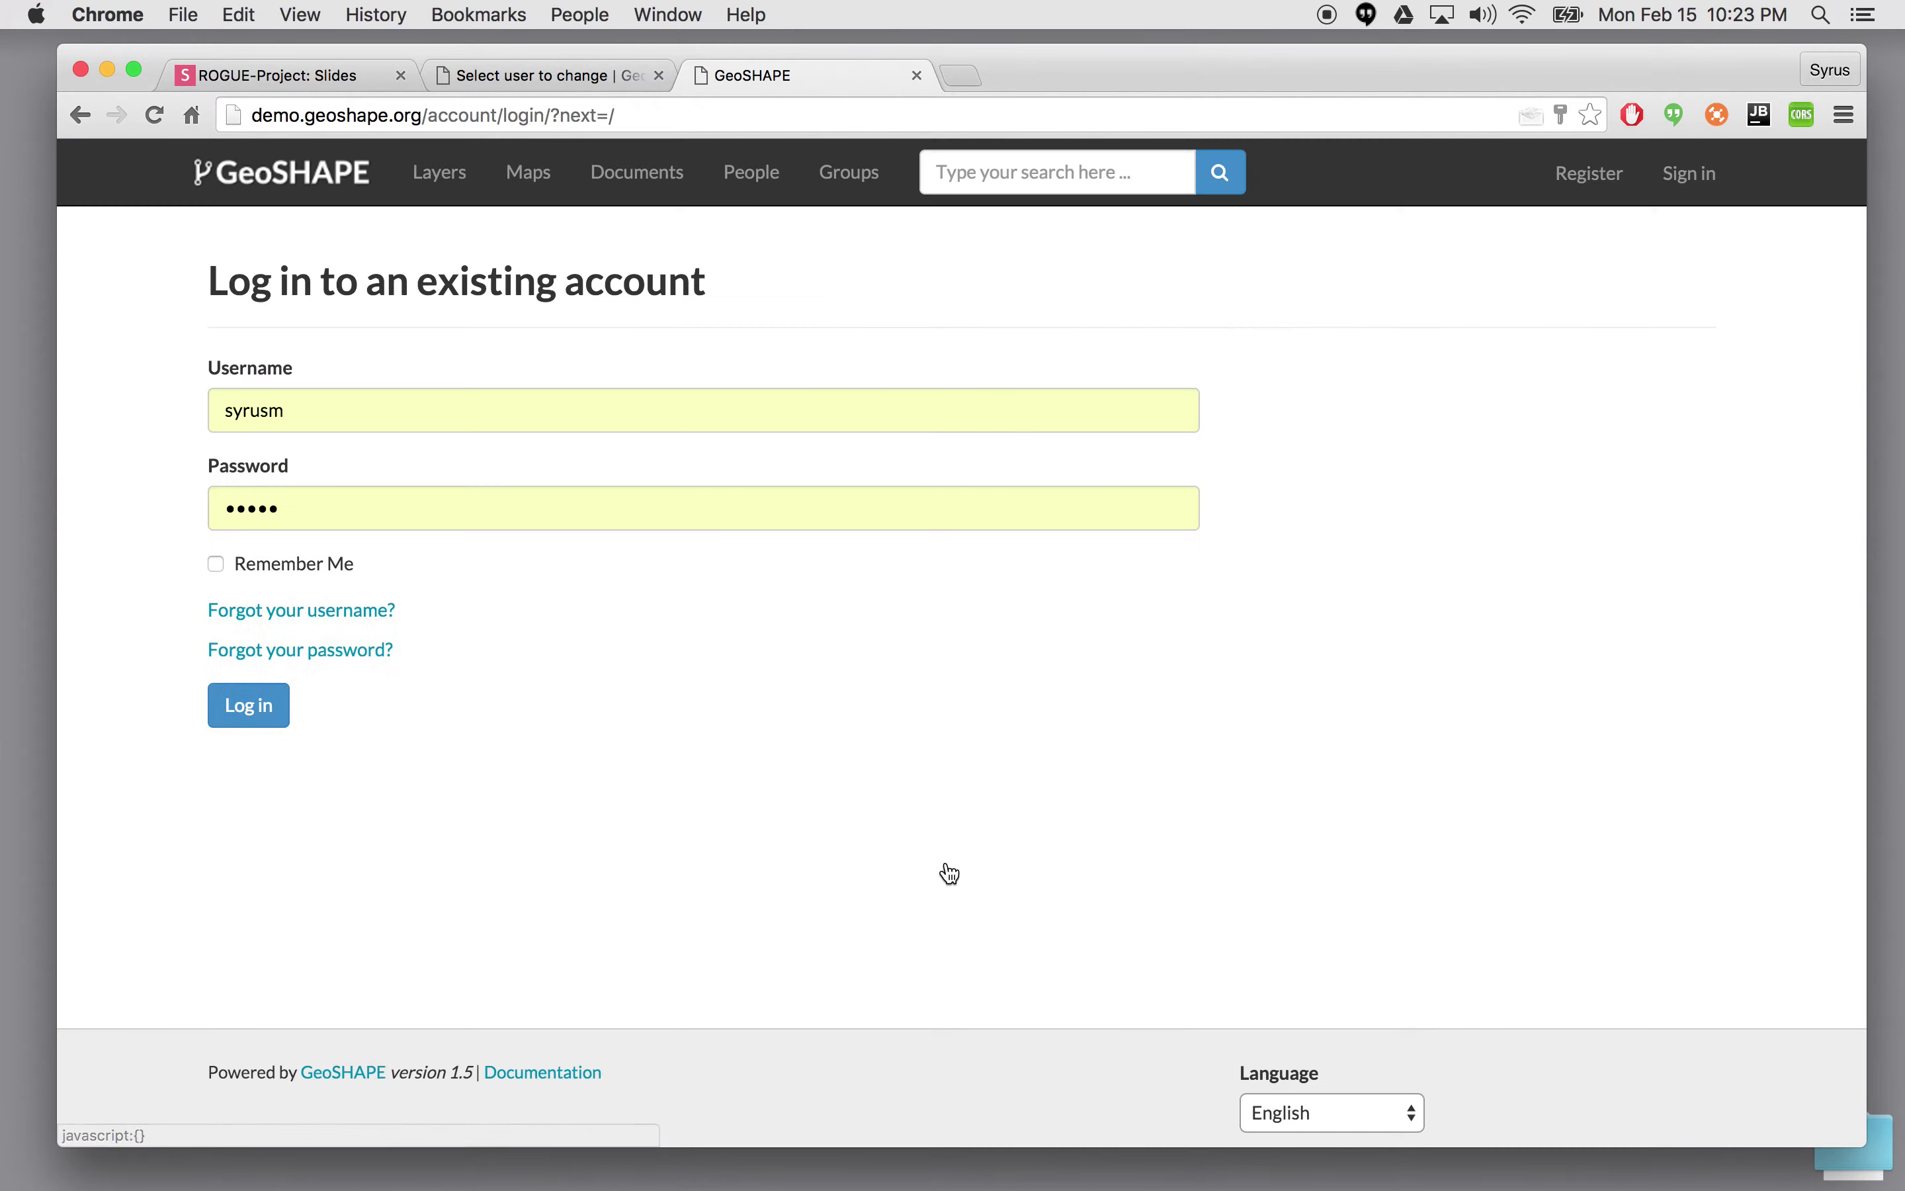
# - Sign in as user1 with the account's password
pyautogui.doubleClick(343, 419)
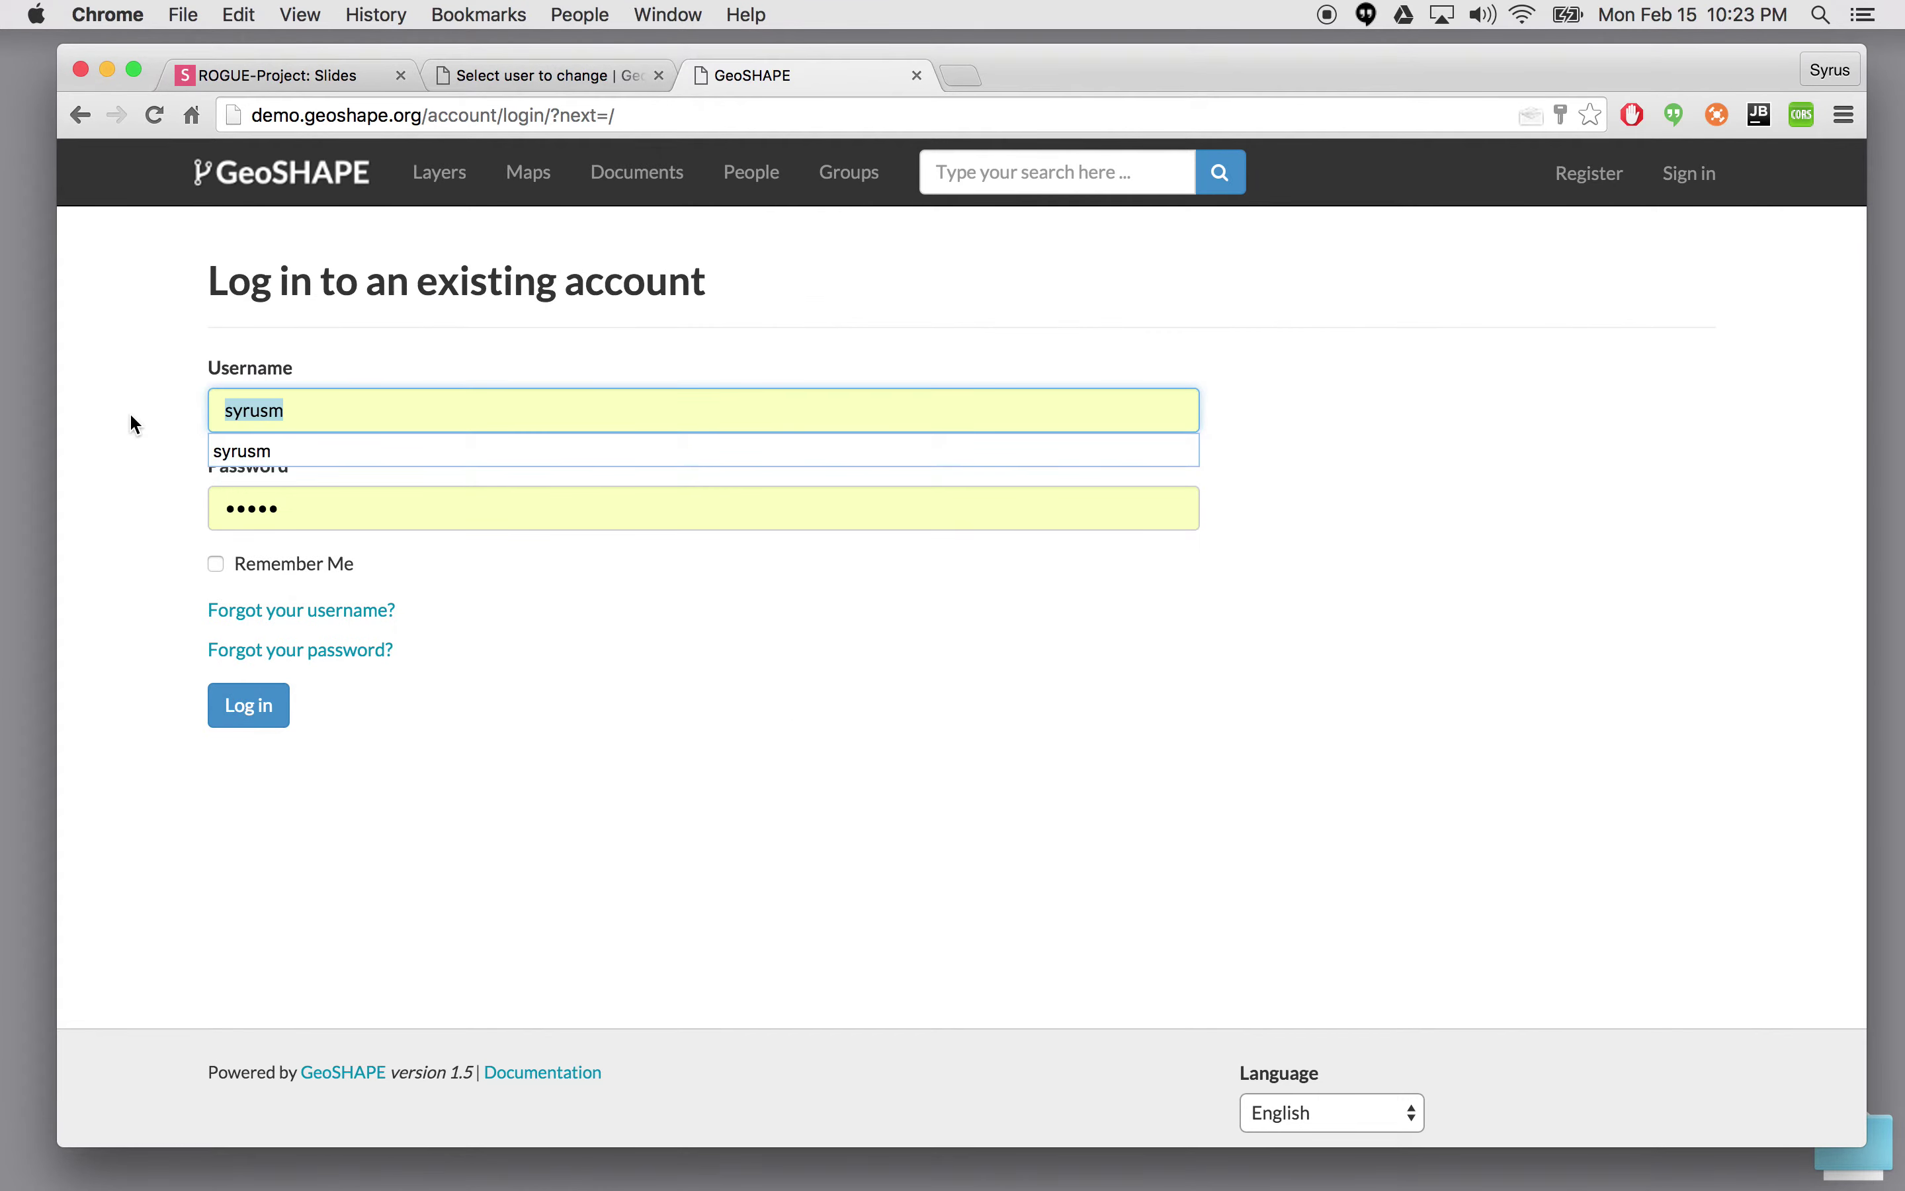
pyautogui.write('user')
pyautogui.press('Down')
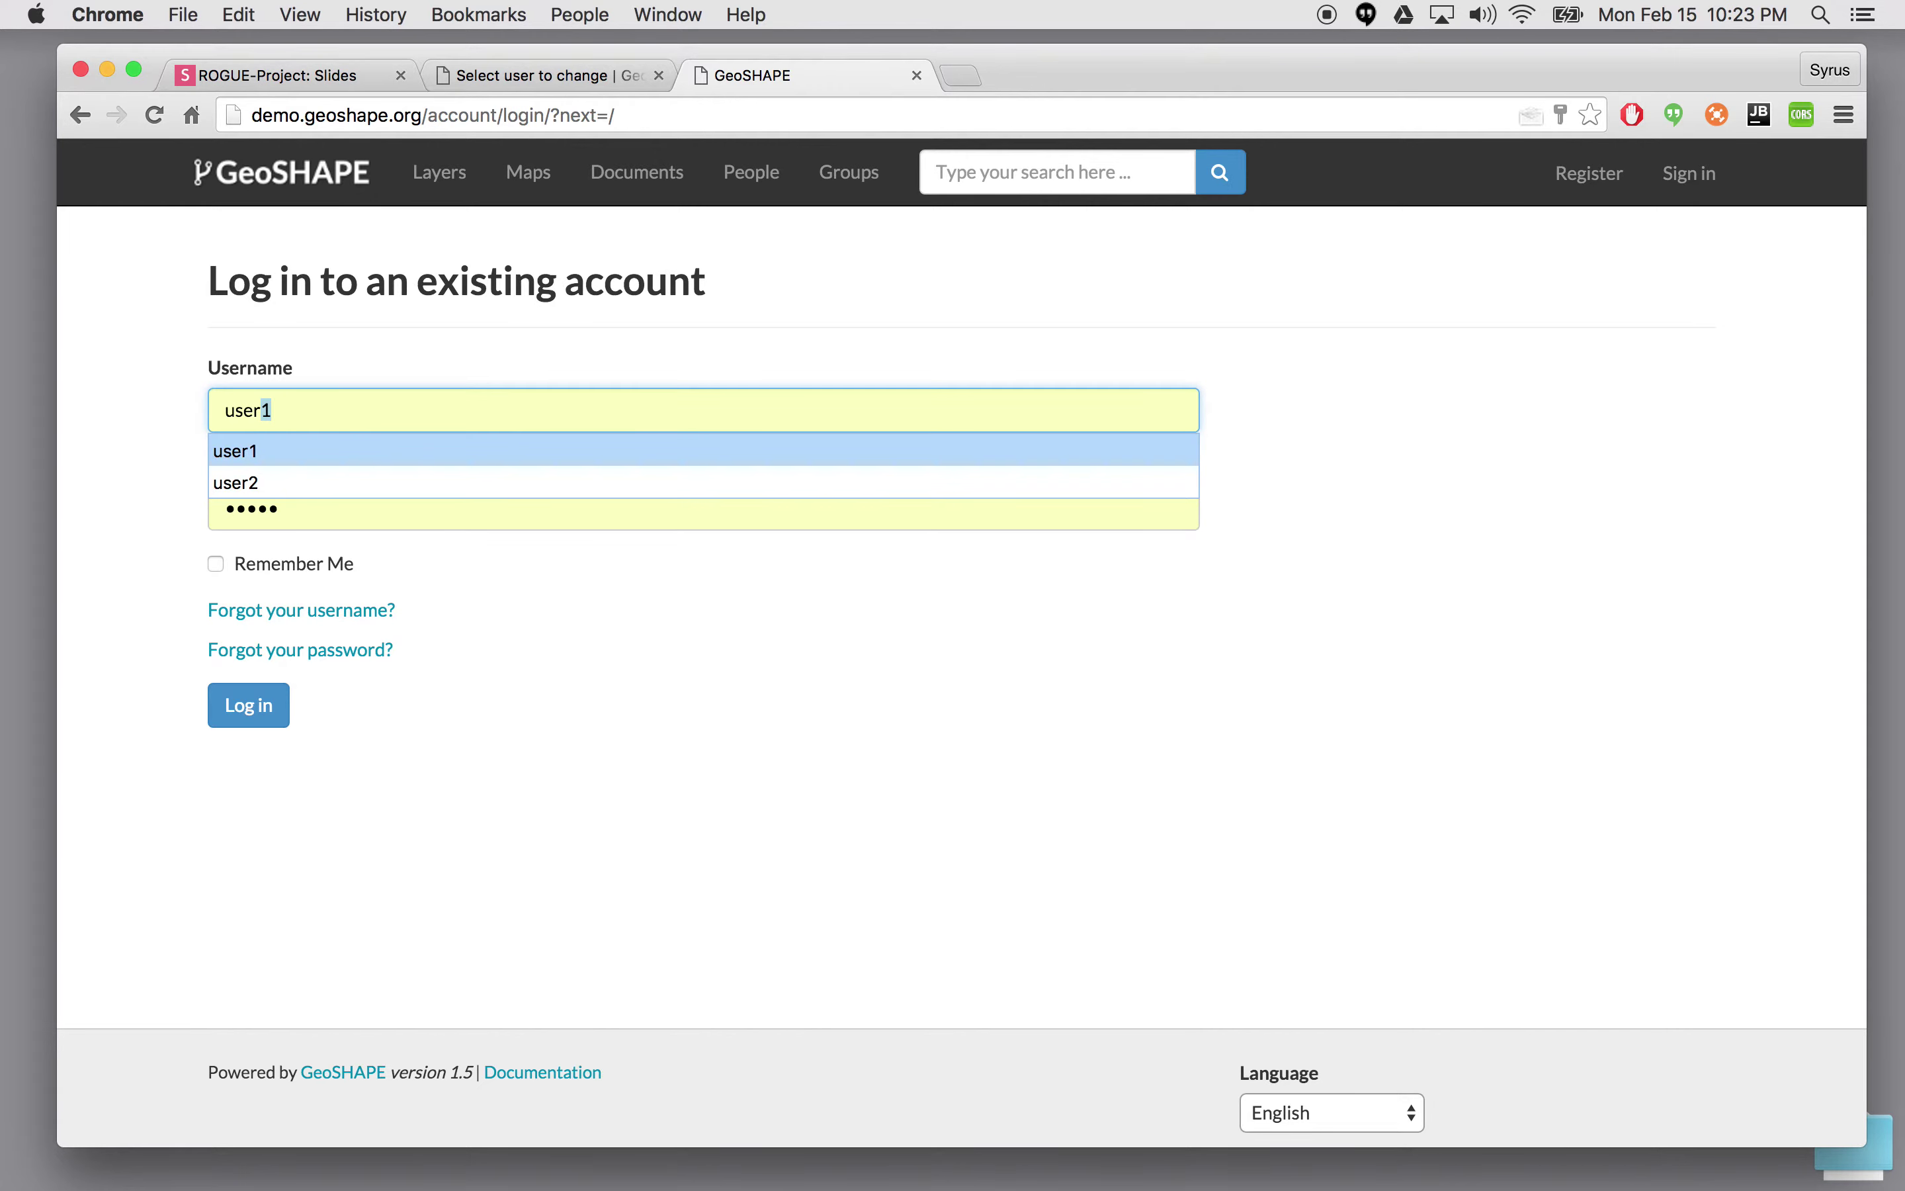
pyautogui.press('Return')
pyautogui.press('Tab')
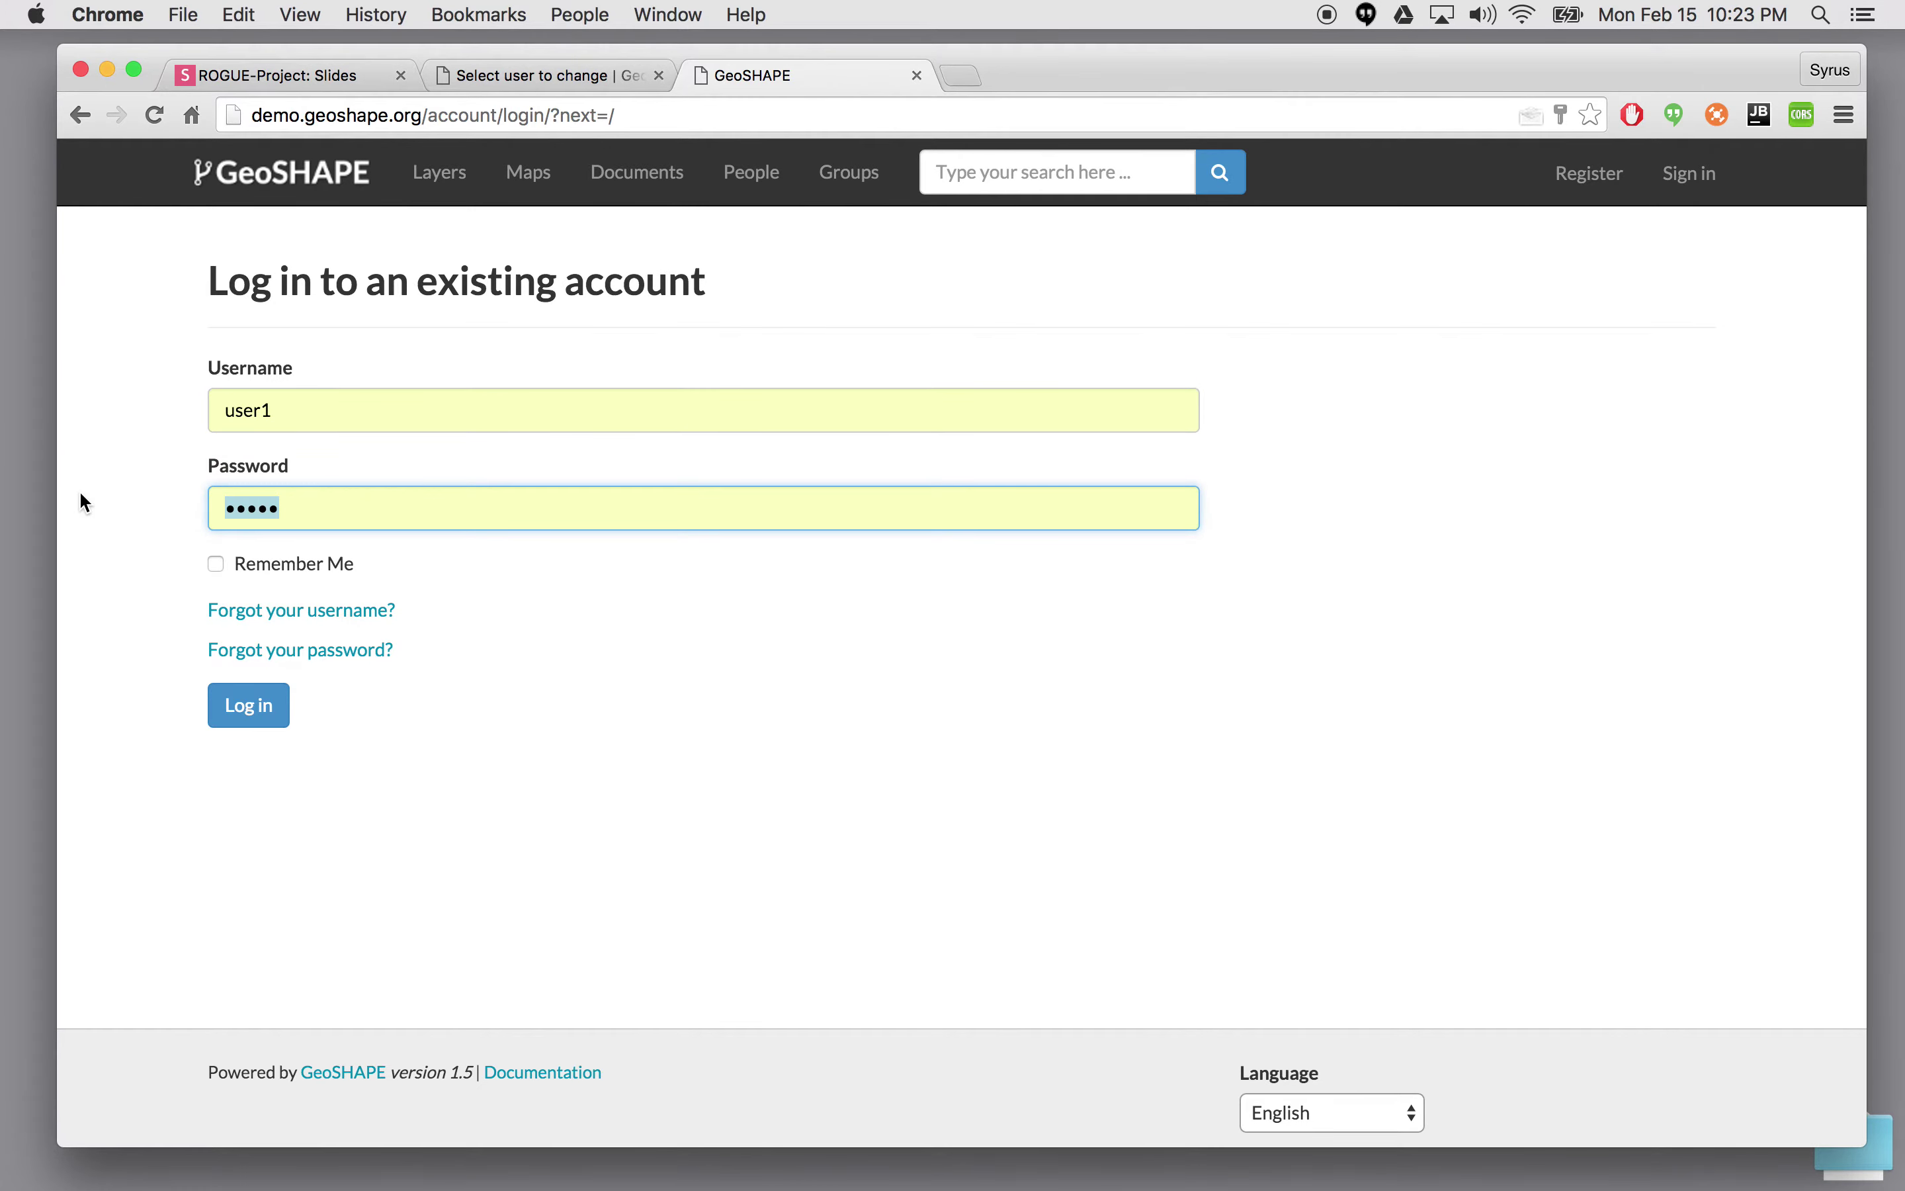
pyautogui.write('test')
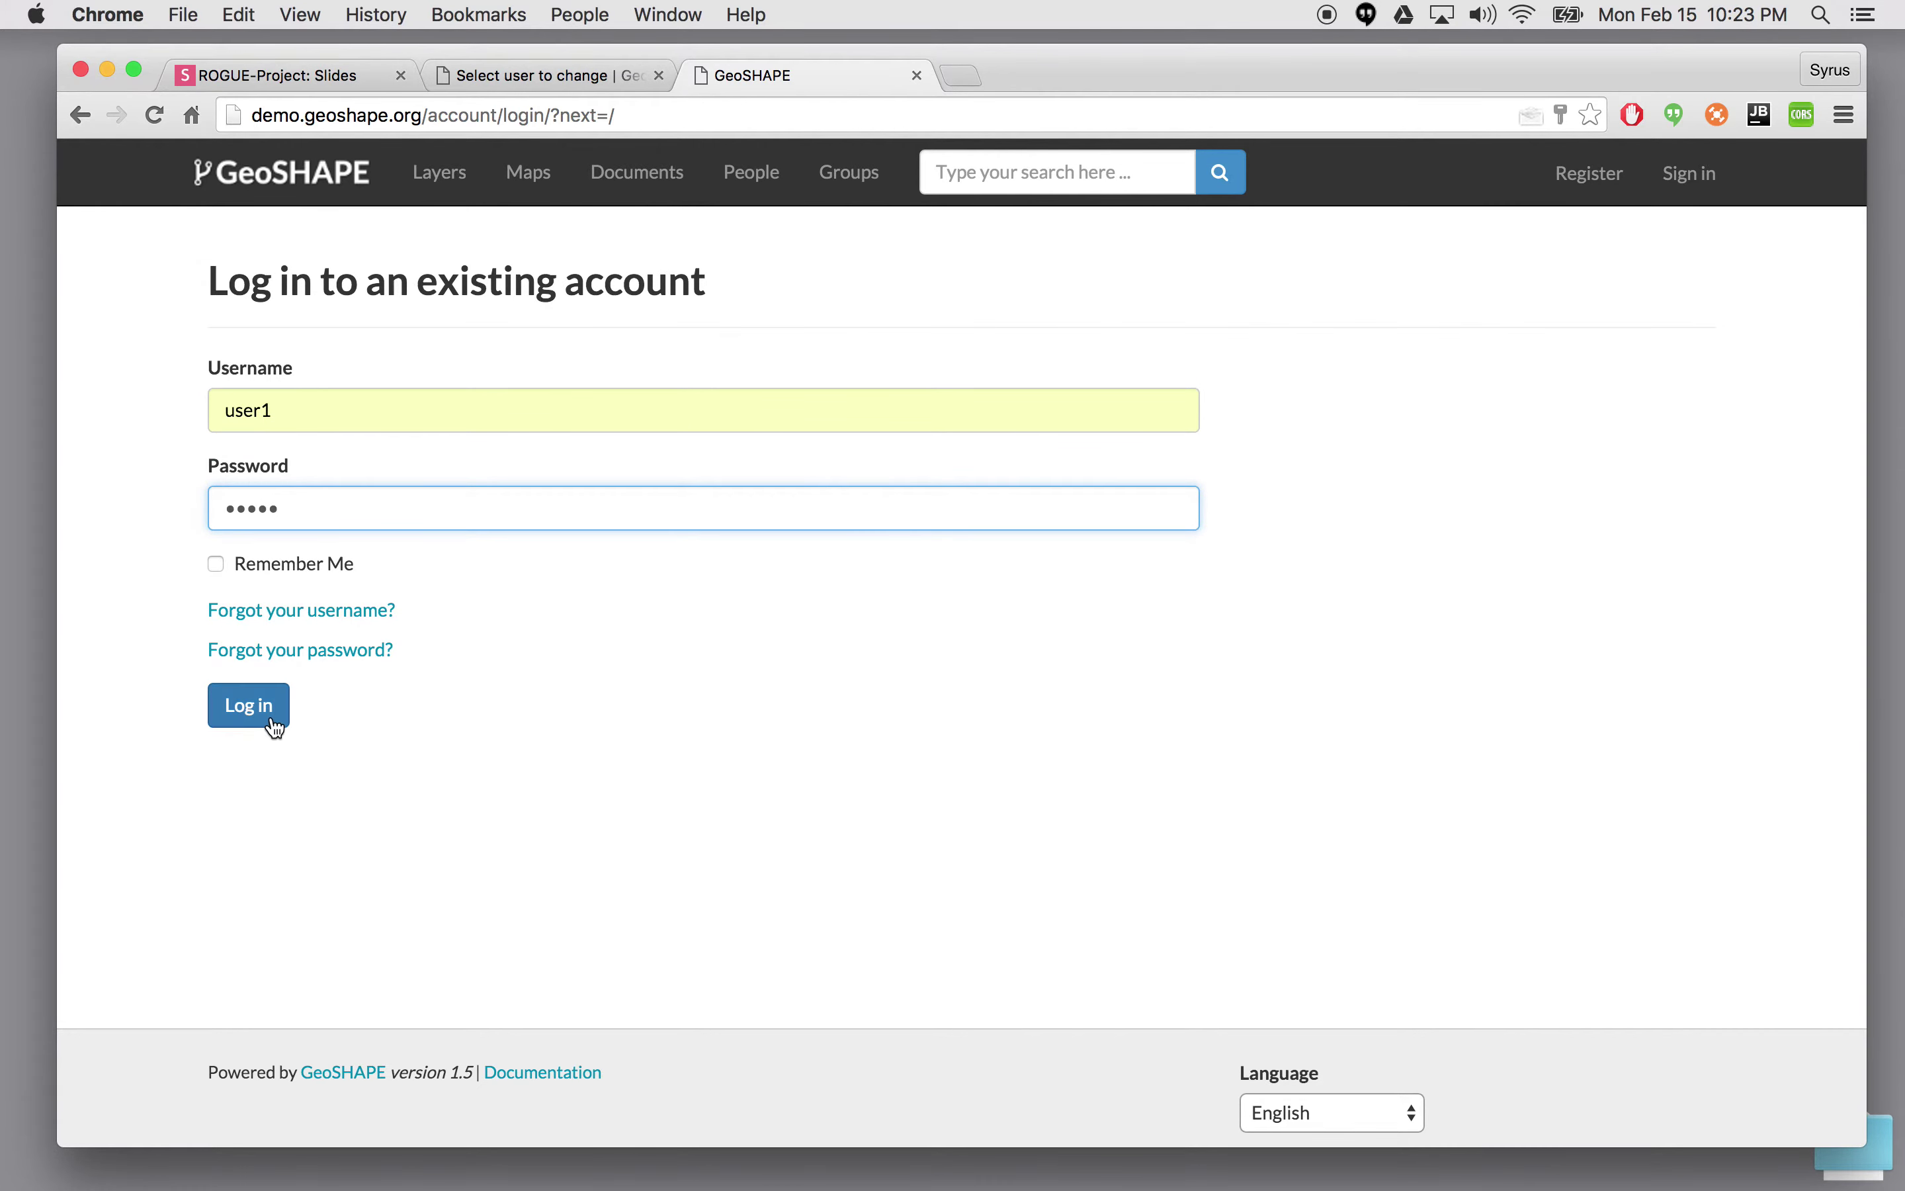
pyautogui.click(270, 719)
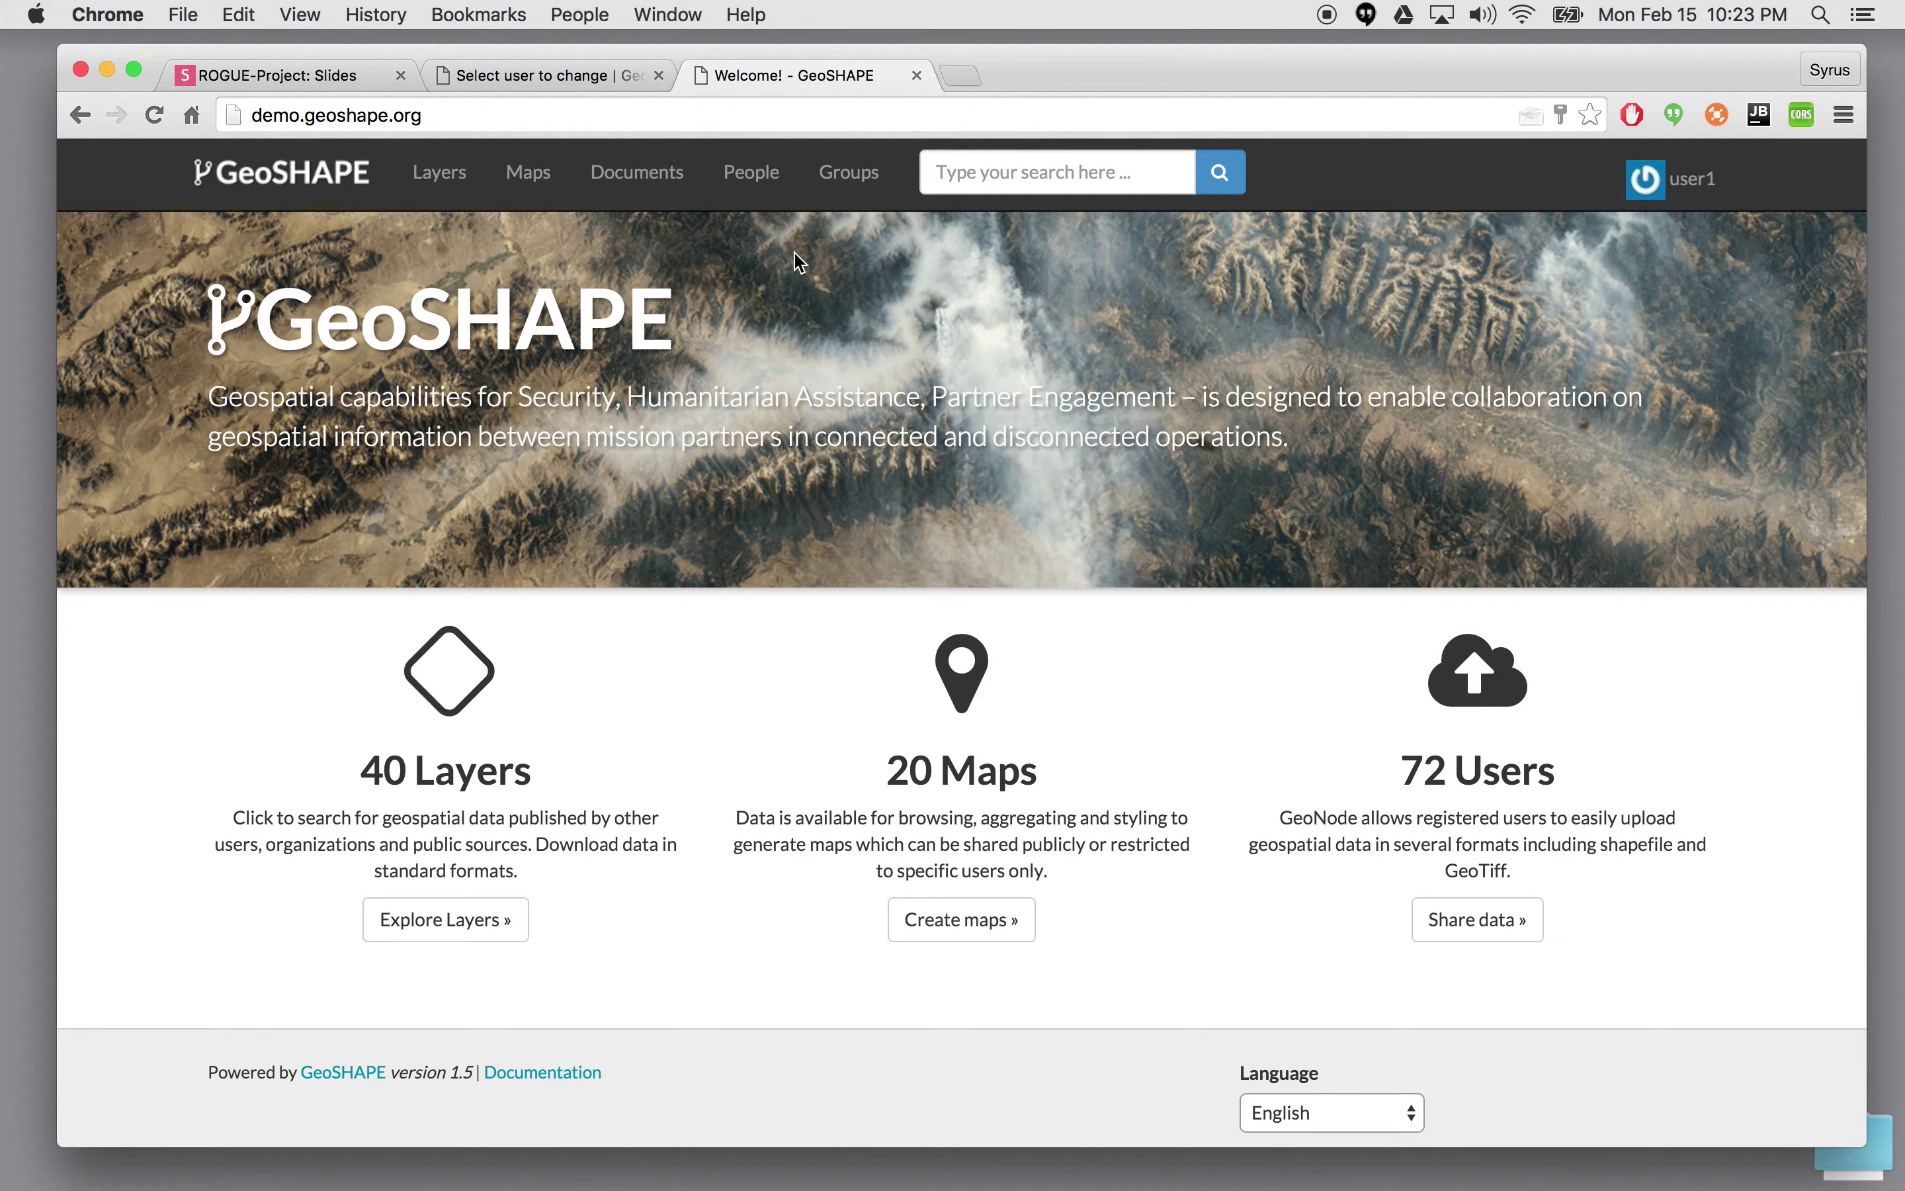
# - From the Layers list, create a new map from the OCHA_SecurityIncidents layer
pyautogui.click(453, 189)
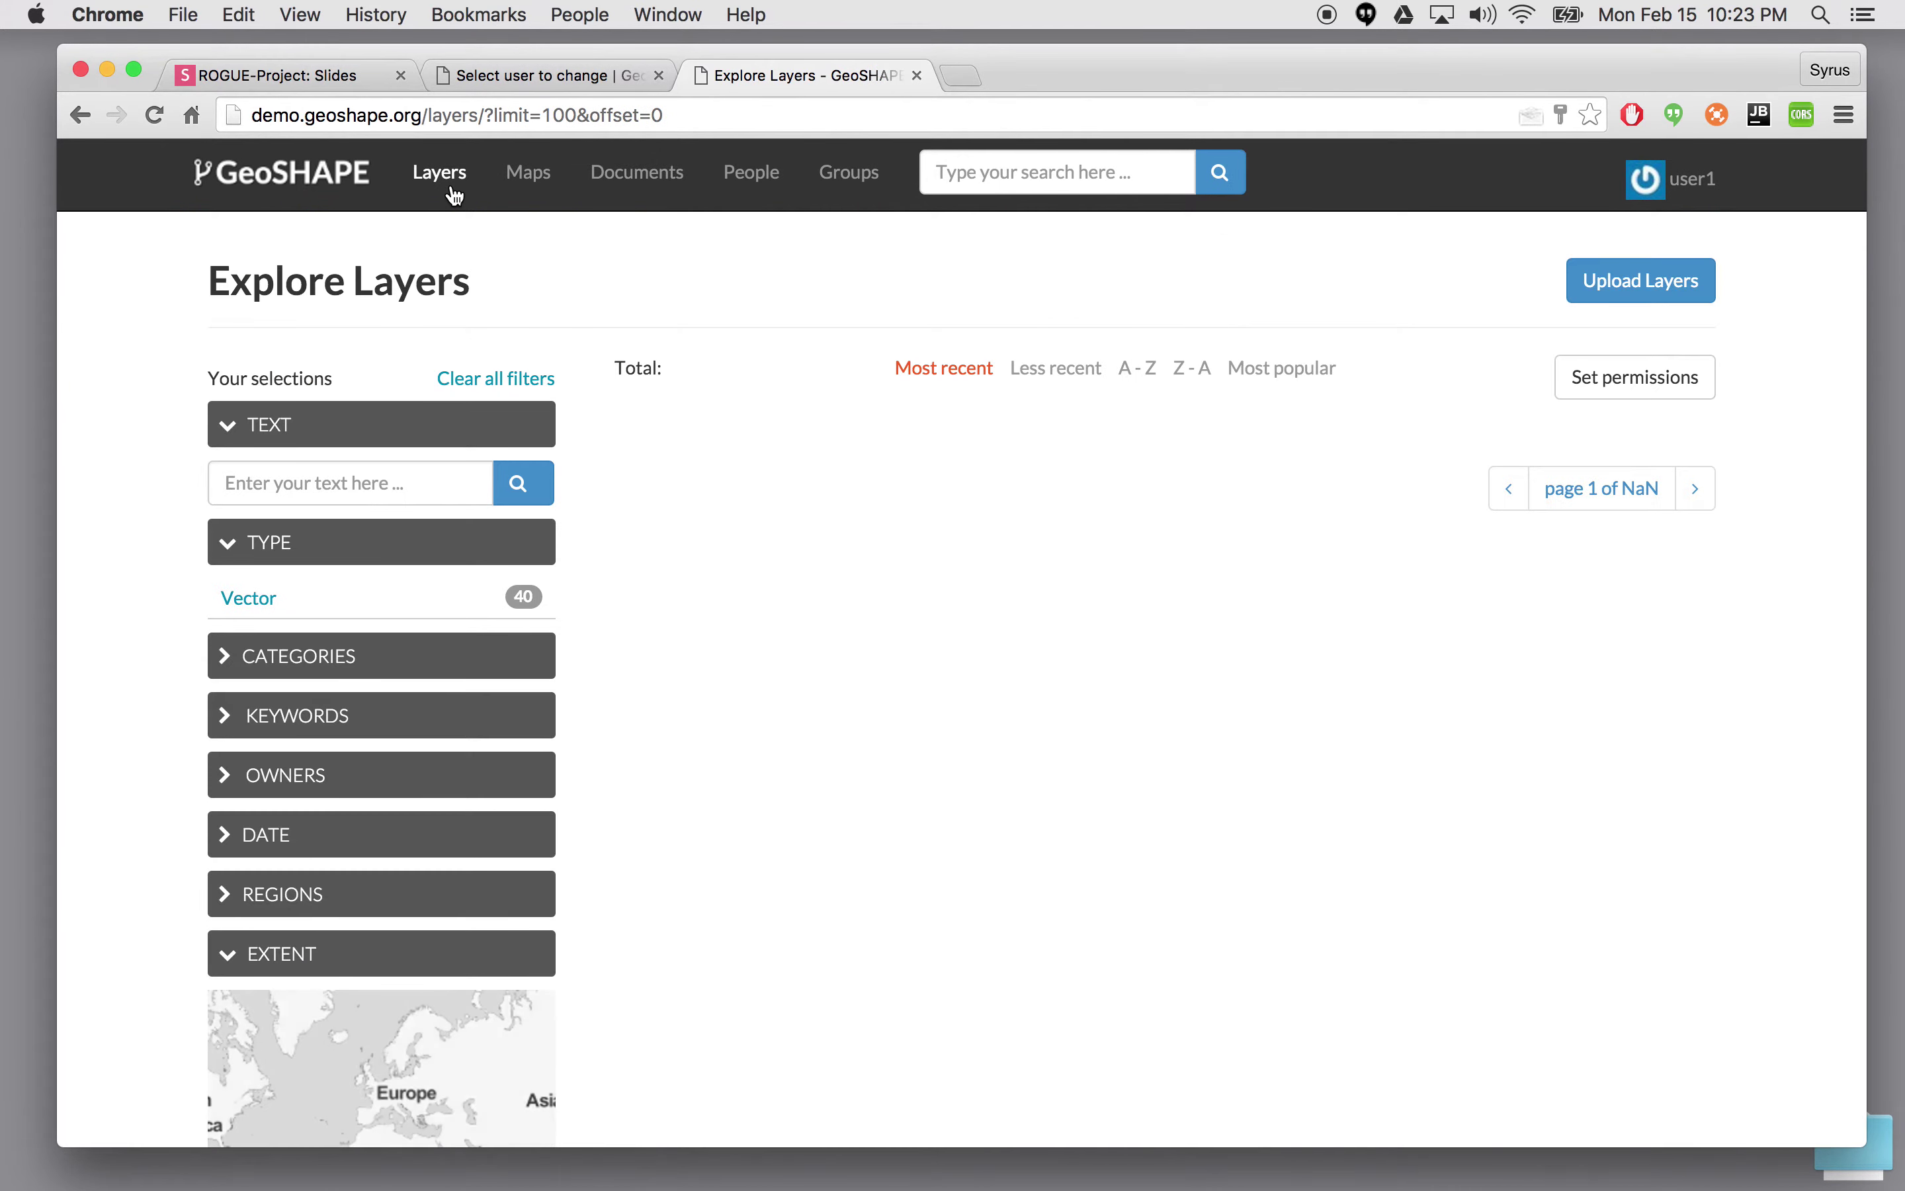
pyautogui.scroll(-10, 1083, 514)
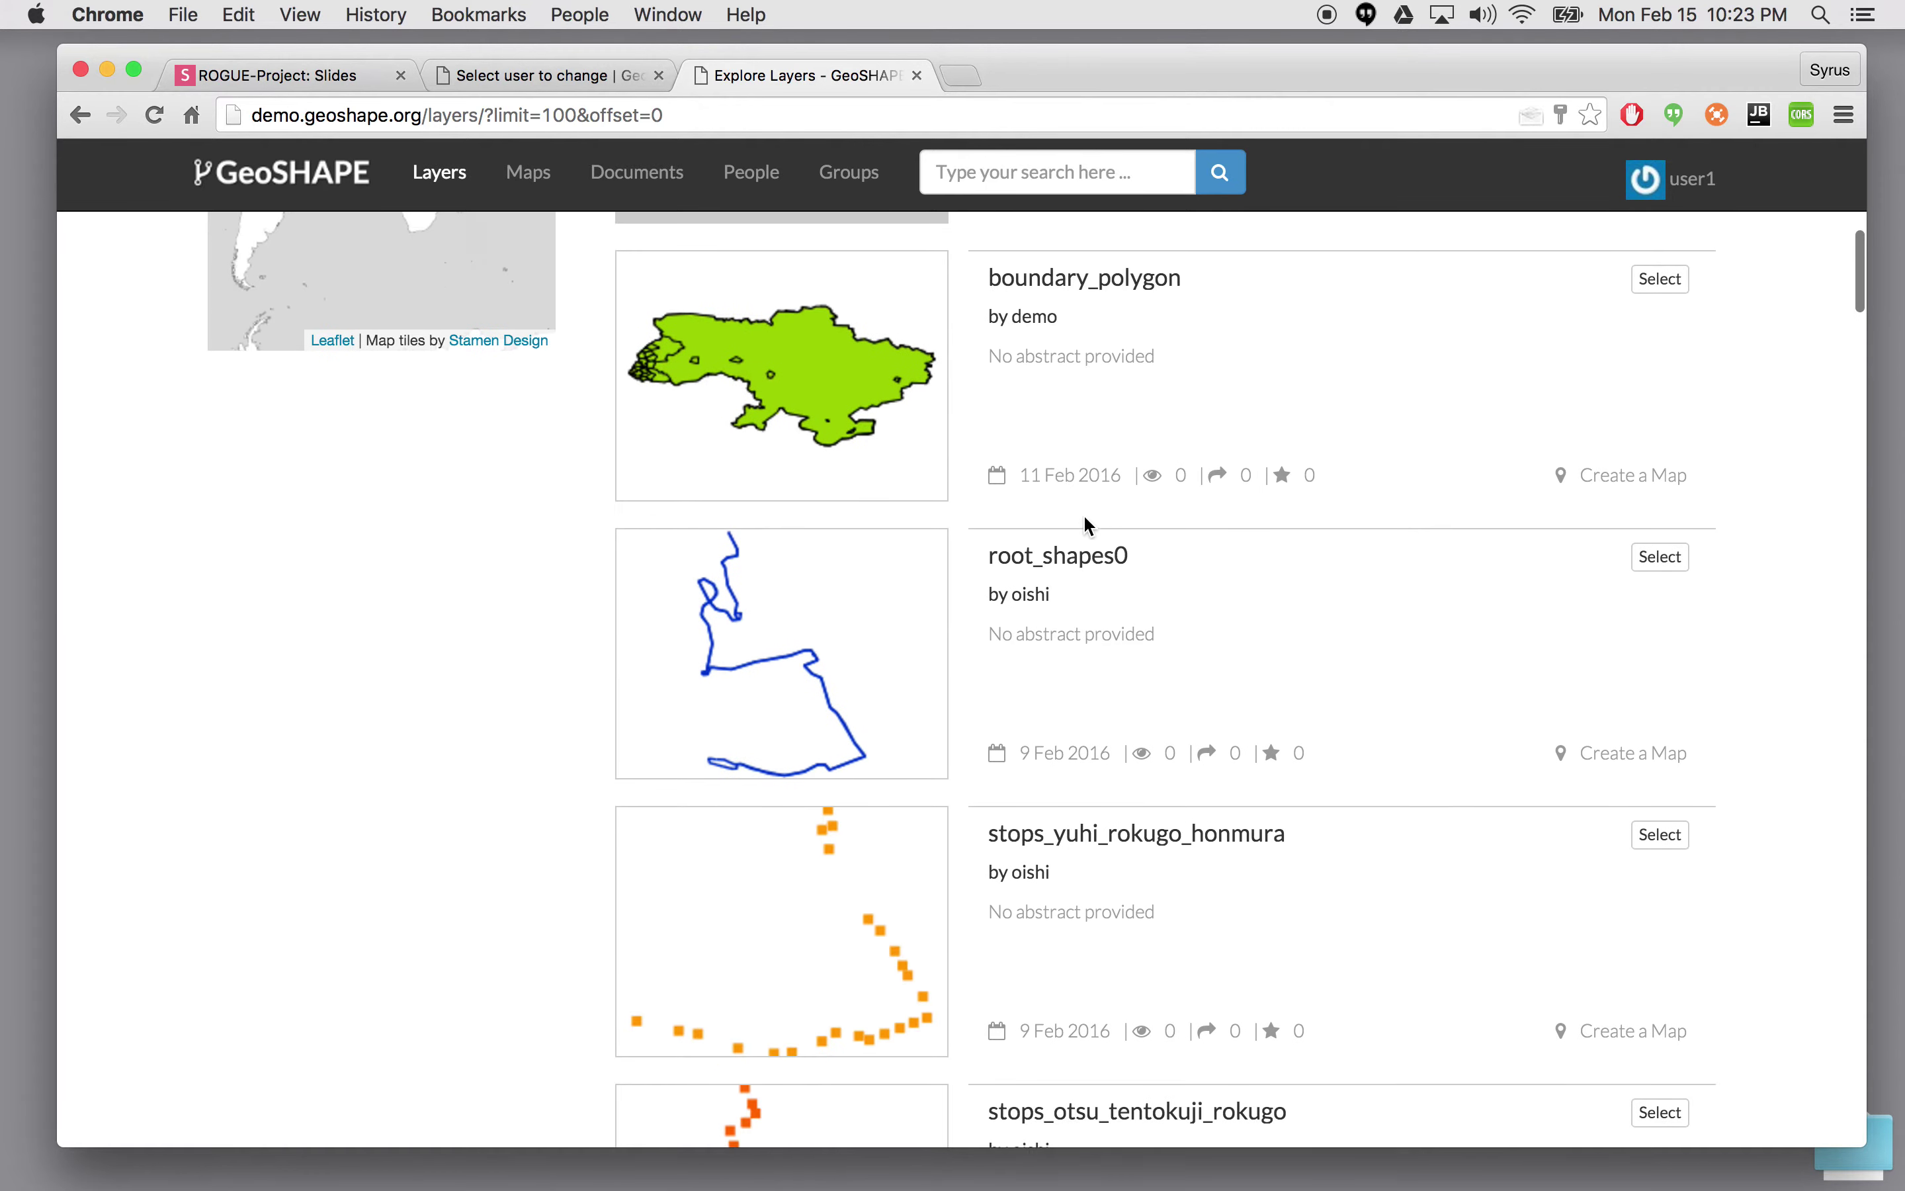
pyautogui.scroll(10, 1084, 513)
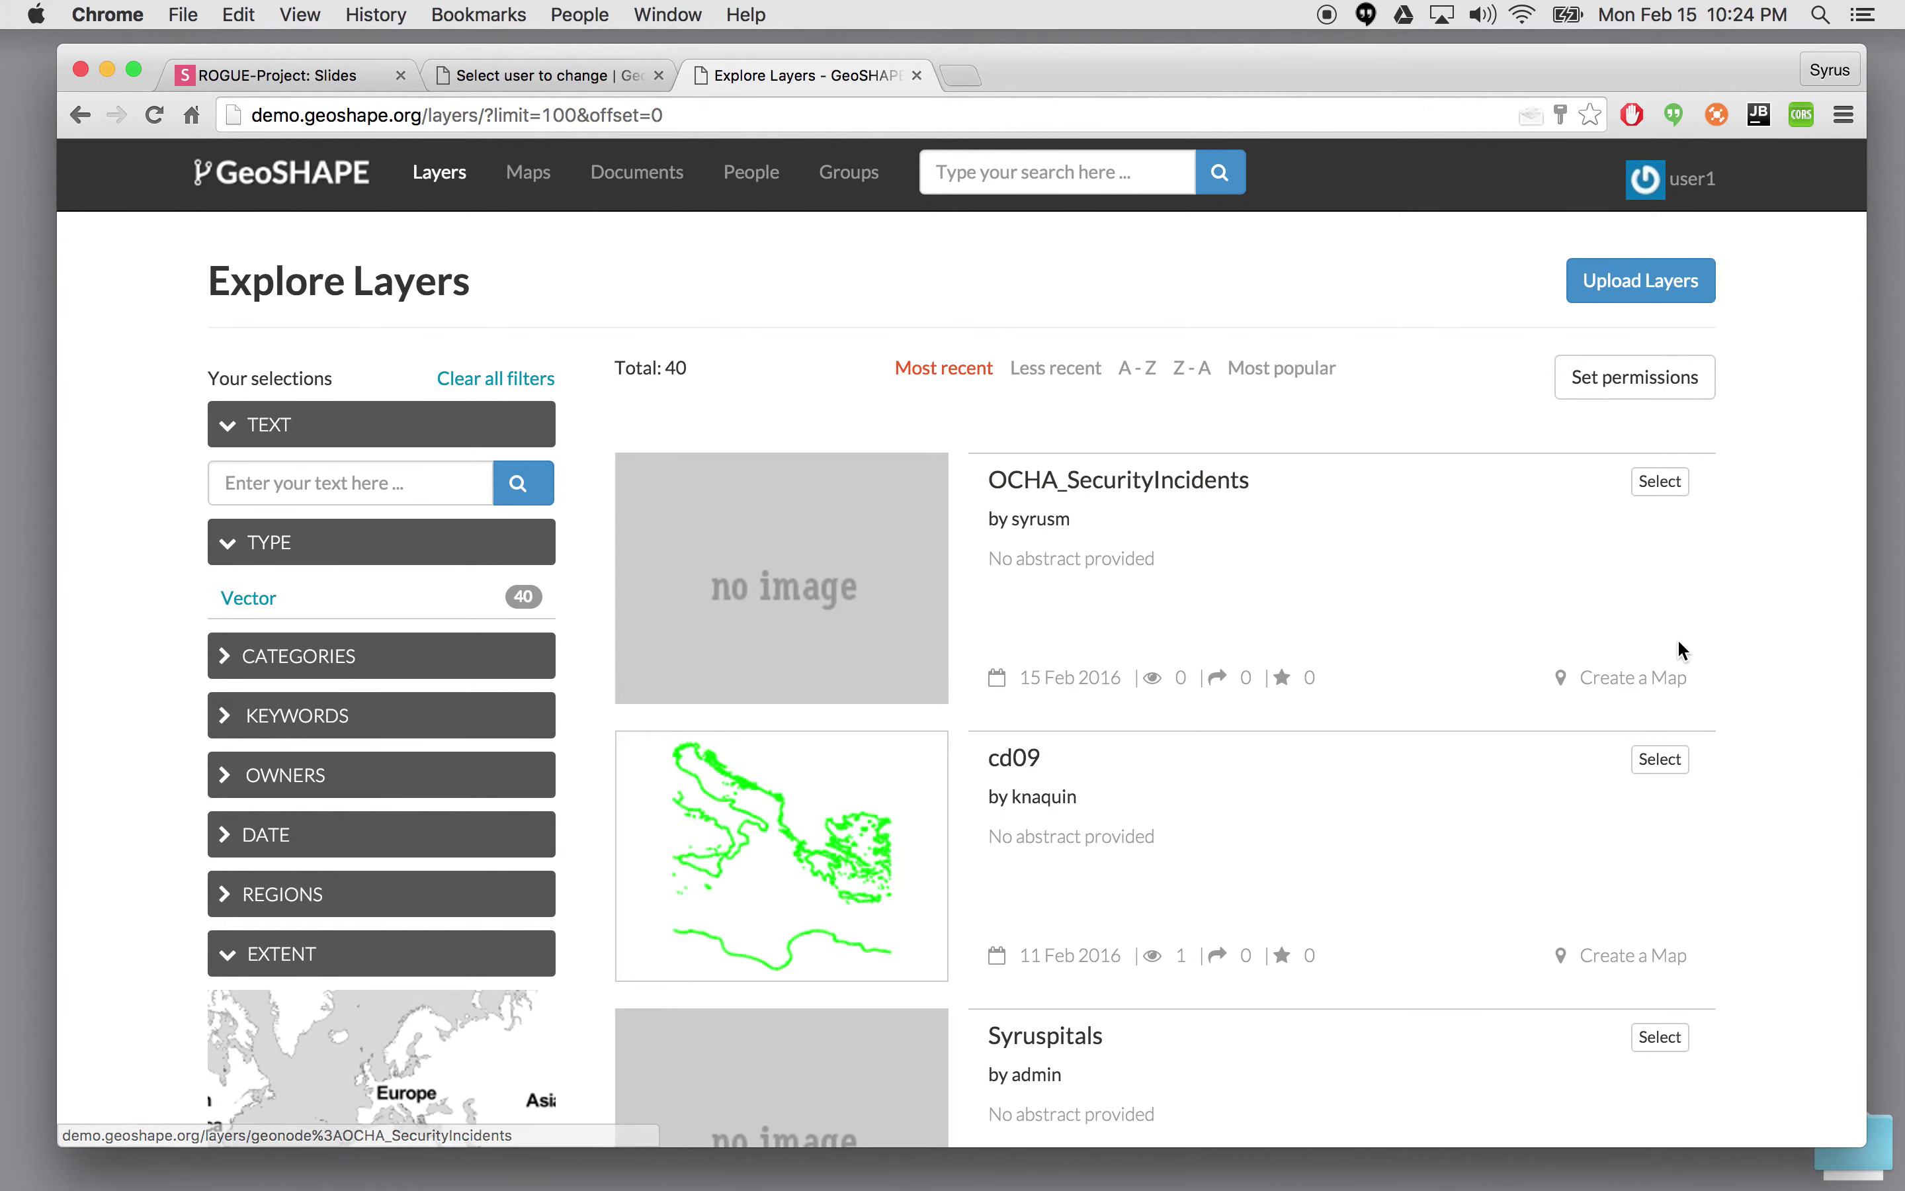
pyautogui.click(1653, 687)
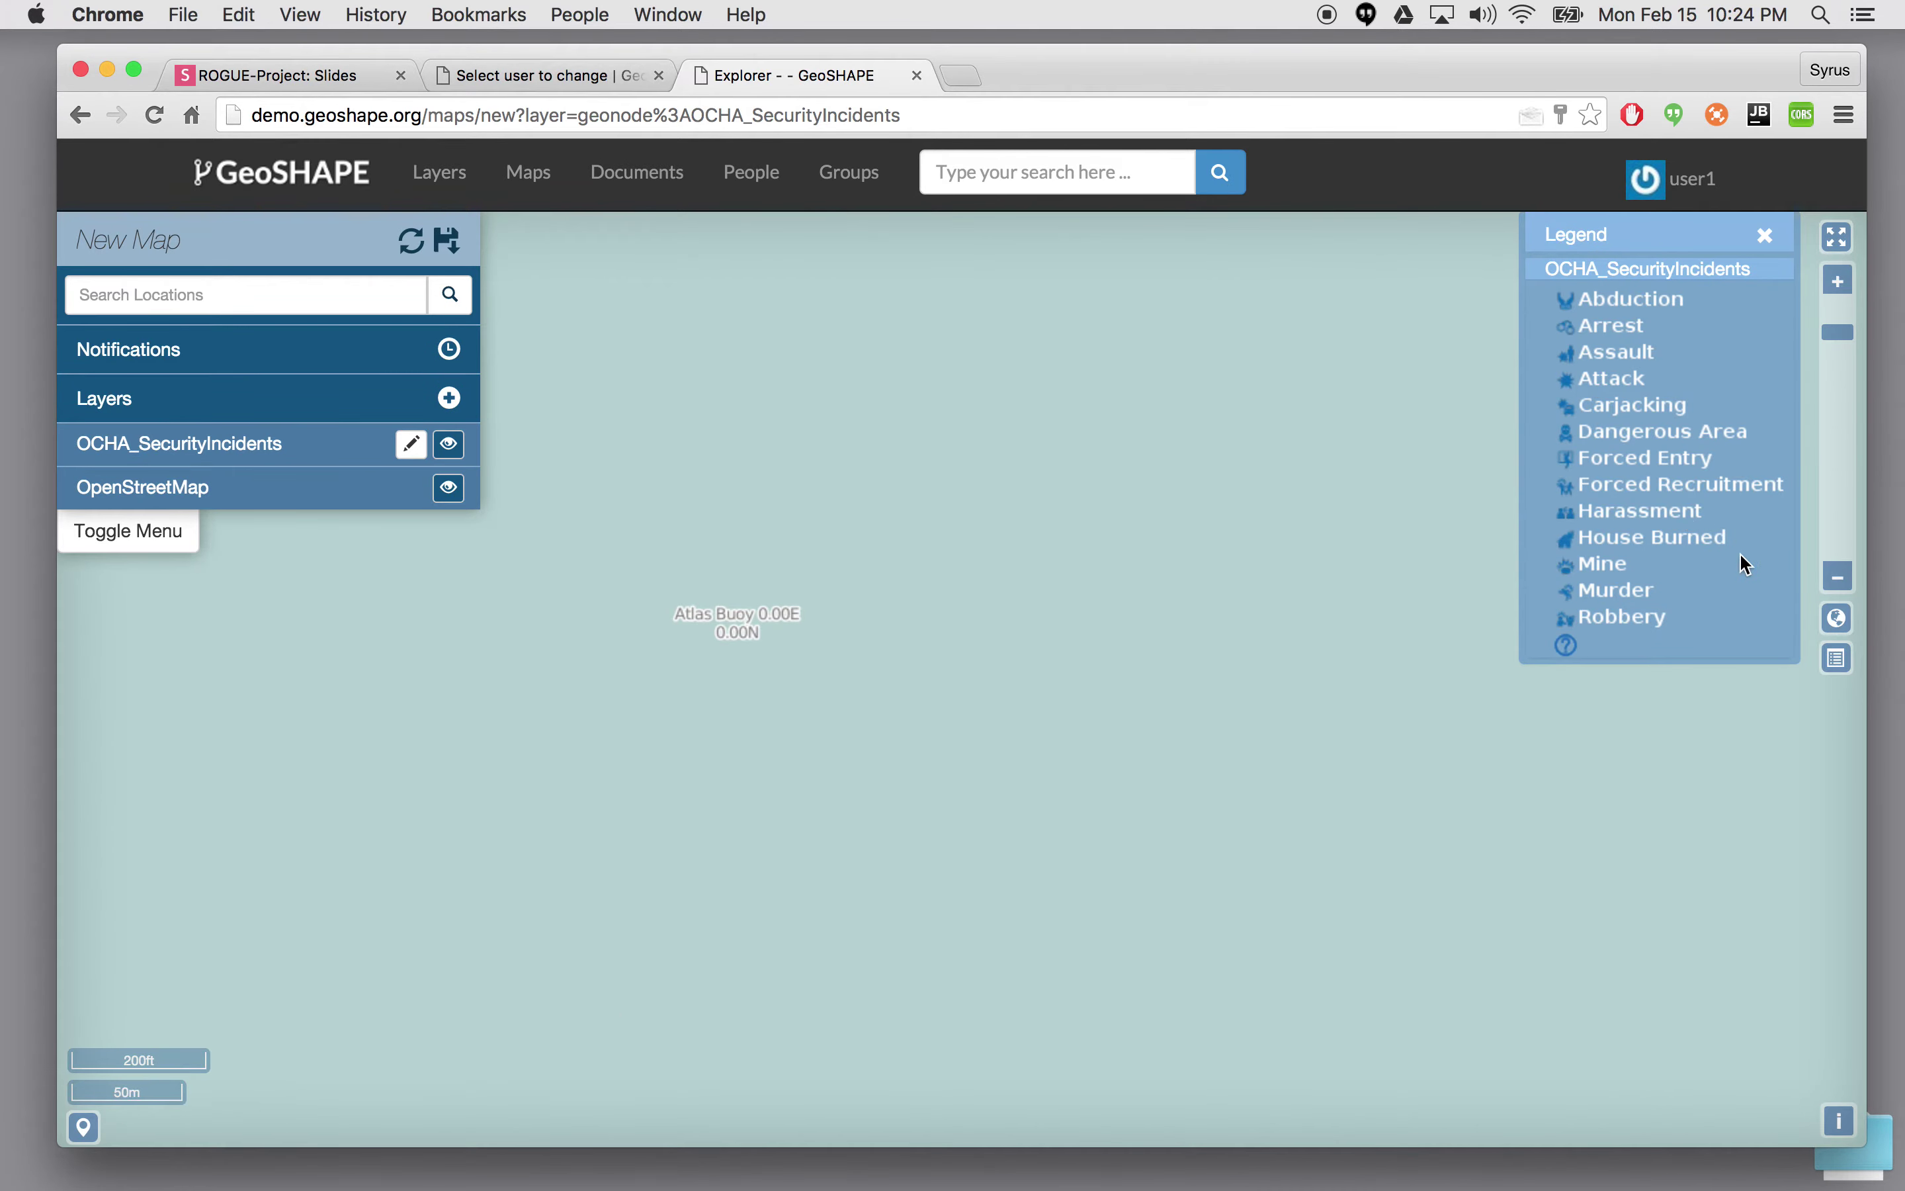
# - Zoom to the layer data and move the incident point near Médina Gounass to near Tambacounda
pyautogui.click(225, 447)
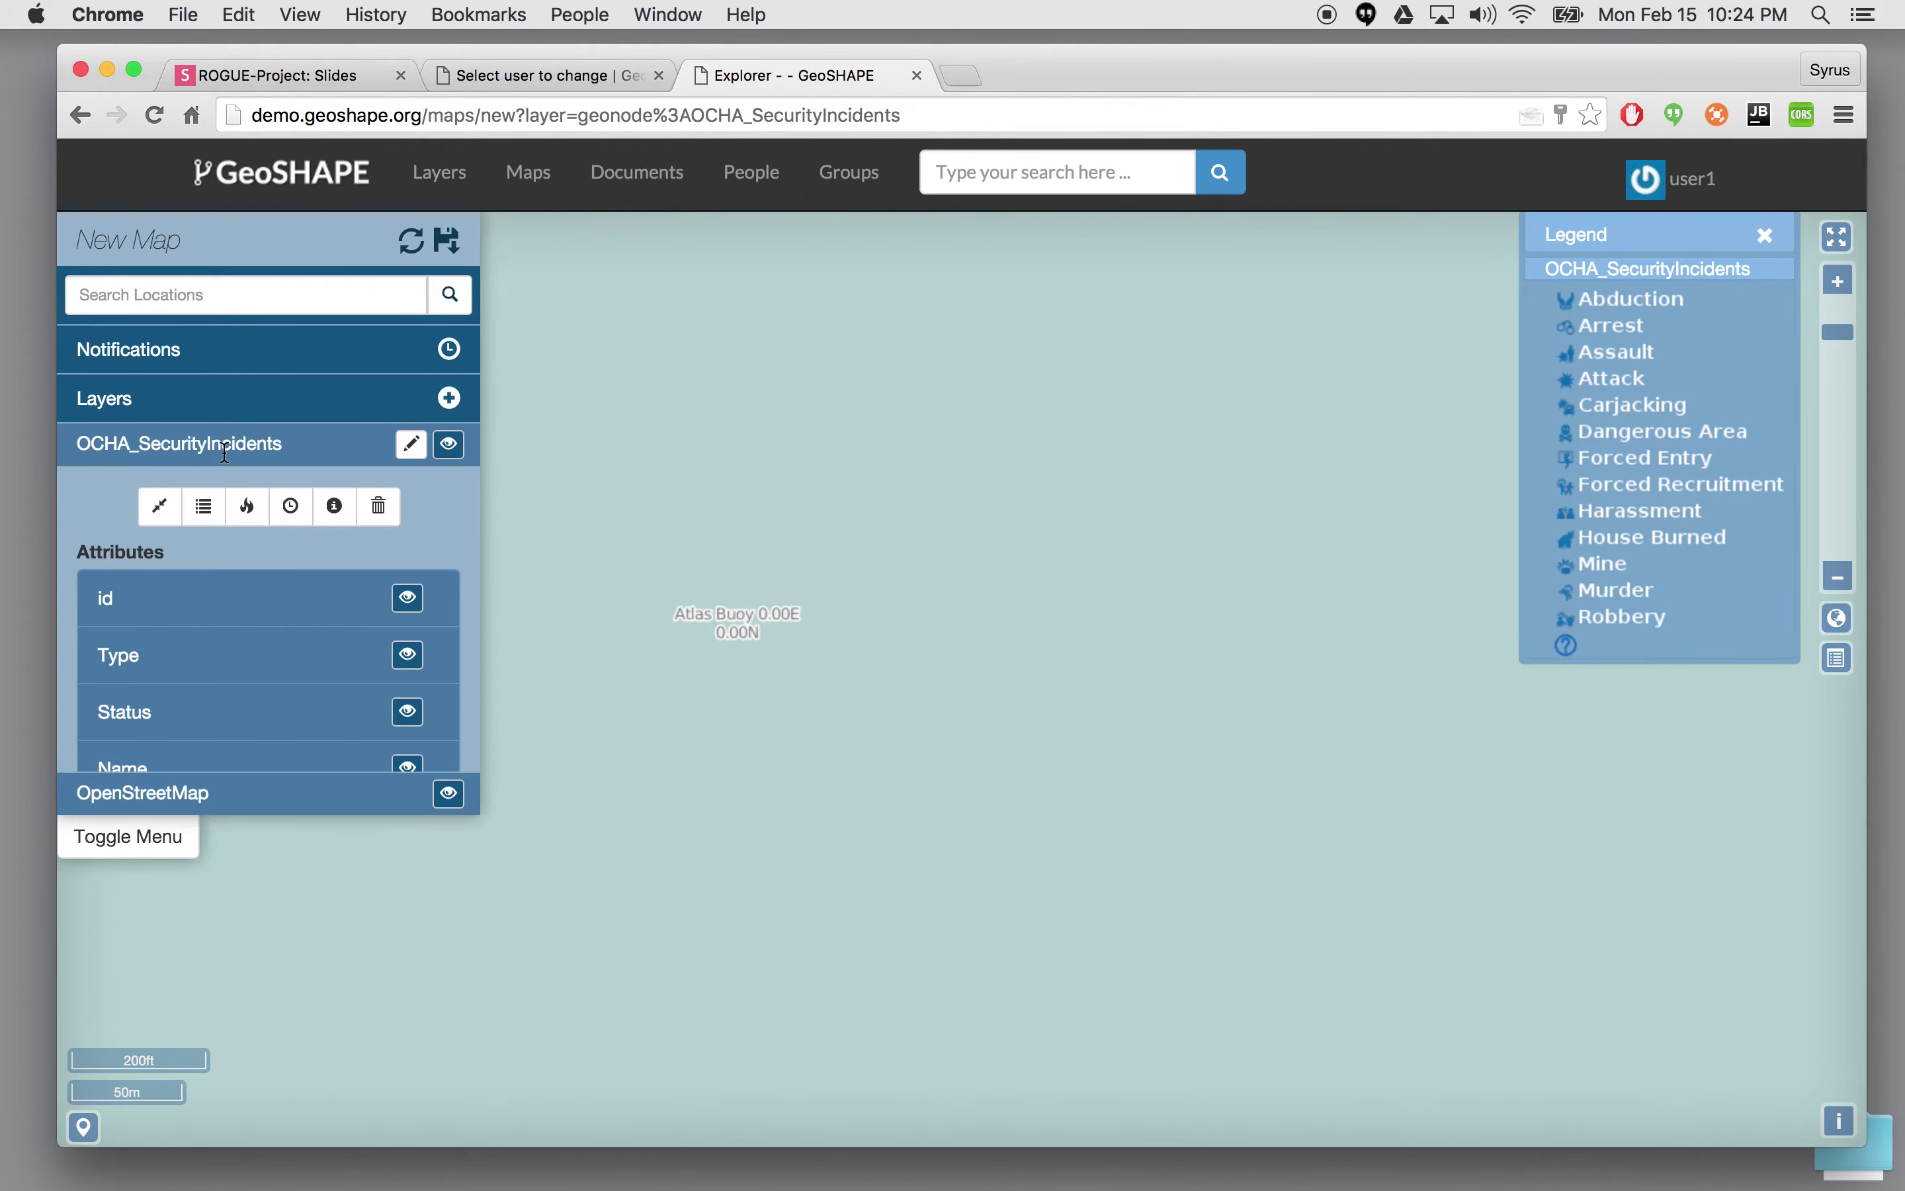
pyautogui.click(161, 506)
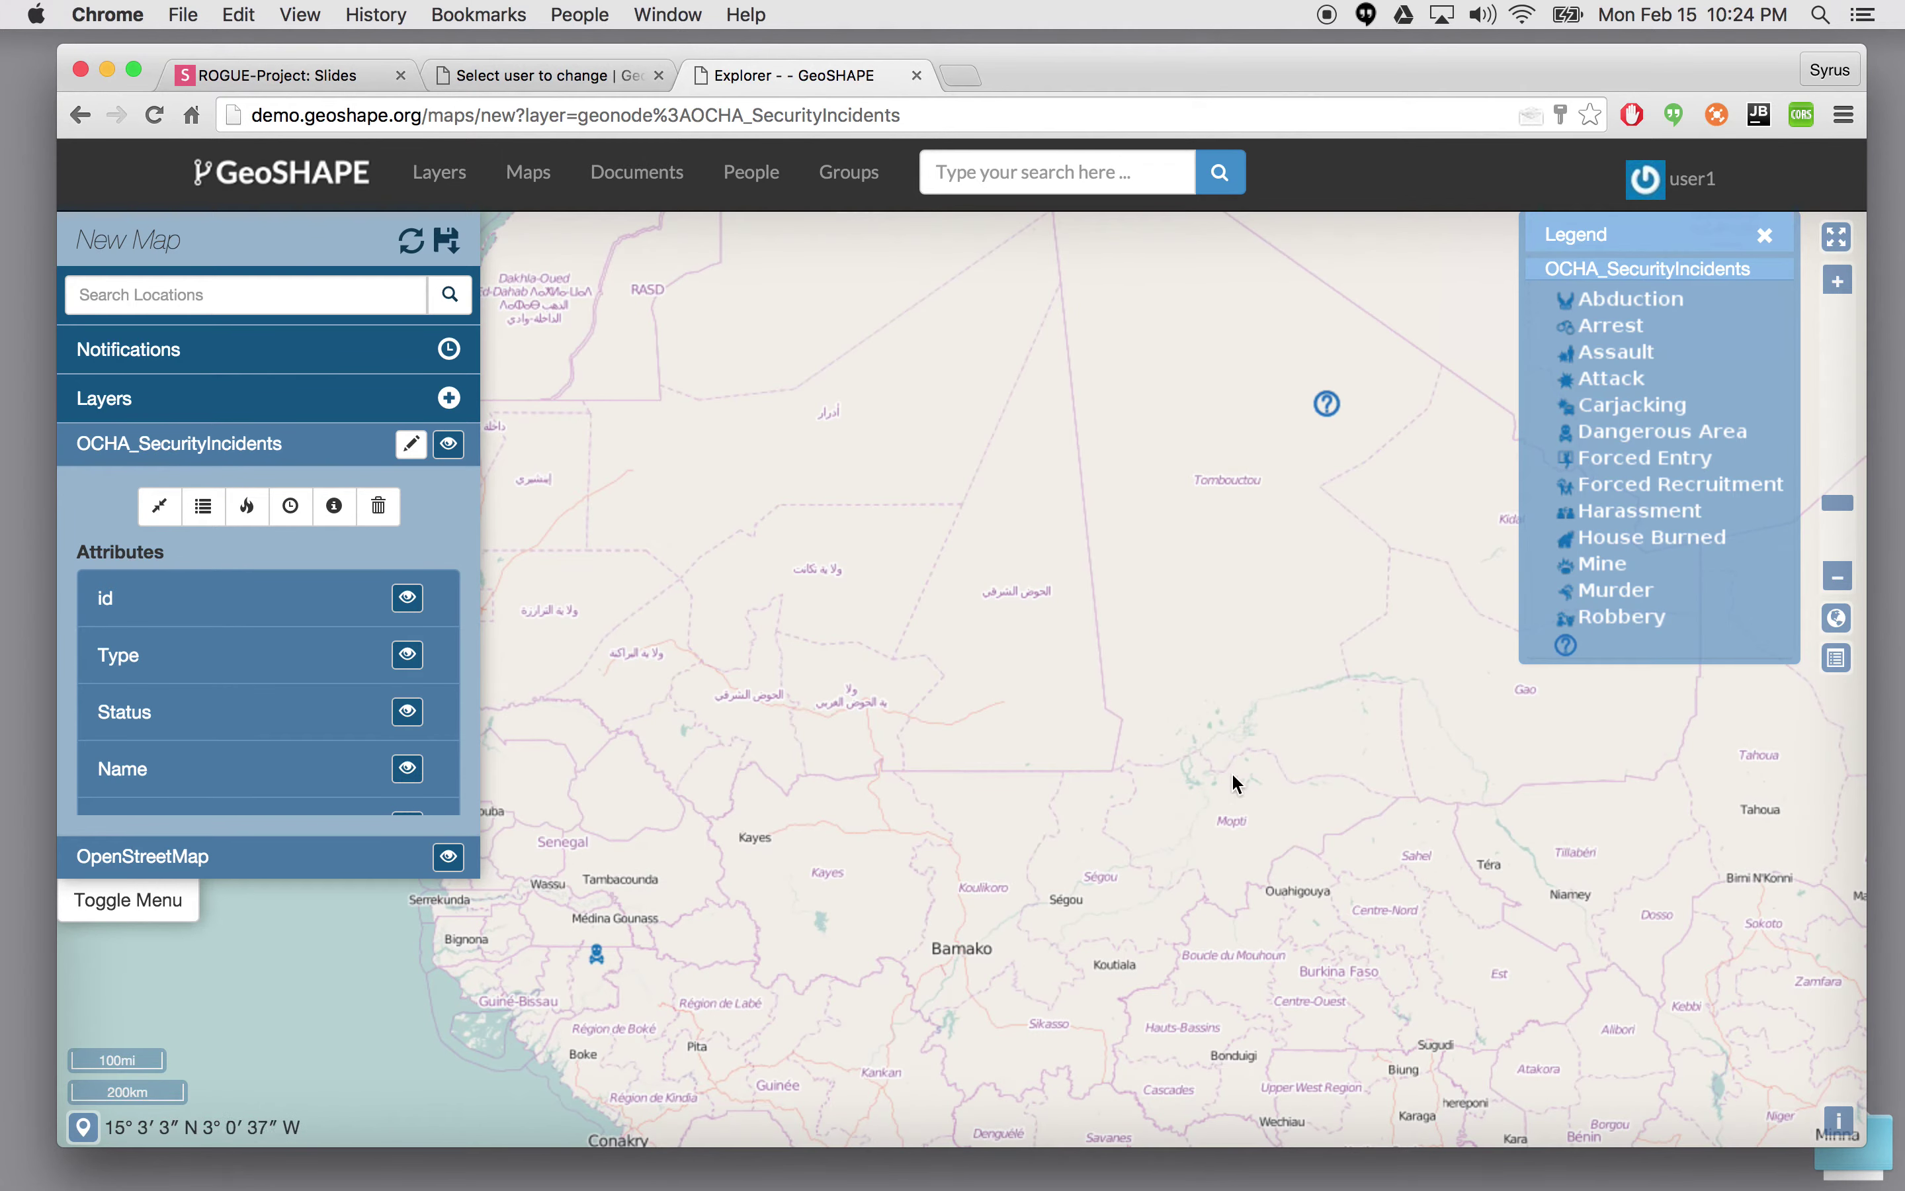
pyautogui.moveTo(1035, 731); pyautogui.dragTo(1196, 672)
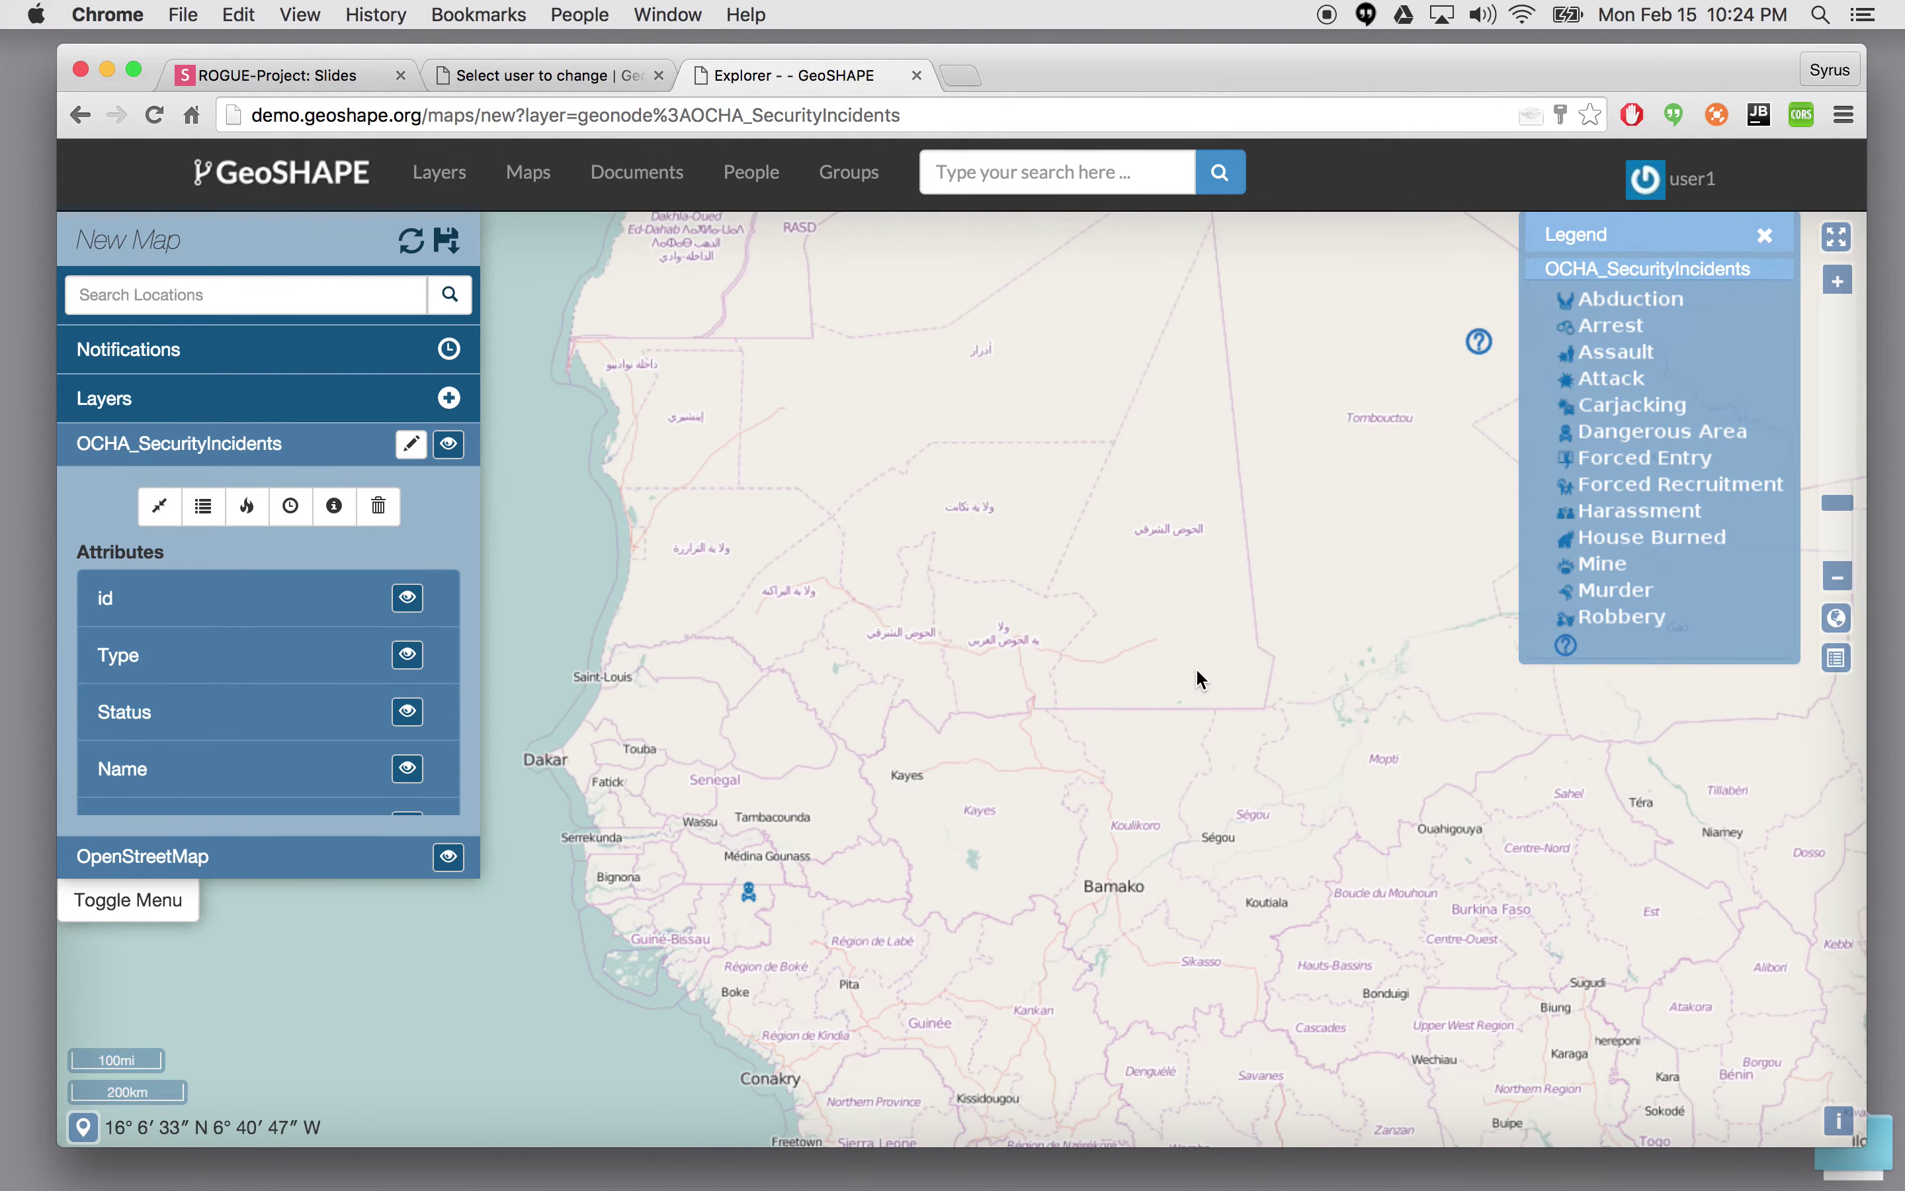
pyautogui.click(754, 892)
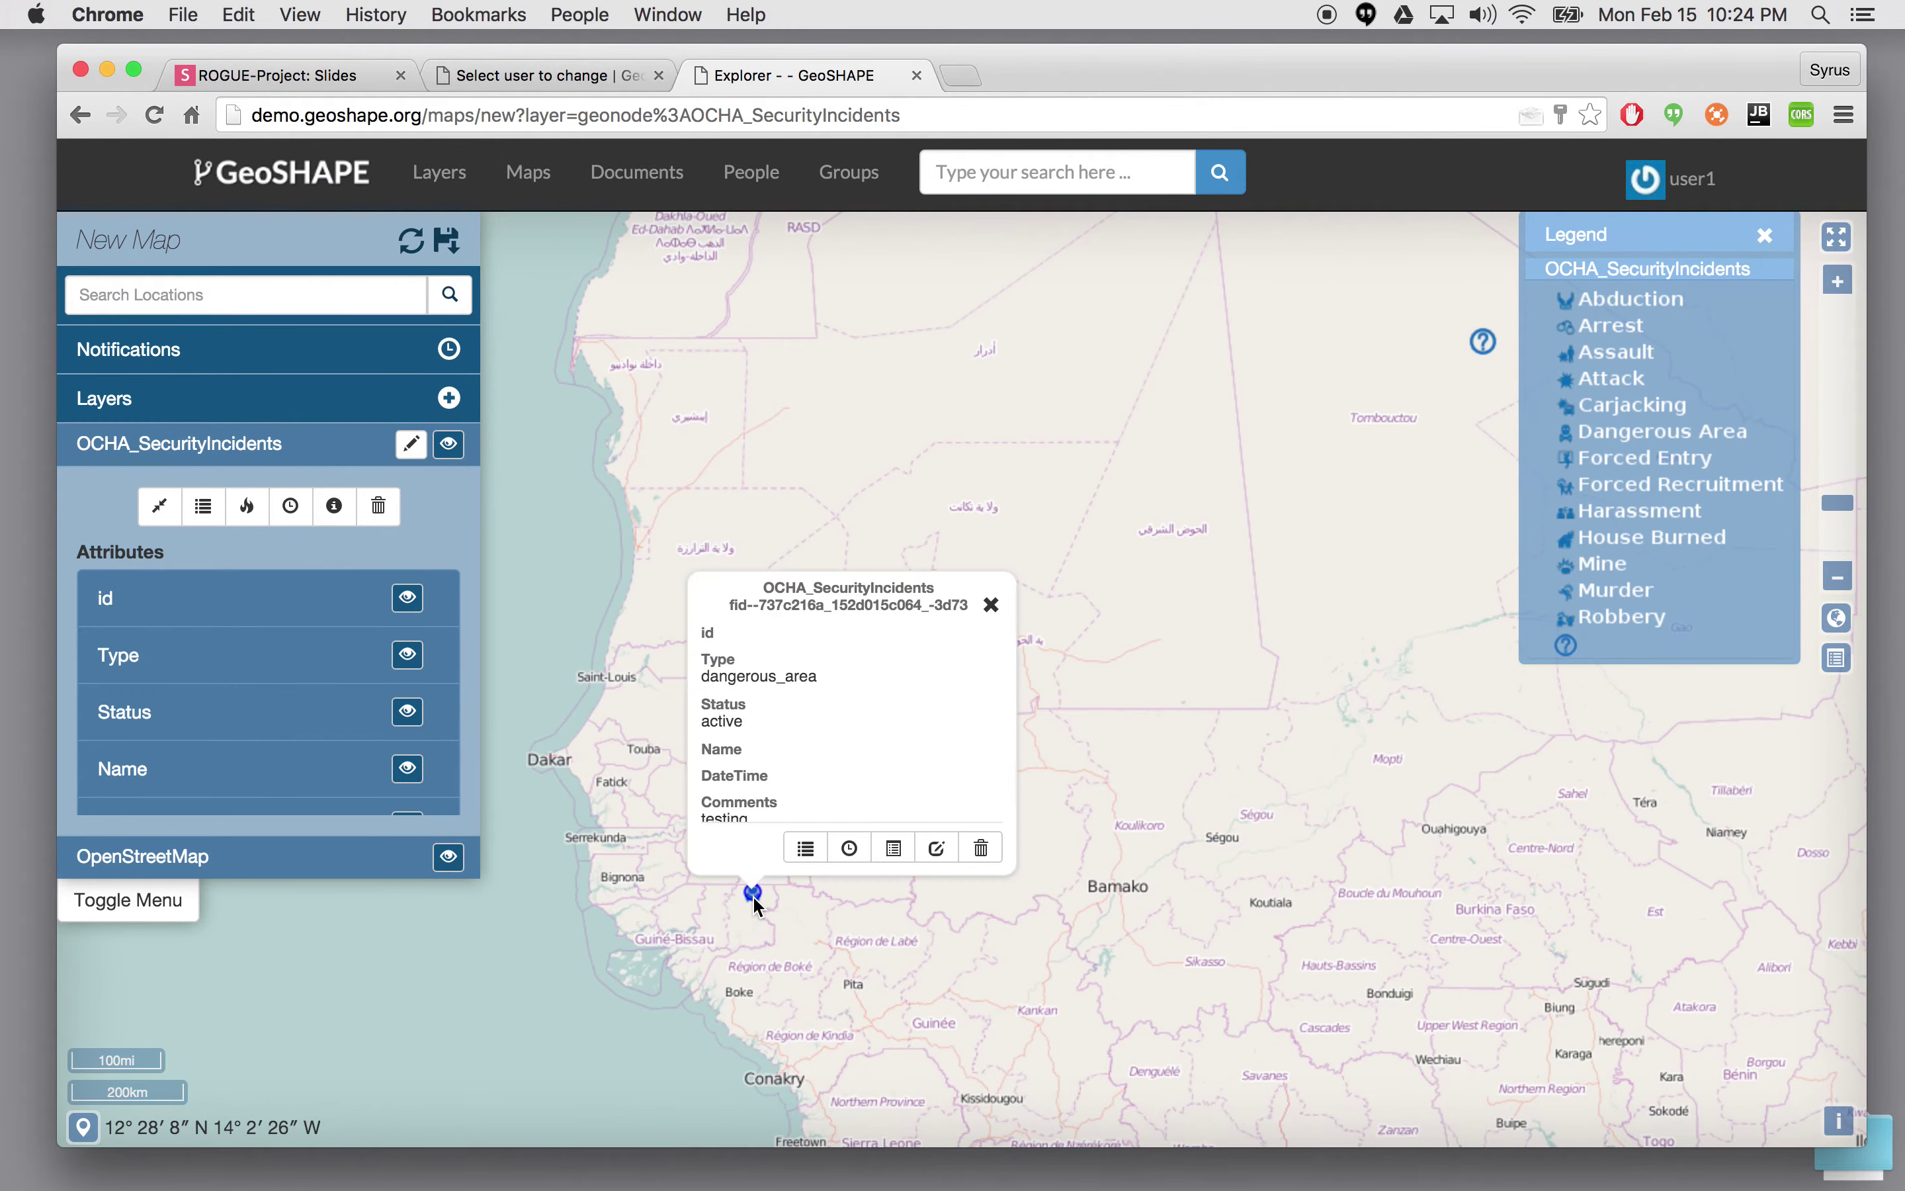
pyautogui.click(937, 848)
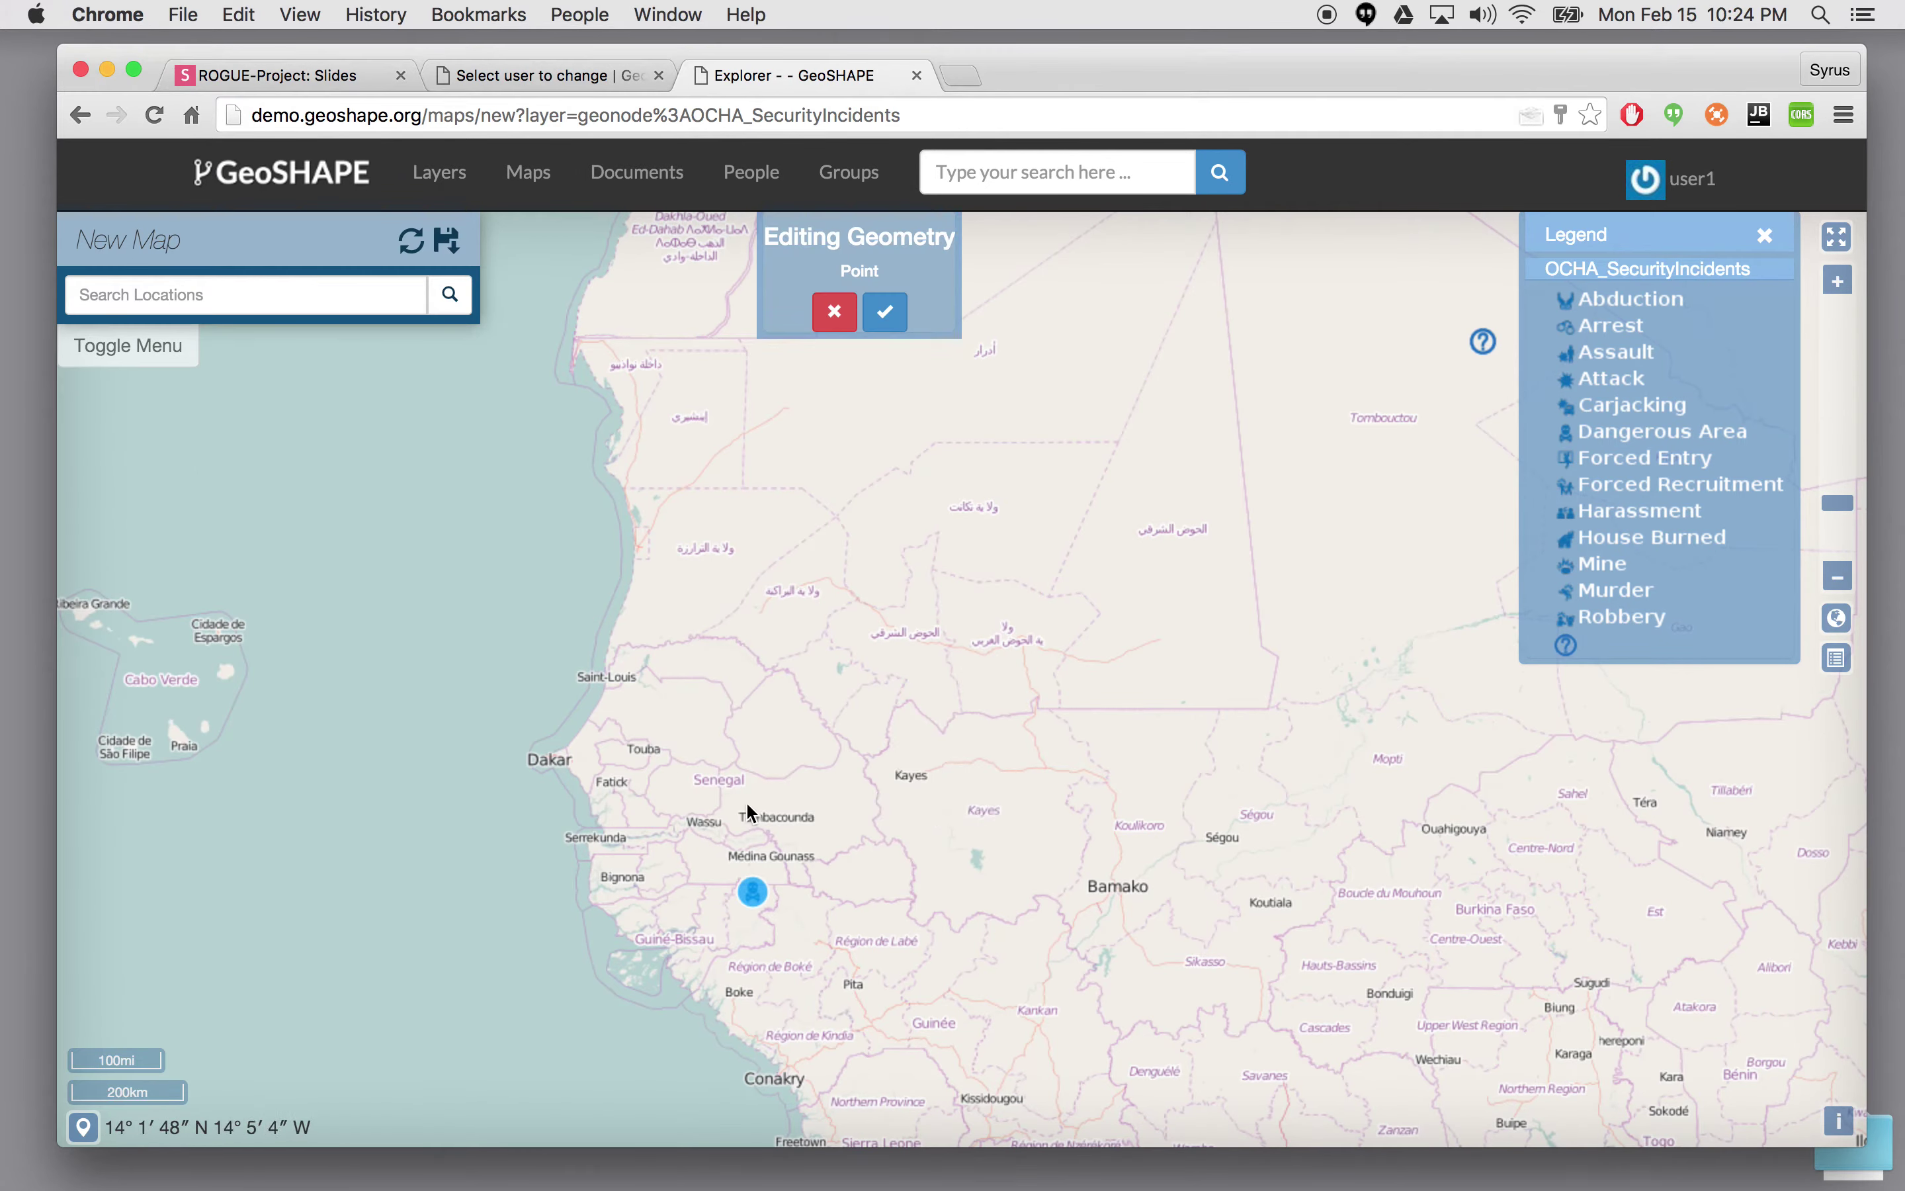
pyautogui.moveTo(753, 893); pyautogui.dragTo(773, 779)
pyautogui.click(890, 310)
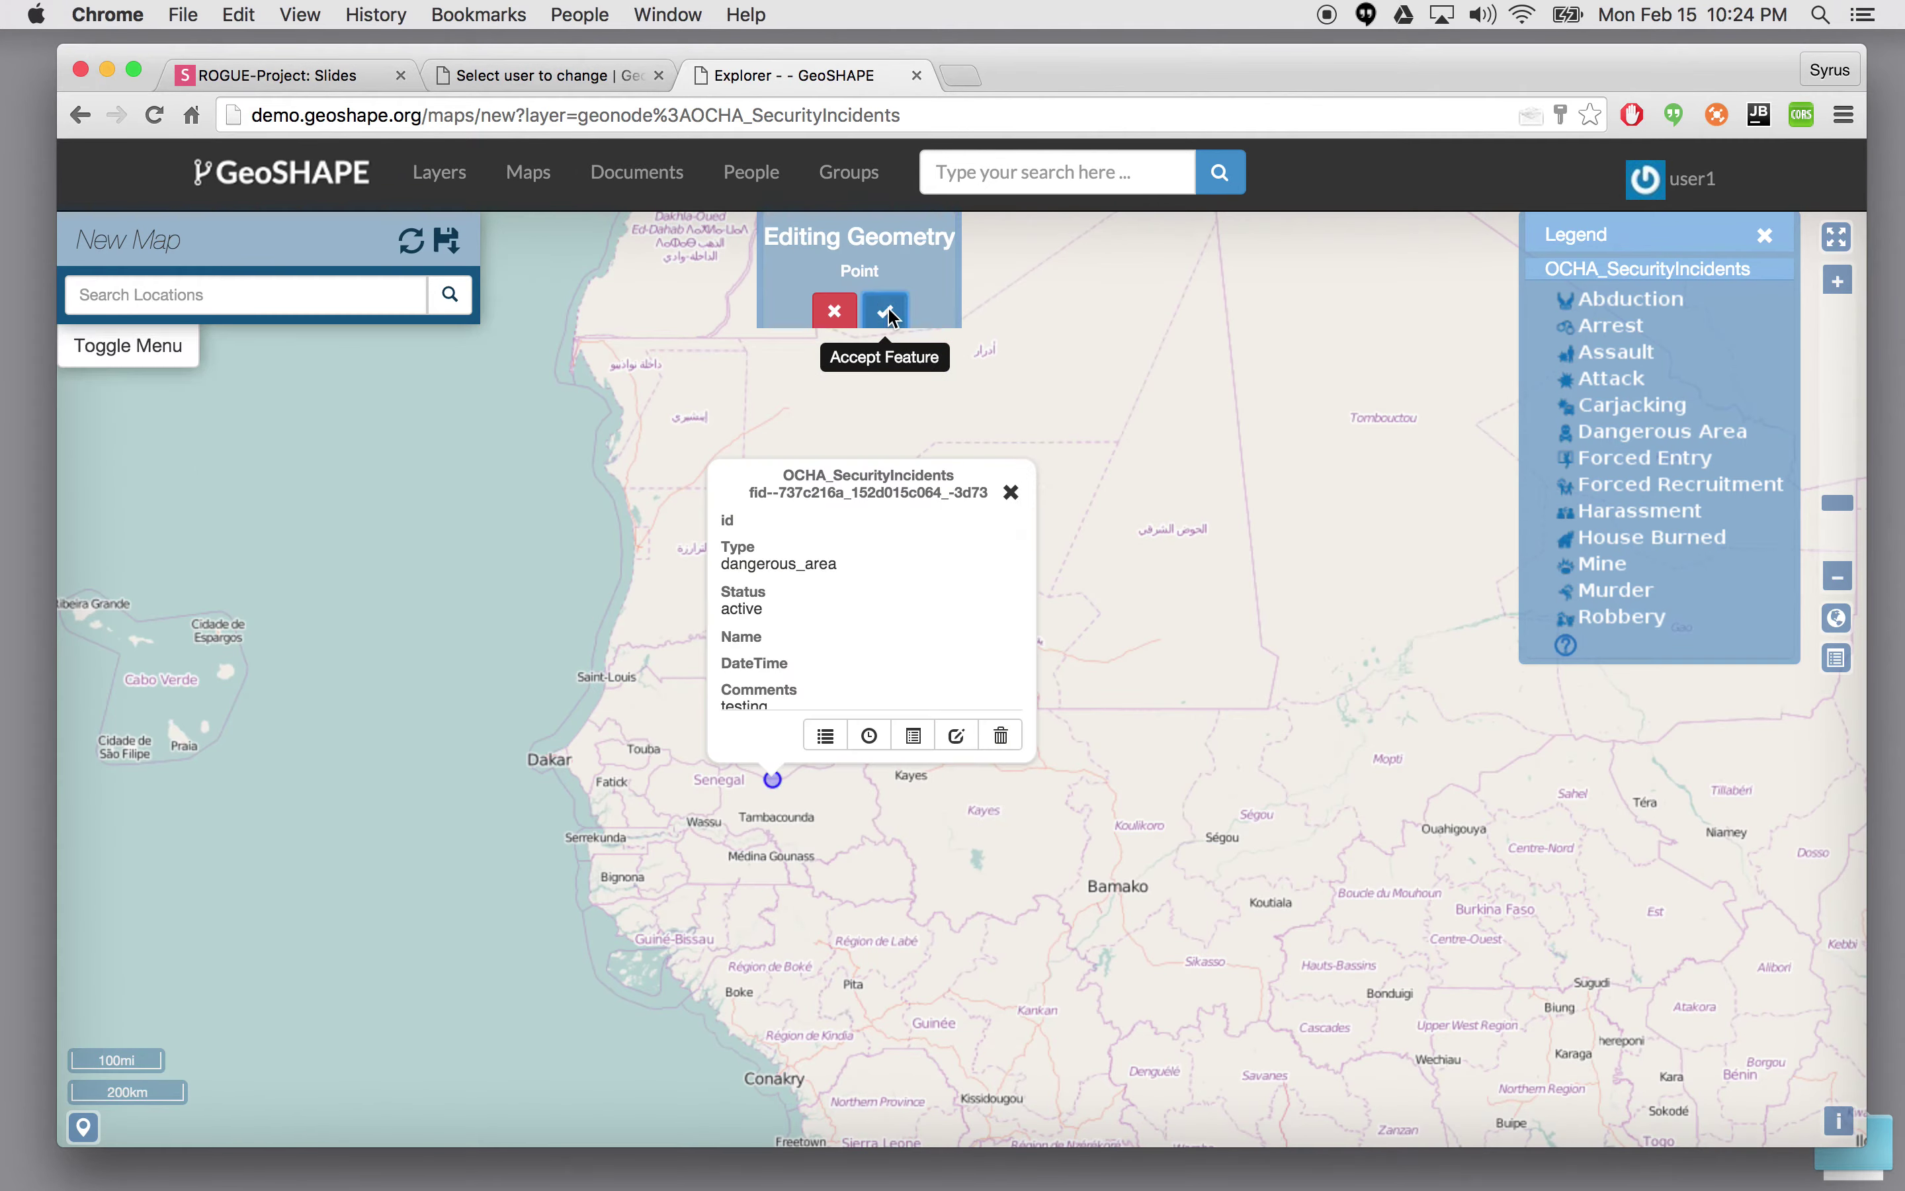
pyautogui.click(1012, 493)
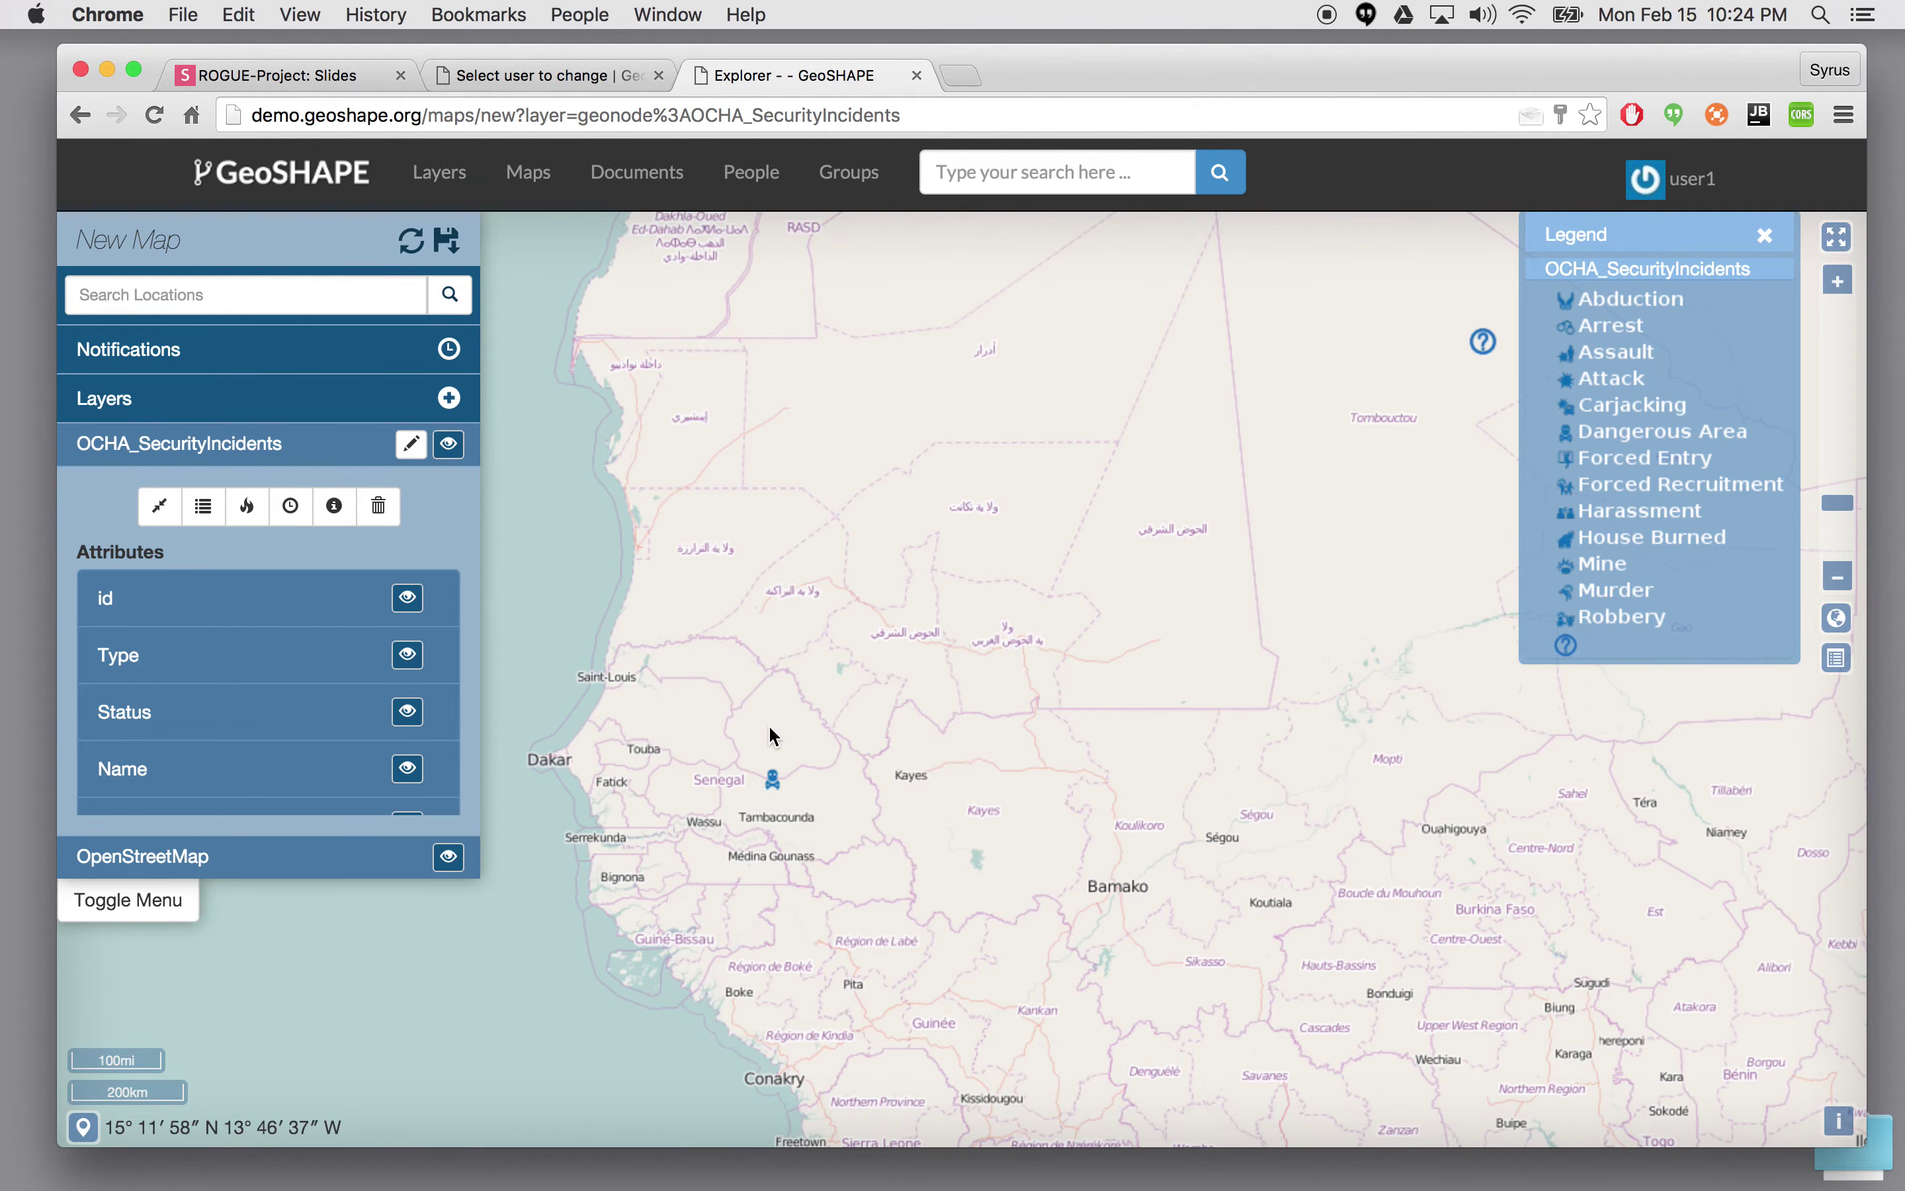
# - Log out of user1 and select the stored username on the login page
pyautogui.click(1693, 182)
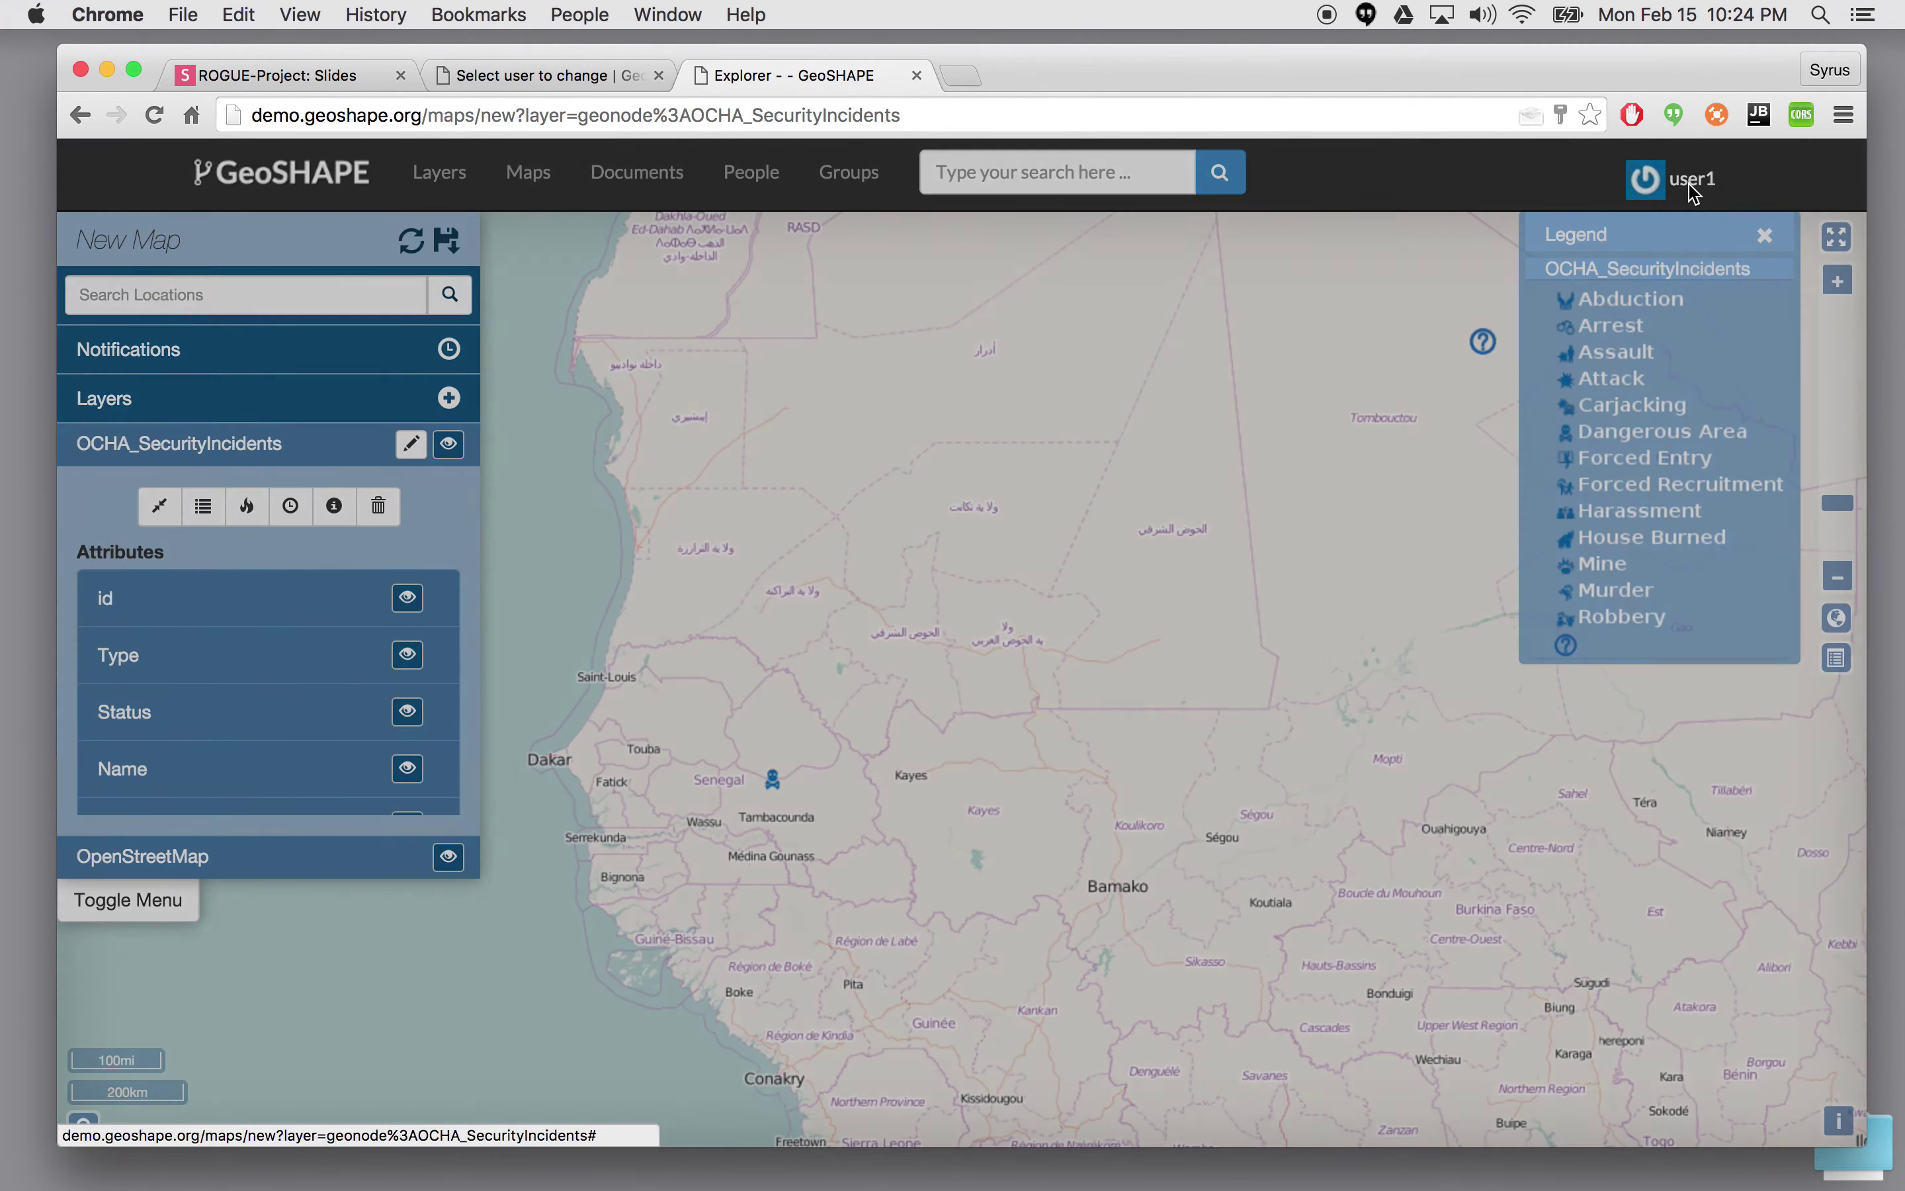
pyautogui.click(1055, 649)
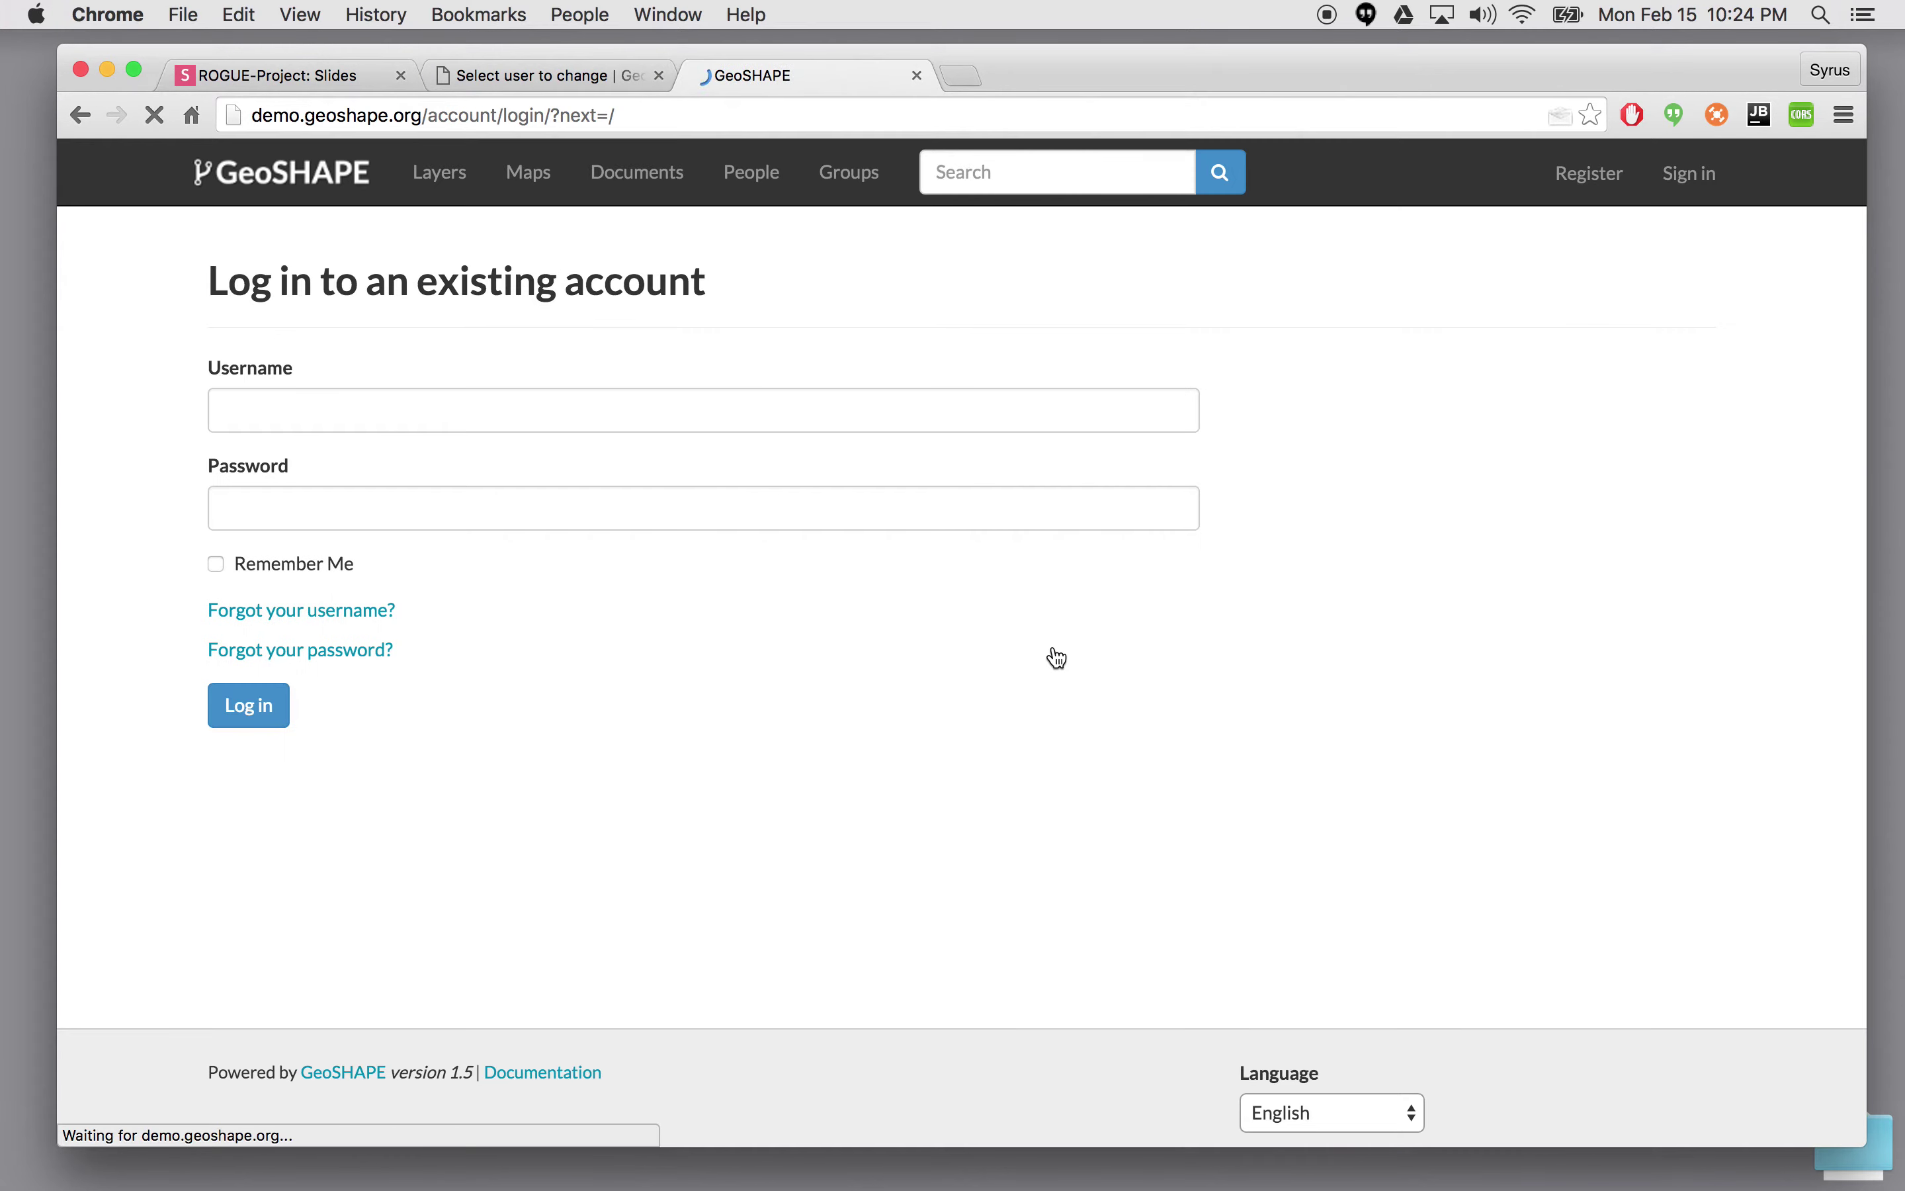
pyautogui.moveTo(306, 404); pyautogui.dragTo(106, 409)
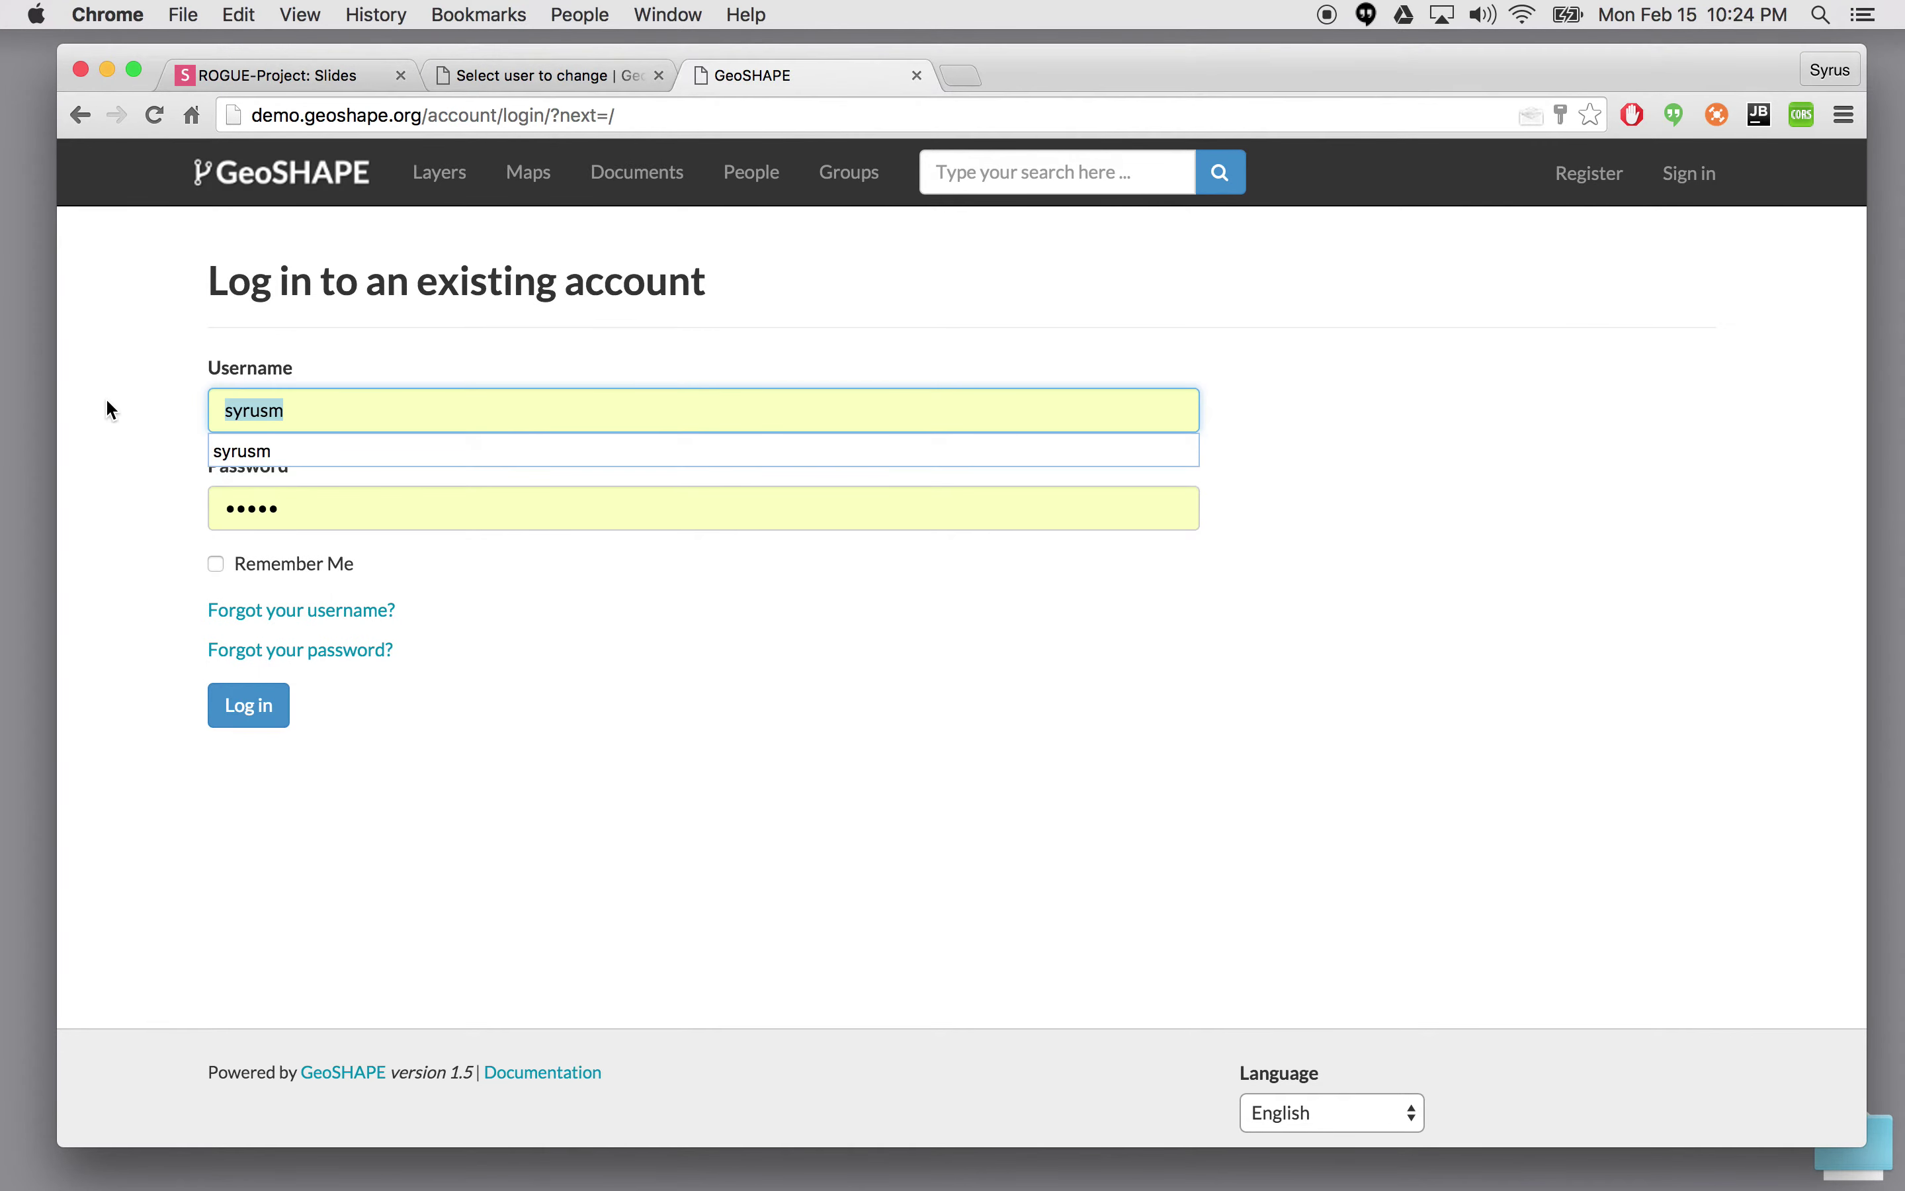
# - Enter user2 as the username along with its password in the login form
pyautogui.write('user2')
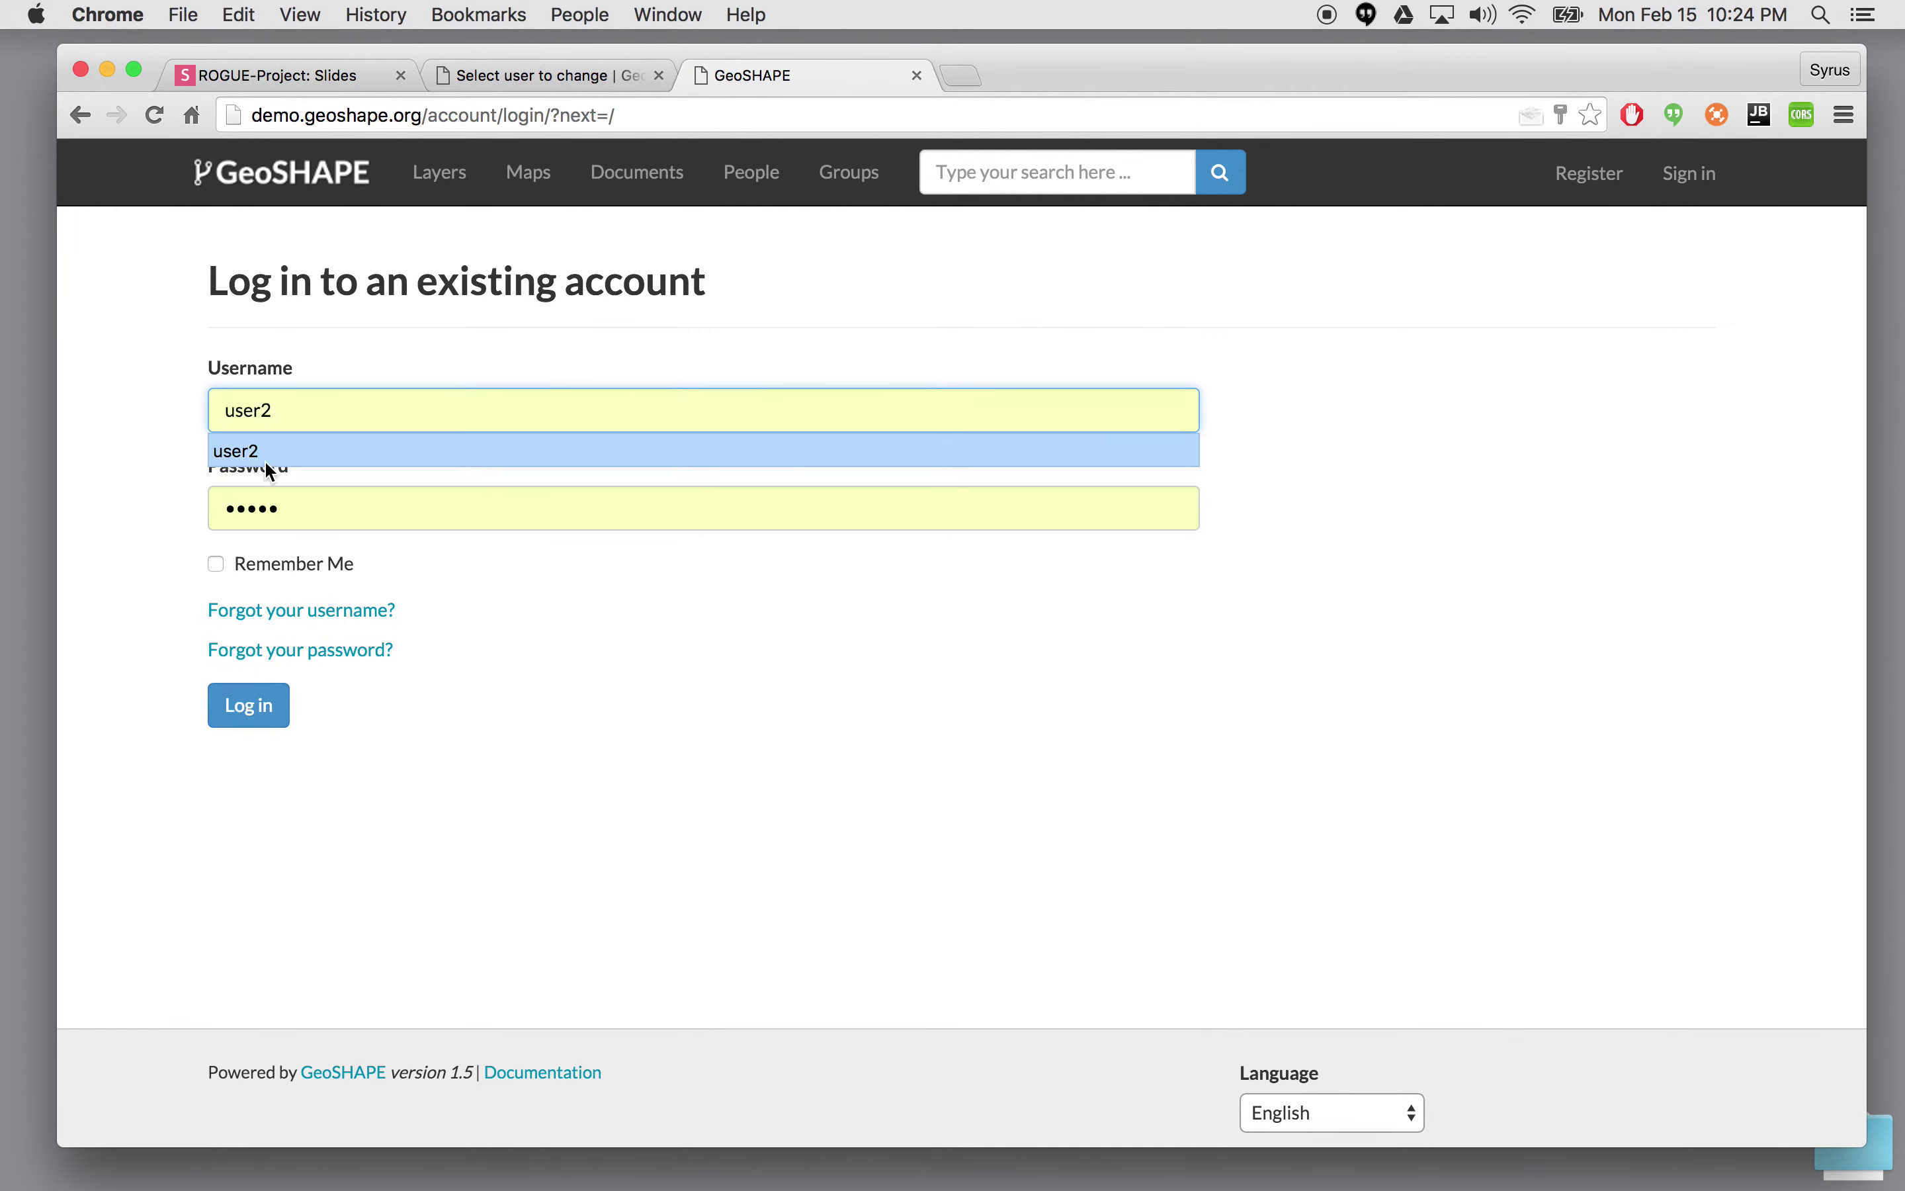
pyautogui.click(267, 455)
pyautogui.click(302, 505)
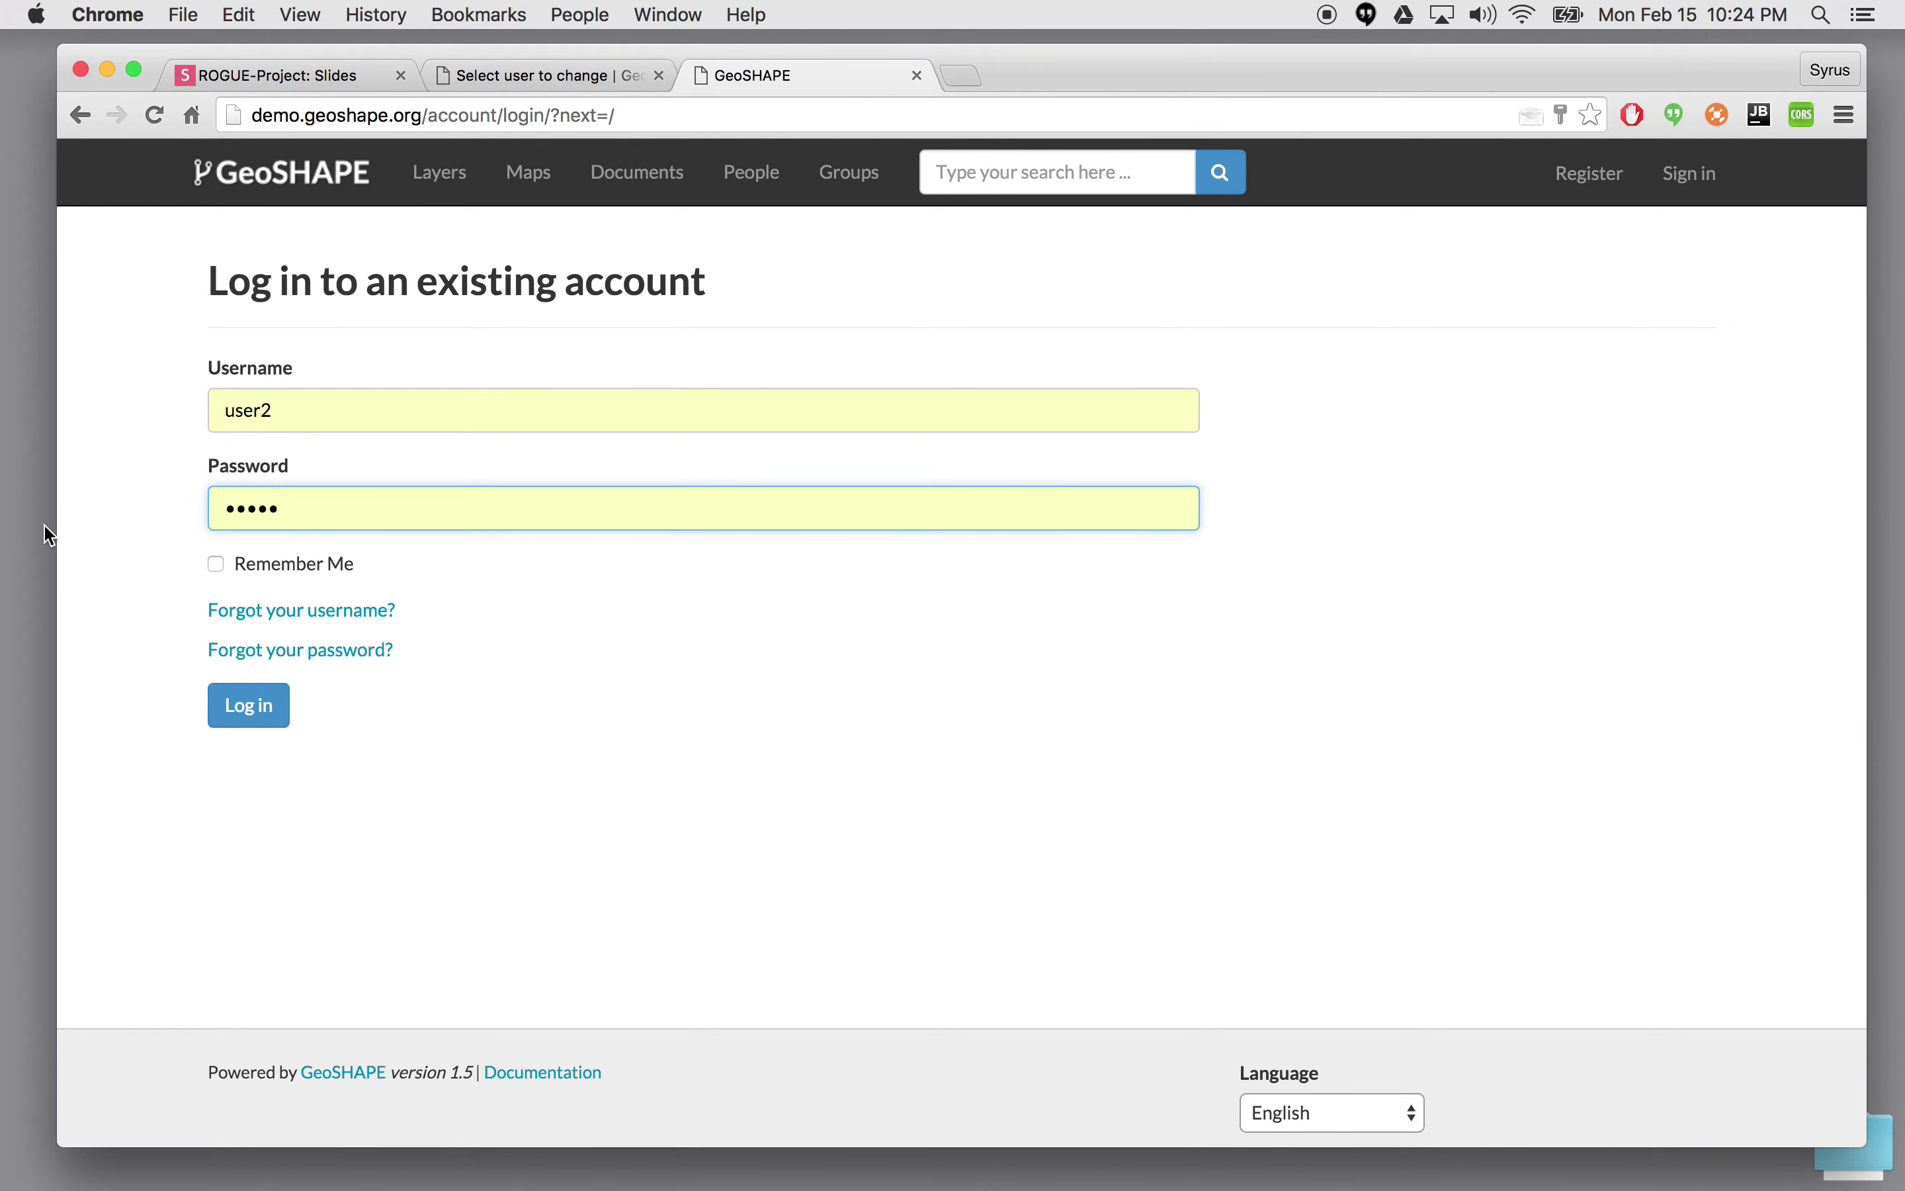
pyautogui.press('super+a')
pyautogui.write('user2')
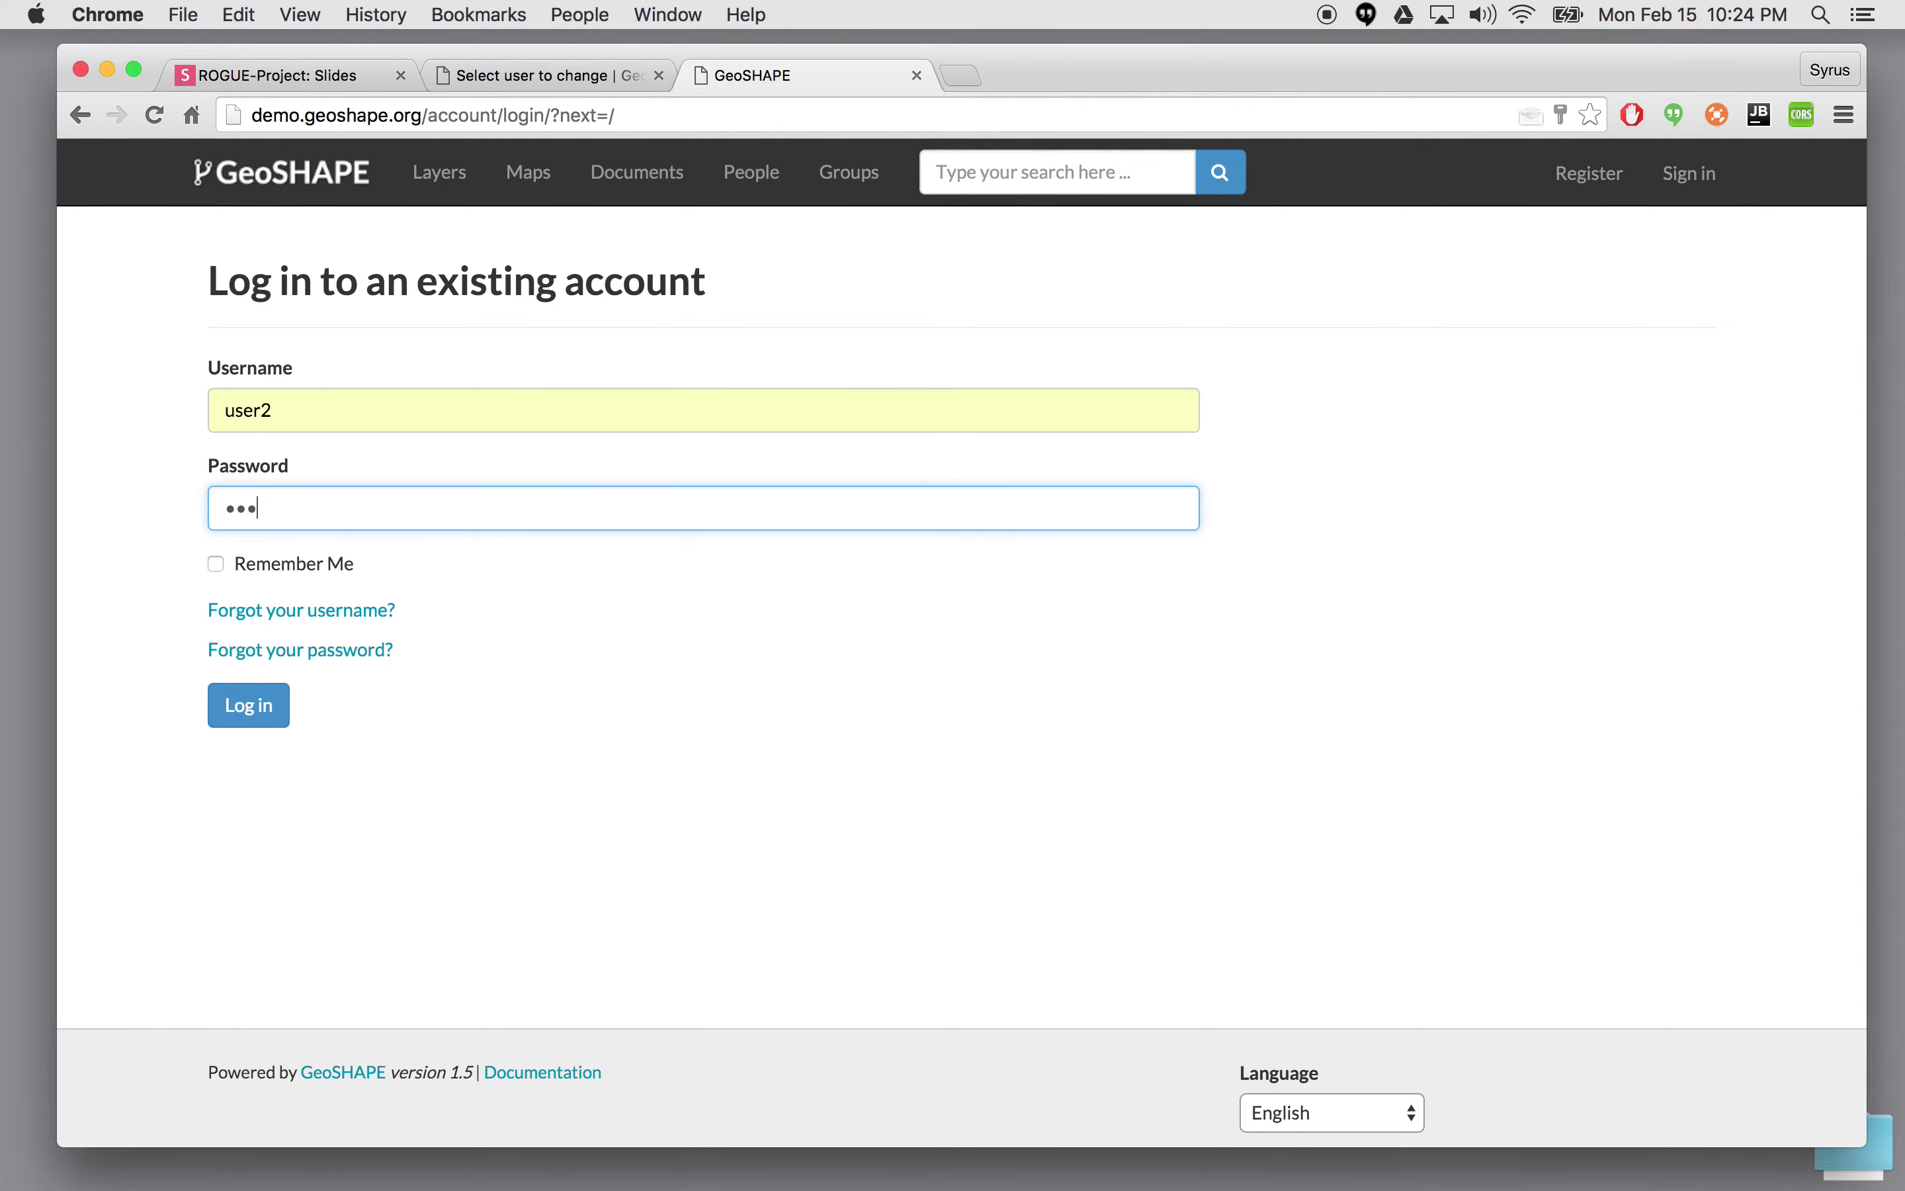
# - Log in and start a new map from the OCHA_SecurityIncidents layer in the Layers list
pyautogui.click(226, 706)
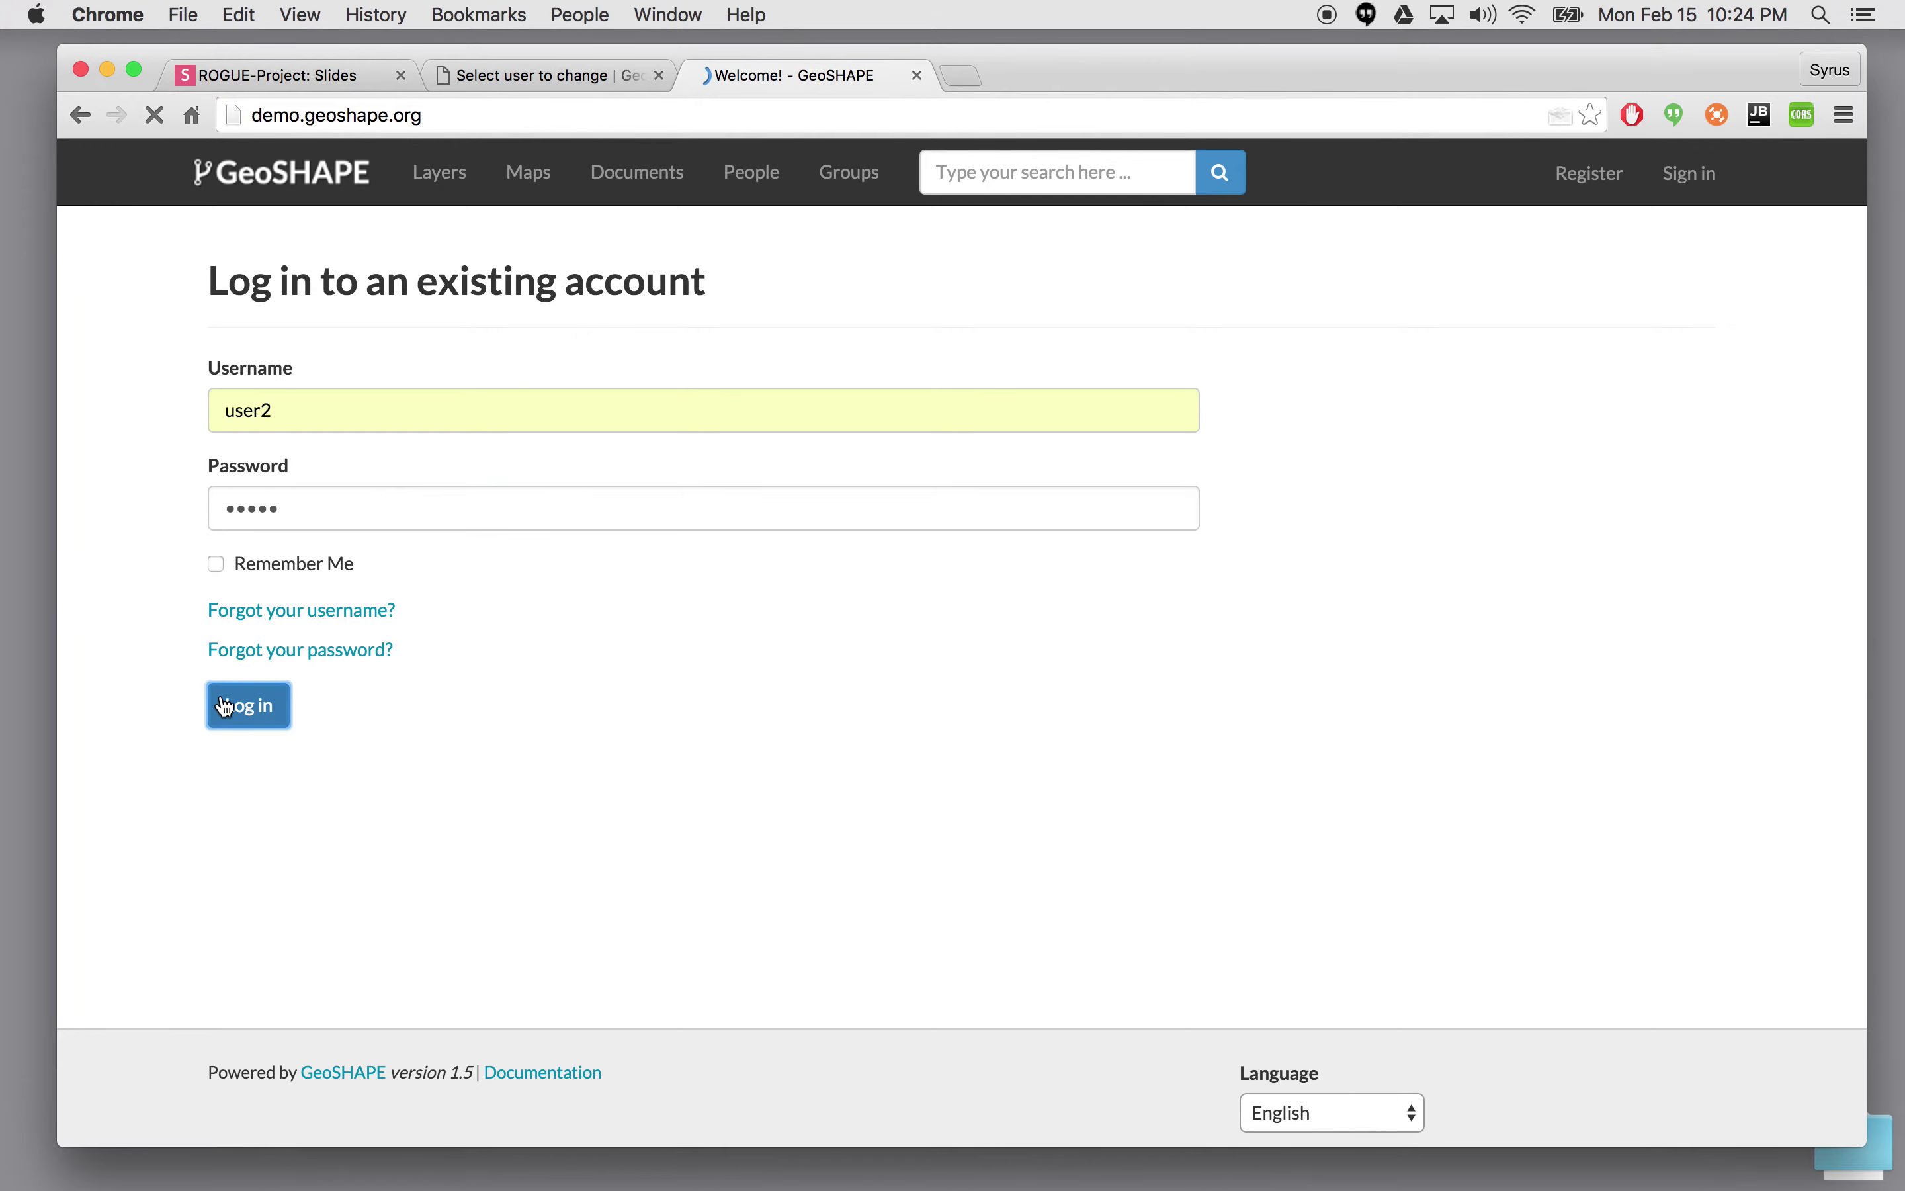
pyautogui.click(470, 182)
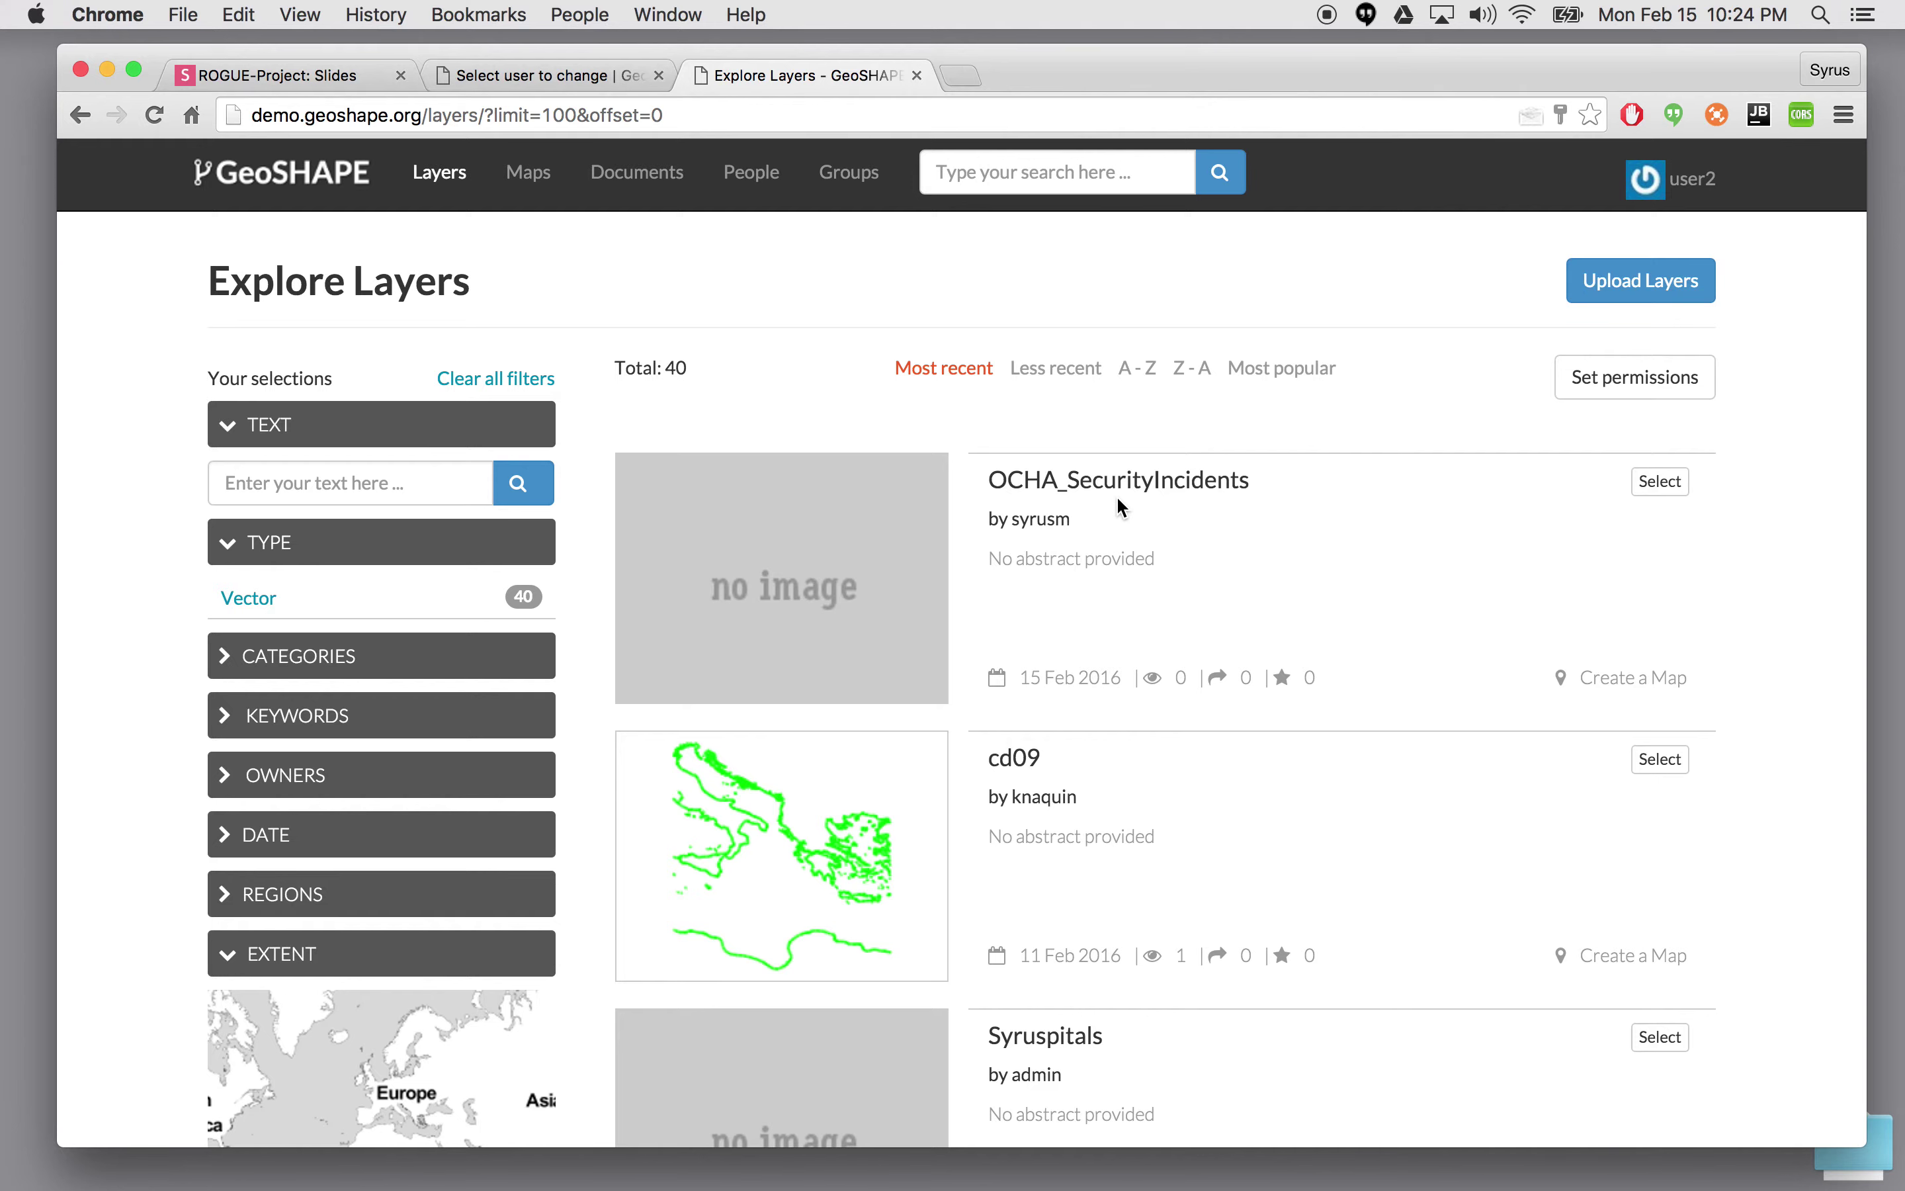
pyautogui.click(1628, 687)
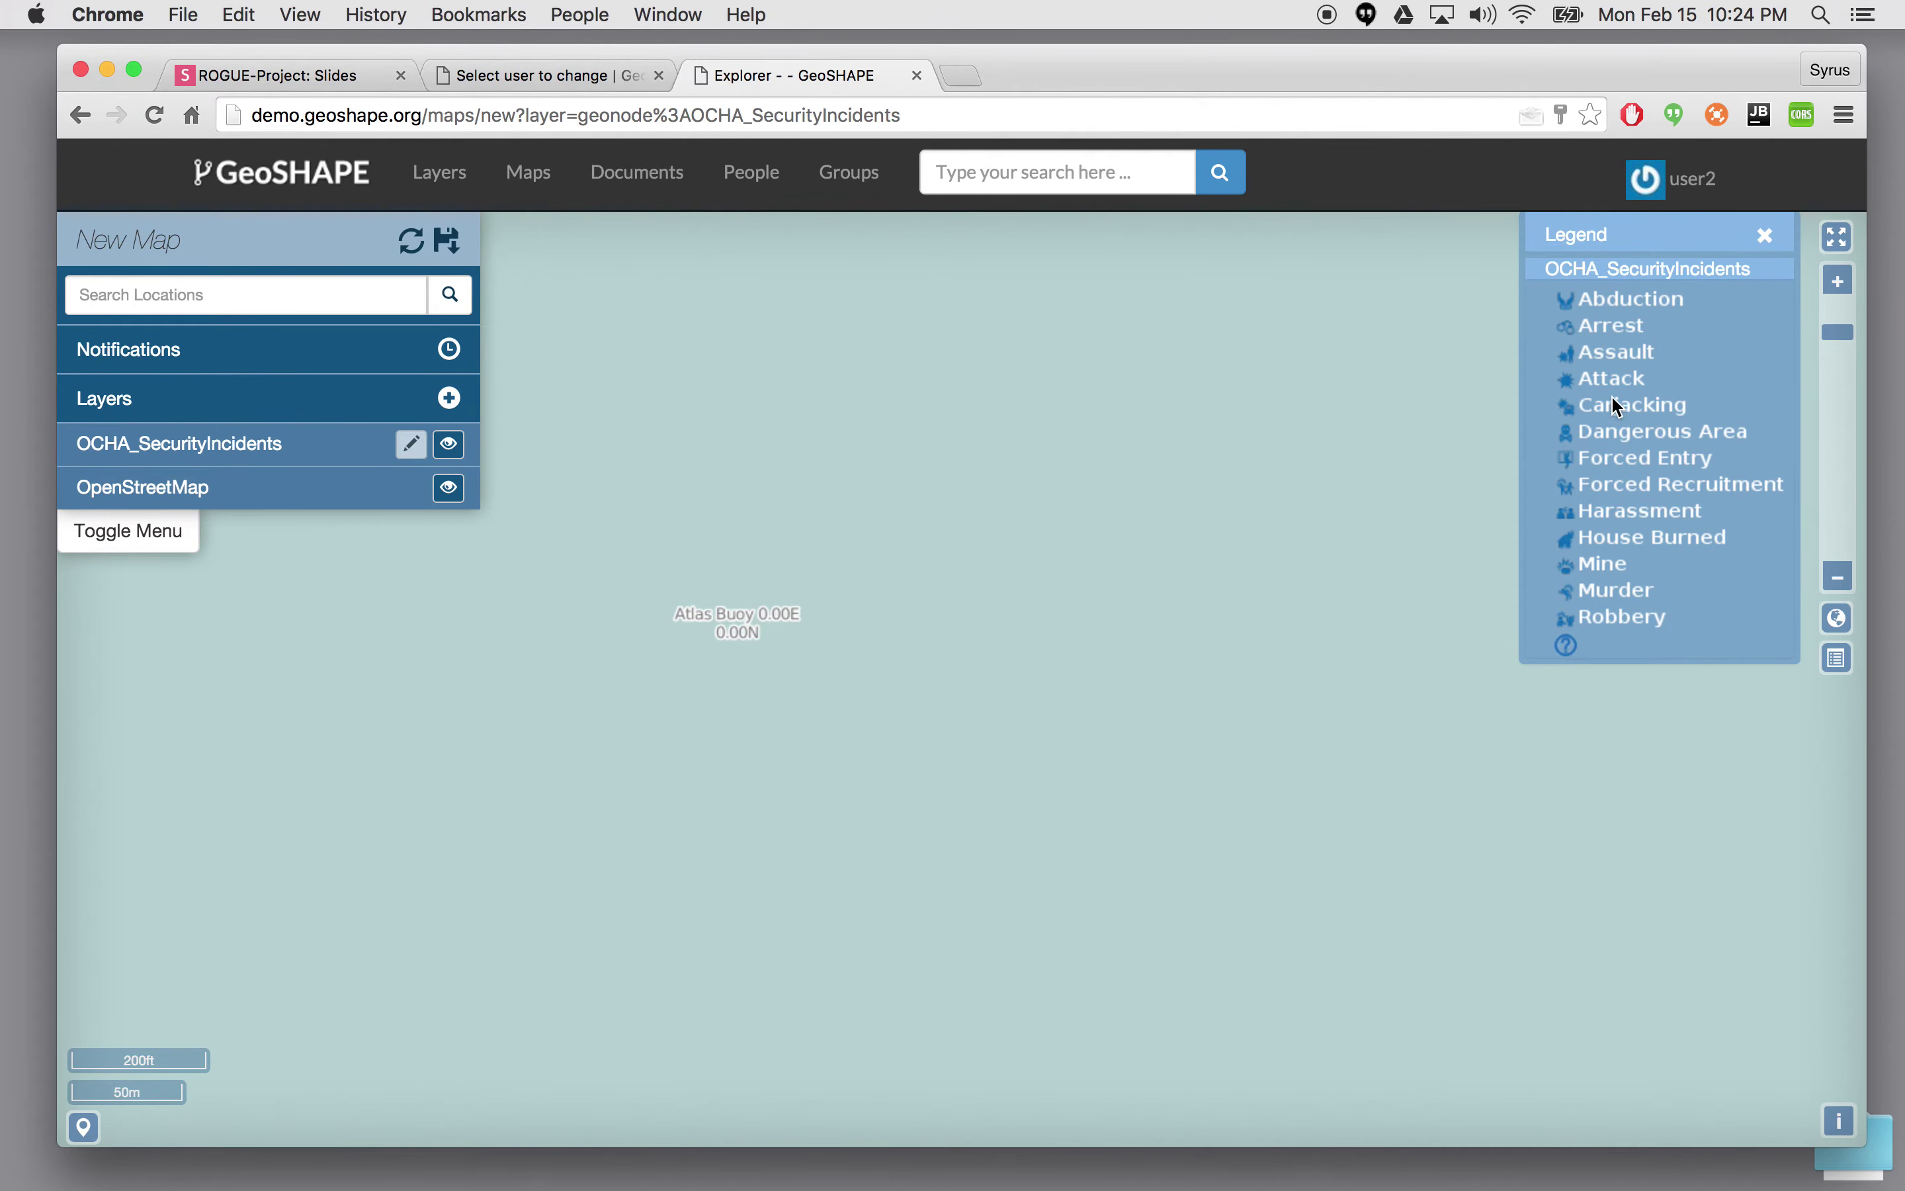
# - Zoom the map to the OCHA_SecurityIncidents data and check the layer panel's options
pyautogui.click(1839, 576)
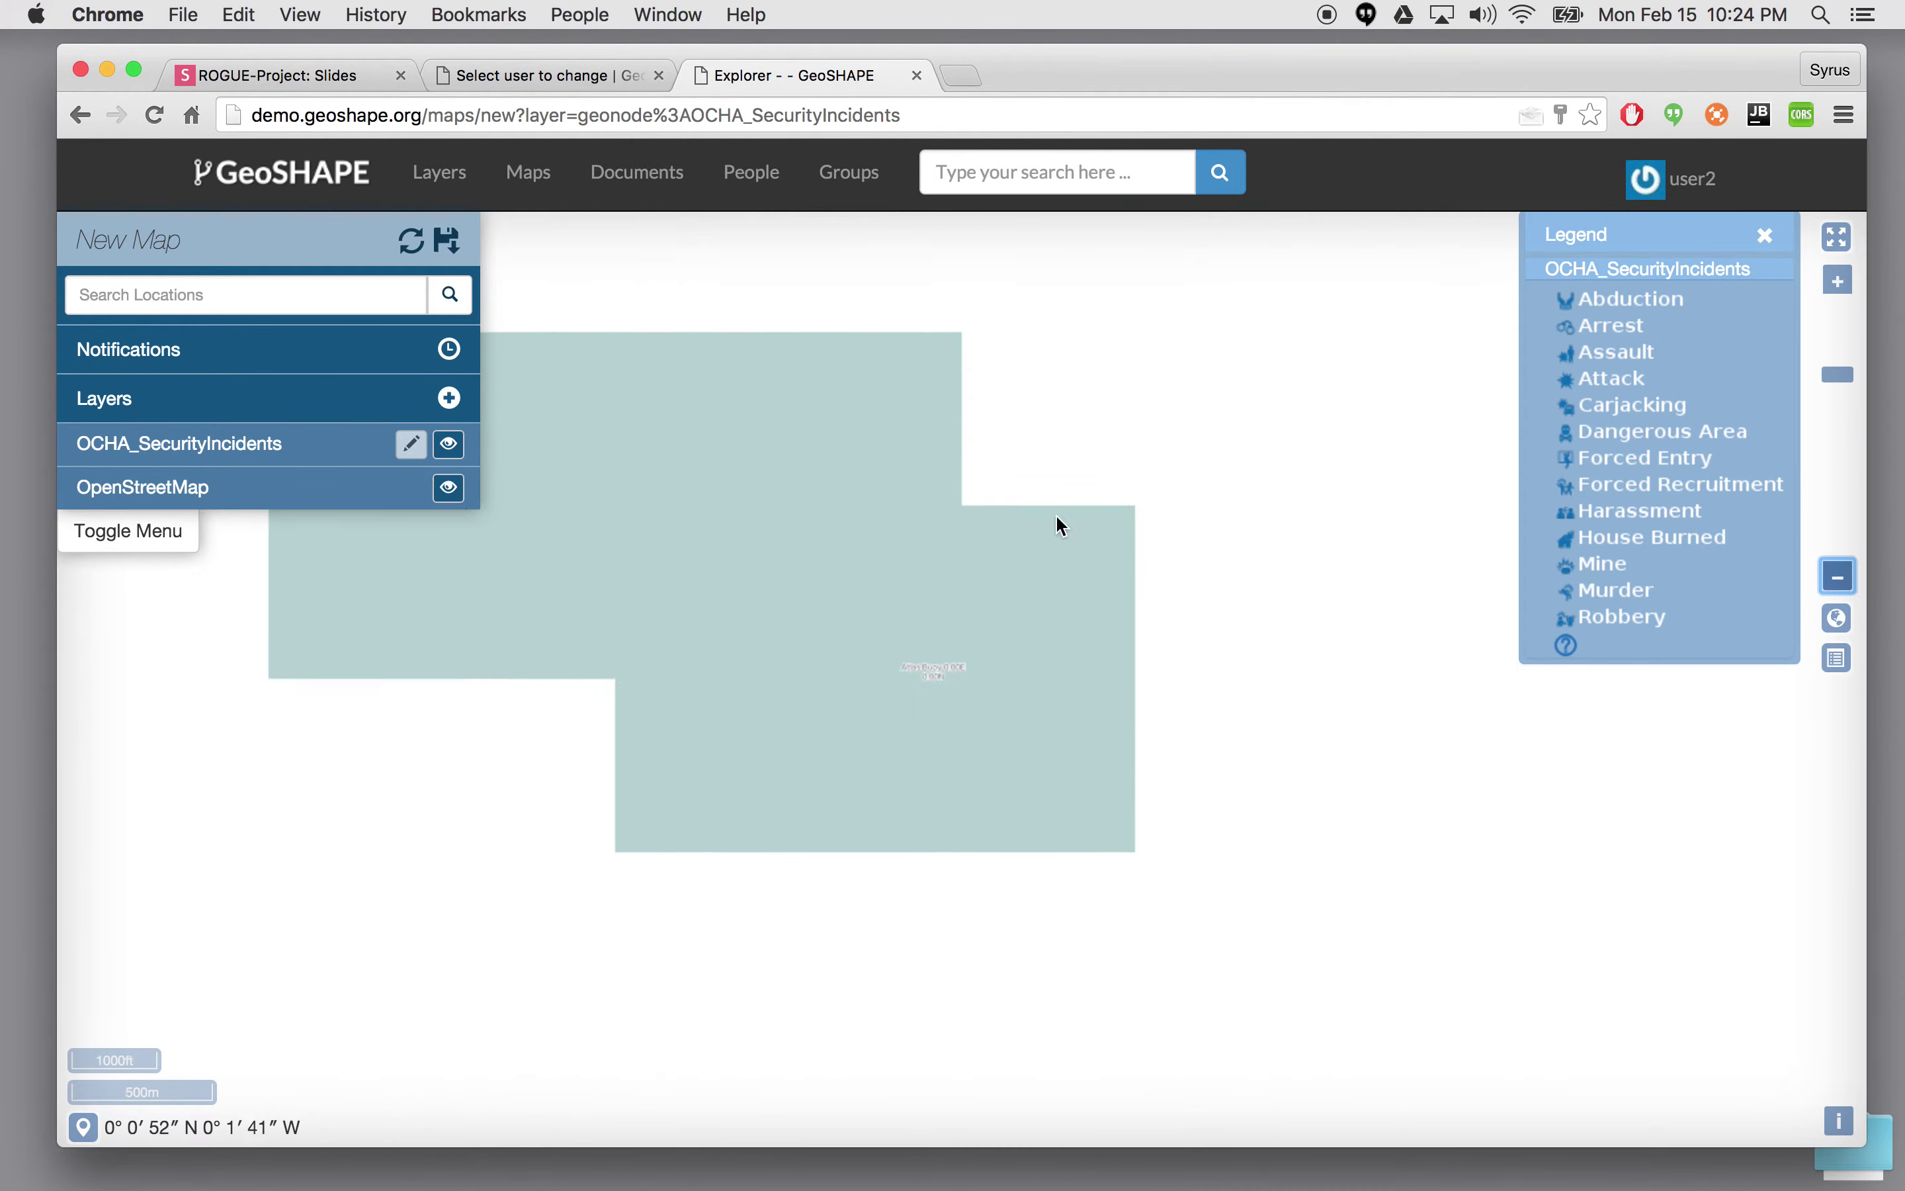
pyautogui.click(331, 460)
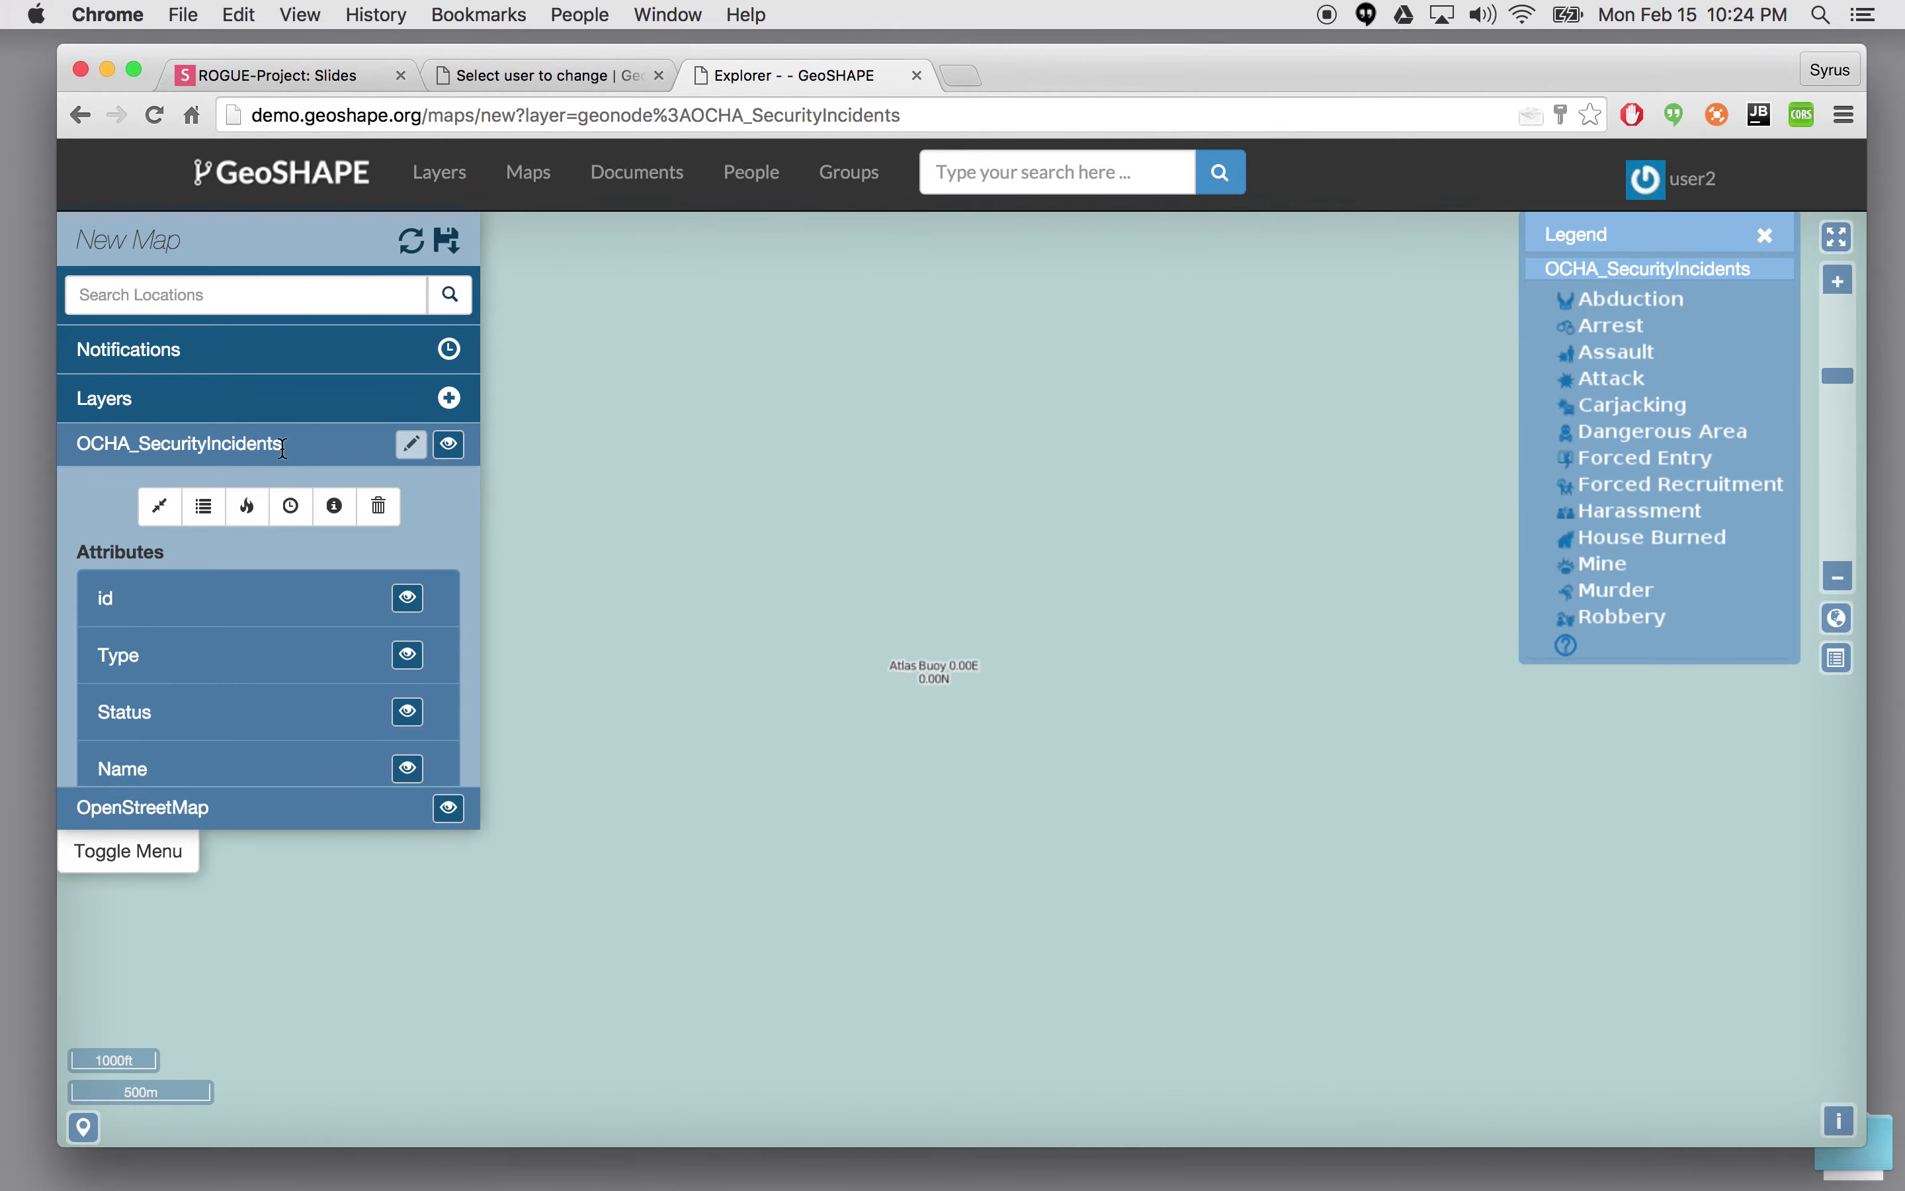
pyautogui.click(162, 507)
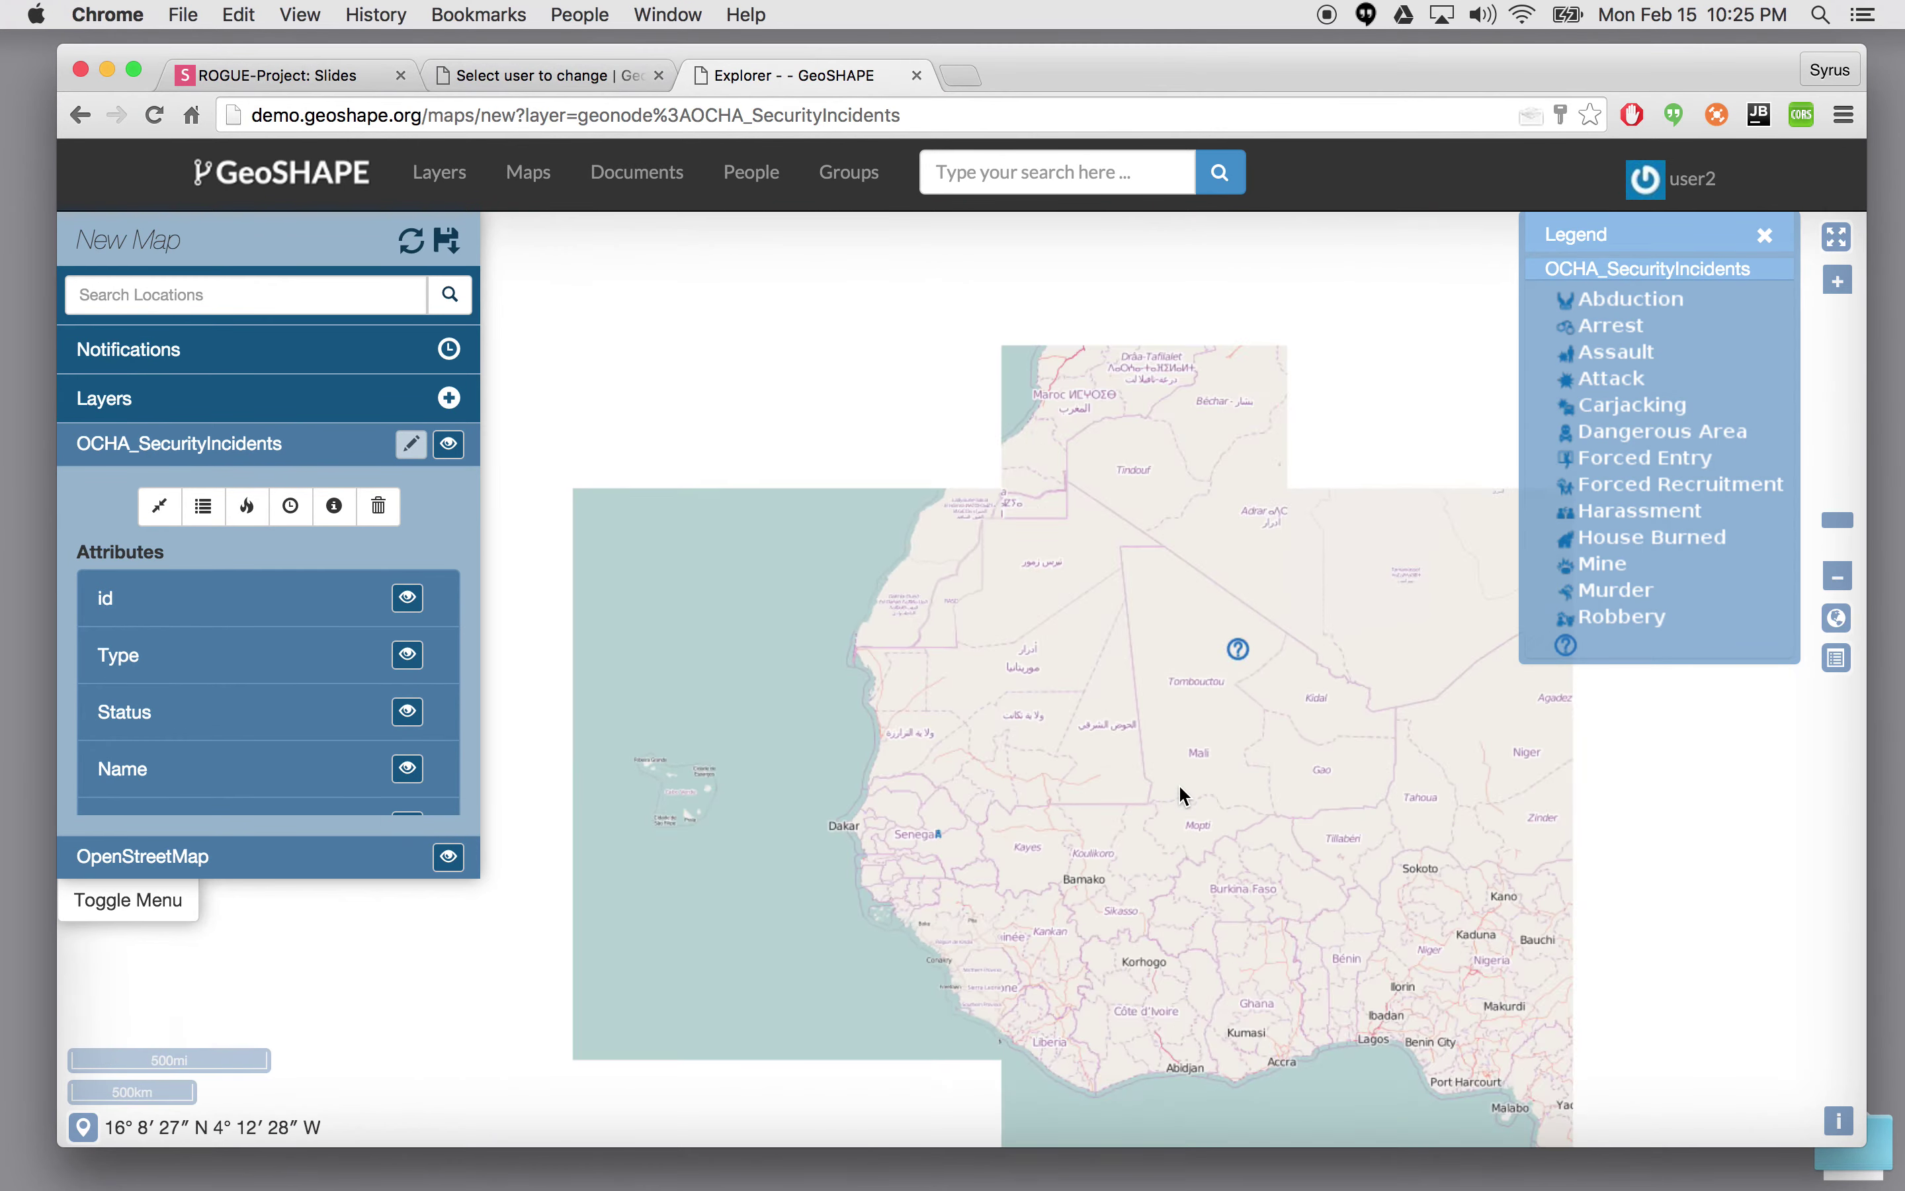
pyautogui.scroll(3, 1184, 795)
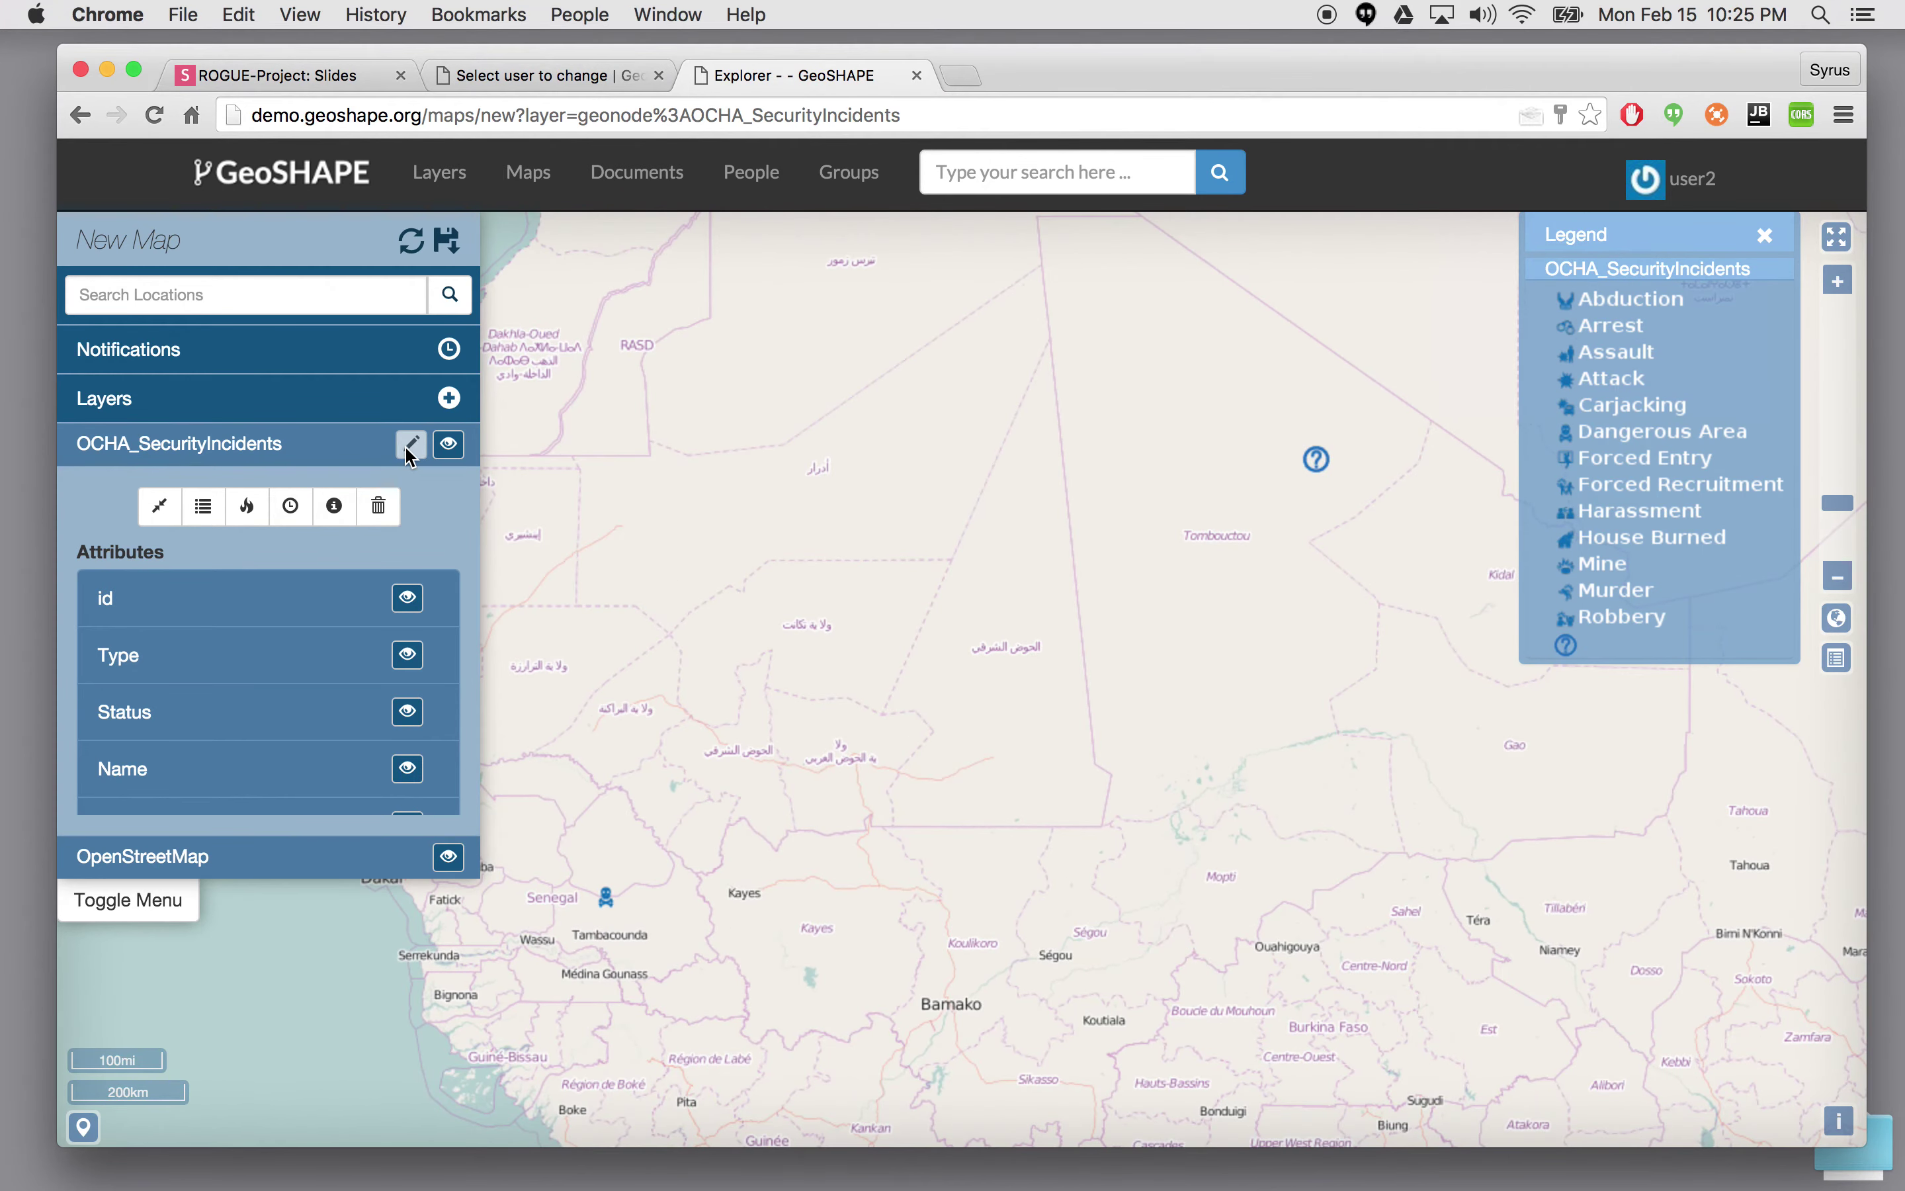
pyautogui.click(365, 446)
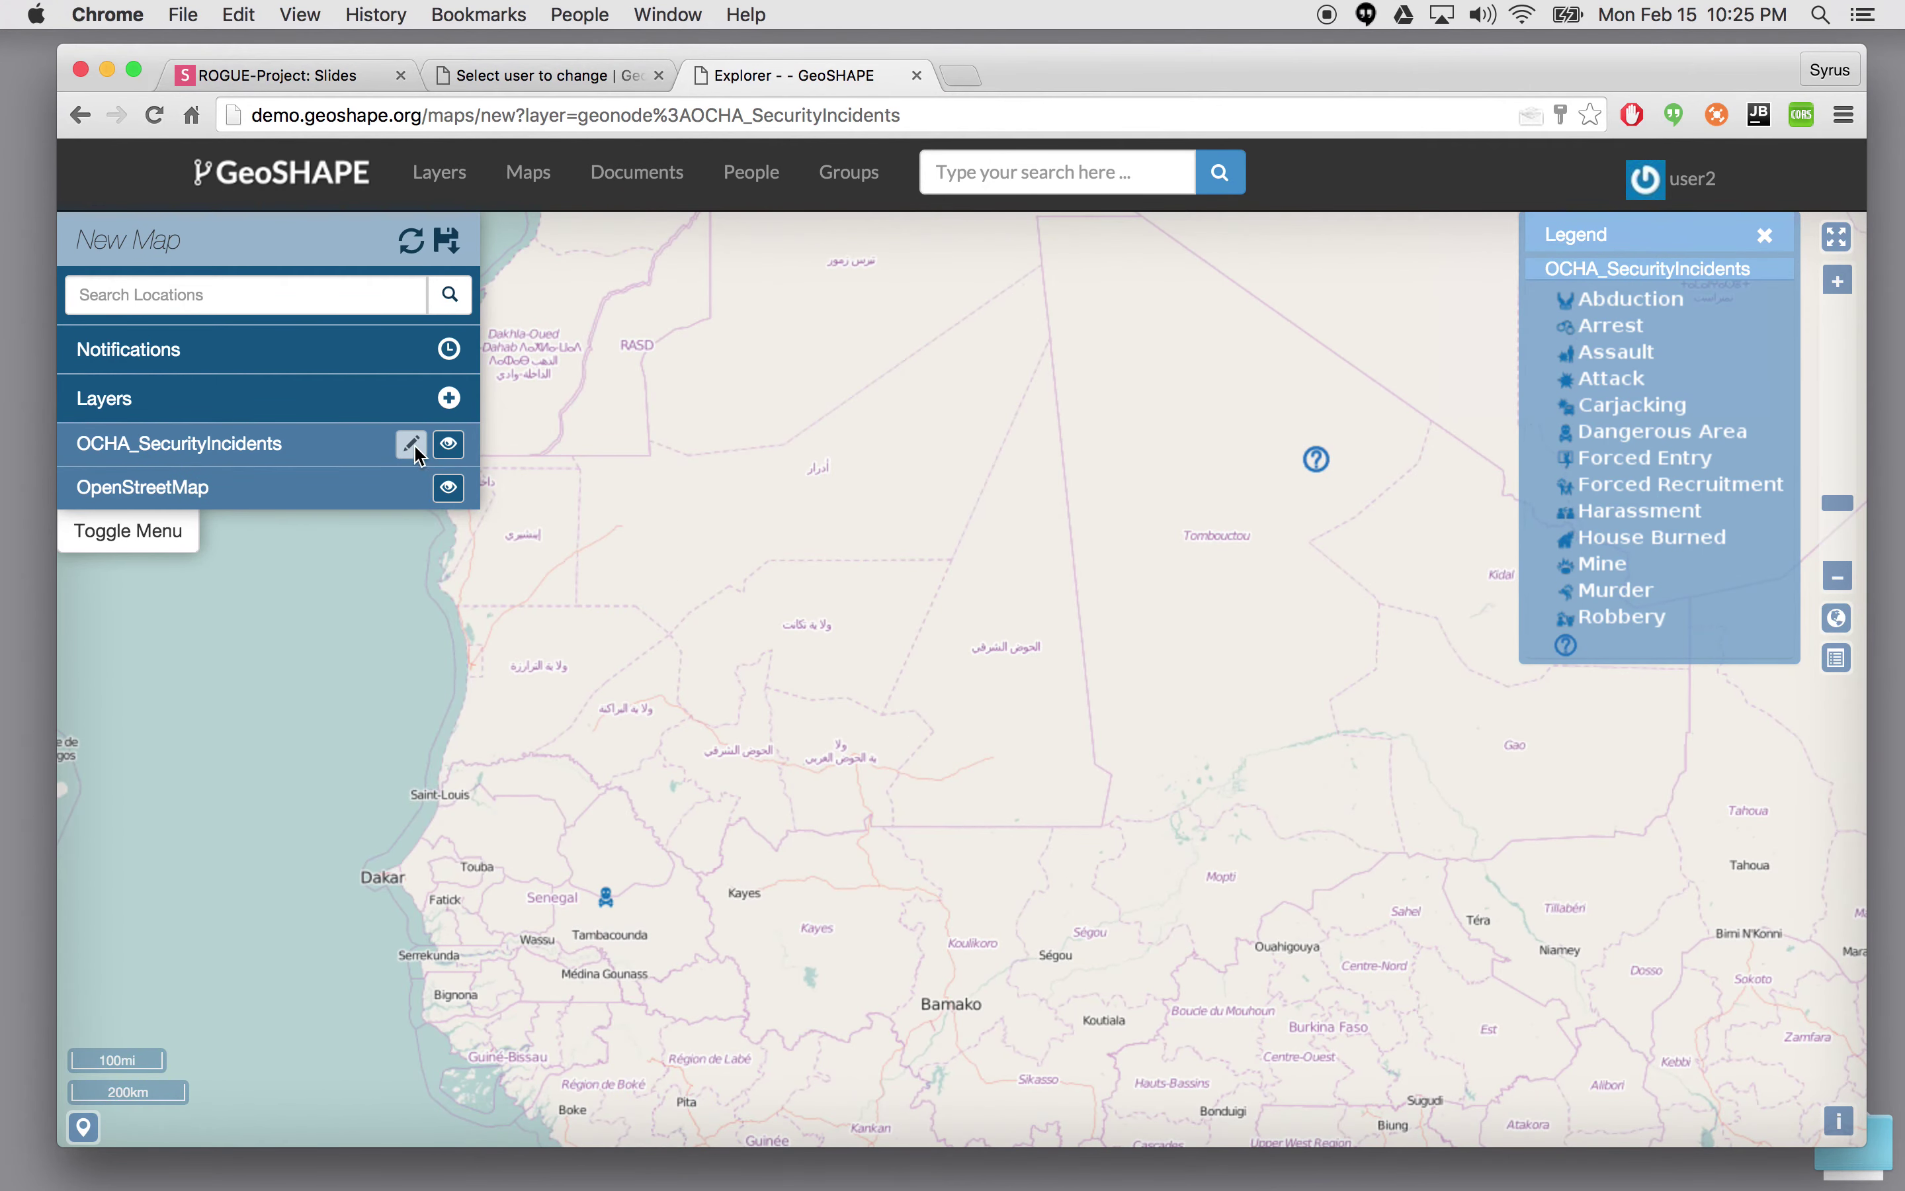
pyautogui.click(411, 443)
pyautogui.click(410, 443)
# - View the question-mark incident and the Tambacounda incident details, then close the popup
pyautogui.click(1317, 463)
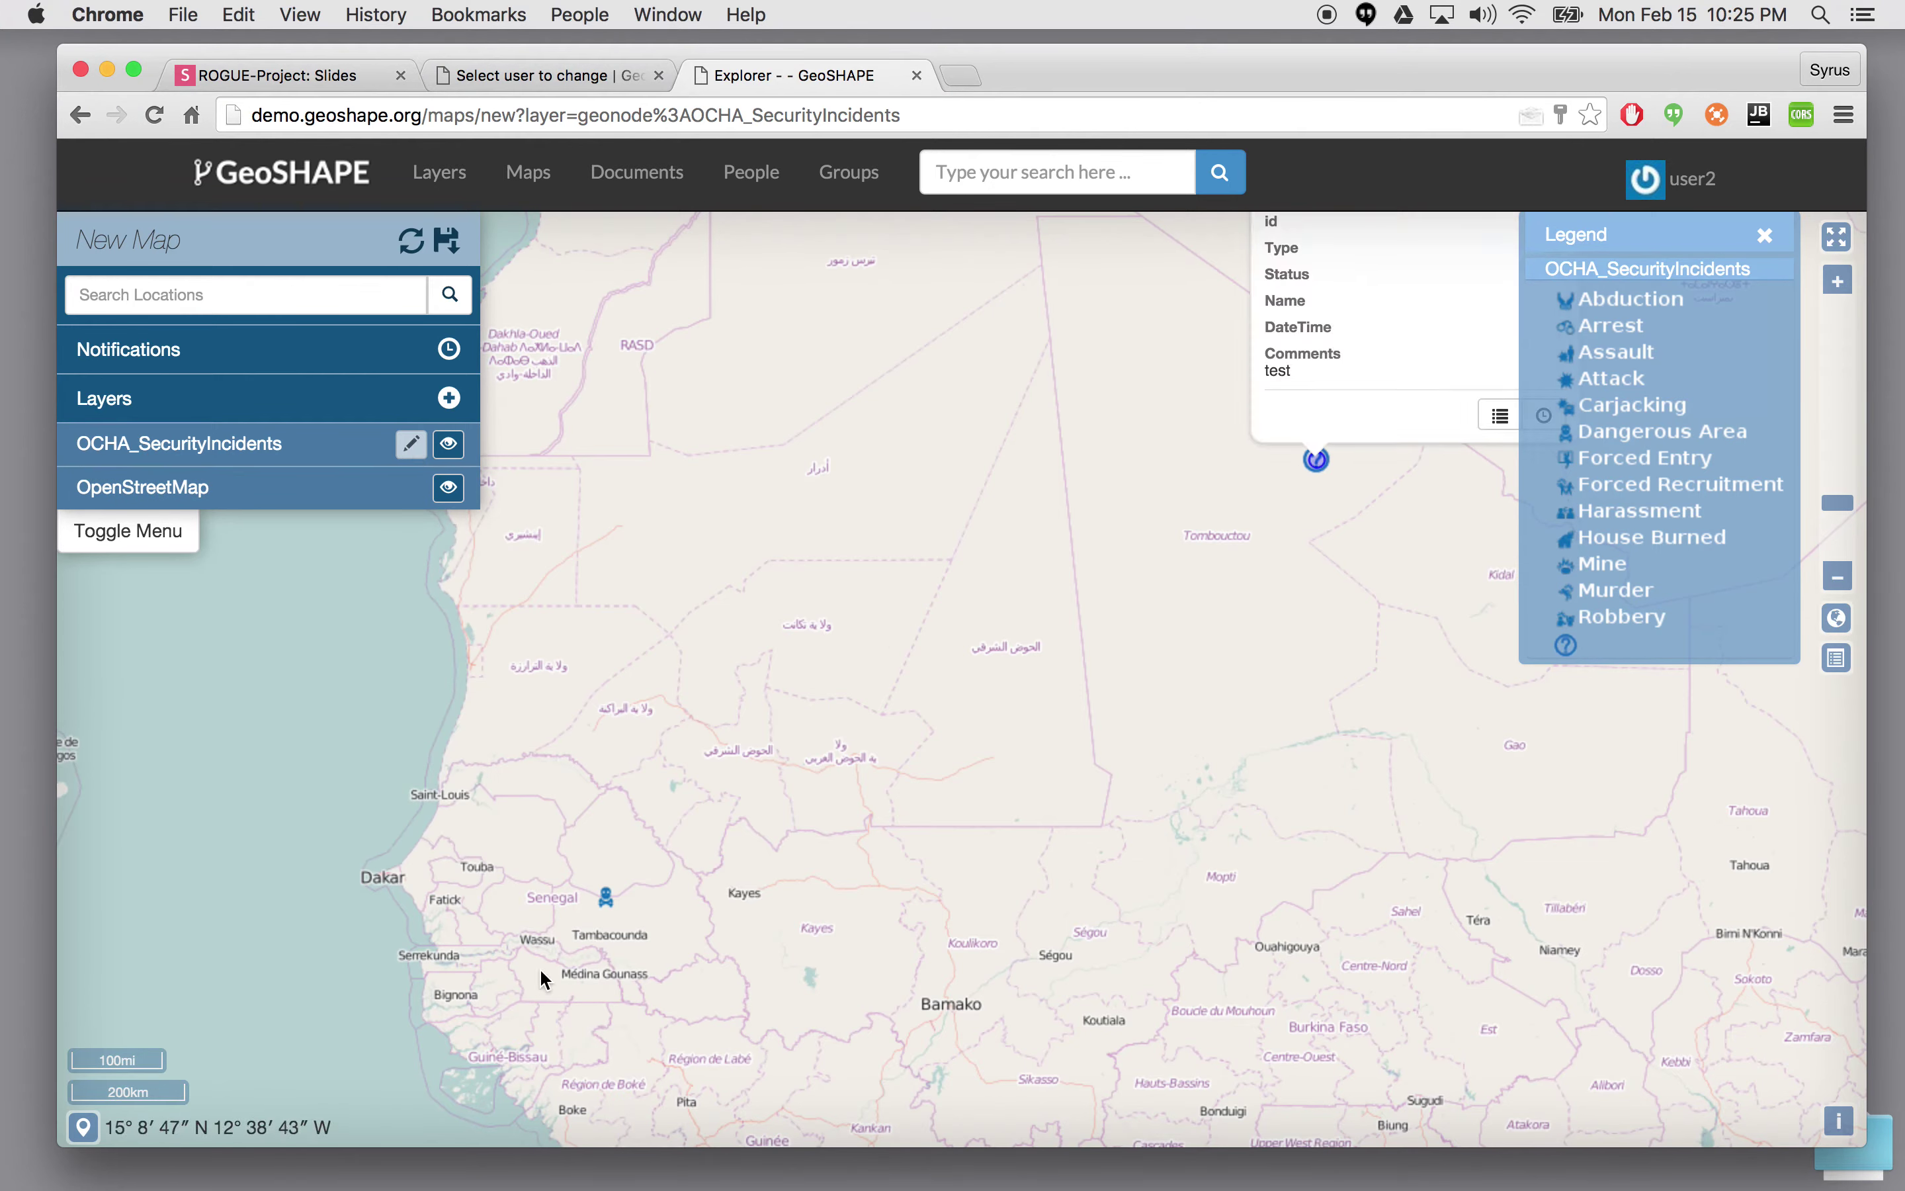
pyautogui.click(606, 897)
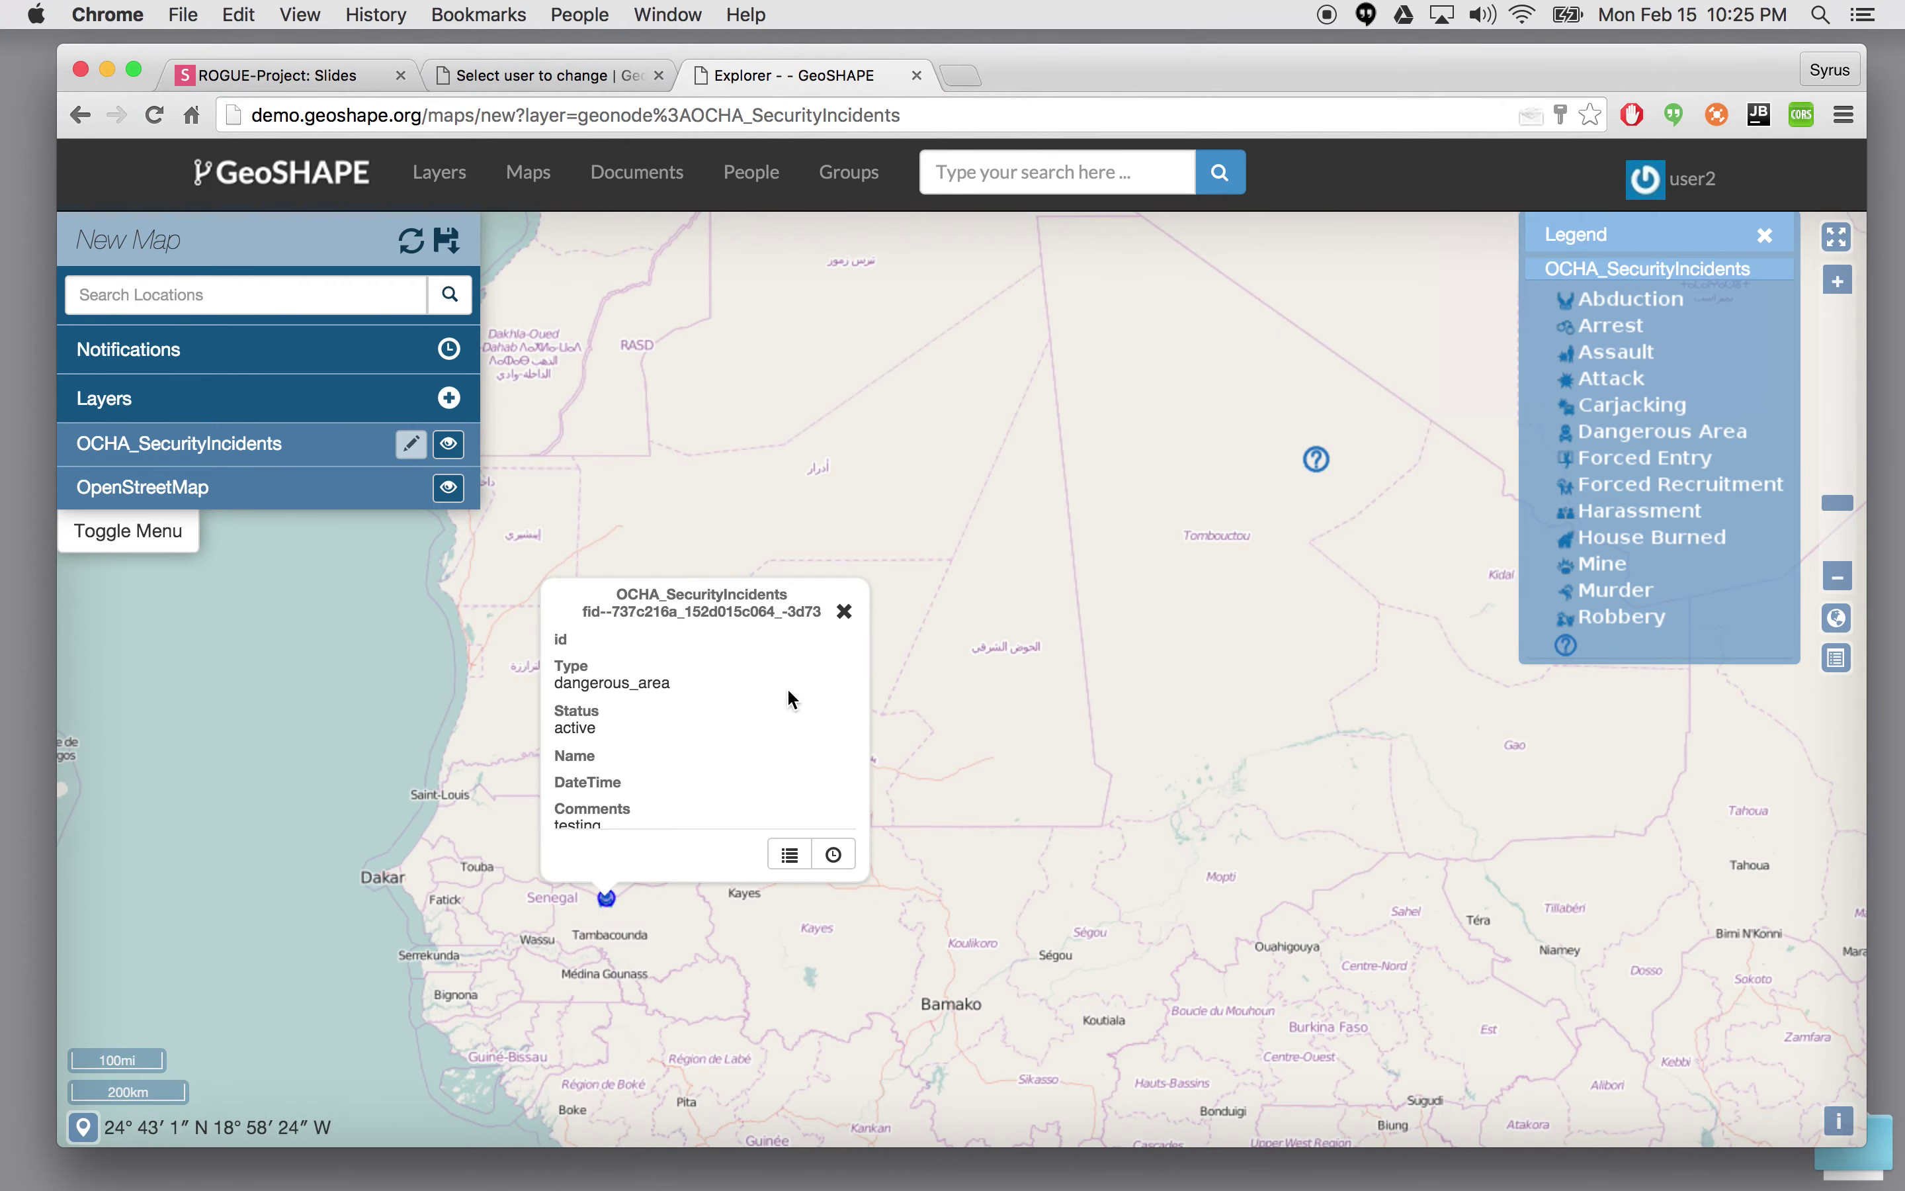
pyautogui.click(845, 612)
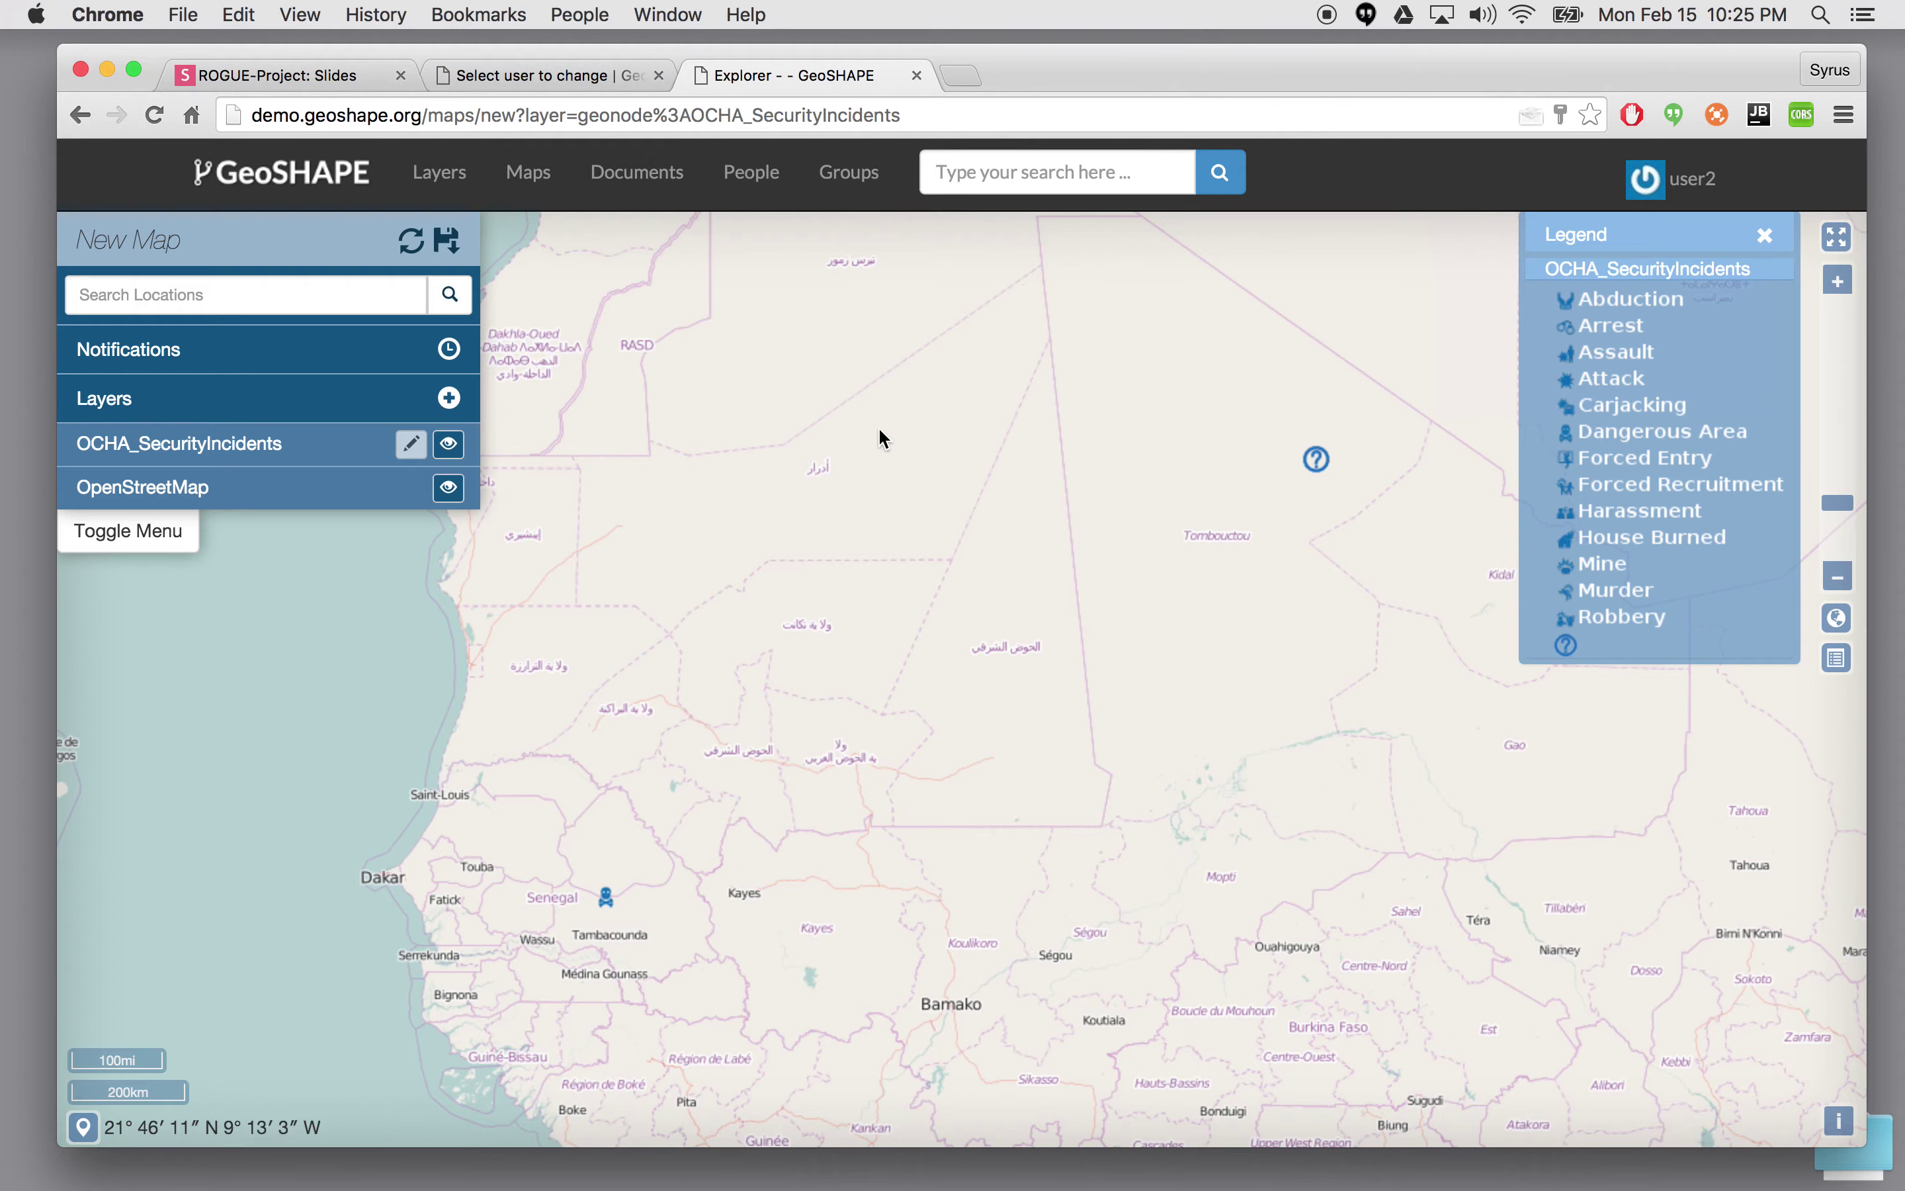
# - As user2, open Map1's details page from the maps list and scroll through its view and download options
pyautogui.click(528, 175)
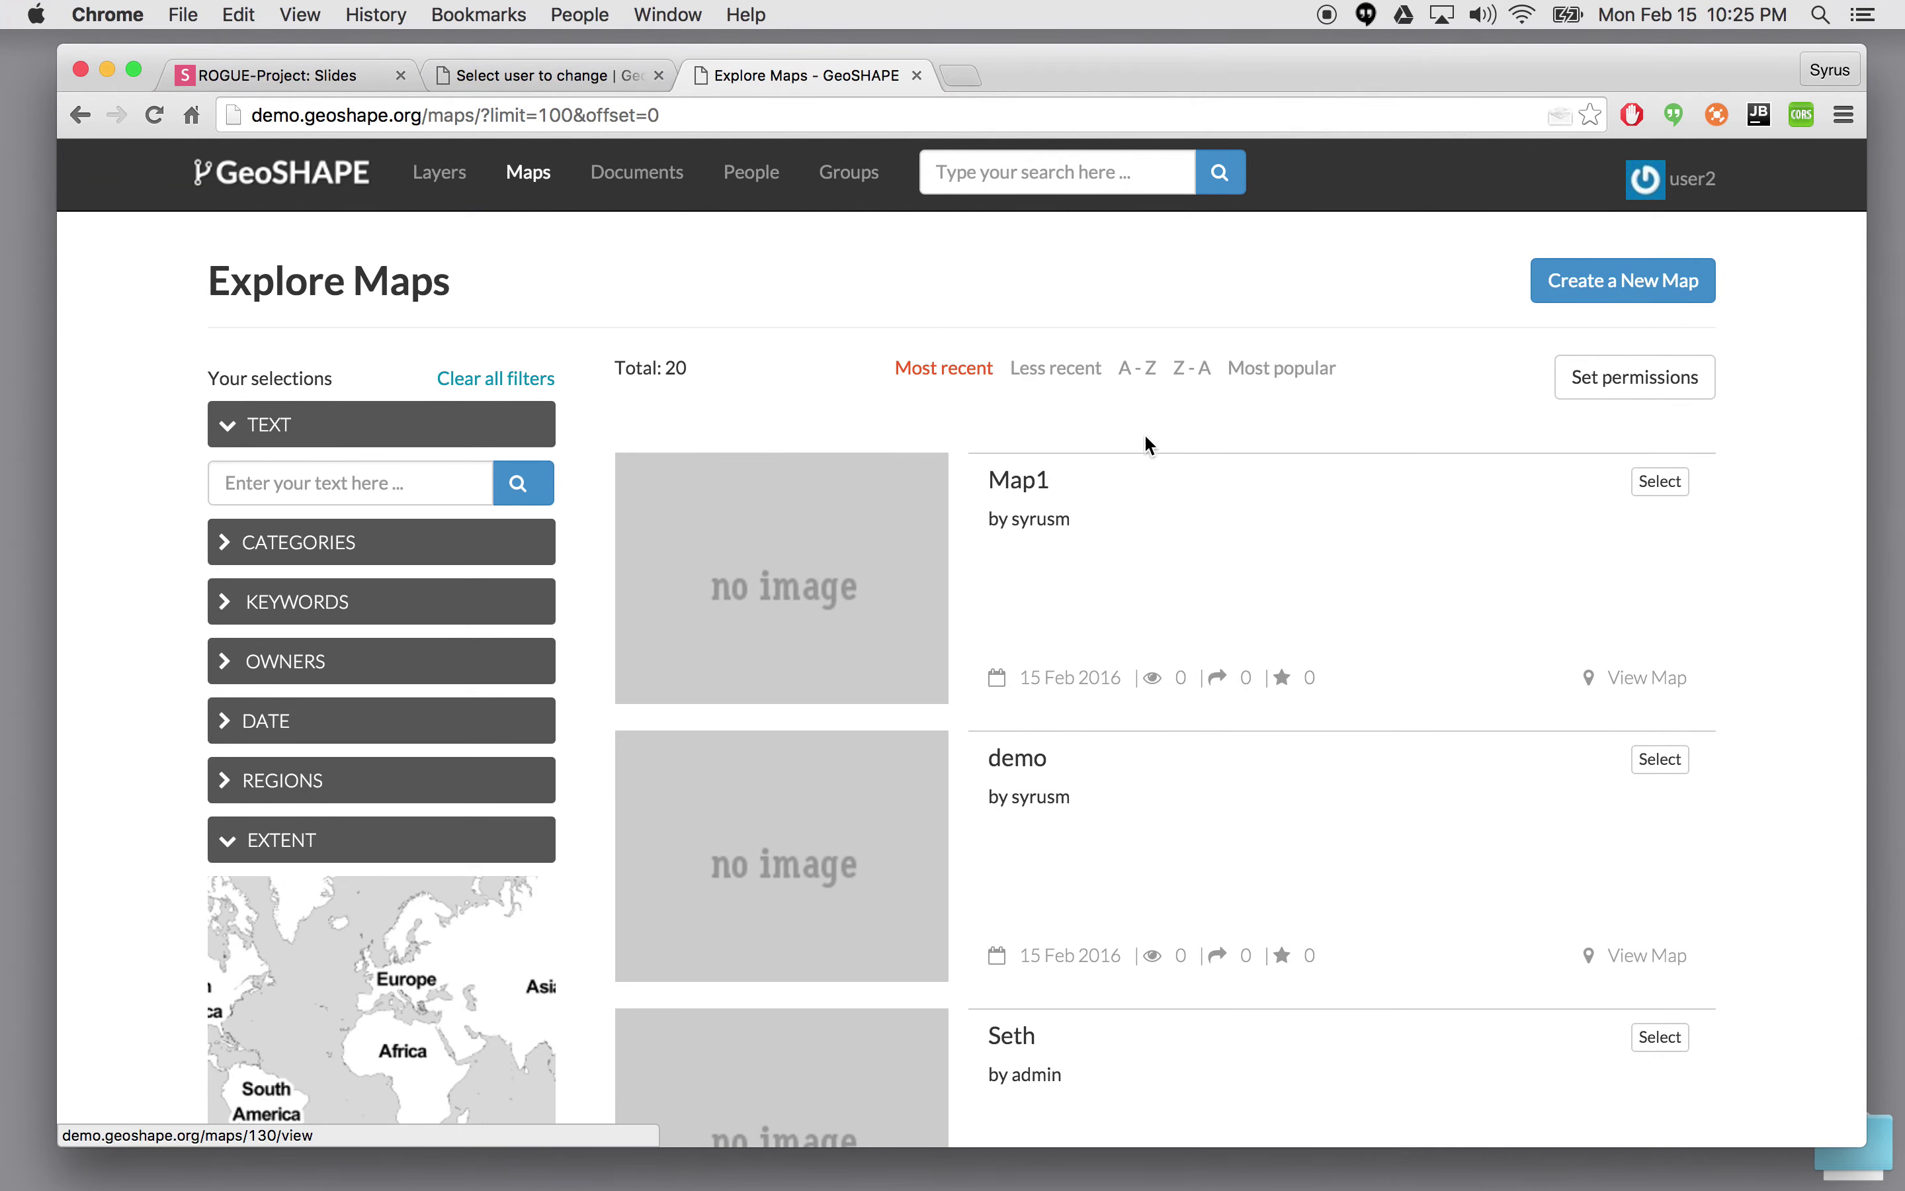
pyautogui.click(1020, 480)
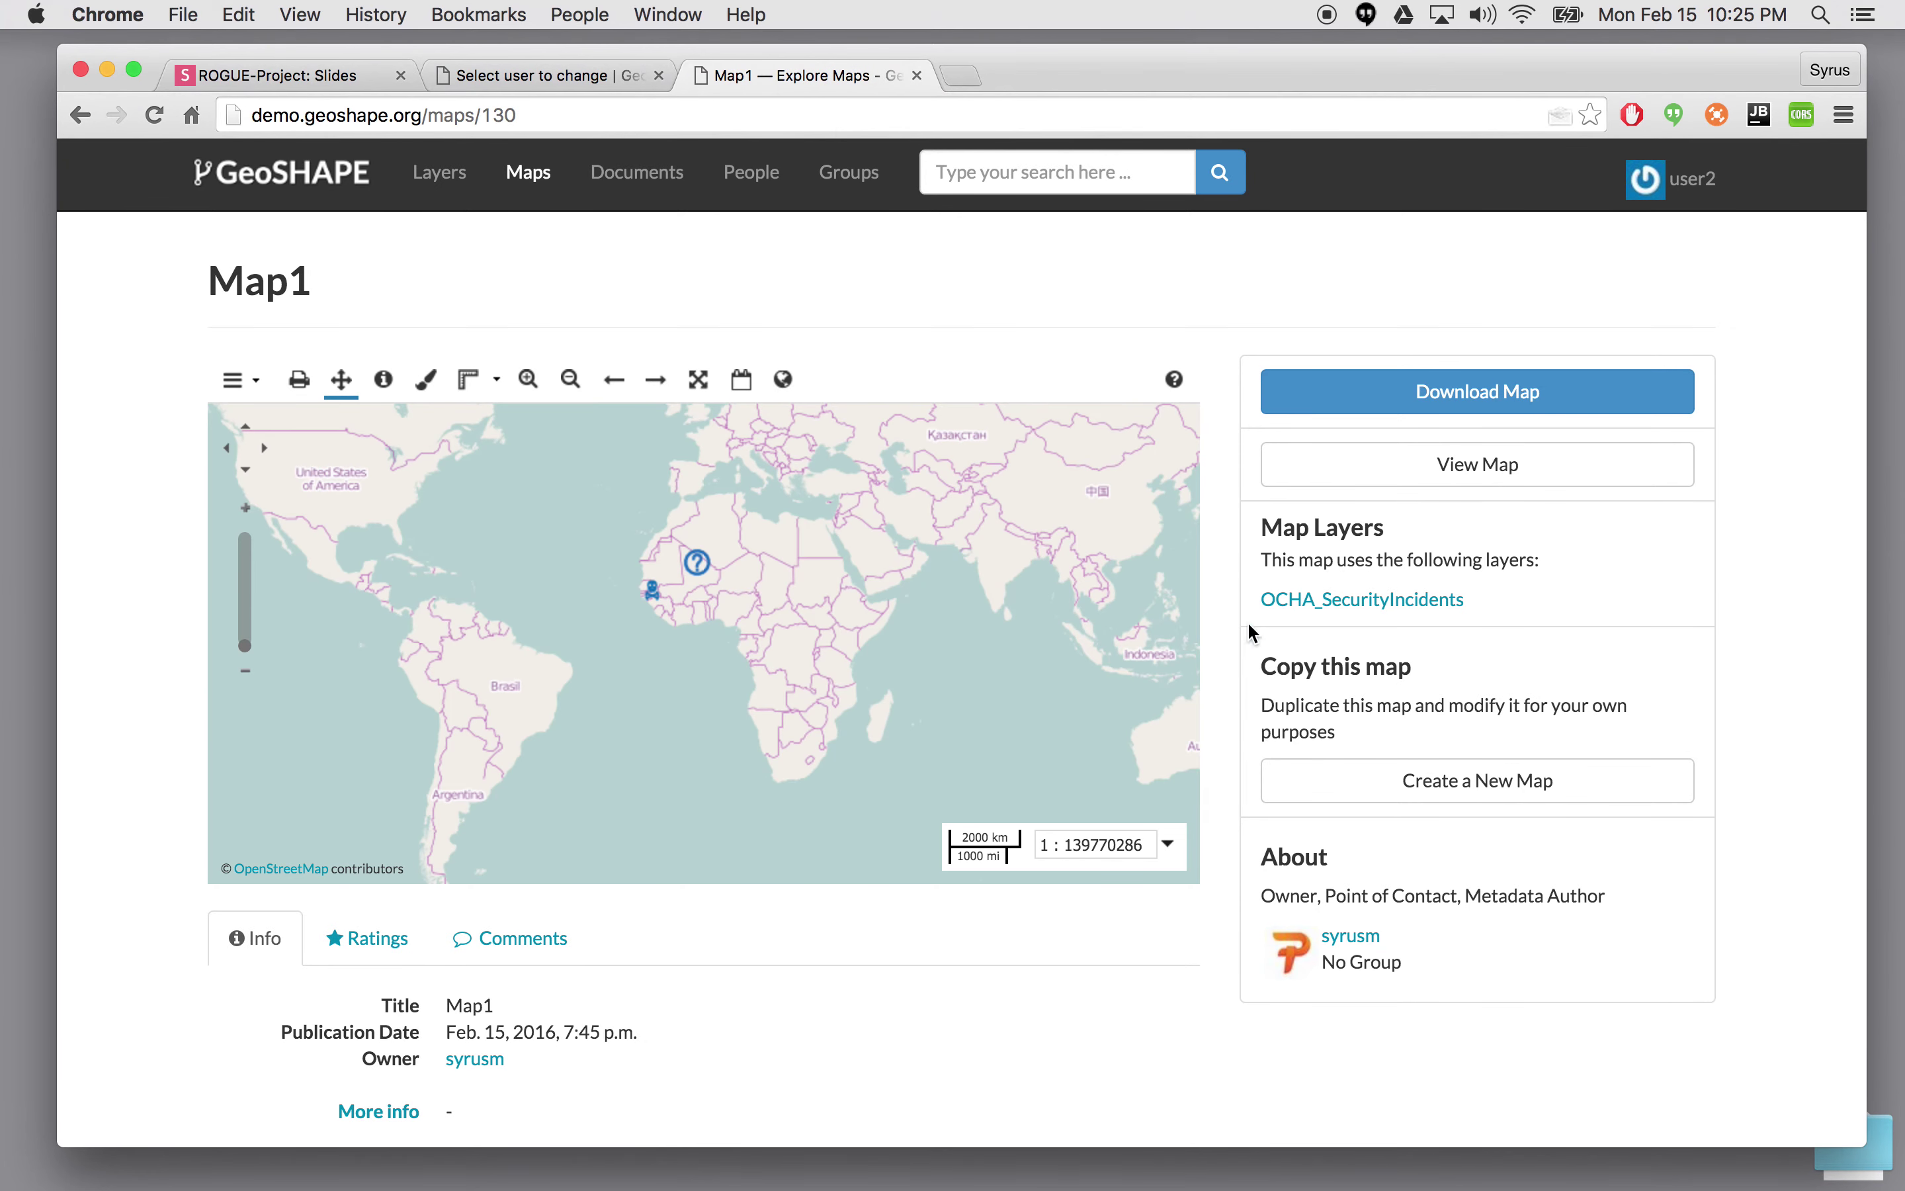
pyautogui.scroll(-3, 1761, 809)
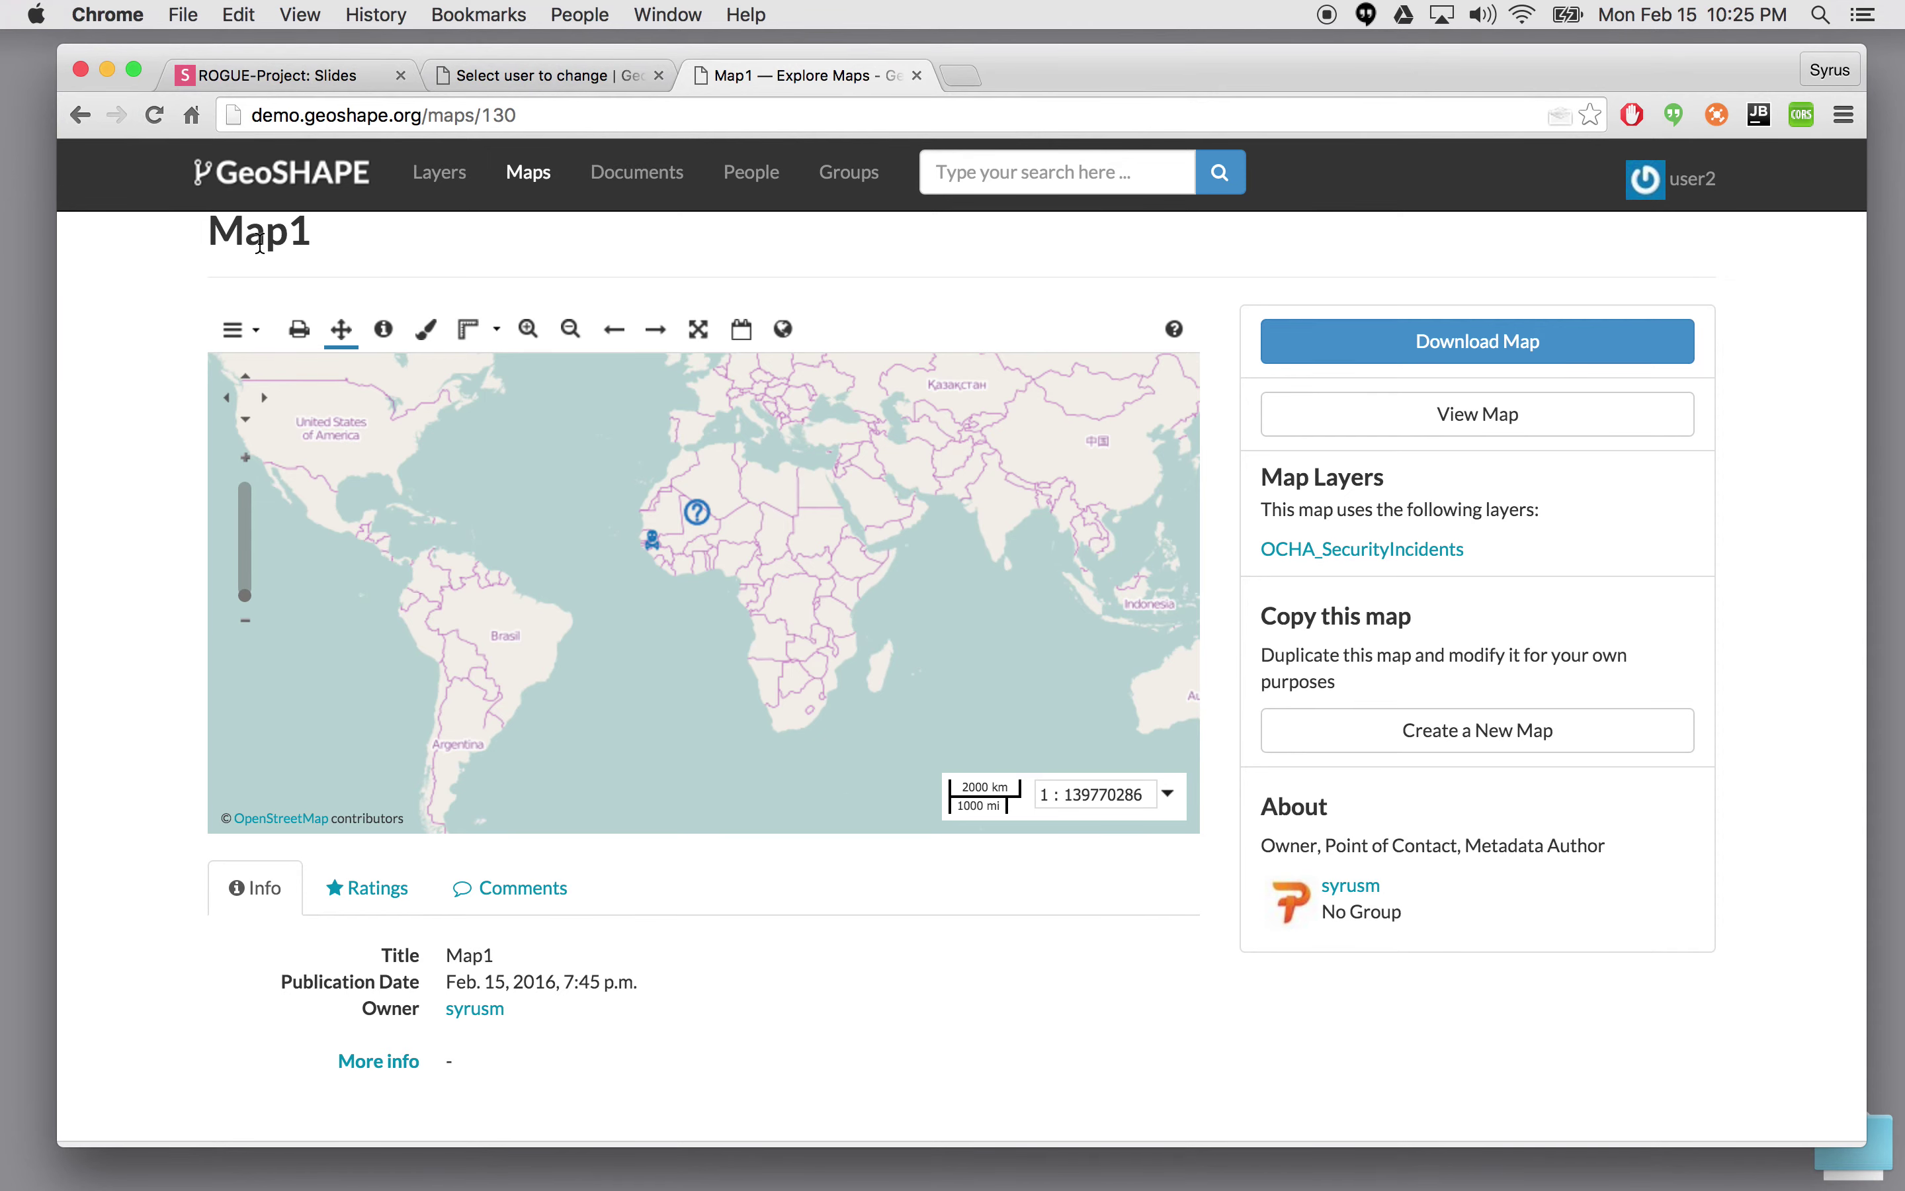
# - Log out of user2 and sign back in with the saved owner credentials
pyautogui.click(1708, 188)
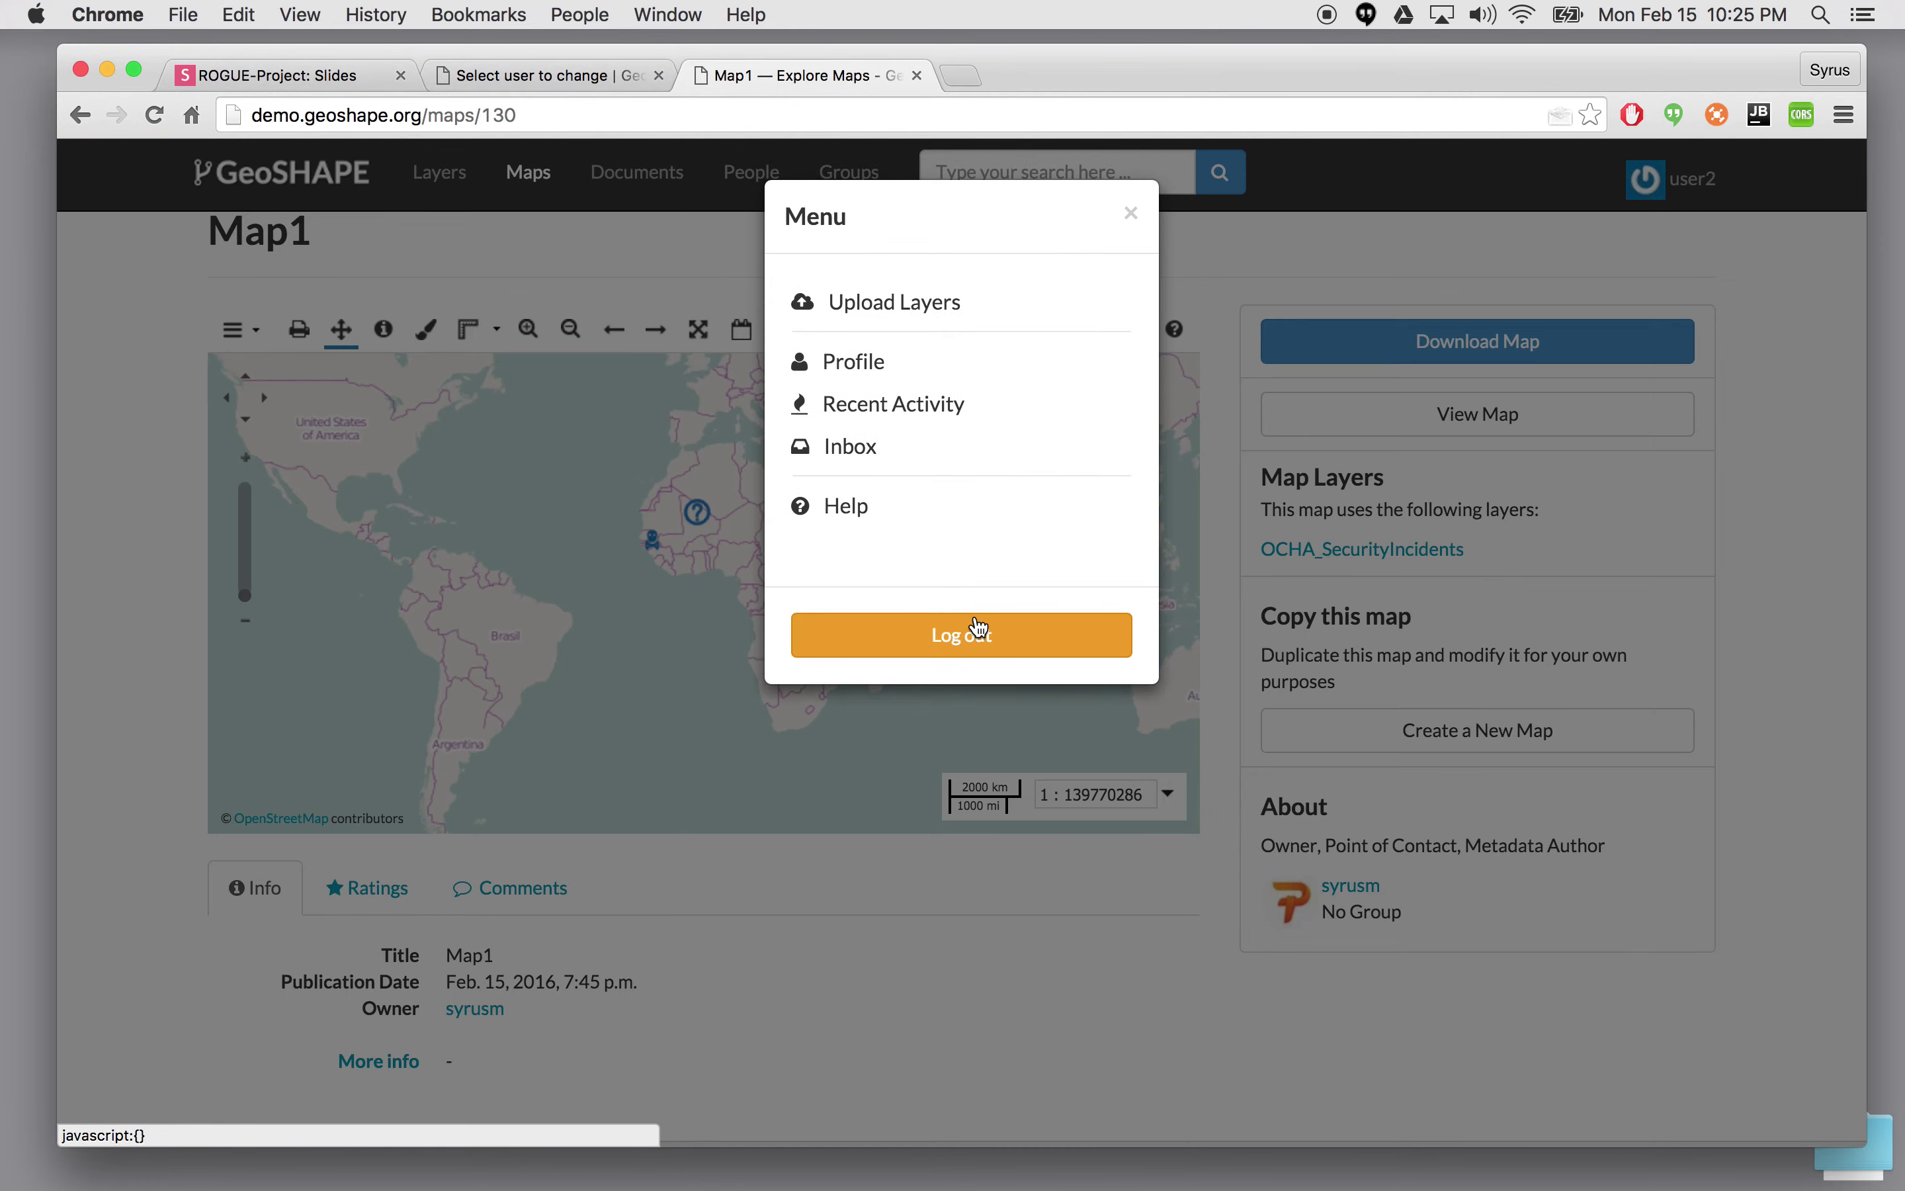
pyautogui.click(974, 634)
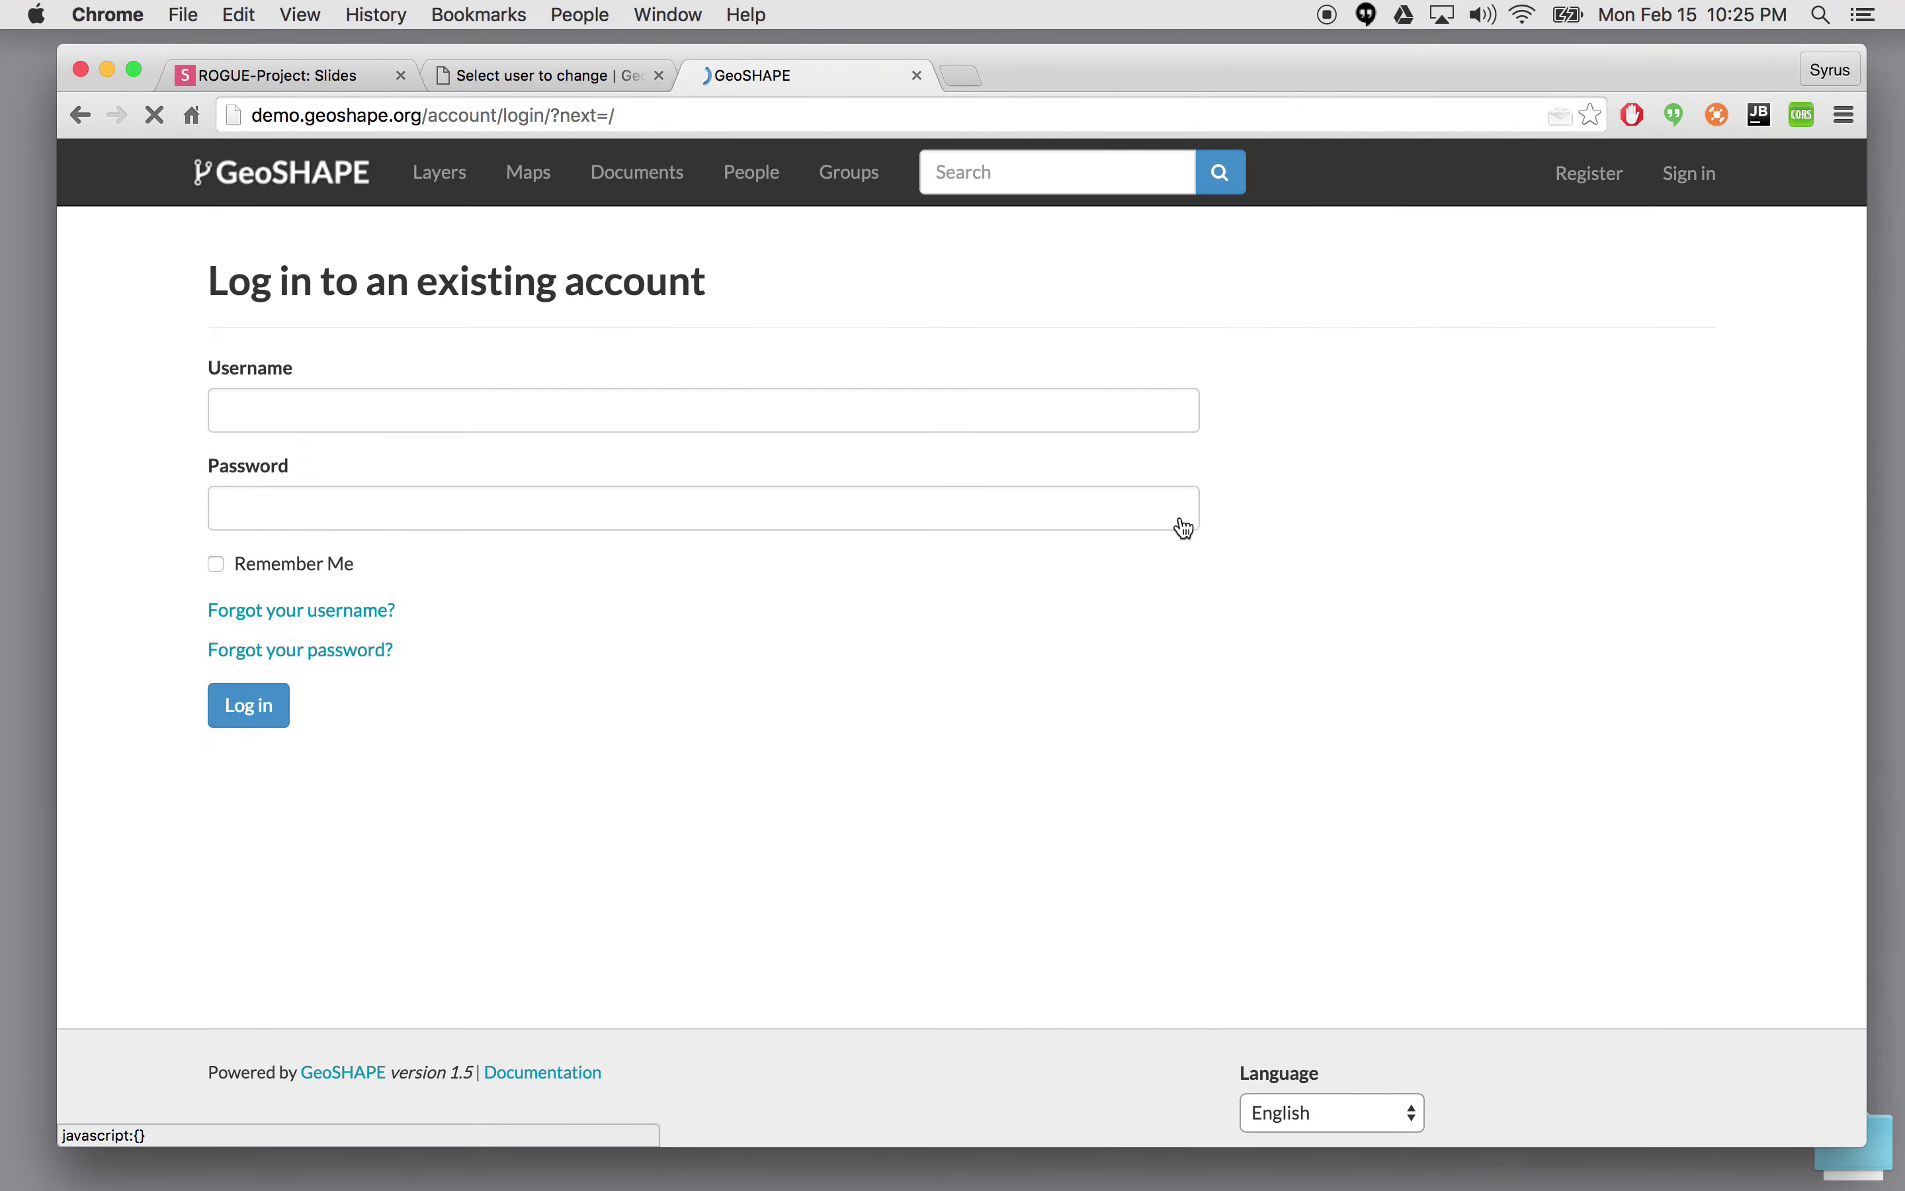
pyautogui.click(247, 703)
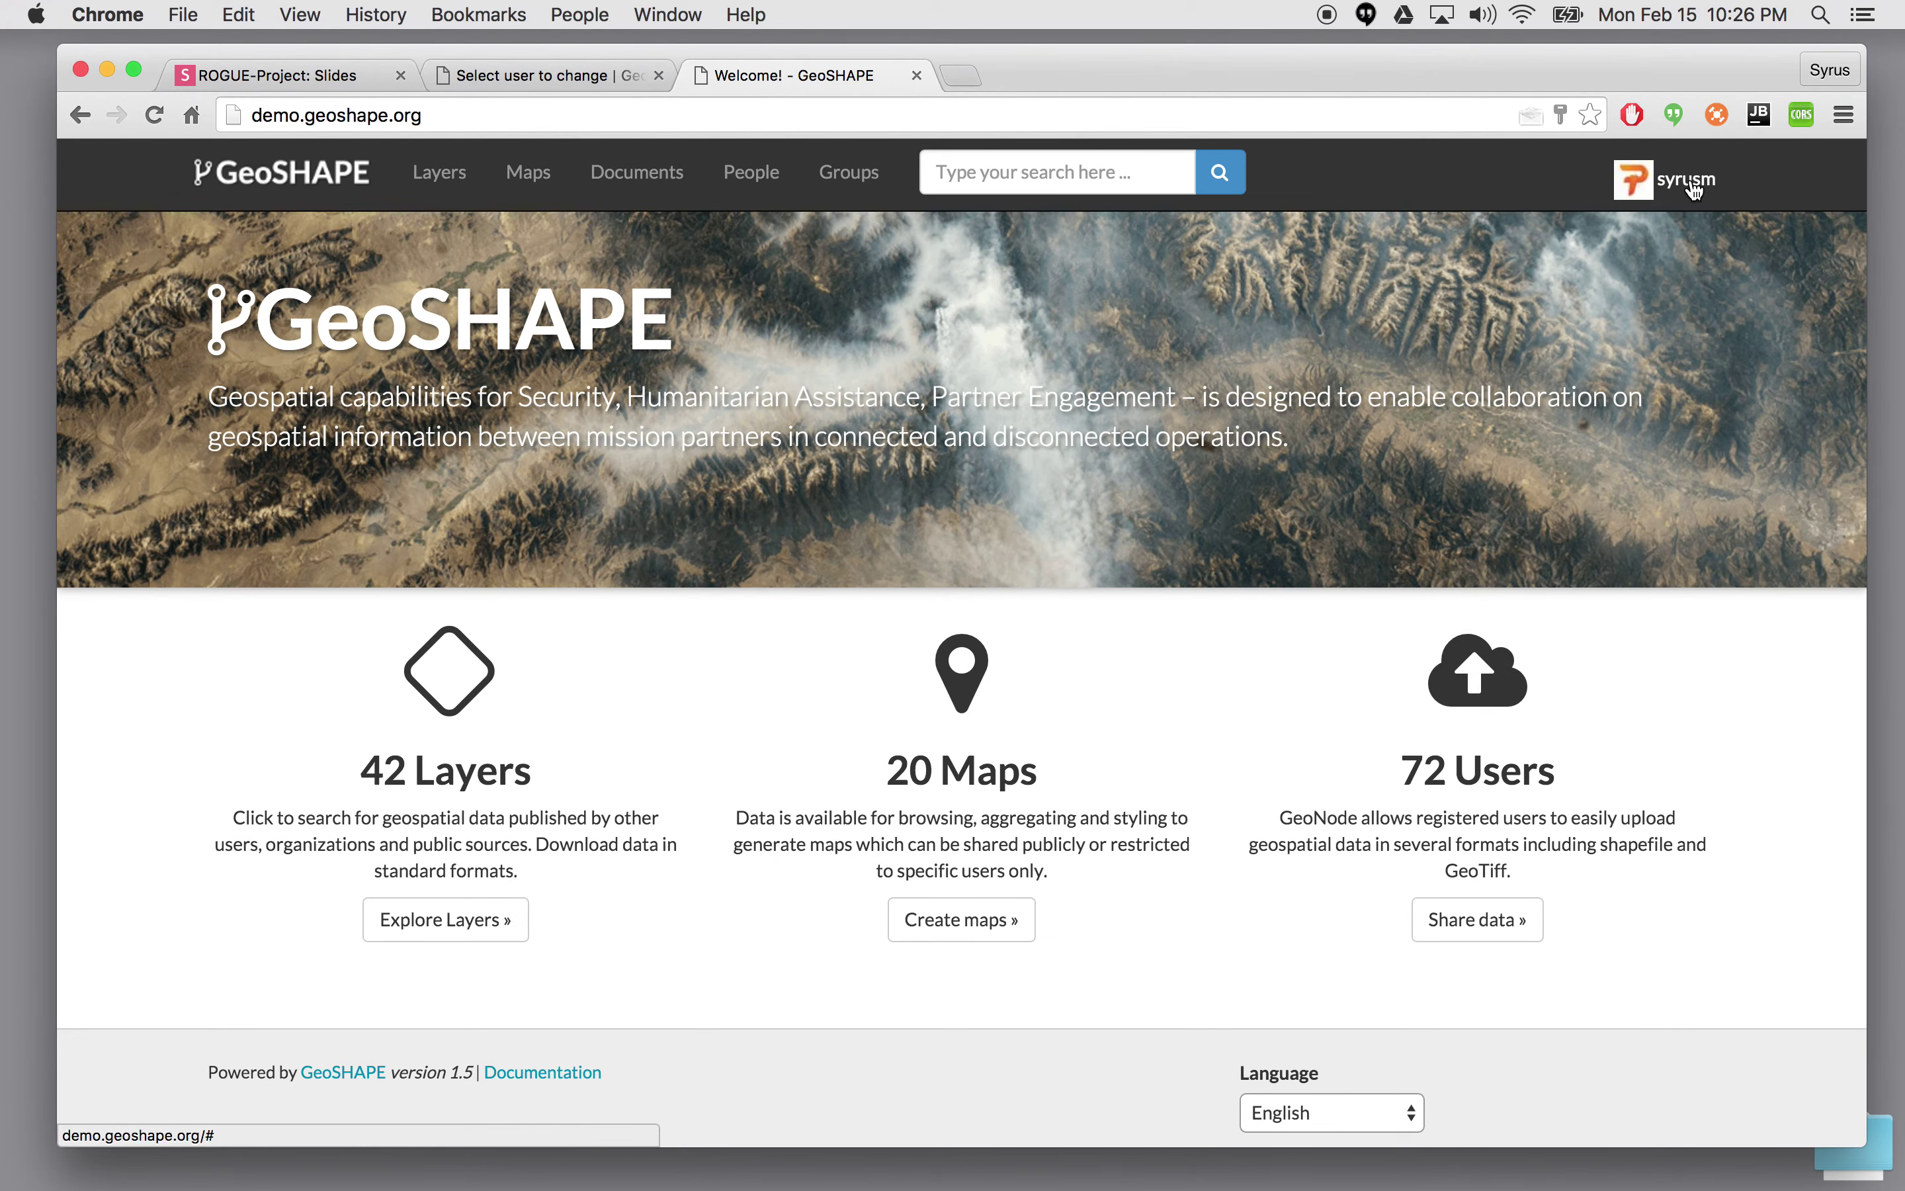
# - Open Map1's details page from the maps list and bring up its permission settings
pyautogui.click(534, 174)
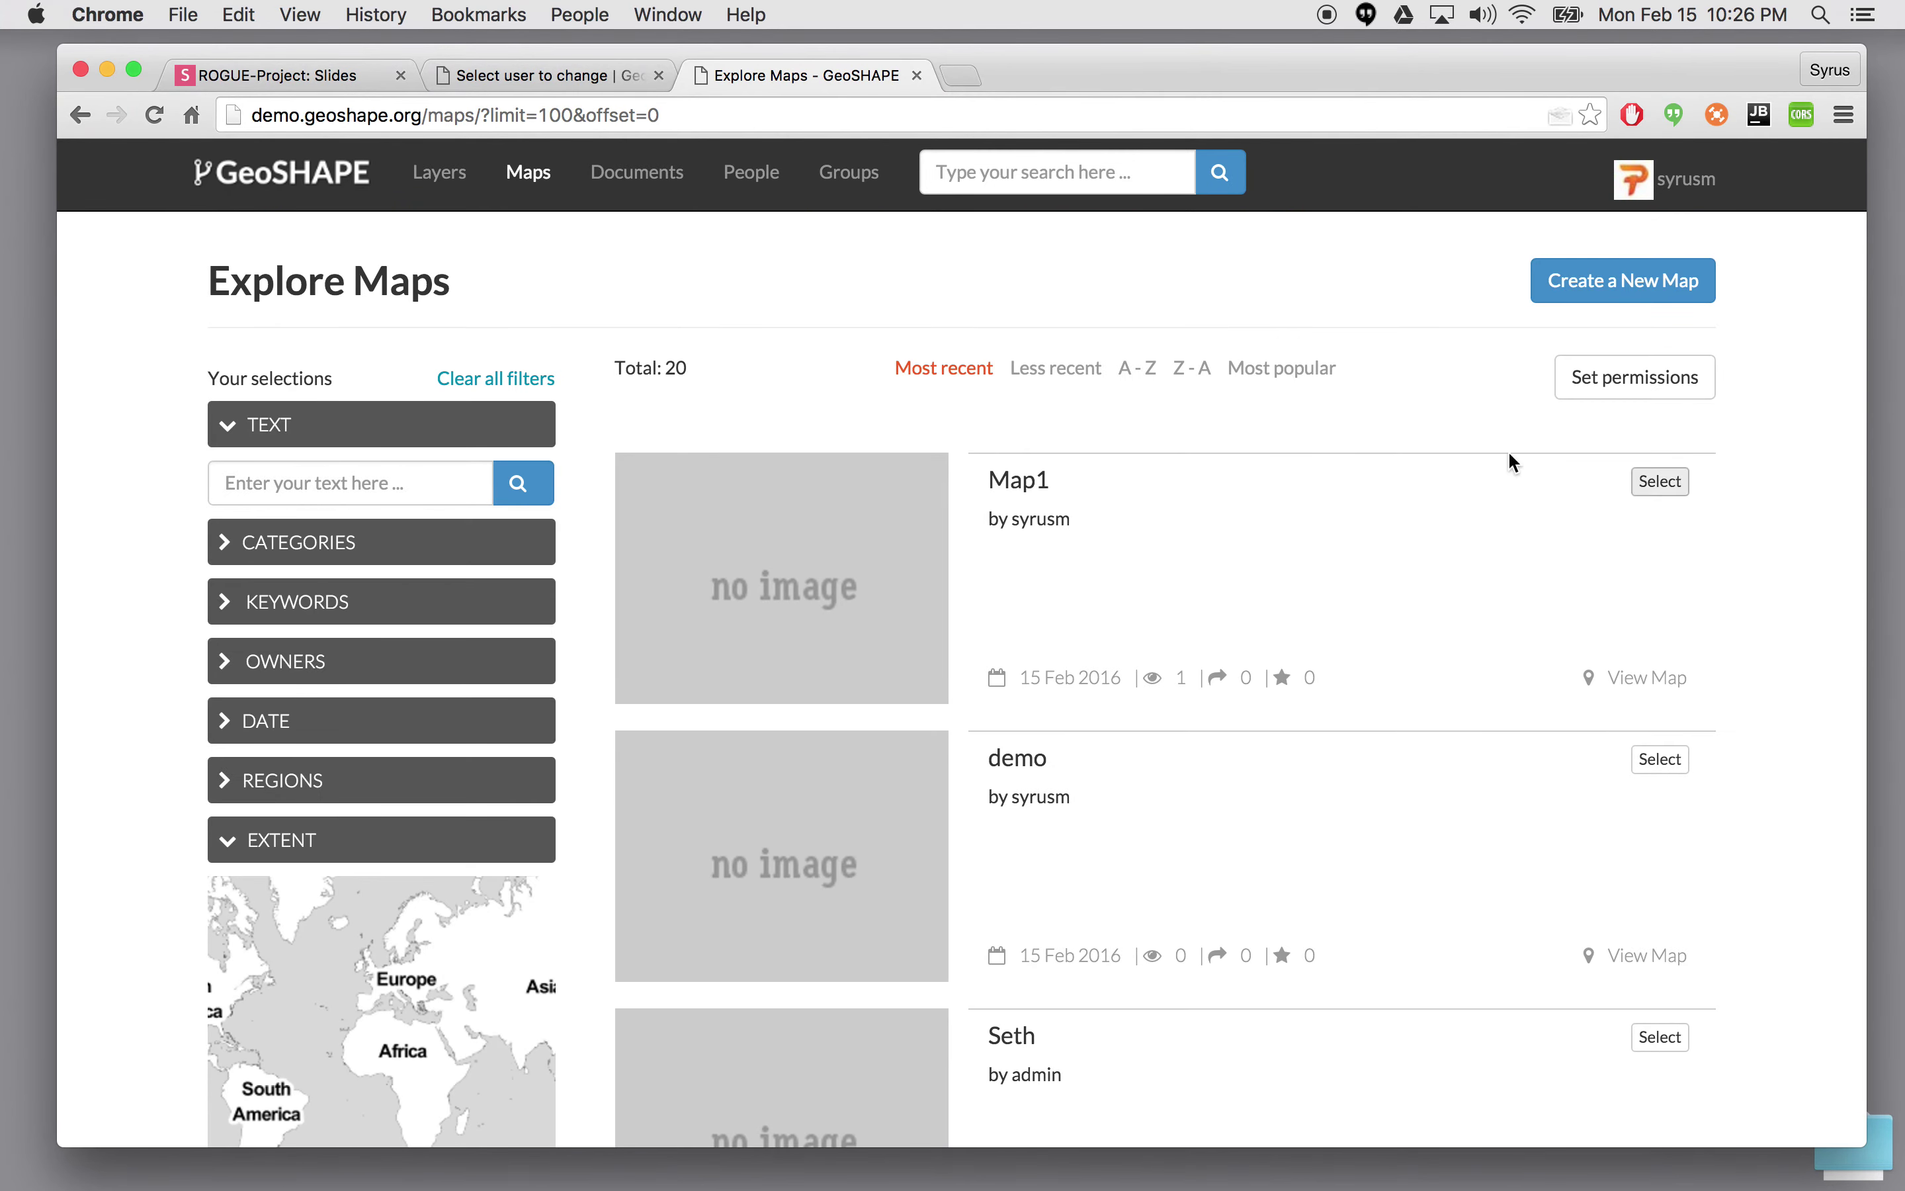
pyautogui.click(1020, 479)
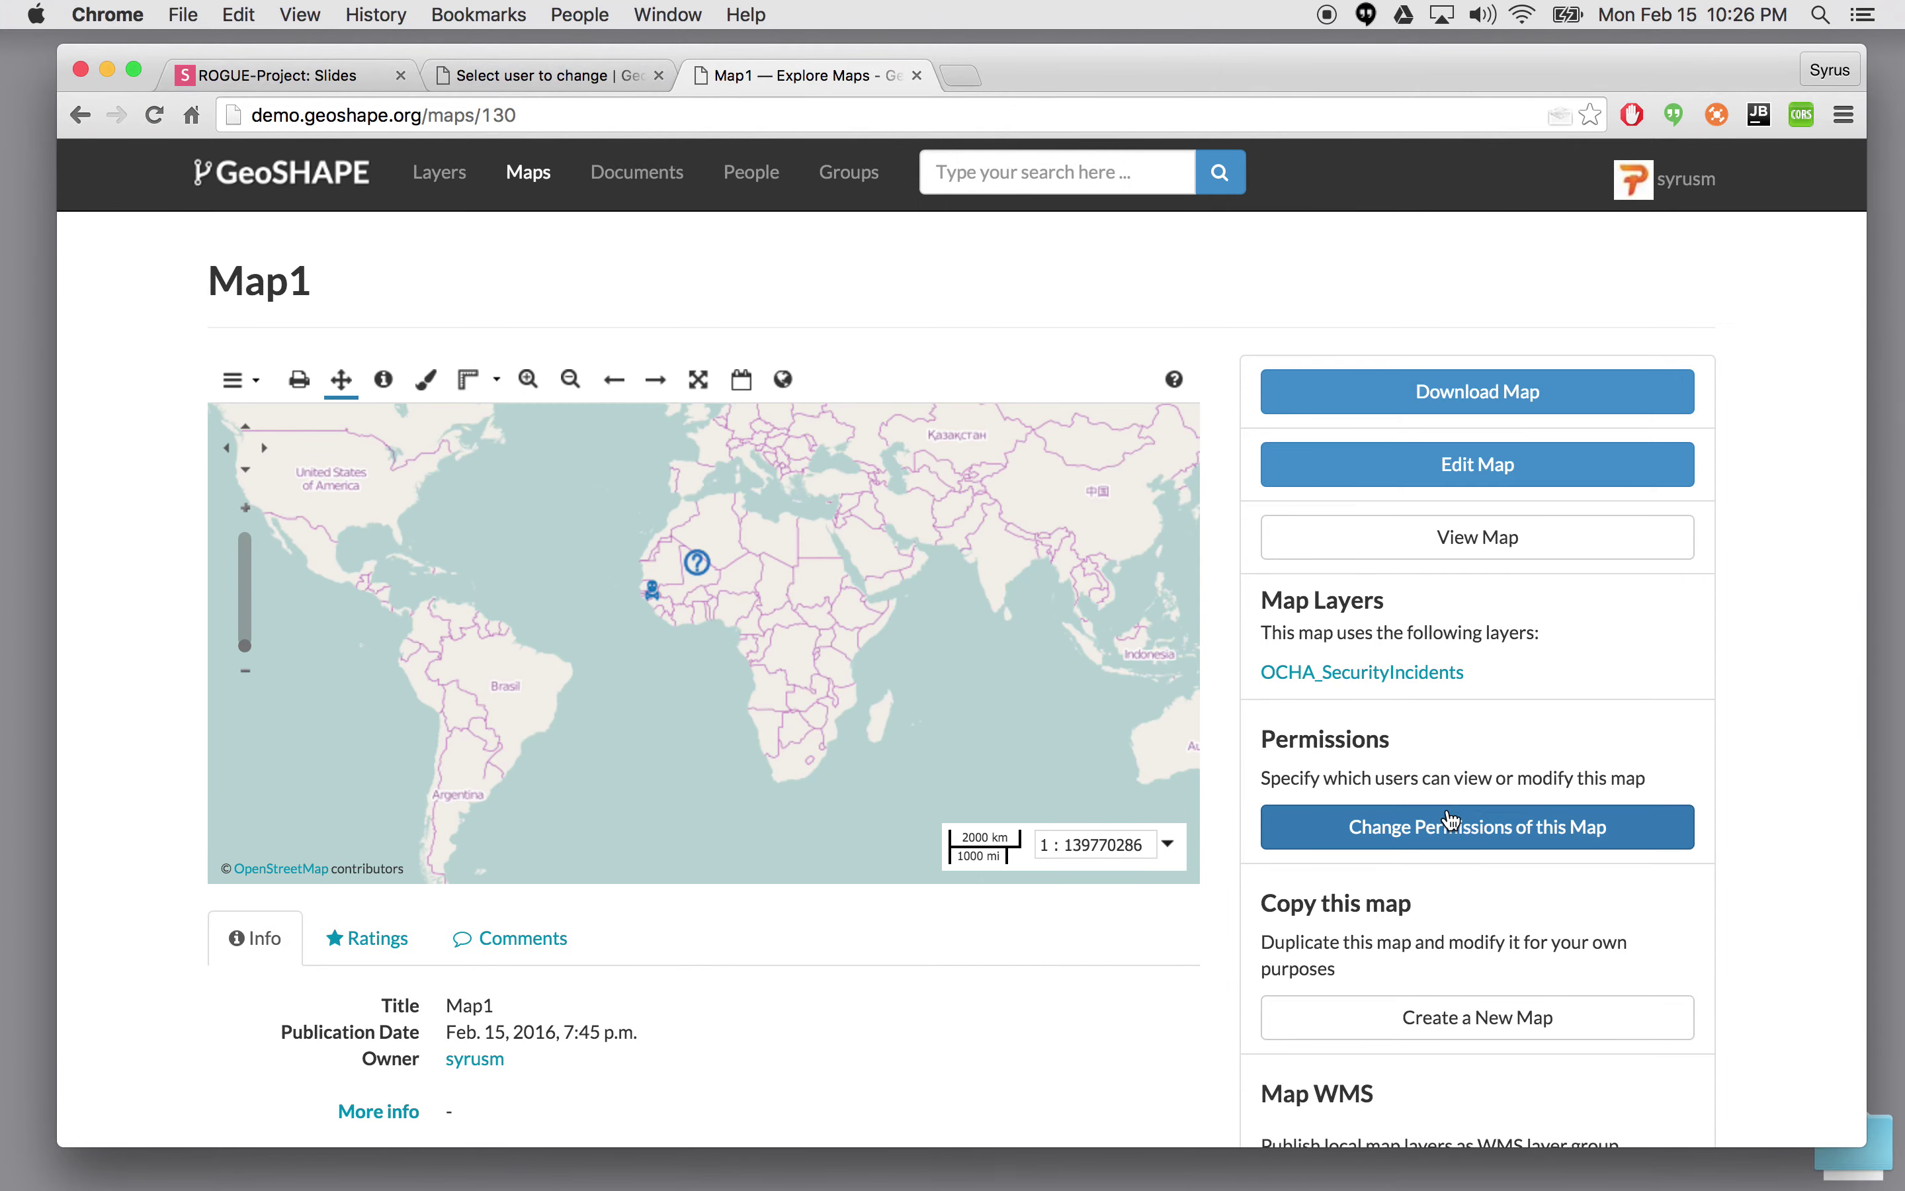
pyautogui.click(1503, 827)
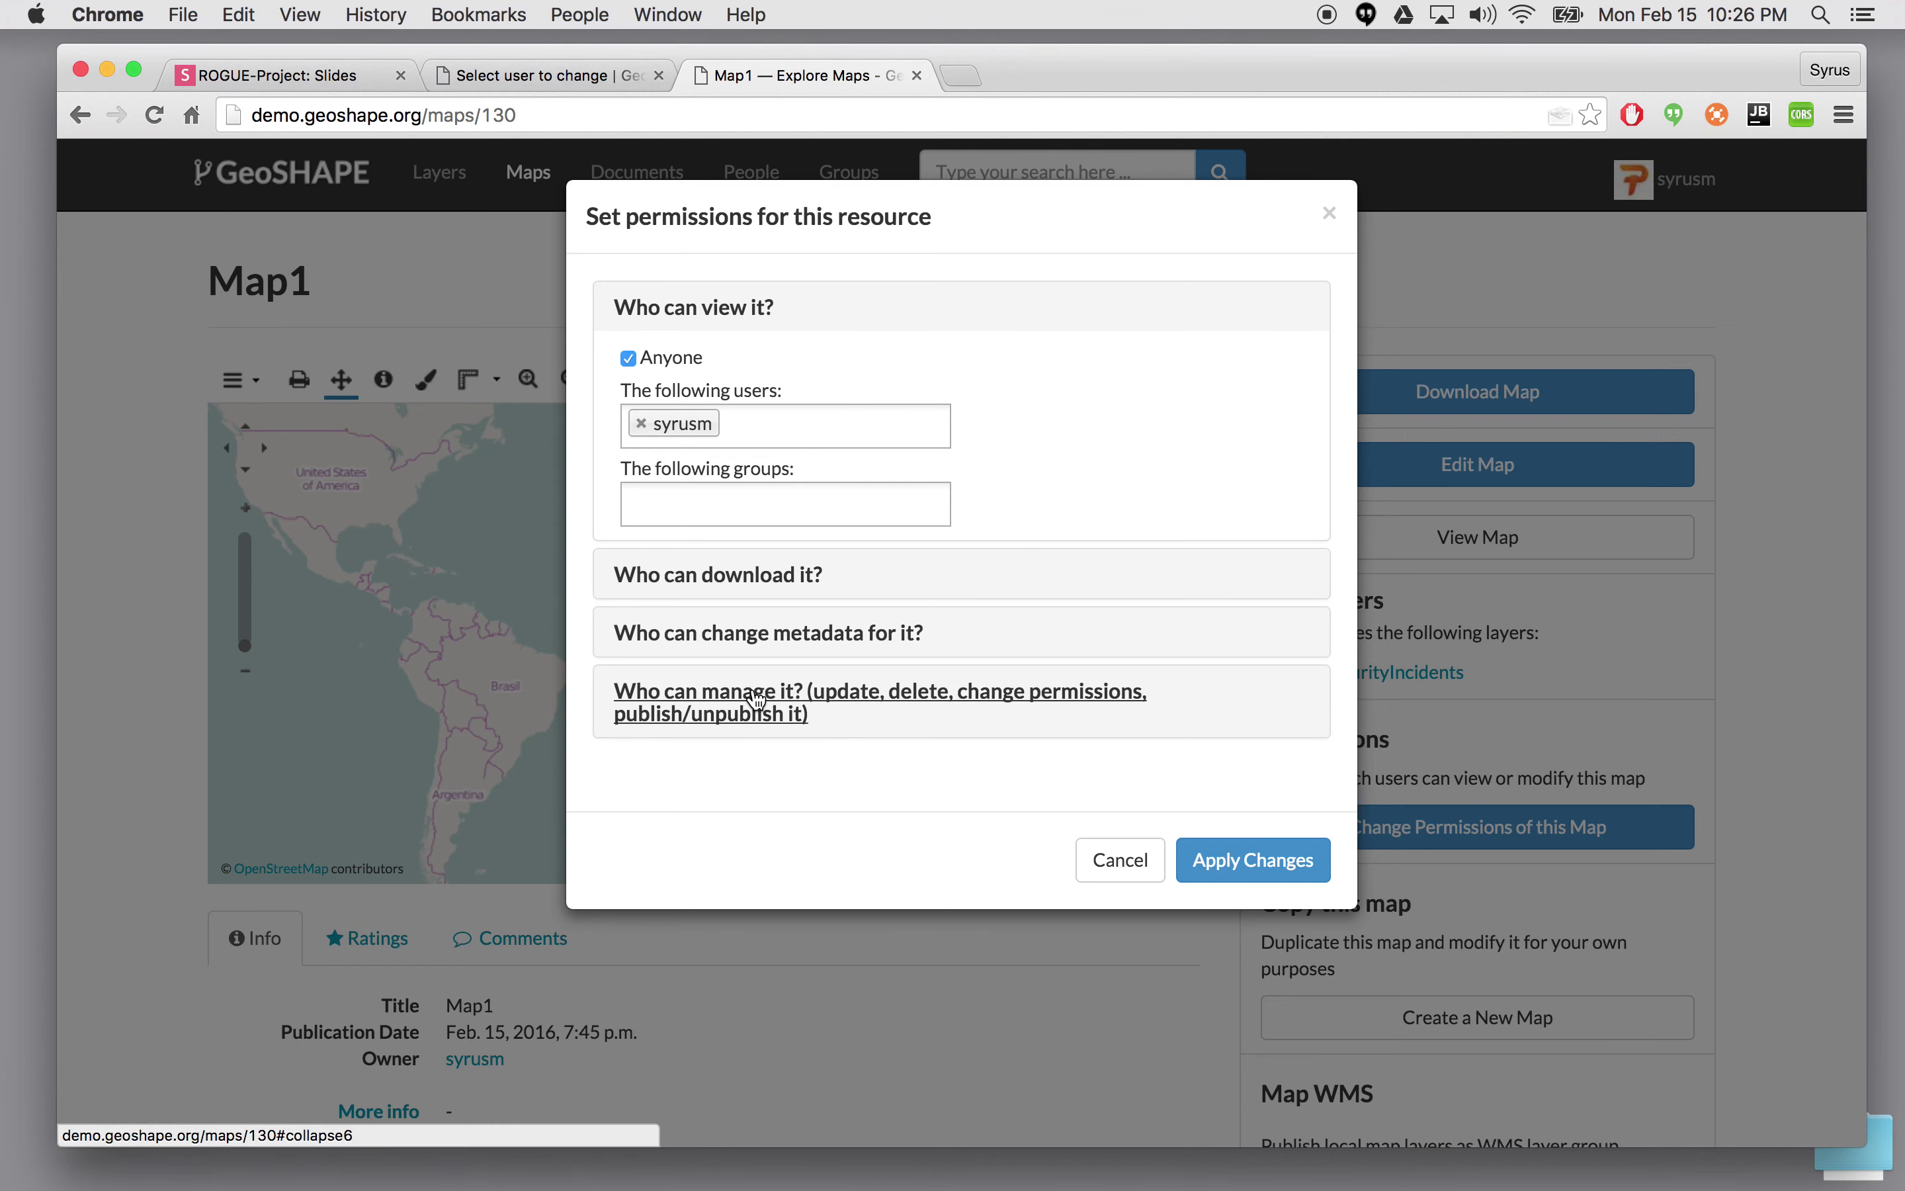
# - Add the exercise2 group under 'Who can manage it?' for Map1 and apply the changes
pyautogui.click(721, 700)
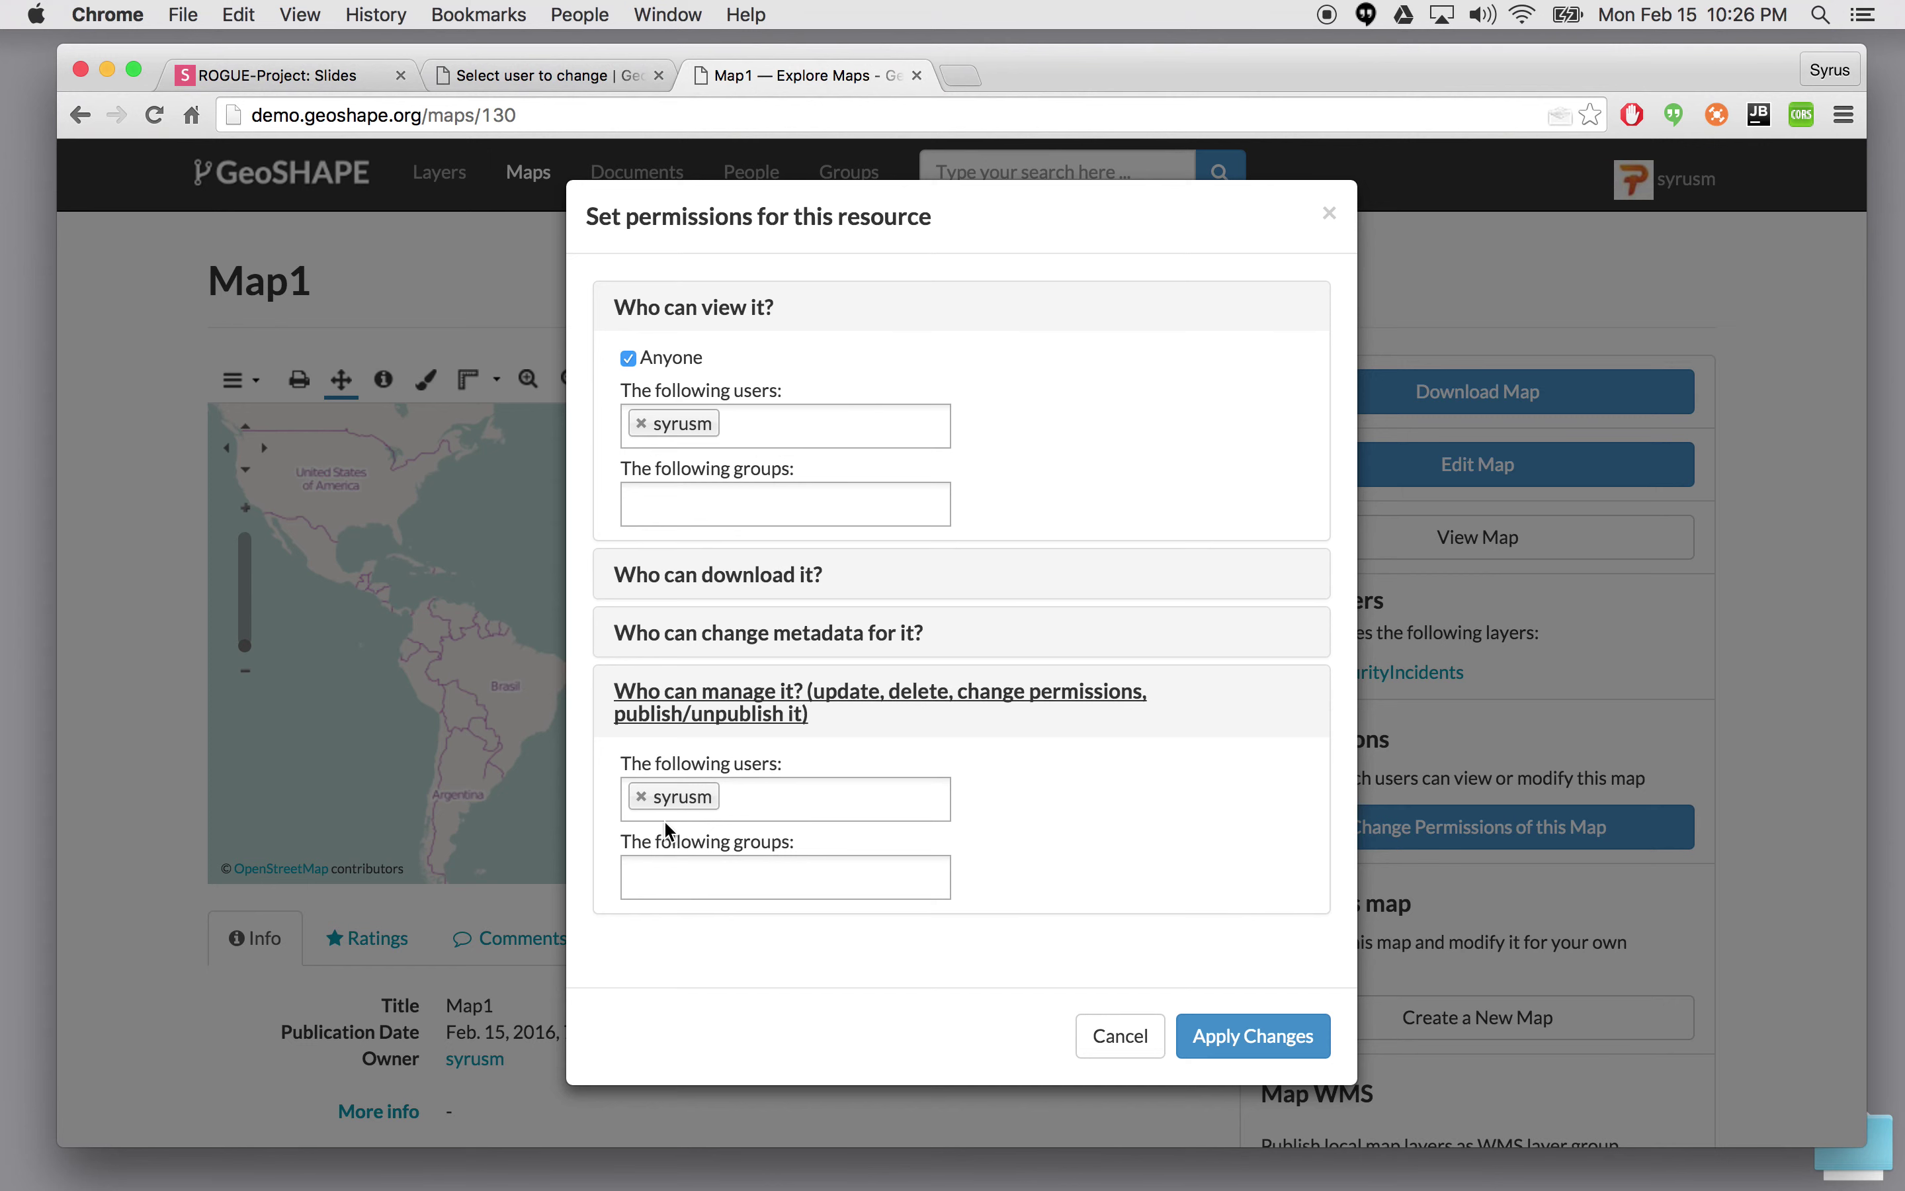
pyautogui.click(709, 865)
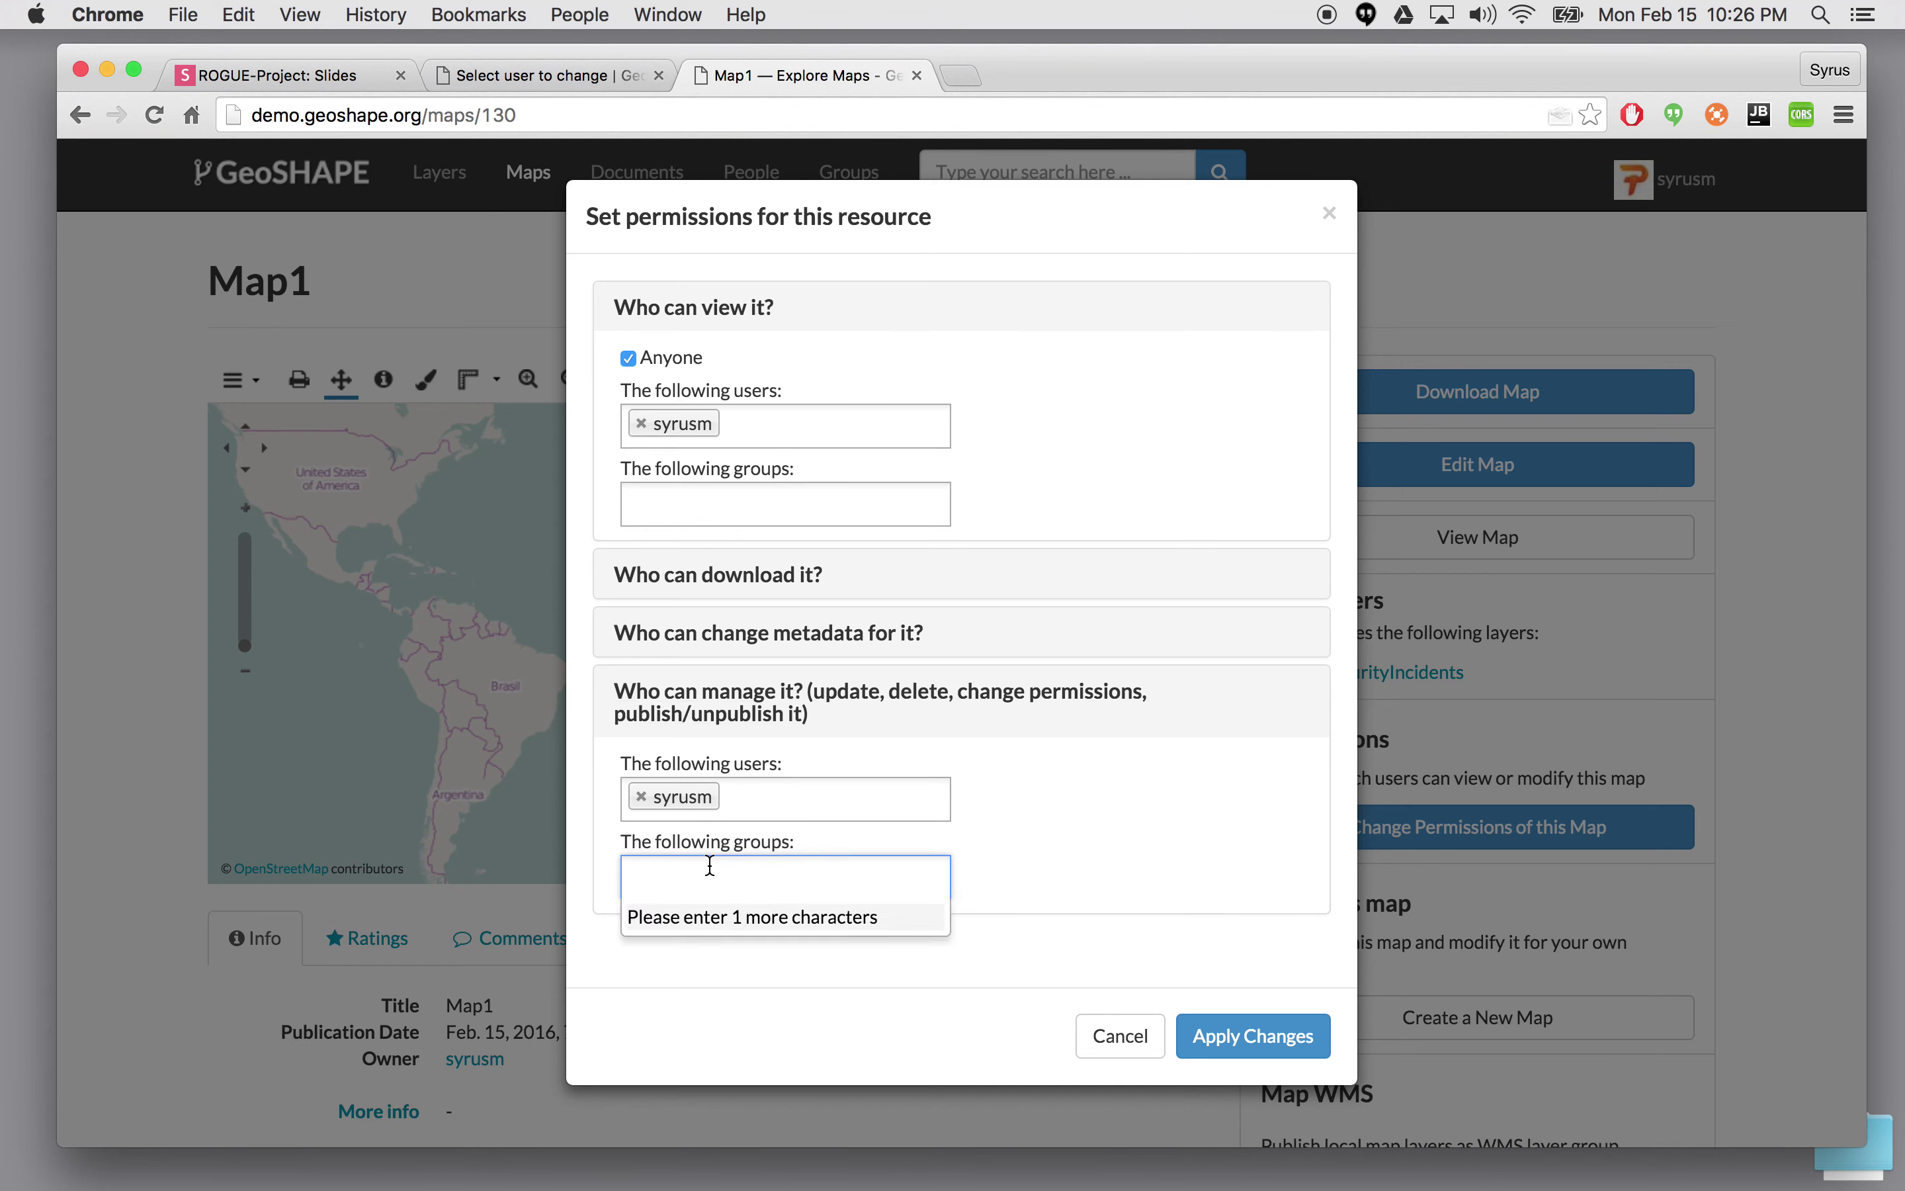
pyautogui.write('ex')
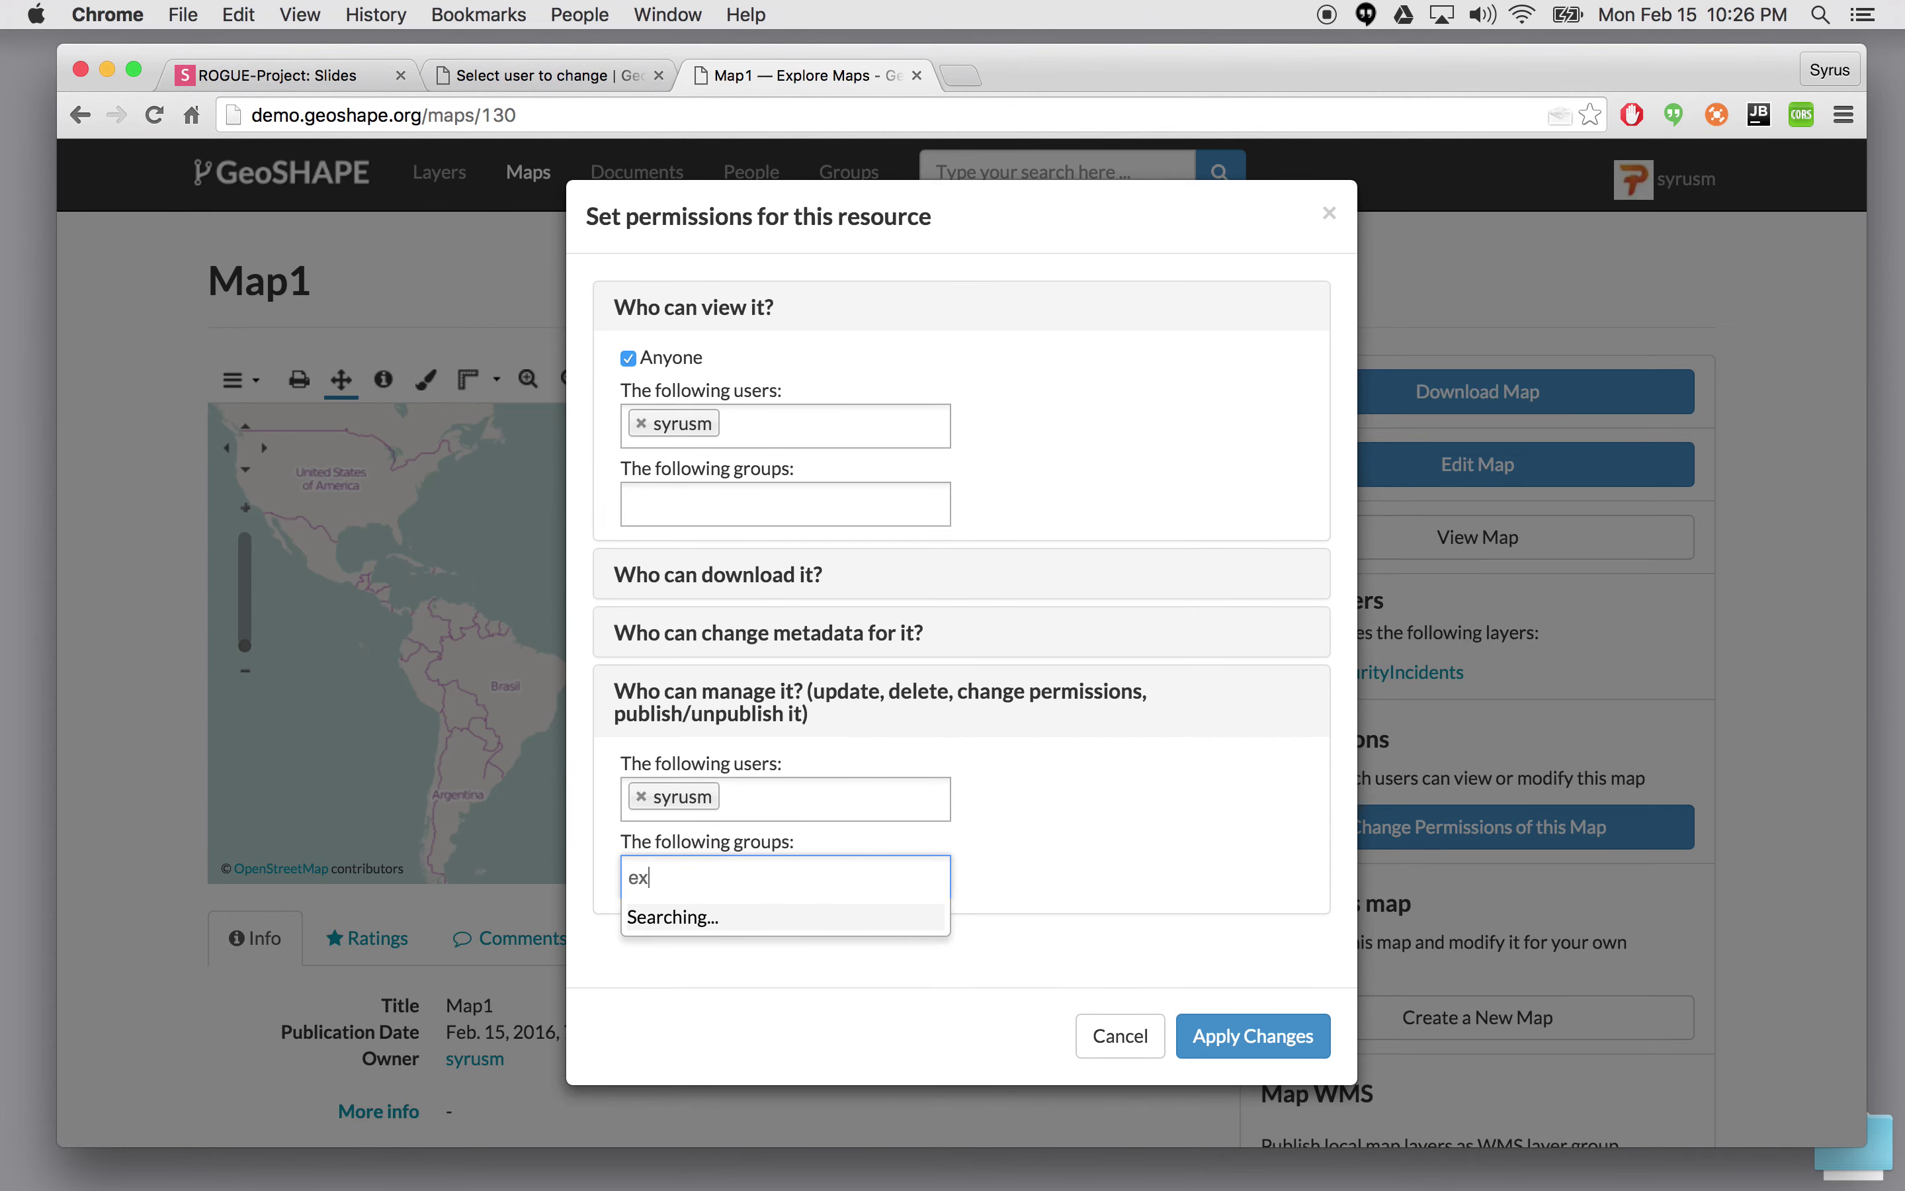
pyautogui.press('Down')
pyautogui.press('Return')
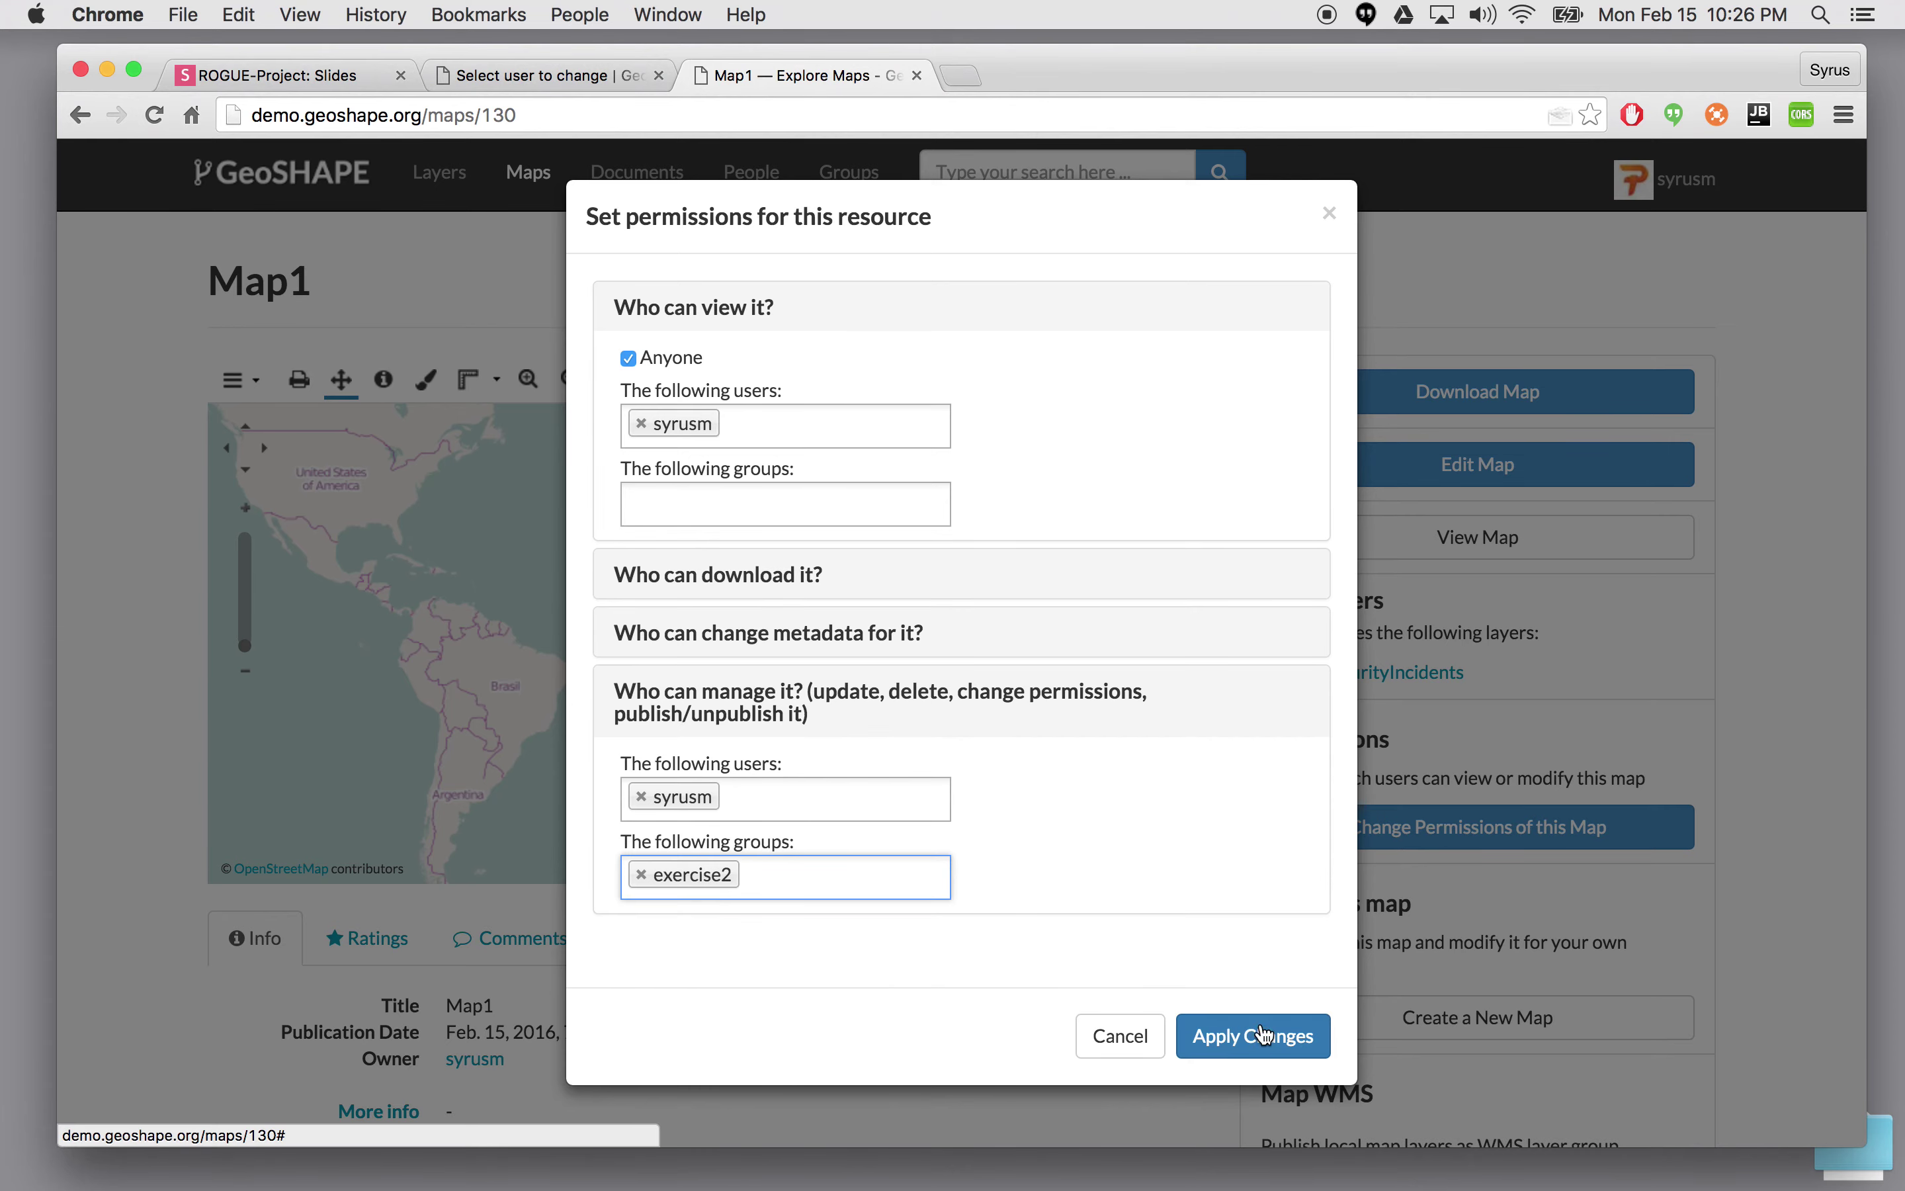
pyautogui.click(1266, 1034)
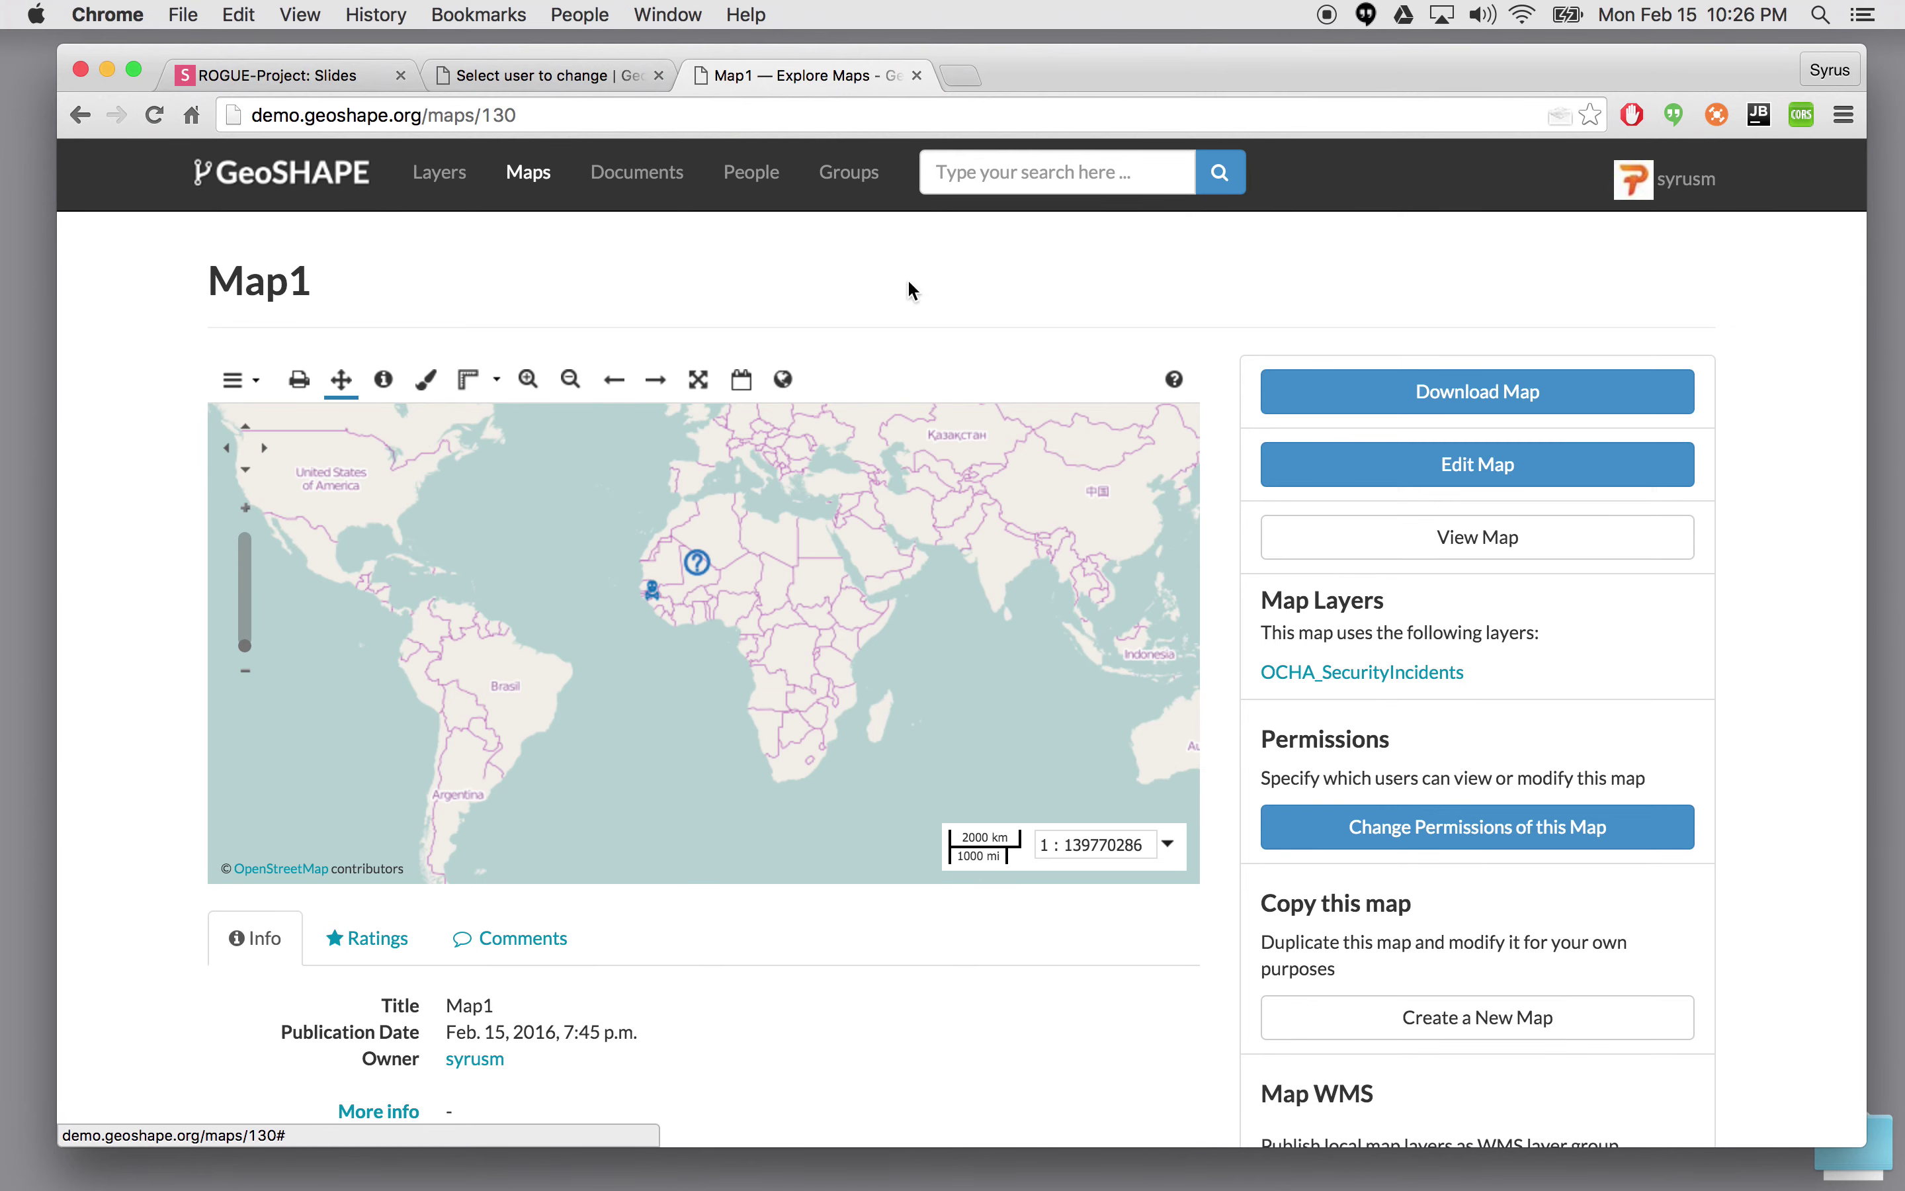
pyautogui.click(1685, 181)
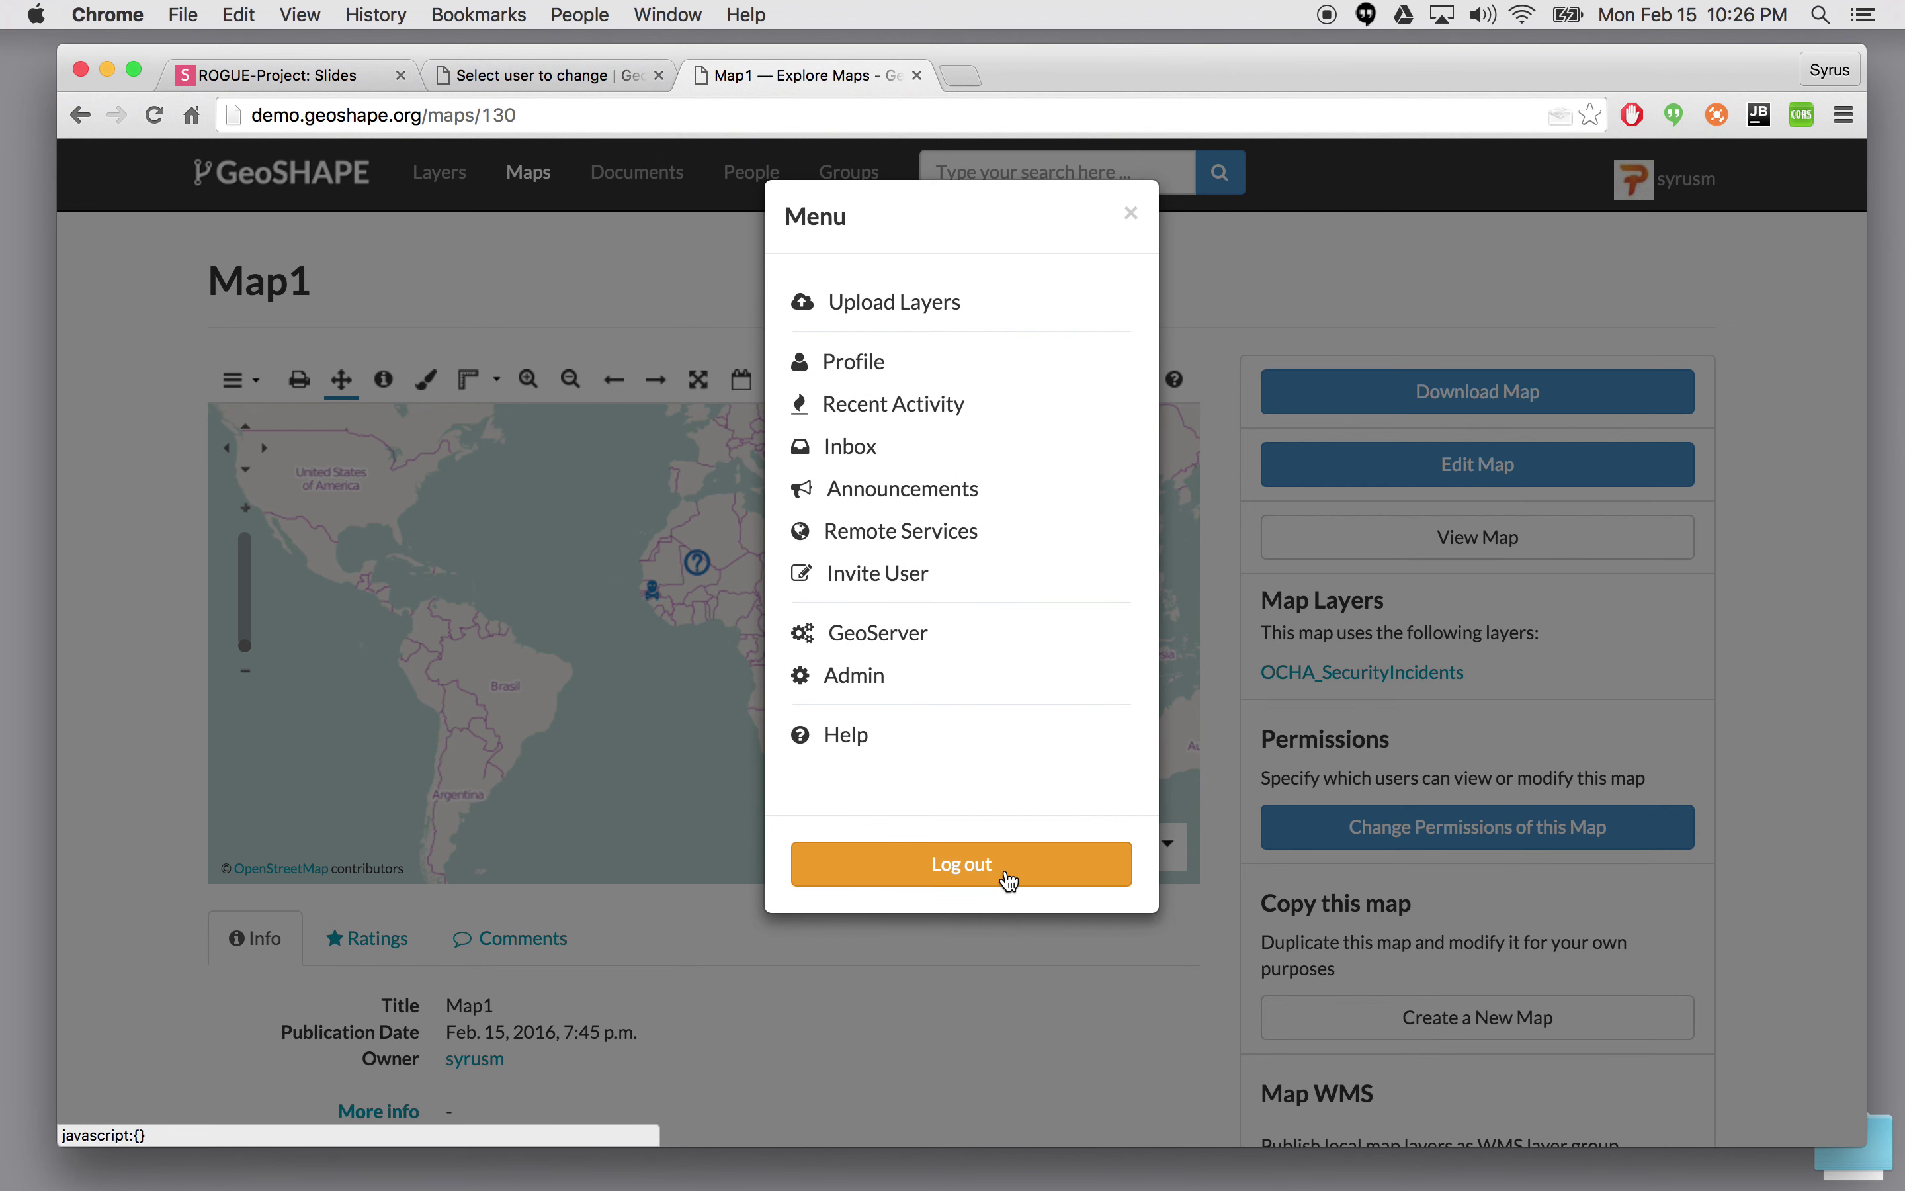
# - Log out of the owner account and sign in as user1 with its password
pyautogui.click(1010, 880)
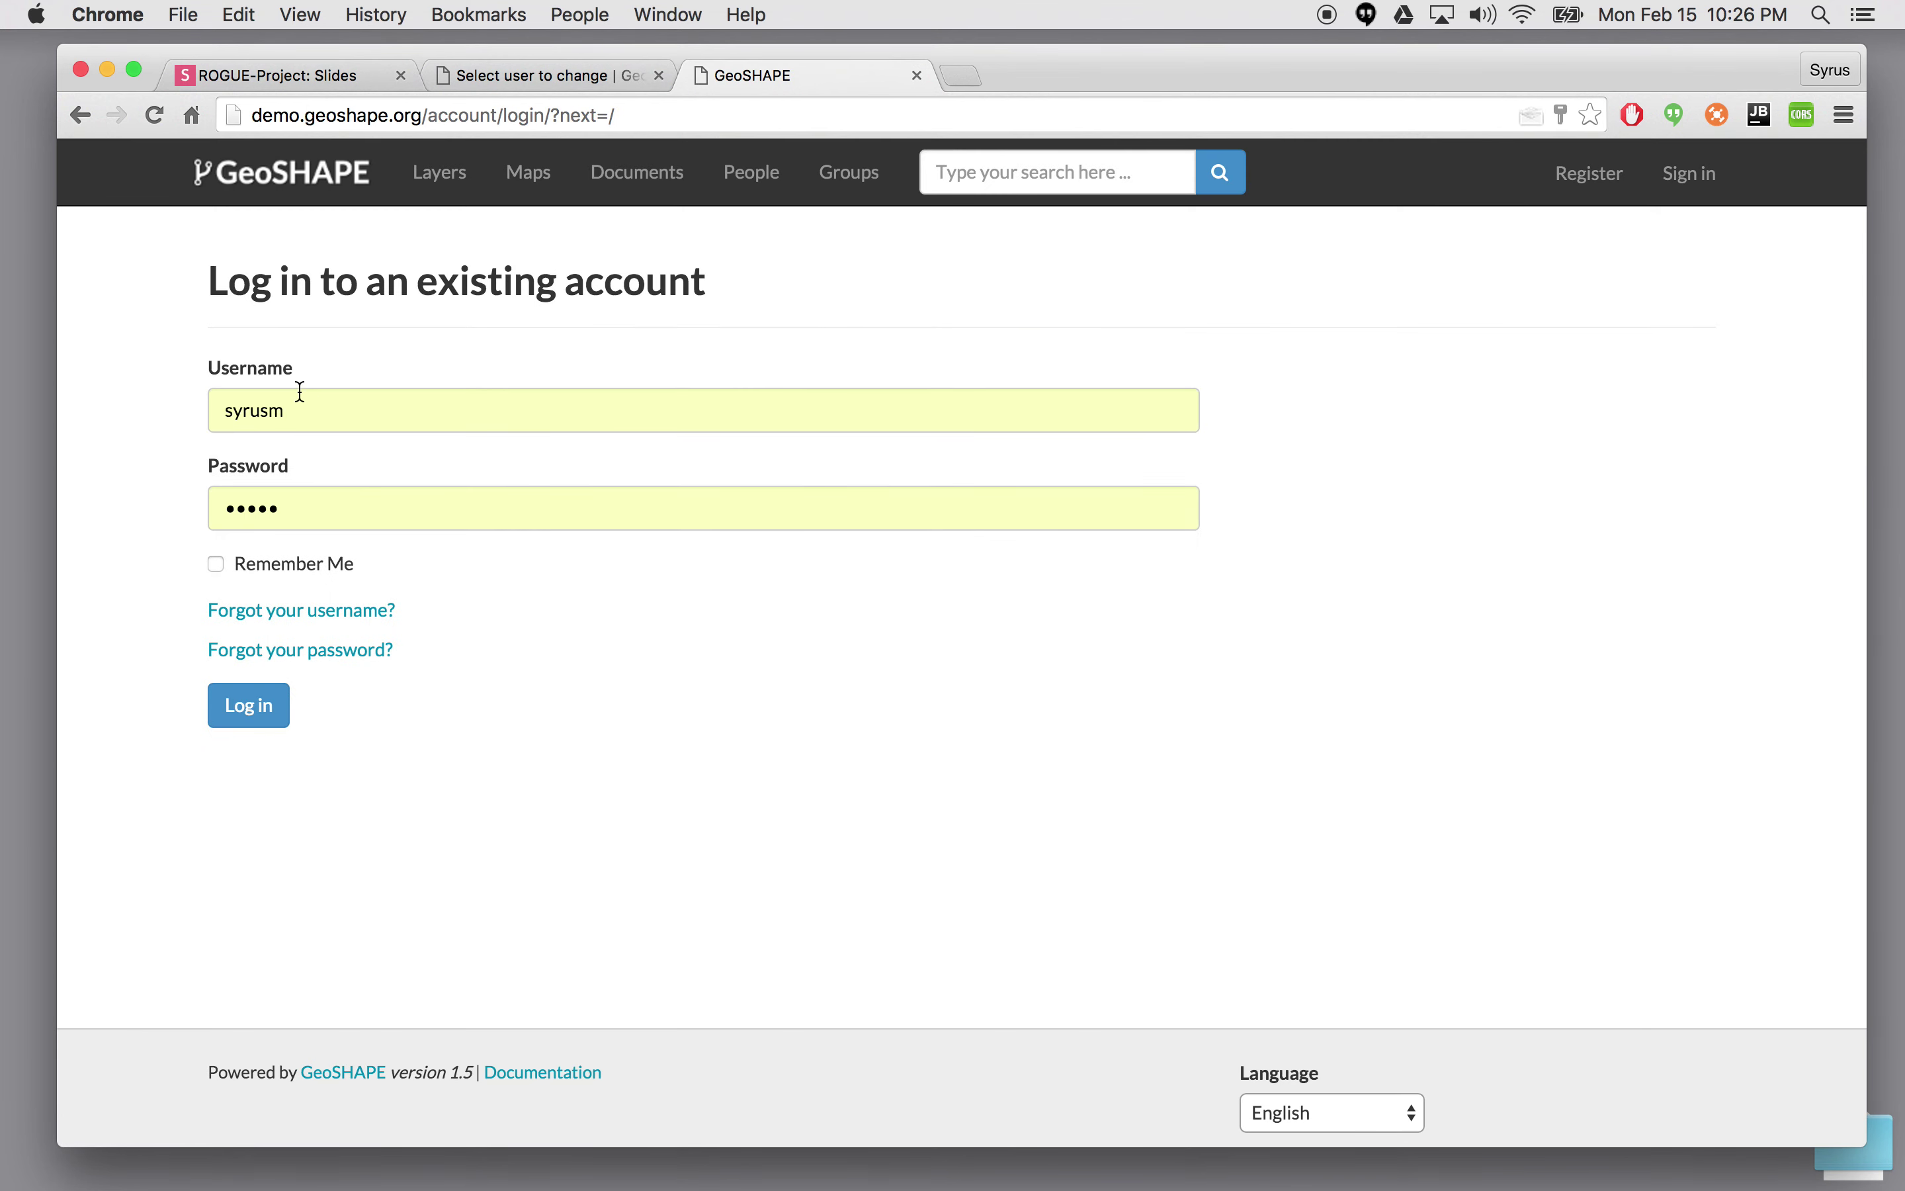
pyautogui.moveTo(298, 408); pyautogui.dragTo(132, 415)
pyautogui.write('user1')
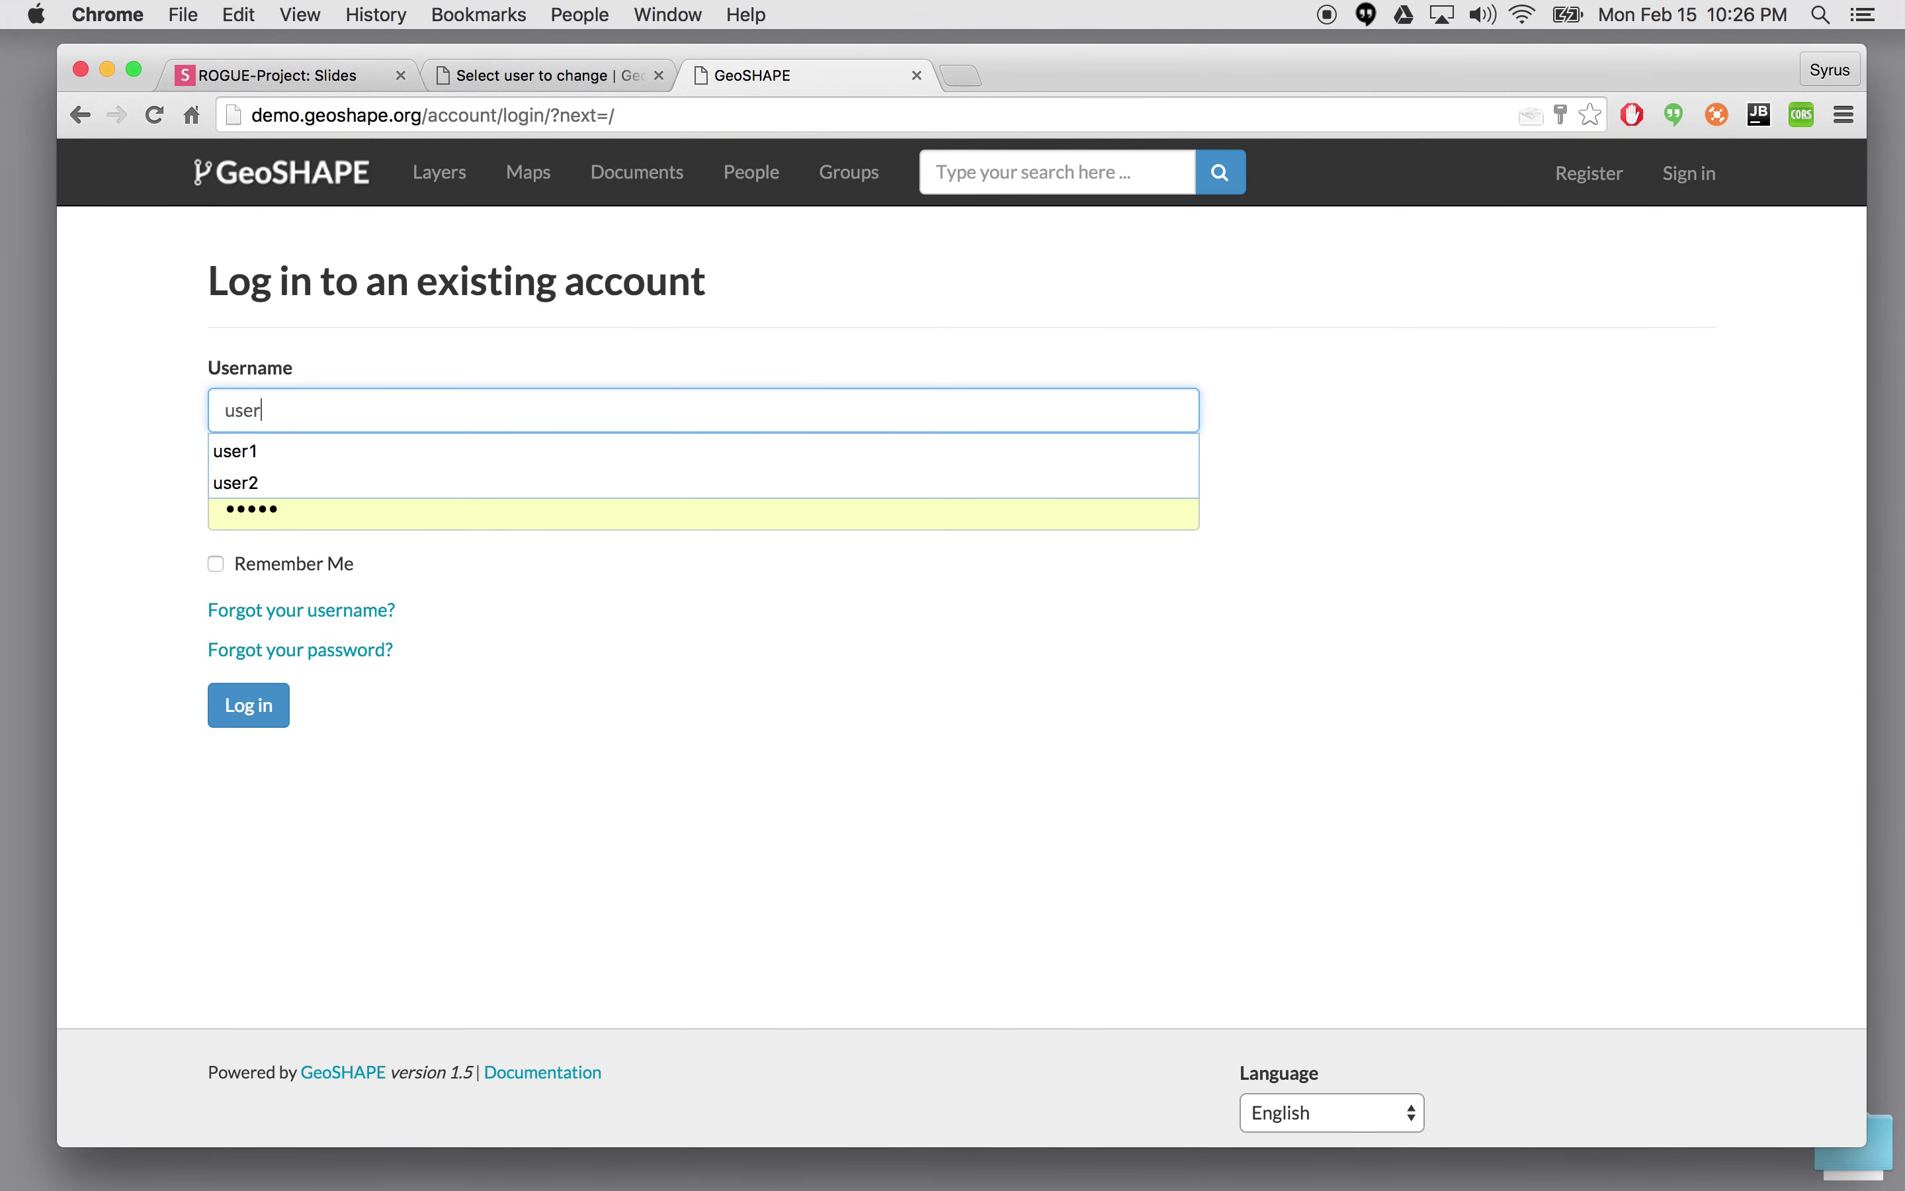
pyautogui.click(281, 450)
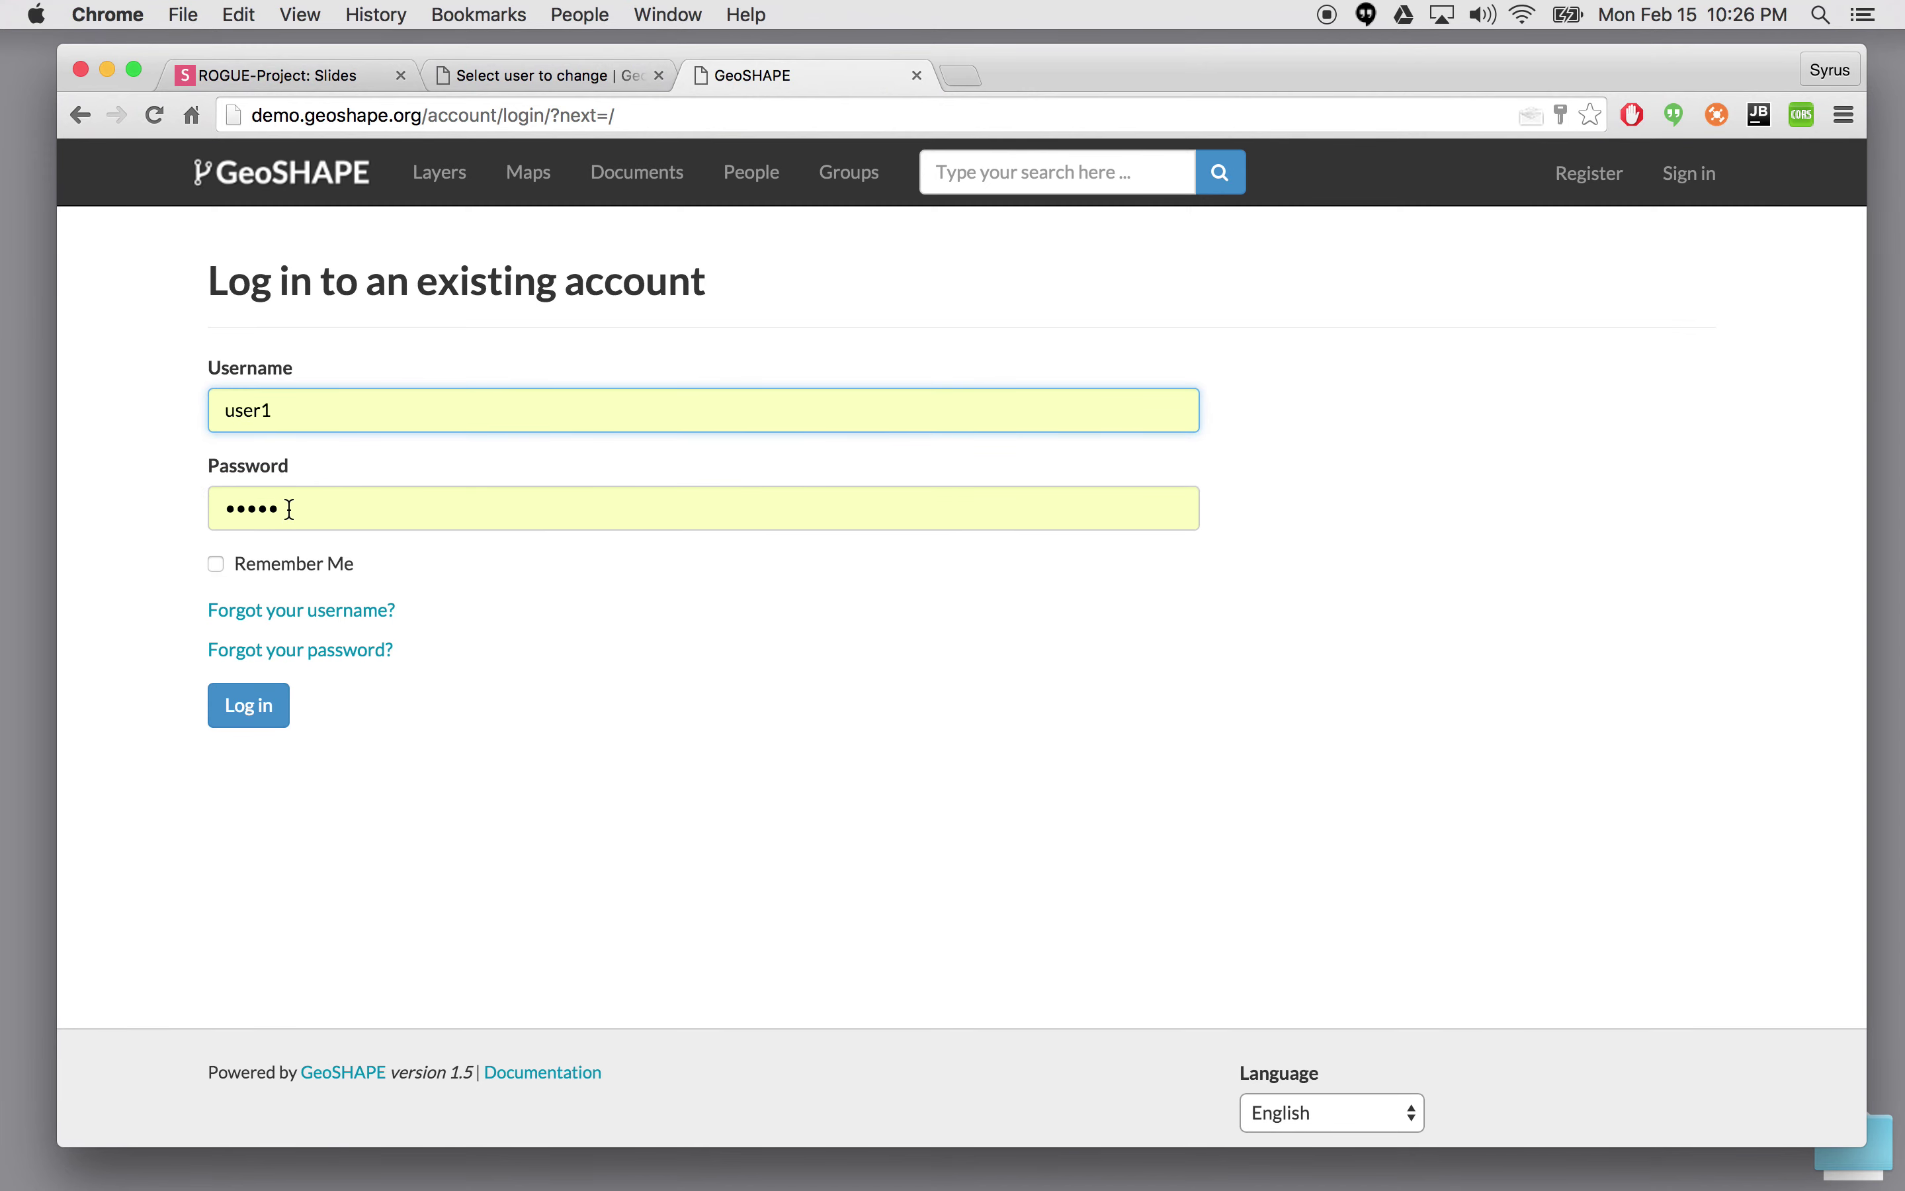
pyautogui.press('Tab')
pyautogui.write('user')
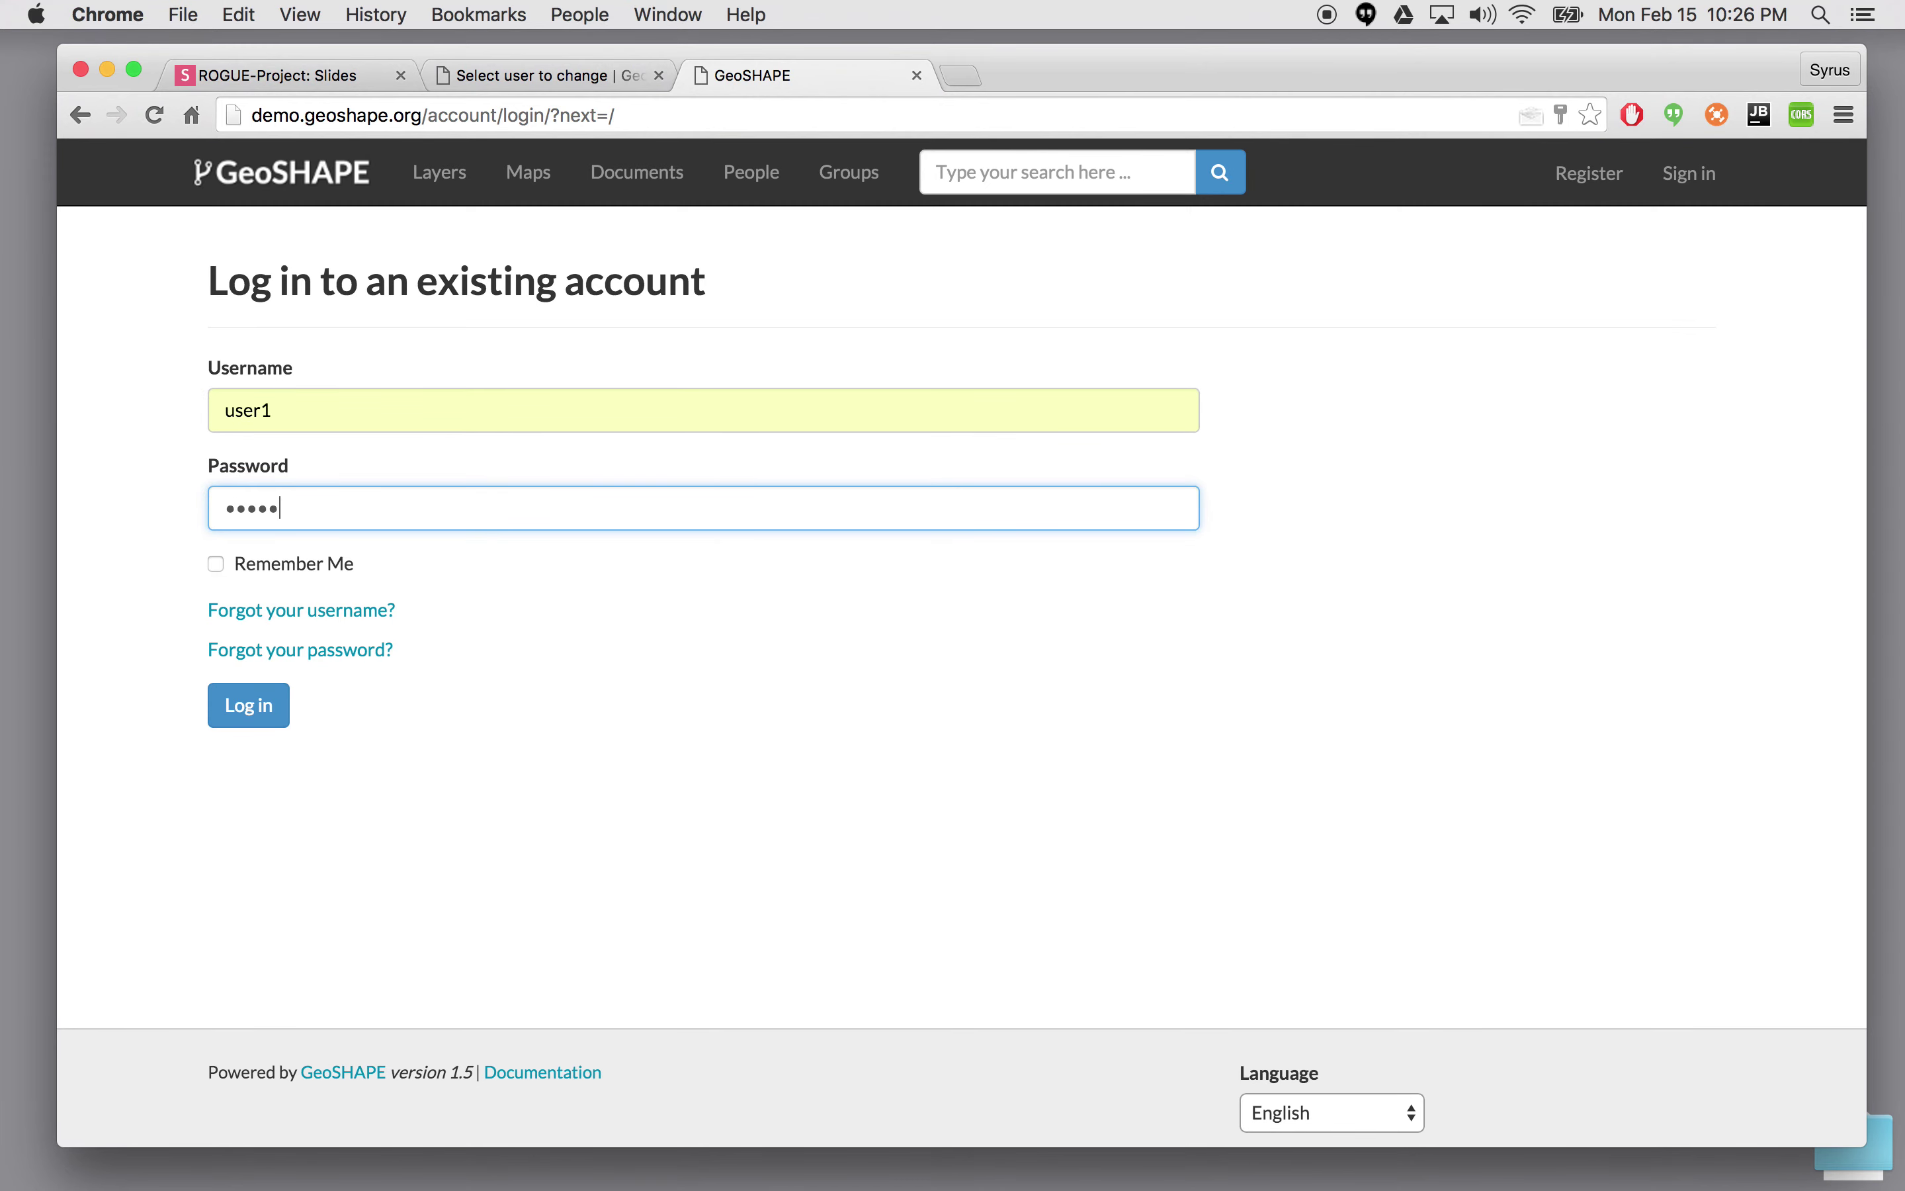
pyautogui.press('Return')
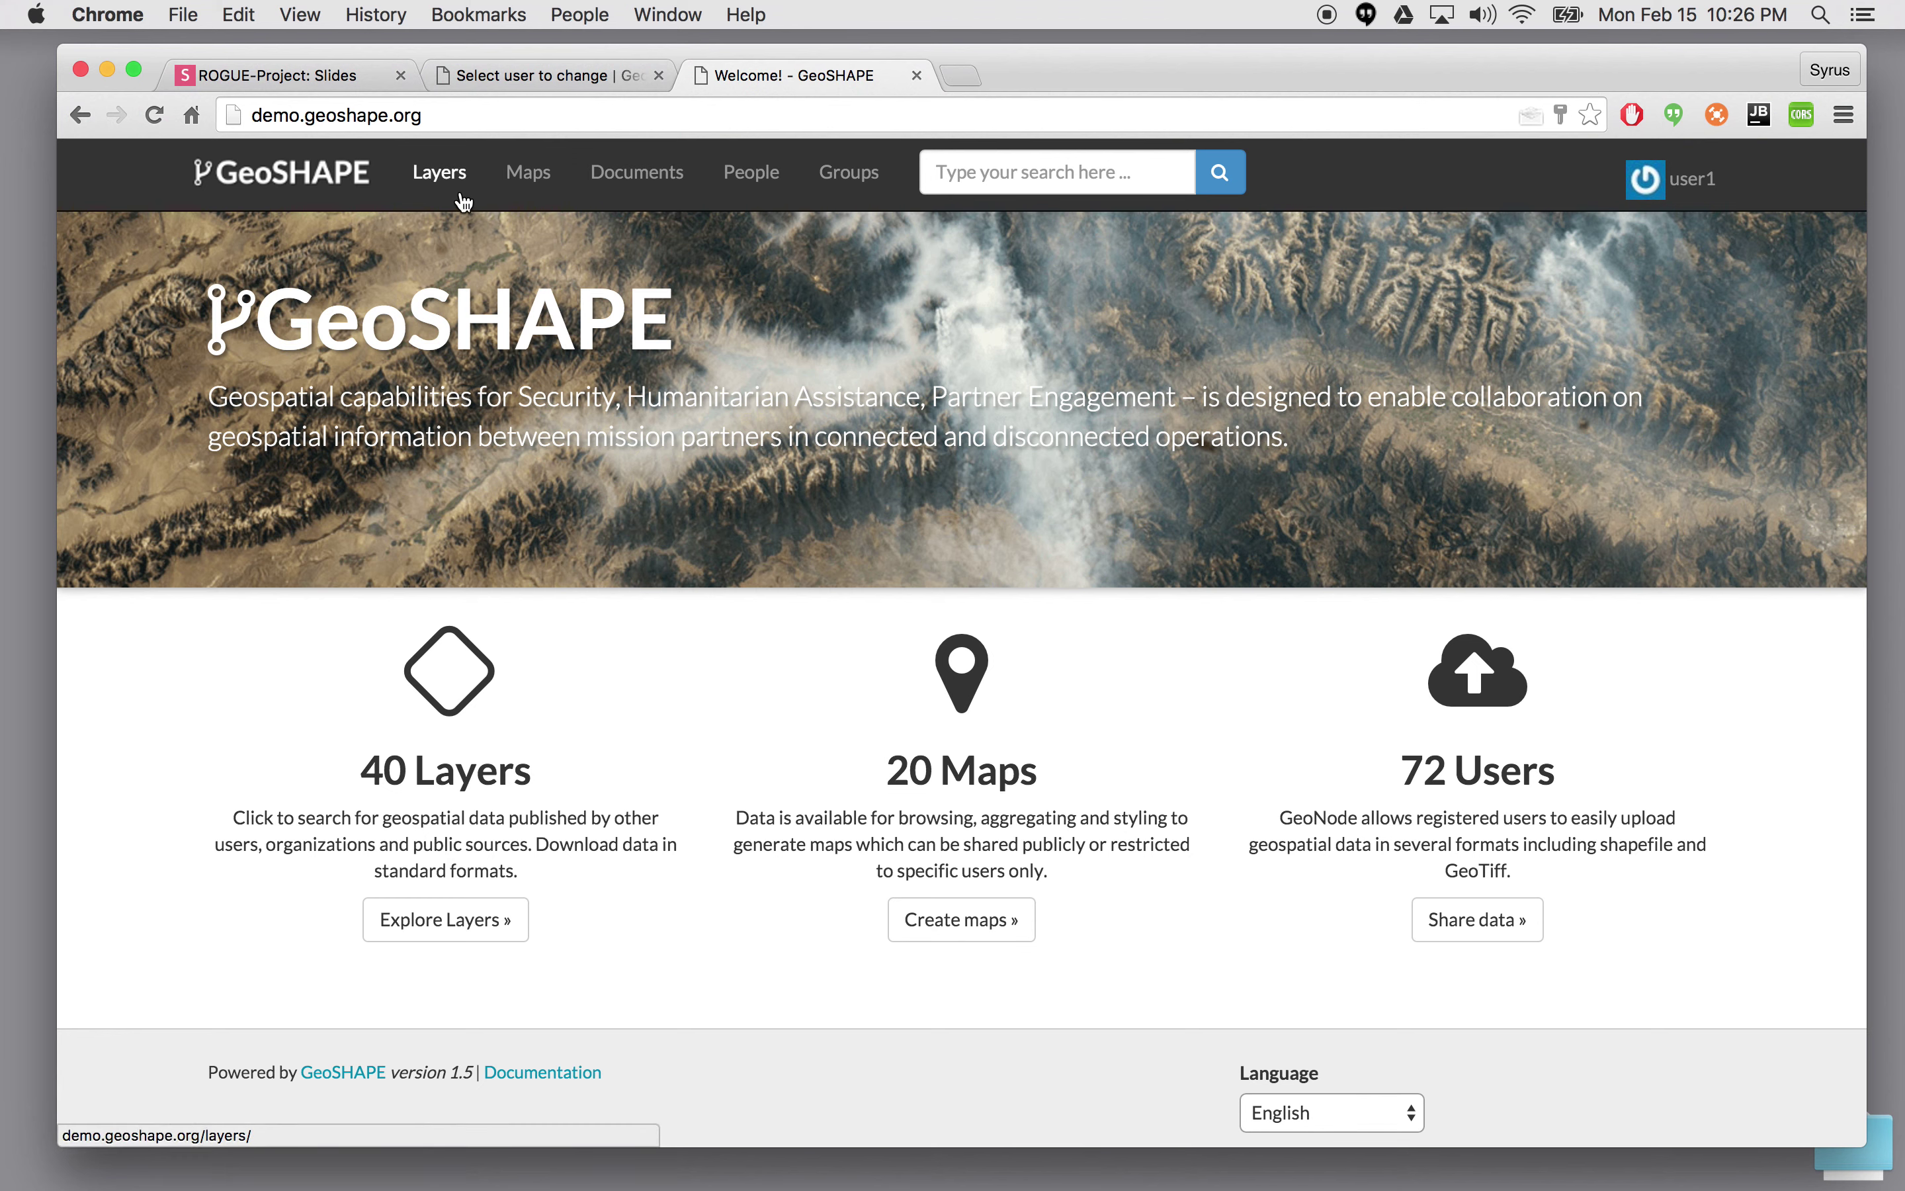
# - Open Map1's details page from the maps list and review its editing and permission options
pyautogui.click(523, 178)
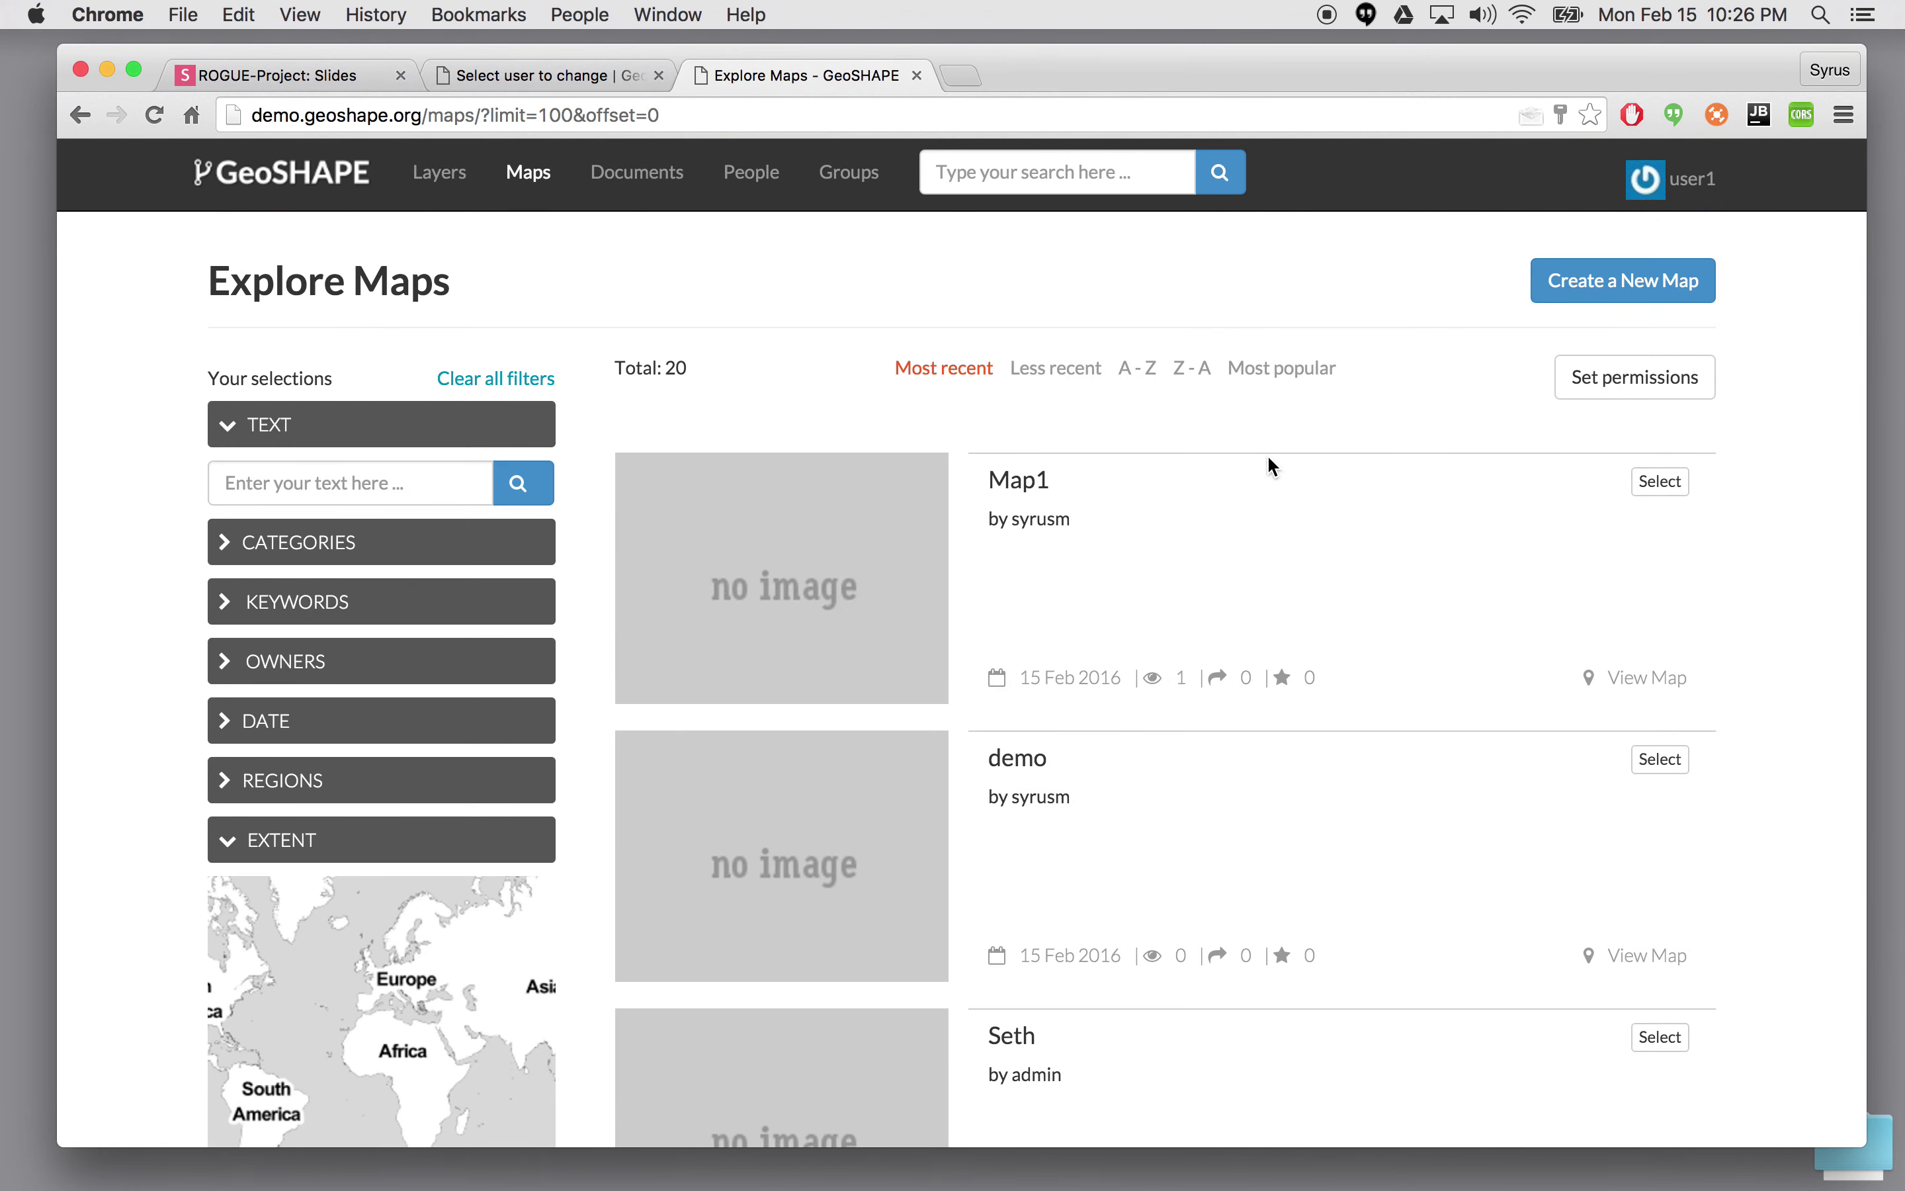
pyautogui.click(1016, 484)
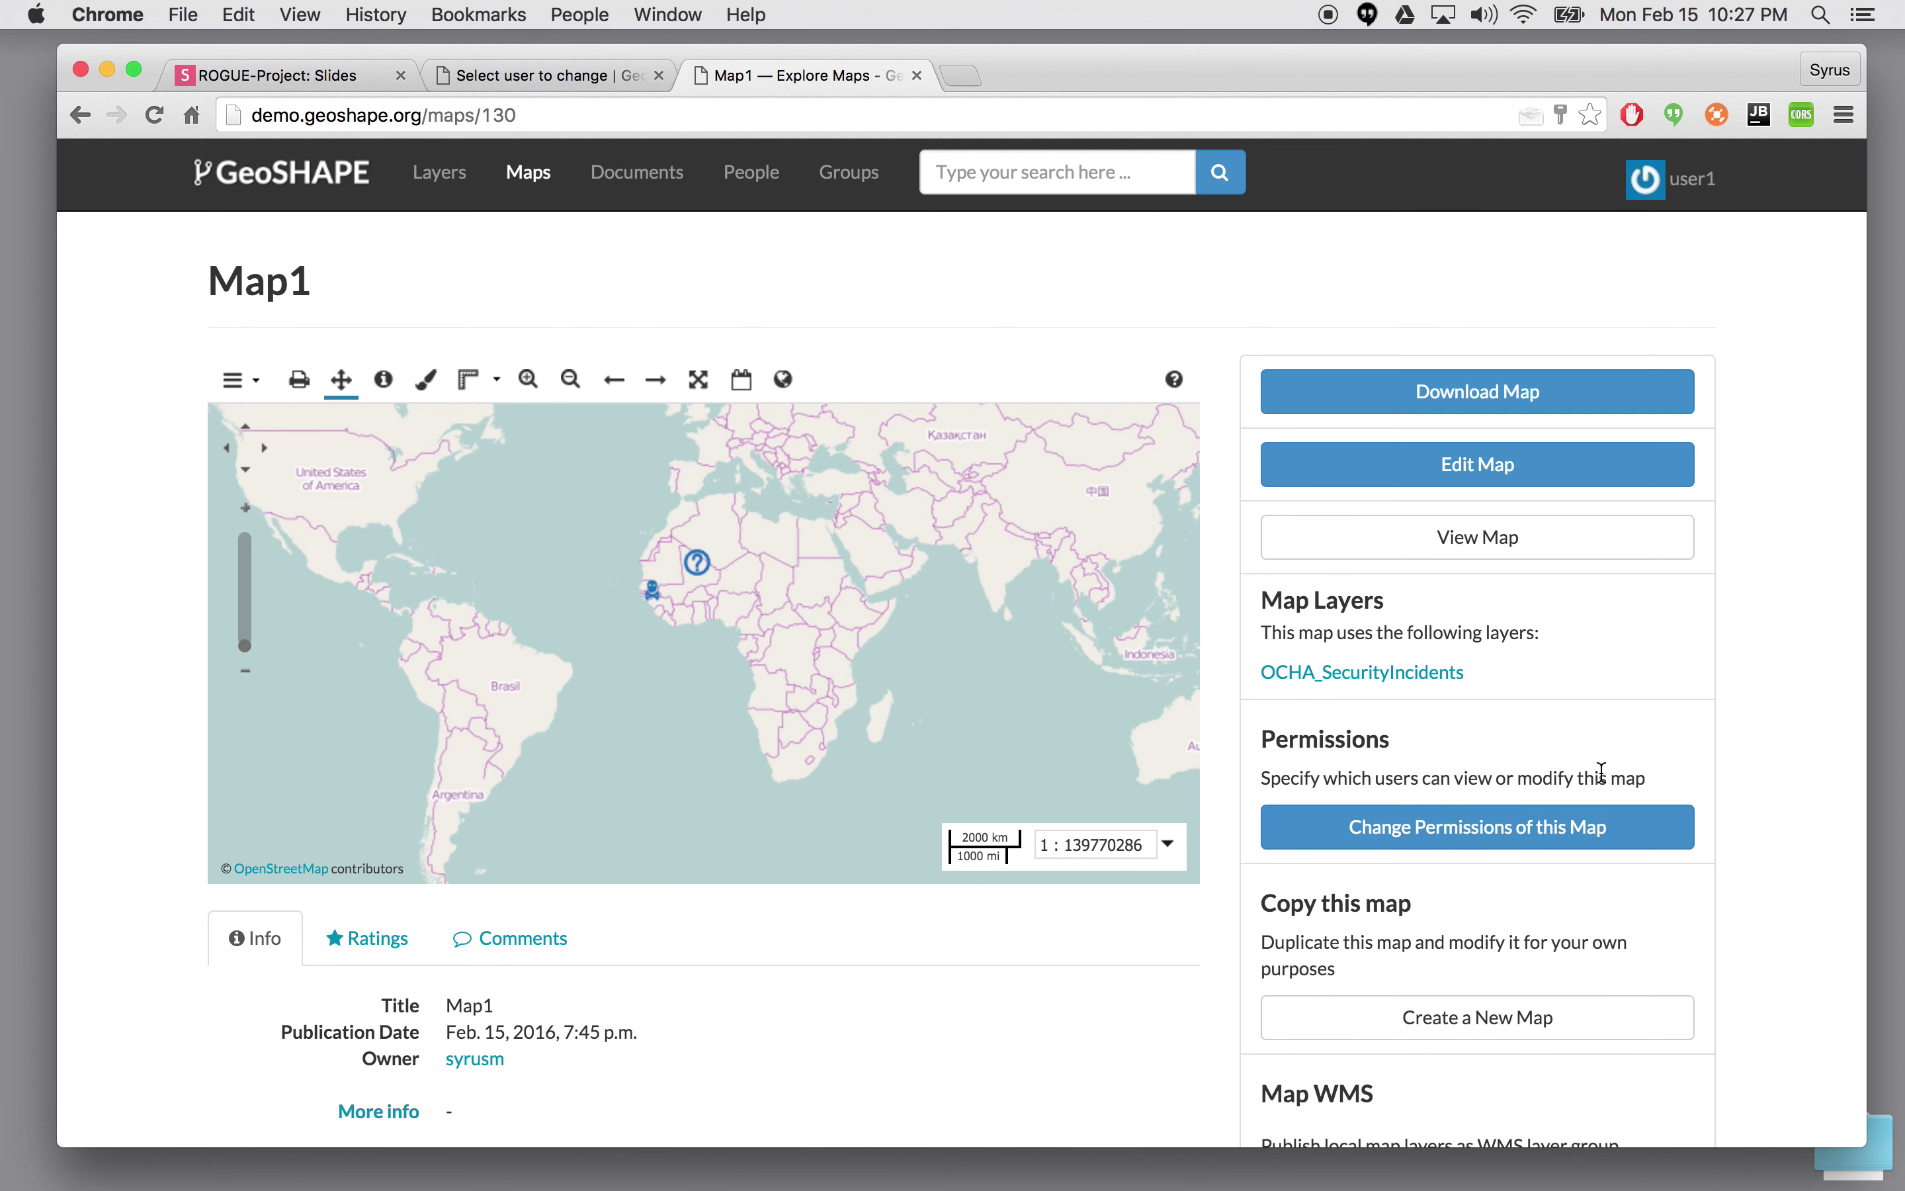
pyautogui.scroll(-2, 1598, 768)
pyautogui.scroll(2, 1528, 599)
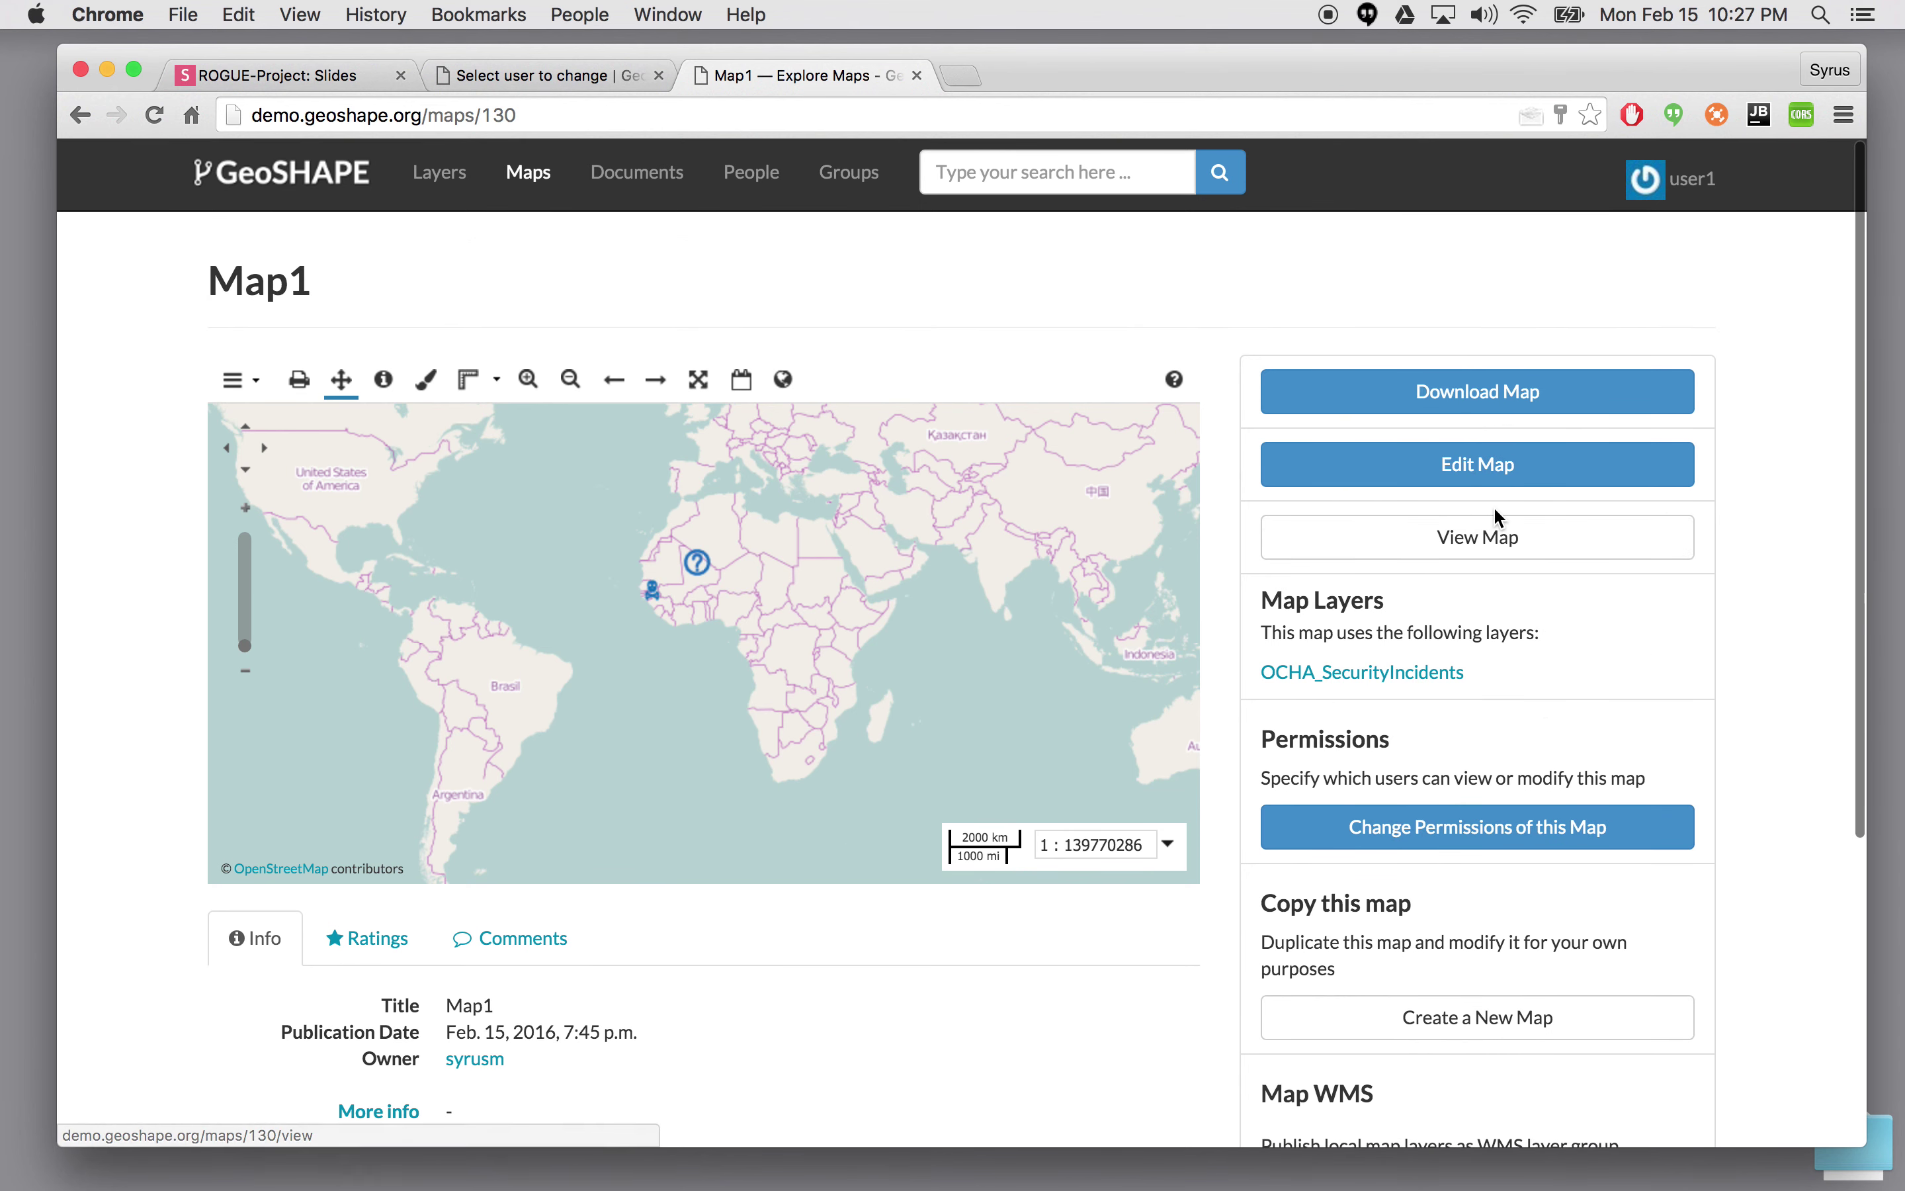
# - View Map1 in the map viewer and read the OCHA incident popups near Mali and Dakar, then close the popup
pyautogui.click(1517, 551)
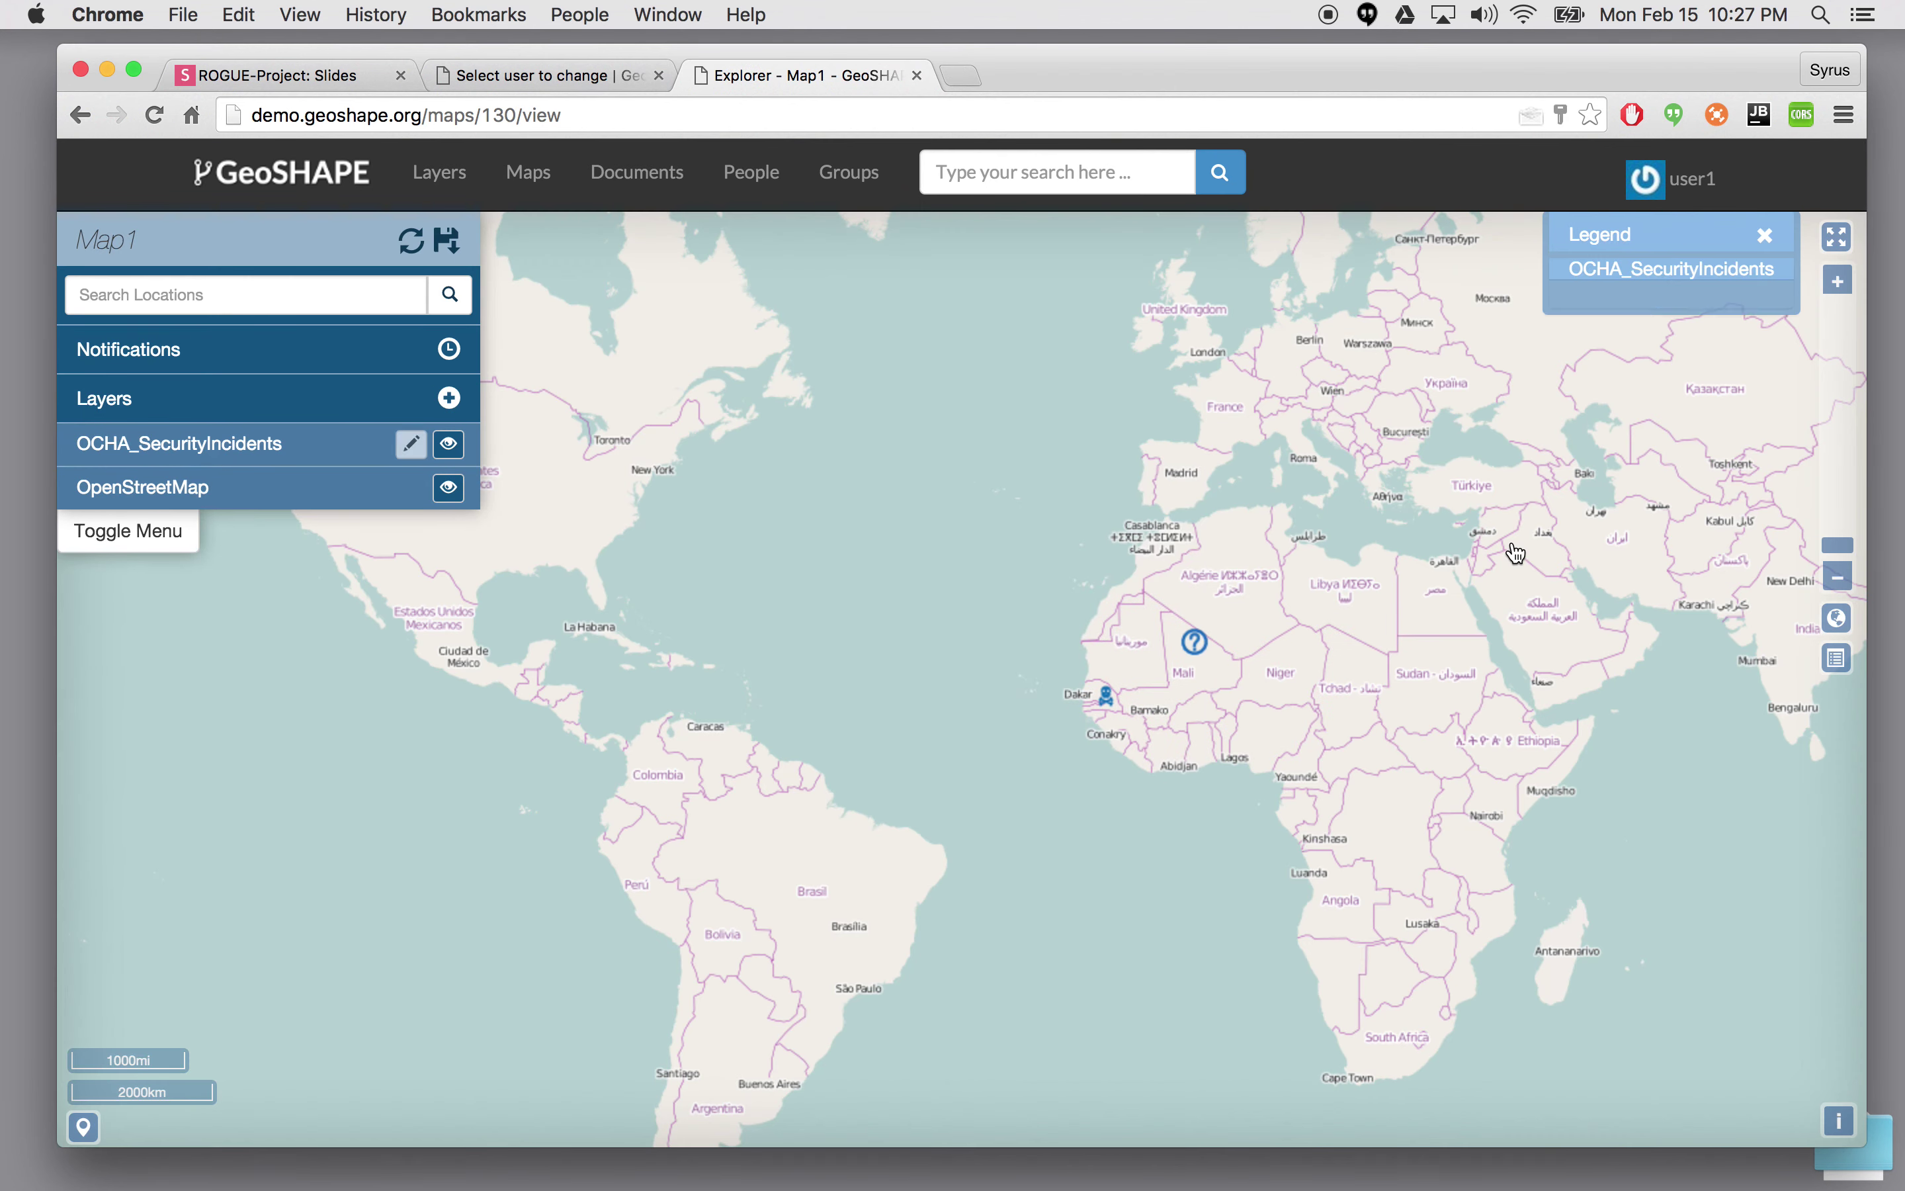
pyautogui.click(1194, 642)
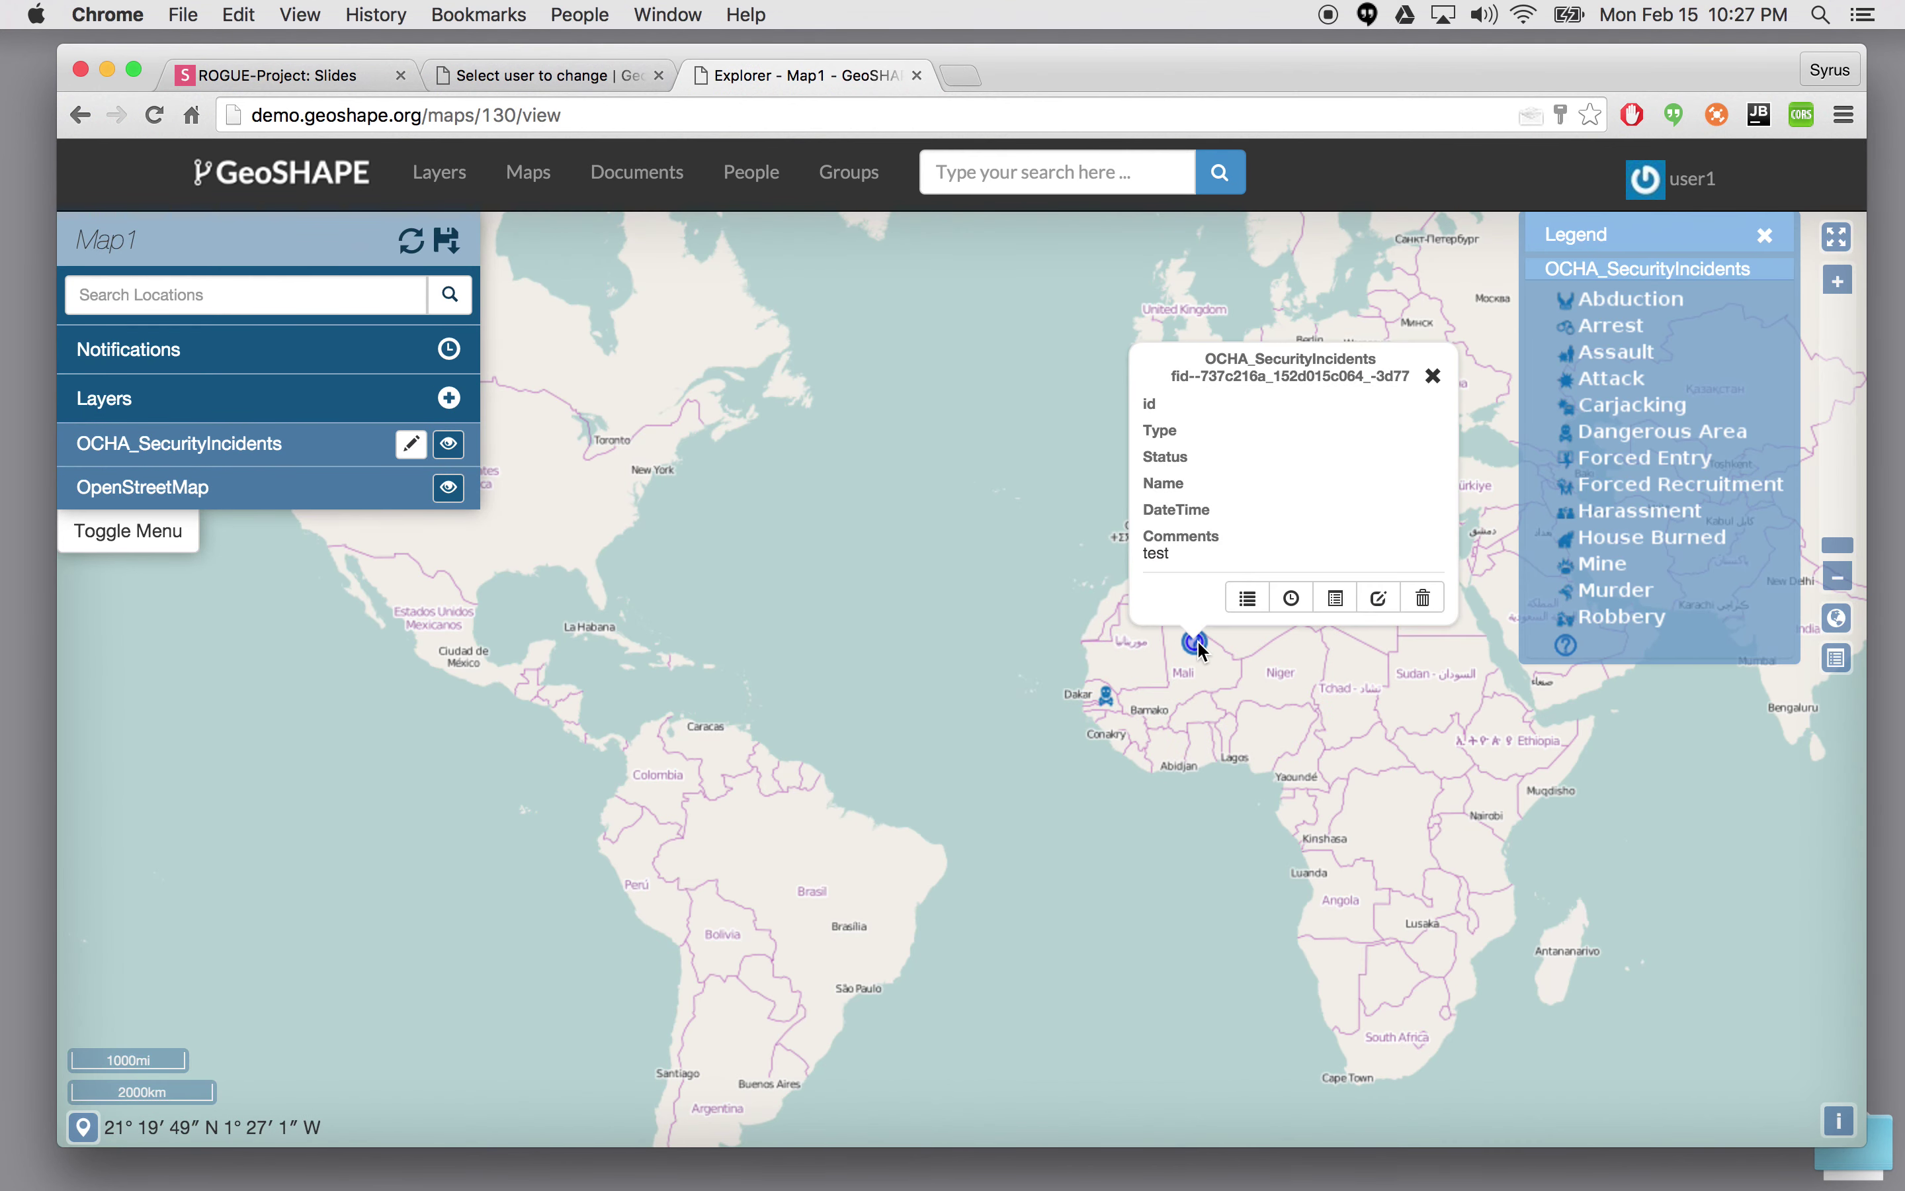
pyautogui.click(1108, 704)
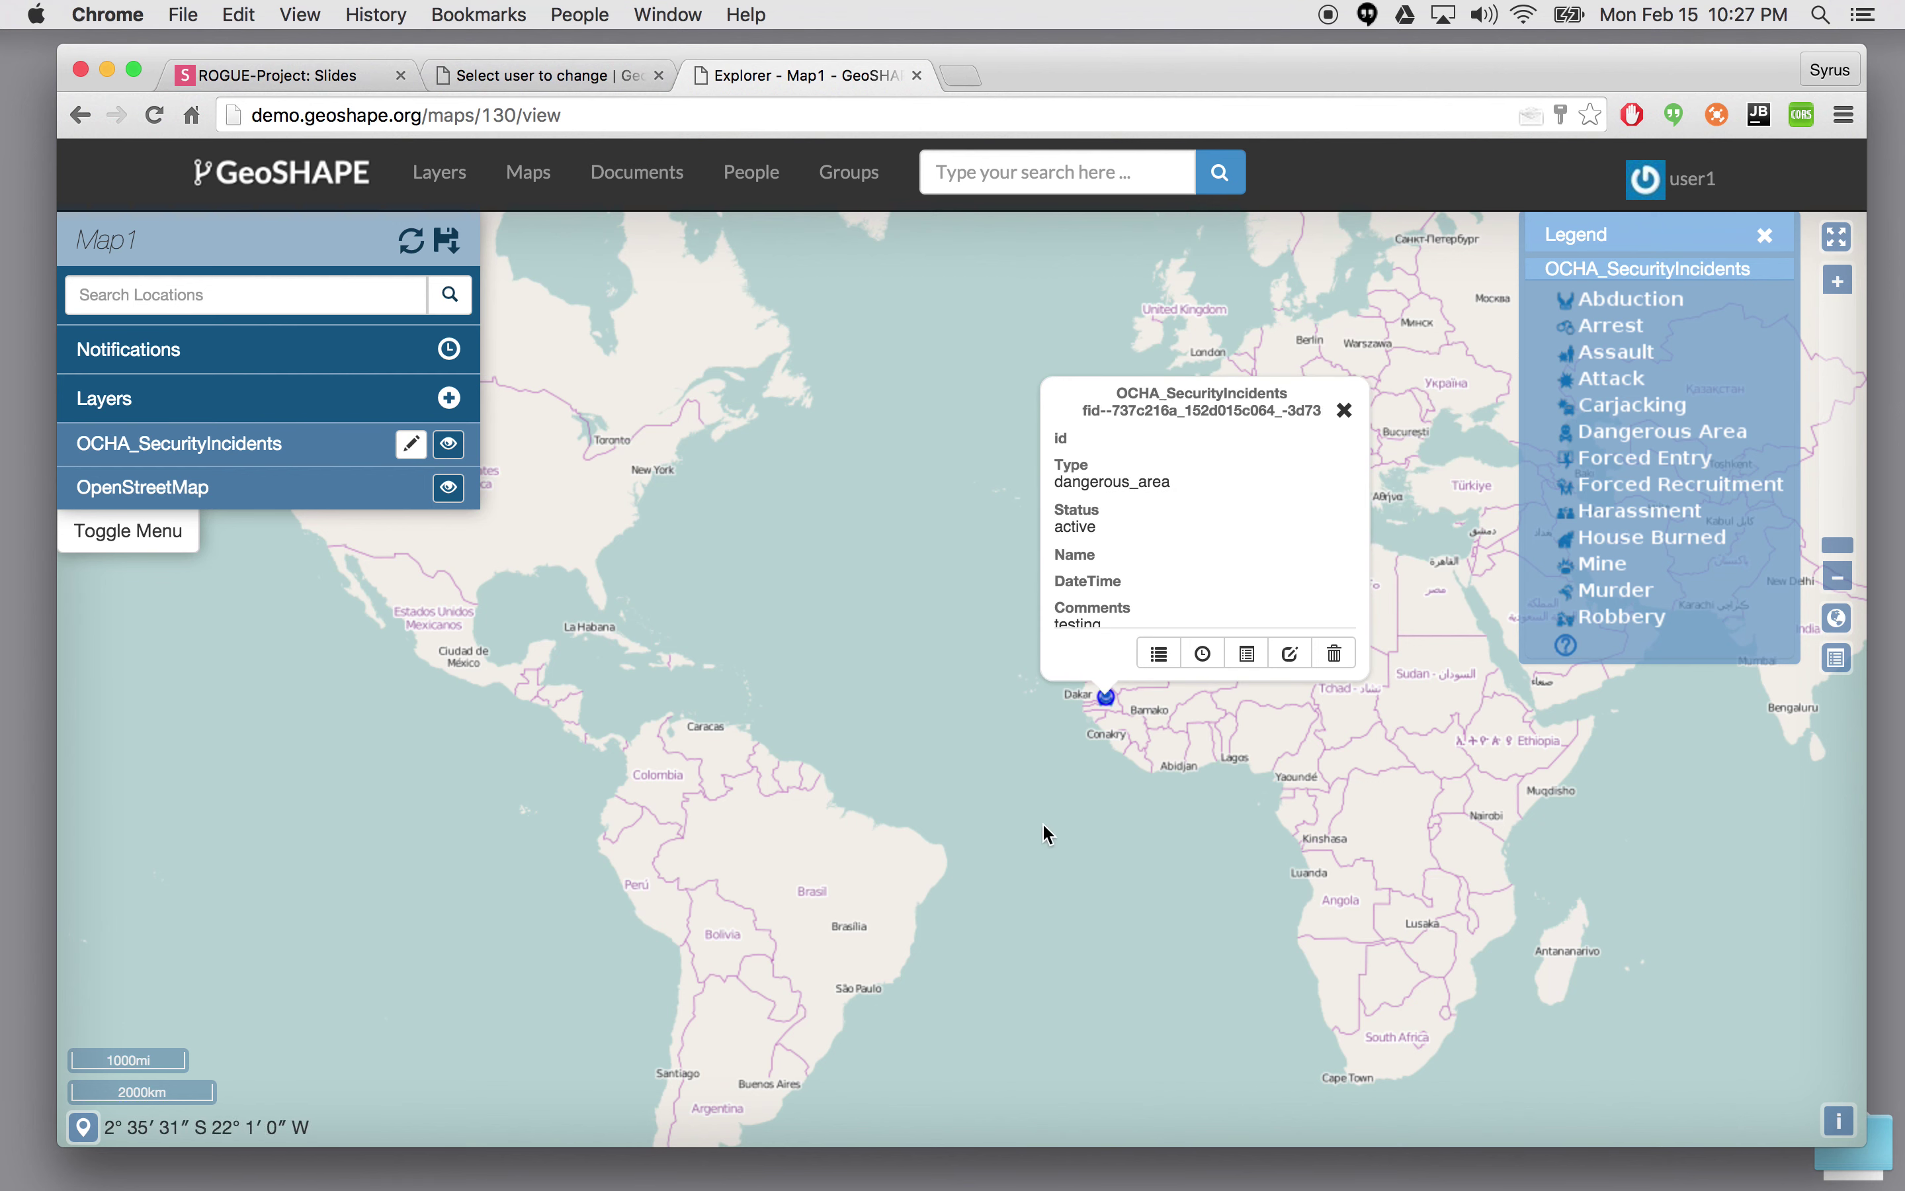
pyautogui.click(1196, 642)
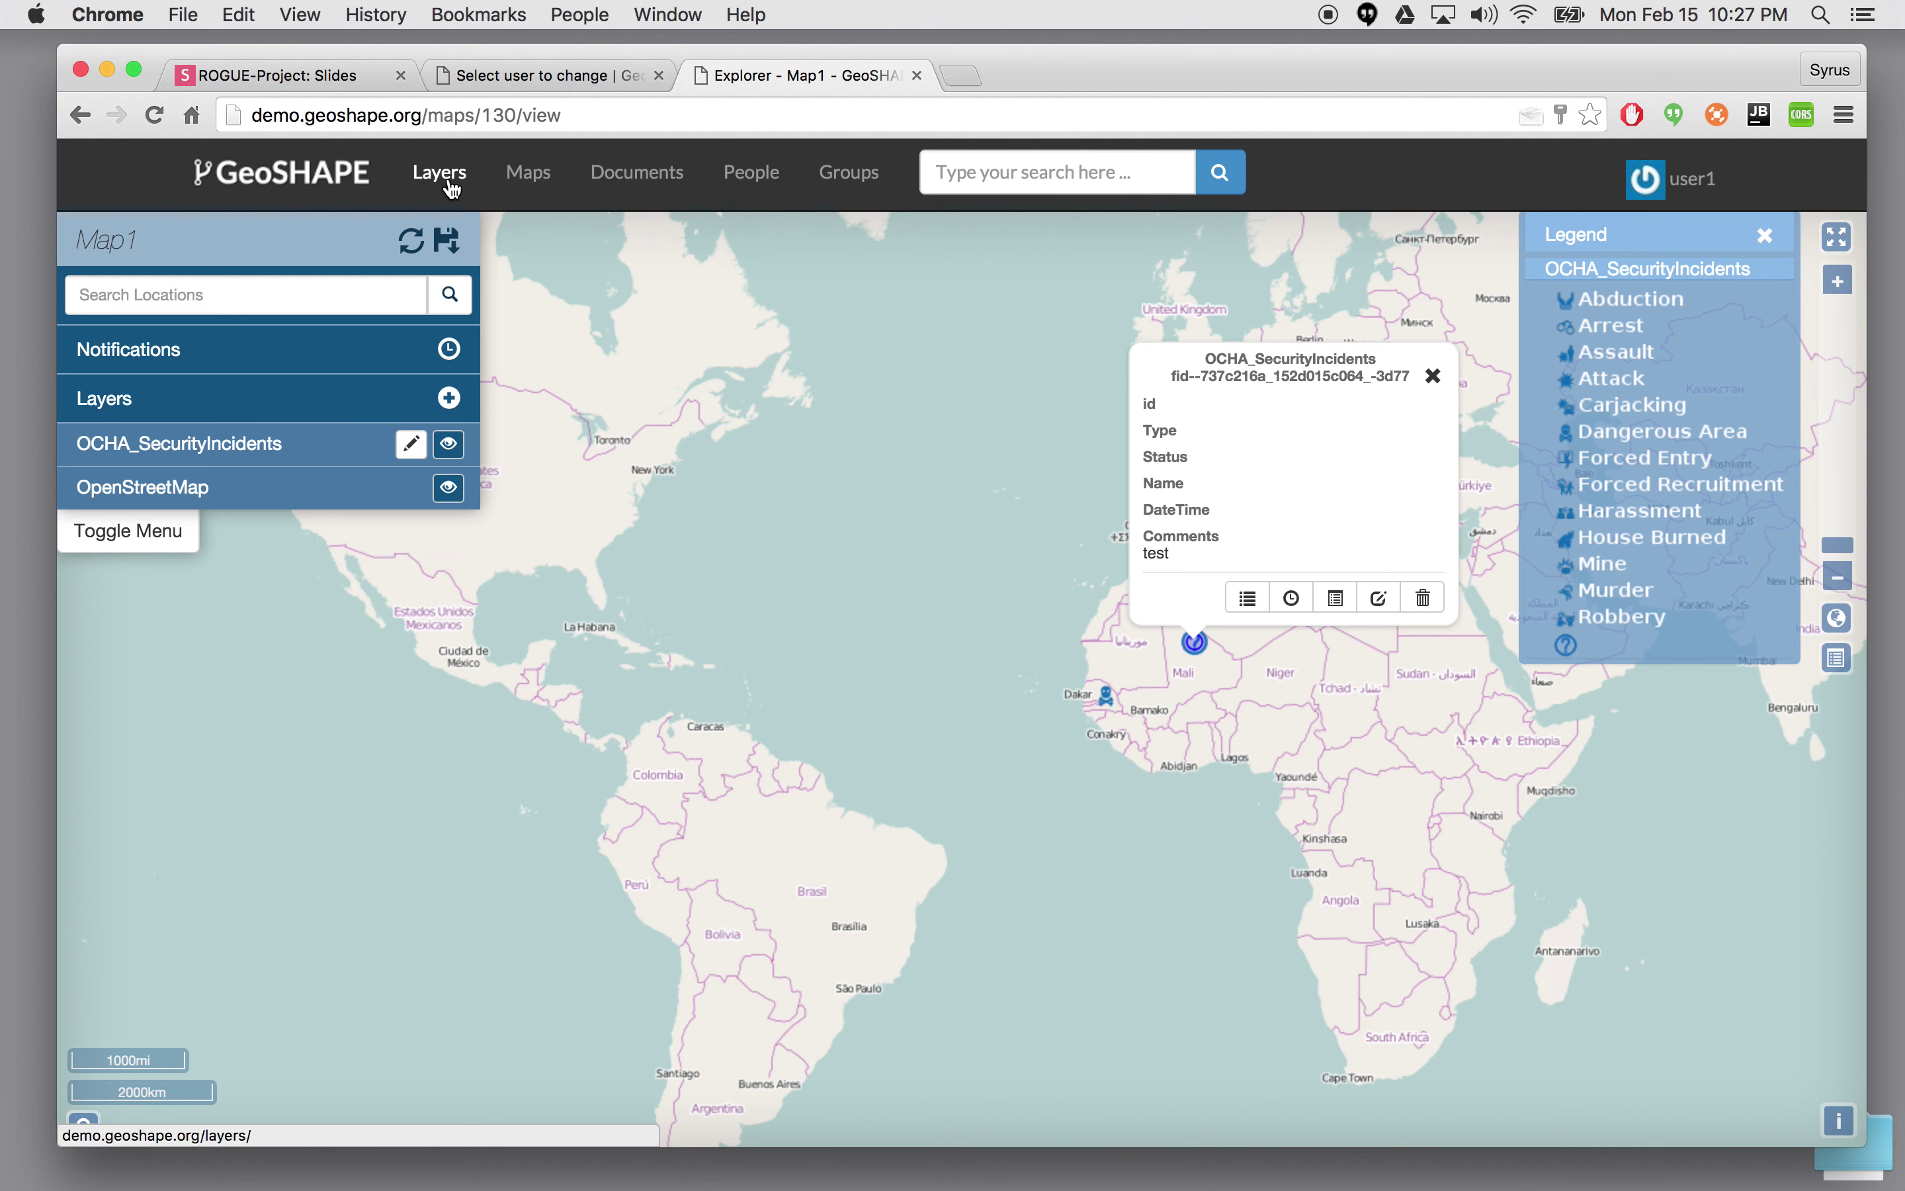
pyautogui.click(630, 373)
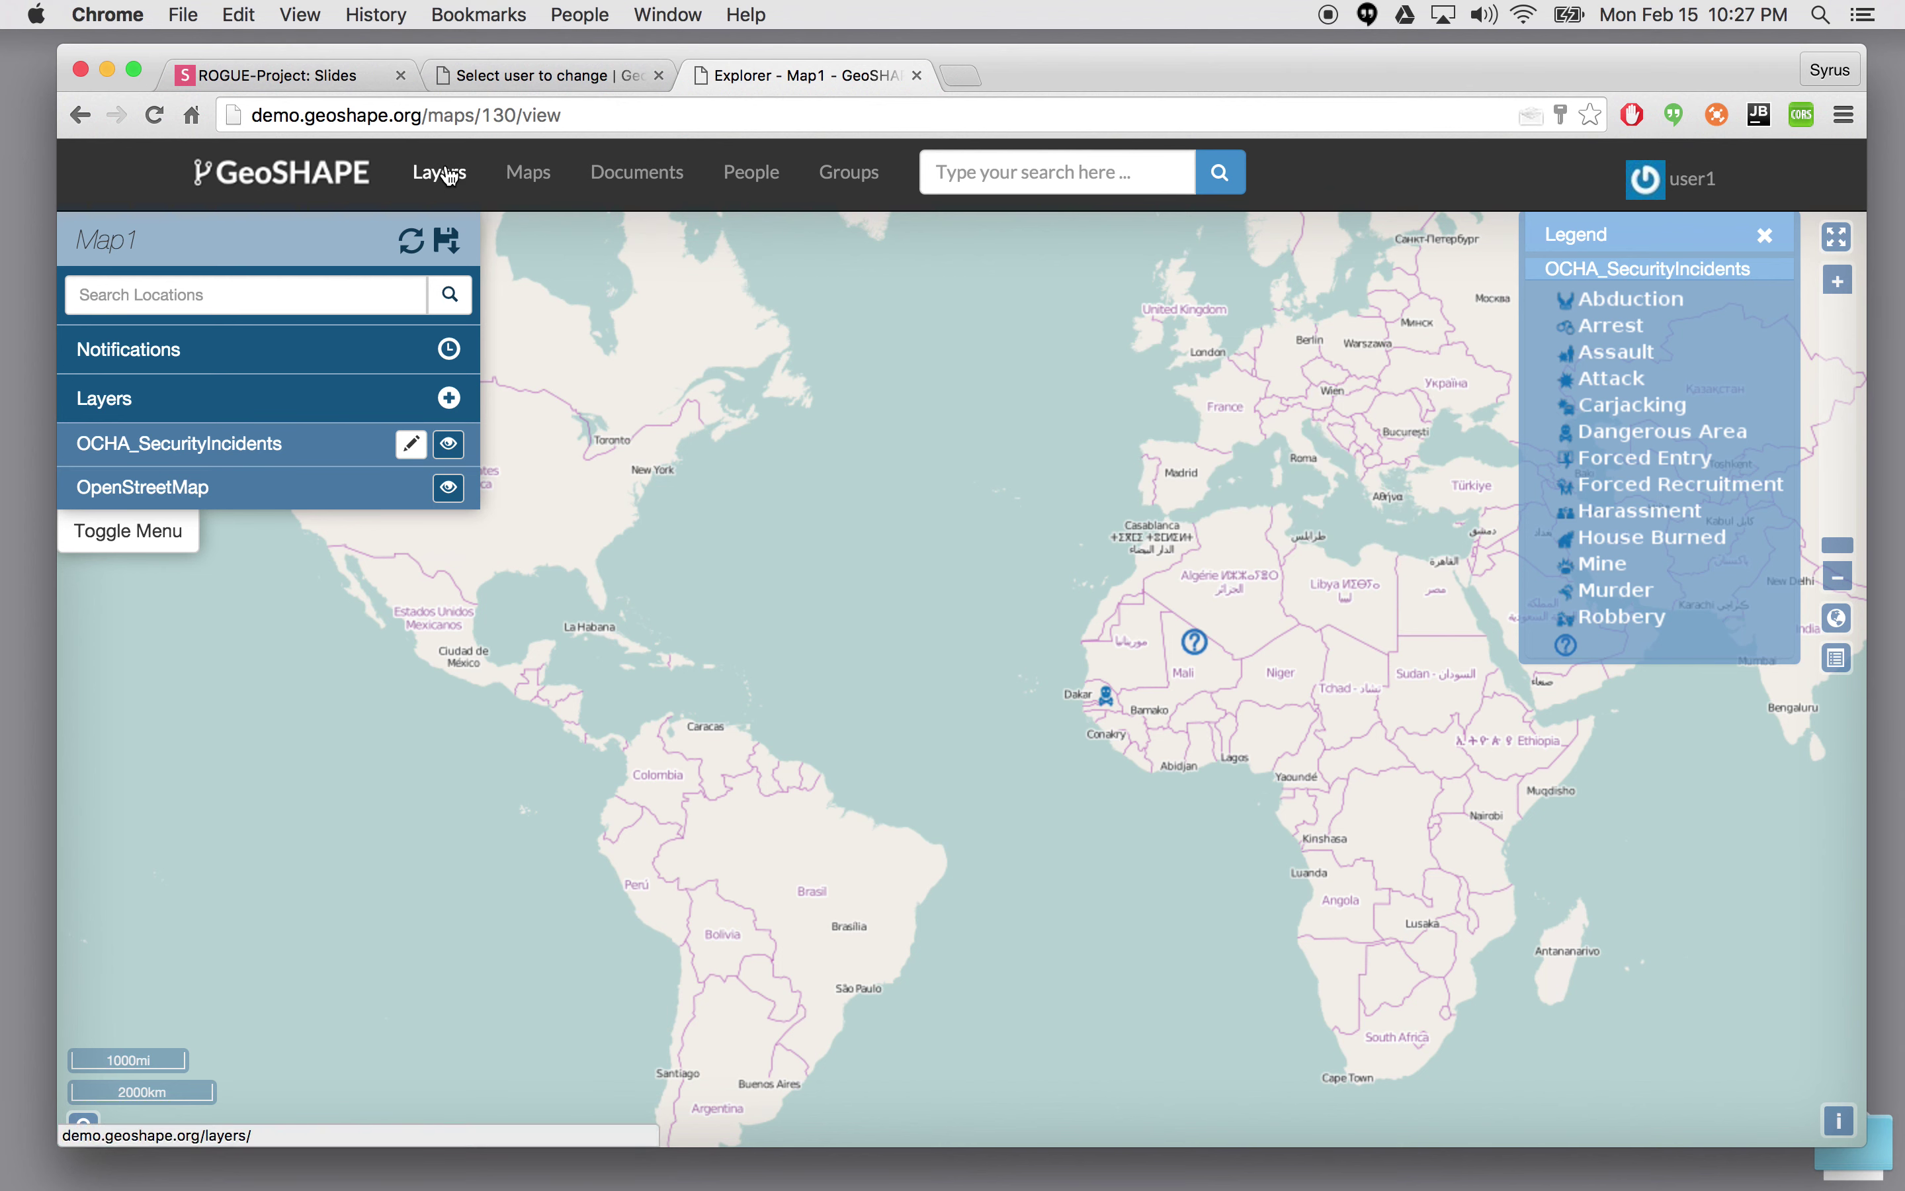